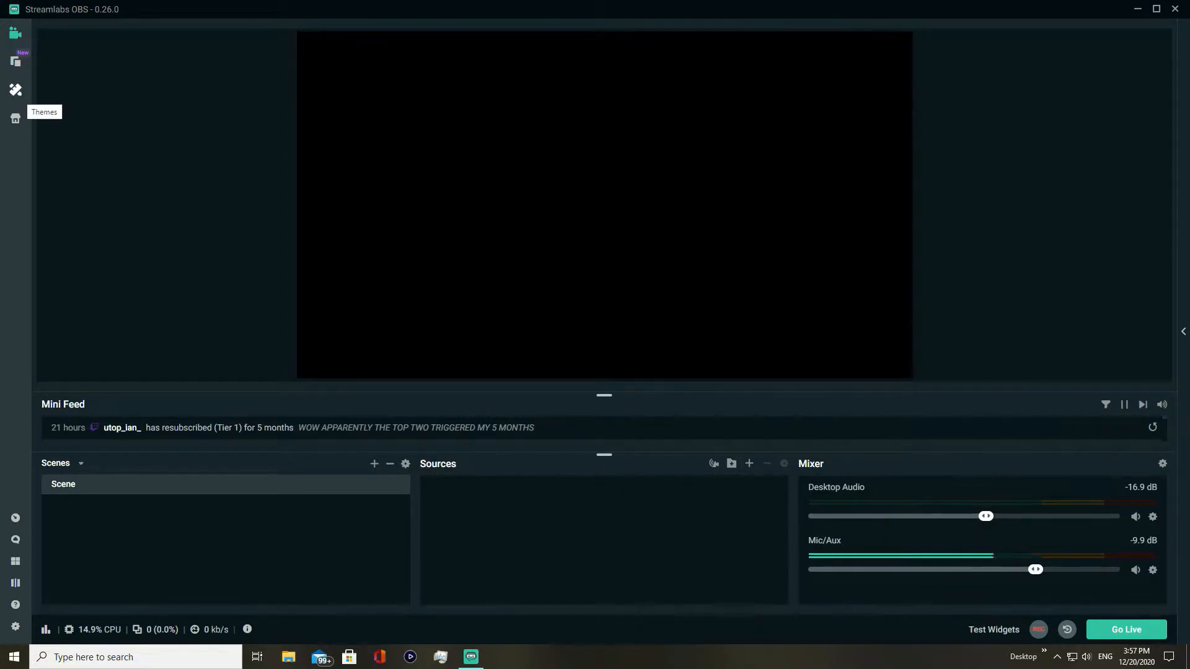
Open the themes library and browse the Just Added, Featured, Most Popular and Recommended scene themes
click(15, 90)
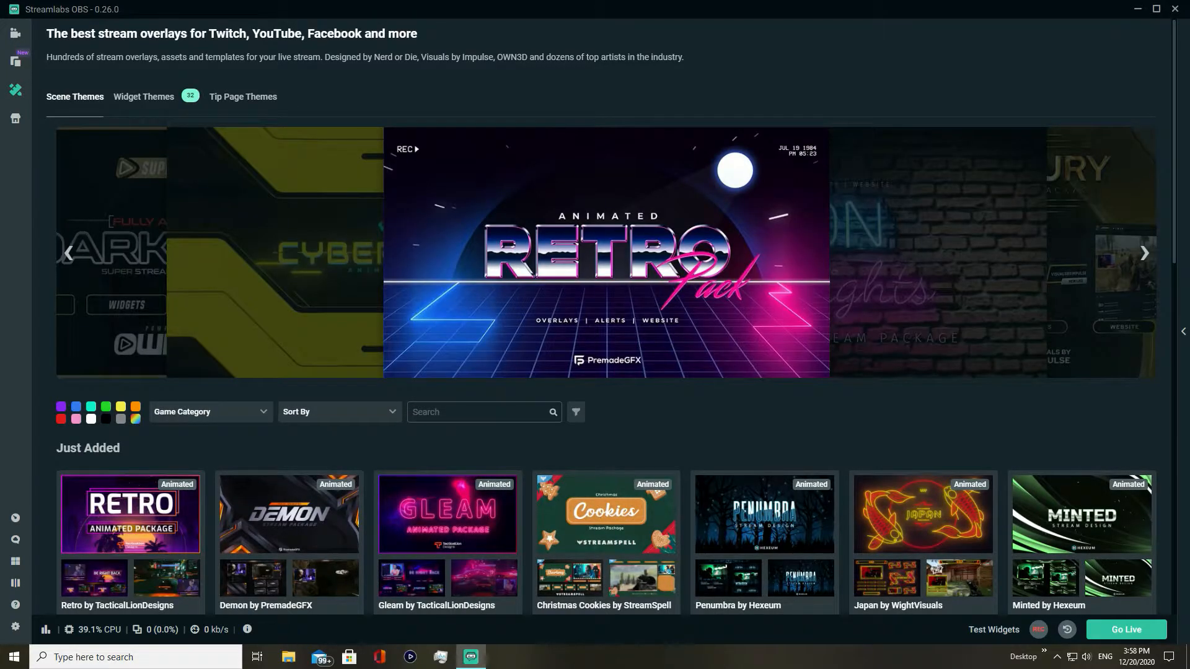
scroll(595, 335, down, 3)
scroll(595, 335, down, 10)
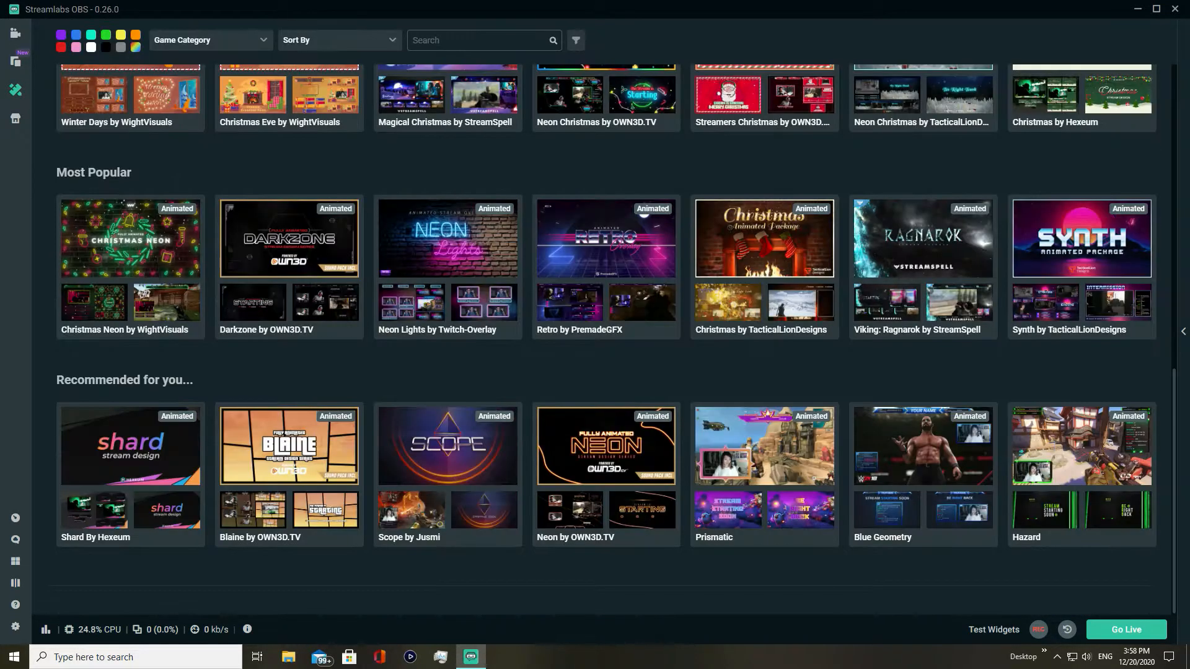
scroll(448, 372, up, 8)
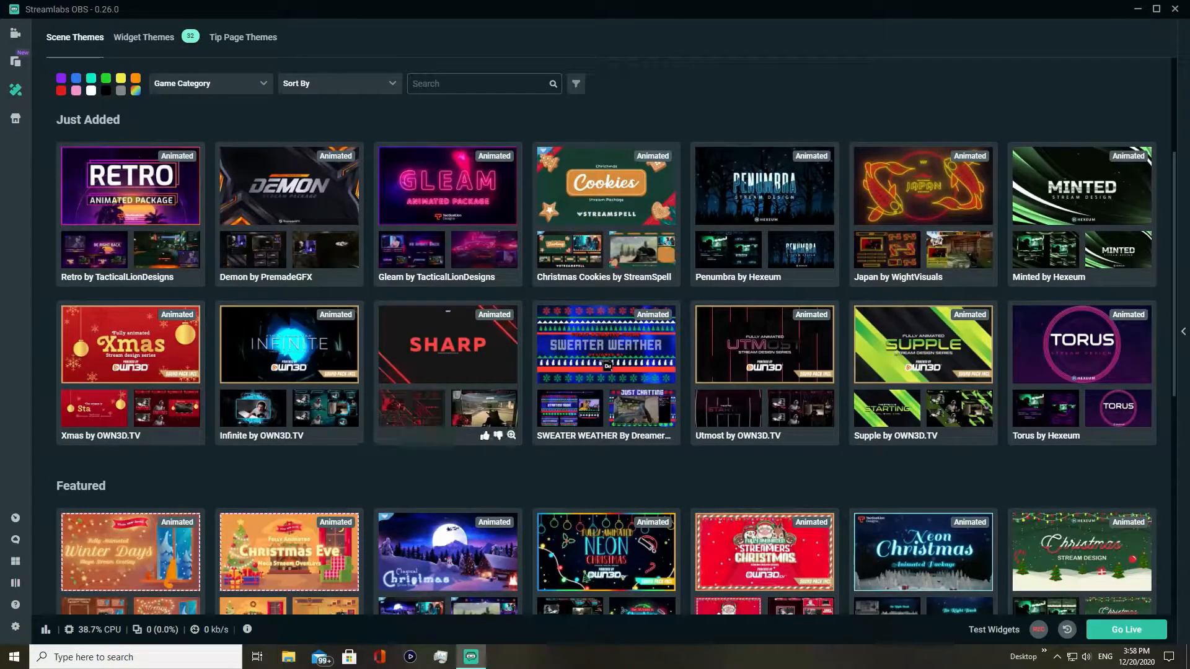
scroll(448, 372, down, 9)
scroll(595, 335, up, 10)
scroll(765, 545, up, 5)
scroll(765, 545, down, 8)
scroll(764, 546, up, 8)
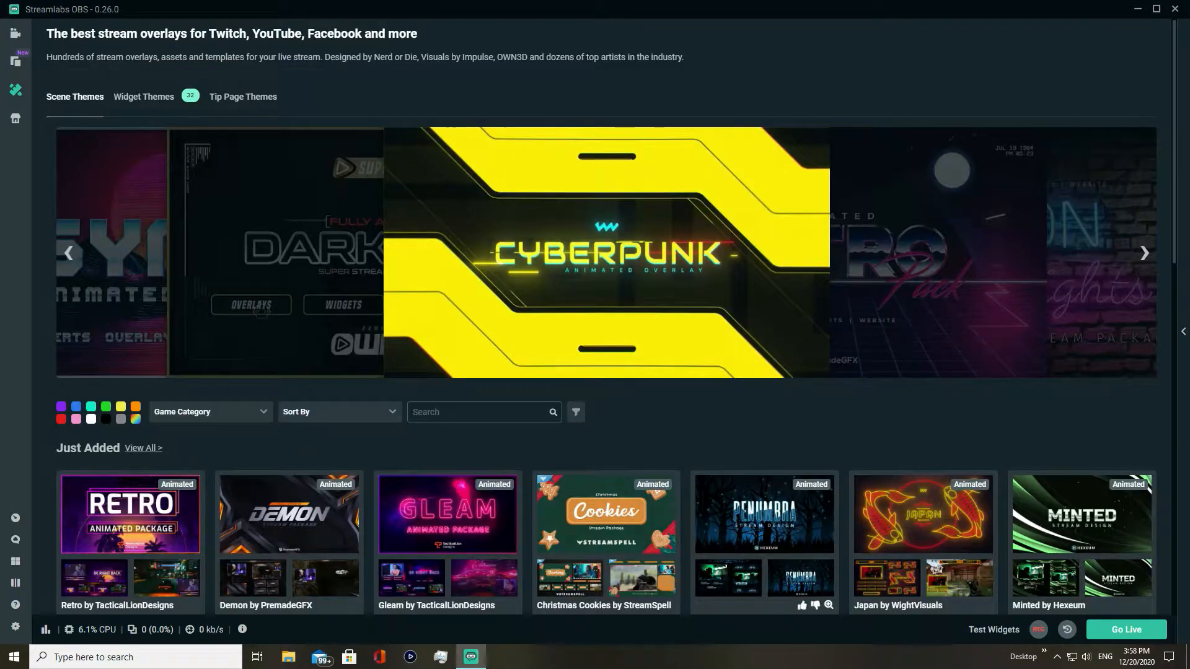
Preview the included scene designs of the Penumbra by Hexeum theme, and return to the theme listing
click(765, 513)
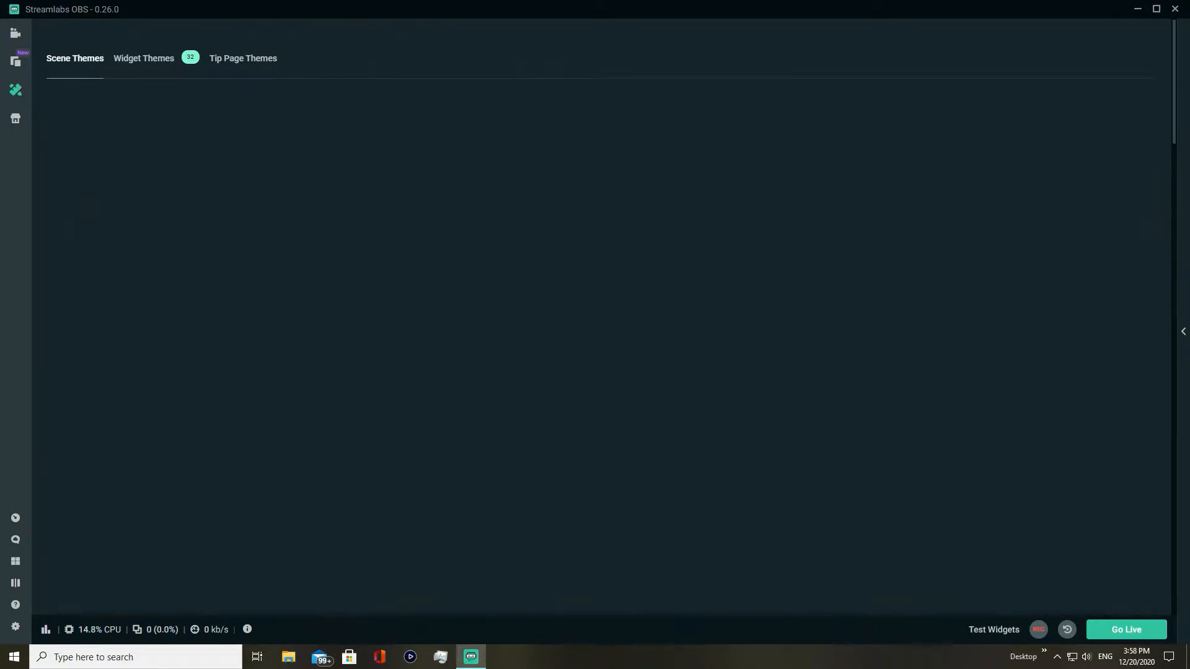
click(977, 393)
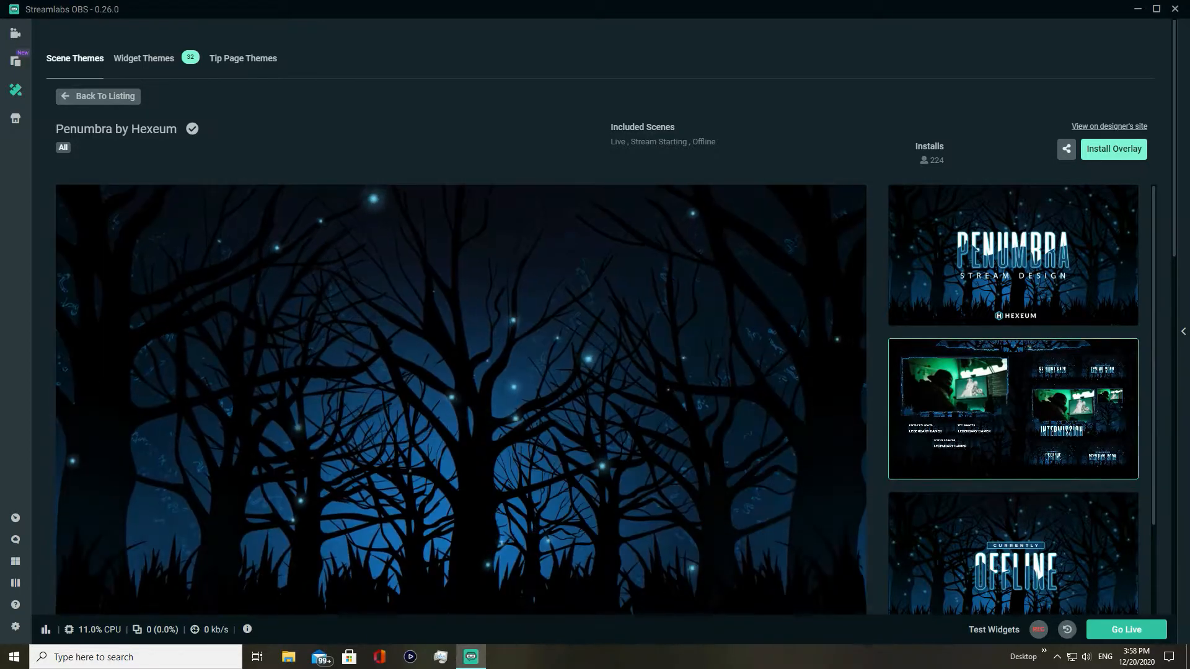
scroll(595, 334, down, 8)
scroll(459, 310, down, 7)
scroll(459, 310, up, 15)
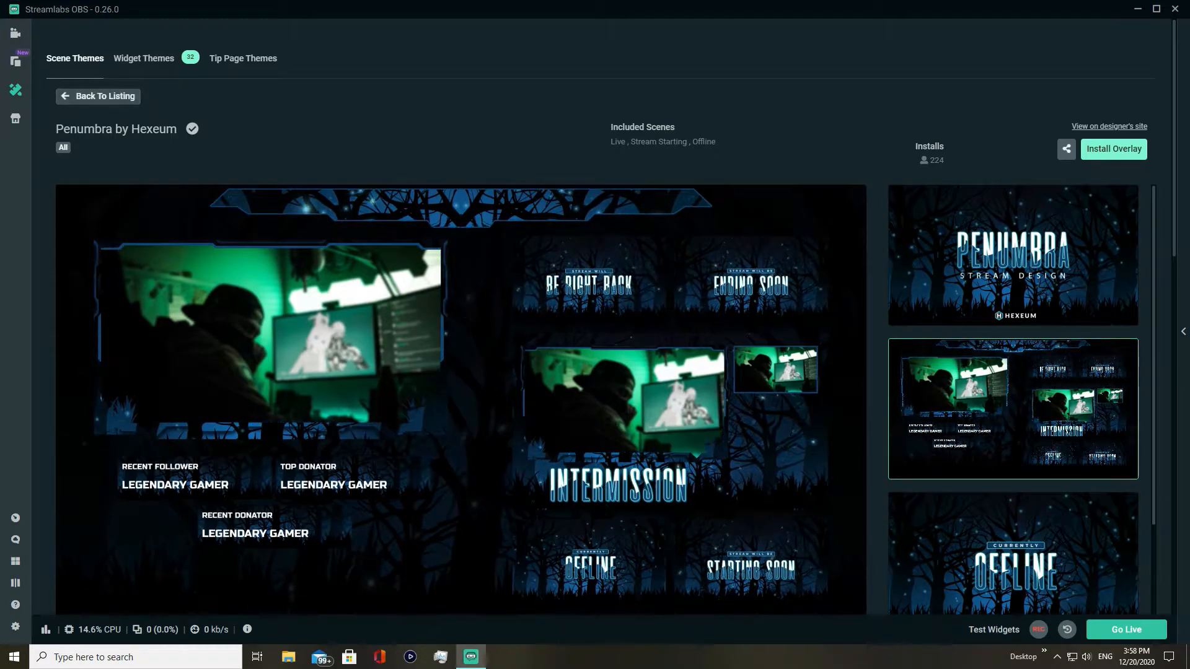
click(97, 96)
Examine the details of the Infinite by OWN3D.TV theme, and go back to the theme listing
scroll(595, 335, down, 6)
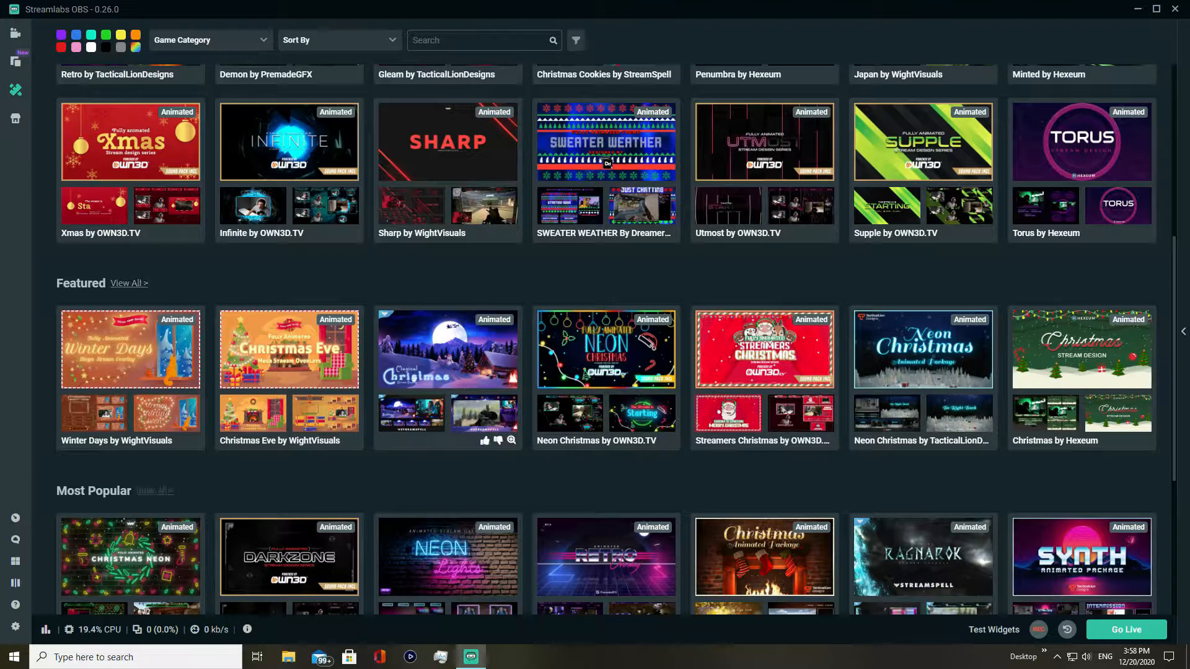
scroll(595, 334, down, 5)
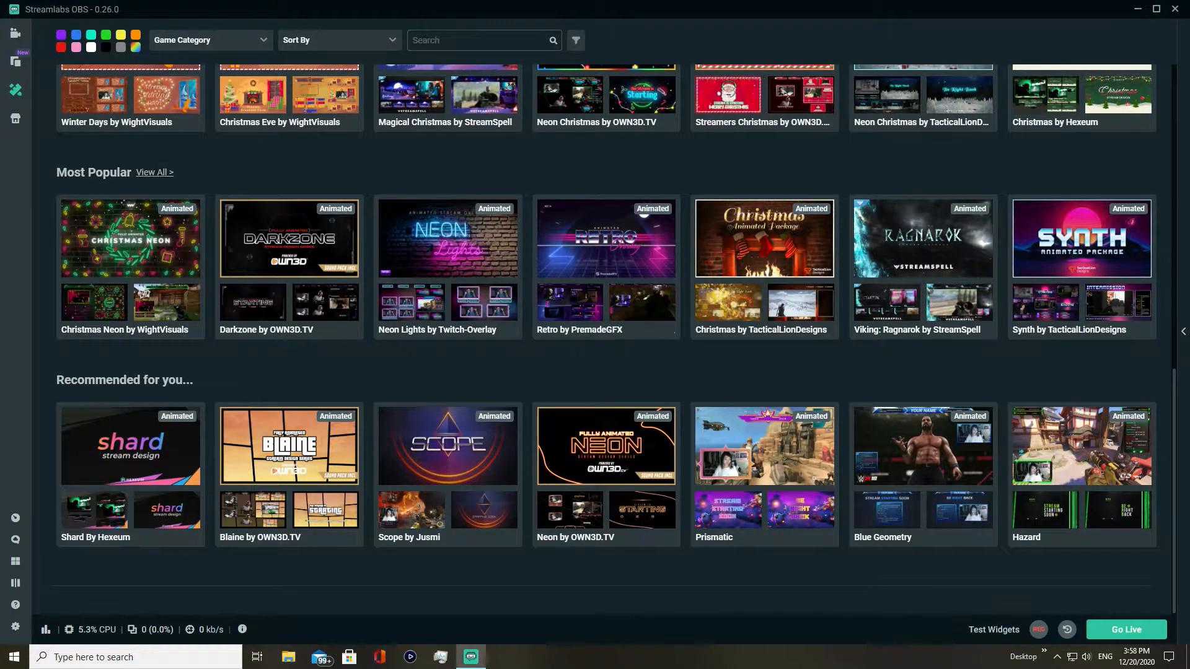
scroll(289, 471, up, 7)
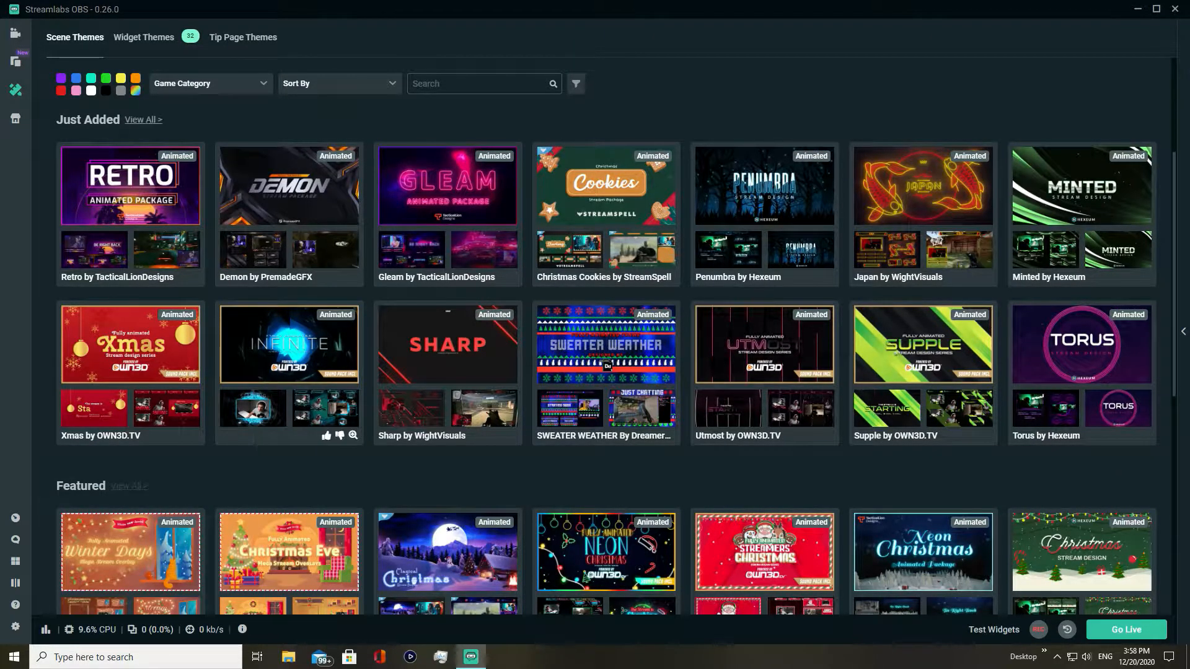
scroll(289, 347, down, 1)
click(289, 309)
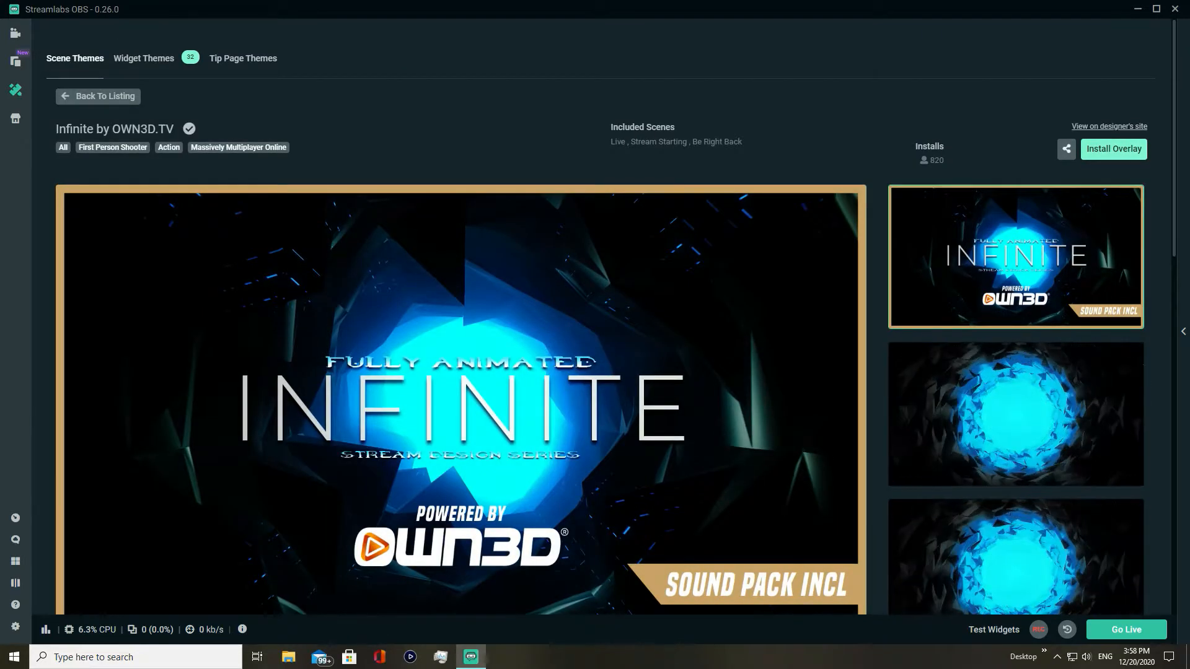
scroll(595, 344, down, 8)
scroll(595, 344, up, 8)
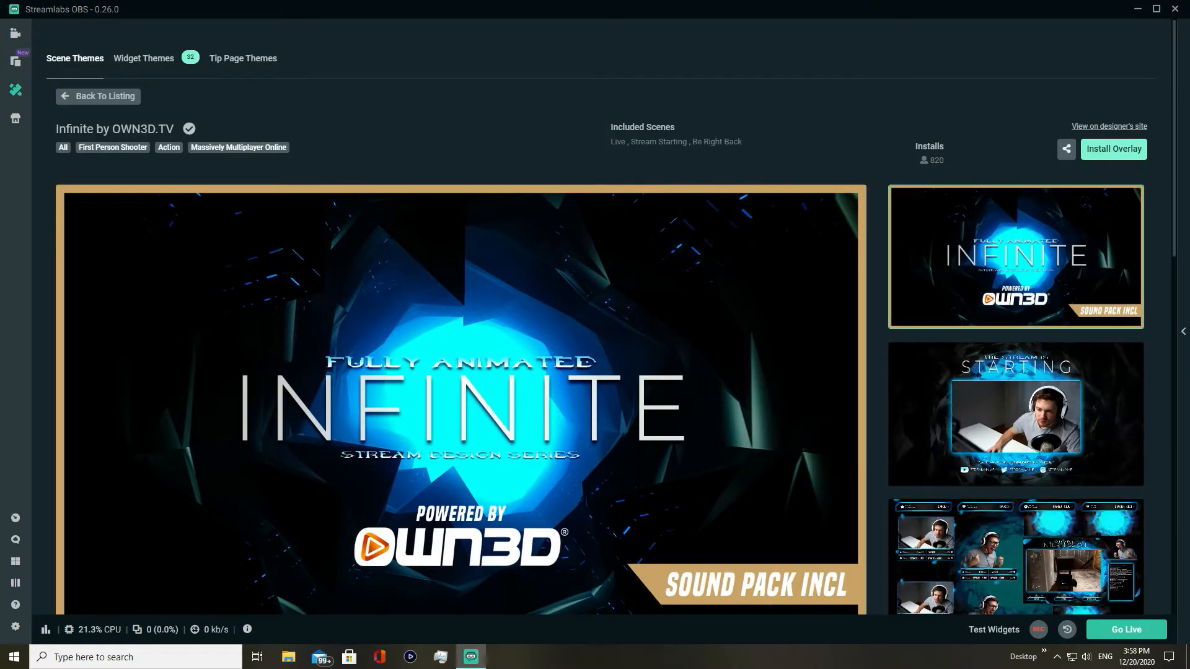
click(98, 96)
Filter the scene themes by the Role Playing Game category and look through the first page
click(205, 83)
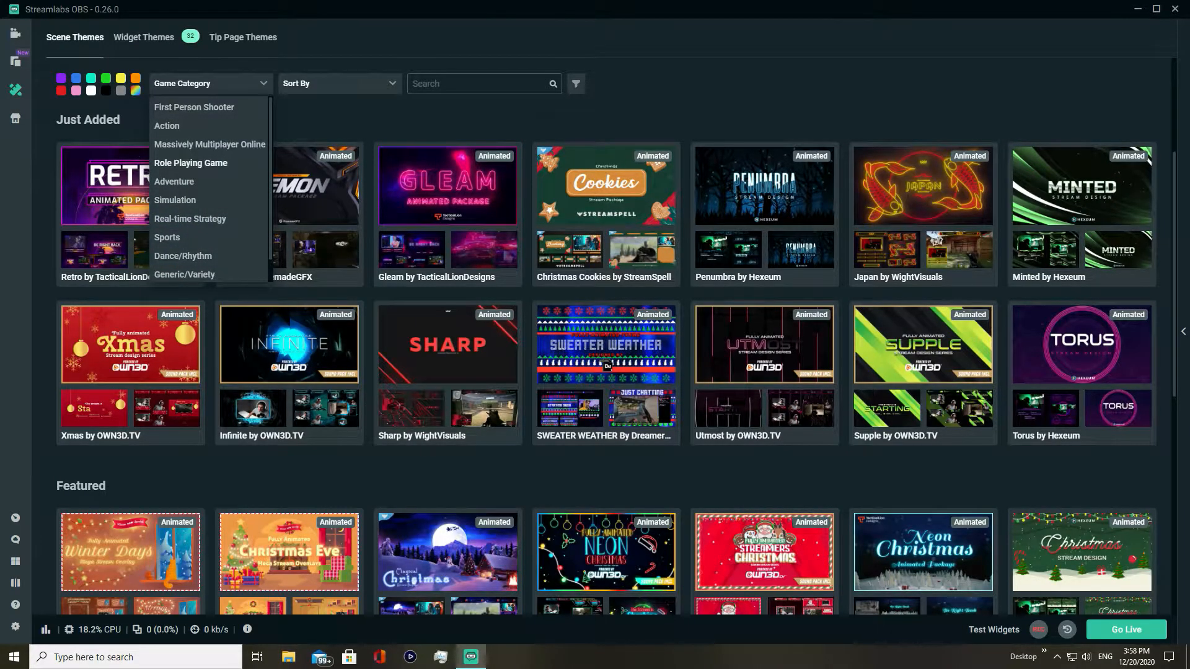
click(190, 162)
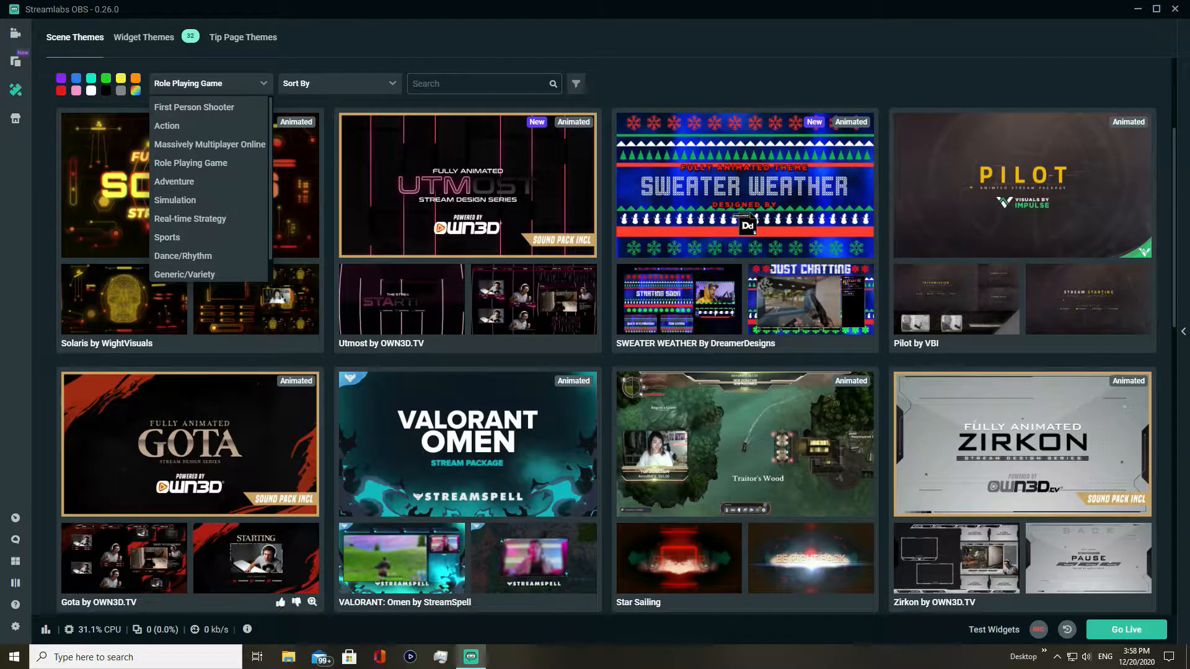
scroll(744, 496, down, 8)
scroll(465, 496, down, 5)
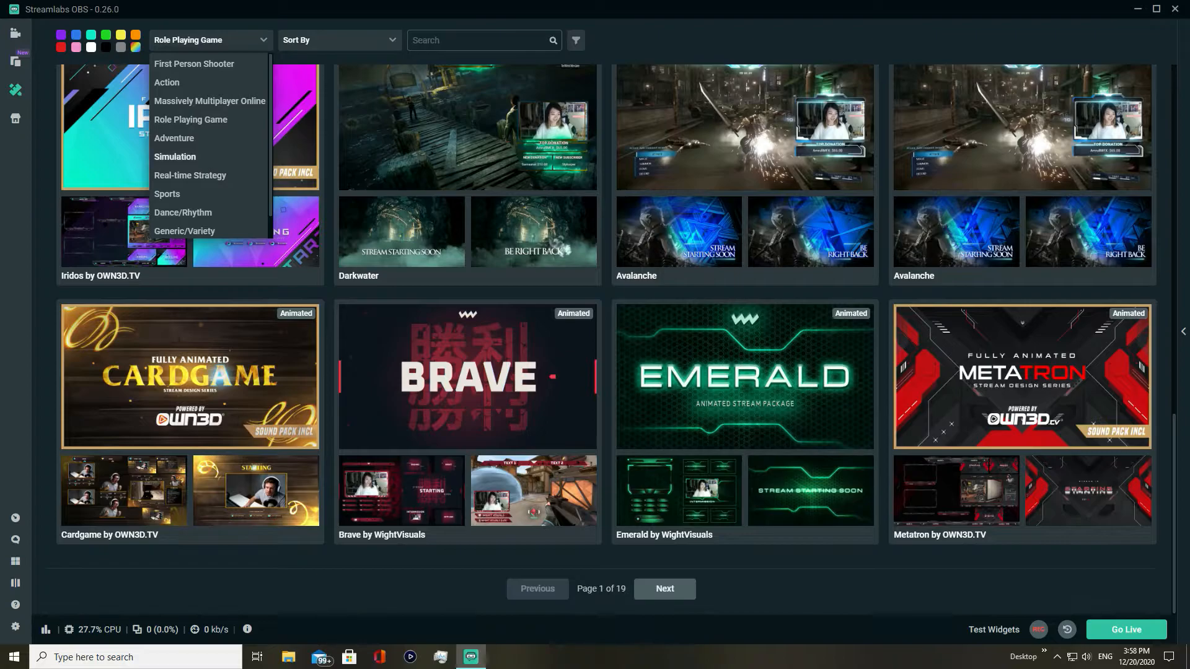
Switch the game category filter to Simulation and look through the matching themes
click(175, 157)
scroll(468, 434, up, 8)
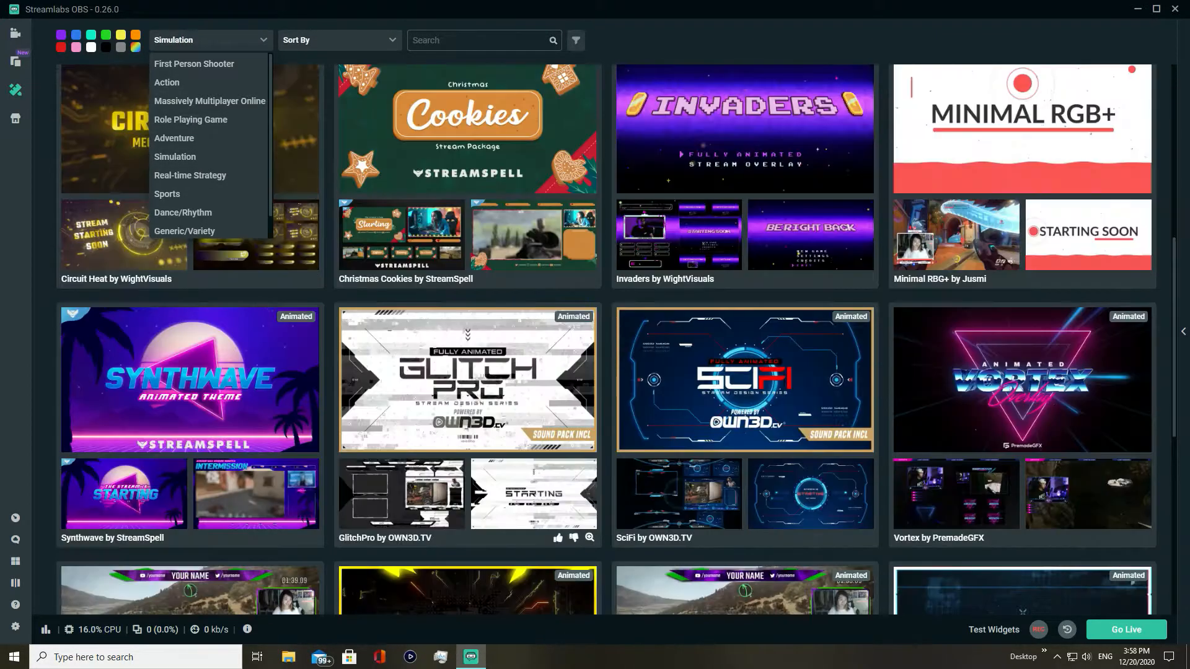
scroll(468, 434, up, 10)
scroll(214, 384, down, 8)
scroll(213, 384, up, 8)
Switch the game category filter to First Person Shooter and look through the matching themes
click(194, 436)
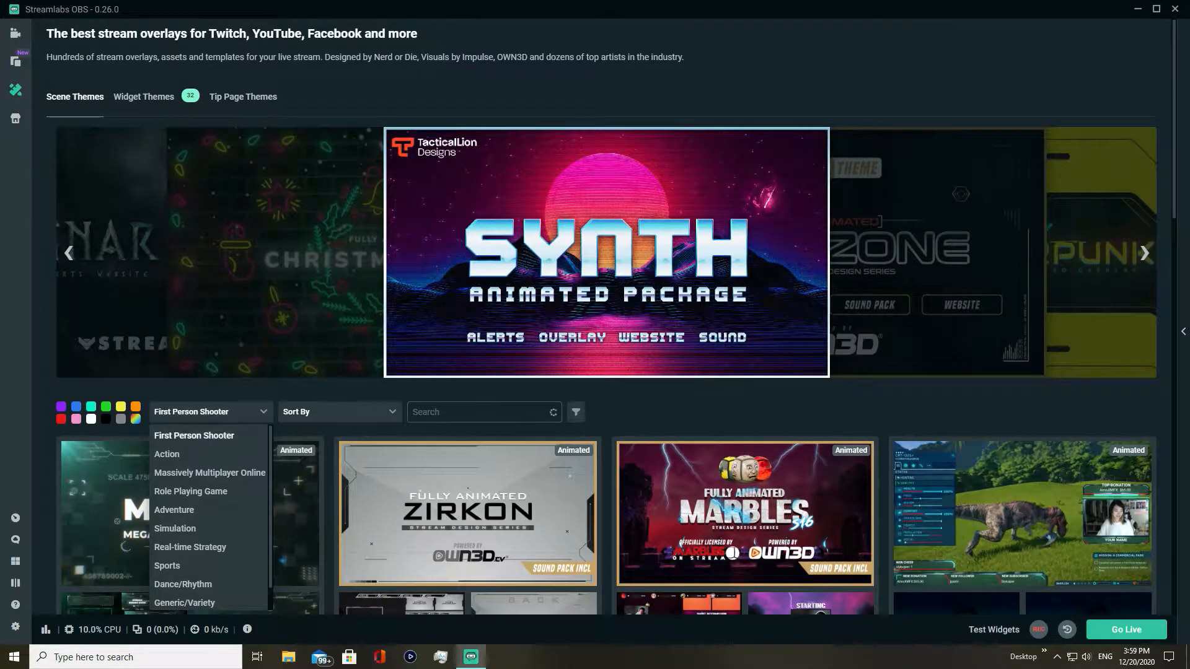
scroll(601, 335, down, 8)
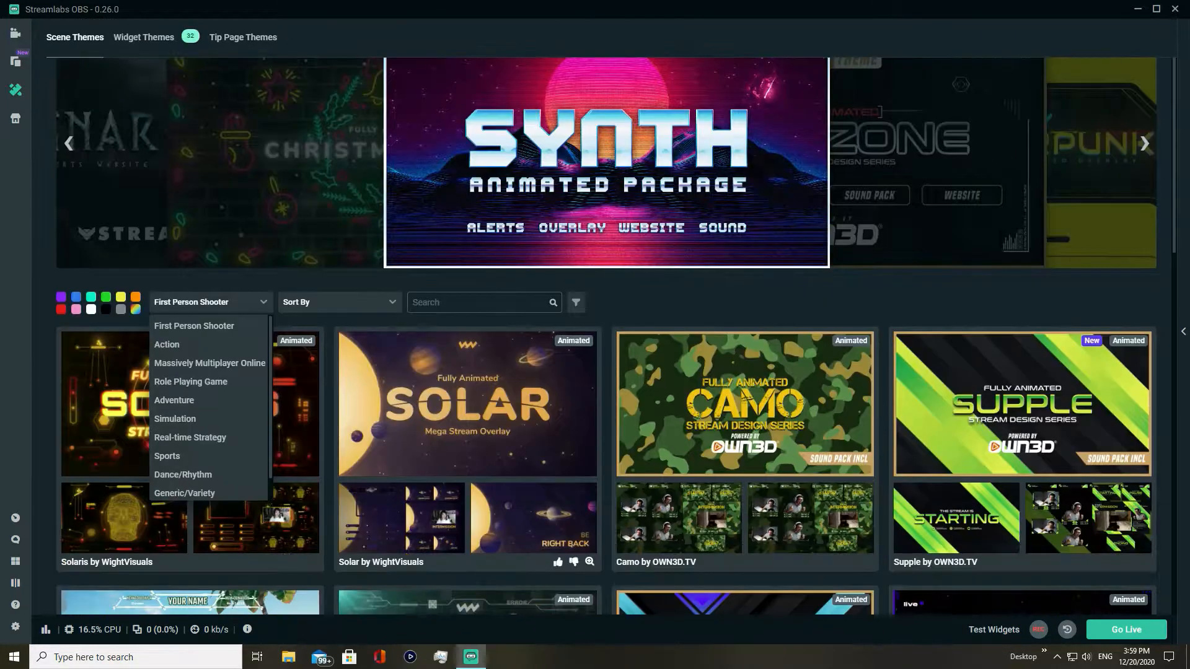
scroll(186, 175, down, 1)
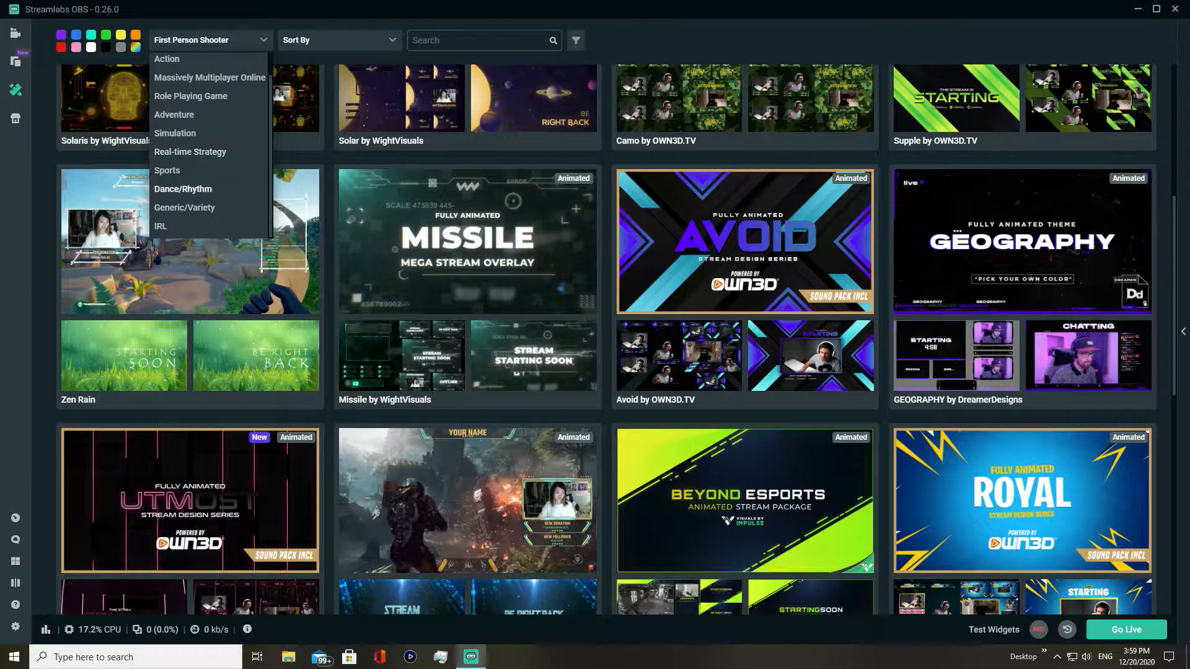
Choose the IRL category, clear it again, and look through the unfiltered themes
click(160, 226)
click(160, 226)
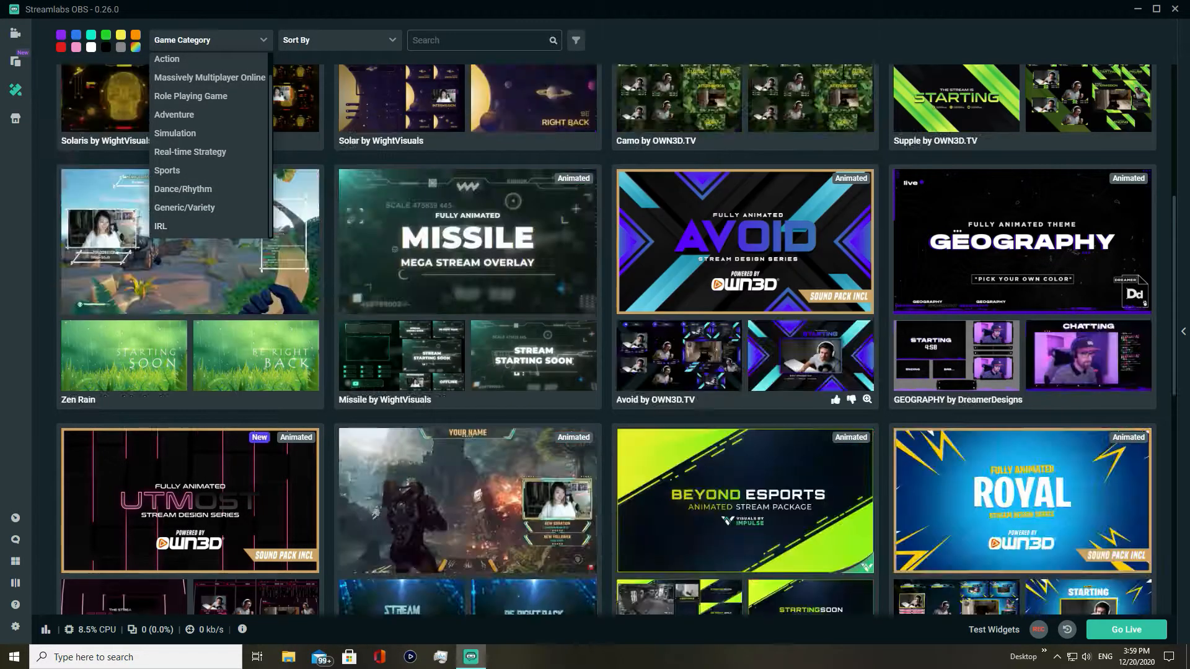
scroll(468, 273, down, 1)
scroll(601, 334, down, 10)
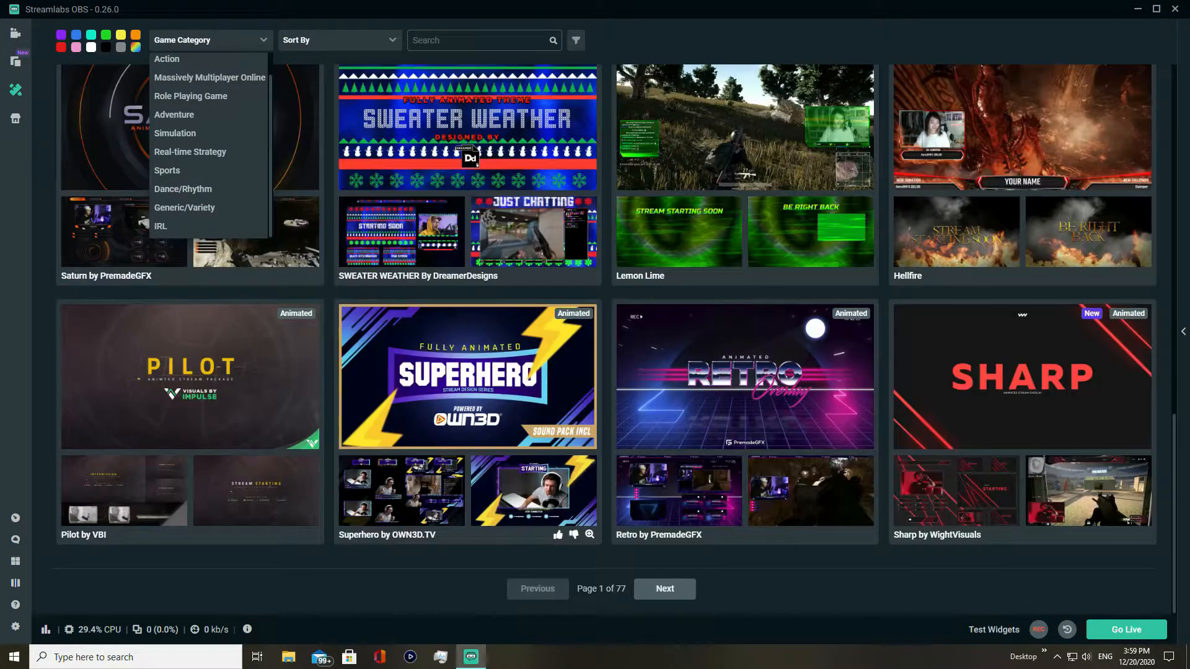
Go to the next page of the theme listing and browse its overlays
click(665, 589)
scroll(533, 483, up, 14)
scroll(602, 334, up, 4)
scroll(601, 335, down, 8)
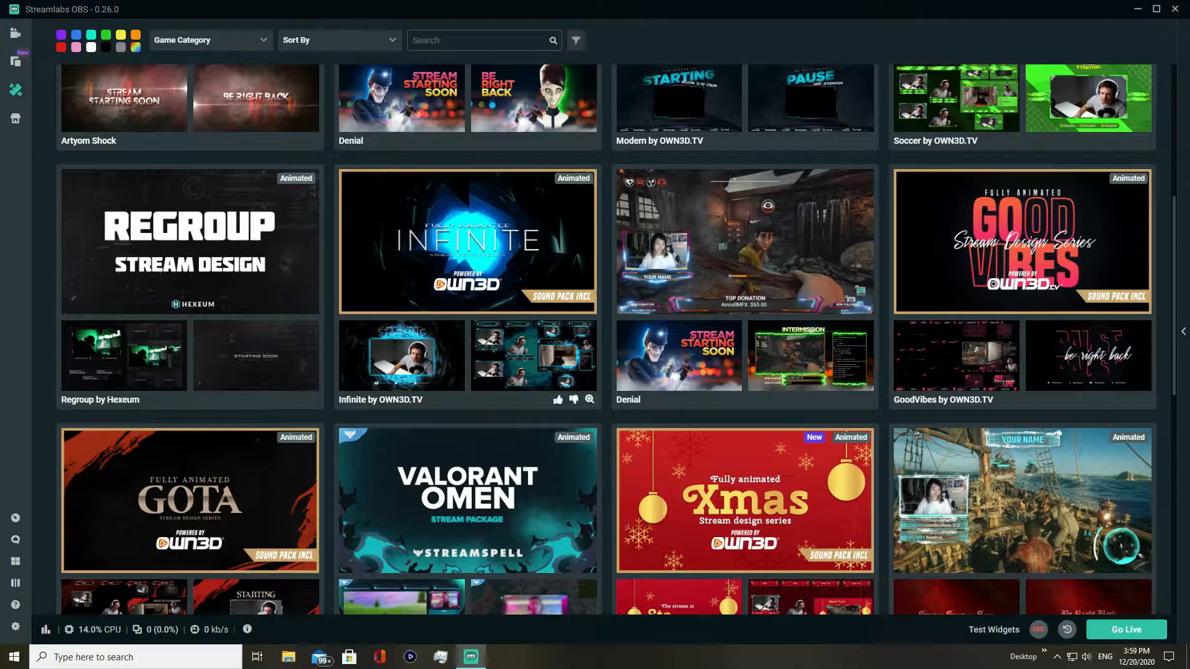
scroll(601, 335, down, 8)
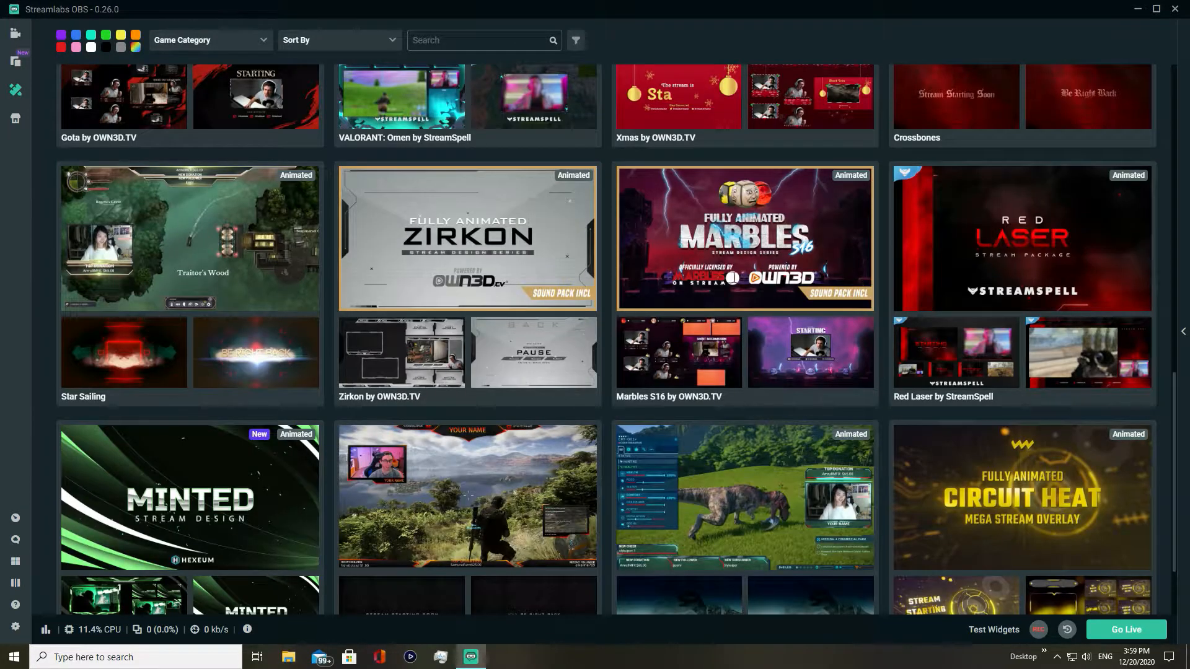
scroll(468, 372, down, 2)
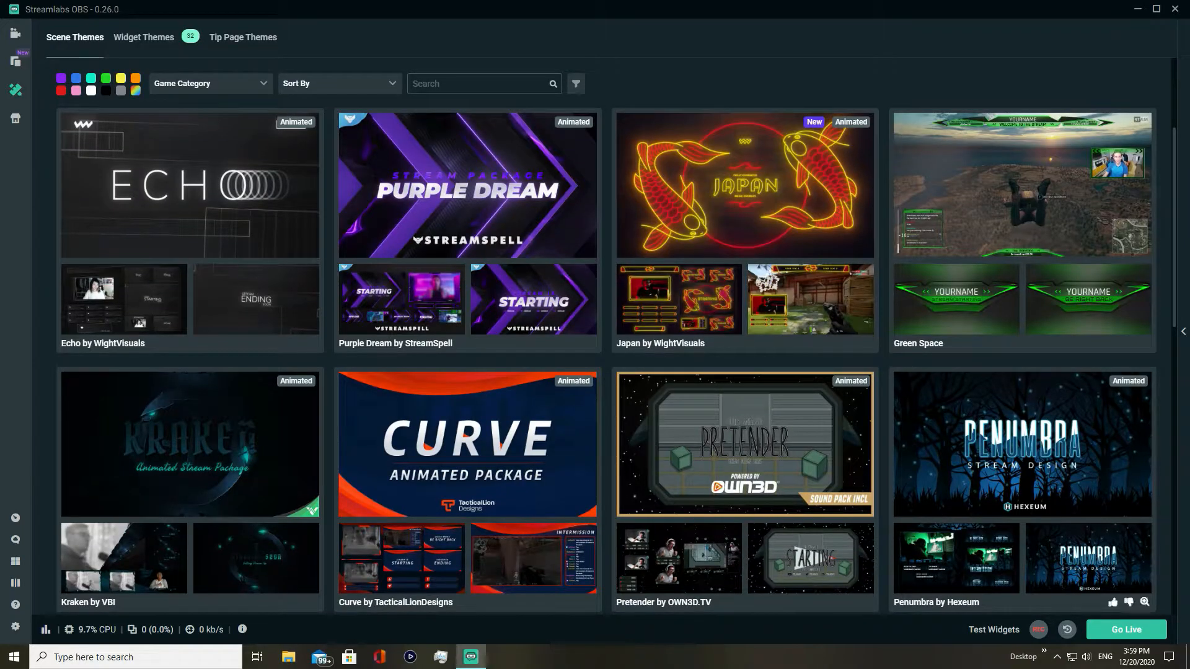
Reopen the Penumbra by Hexeum theme from the full listing, review its details, and return to the listing
click(1022, 445)
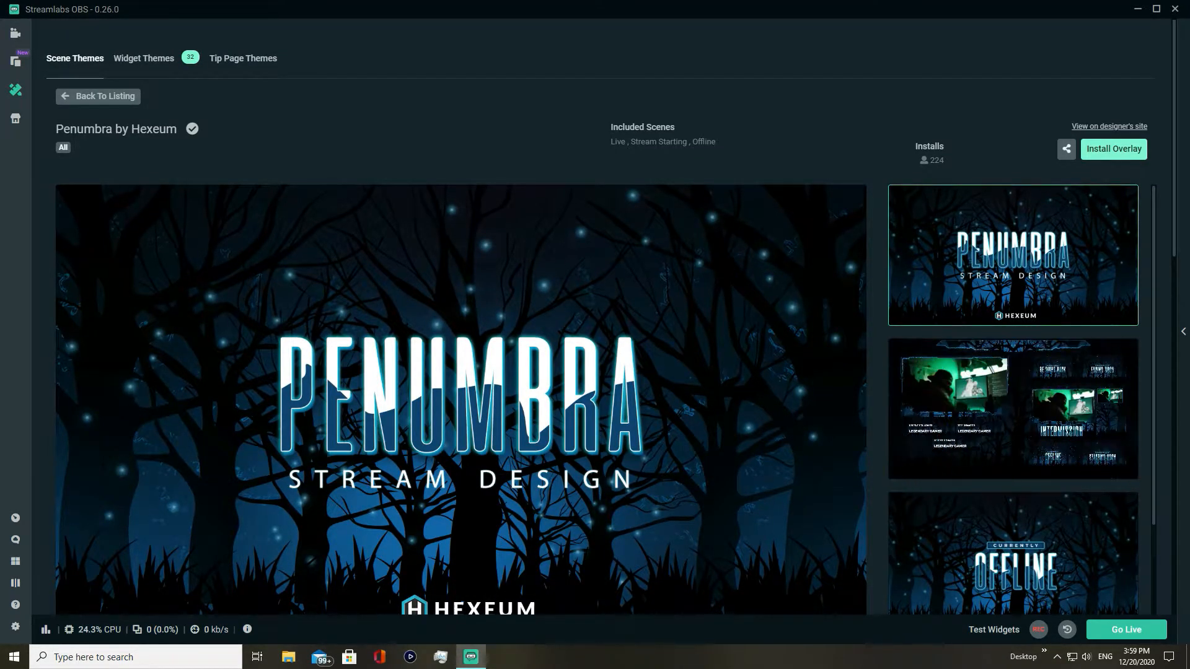
scroll(602, 397, down, 8)
scroll(601, 397, up, 8)
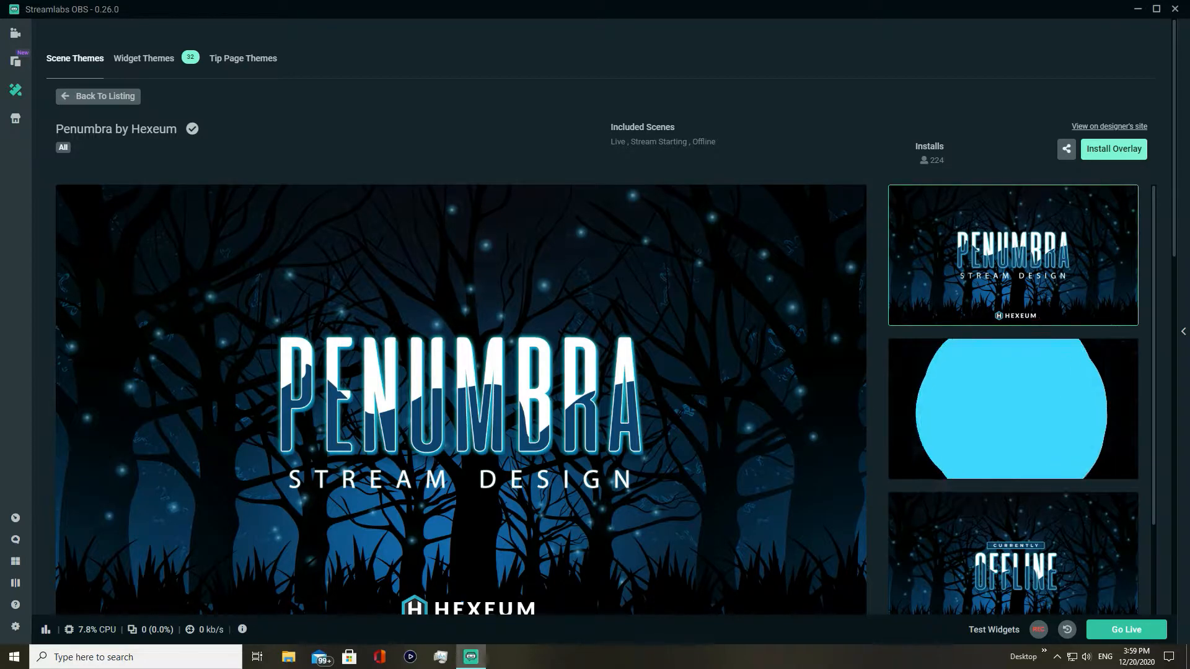
click(98, 97)
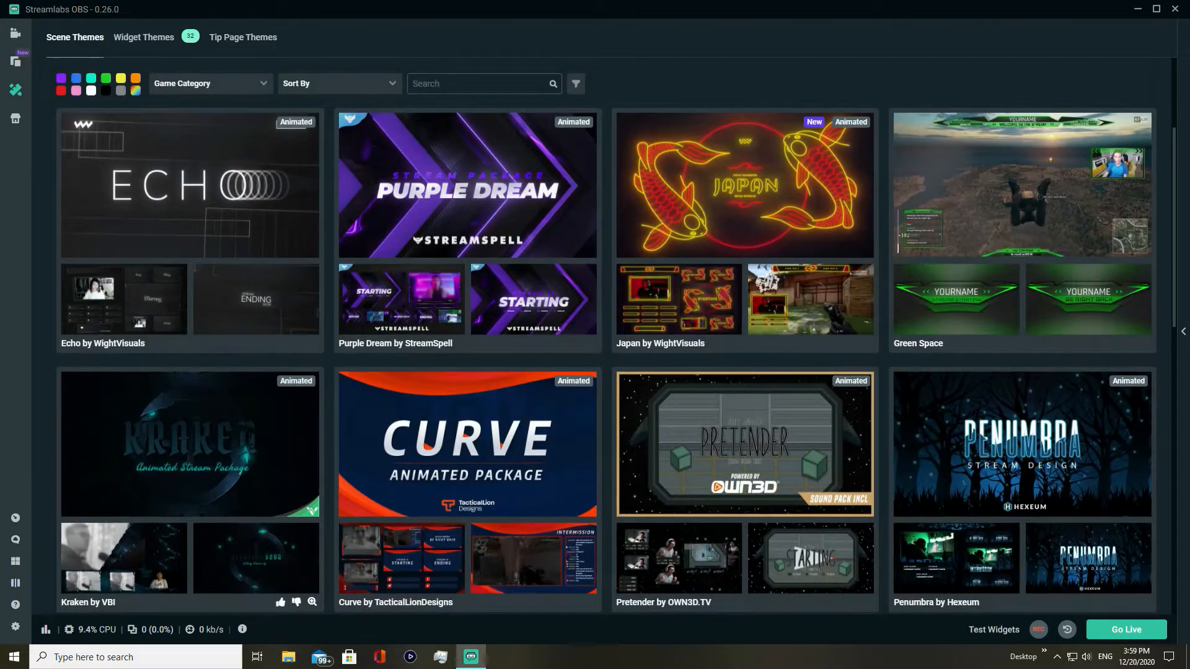
Search the scene themes for "mystic" and open the Mystic by OWN3D.TV theme
scroll(595, 360, up, 5)
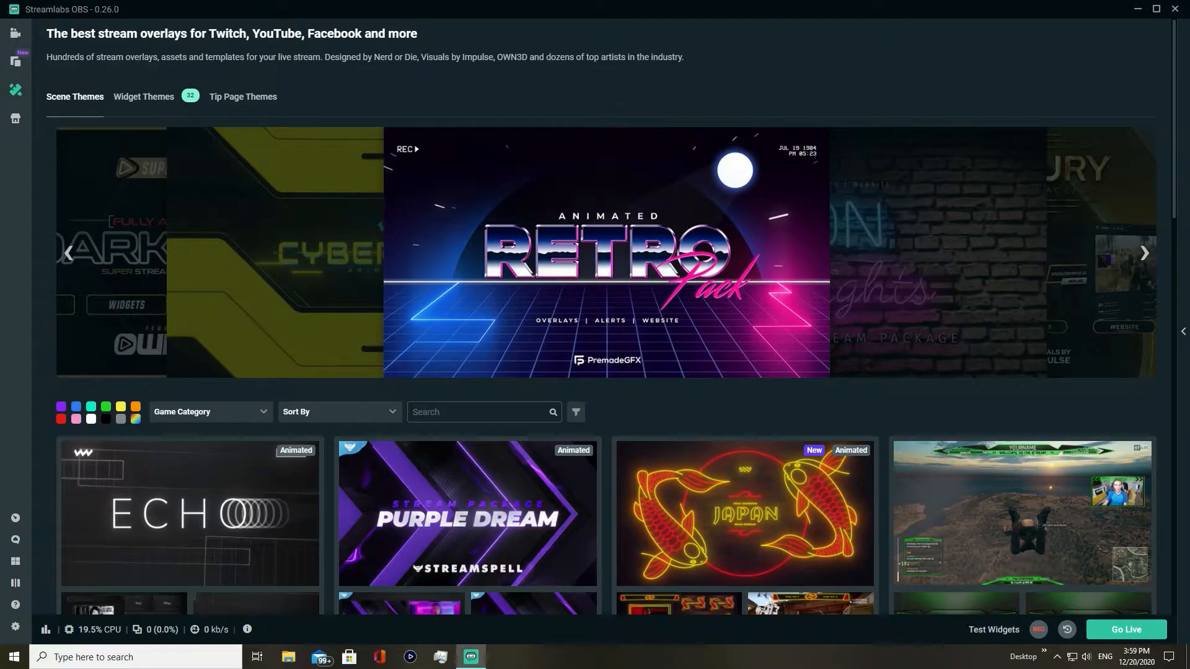
scroll(595, 360, down, 10)
scroll(595, 359, up, 10)
text(ic)
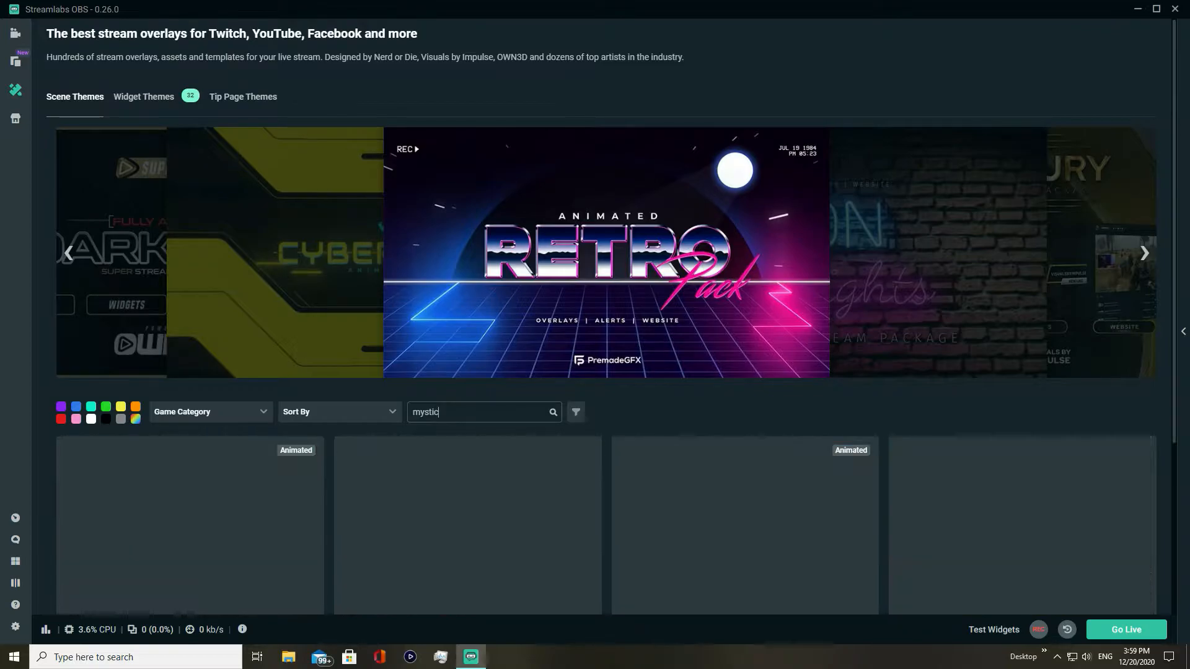
scroll(595, 335, down, 4)
click(211, 286)
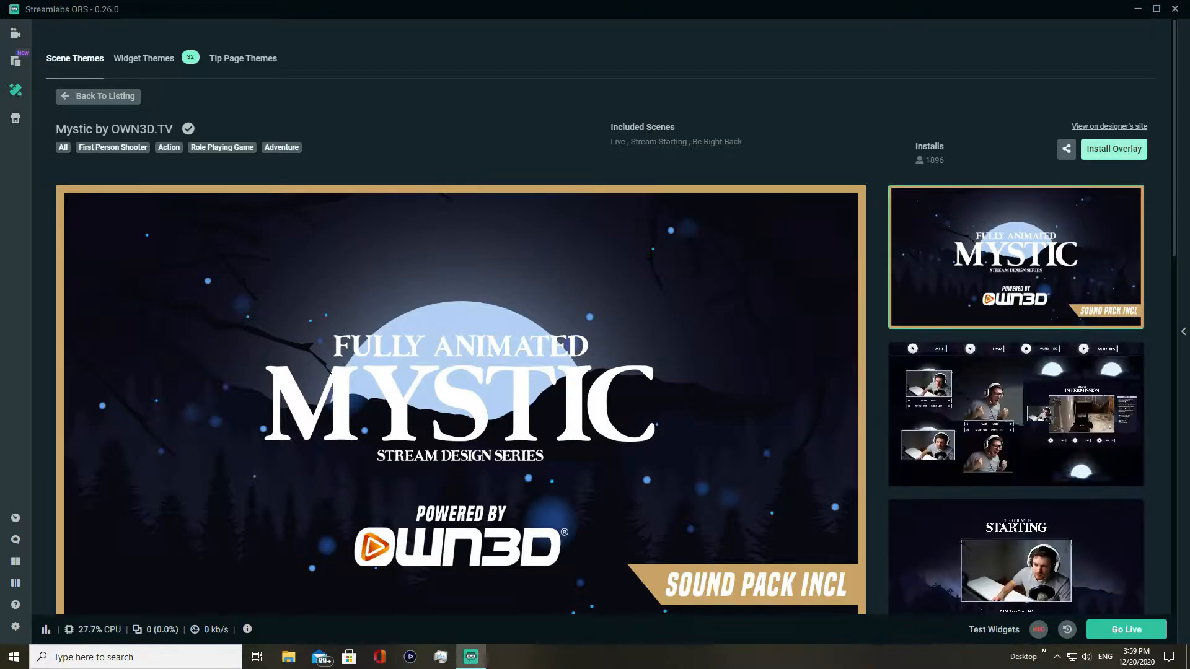
Install the Mystic by OWN3D.TV overlay as a fresh scene collection in the editor
click(1113, 150)
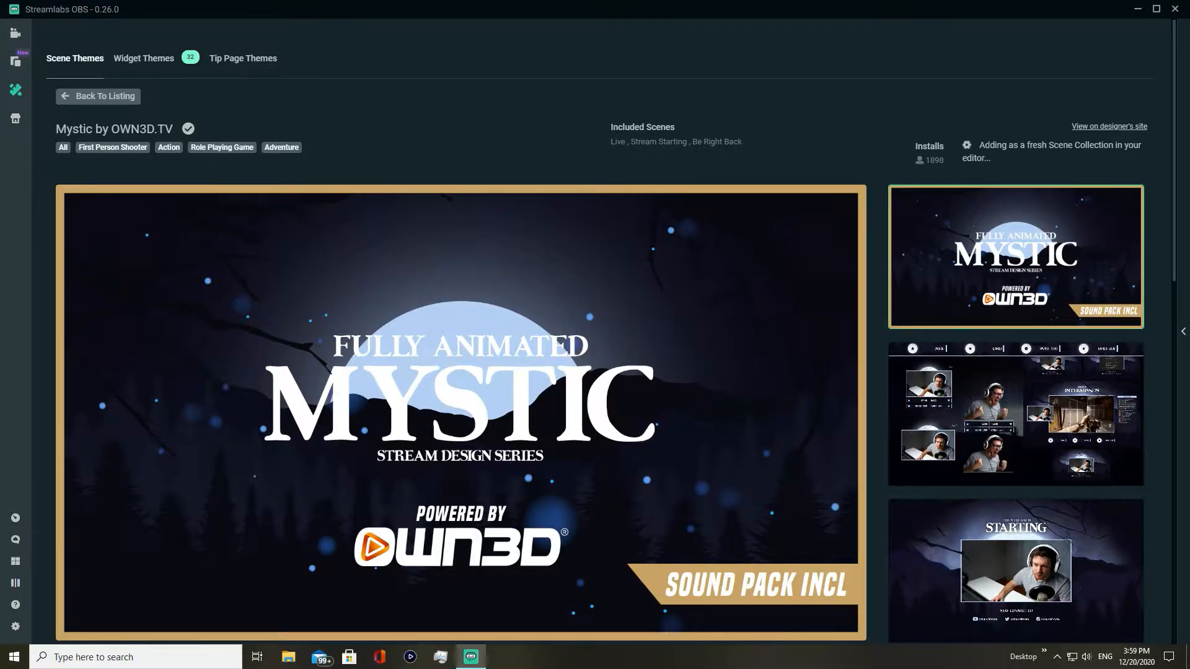
scroll(600, 372, down, 9)
scroll(600, 372, up, 9)
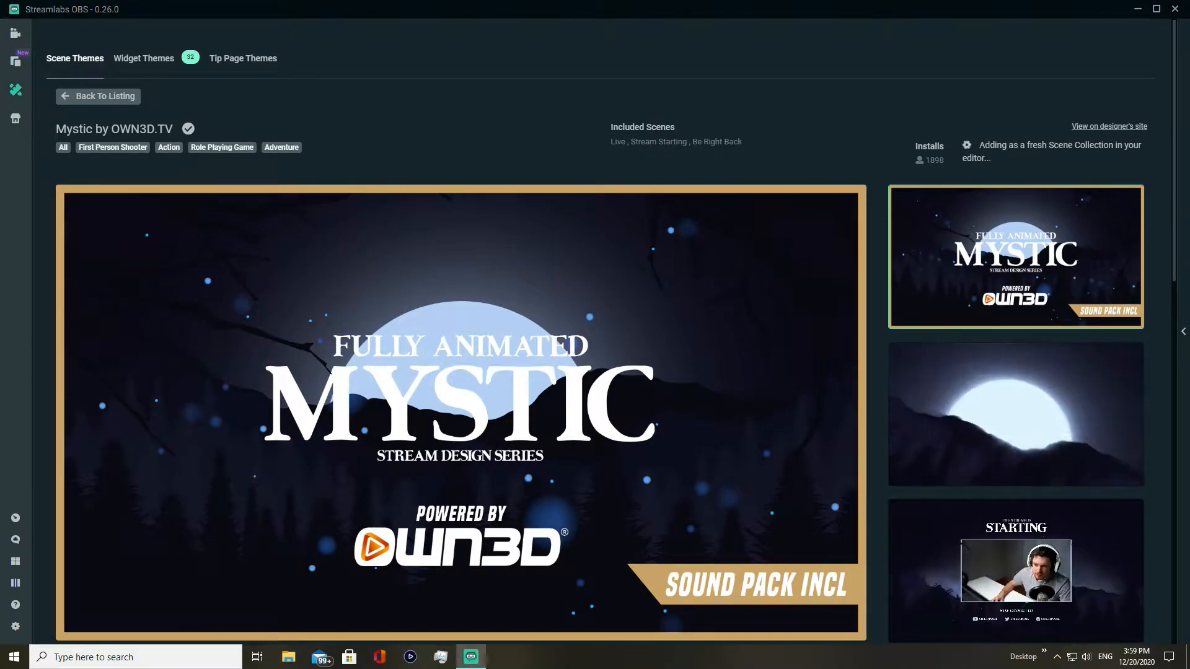
click(98, 96)
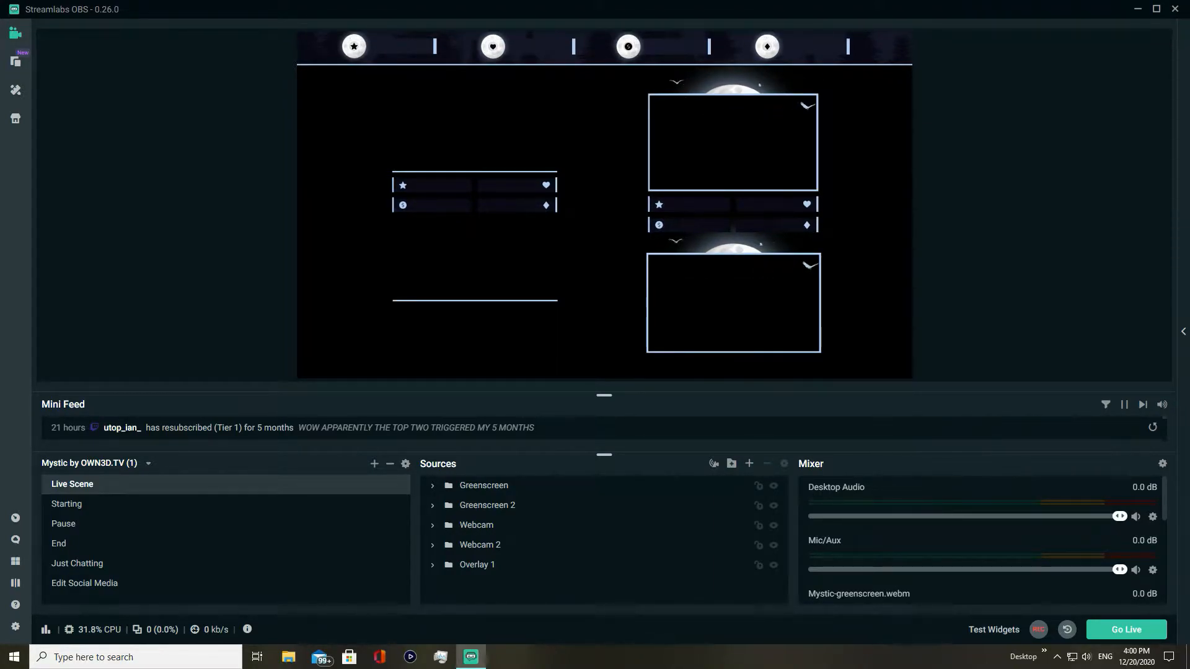
View the list of available scene collections in the editor and close it
click(148, 464)
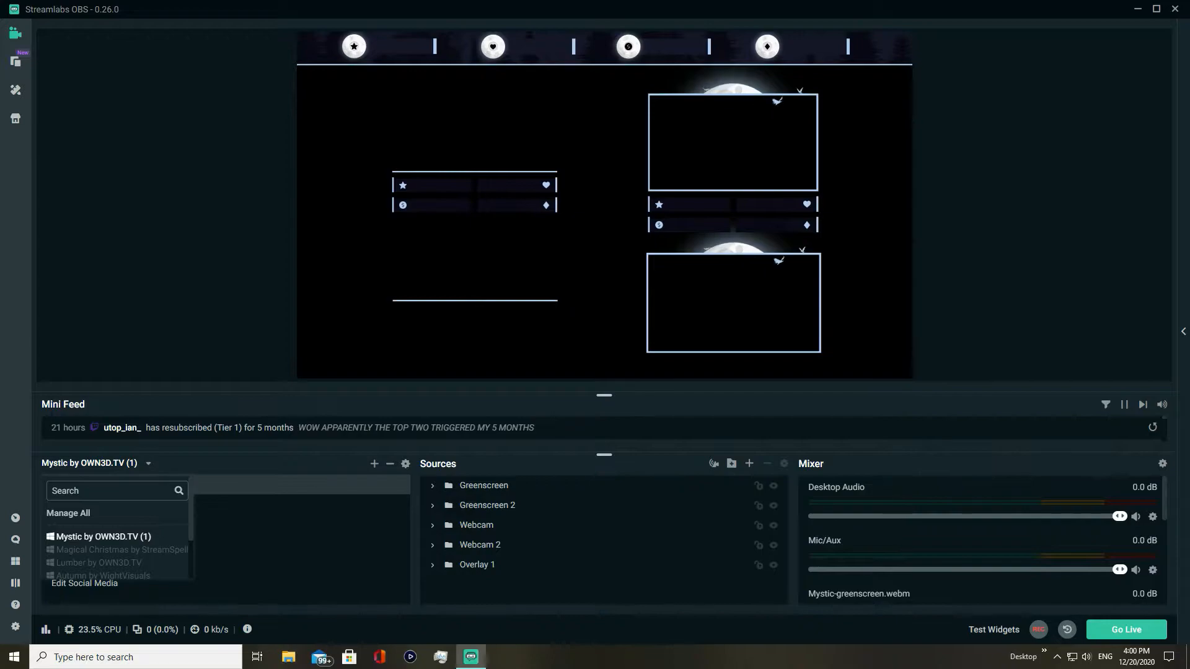
click(148, 464)
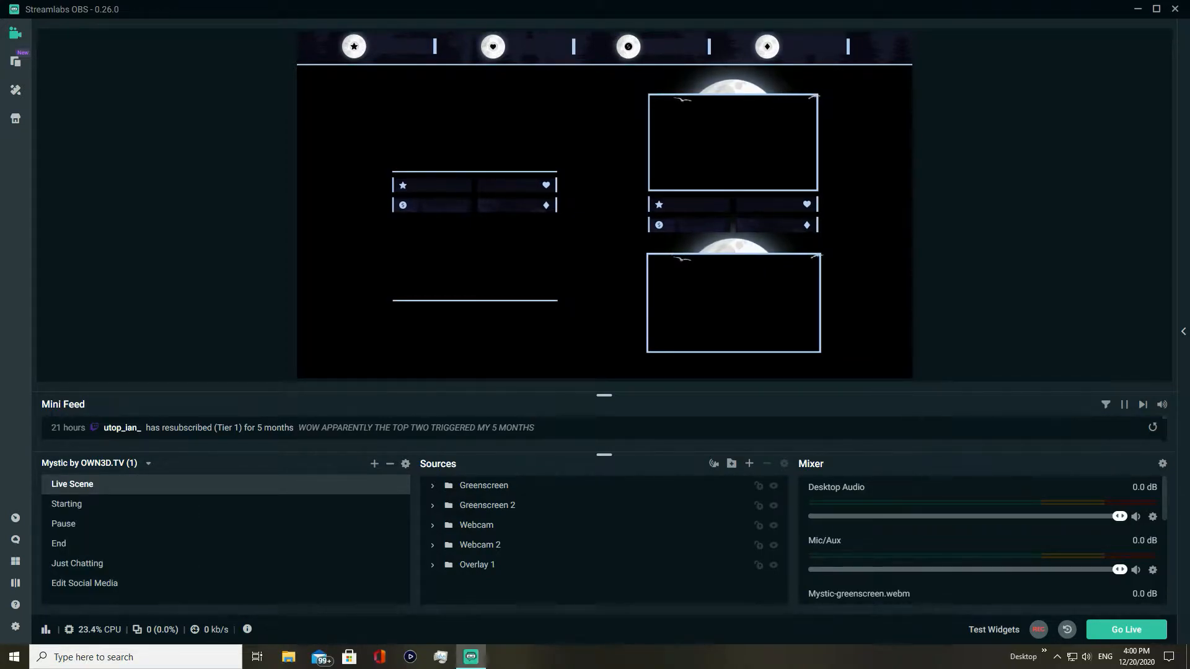
Preview the Starting, Pause, End and Just Chatting scenes of the Mystic collection and return to Live Scene
click(78, 507)
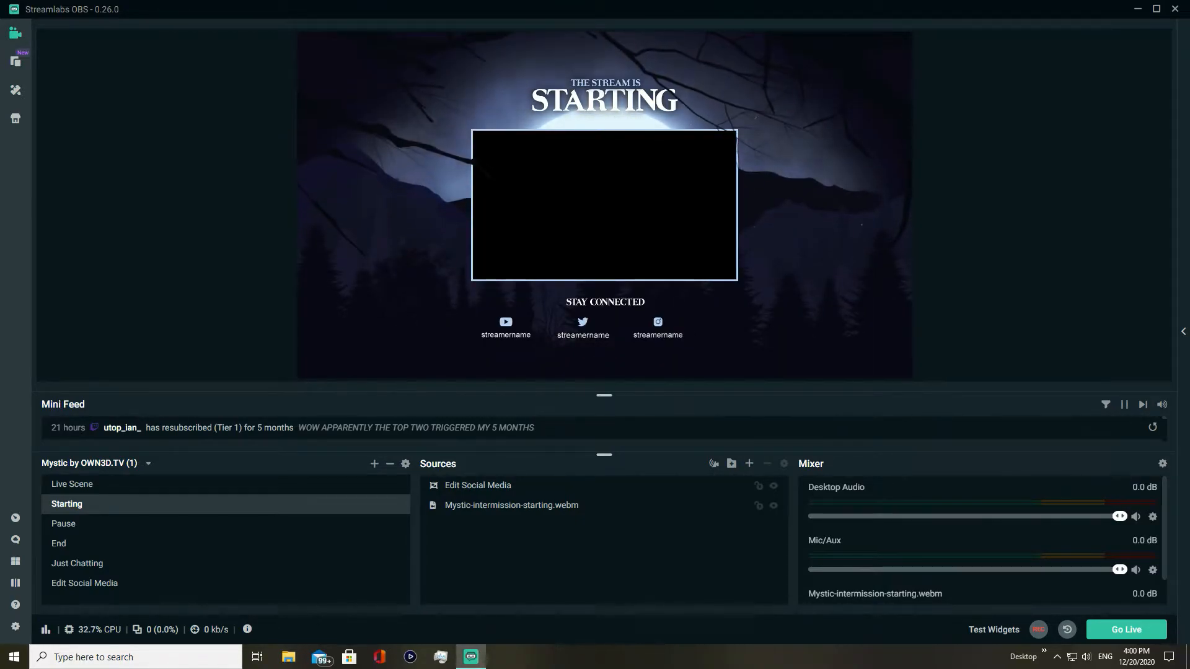
click(63, 523)
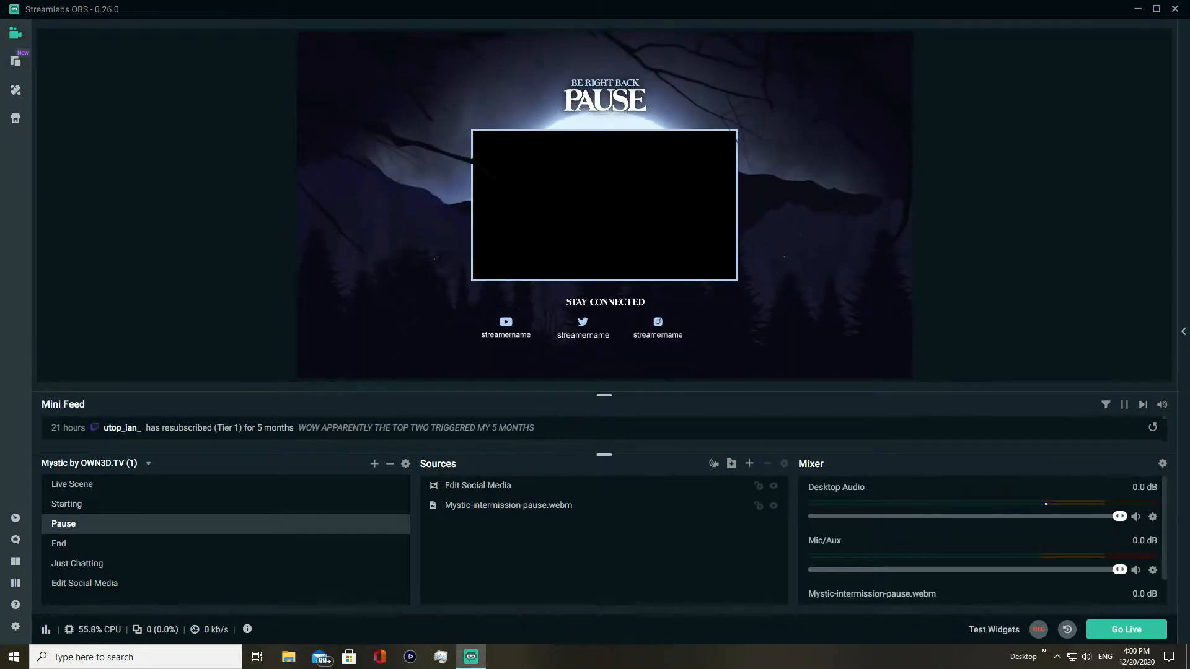
click(59, 543)
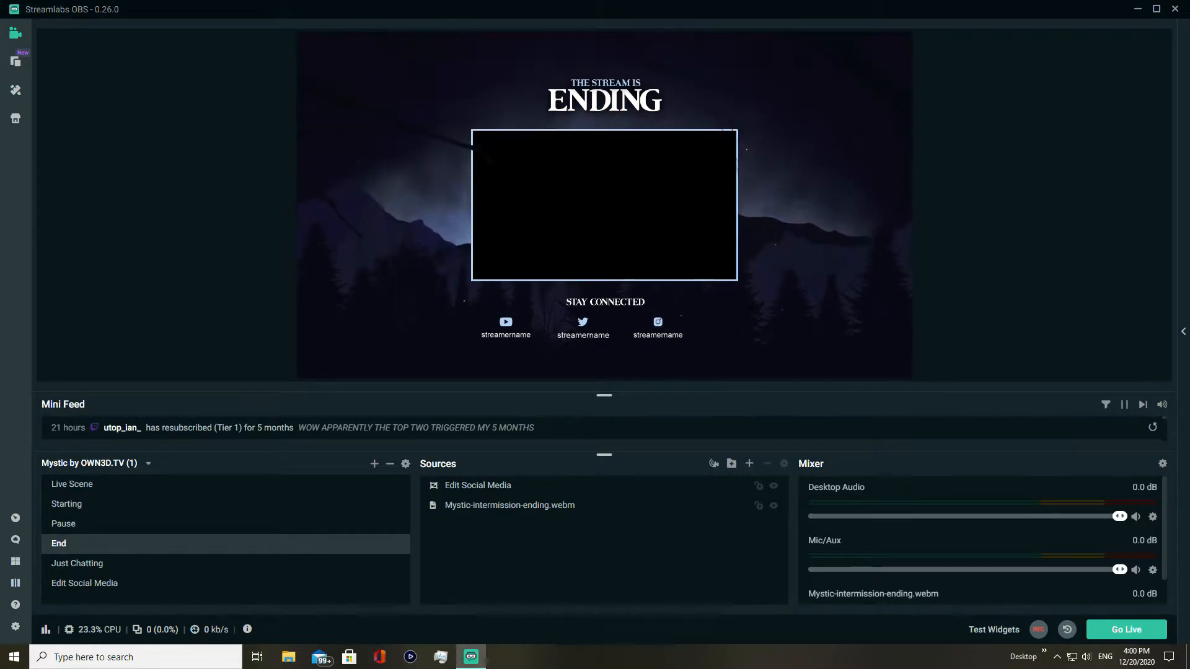
click(77, 563)
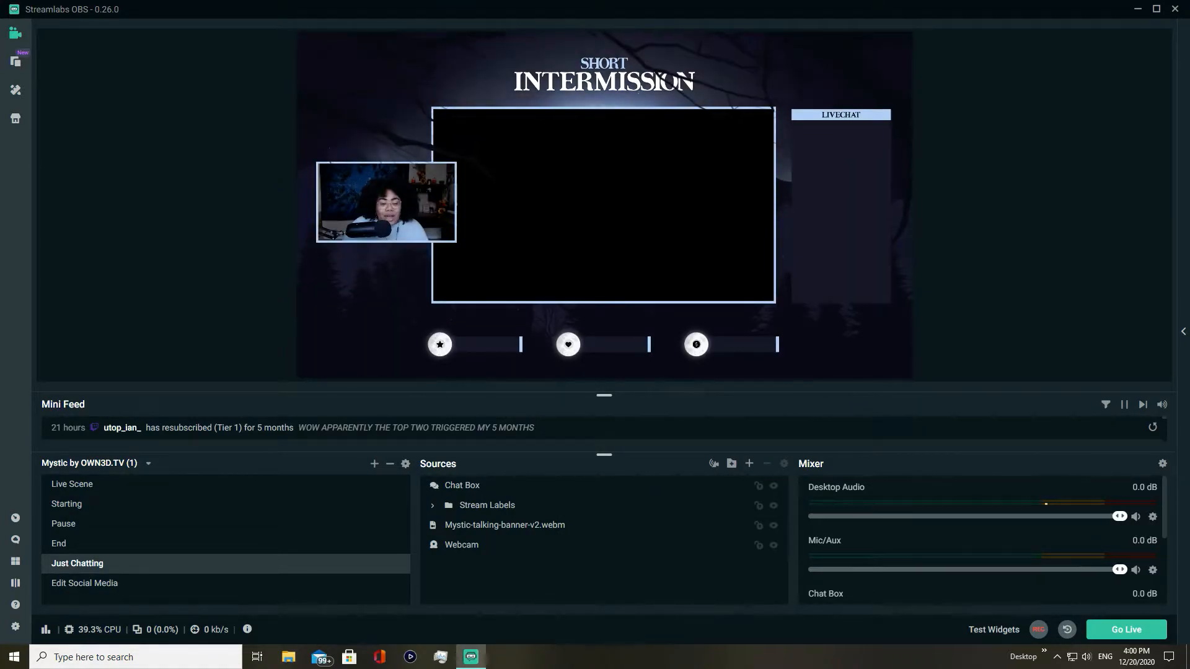
click(73, 485)
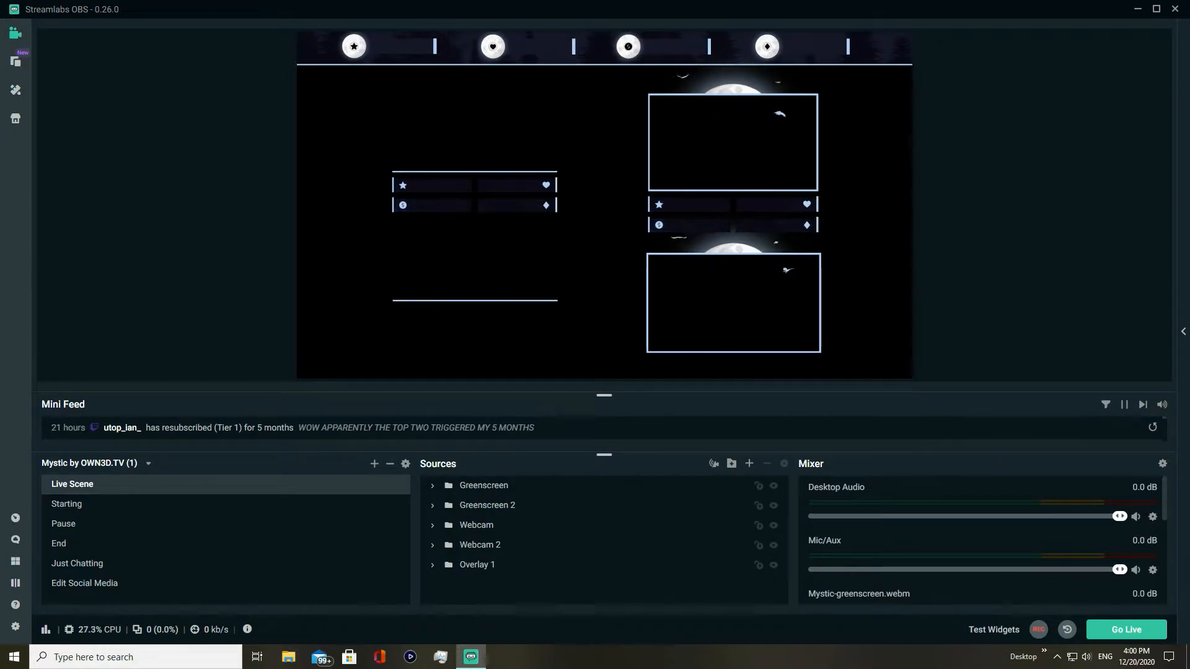
Hide the Greenscreen and Greenscreen 2 source folders in Live Scene
click(750, 485)
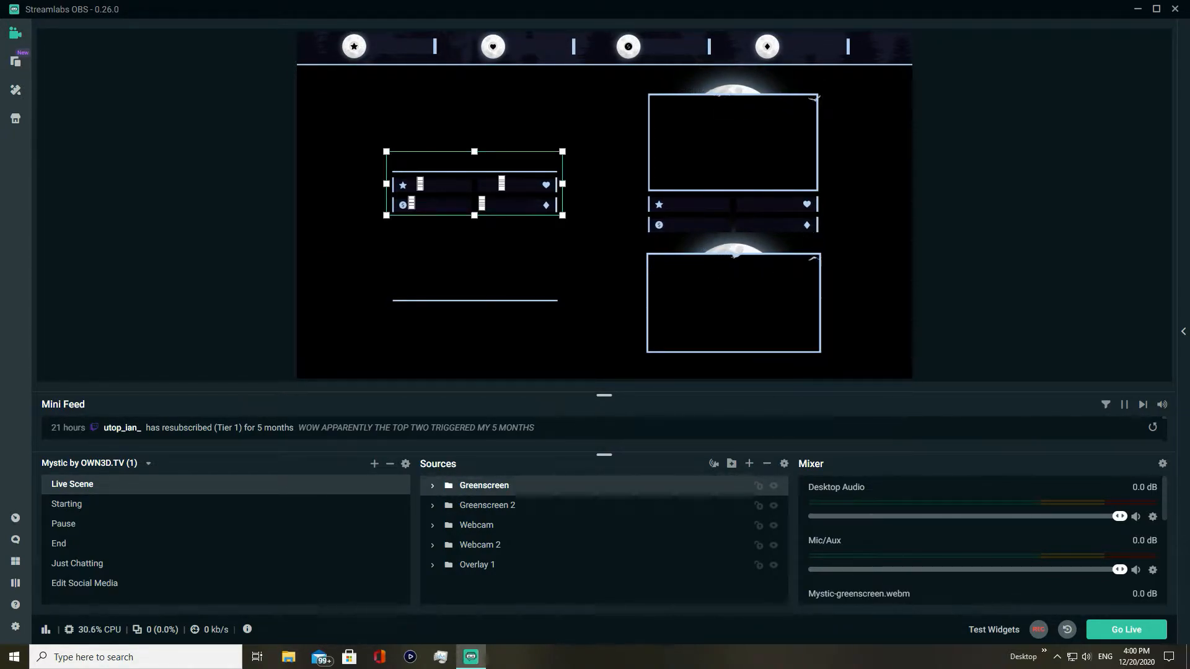
click(744, 505)
click(743, 485)
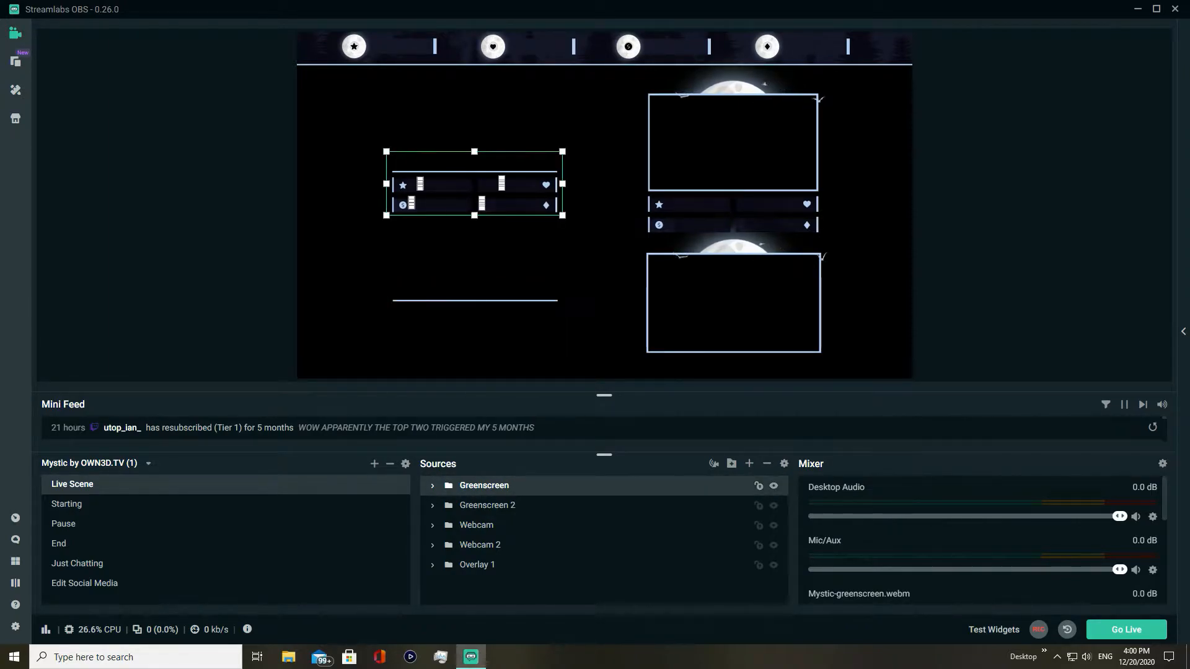
click(773, 486)
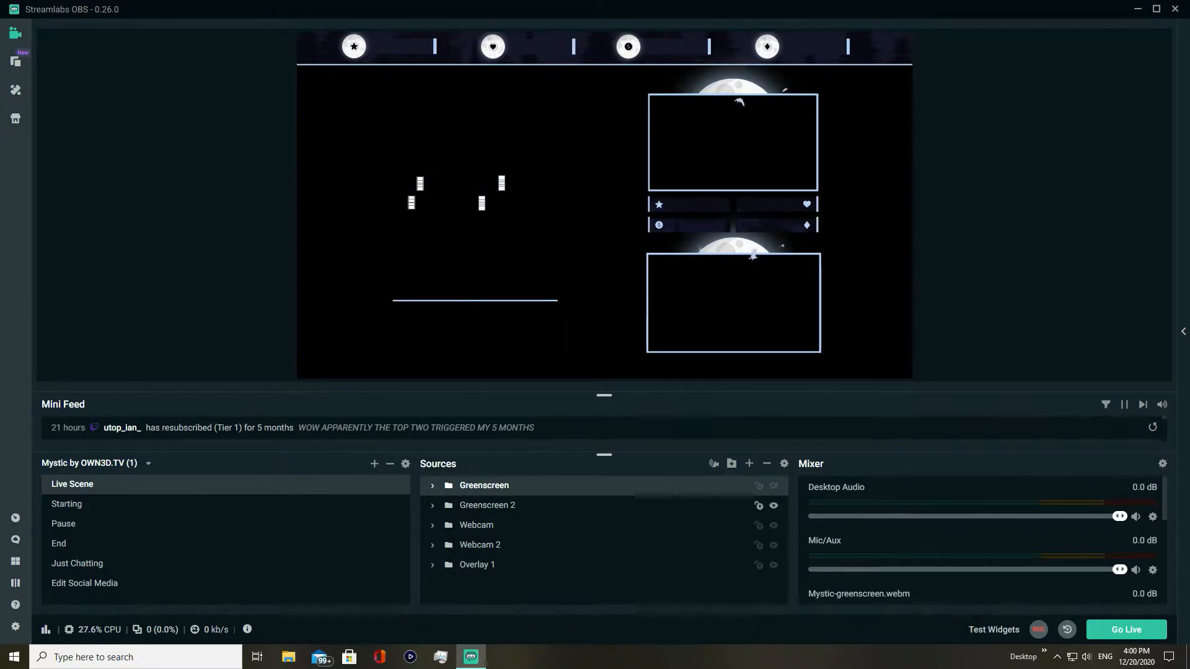
click(774, 505)
Hide the Webcam, Webcam 2 and Overlay 1 source folders so that the Live Scene canvas is empty
click(743, 525)
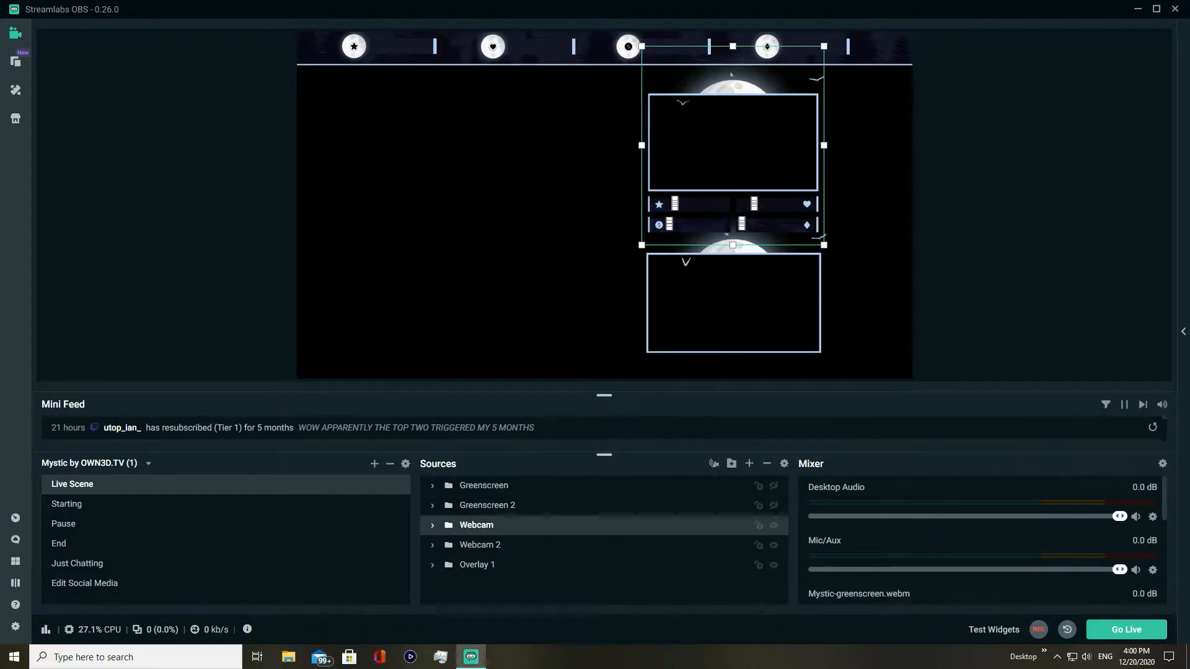
click(773, 525)
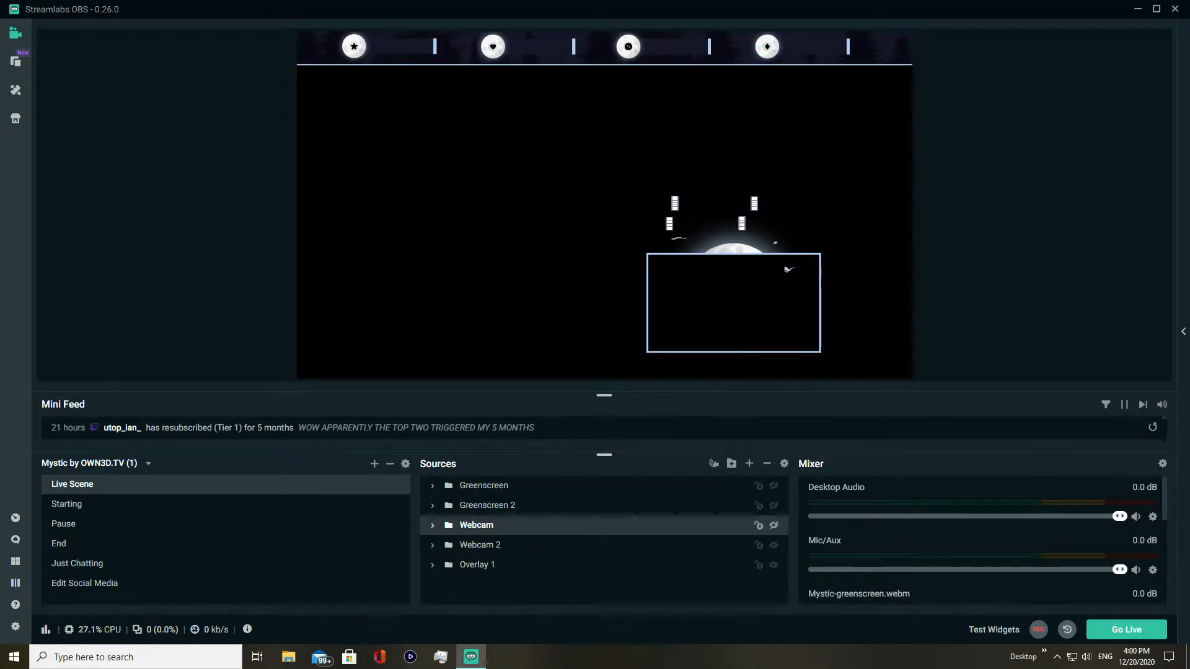
click(744, 544)
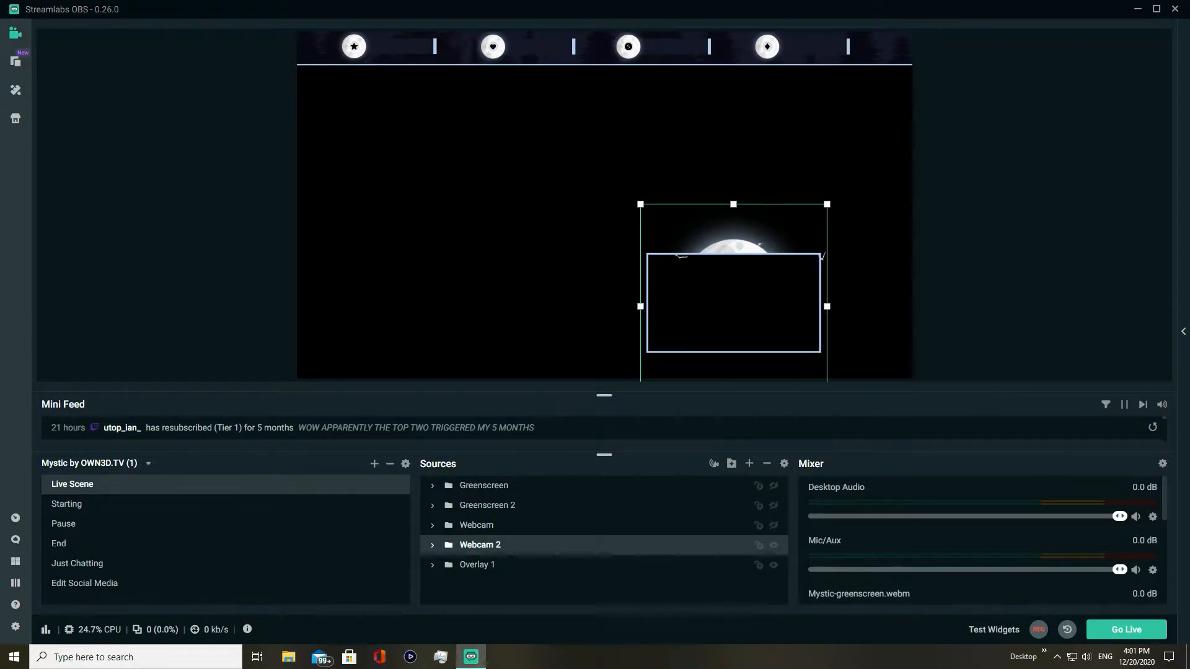
click(774, 545)
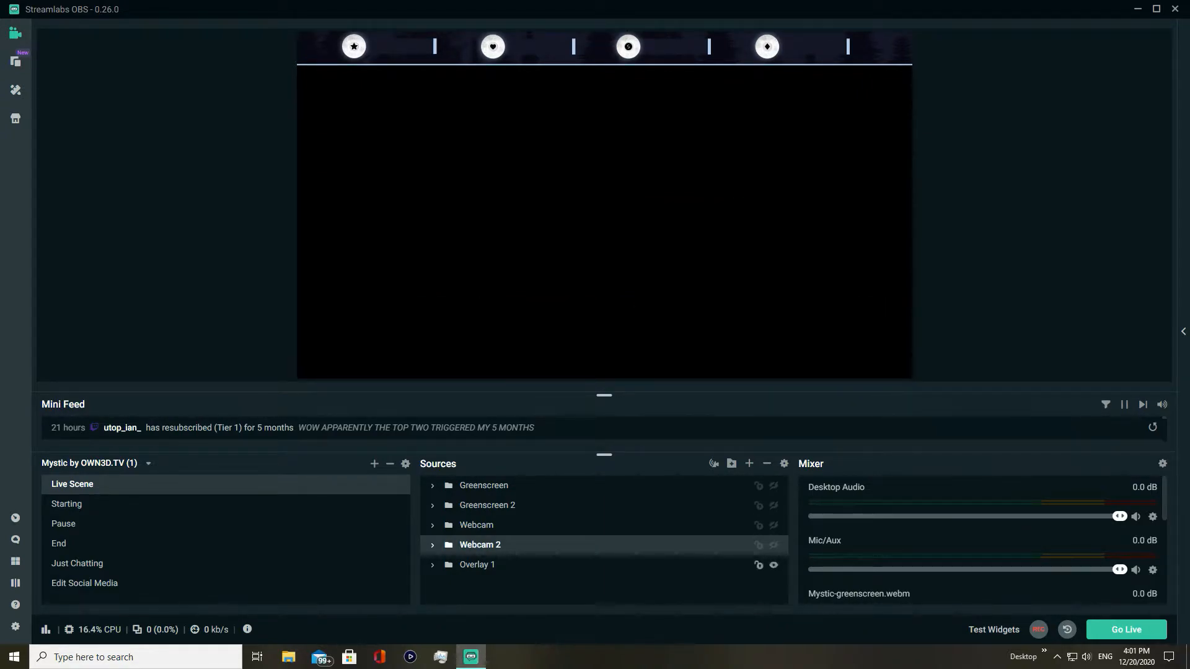
click(773, 565)
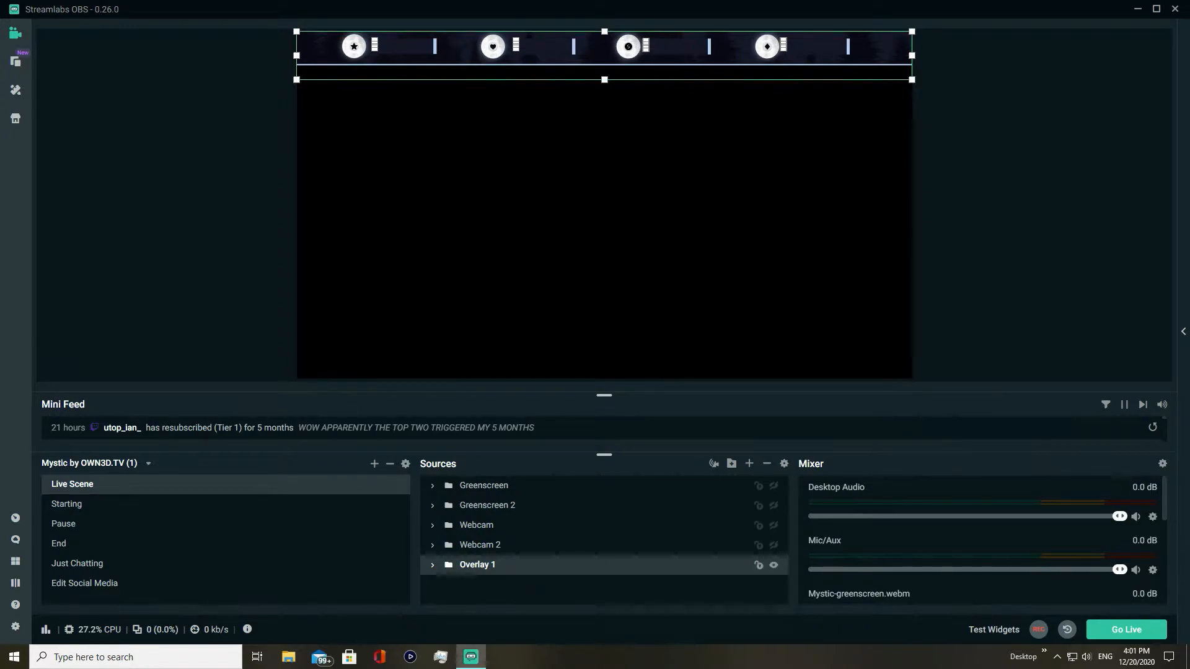
click(774, 566)
click(605, 248)
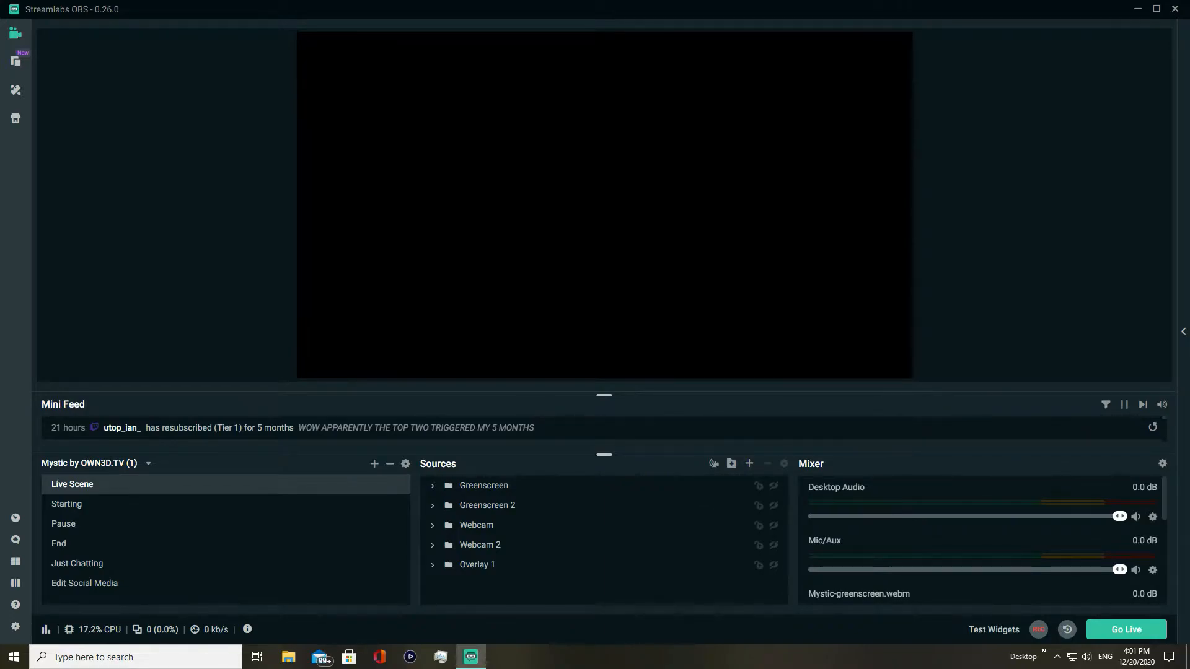
Add a standard Game Capture source to Live Scene, keeping the name Game Capture
click(750, 464)
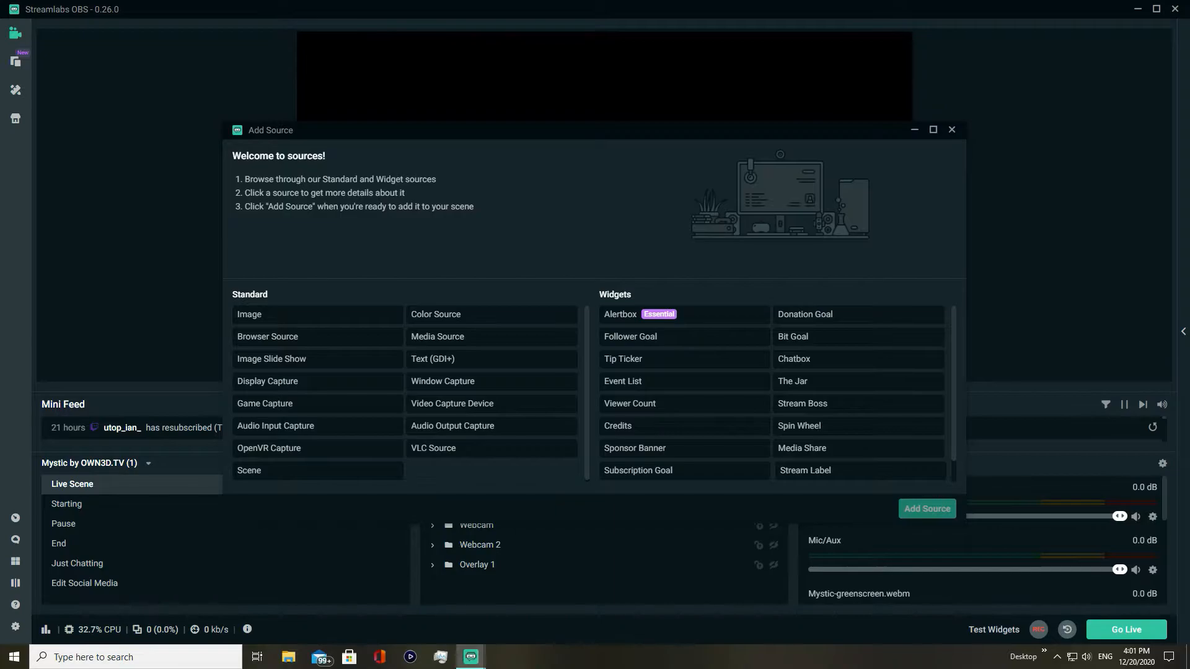
click(952, 130)
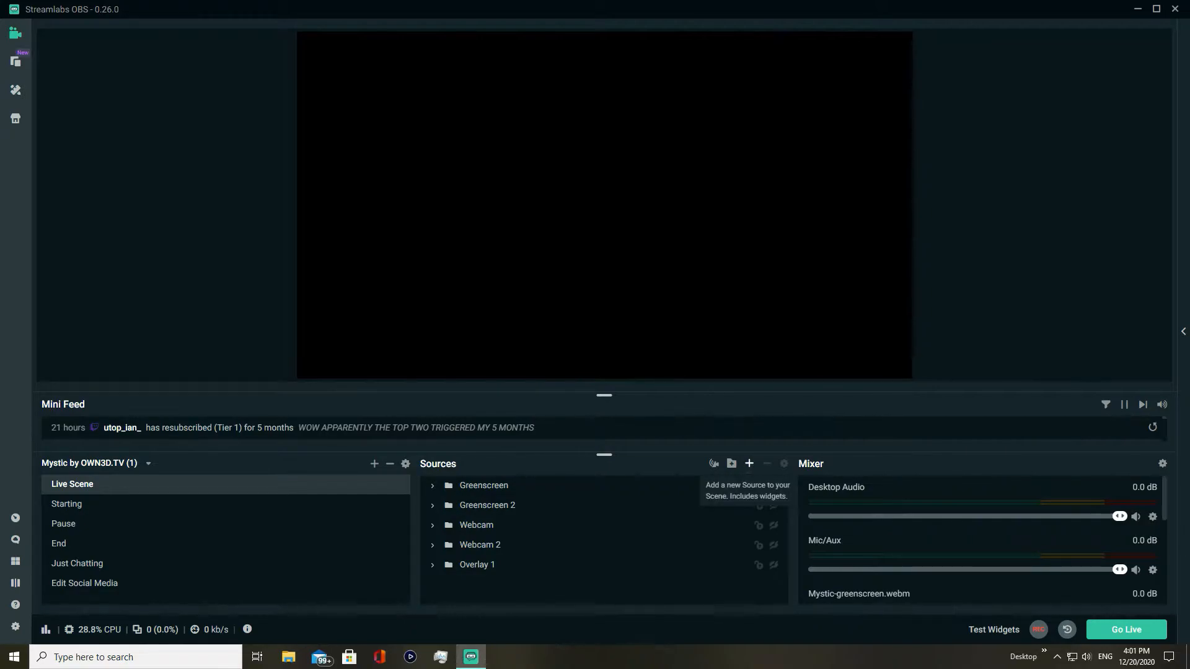
click(750, 464)
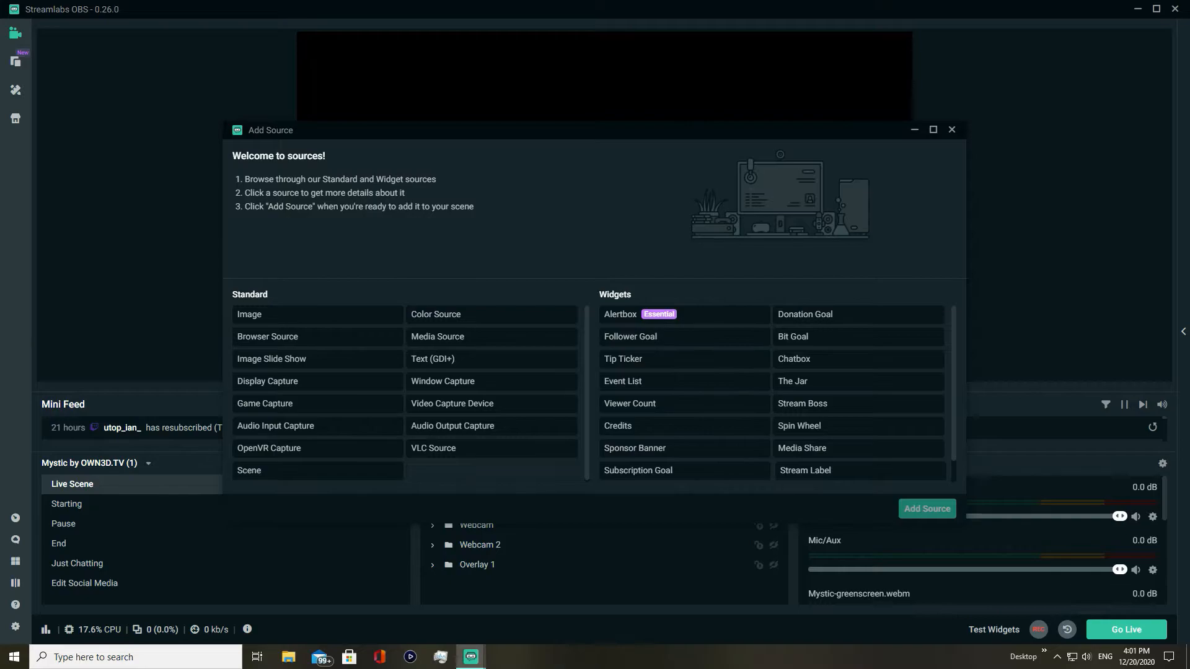
scroll(772, 394, down, 1)
scroll(771, 394, up, 1)
scroll(685, 397, down, 1)
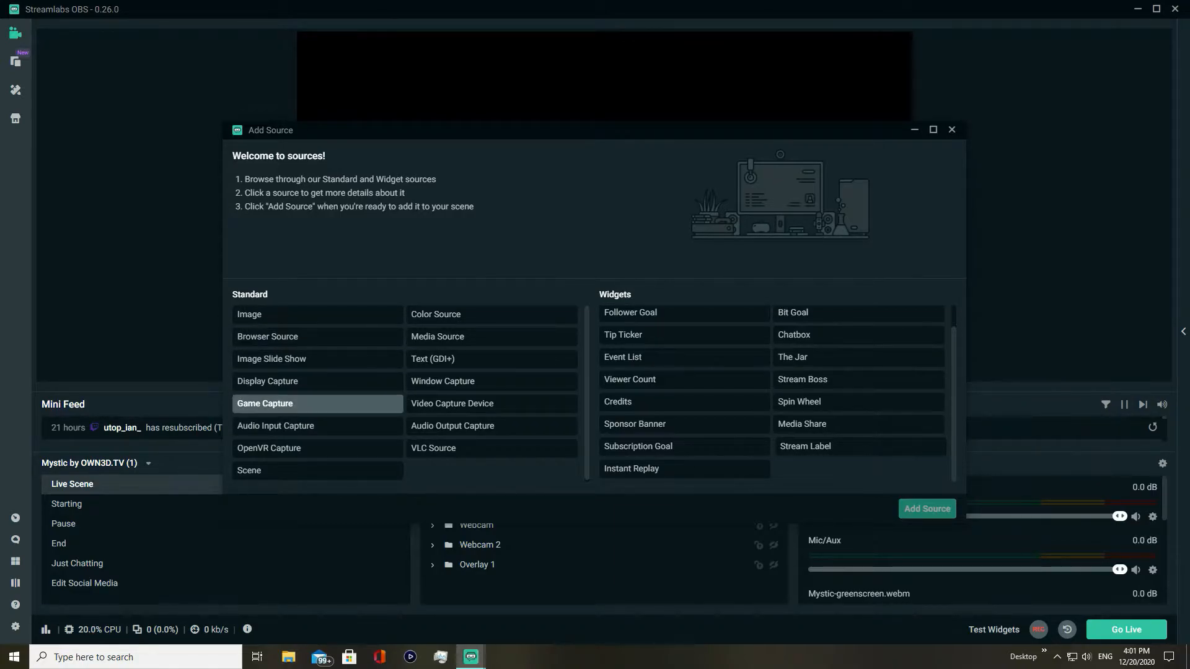
click(317, 404)
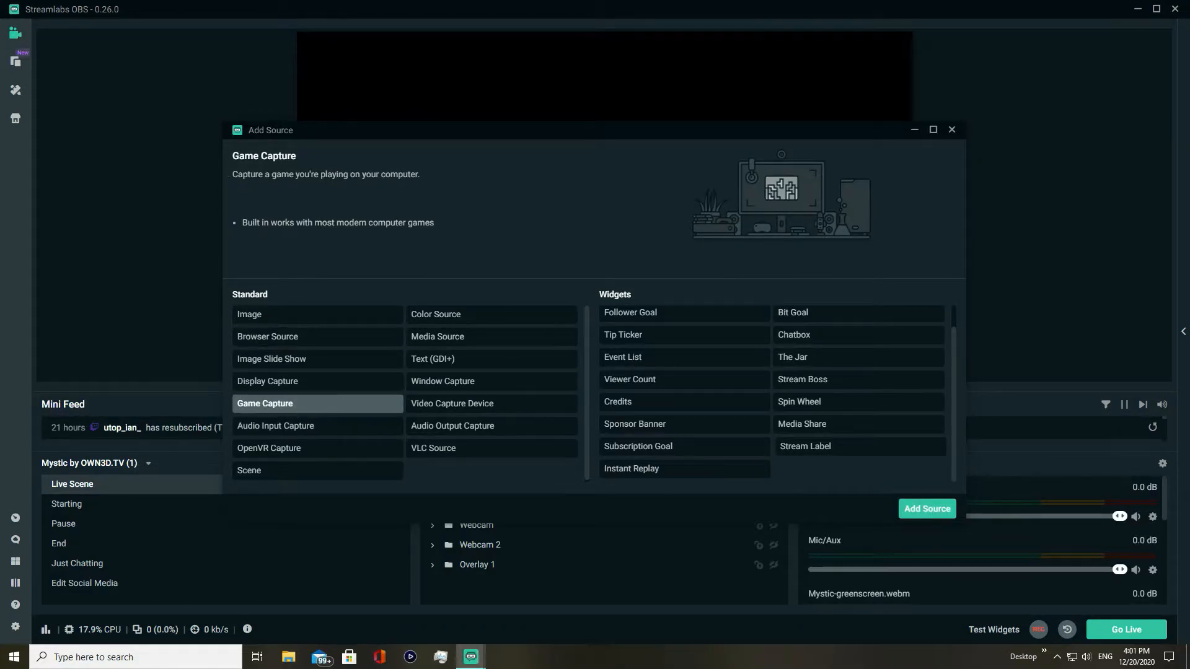
click(927, 509)
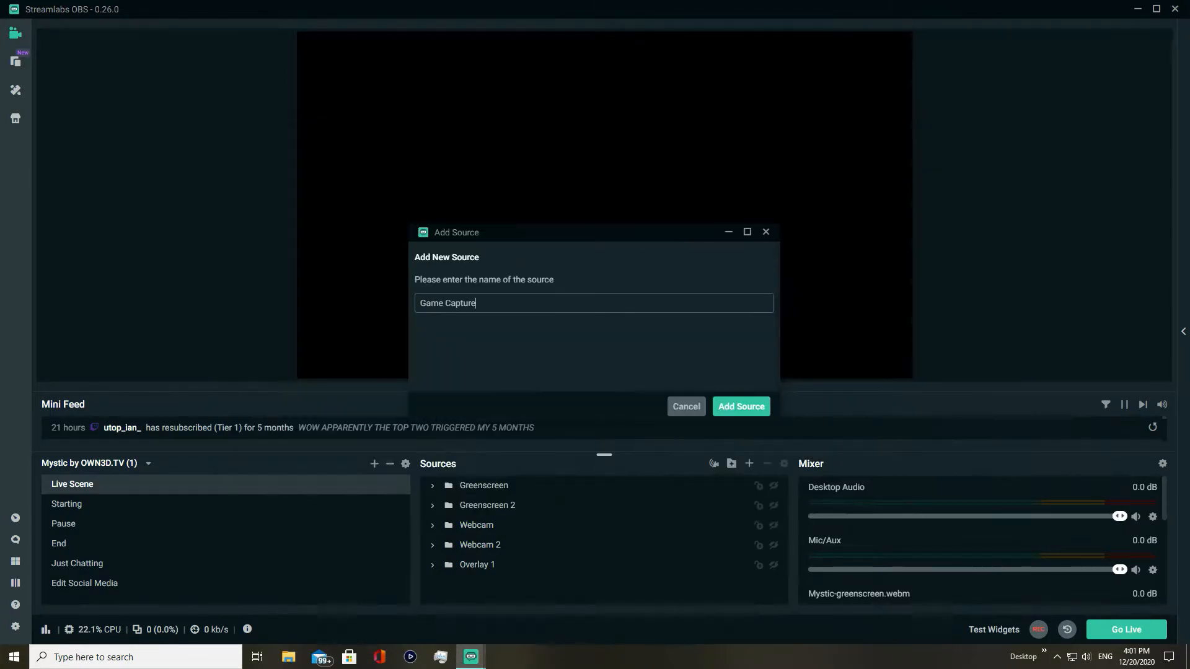
drag(479, 303, 418, 303)
click(489, 303)
key(Return)
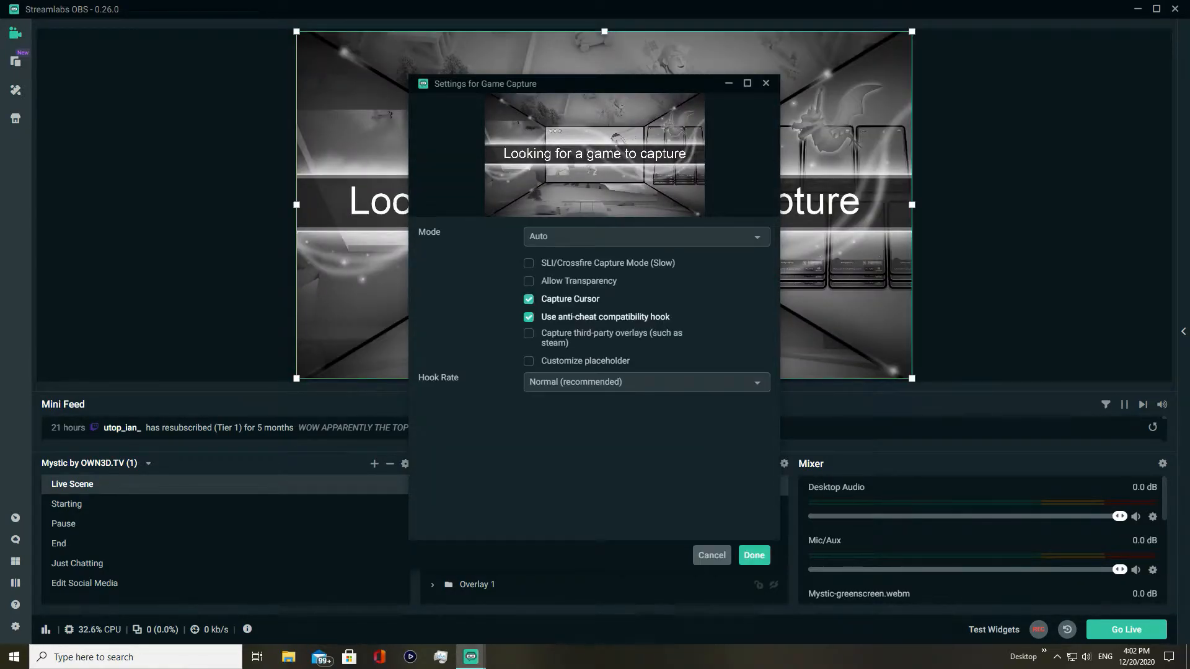
Try the Capture any fullscreen application mode for the game capture and switch the mode back to Auto
drag(661, 83, 660, 109)
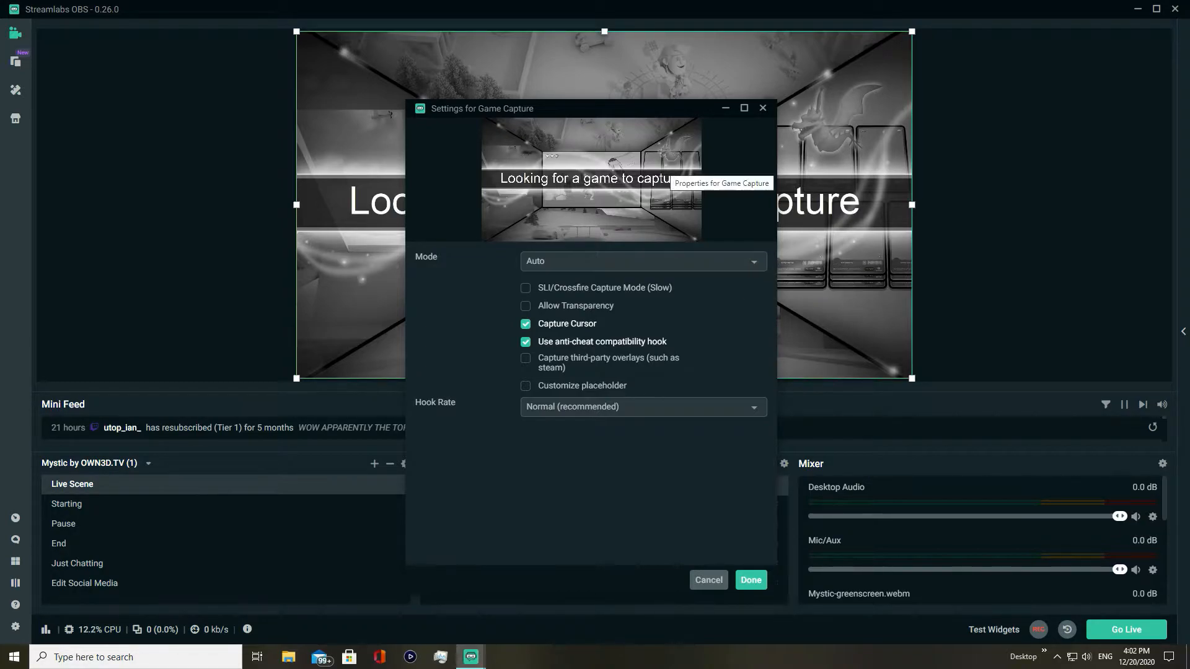
click(651, 261)
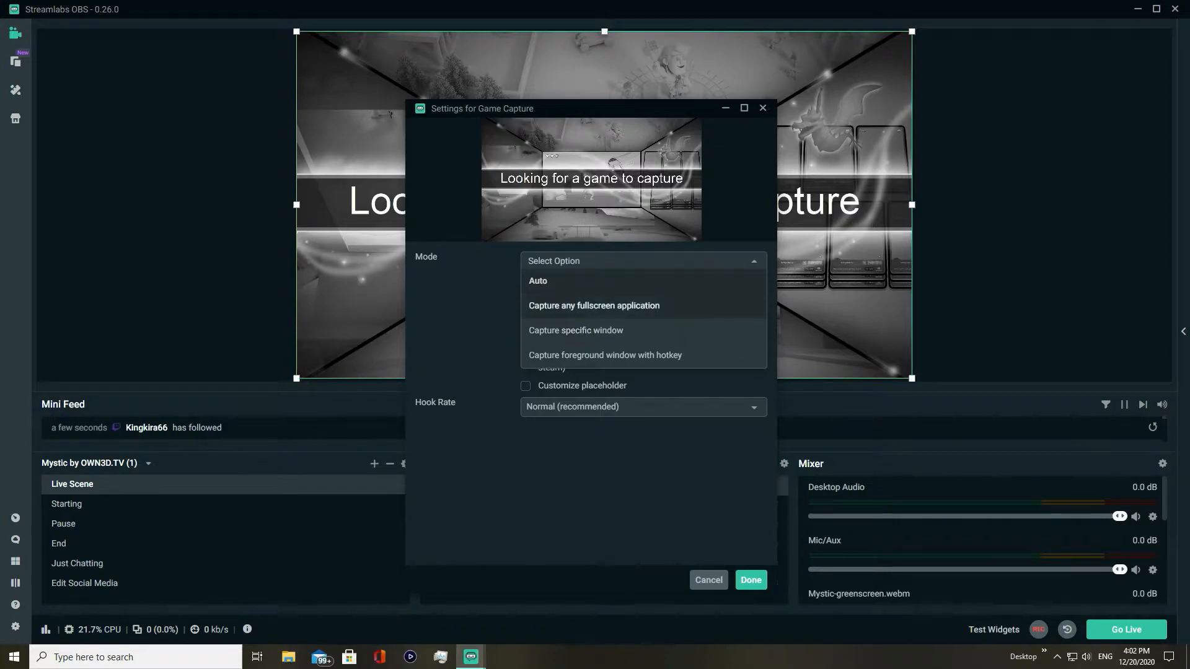
click(593, 305)
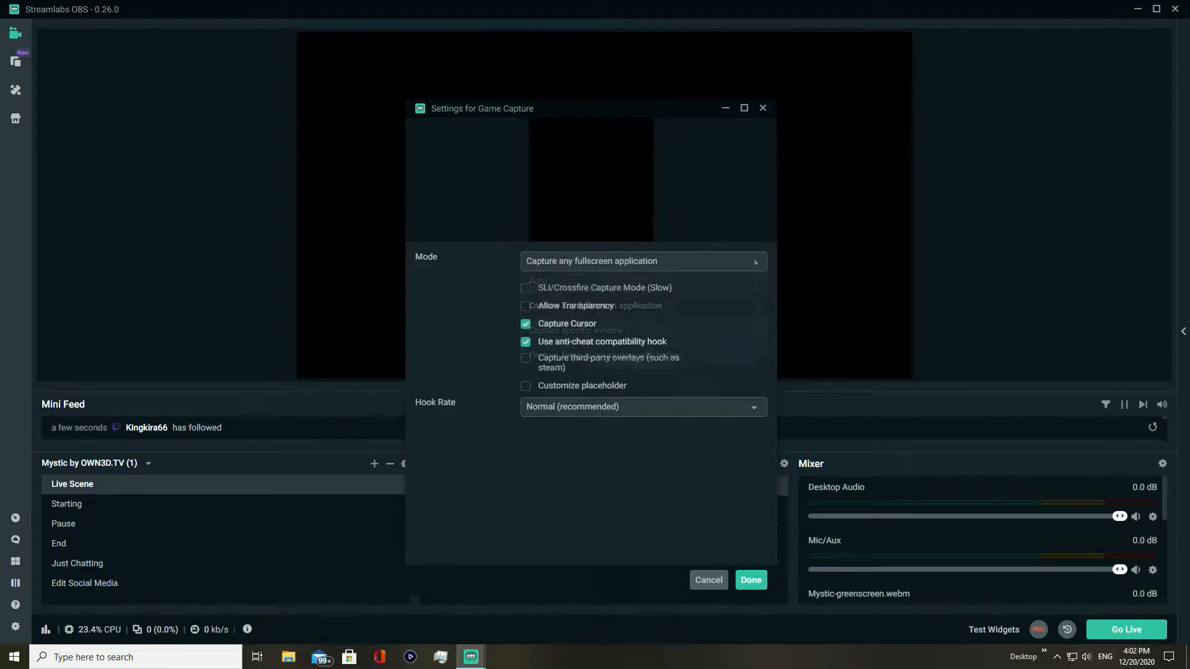
drag(678, 108, 1031, 103)
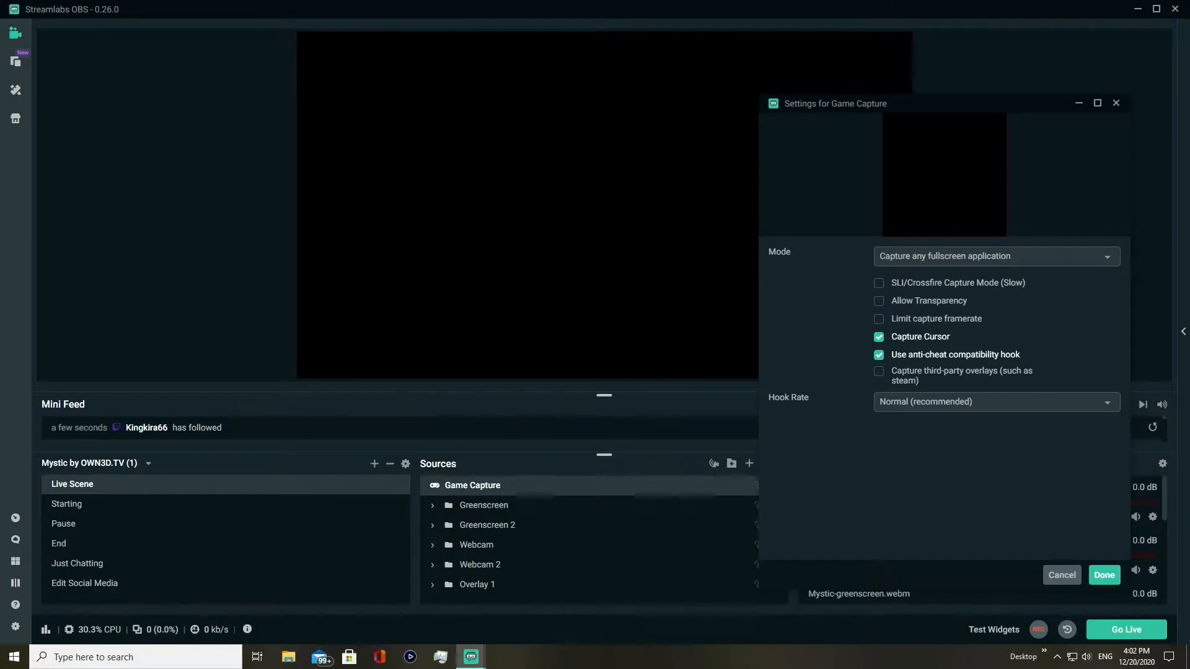
click(990, 256)
click(930, 274)
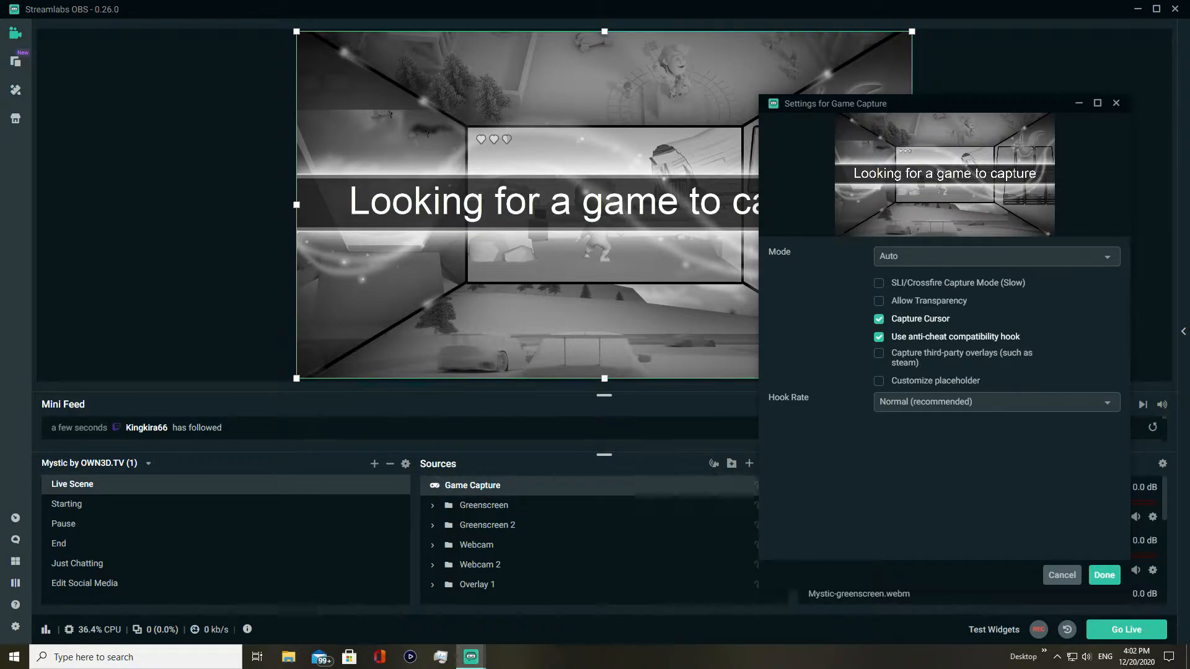
Set the game capture's mode to Capture any fullscreen application, with Capture Cursor on and the framerate limit off, and confirm the settings
click(992, 257)
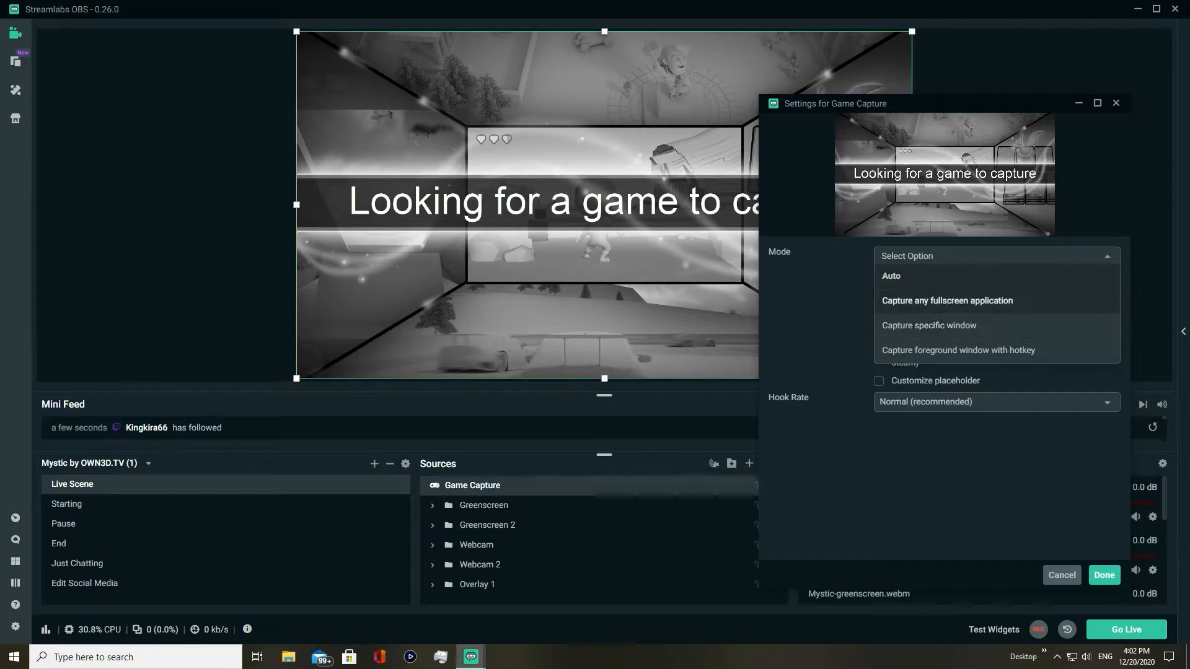
click(979, 302)
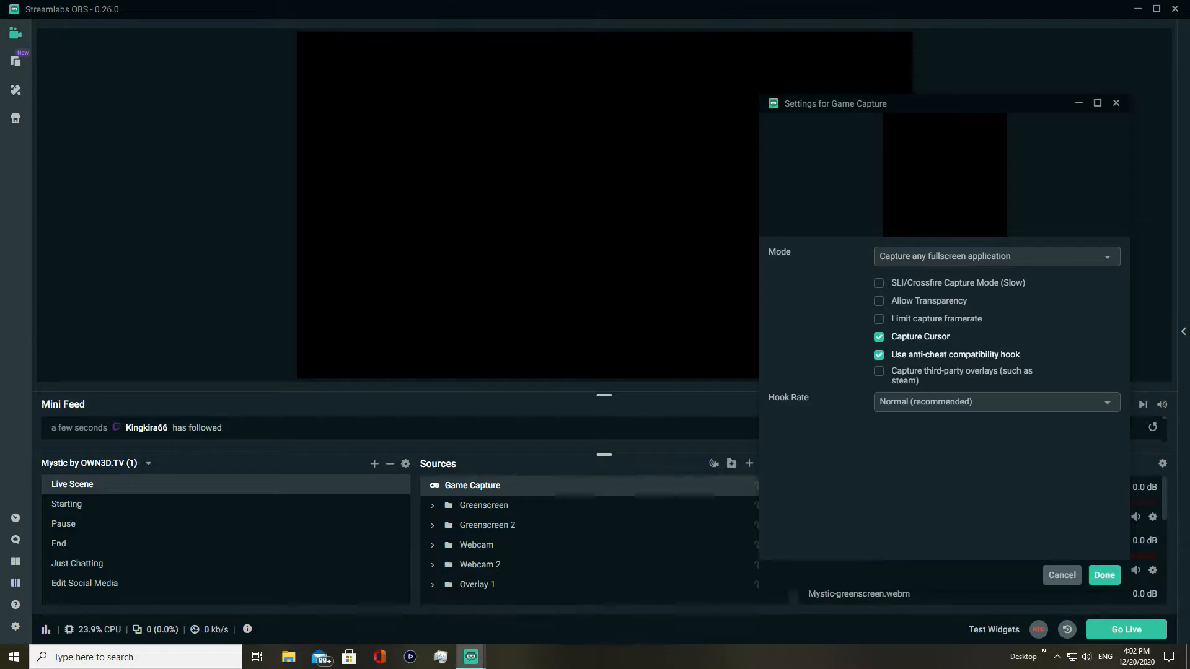
drag(1012, 104, 797, 89)
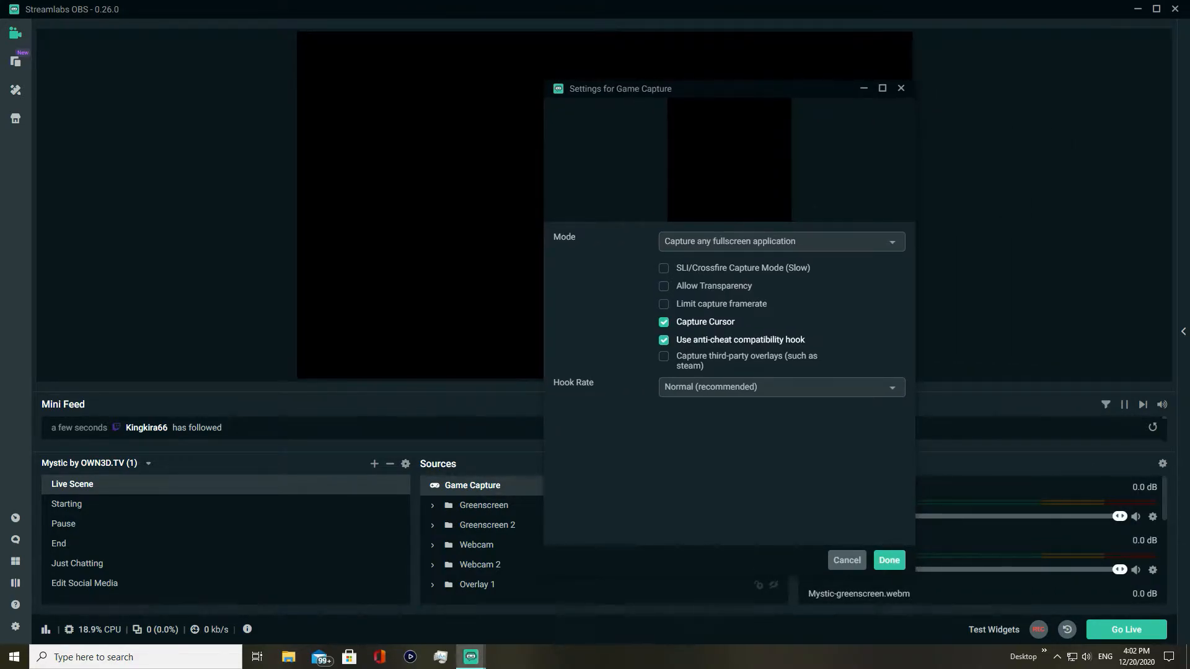
click(665, 305)
click(665, 304)
click(663, 323)
click(664, 323)
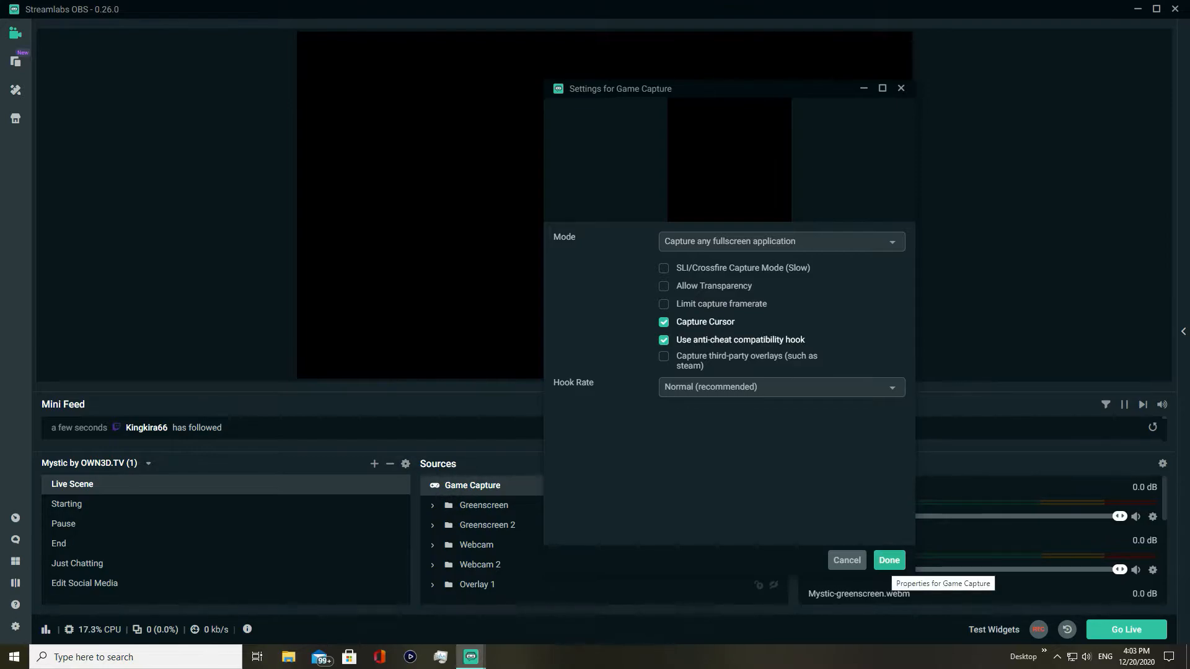
click(889, 560)
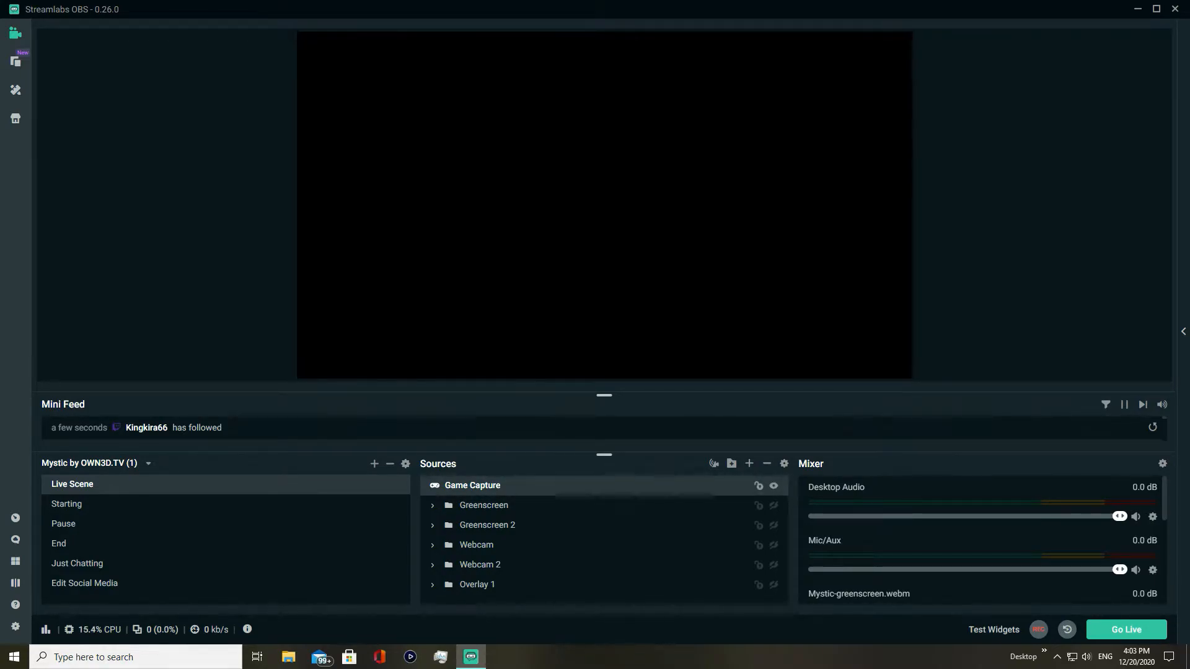
Move the Game Capture source below all the folders in the source order and show the Overlay 1 folder
drag(536, 584, 533, 589)
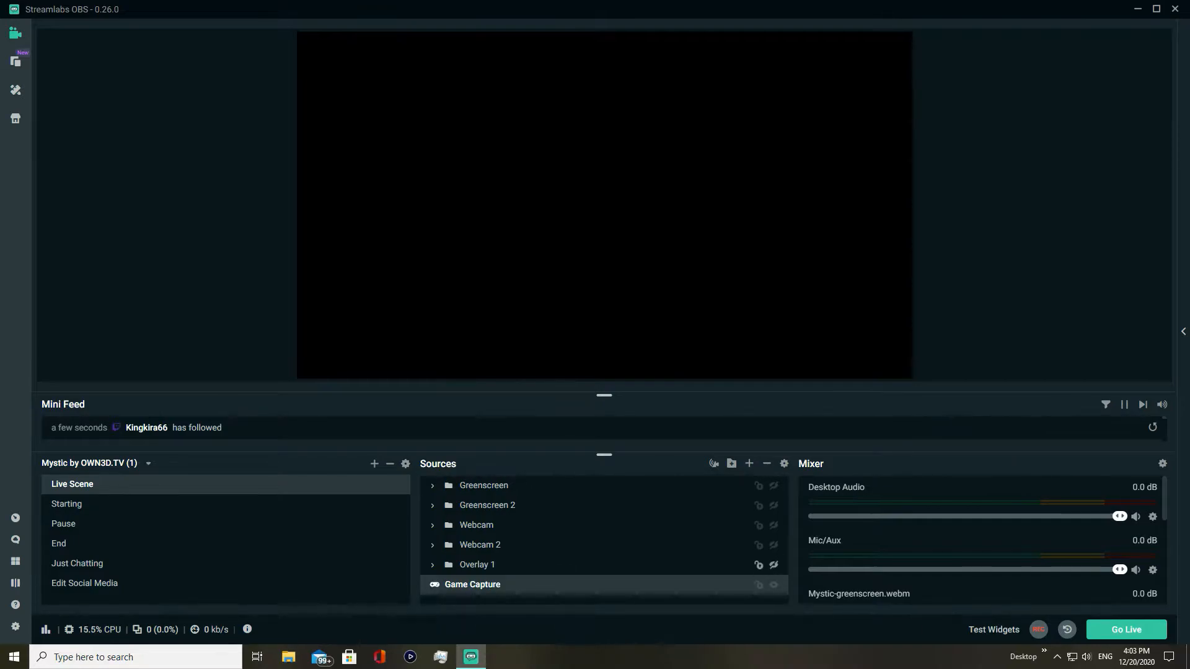
click(527, 564)
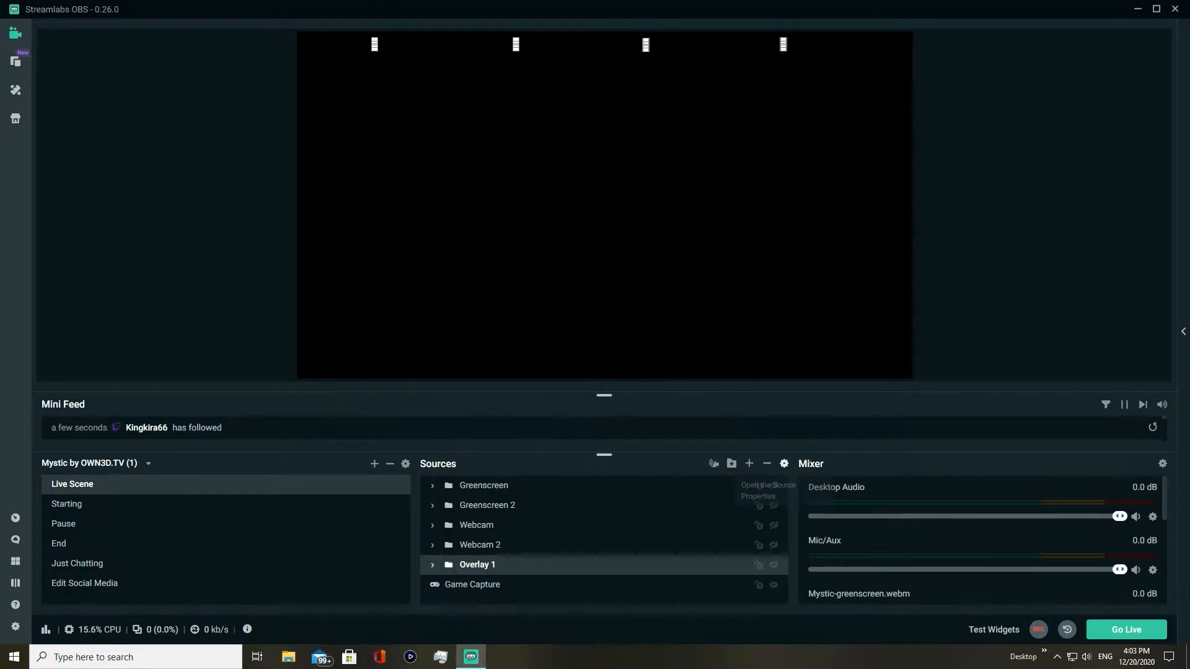
click(774, 565)
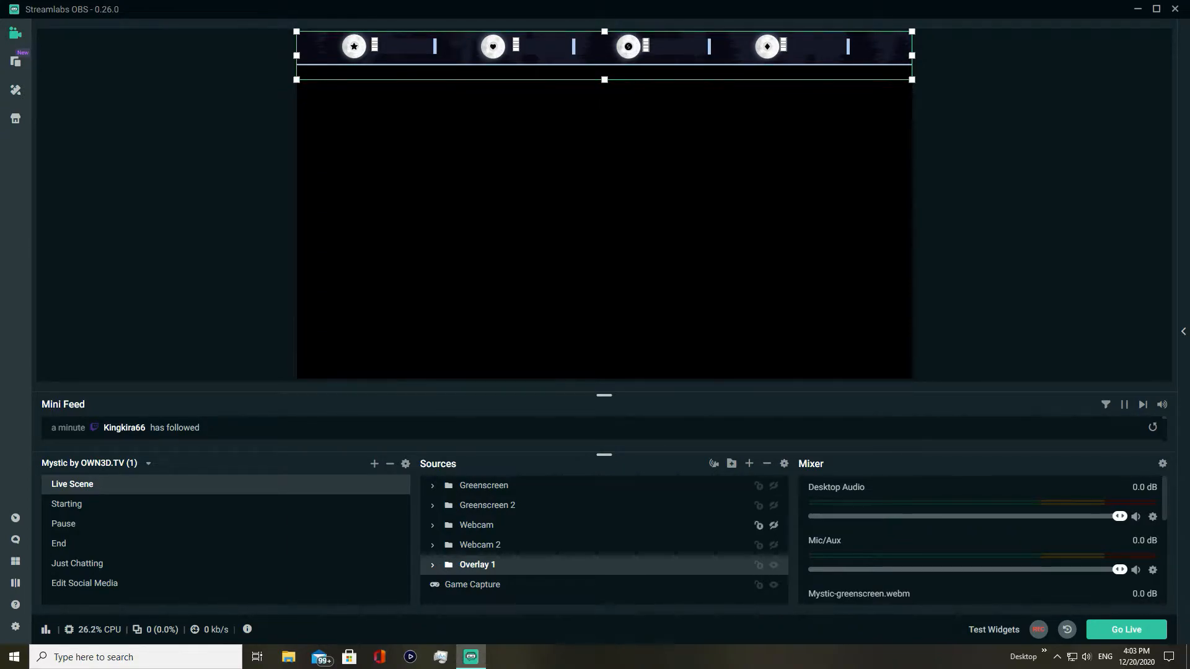
Move the Game Capture source directly above the Overlay 1 folder in the source order
click(527, 584)
drag(507, 562, 507, 557)
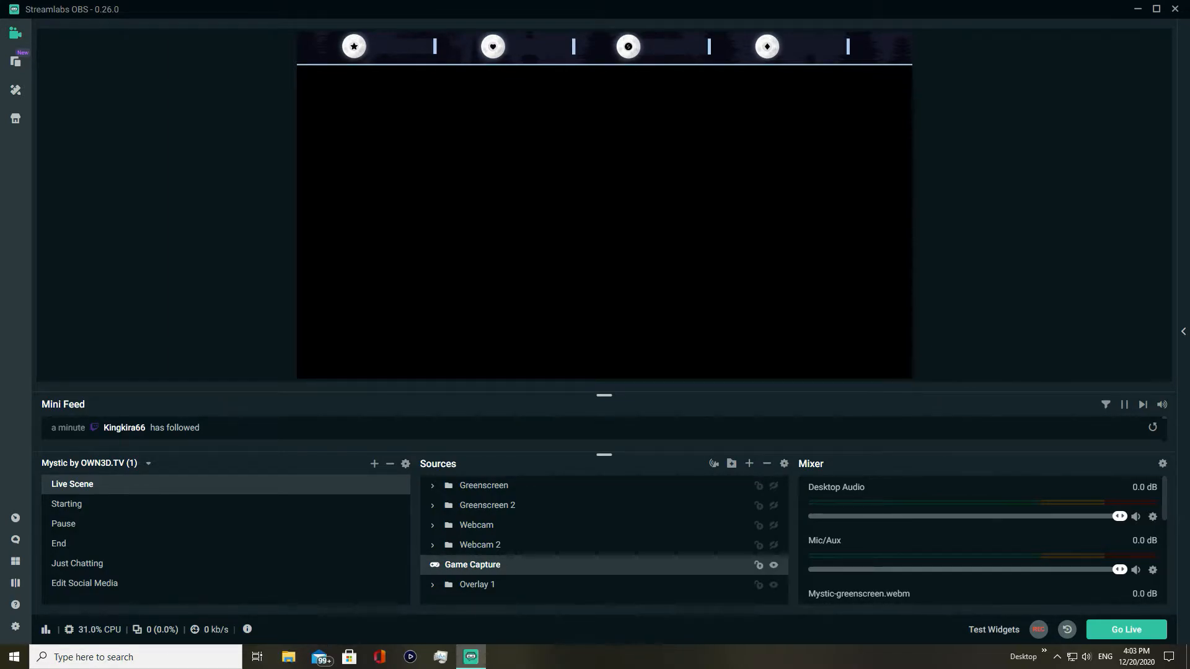
Try moving the Game Capture source into the Overlay 1 folder, beneath Mystic-overlay.webm
drag(507, 587, 585, 600)
click(432, 565)
click(567, 584)
scroll(585, 598, down, 1)
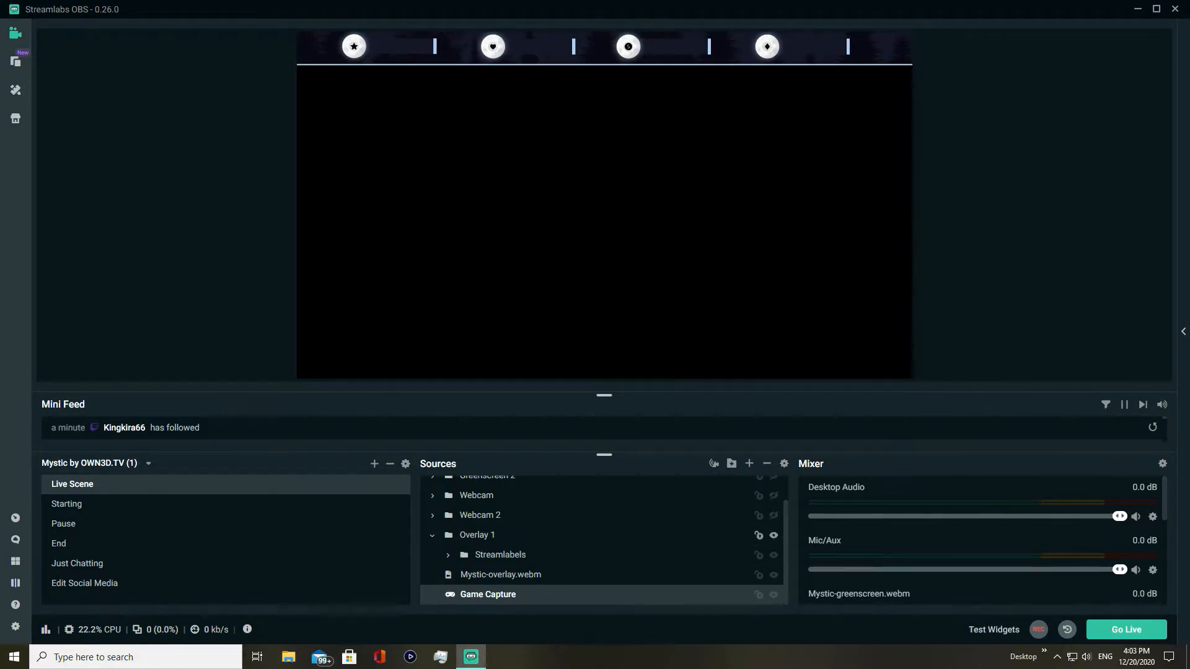
click(432, 535)
click(432, 565)
scroll(496, 594, down, 1)
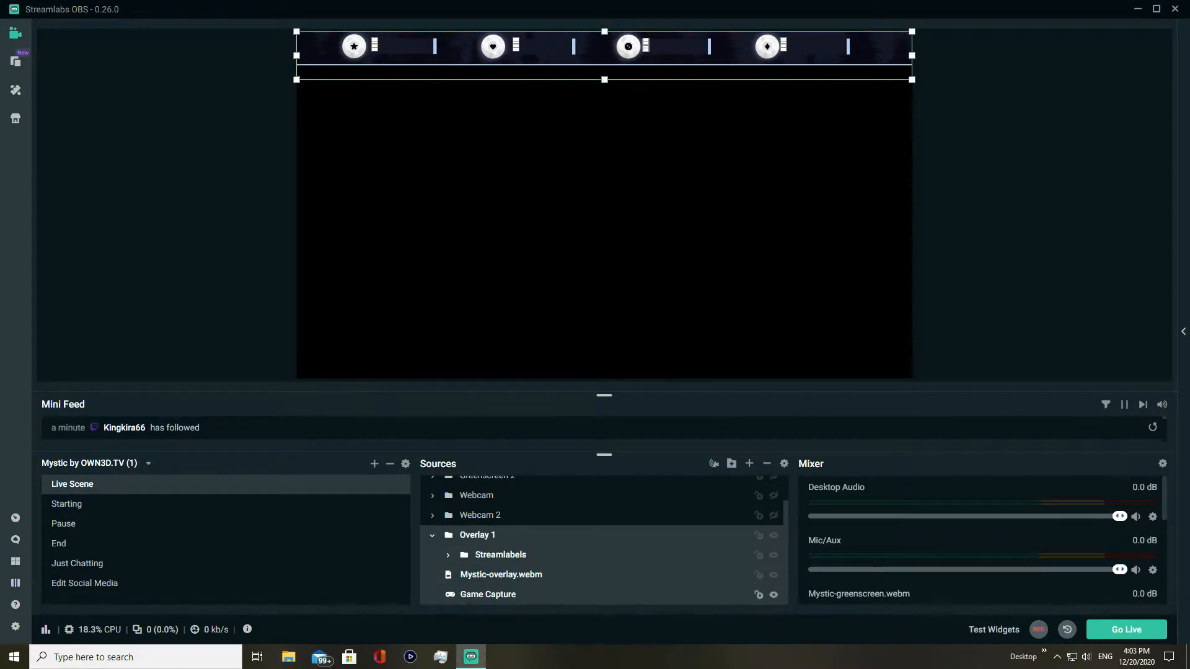
Undo the last three reorders of the Game Capture source
right_click(516, 595)
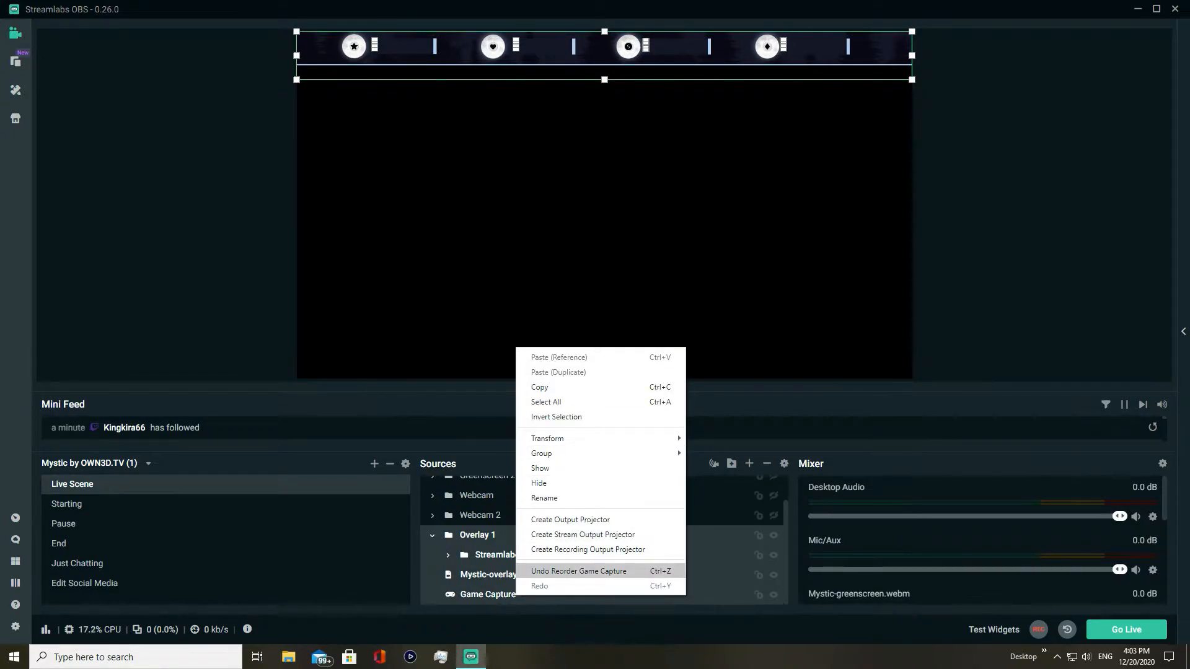
click(579, 571)
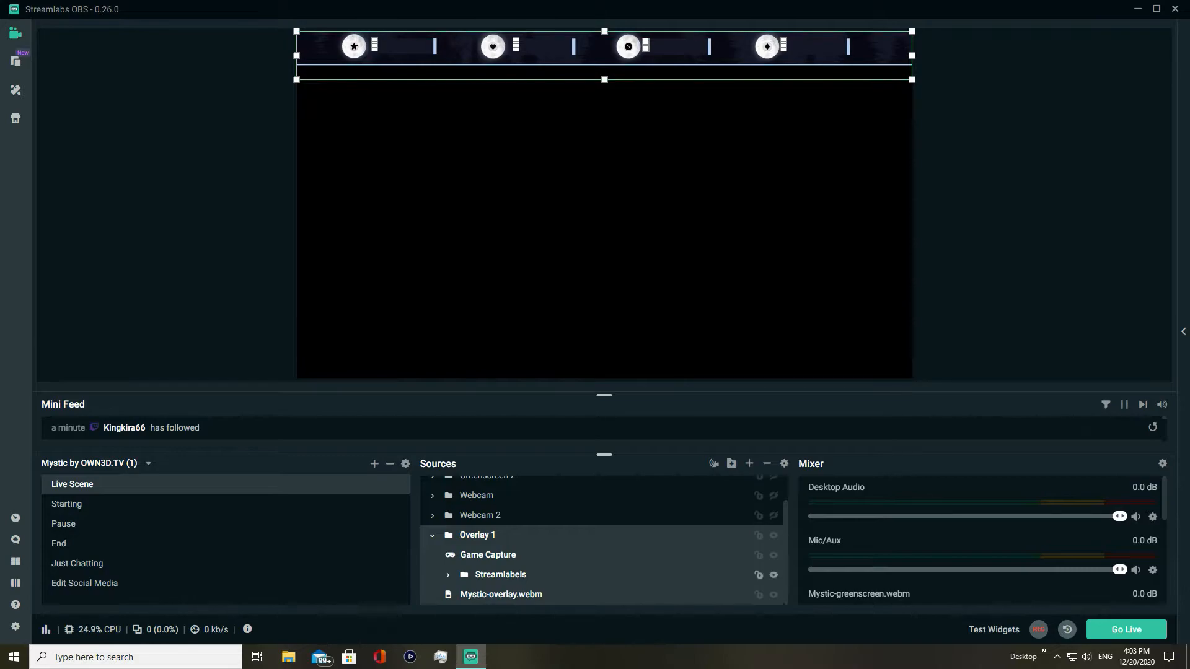
right_click(586, 513)
click(619, 487)
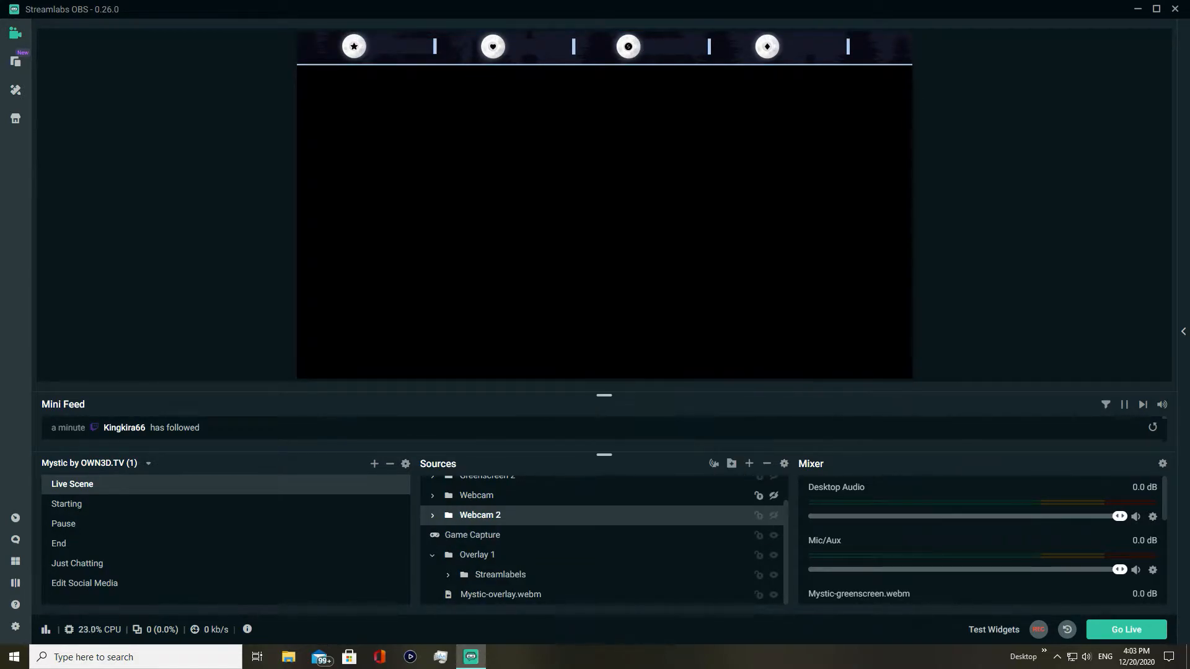
right_click(658, 496)
click(719, 511)
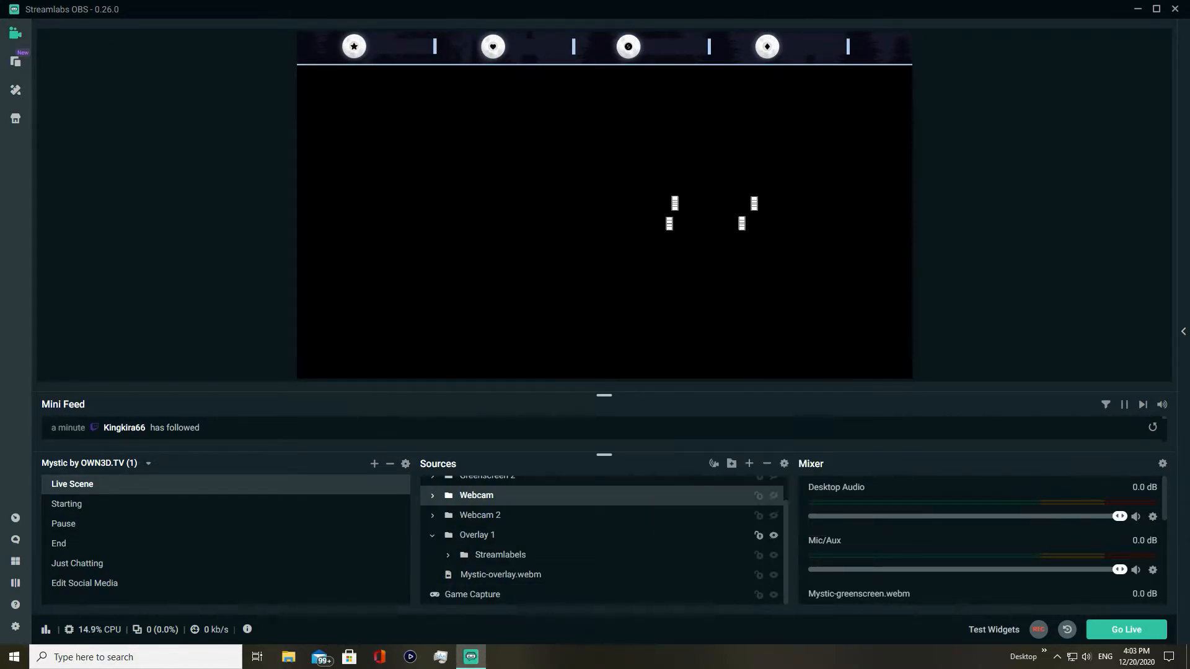
Collapse the Overlay 1 folder and hide it in the Live Scene
click(477, 535)
click(433, 536)
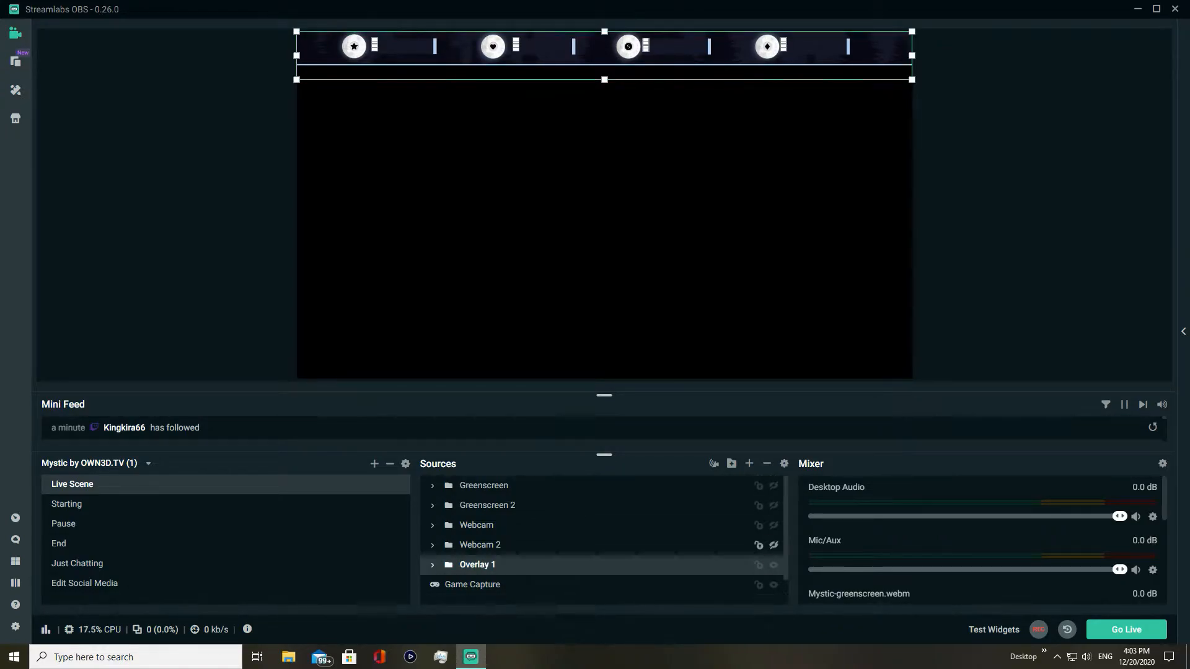
click(474, 585)
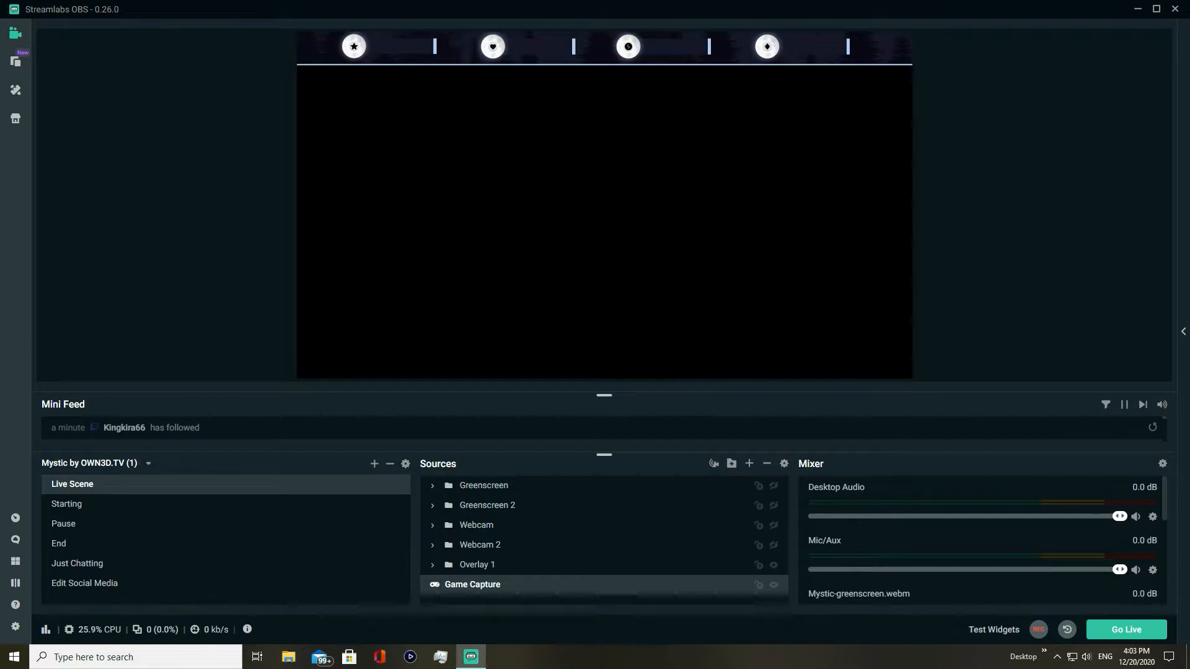
click(773, 565)
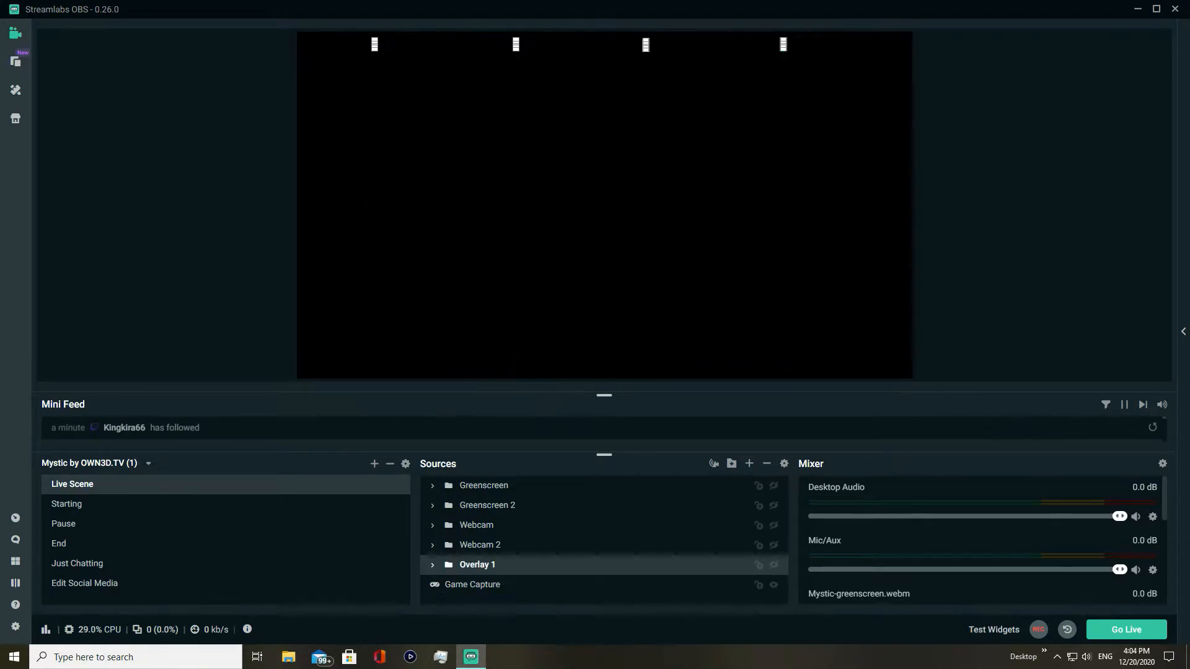
click(749, 464)
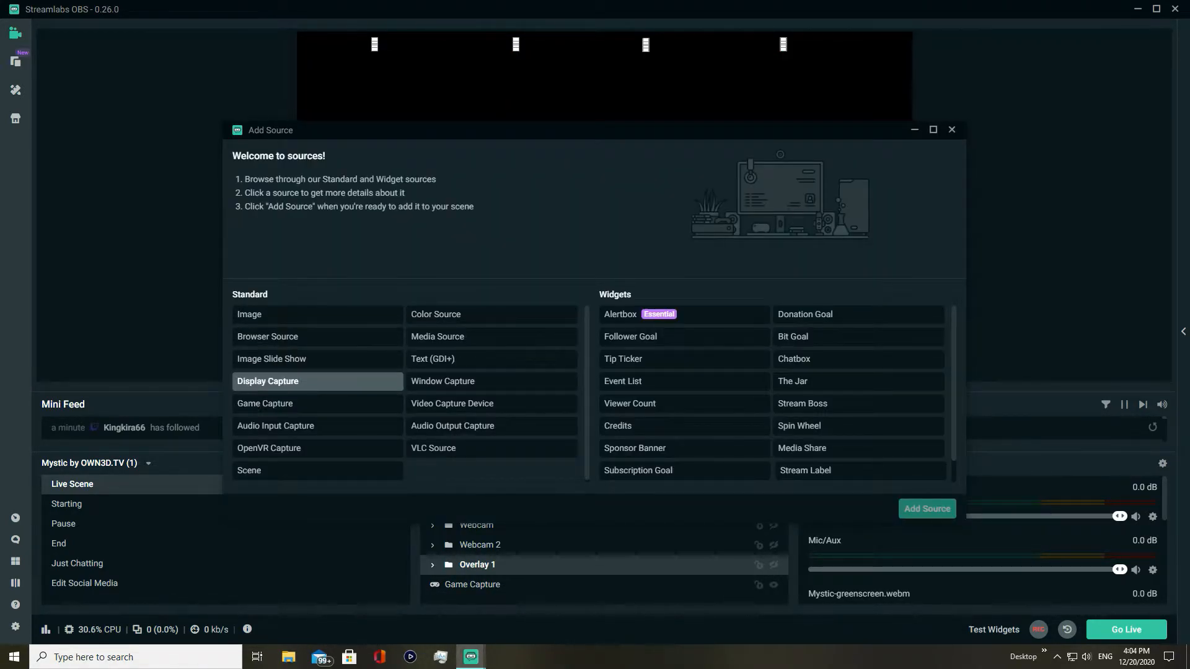
click(317, 381)
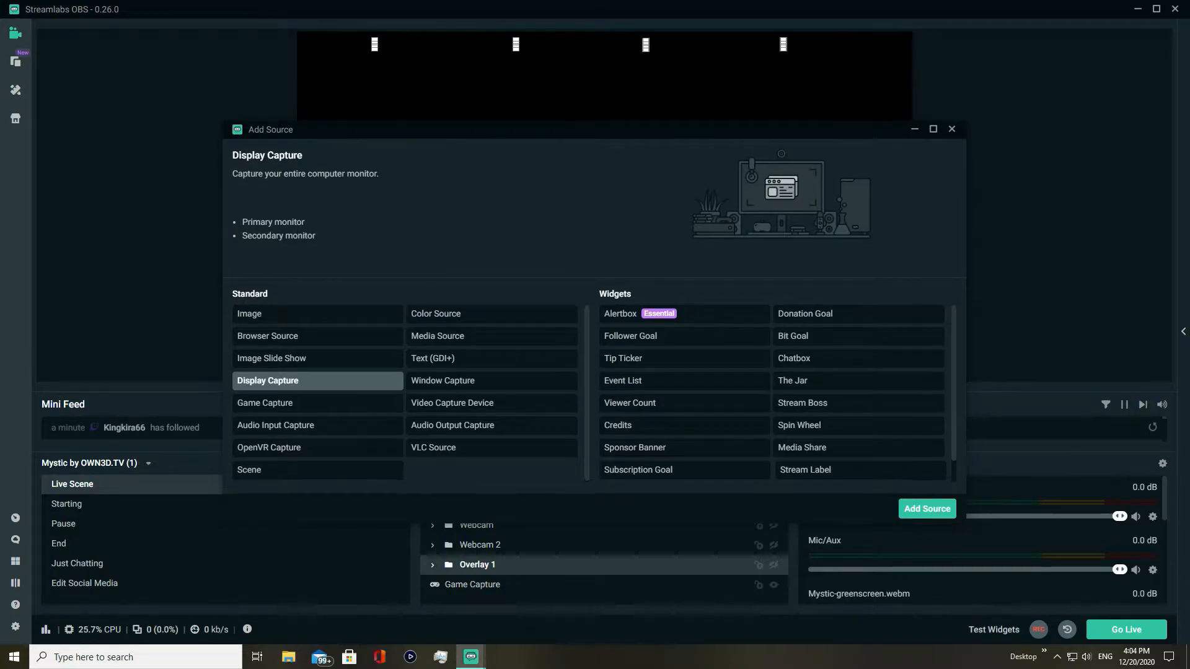
click(952, 129)
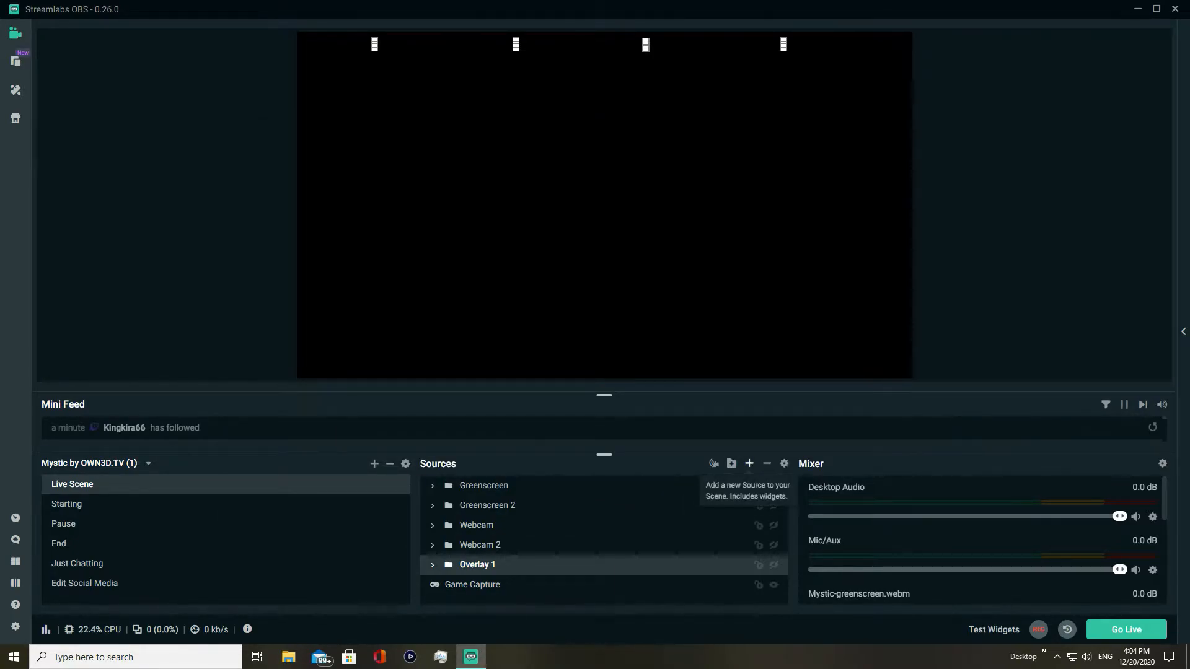
Add a Display Capture source to the Live Scene, named Display Capture
click(749, 464)
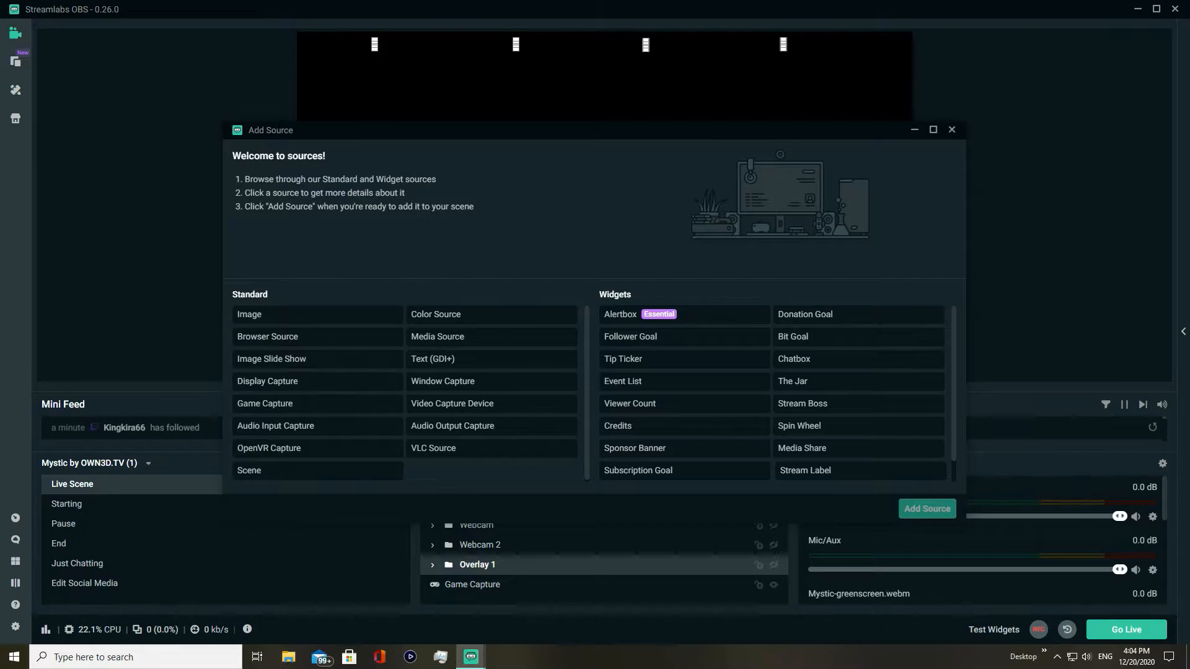
click(267, 381)
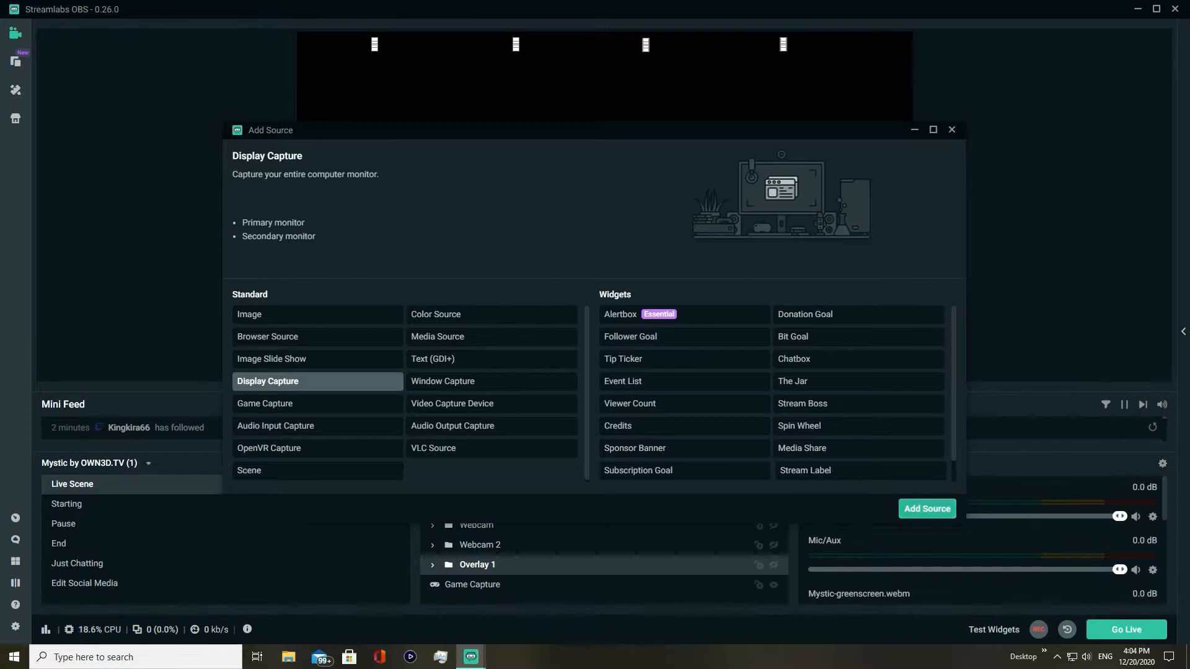
click(927, 509)
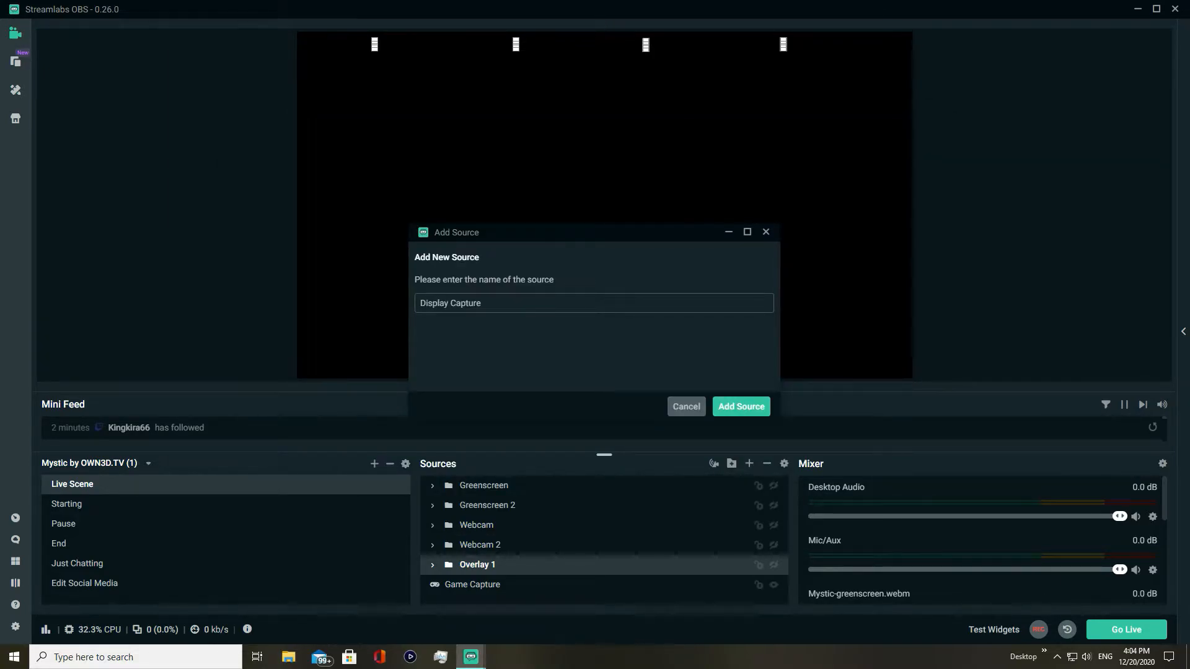
mouse_move(482, 303)
mouse_down()
mouse_move(420, 303)
mouse_move(482, 303)
mouse_up()
key(Return)
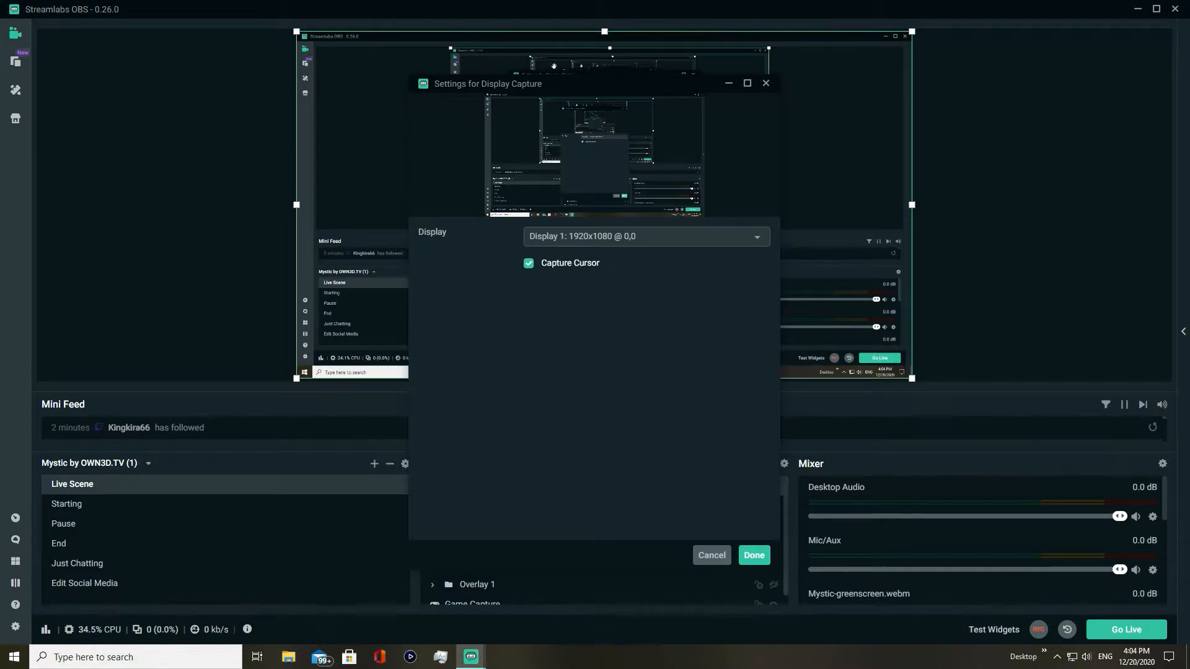
Try Display 2 as the captured display and switch back to Display 1
mouse_move(645, 85)
mouse_down()
mouse_move(768, 98)
mouse_move(594, 113)
mouse_move(632, 103)
mouse_up()
click(598, 256)
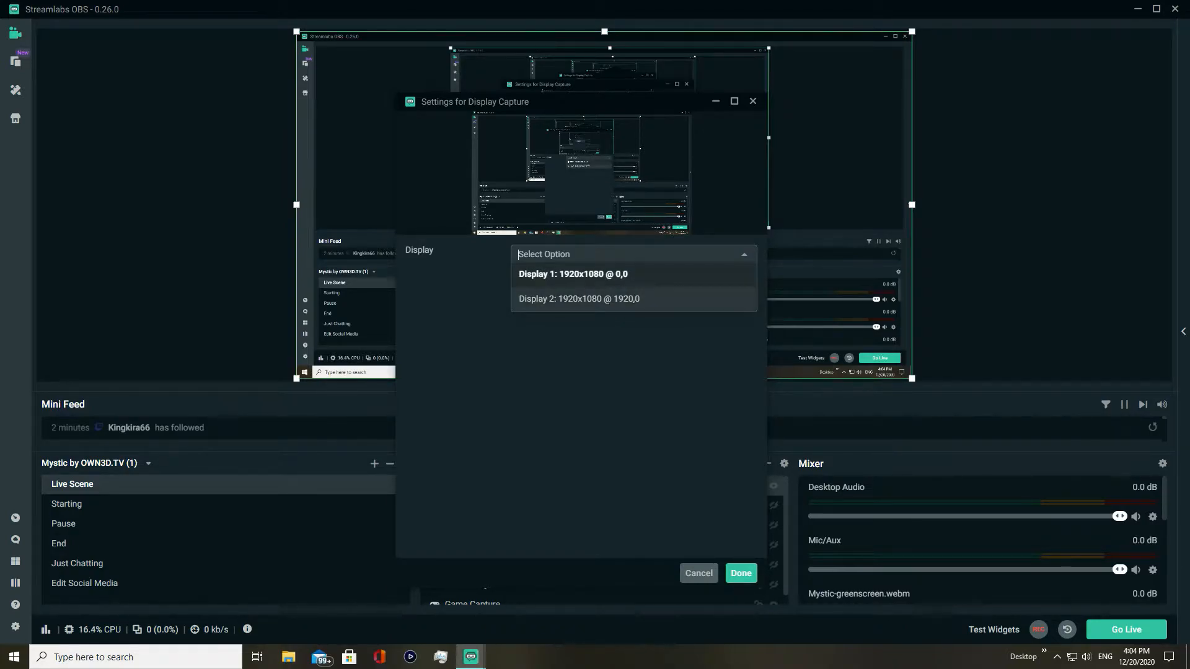
click(579, 298)
drag(686, 102, 1089, 58)
click(992, 212)
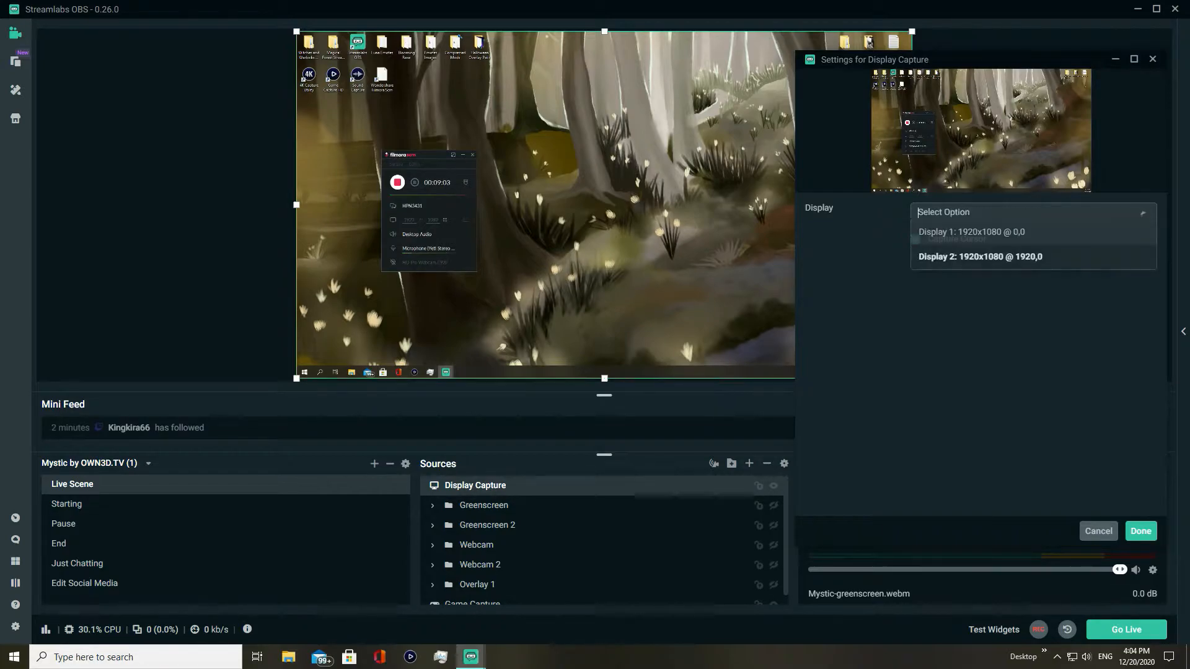
click(967, 232)
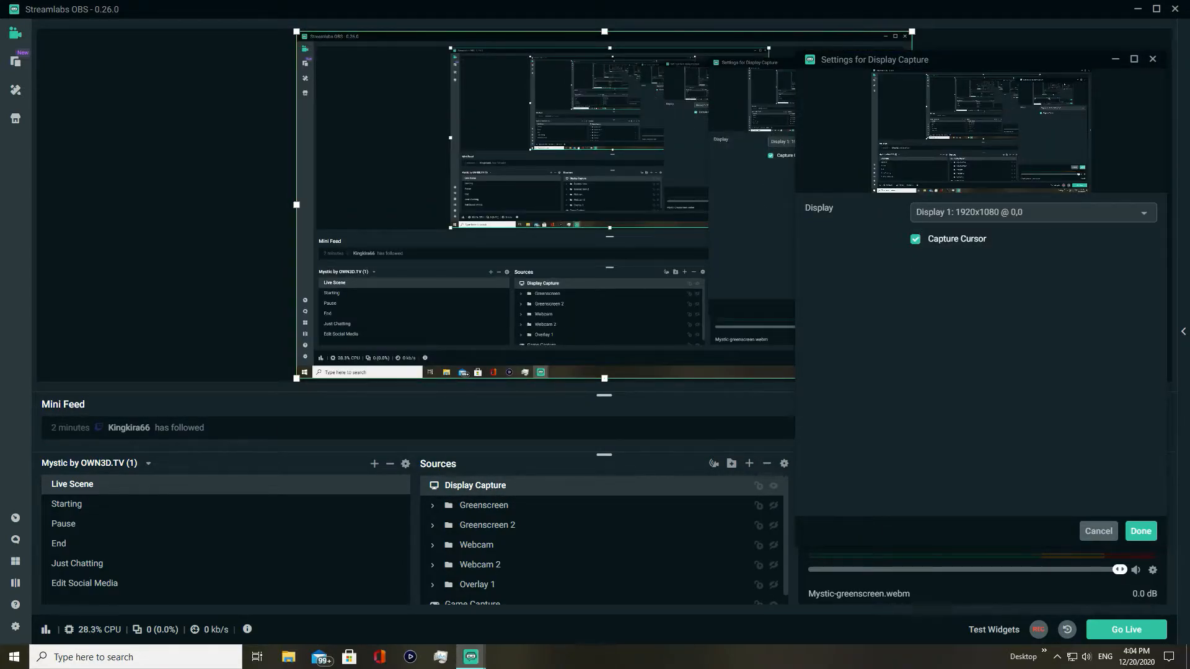
Toggle Capture Cursor off and back on, and confirm the display capture settings with Display 1
drag(1014, 62, 449, 87)
click(351, 263)
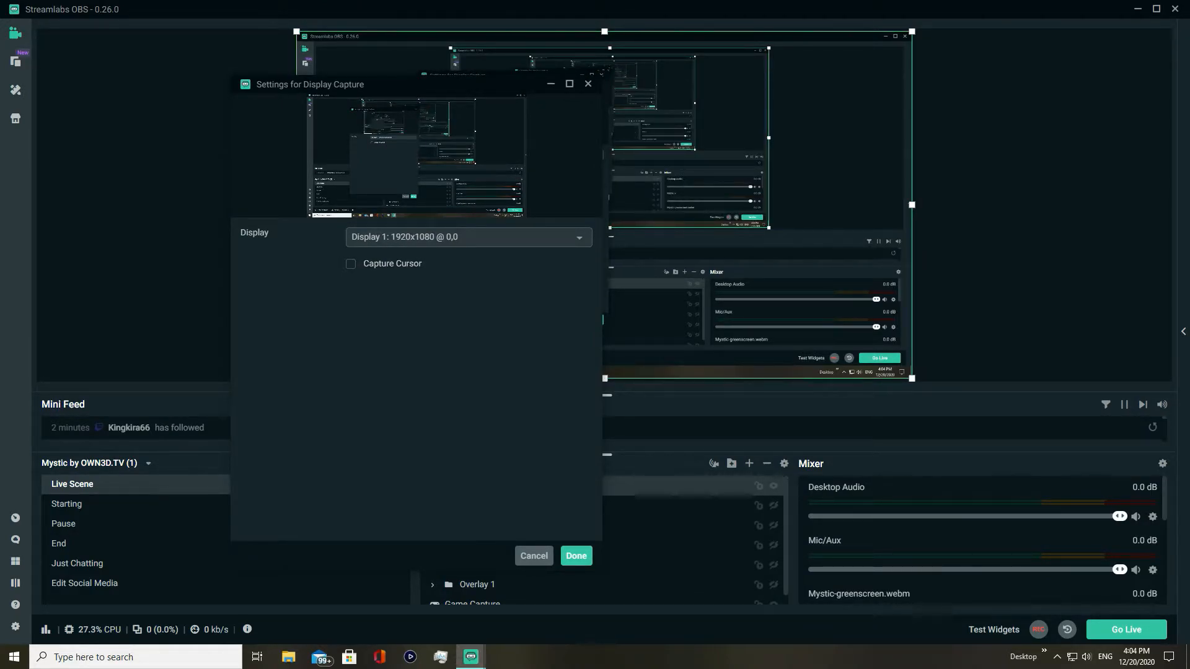
click(351, 264)
click(577, 556)
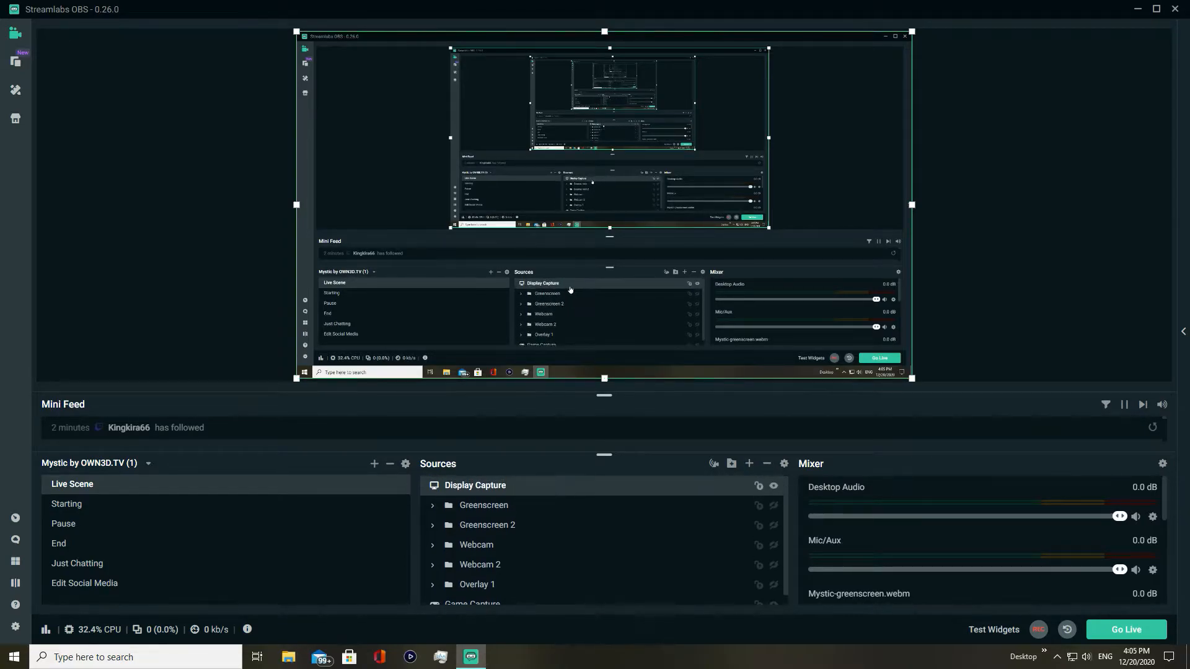
Move the Display Capture source below the Overlay 1 folder, directly above Game Capture
scroll(508, 564, down, 1)
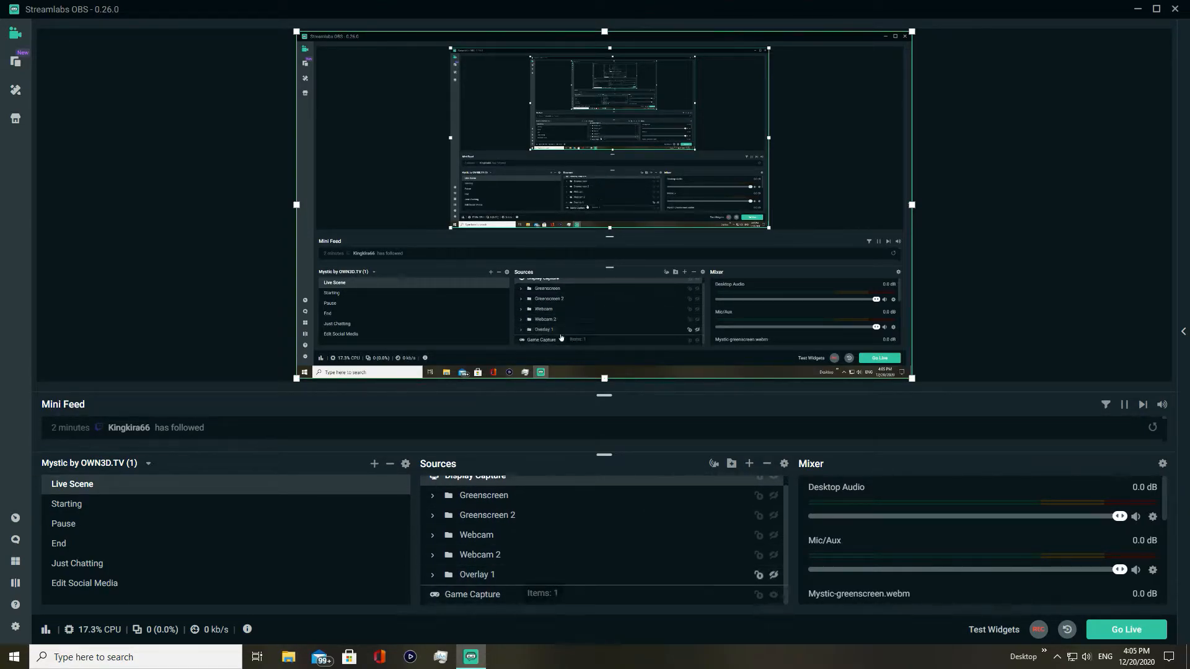
drag(500, 588, 496, 594)
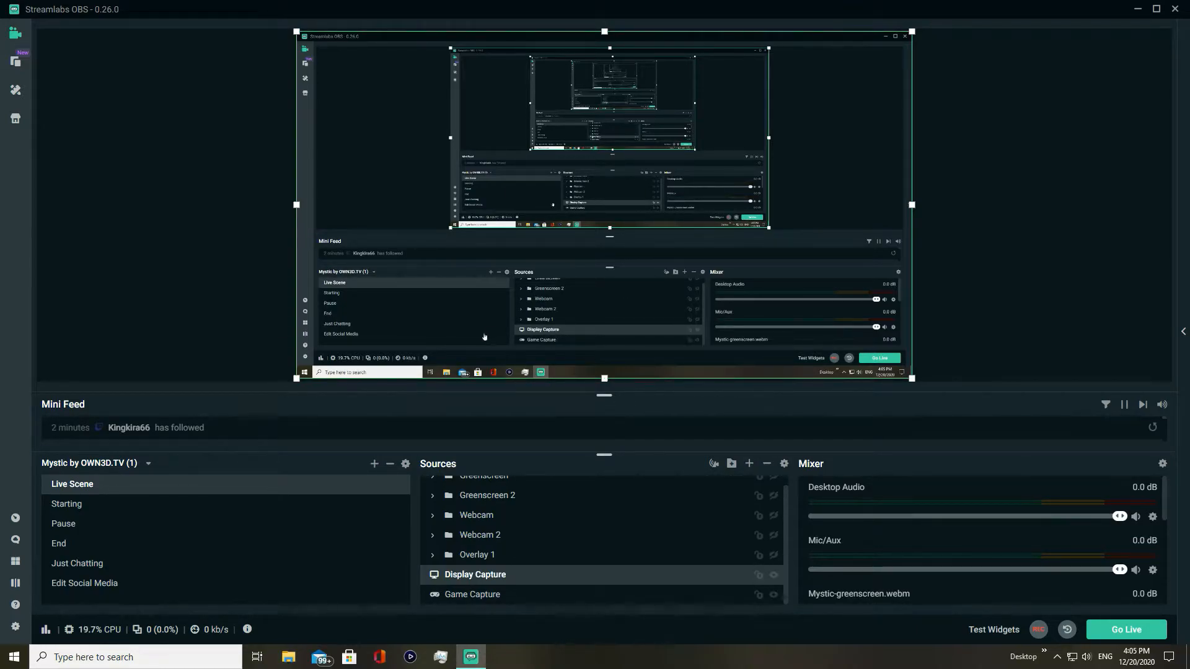
click(473, 596)
click(494, 578)
click(504, 595)
click(510, 577)
Toggle the Display Capture source's visibility, hide the Game Capture source and leave Display Capture shown
click(774, 575)
click(539, 595)
click(552, 575)
click(774, 575)
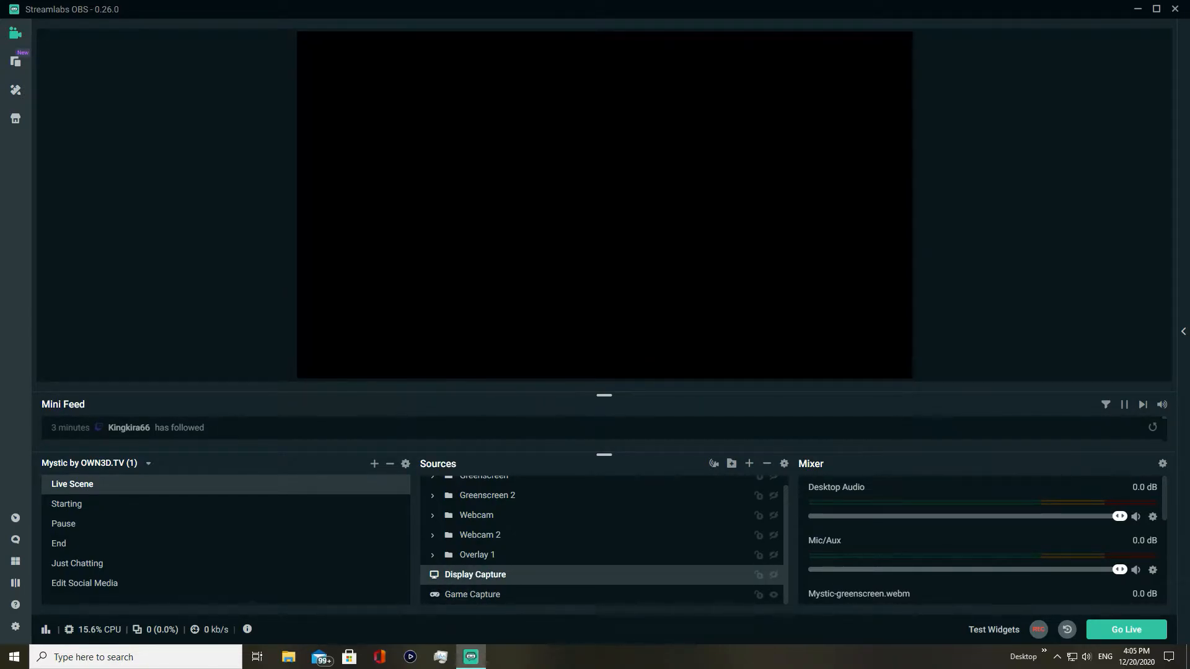
click(533, 595)
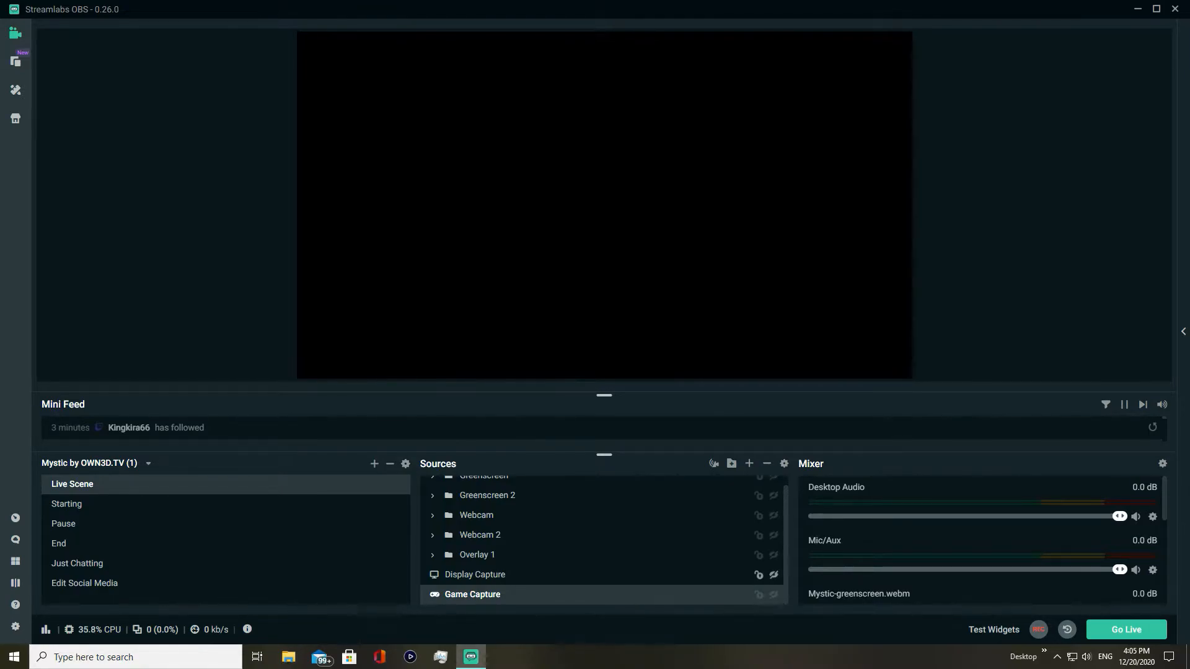
click(552, 575)
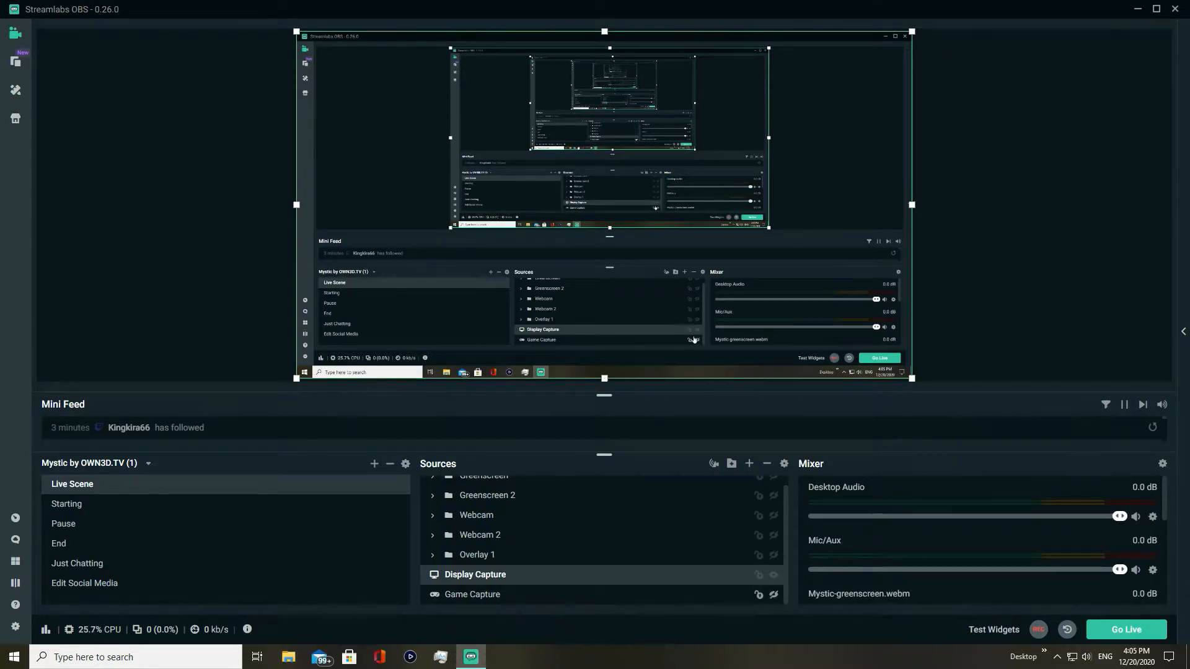
Switch the Display Capture source's visibility off and on twice, ending with it shown
click(774, 575)
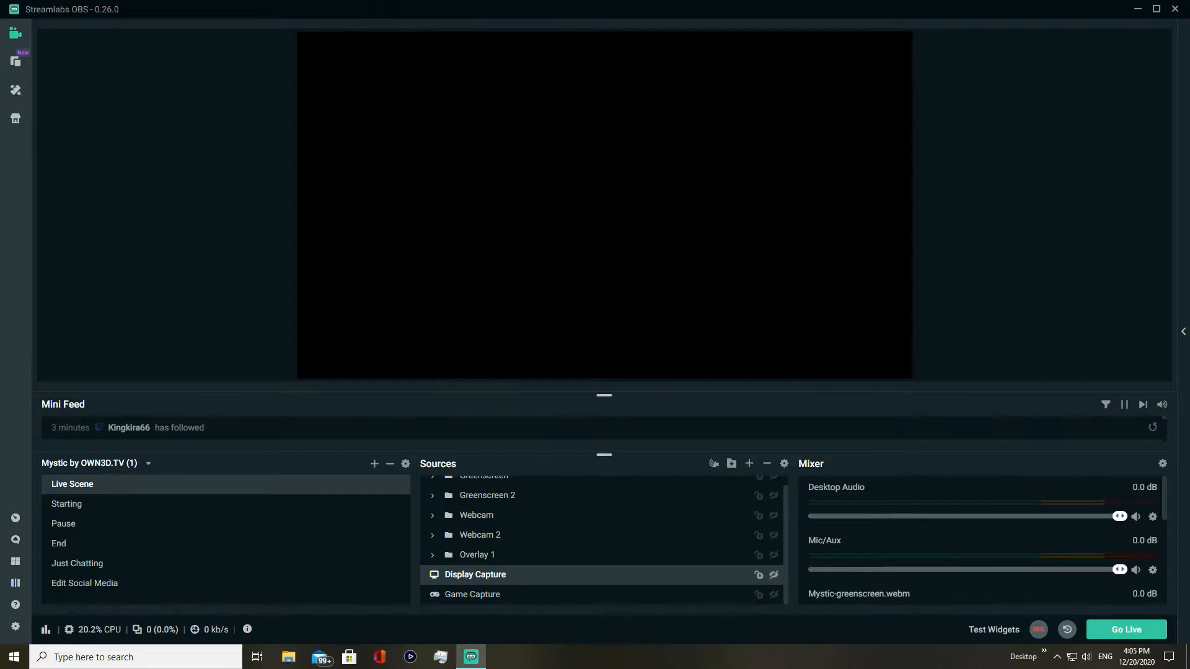
click(773, 574)
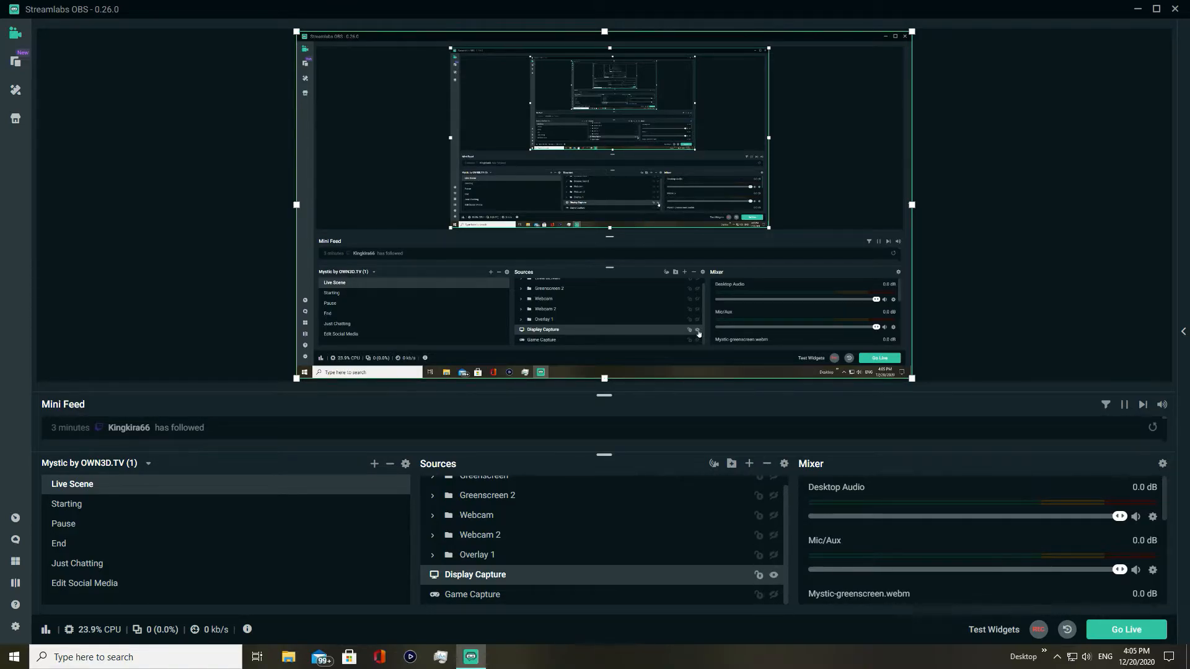
click(774, 574)
scroll(601, 539, up, 1)
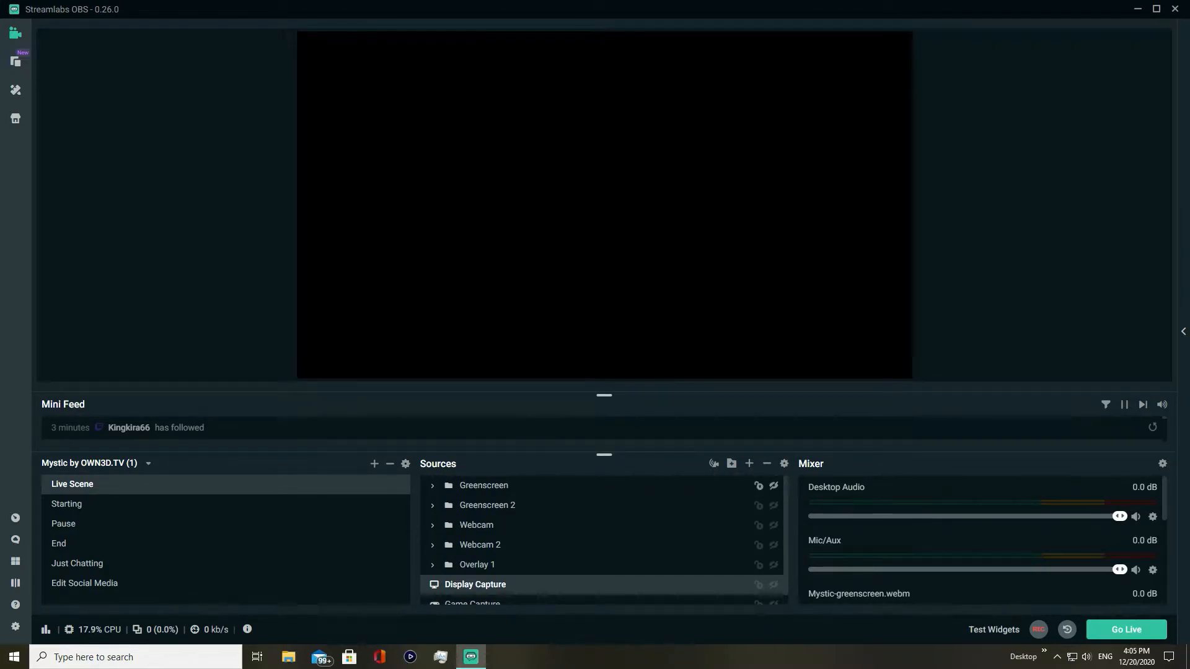
scroll(602, 540, down, 1)
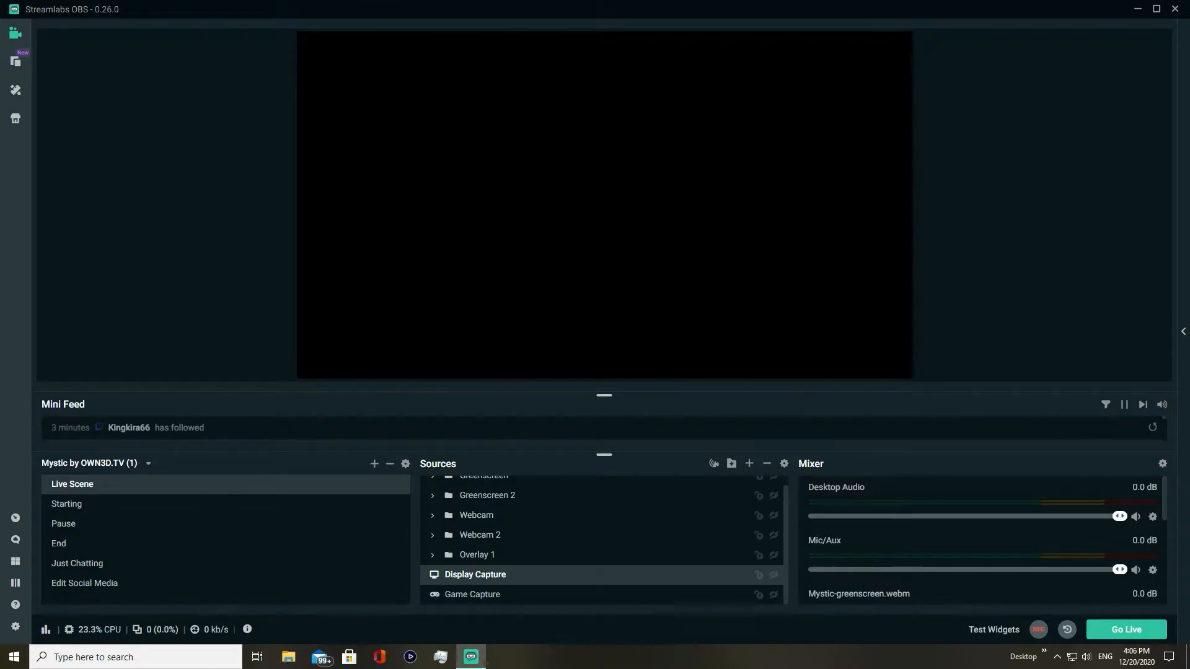
click(773, 574)
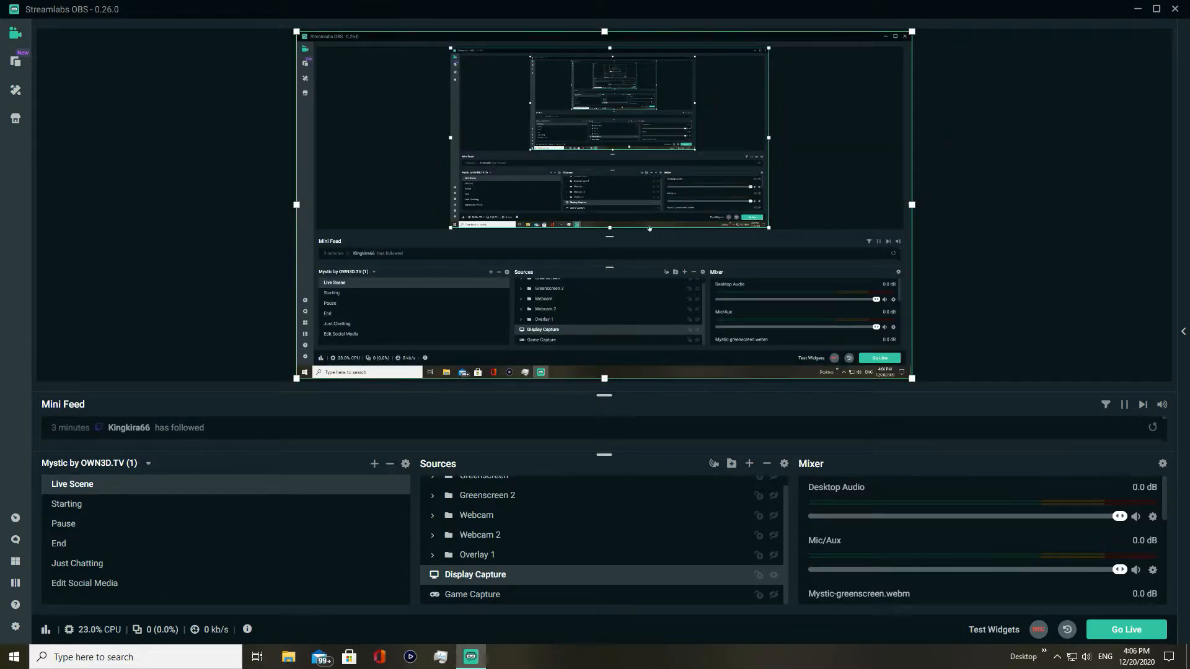
Add an Alertbox widget source to the Live Scene, keeping the name Alertbox
click(749, 463)
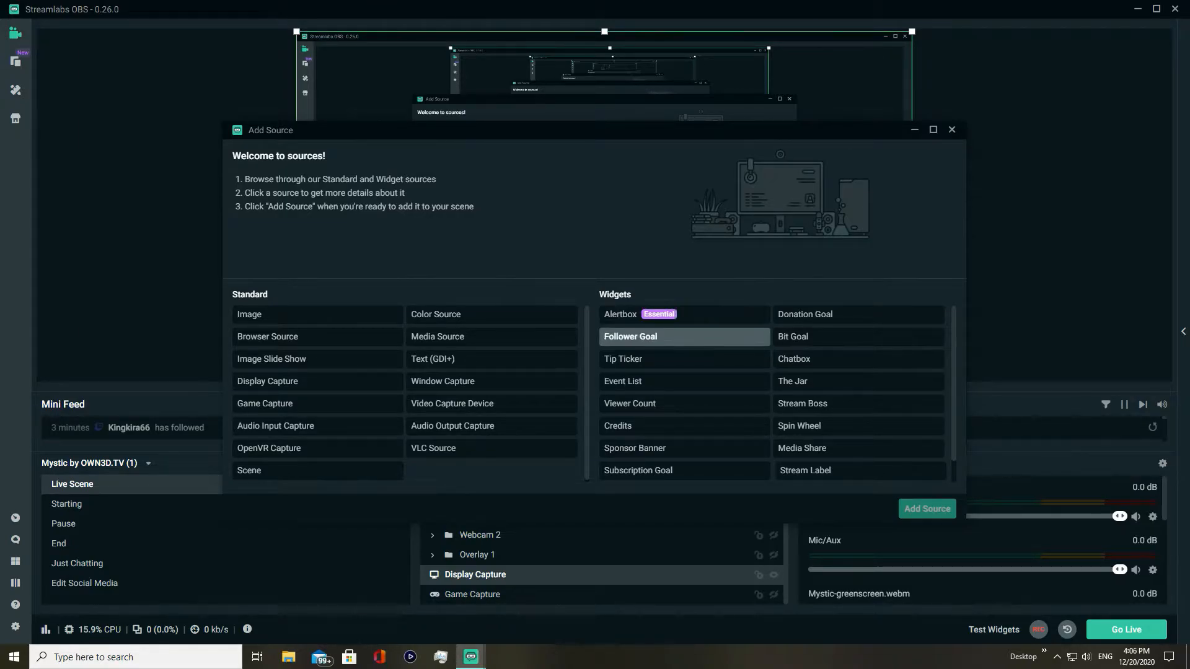
scroll(682, 446, down, 1)
scroll(682, 447, up, 1)
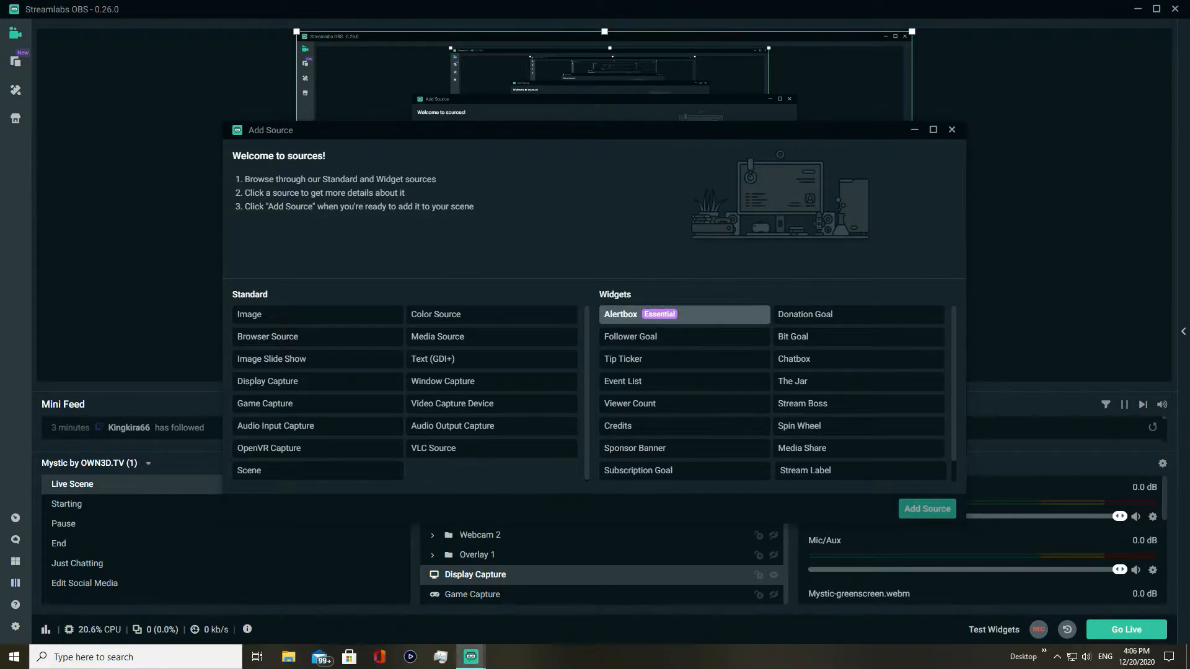
click(684, 314)
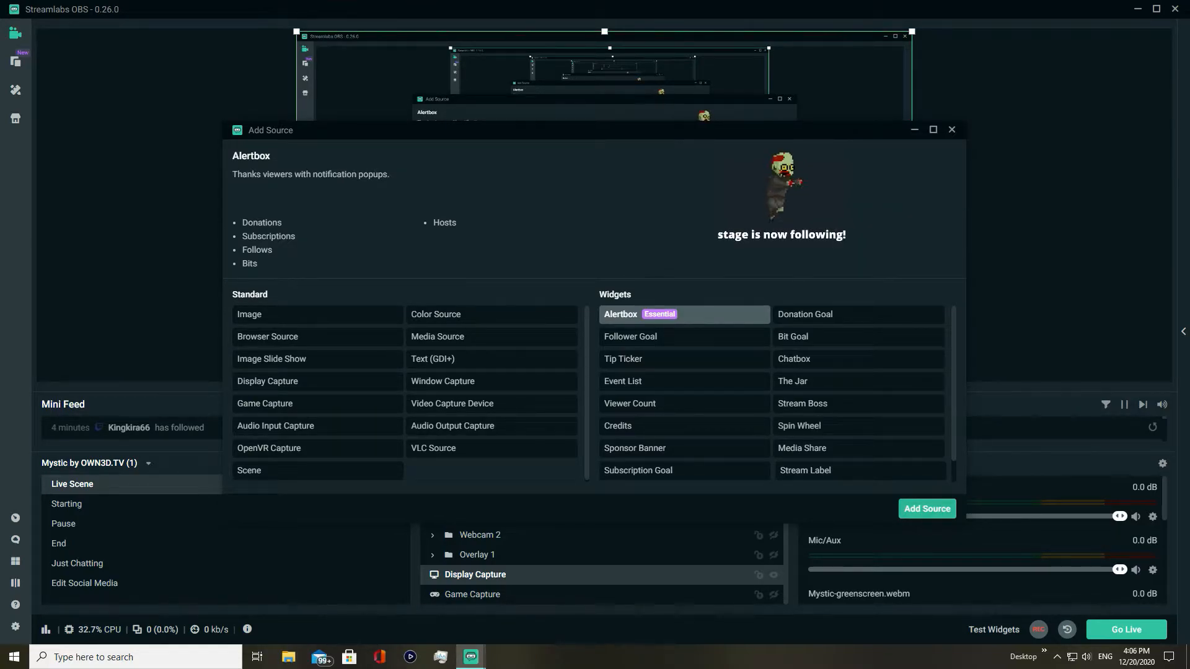
click(927, 509)
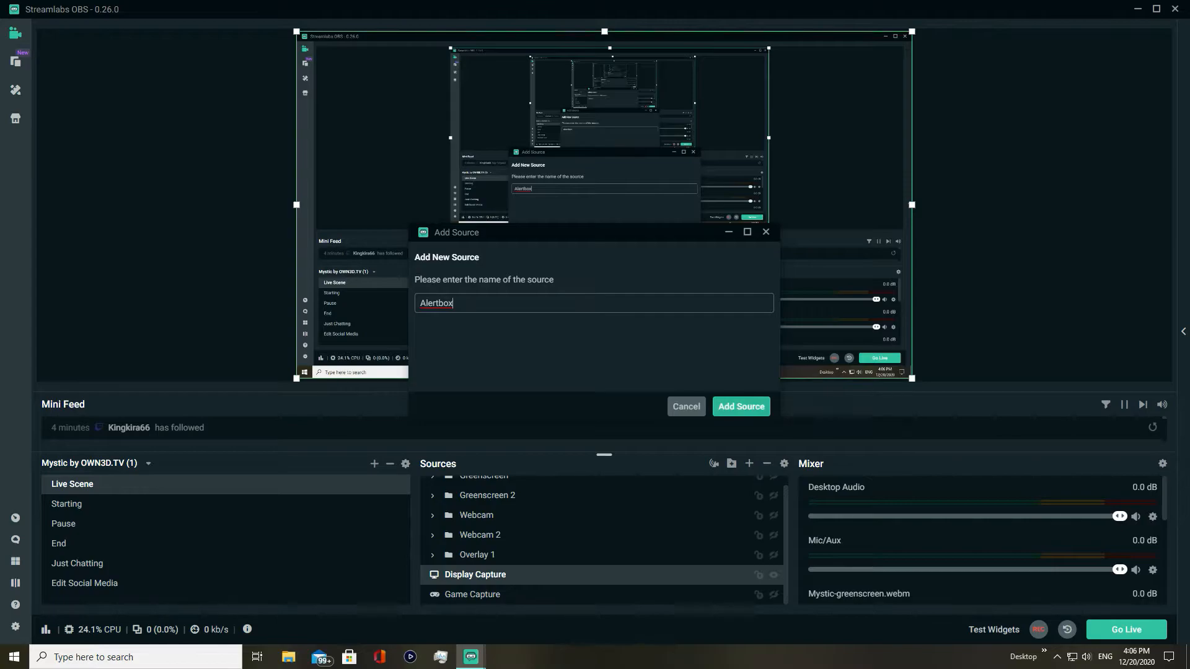
key(Return)
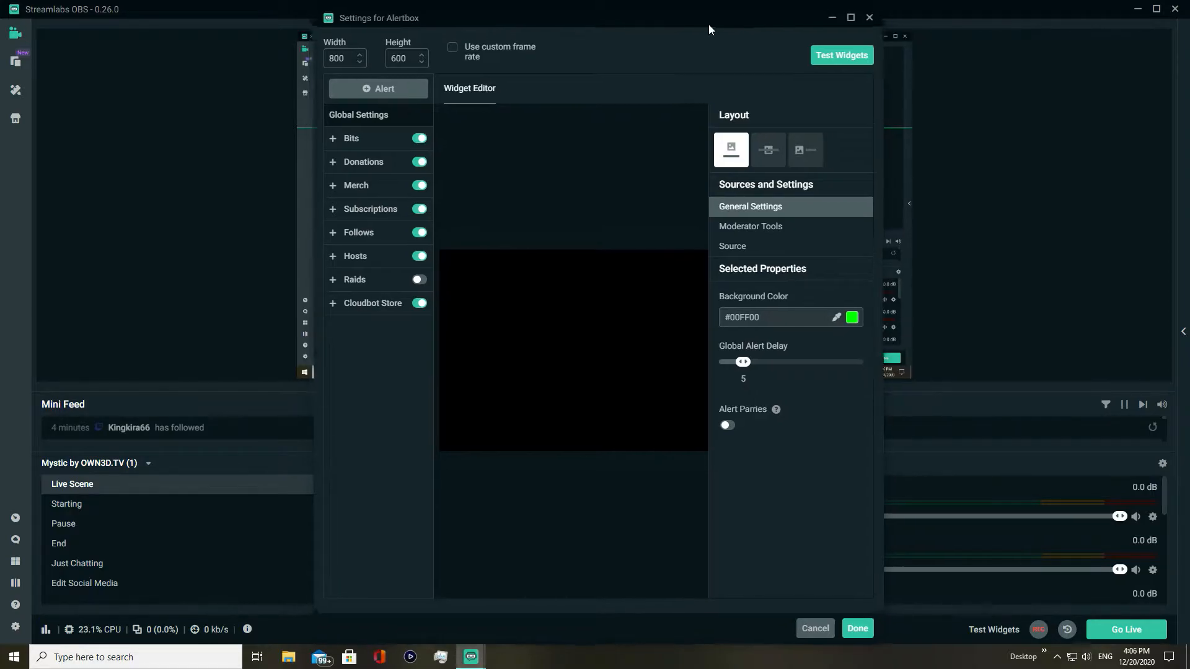
Review the Alertbox's global, donation, subscription and bits alert settings, and close them without changes
drag(704, 19, 719, 16)
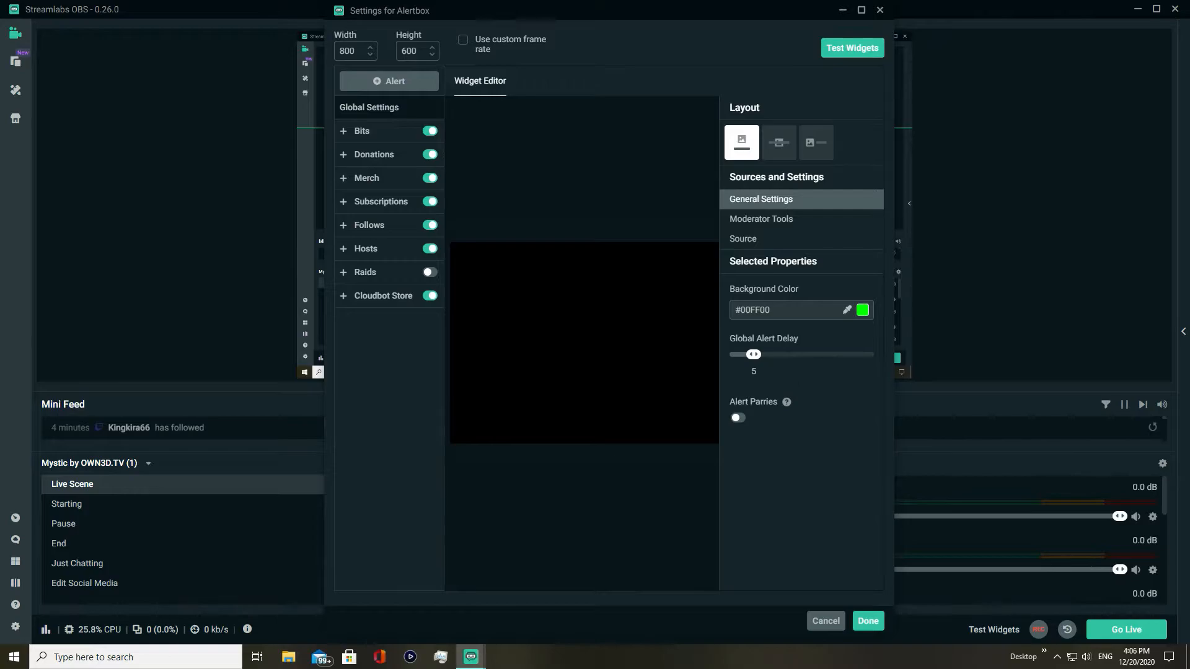
click(374, 155)
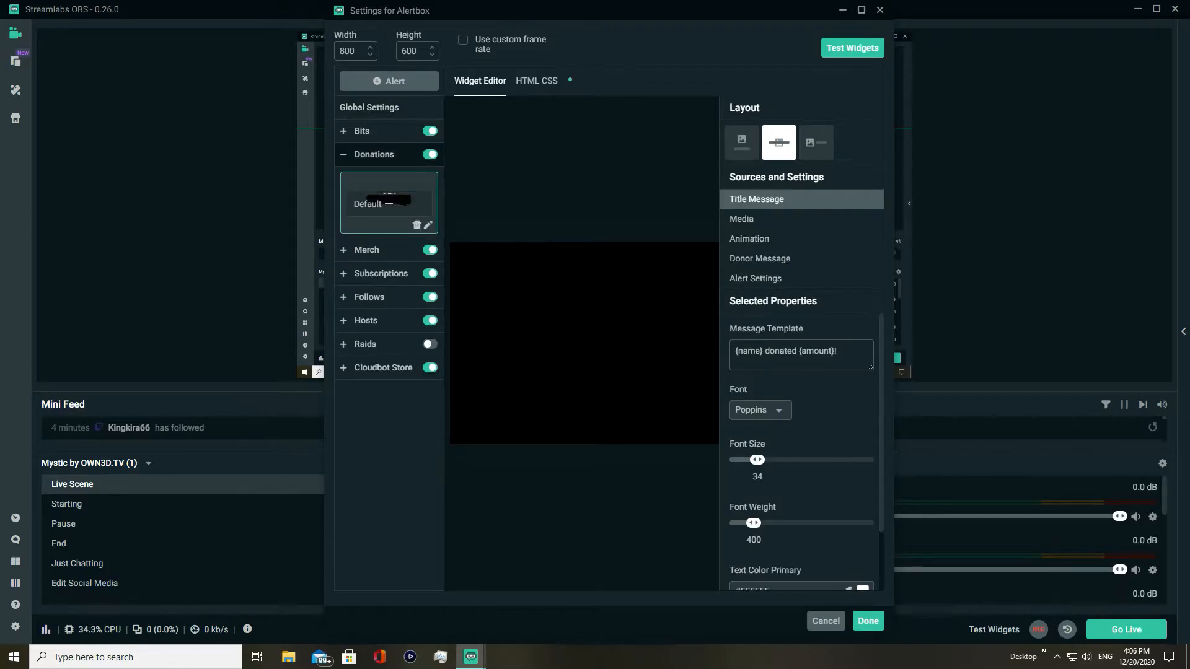
click(381, 274)
click(369, 108)
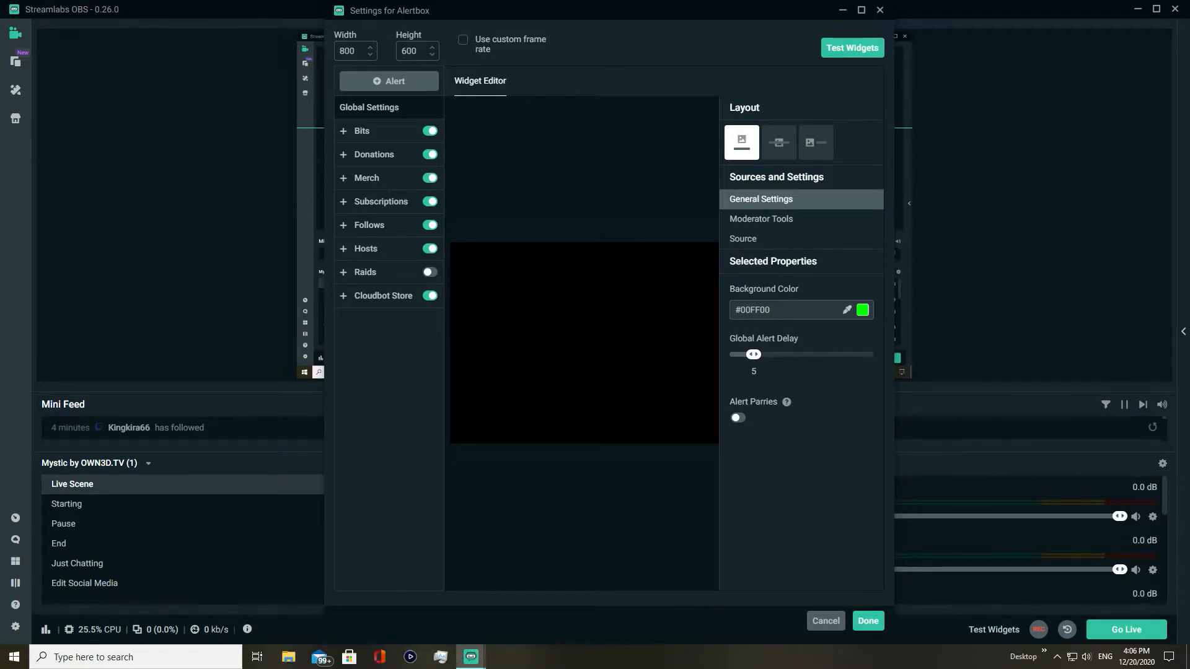
click(362, 131)
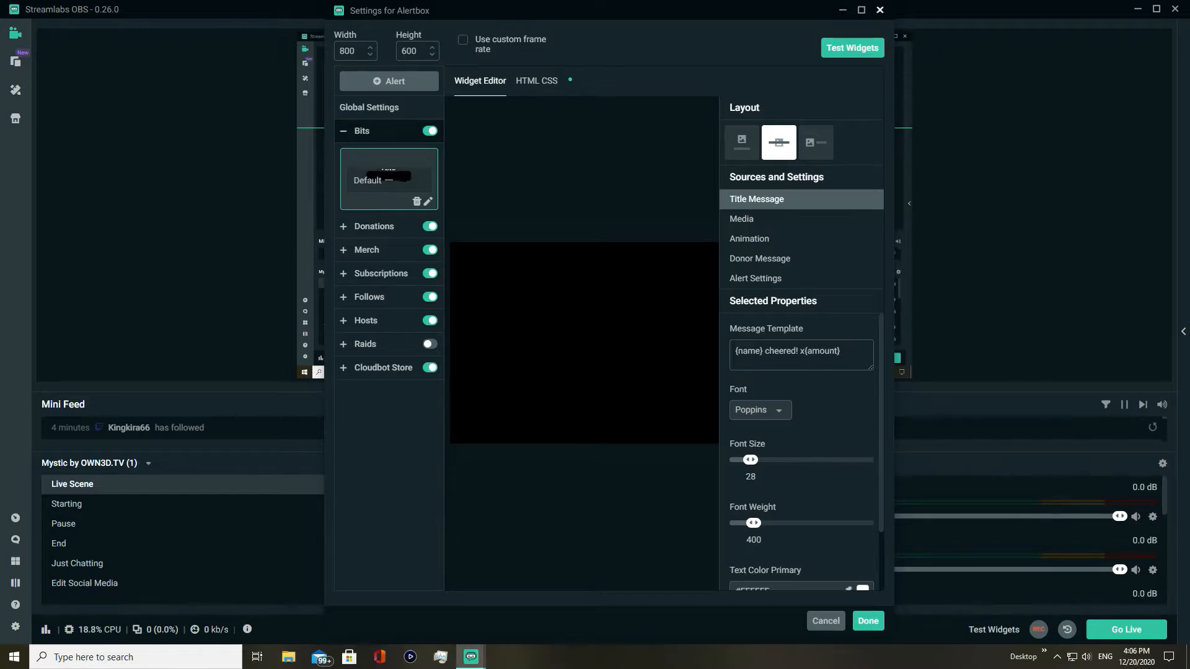
click(880, 10)
Trigger a test follow alert and move the Alertbox to the lower middle of the canvas, about 578 px from its left edge
mouse_move(993, 629)
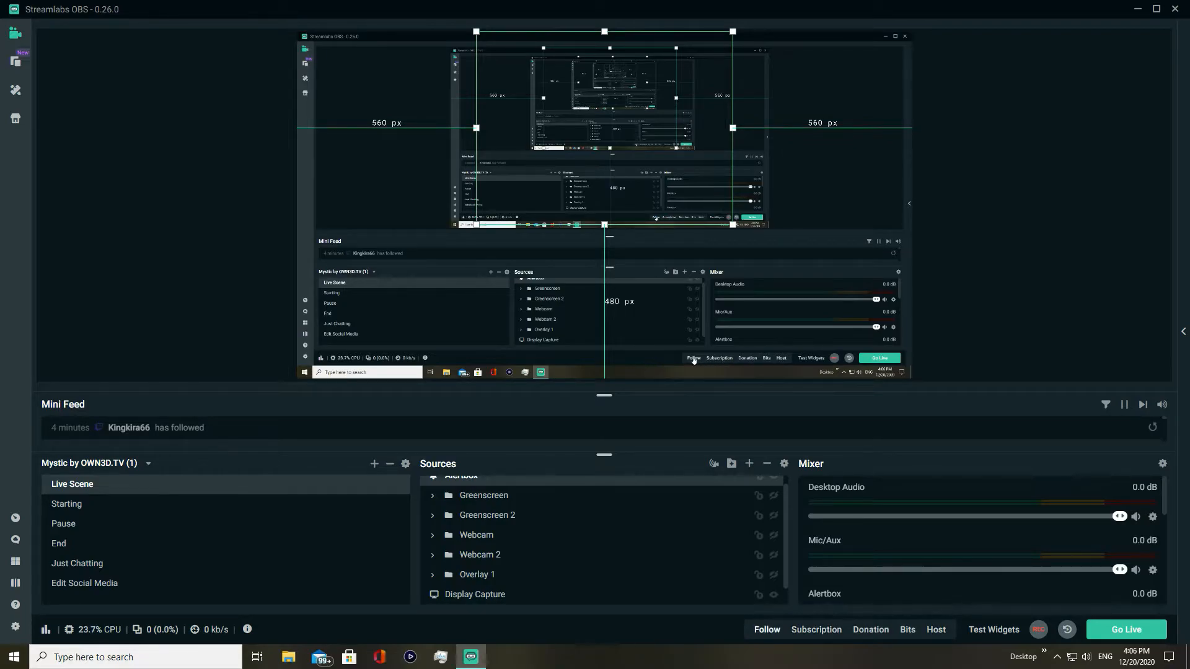
click(766, 630)
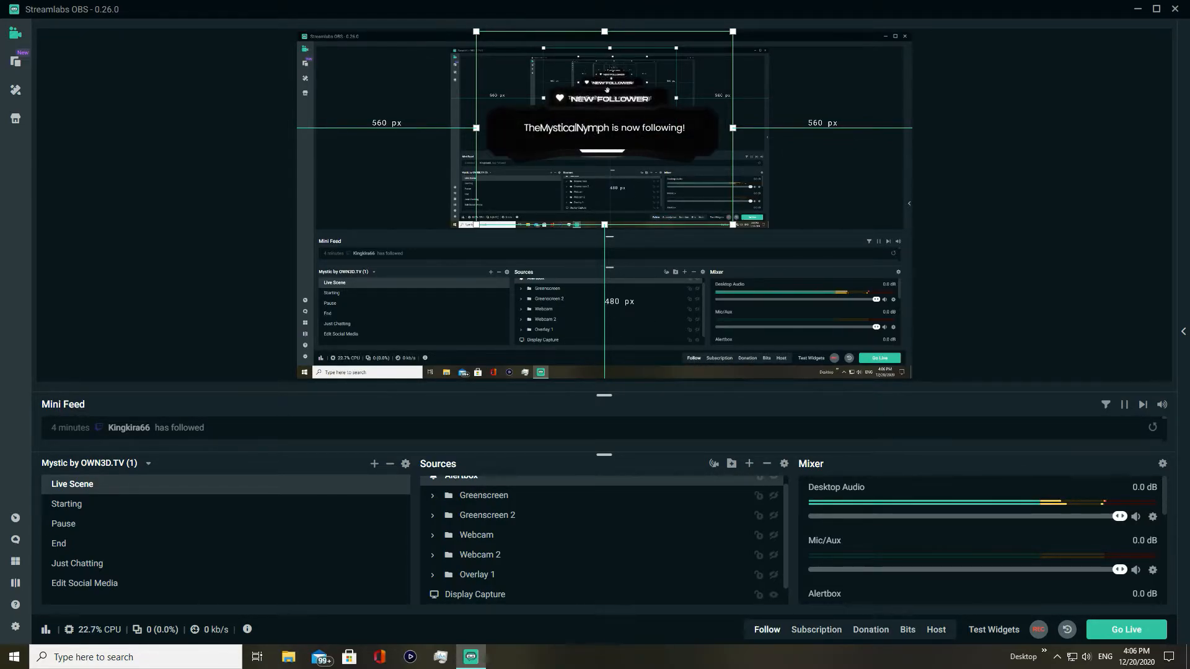
drag(620, 127, 634, 303)
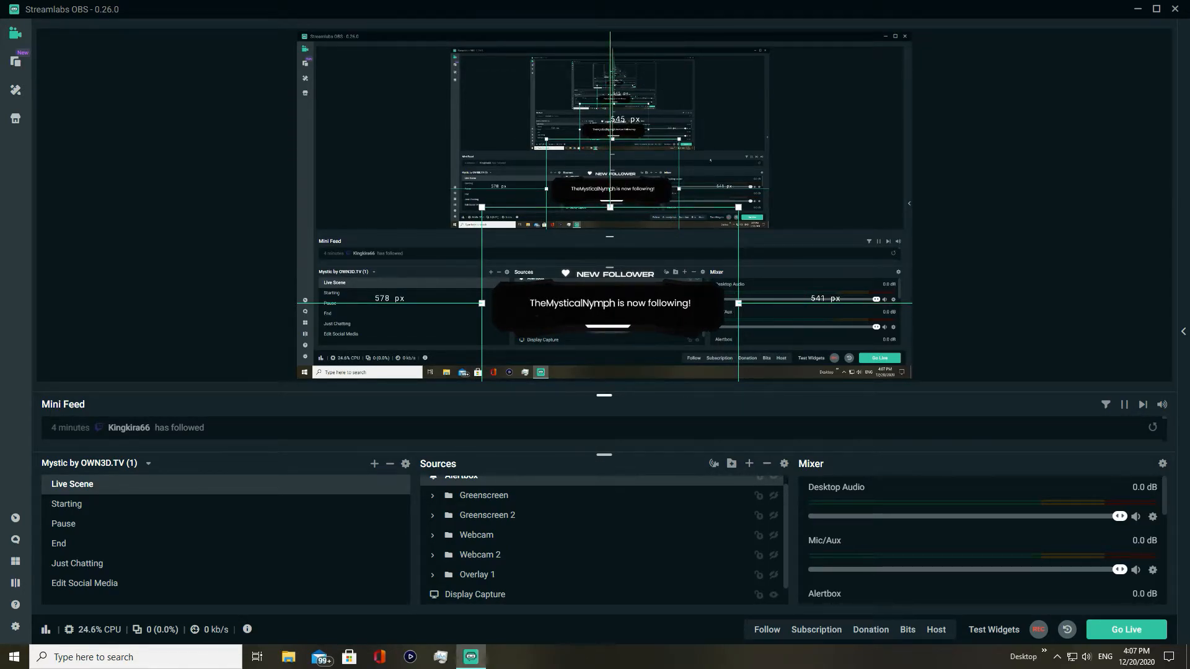
click(708, 361)
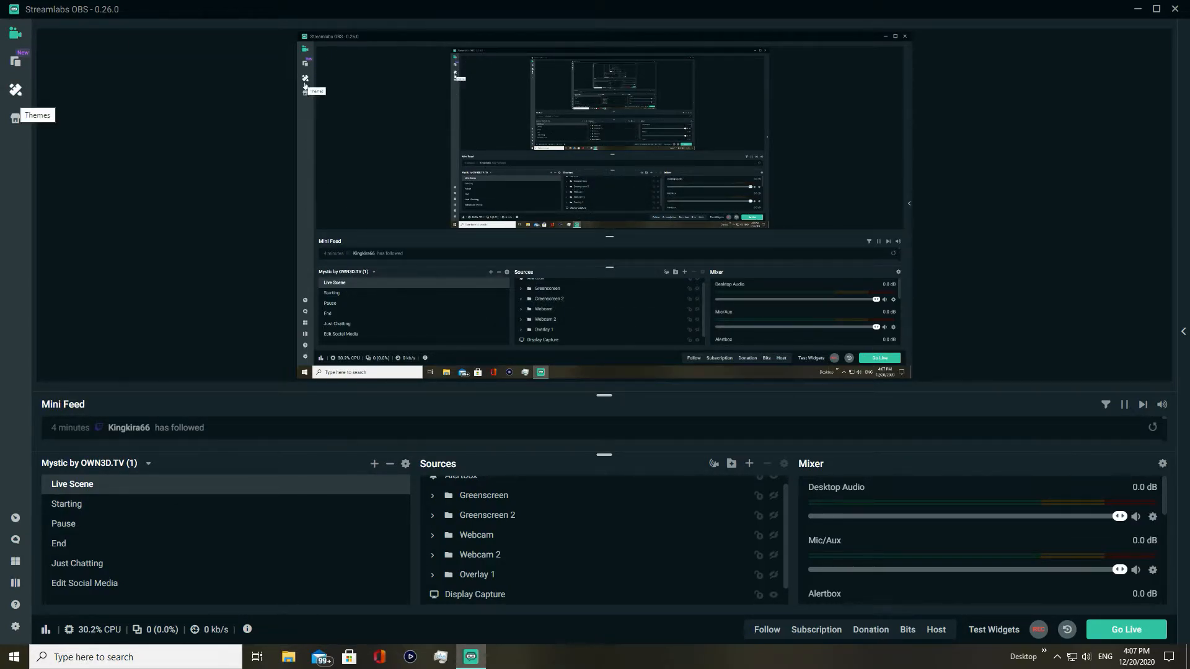
Search the Alert Box Library for "mystic" and install the OWN3D Mystic Series widget theme
click(15, 61)
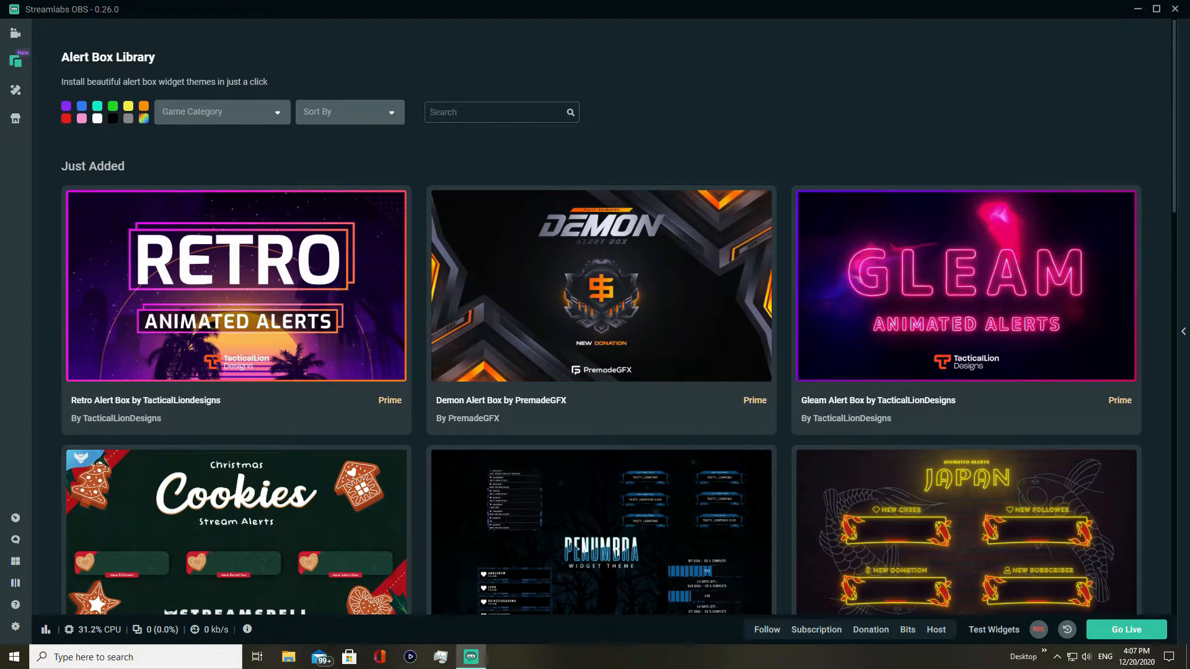
text(ryt)
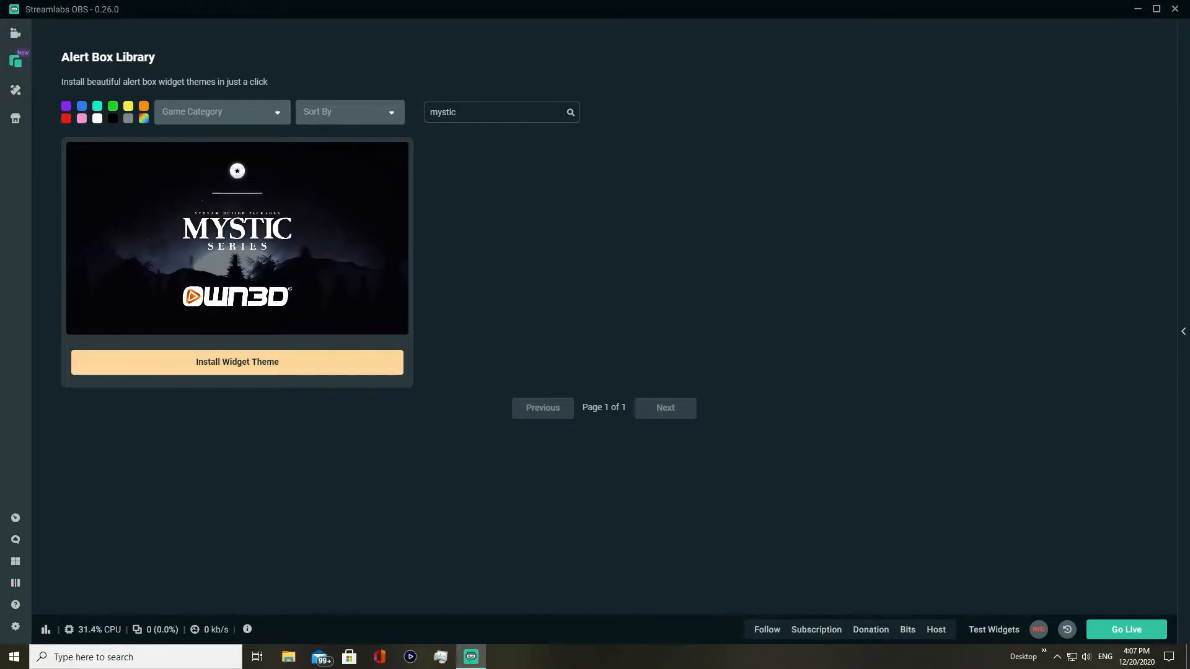
click(238, 362)
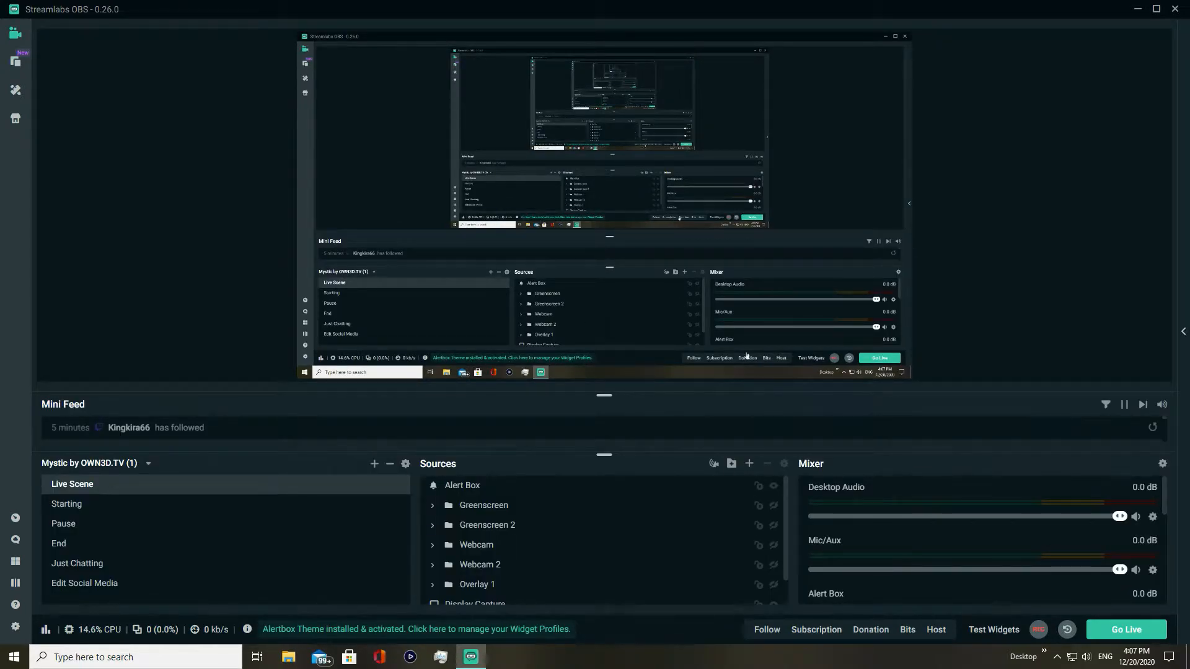
Move the Alert Box to the lower middle of the canvas, about 546 px from its left edge, testing it with bits and follow alerts
click(908, 630)
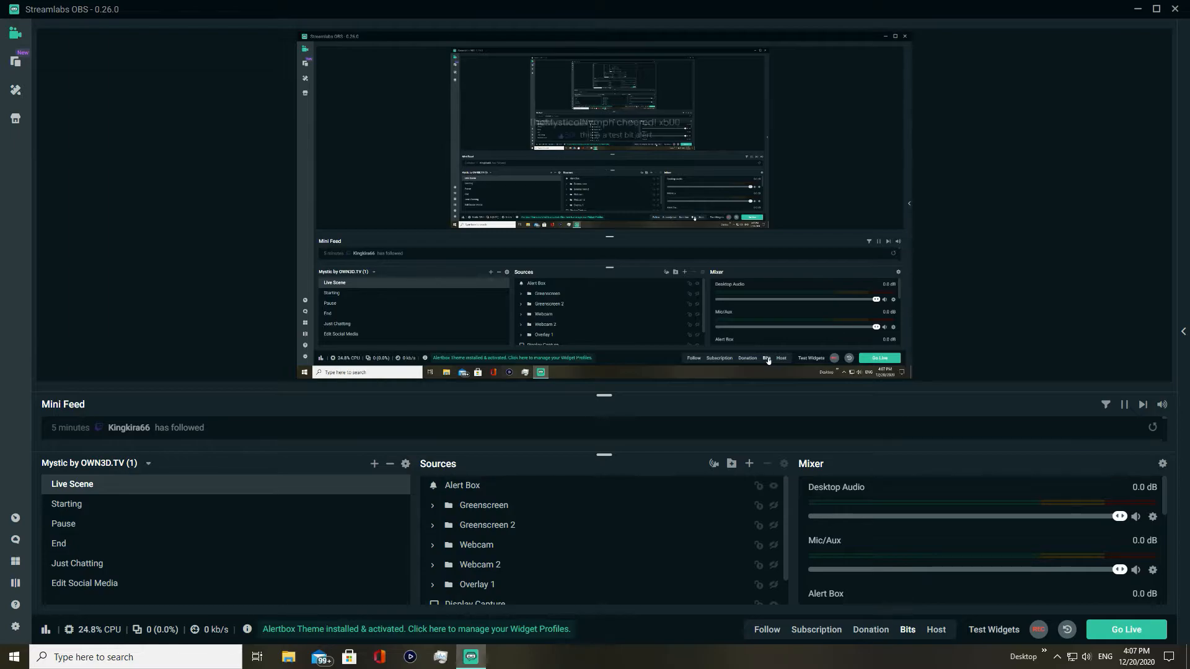
drag(651, 142, 699, 305)
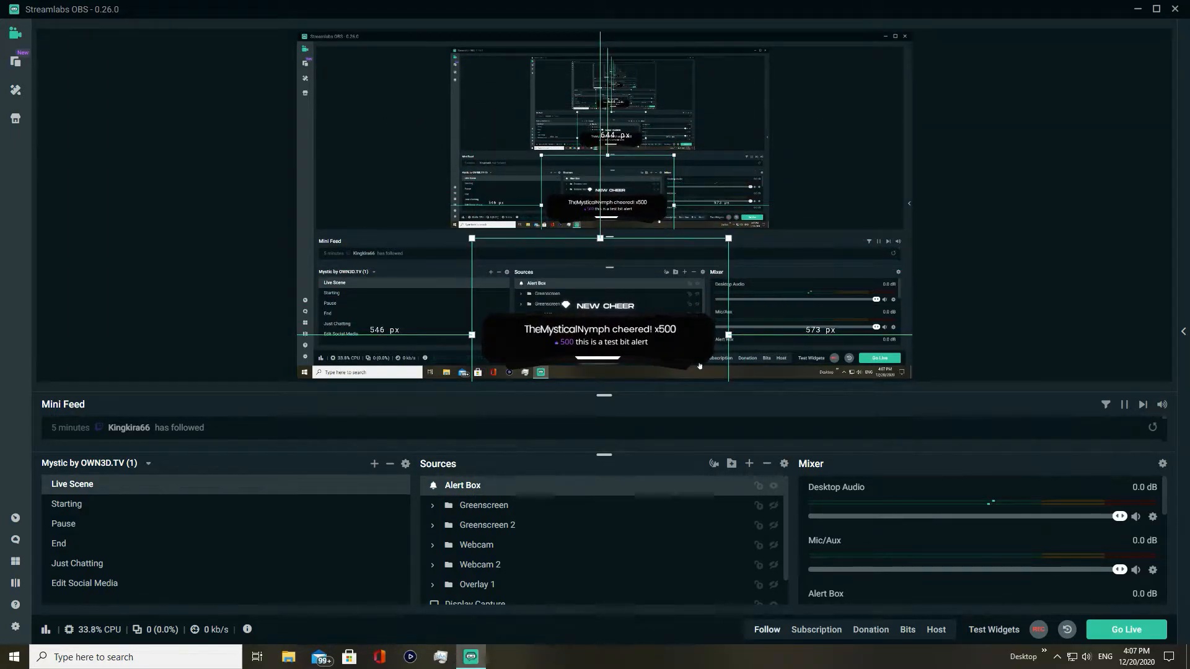
click(767, 630)
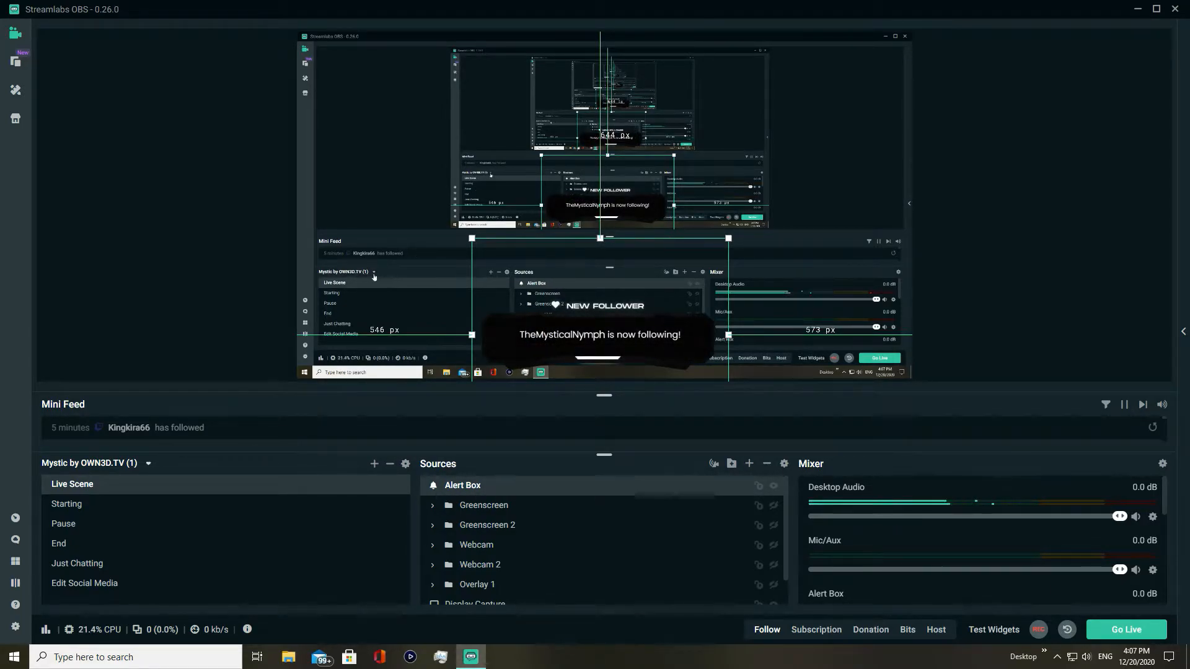
Switch to the existing "Mystic by OWN3D.TV" scene collection, the one without the (1) suffix
click(149, 463)
click(148, 464)
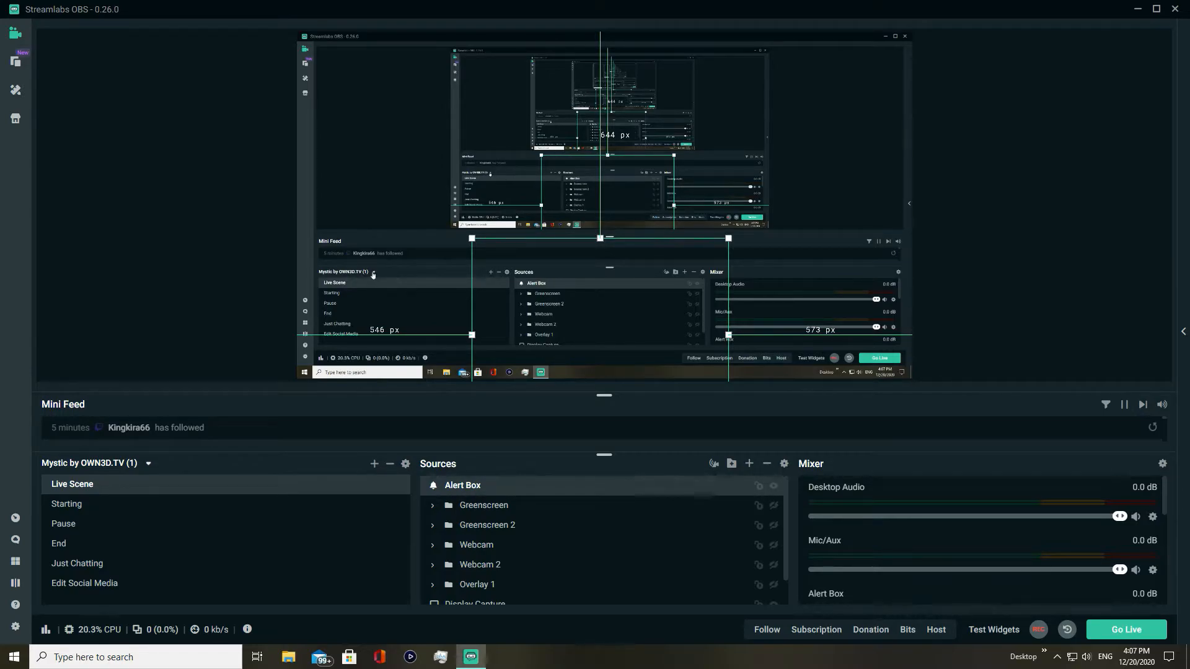
click(148, 464)
scroll(118, 545, down, 3)
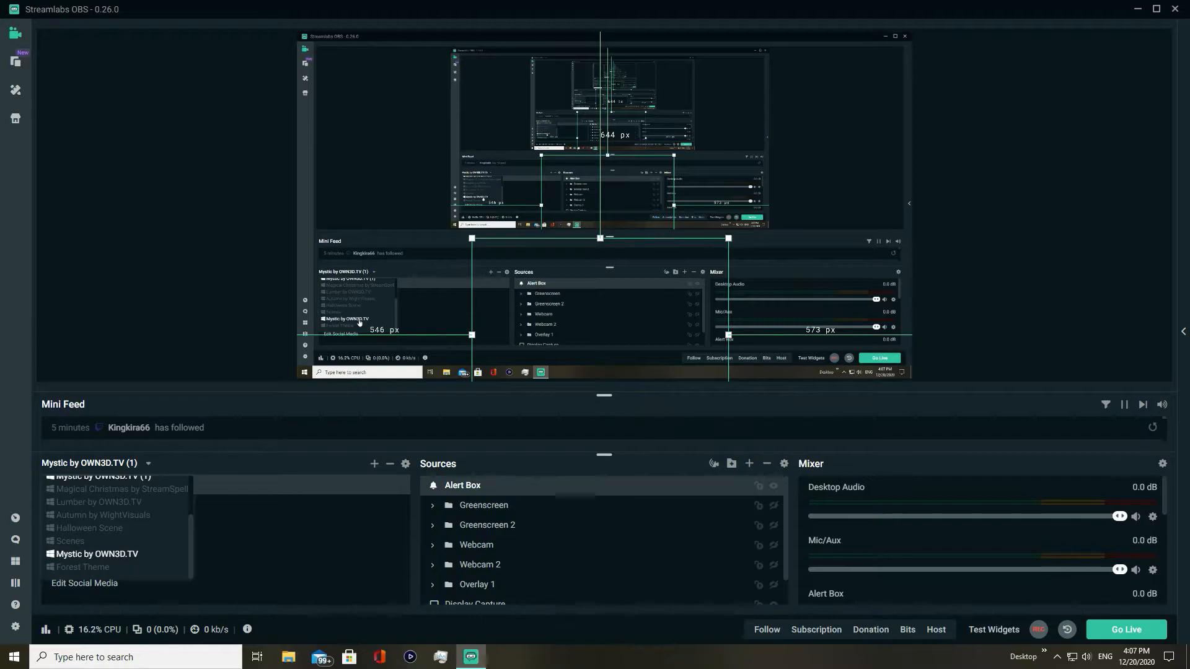
click(99, 555)
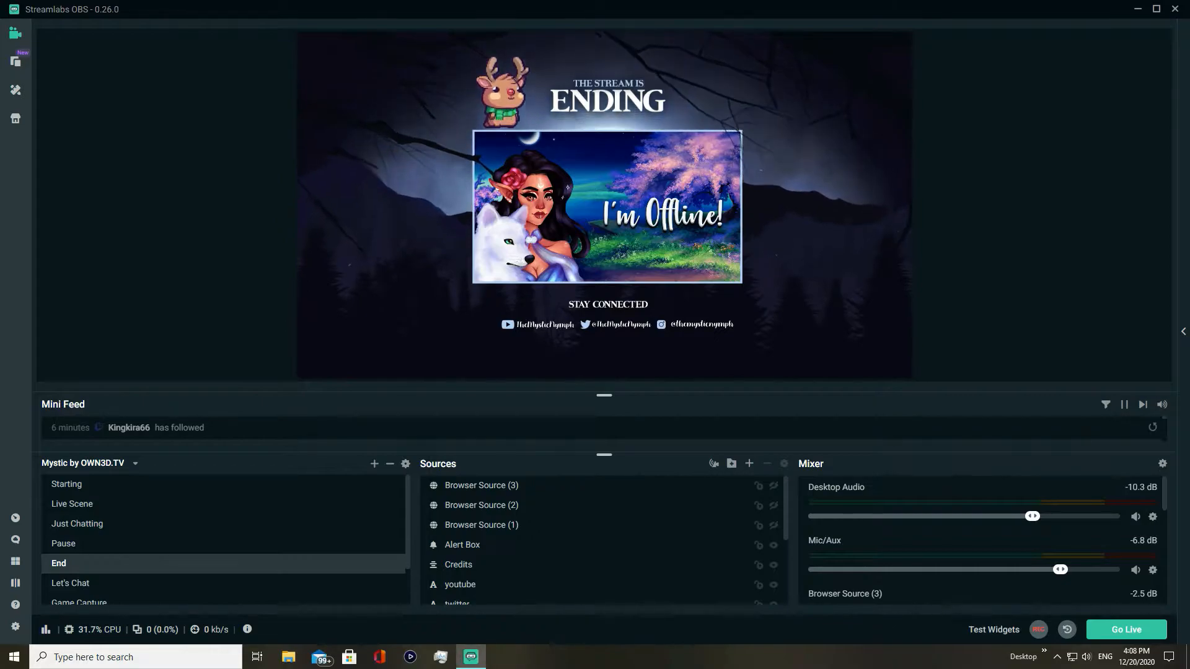
Show the Starting scene and trigger a test subscription alert in it
click(67, 485)
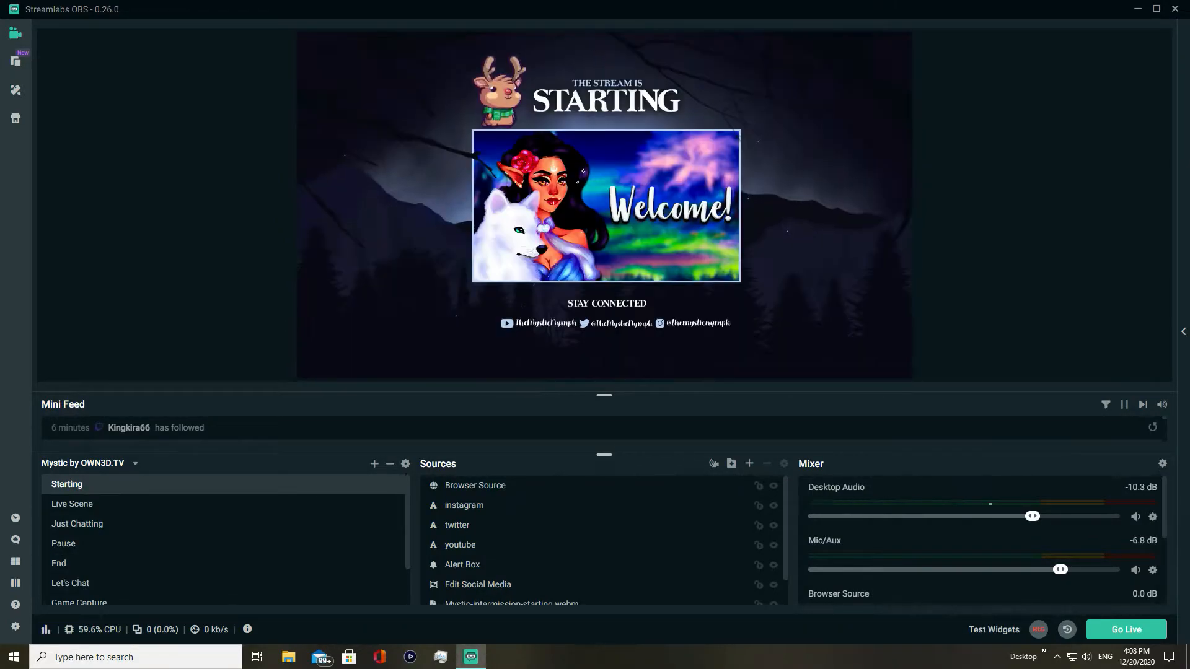
click(993, 630)
click(816, 630)
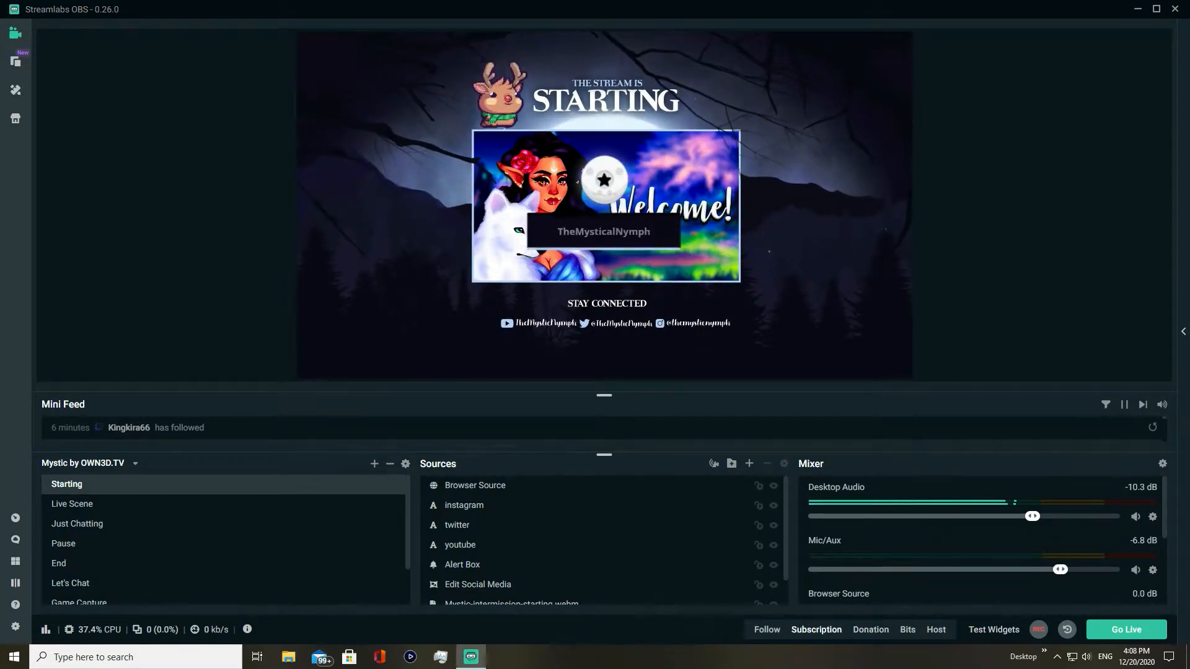
Shrink the reindeer Browser Source and place it beside the STARTING title, about 520 px from the canvas's left edge and 48 px from its top
mouse_move(499, 93)
mouse_down()
mouse_move(501, 152)
mouse_move(501, 93)
mouse_up()
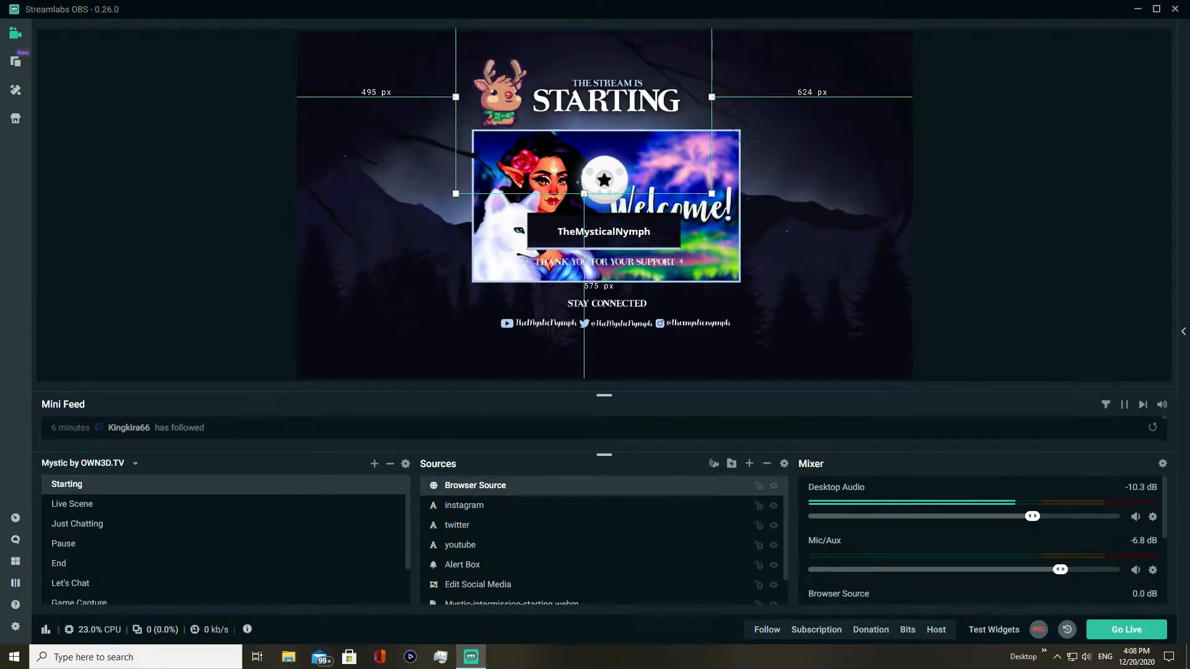
click(605, 231)
click(500, 93)
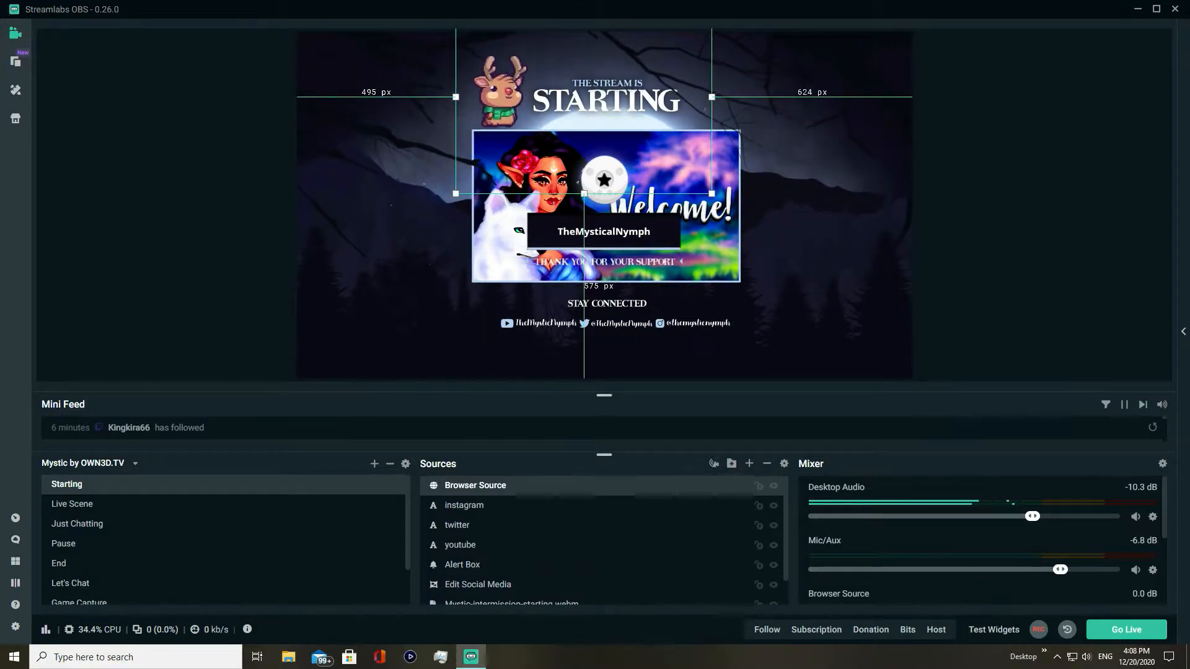
drag(712, 194, 619, 124)
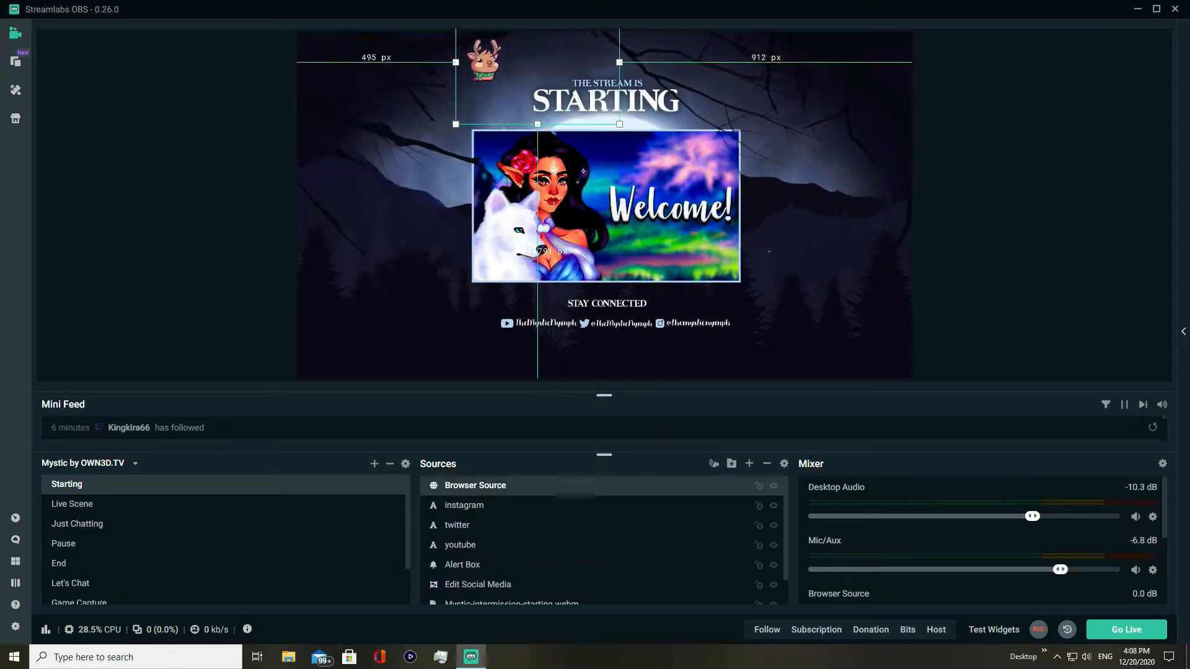
drag(486, 65, 495, 112)
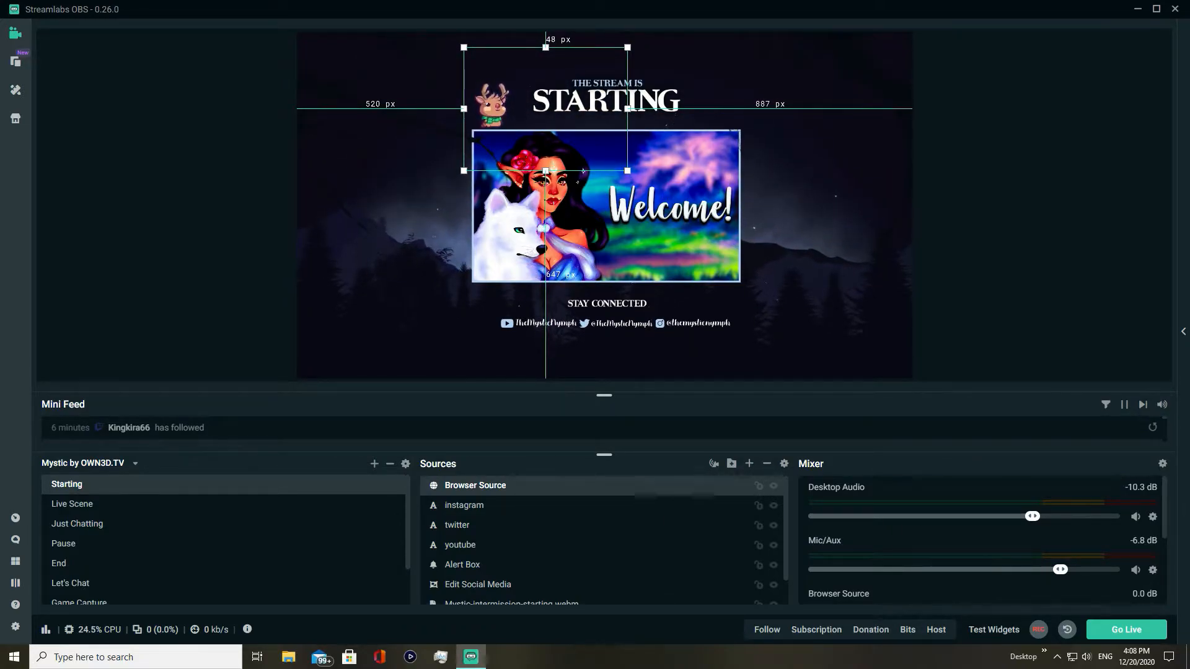
click(217, 149)
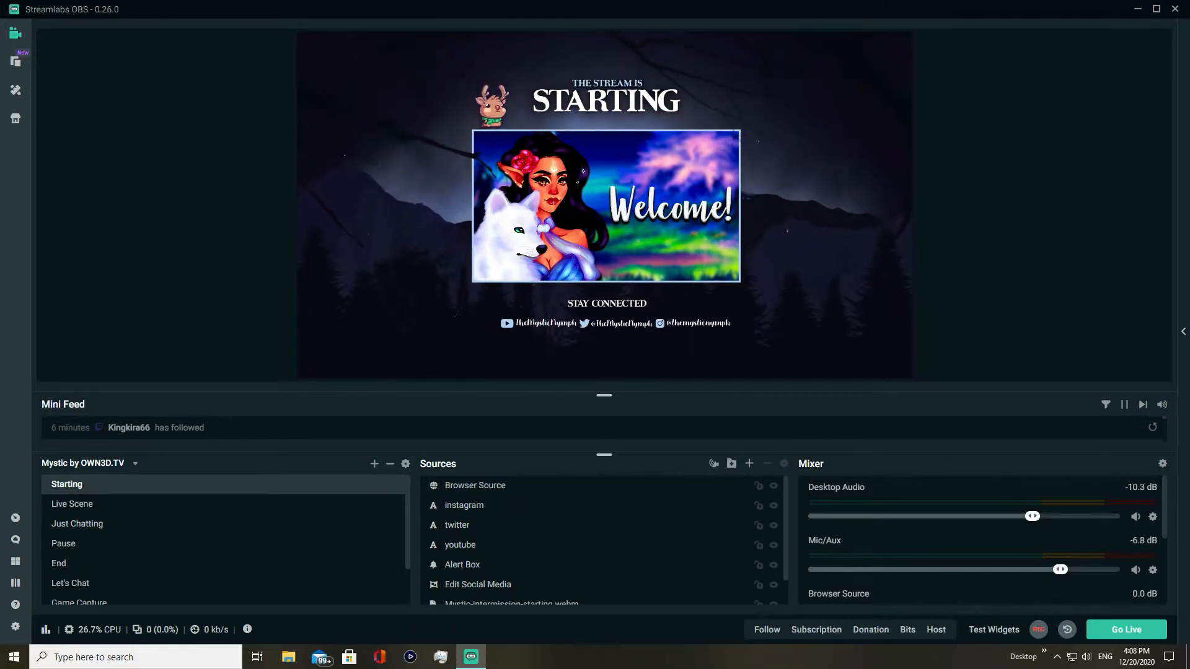
Trigger a test follow alert in the Starting scene
scroll(604, 564, down, 2)
scroll(604, 565, up, 2)
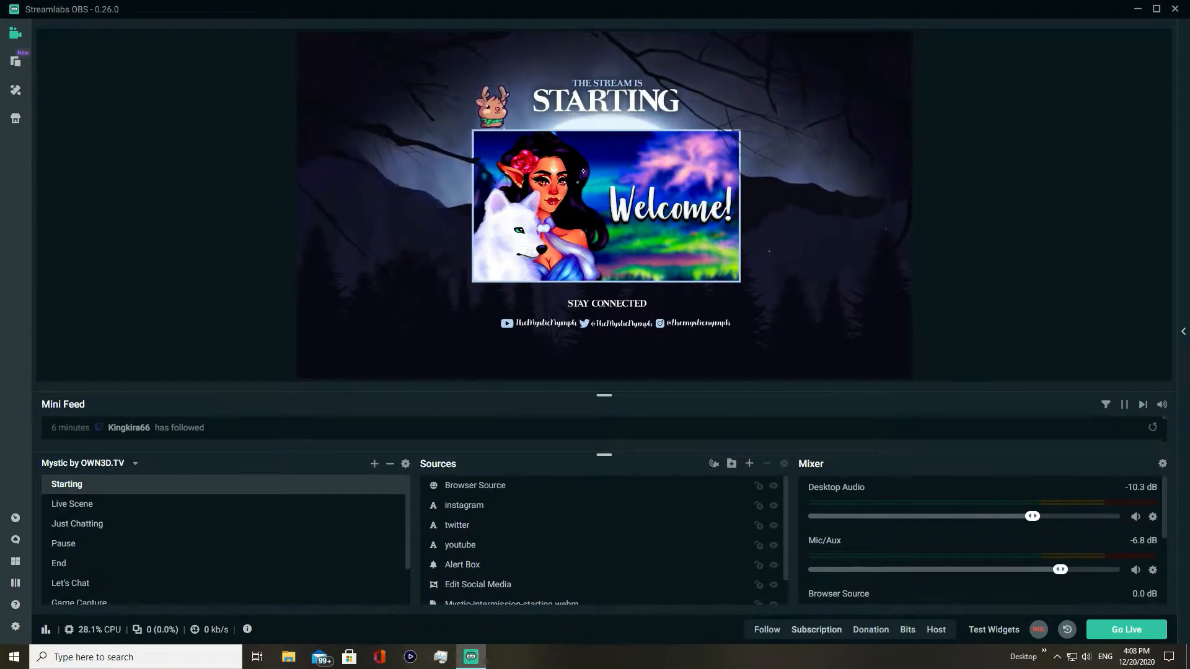
click(766, 630)
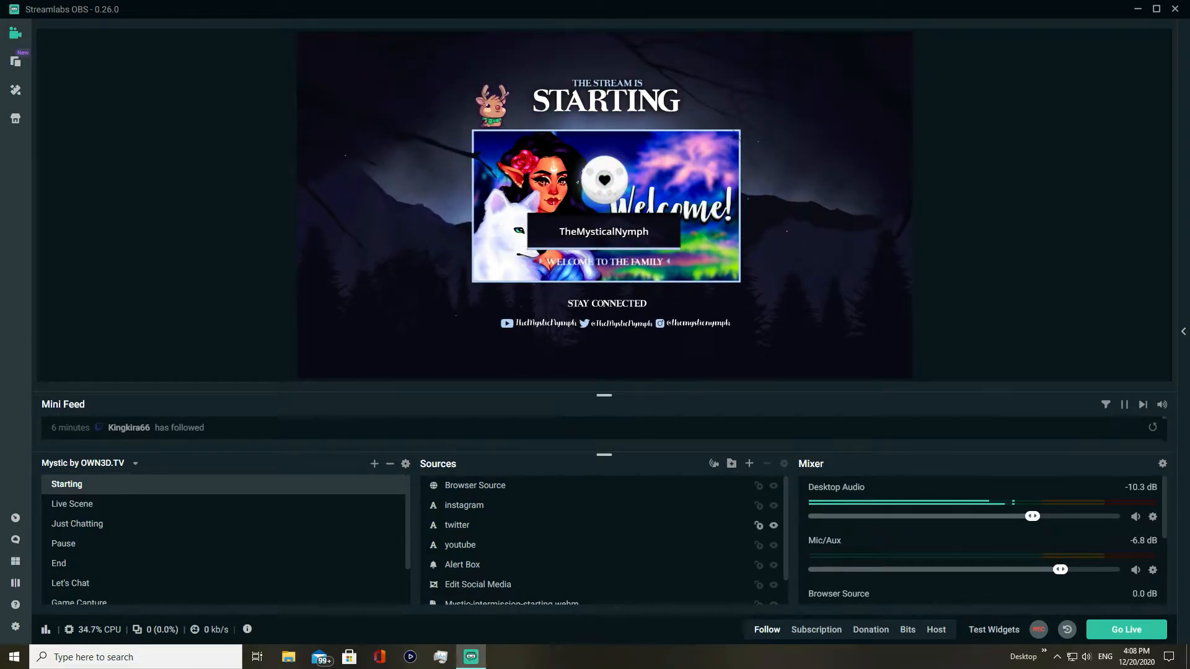
Open the properties of the Starting scene's Alert Box source
scroll(484, 530, down, 1)
click(471, 534)
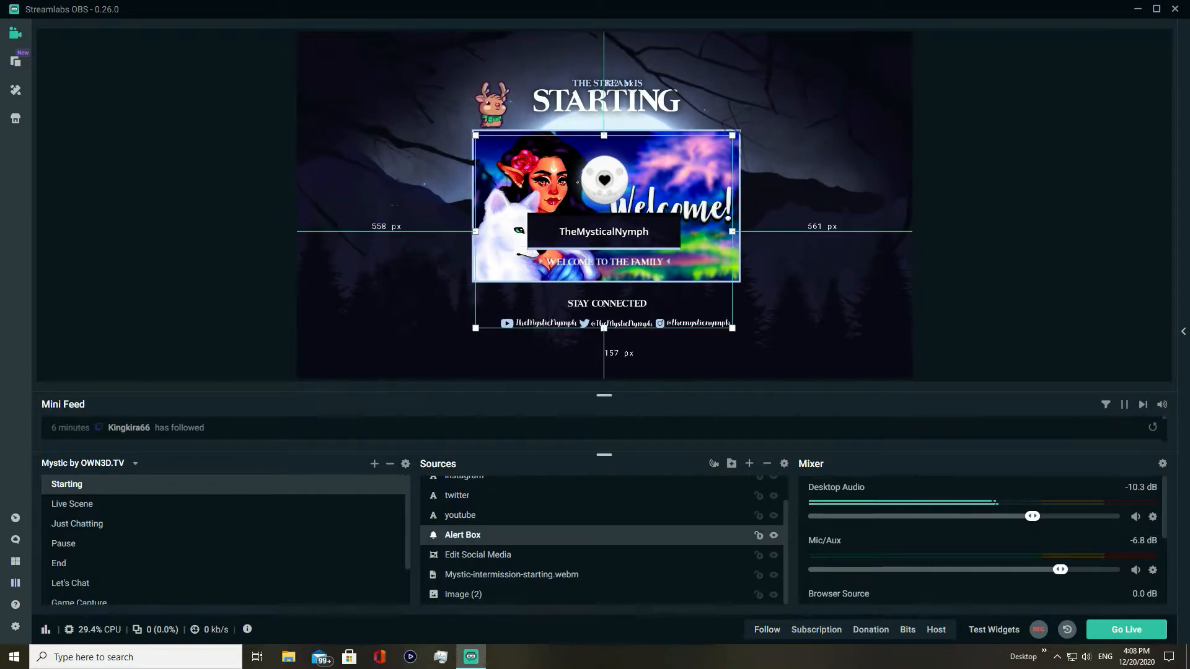
right_click(451, 534)
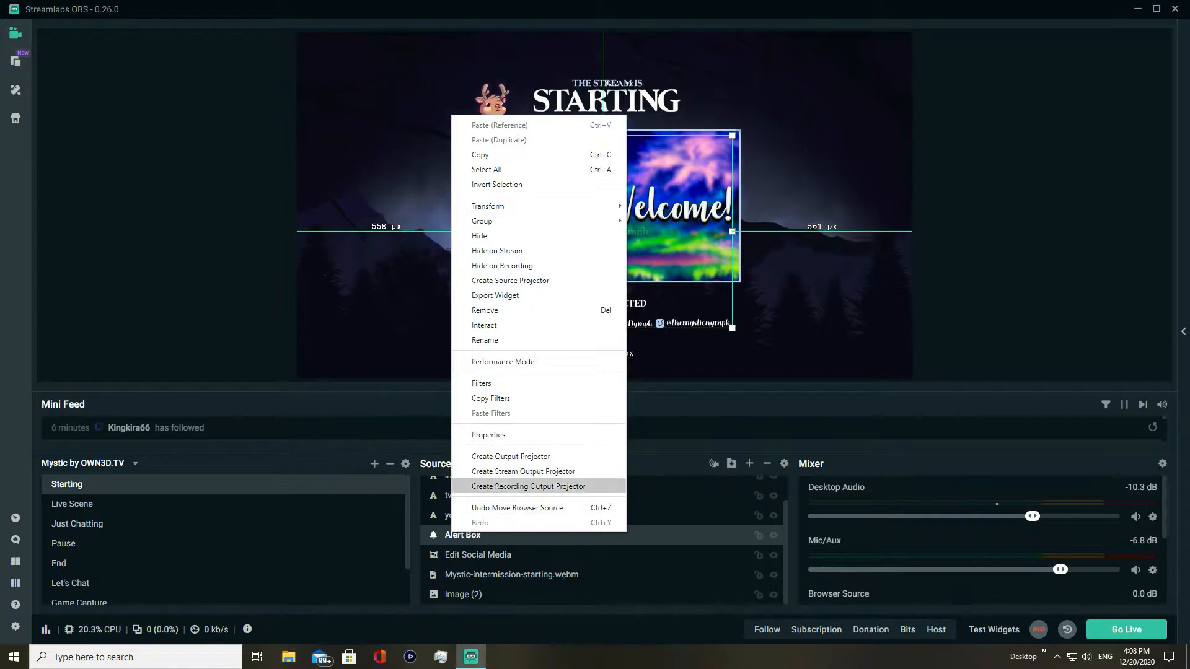
click(488, 435)
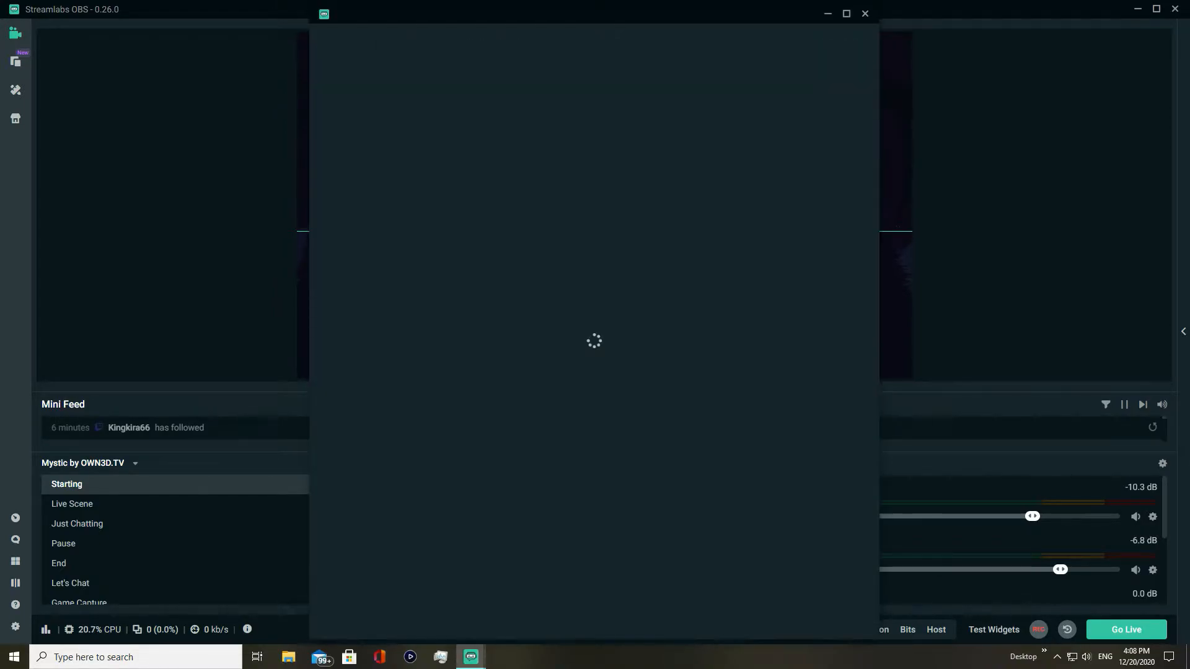
drag(624, 15, 660, 12)
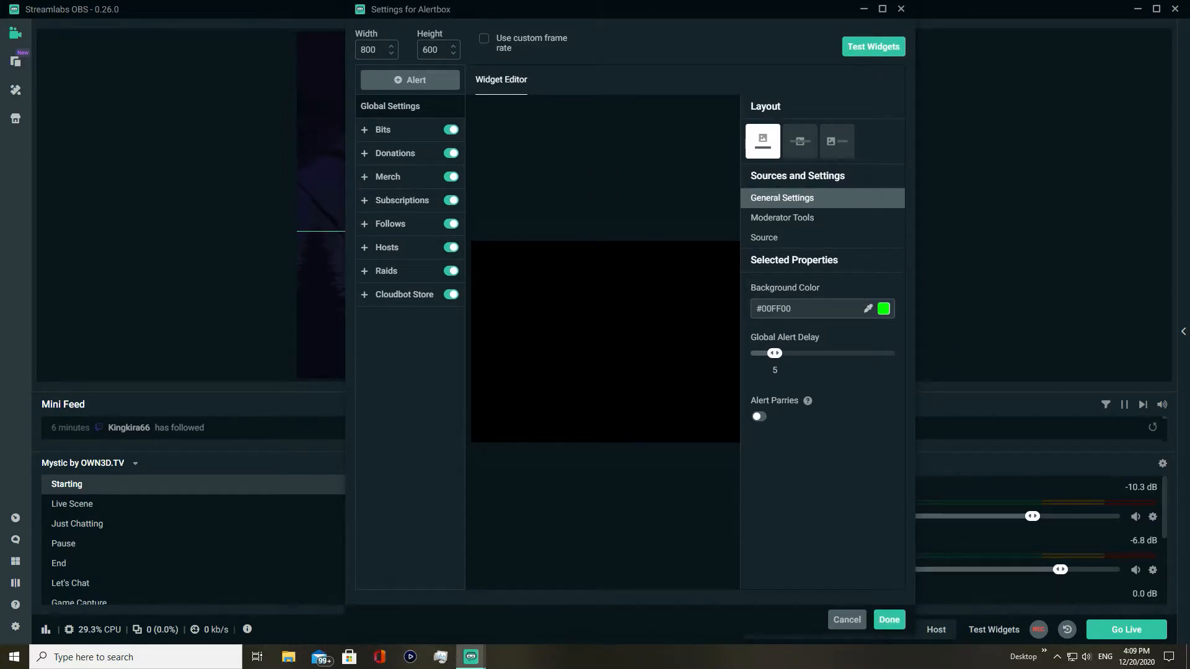
Examine the Title Message settings of the default Bits alert, including its message template, font and text colors
click(382, 130)
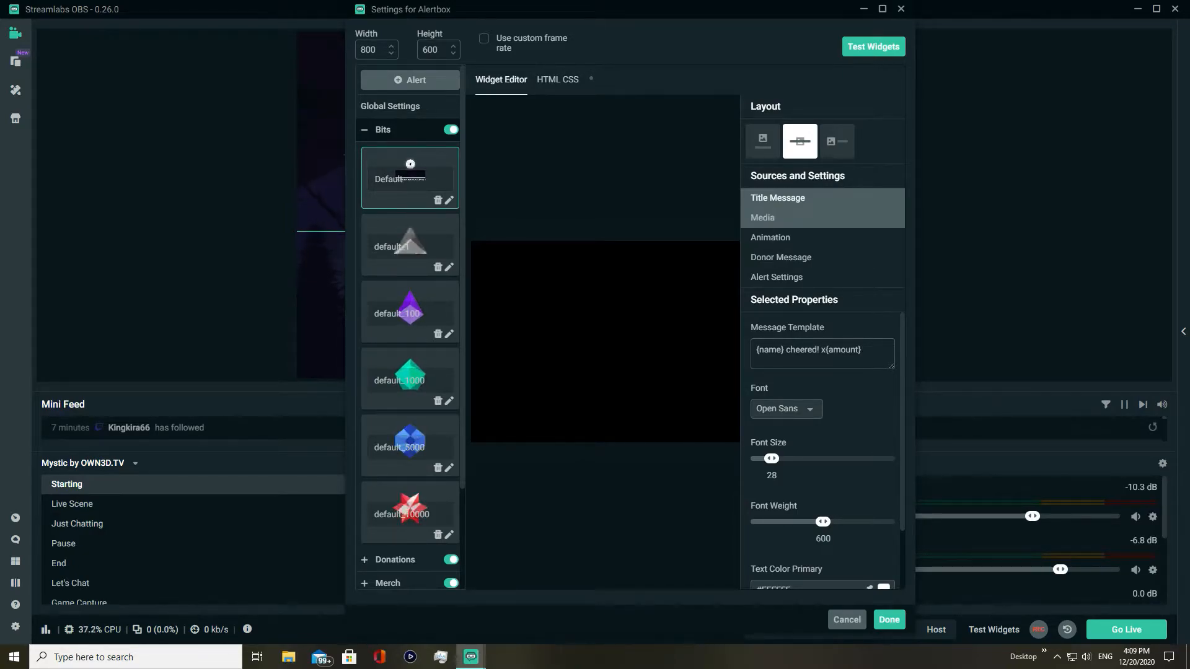
click(776, 349)
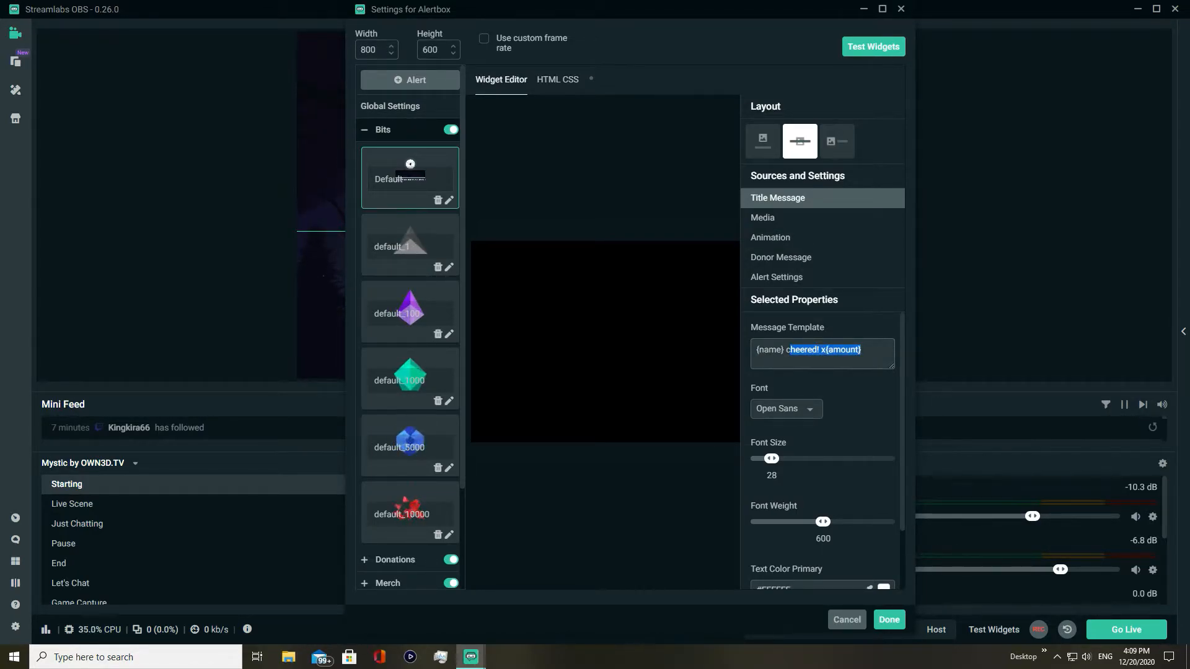
scroll(822, 452, down, 2)
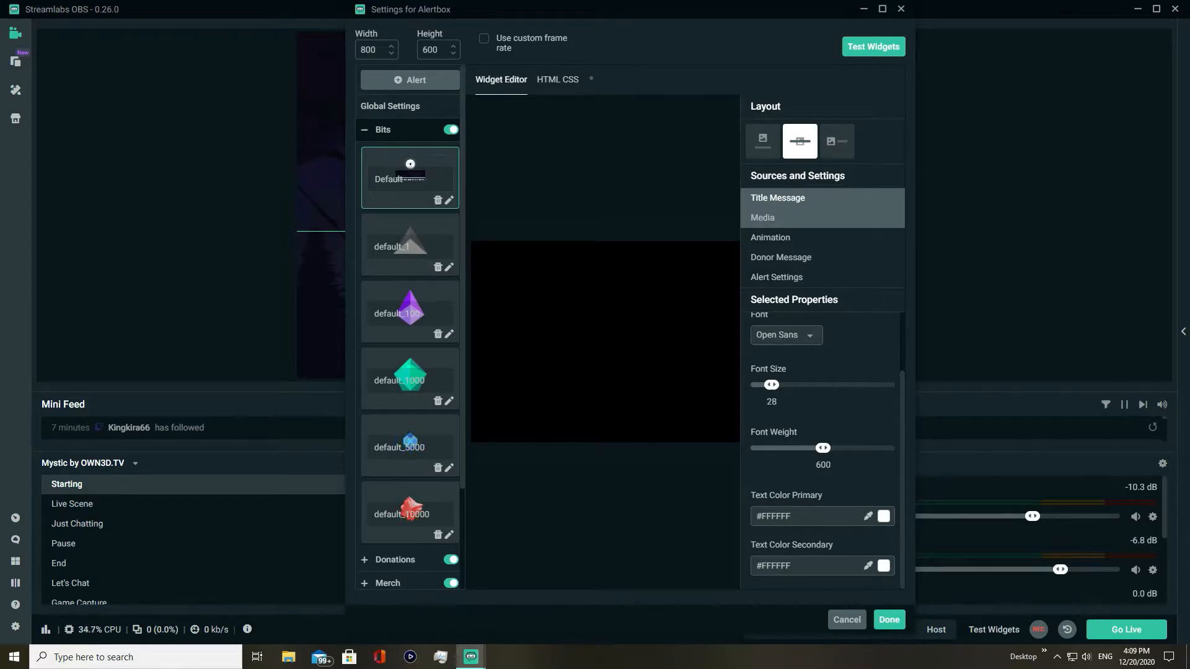
Look through the media gallery and its file upload for the Bits alert's image or video, and leave without choosing a file
click(774, 218)
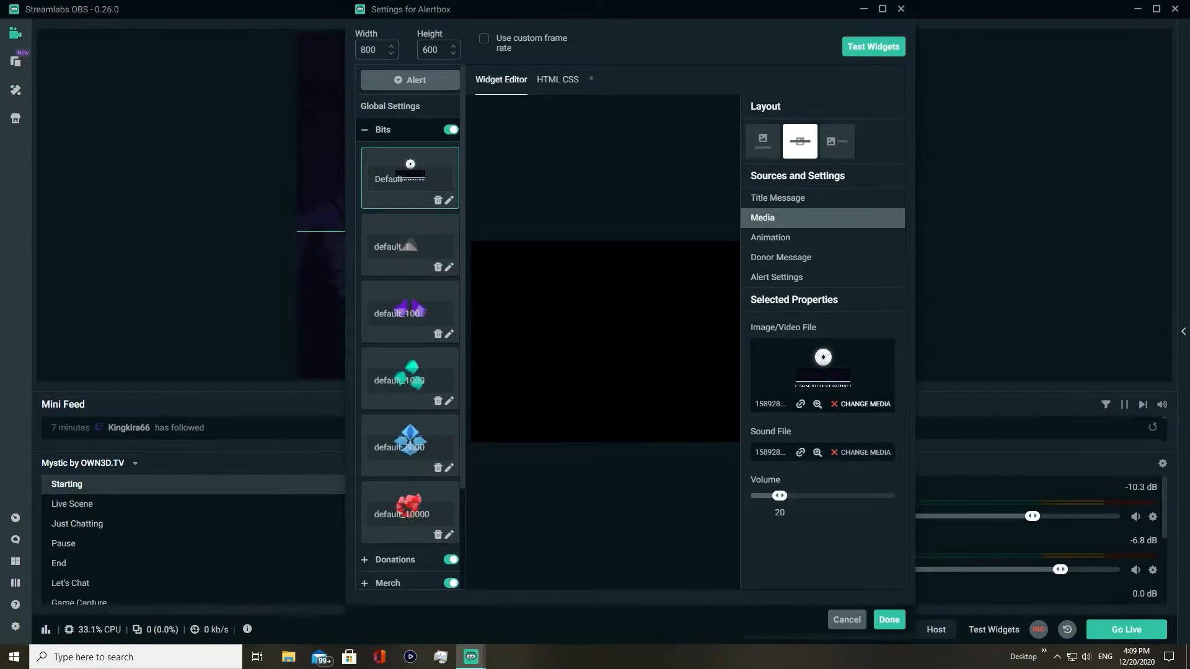
click(865, 404)
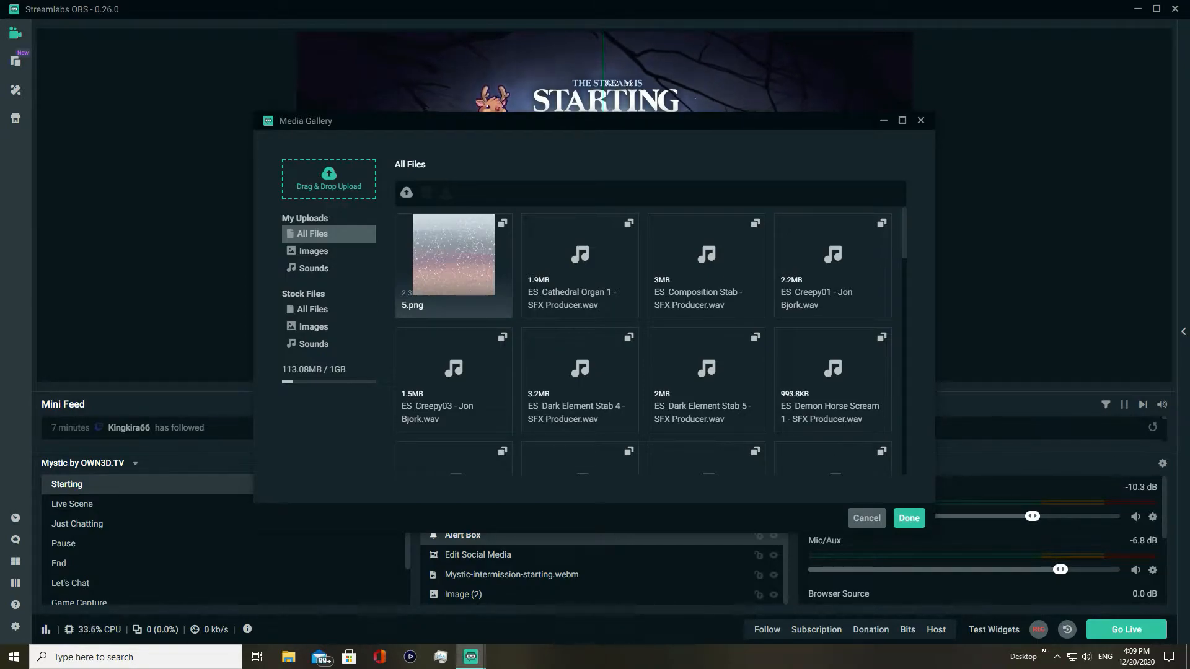
click(314, 269)
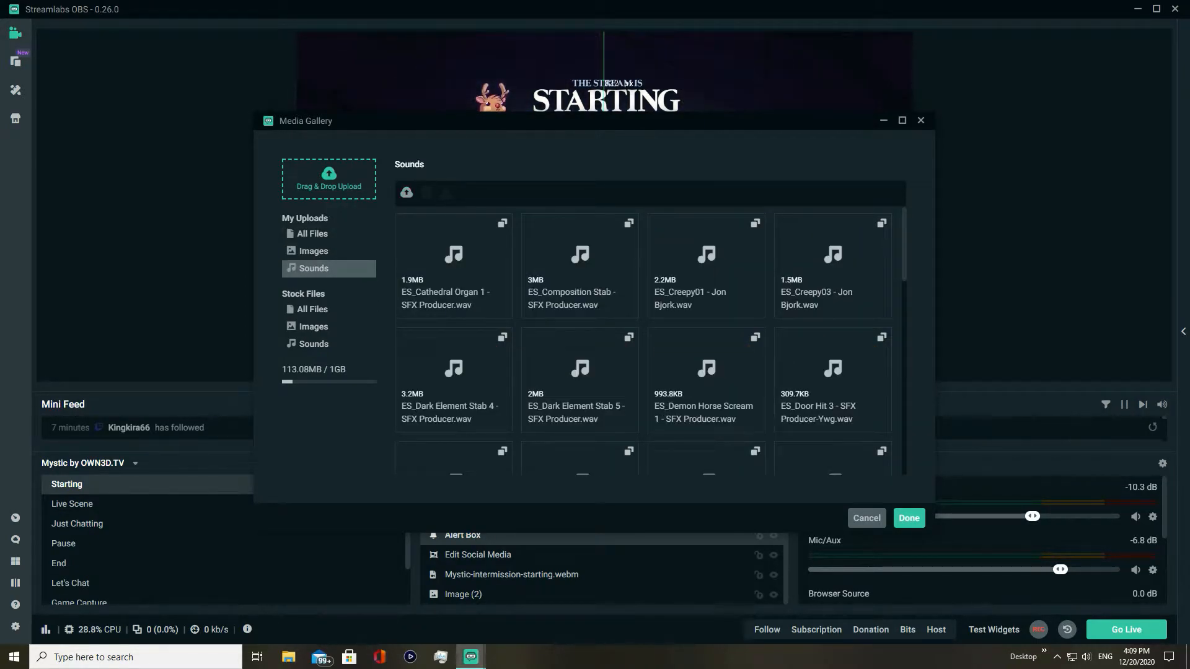
click(328, 180)
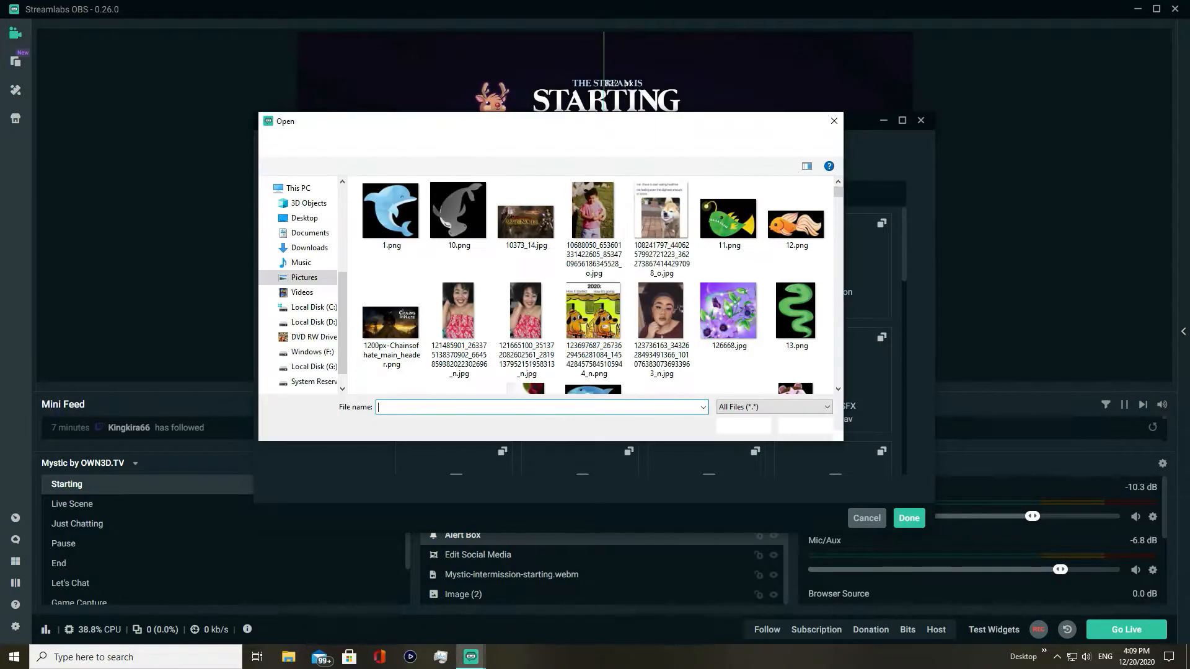
drag(715, 125, 798, 131)
click(916, 120)
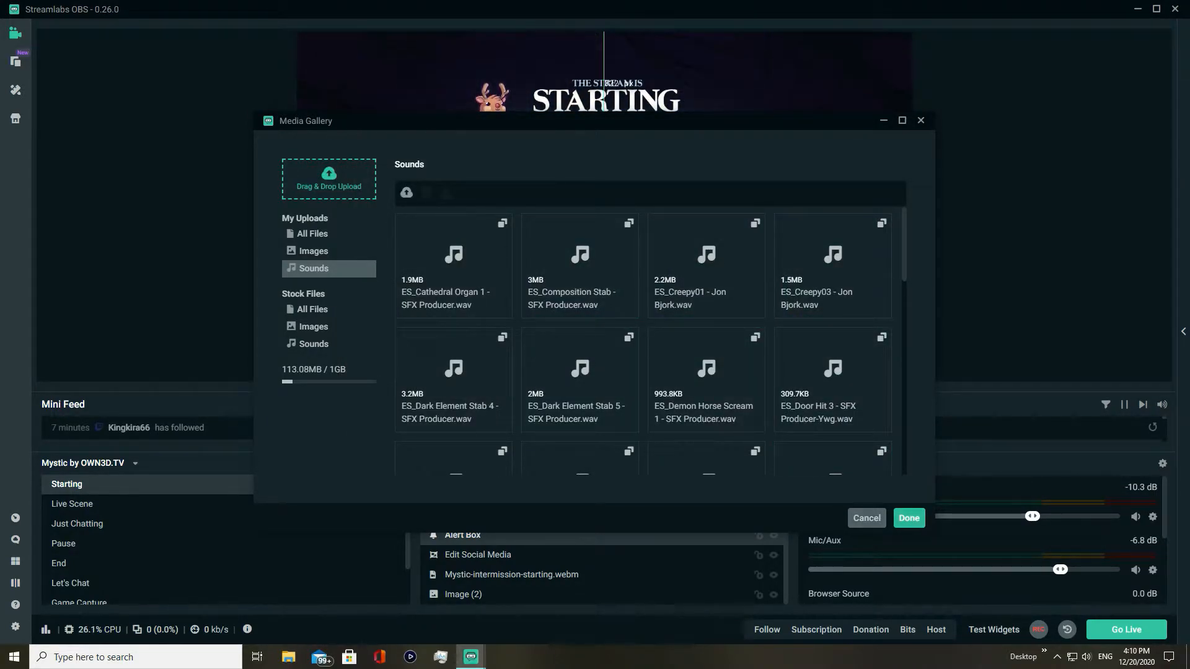
click(867, 519)
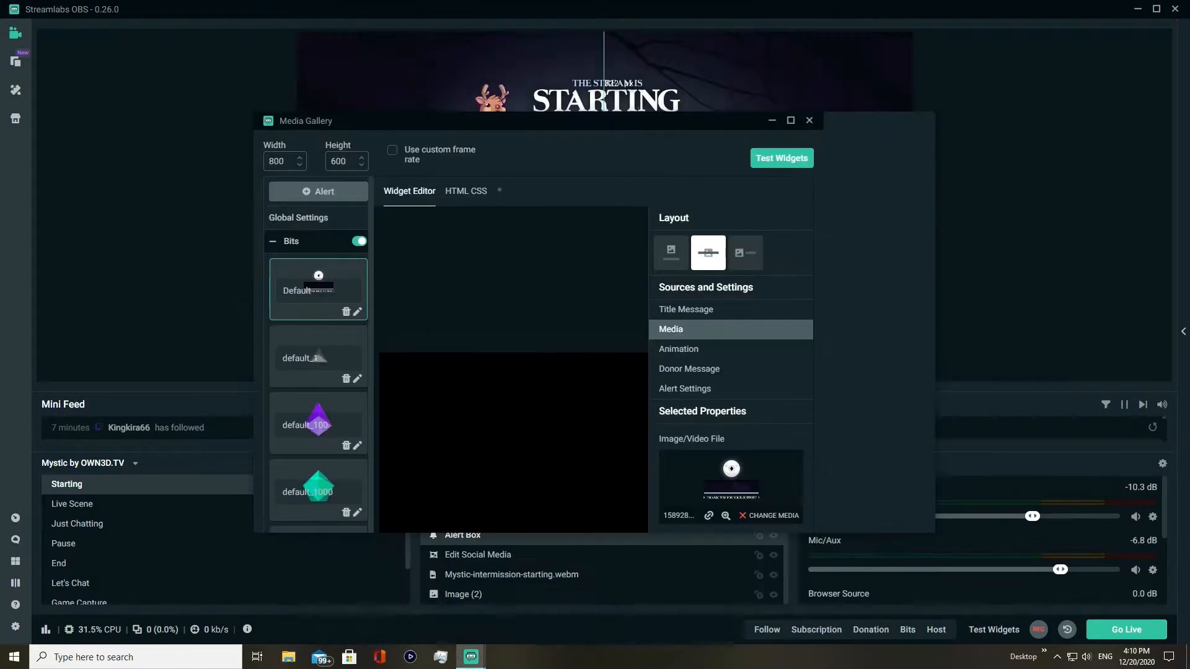
Browse the uploaded and stock sounds for the Bits alert's sound file, keep the existing sound and close the Alertbox settings
click(826, 457)
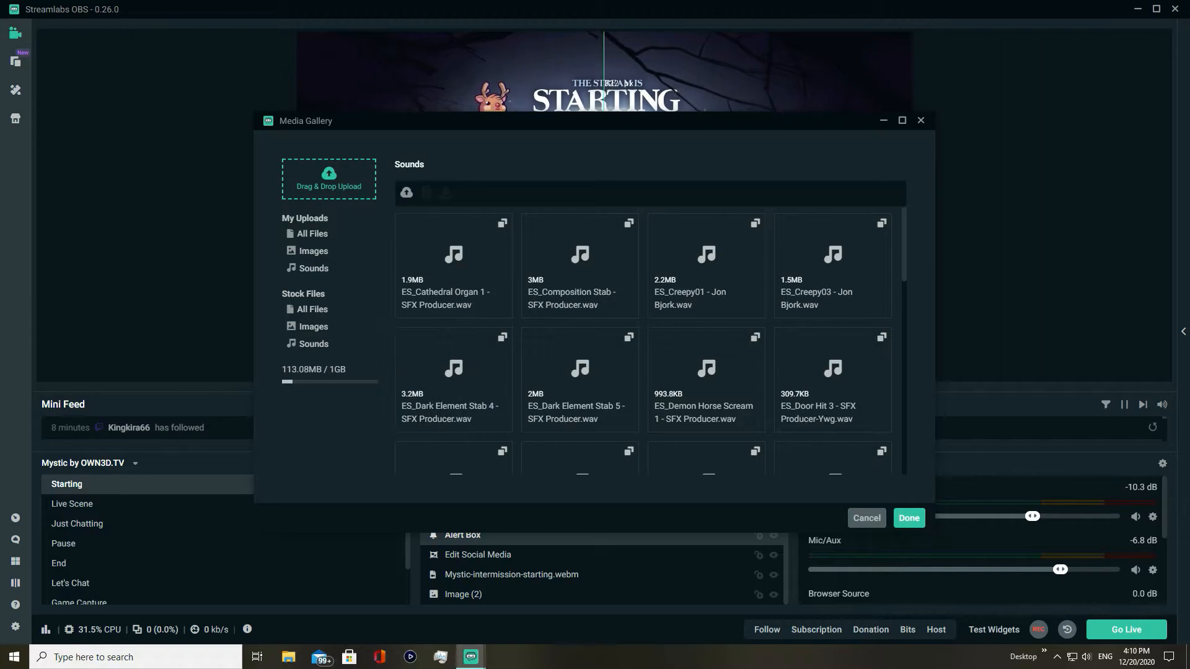
scroll(650, 340, down, 10)
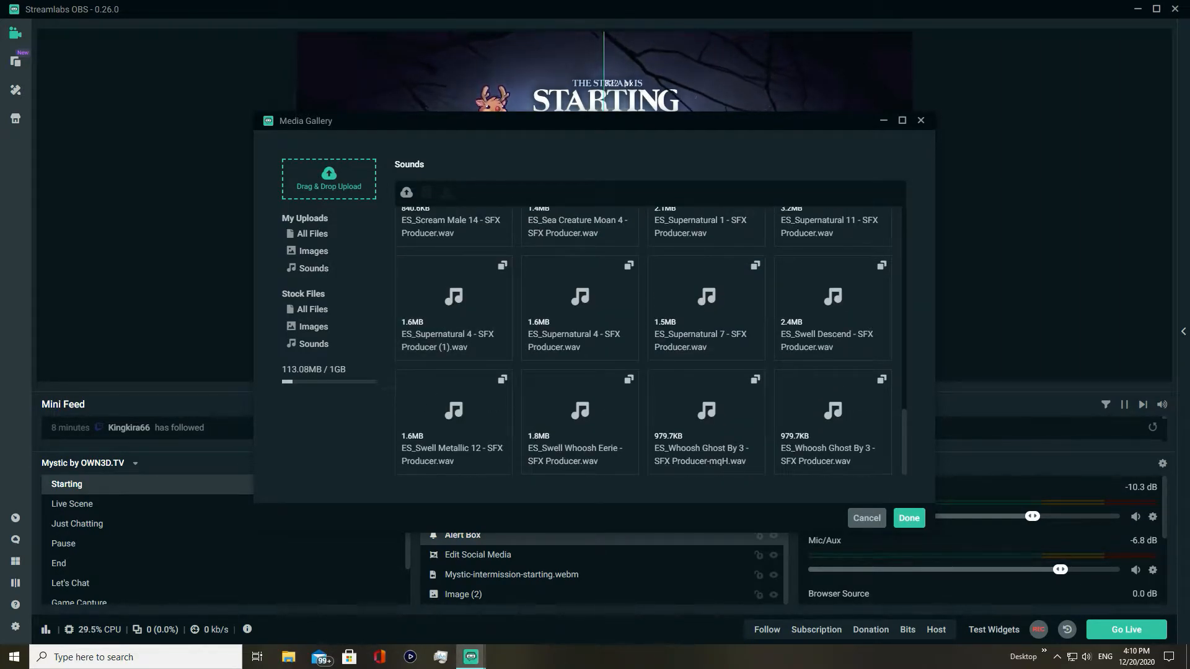
click(314, 344)
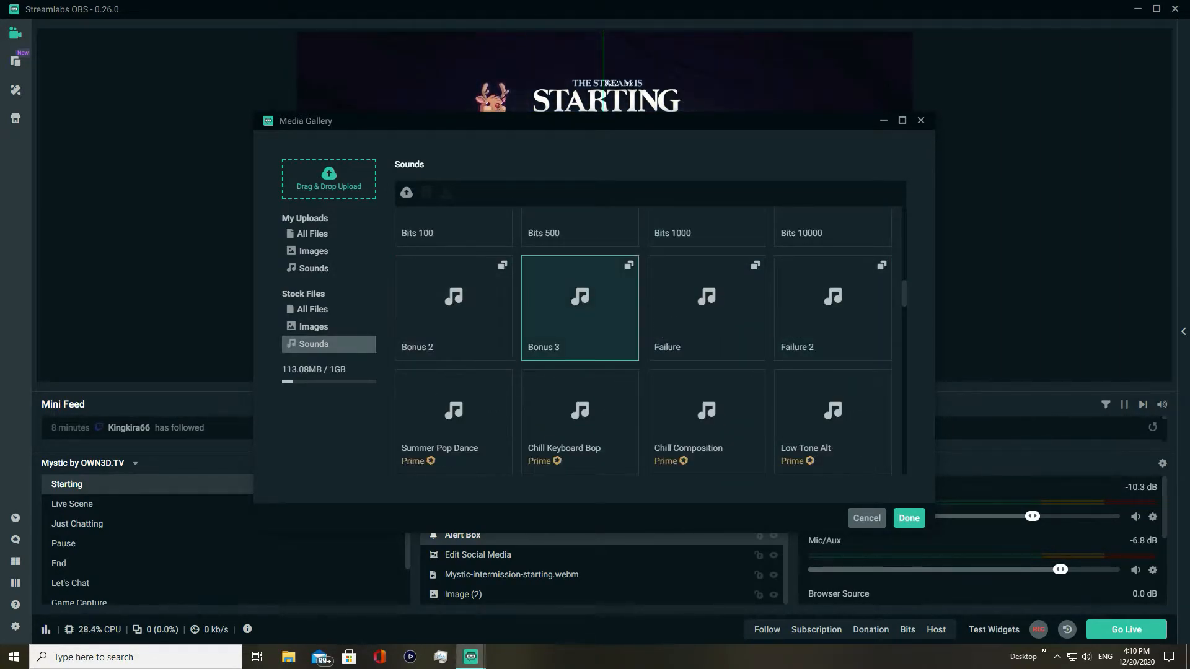
scroll(580, 347, down, 5)
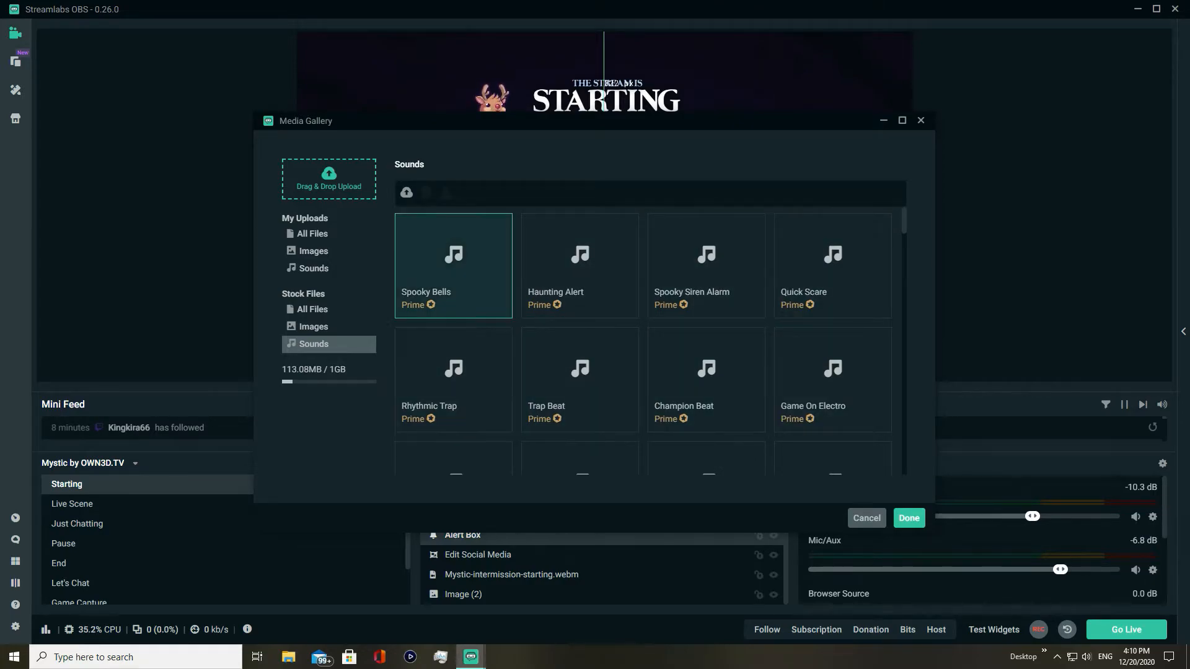
scroll(580, 273, down, 10)
scroll(694, 298, up, 6)
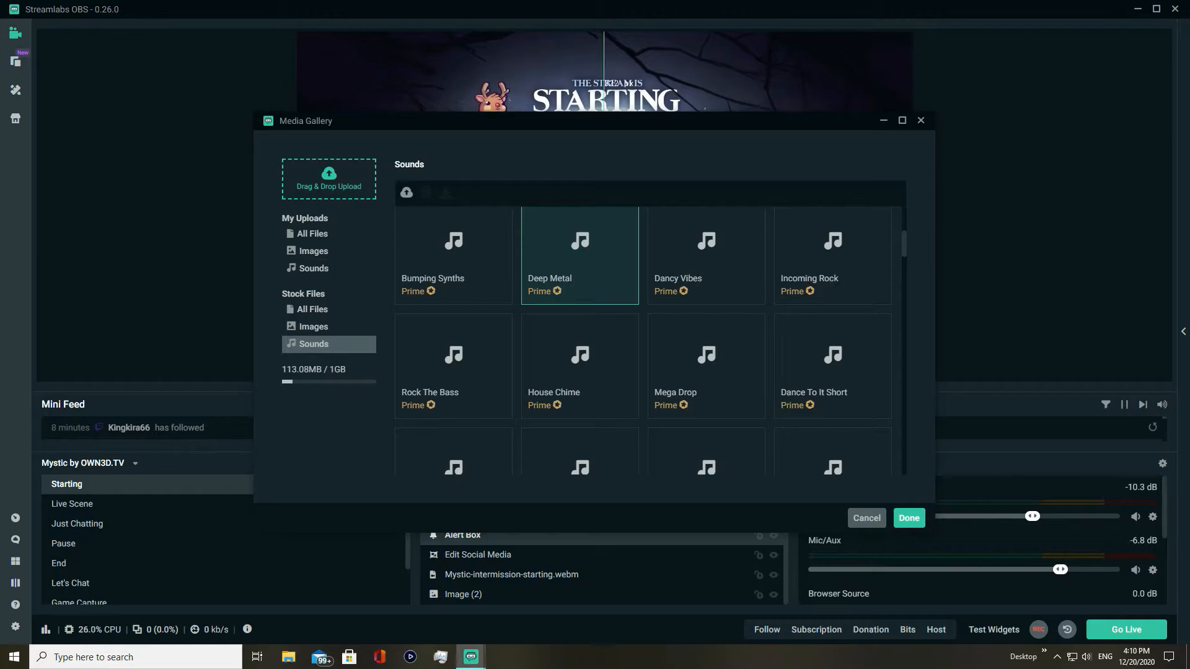
scroll(706, 347, down, 4)
scroll(706, 347, down, 10)
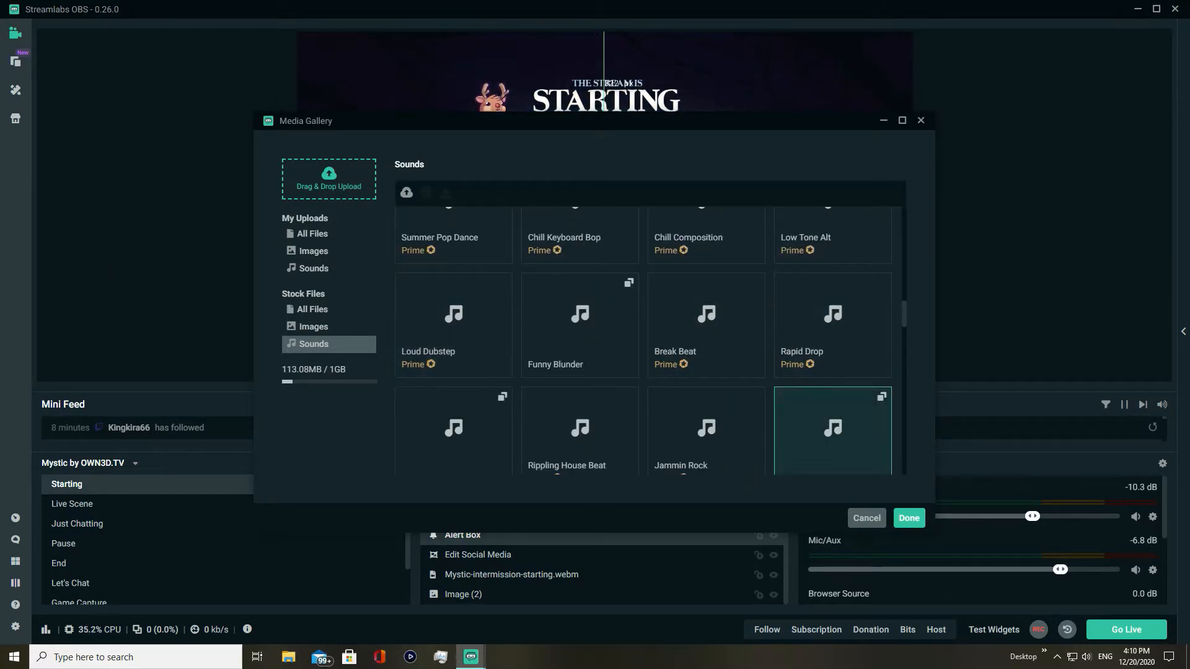
scroll(651, 341, down, 10)
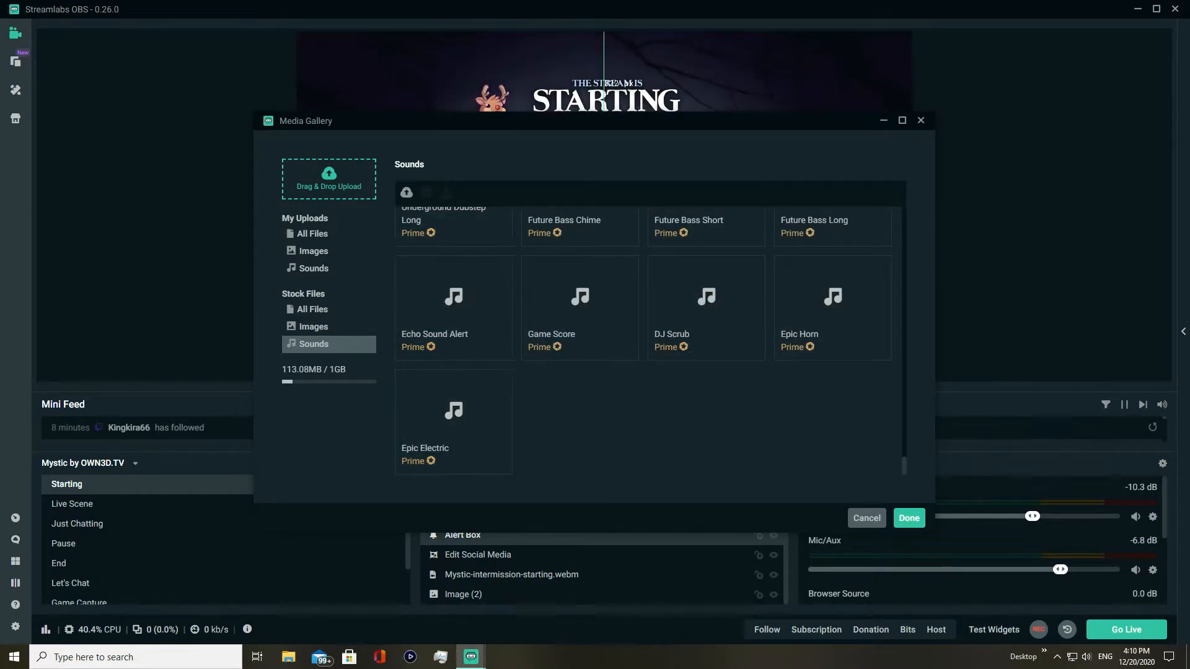
click(866, 518)
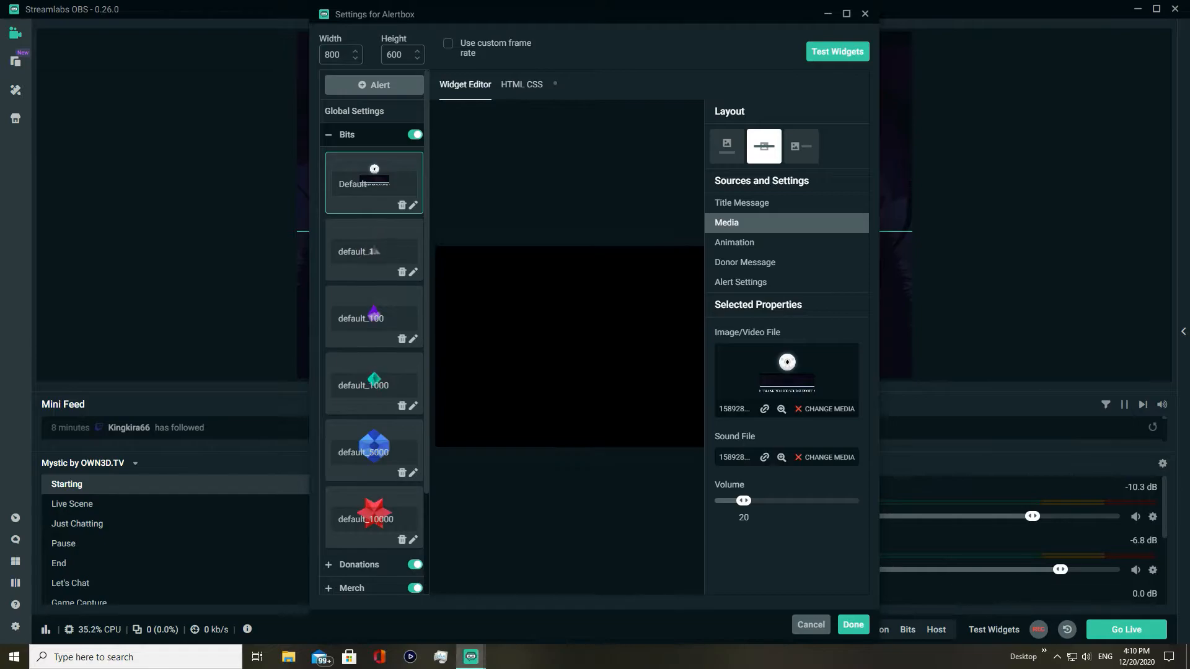
click(853, 625)
click(991, 298)
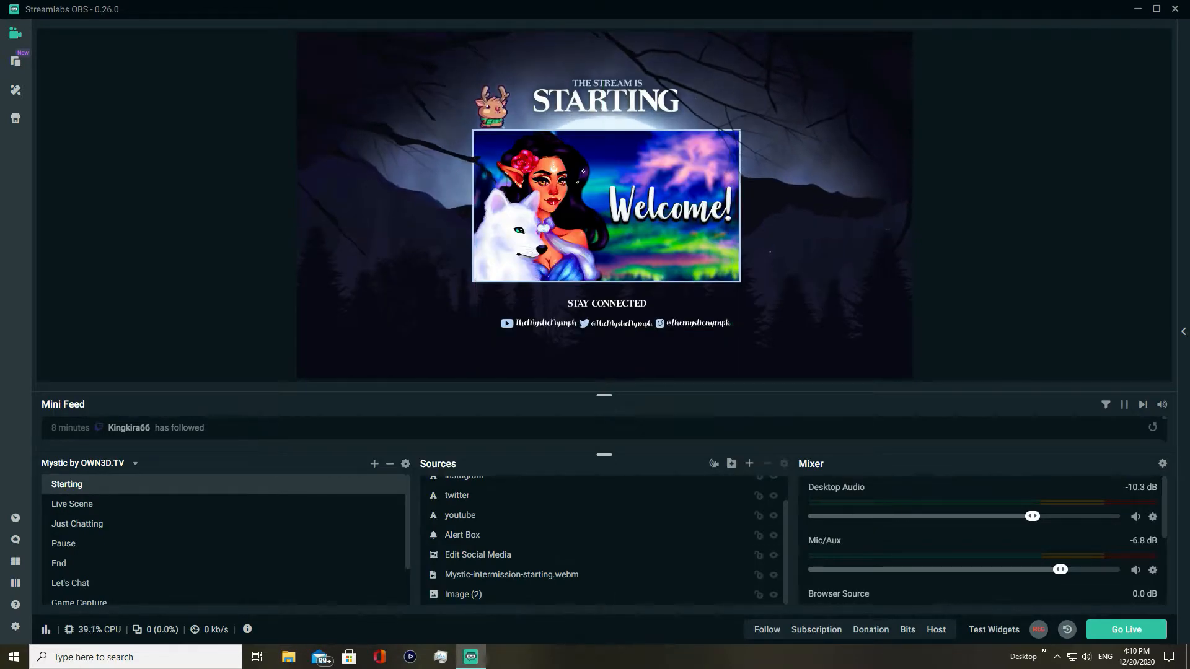
Reopen the Starting scene's Alert Box properties and show the default Bits alert
scroll(601, 545, up, 1)
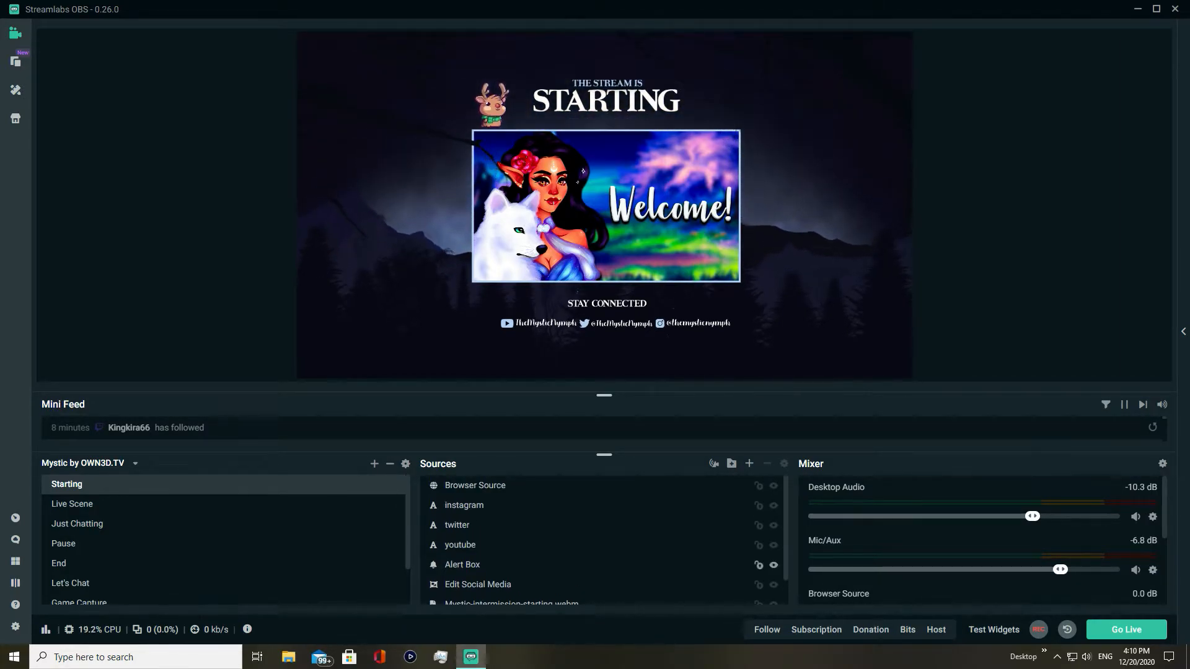
click(639, 564)
right_click(638, 564)
click(675, 546)
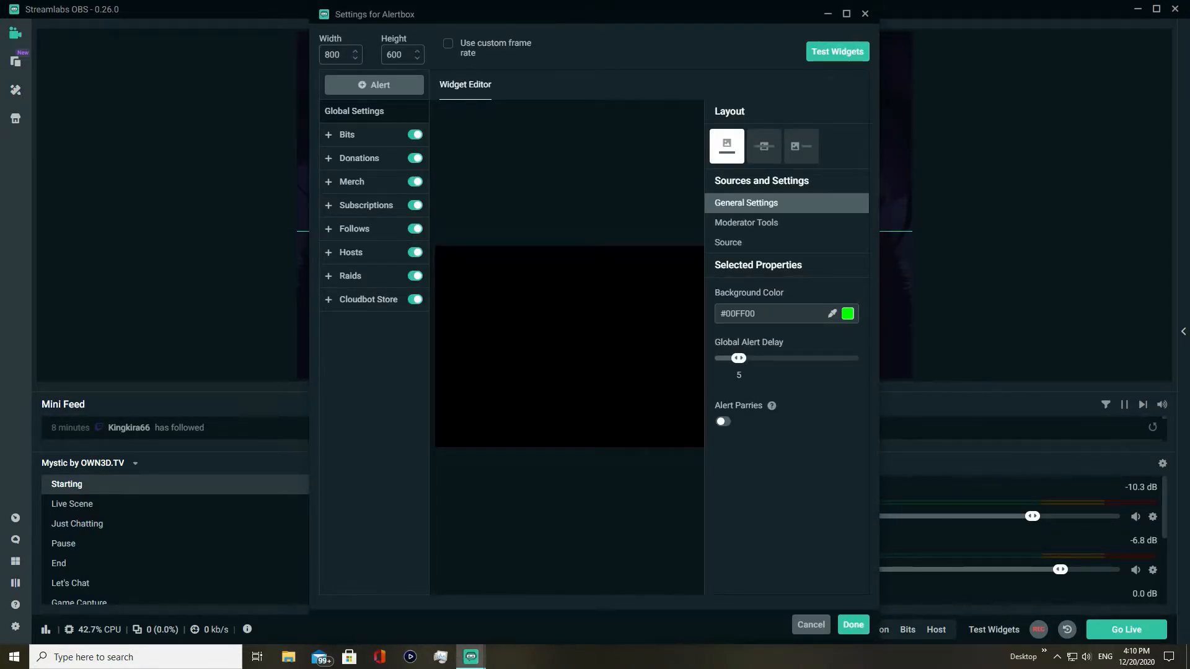
click(347, 134)
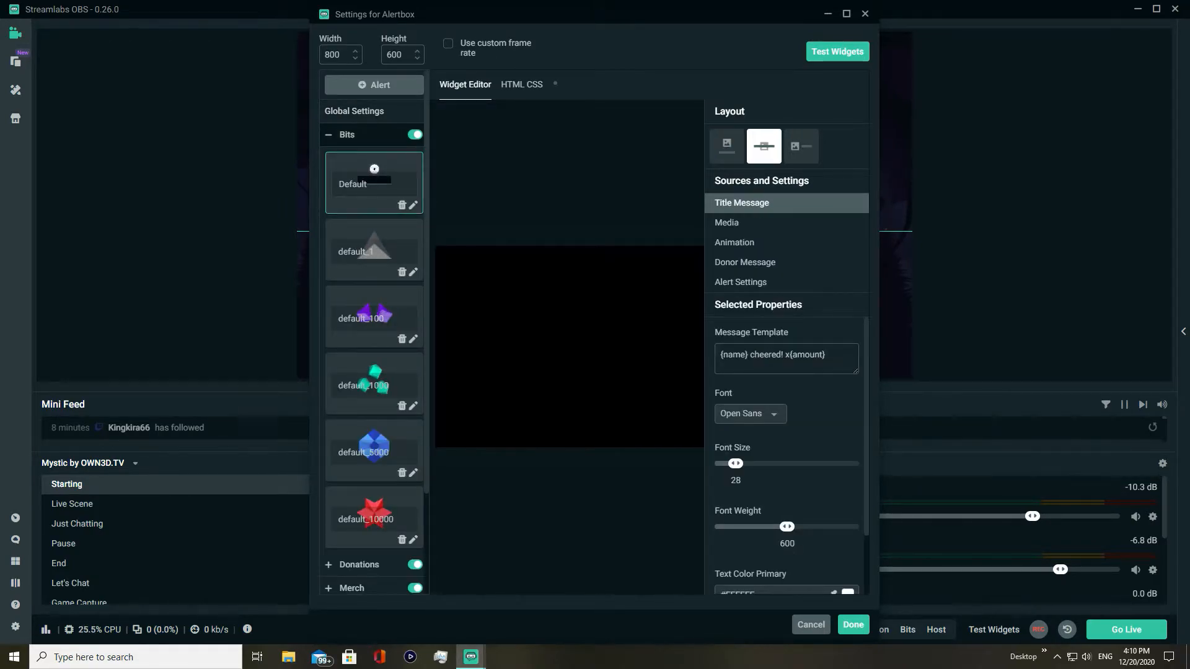
Set the Bits alert's show animation to Fade In and its hide animation to Fade Out
click(734, 243)
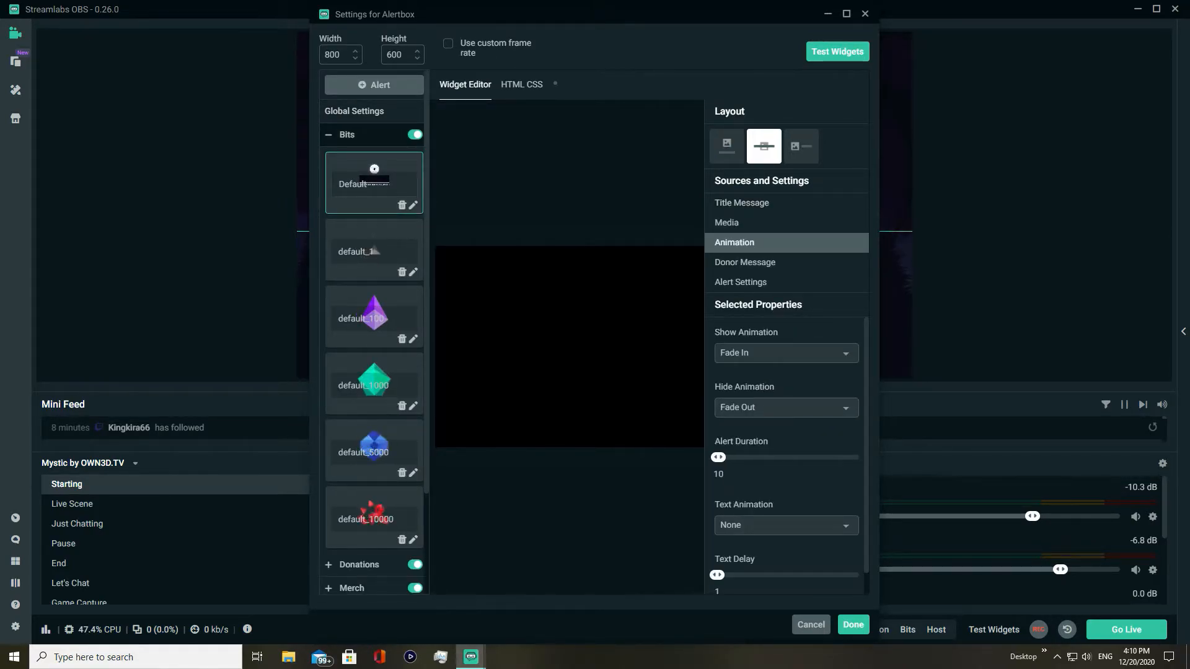
click(786, 353)
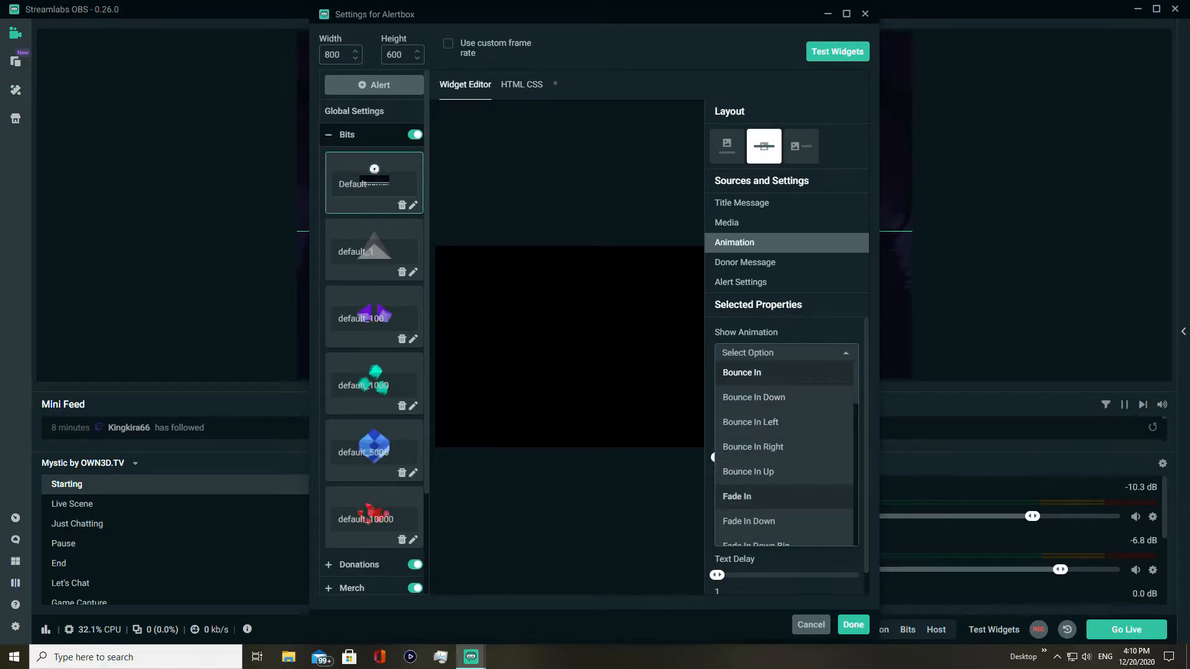
click(737, 496)
click(786, 407)
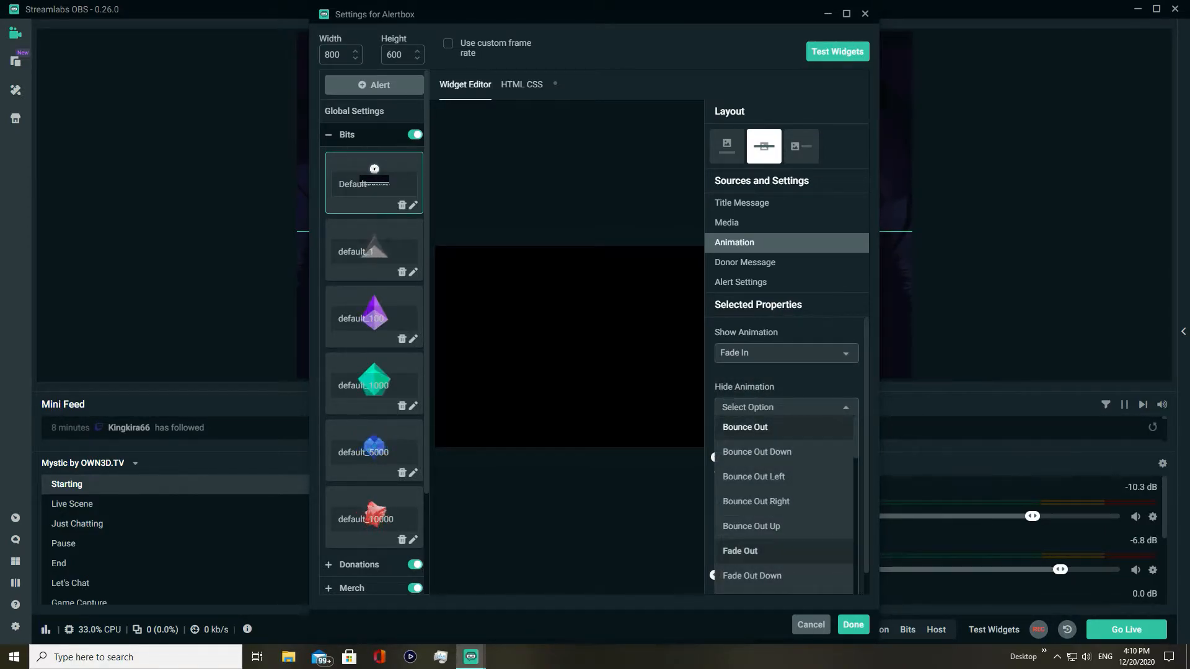
click(740, 551)
scroll(786, 434, down, 1)
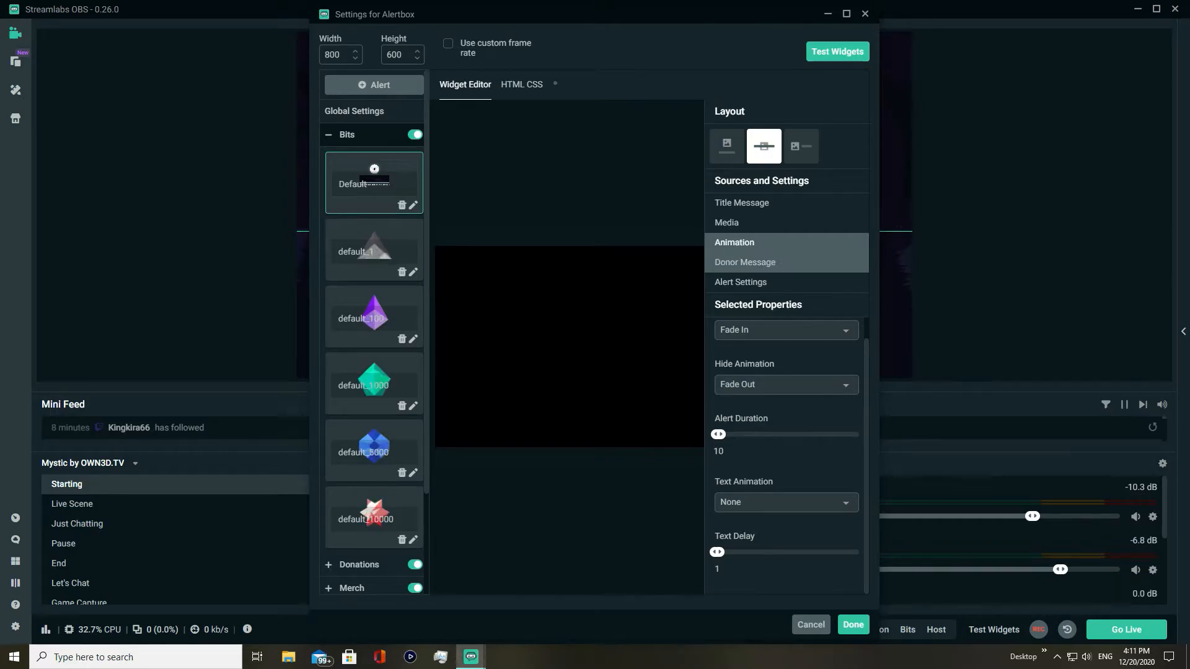
Examine the Bits alert's Donor Message settings, switching Show Message on and back off, and review the font and text-to-speech options
click(745, 263)
scroll(786, 457, down, 5)
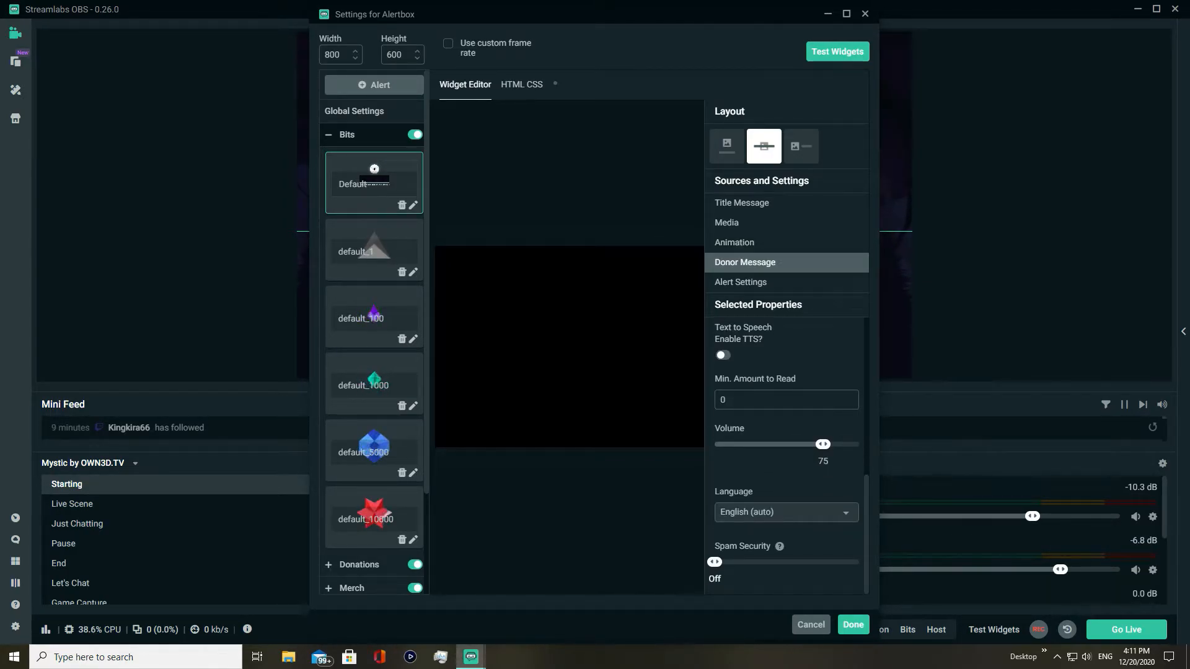
scroll(786, 456, up, 5)
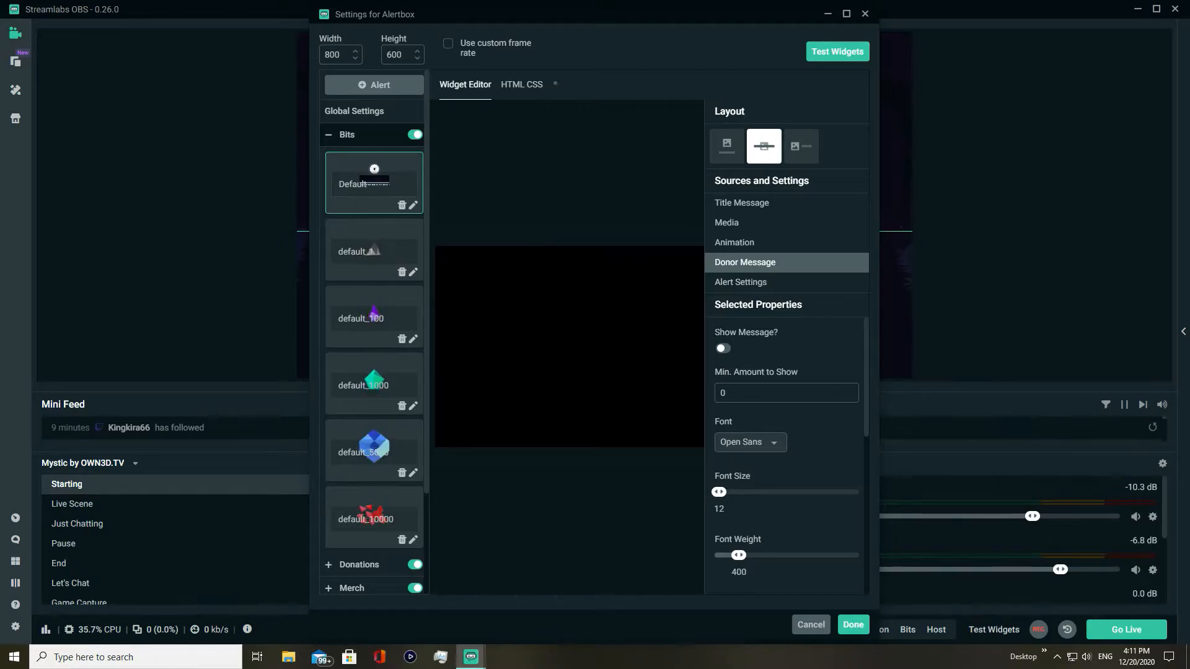
click(723, 348)
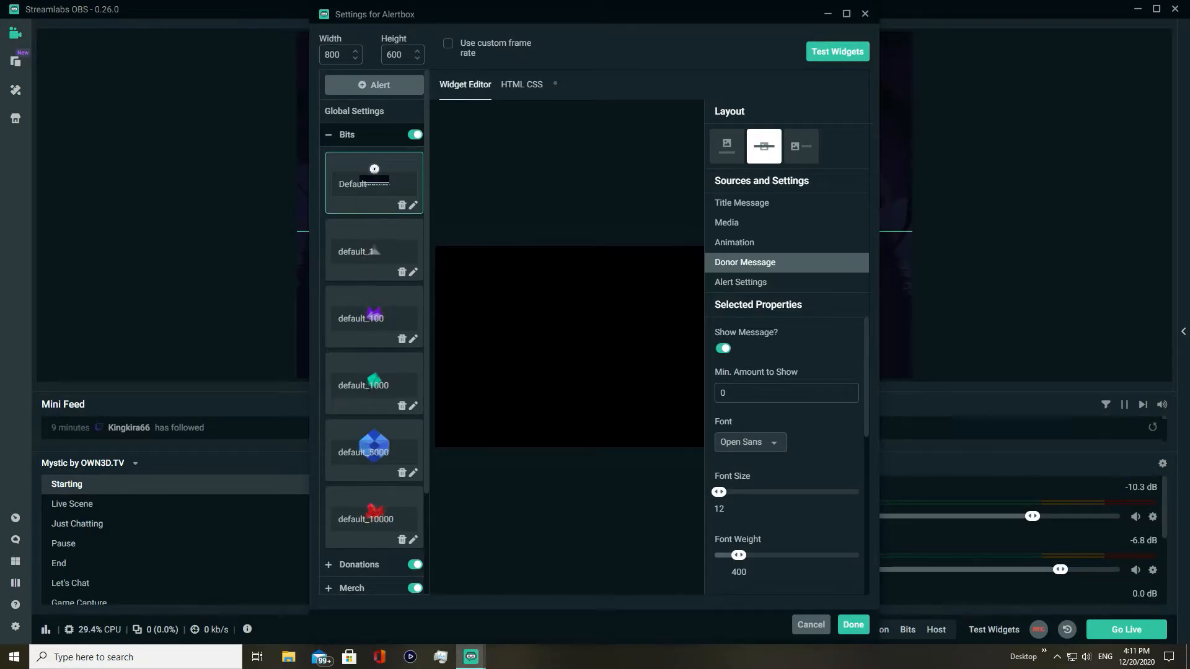
click(723, 348)
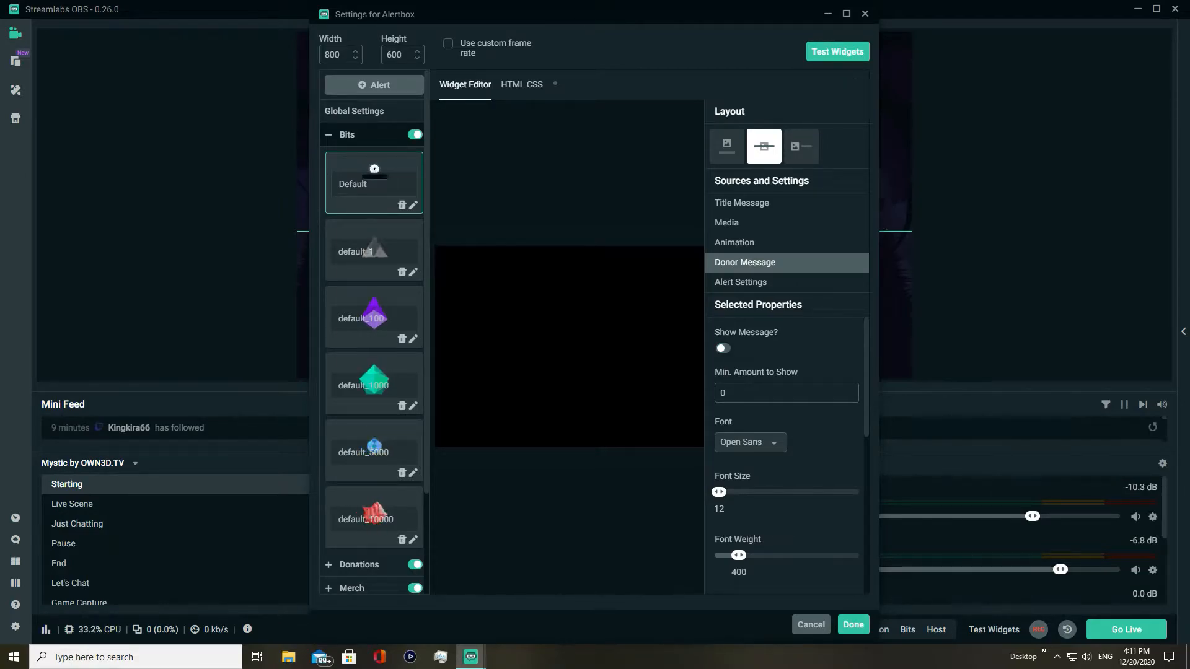
click(722, 349)
click(723, 349)
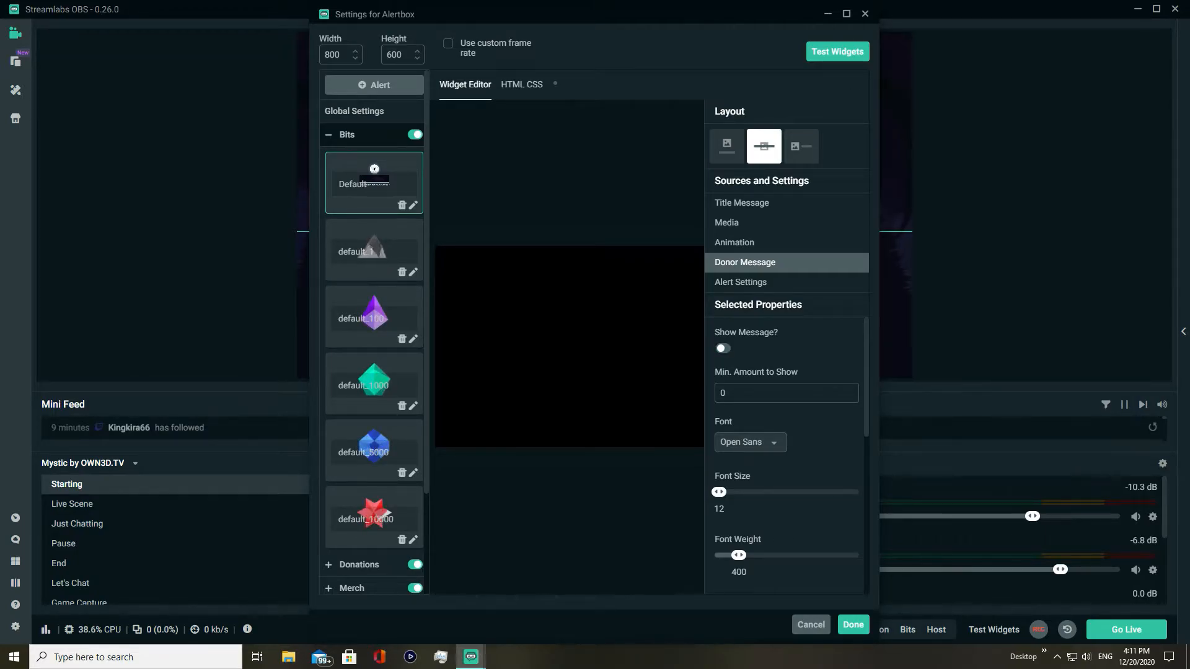
scroll(786, 456, down, 8)
scroll(786, 456, up, 7)
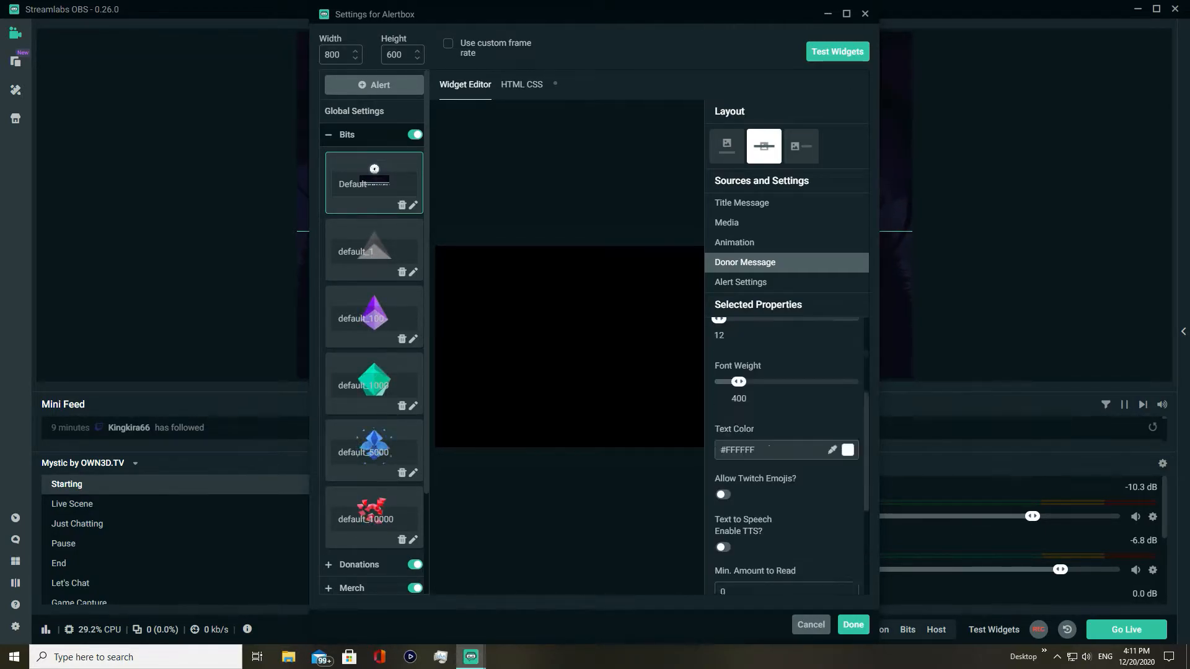
Examine the Bits alert's Alert Settings, focusing on the minimum amount to trigger the alert
click(741, 283)
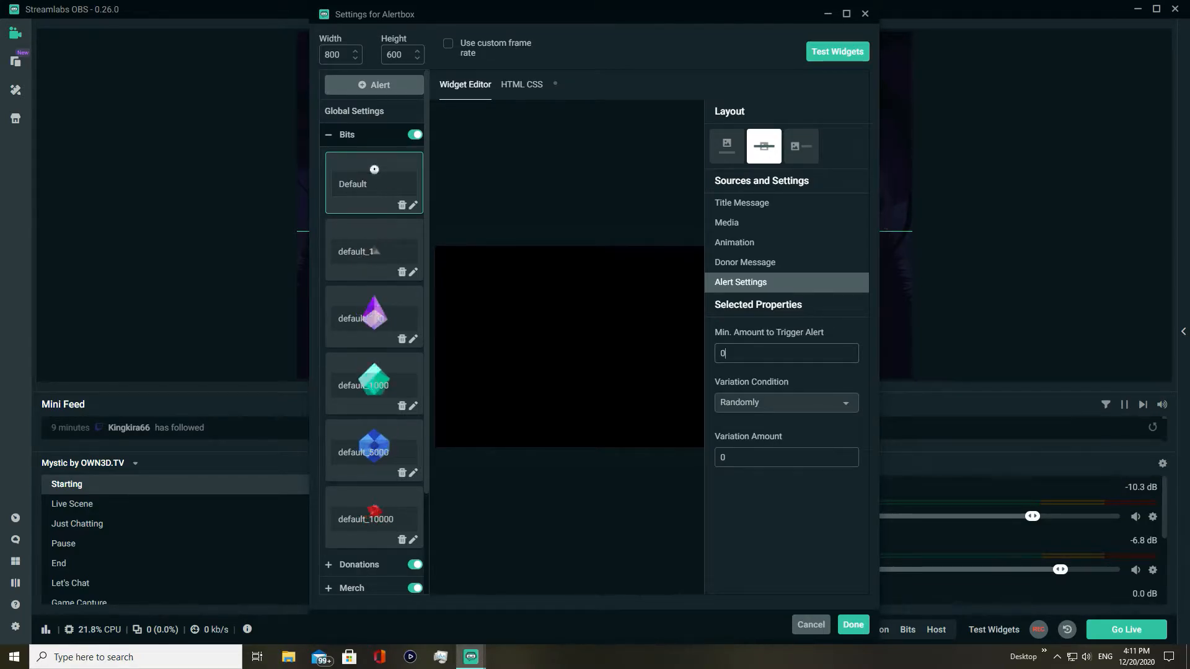
key(ctrl+a)
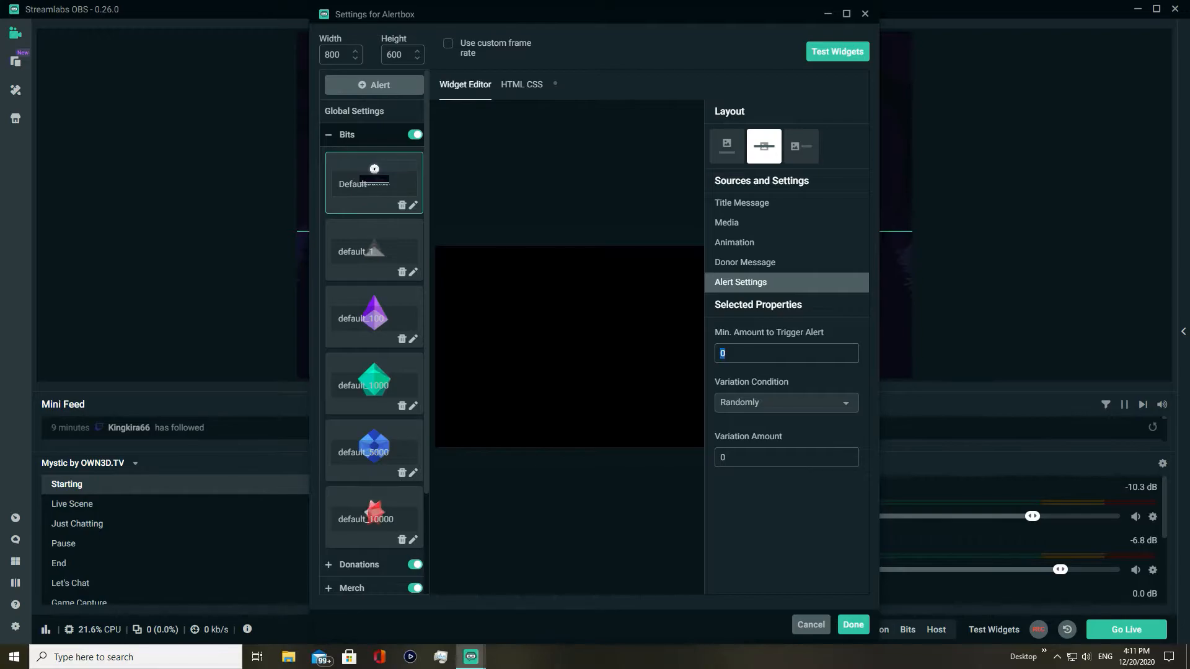
click(726, 353)
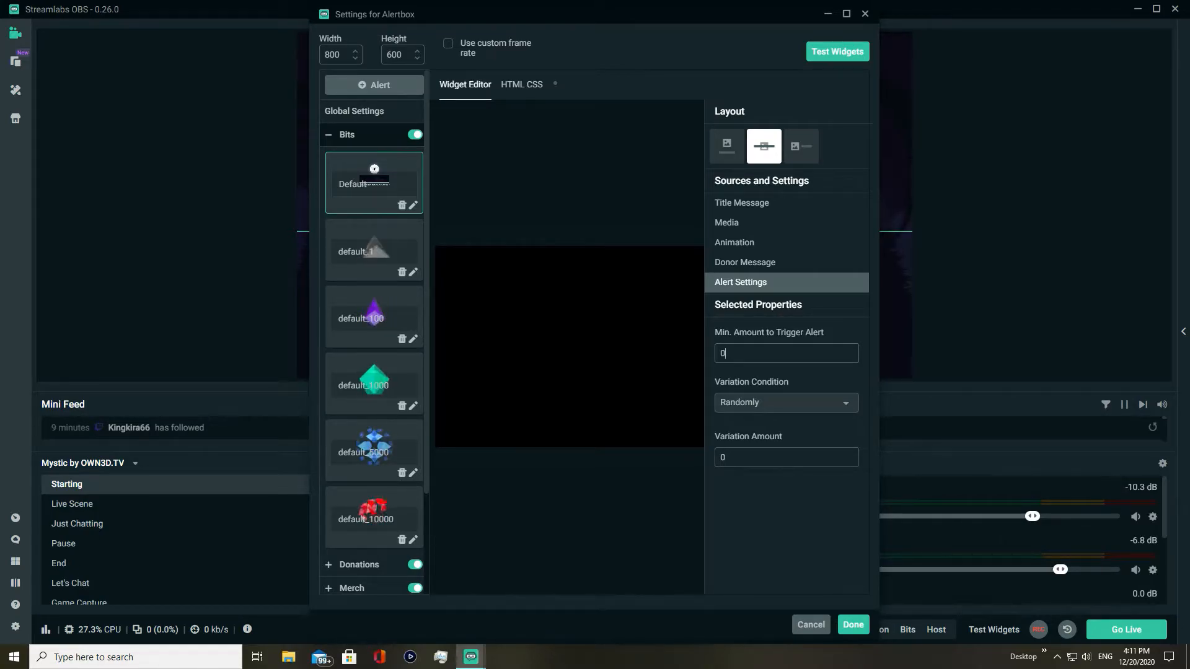
click(727, 353)
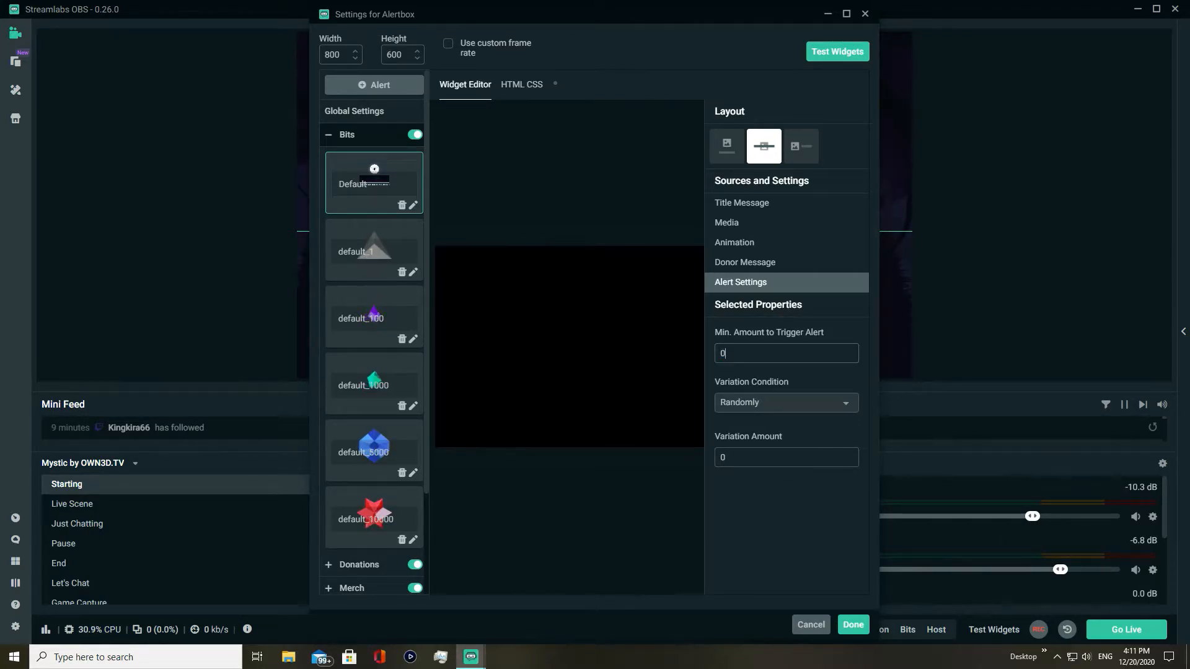
Review the Bits alert's Variation Condition options and keep it on Randomly
click(786, 403)
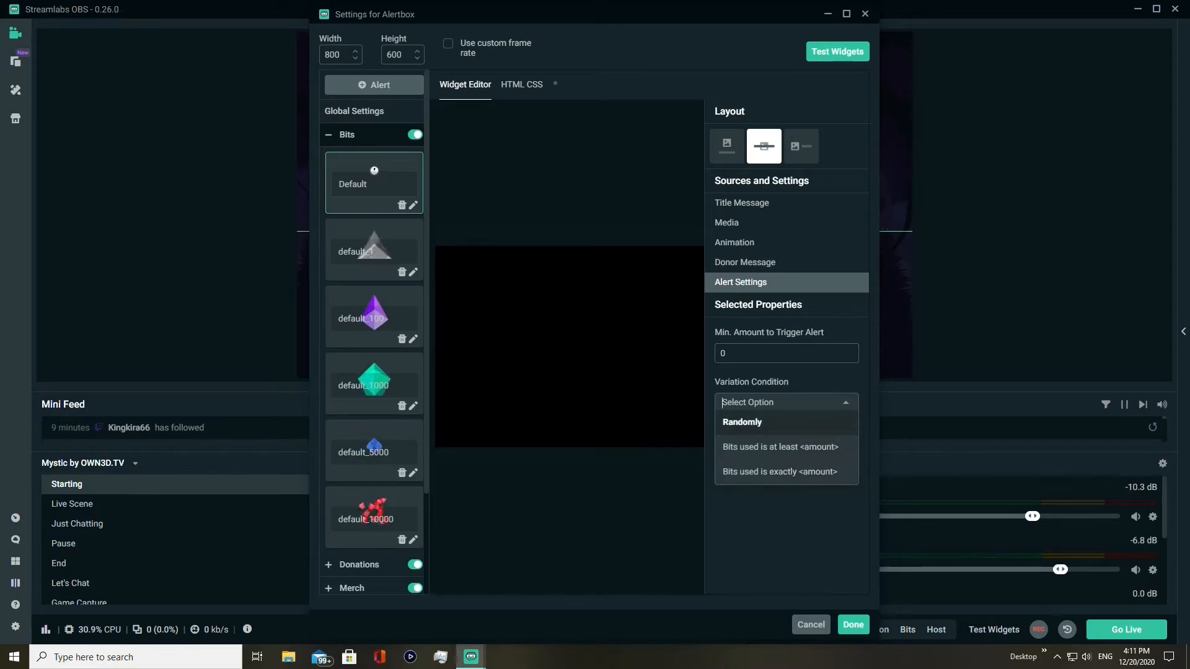
click(742, 422)
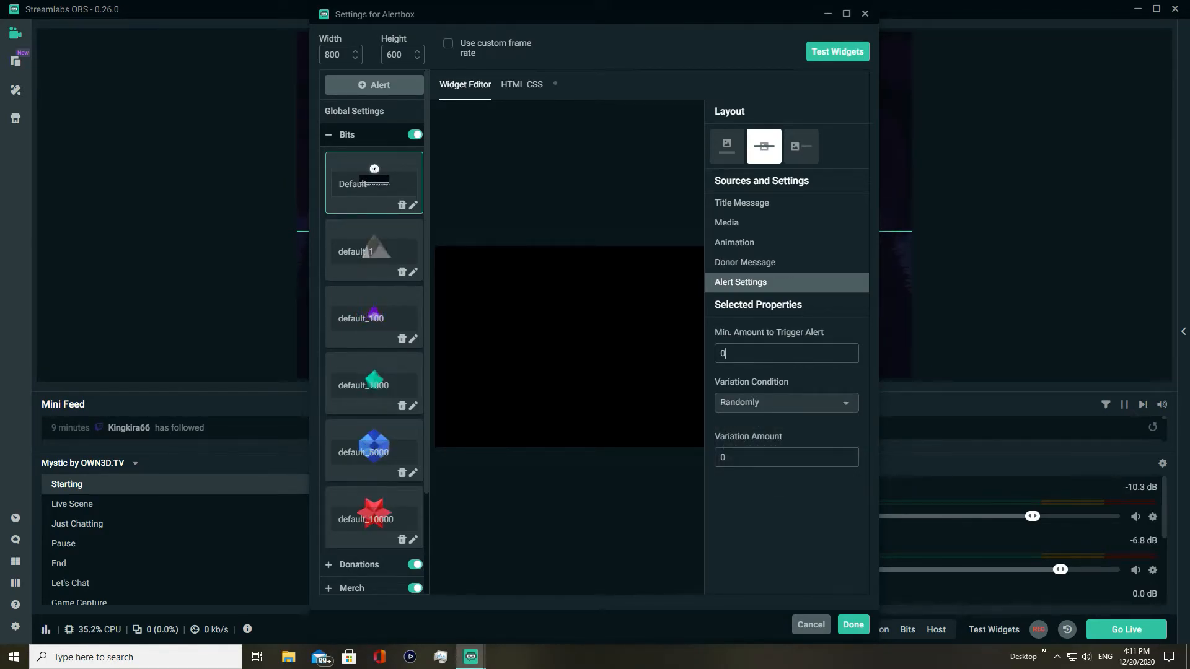
click(786, 403)
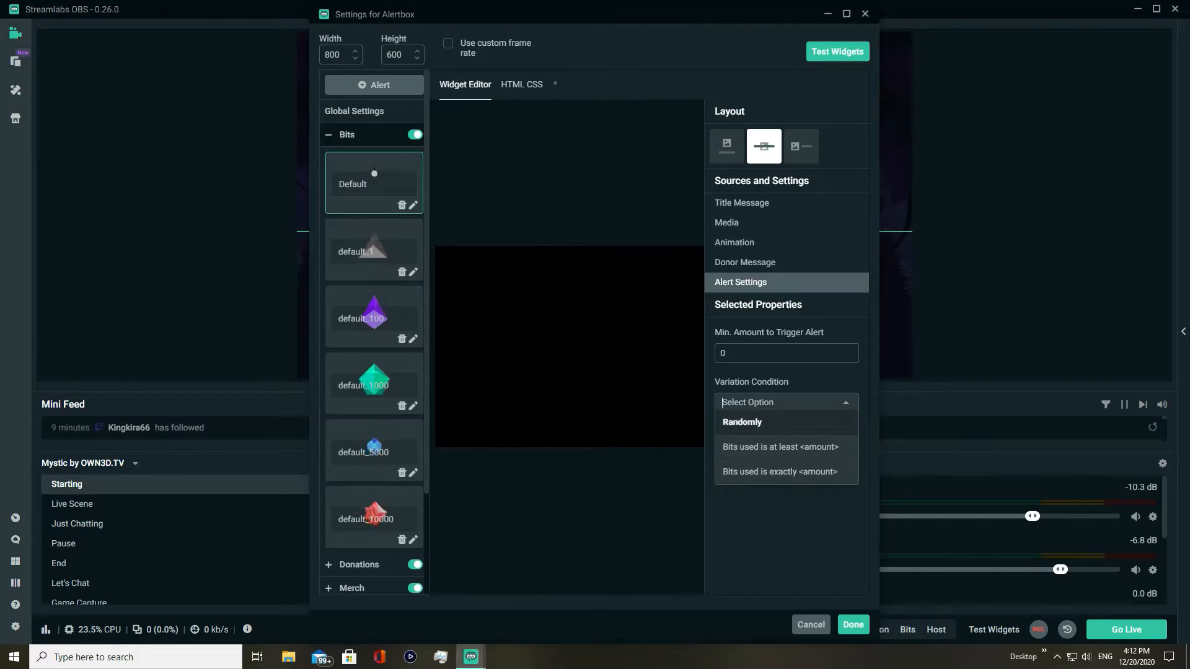
click(741, 422)
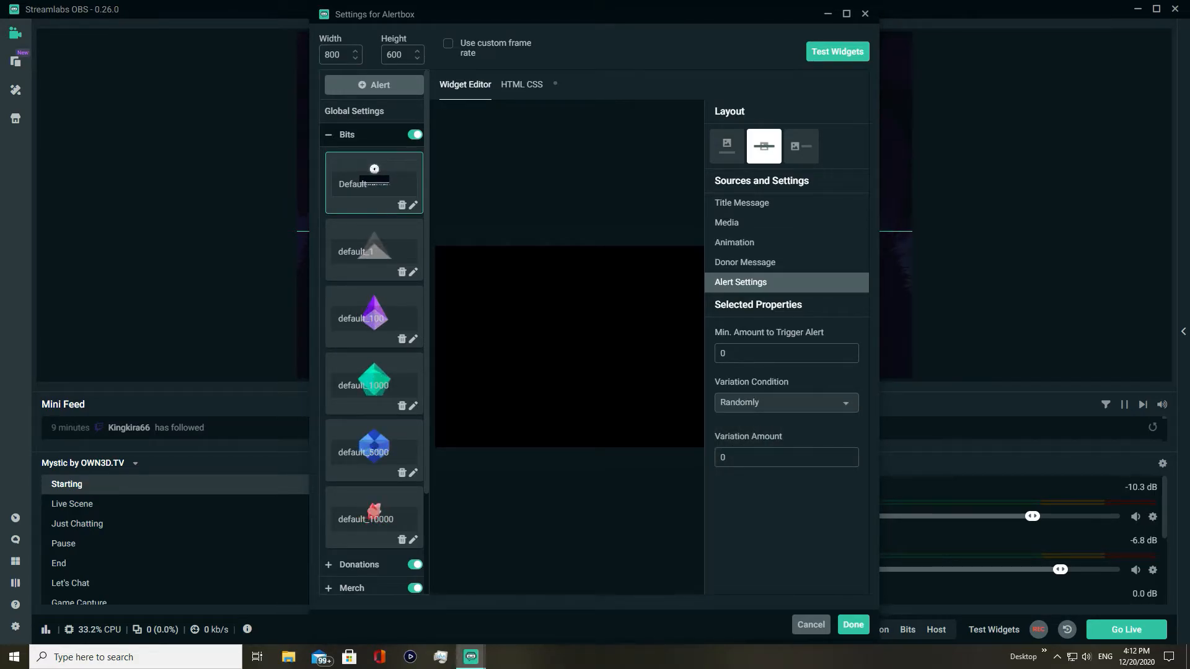
click(786, 402)
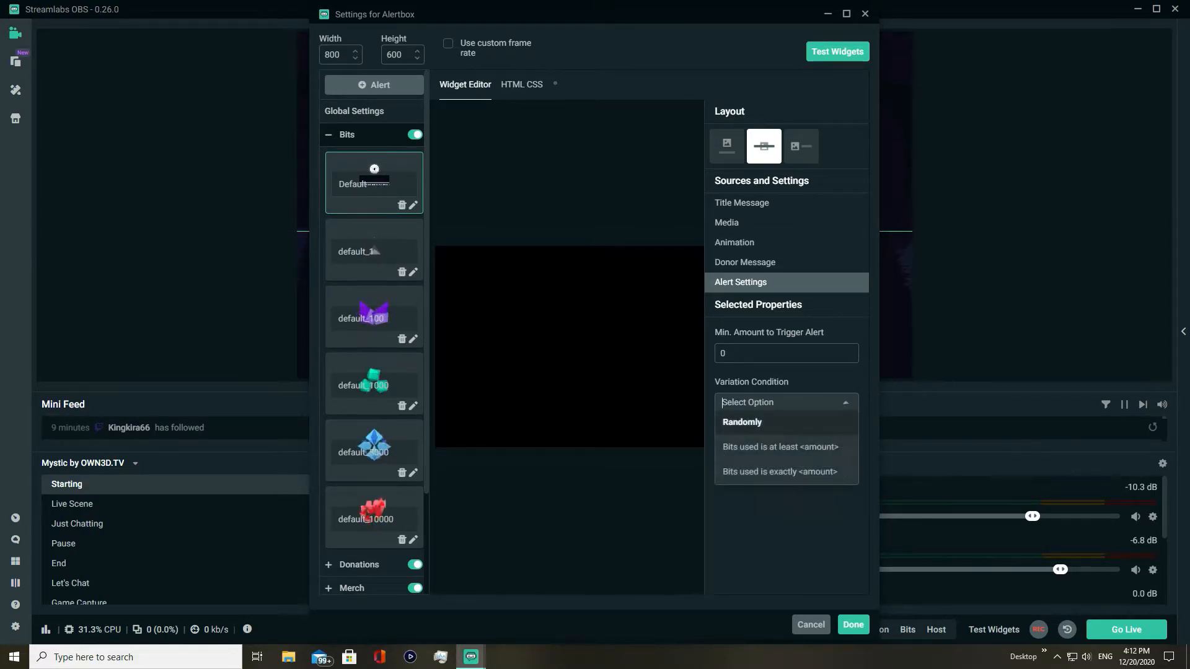
click(742, 422)
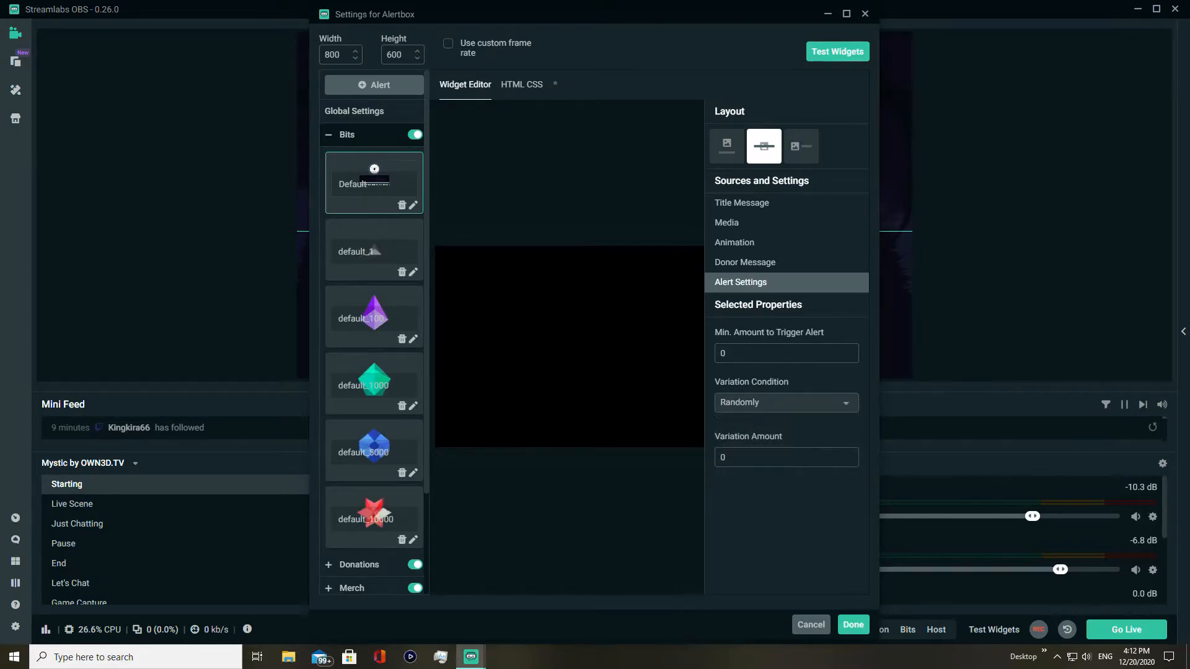
Turn off the Merch and Cloudbot Store alerts, leaving the other alert types enabled
click(354, 111)
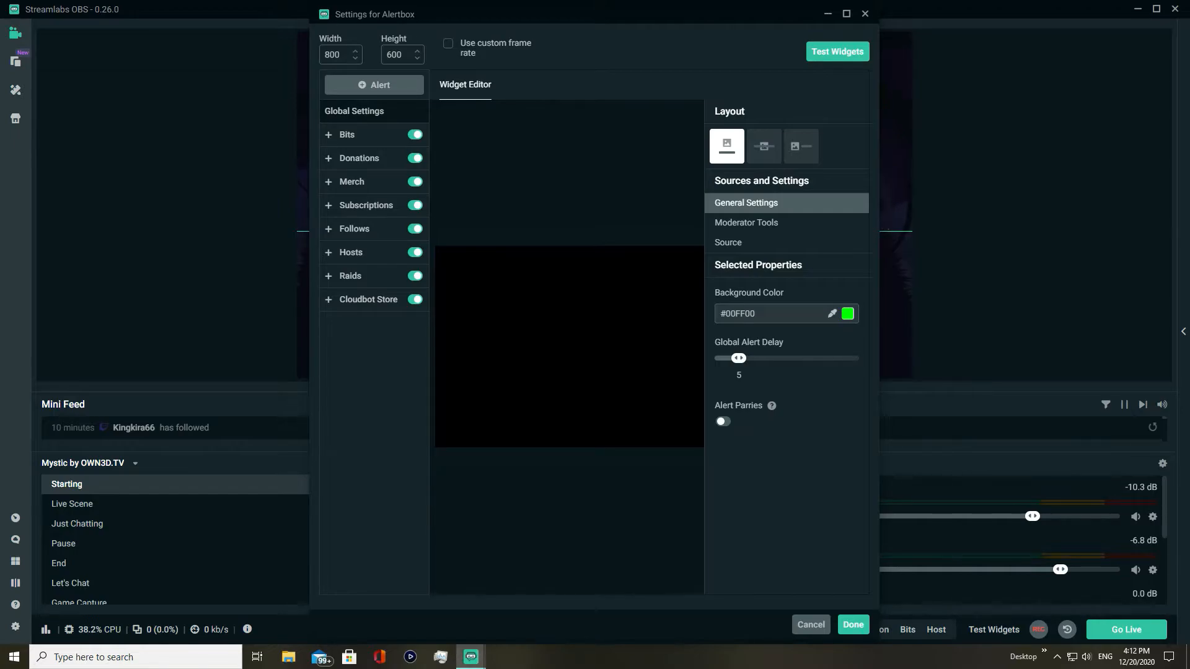
click(358, 159)
click(355, 111)
click(350, 276)
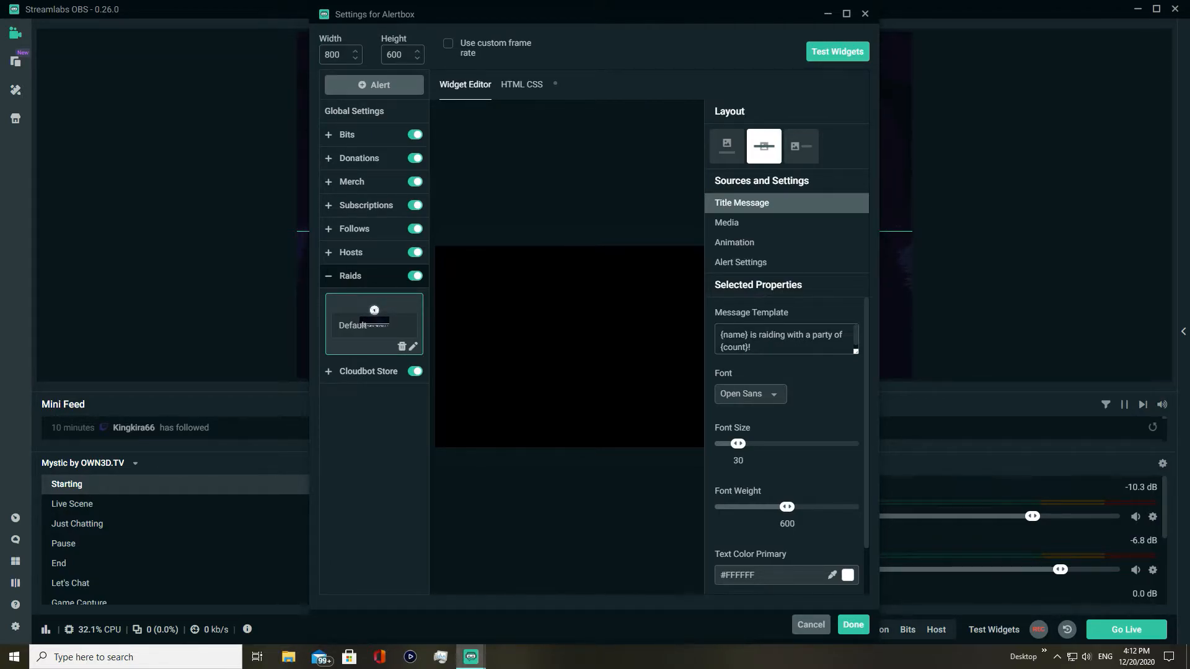
click(416, 276)
click(415, 372)
Examine the default Subscriptions alert's Title Message, Resub Message, Media and Animation settings
click(366, 205)
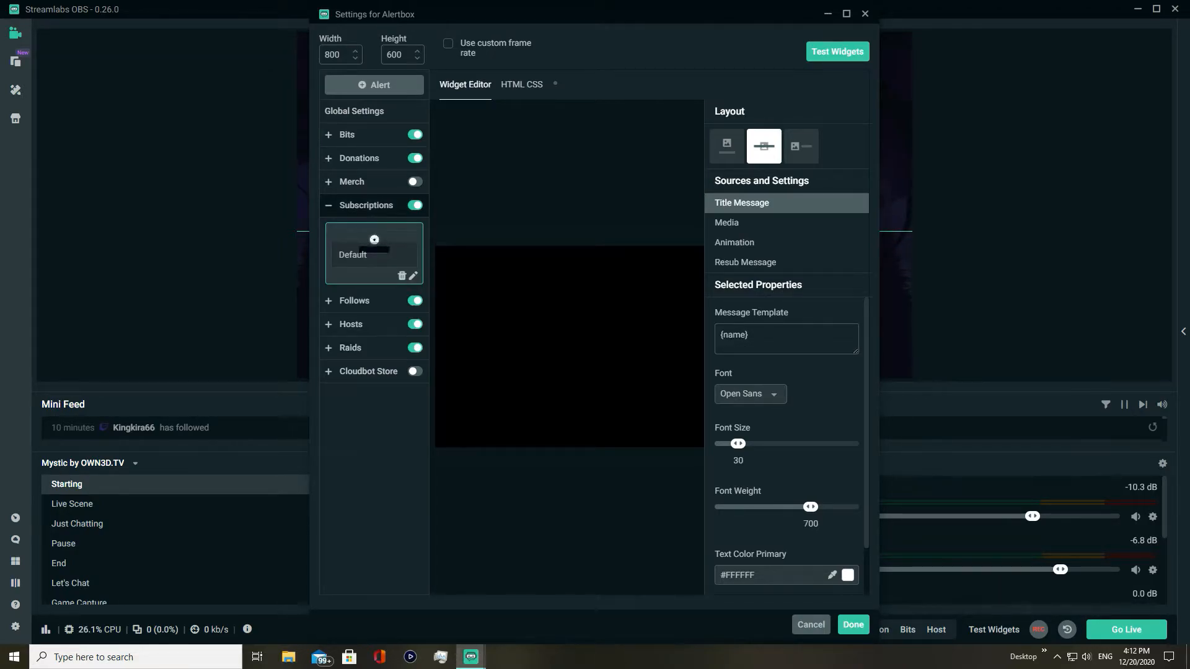
scroll(786, 447, down, 1)
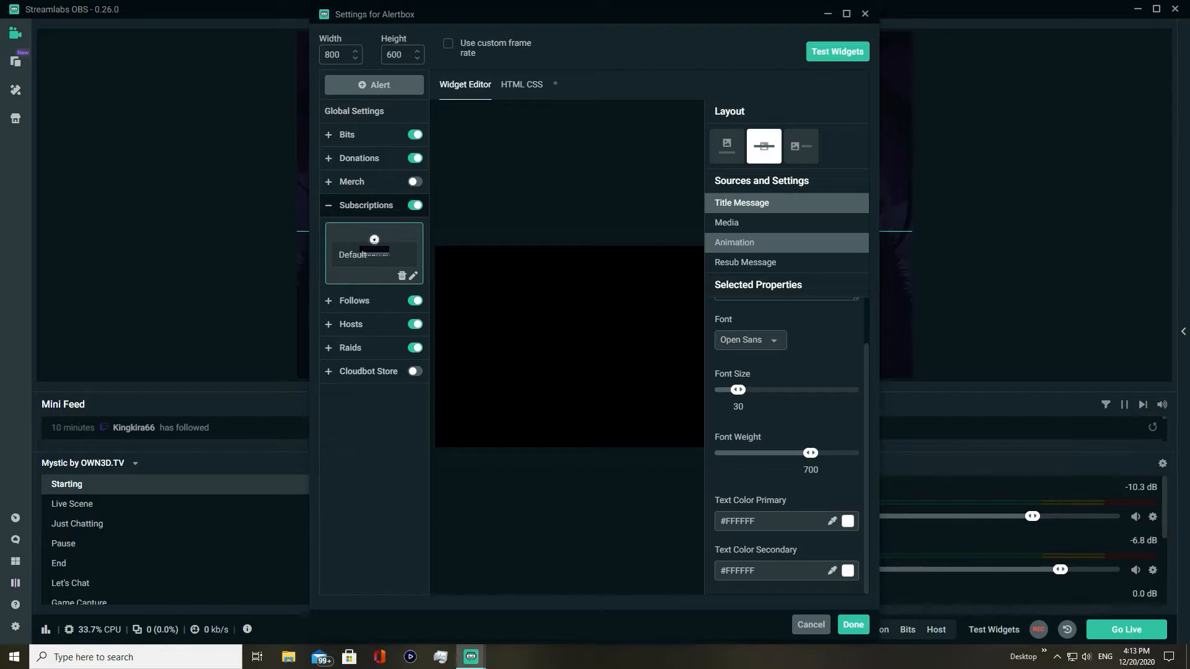
click(745, 262)
scroll(785, 446, down, 5)
scroll(786, 446, up, 5)
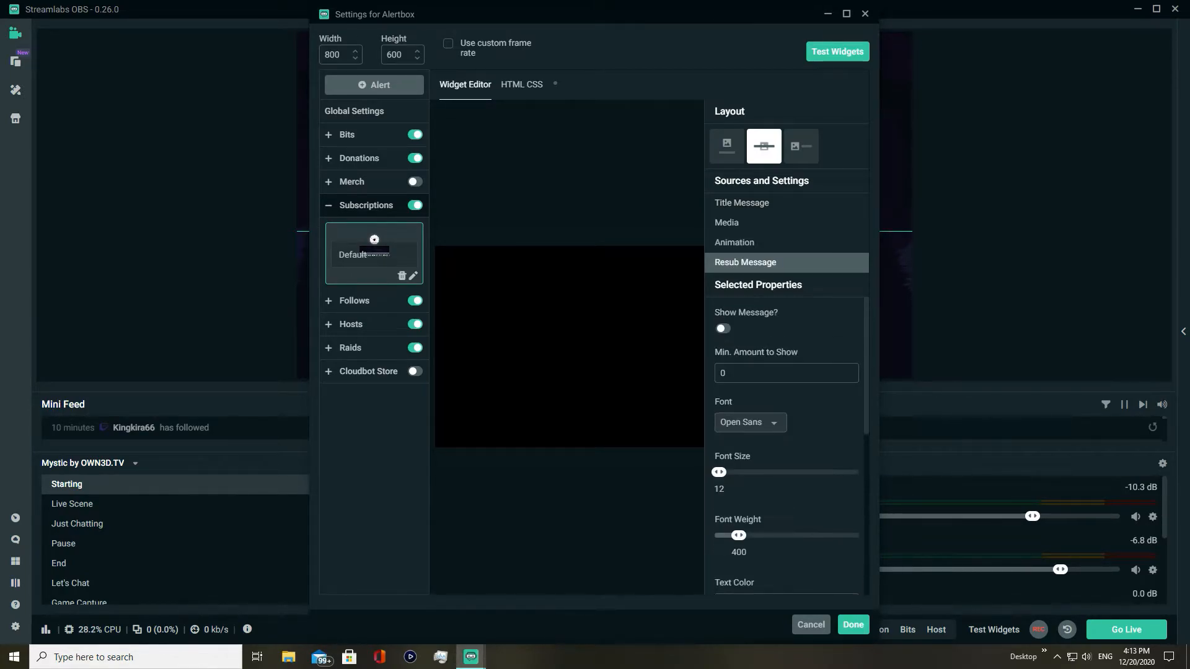
click(742, 203)
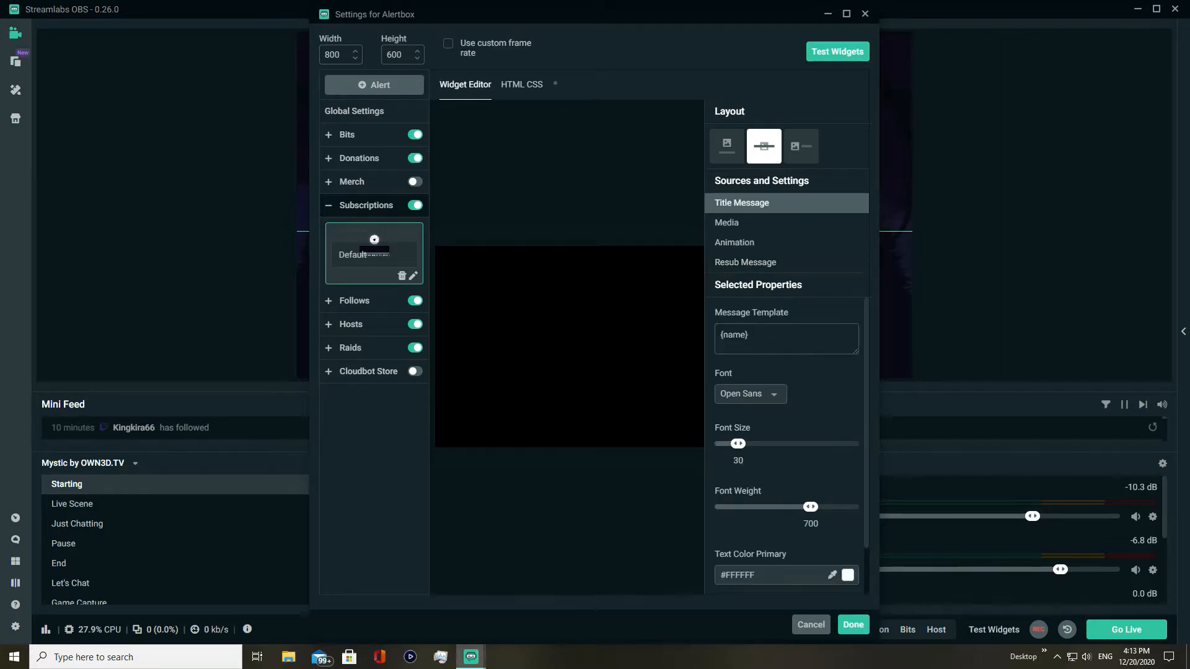
scroll(786, 446, down, 1)
scroll(785, 447, up, 1)
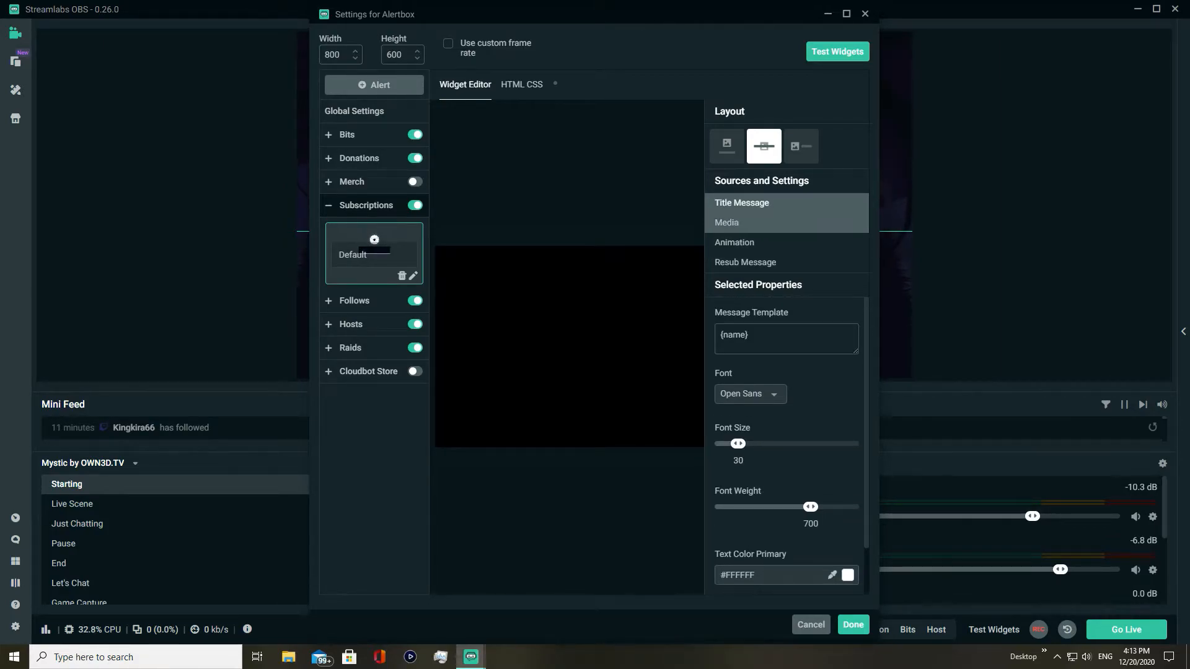
click(726, 223)
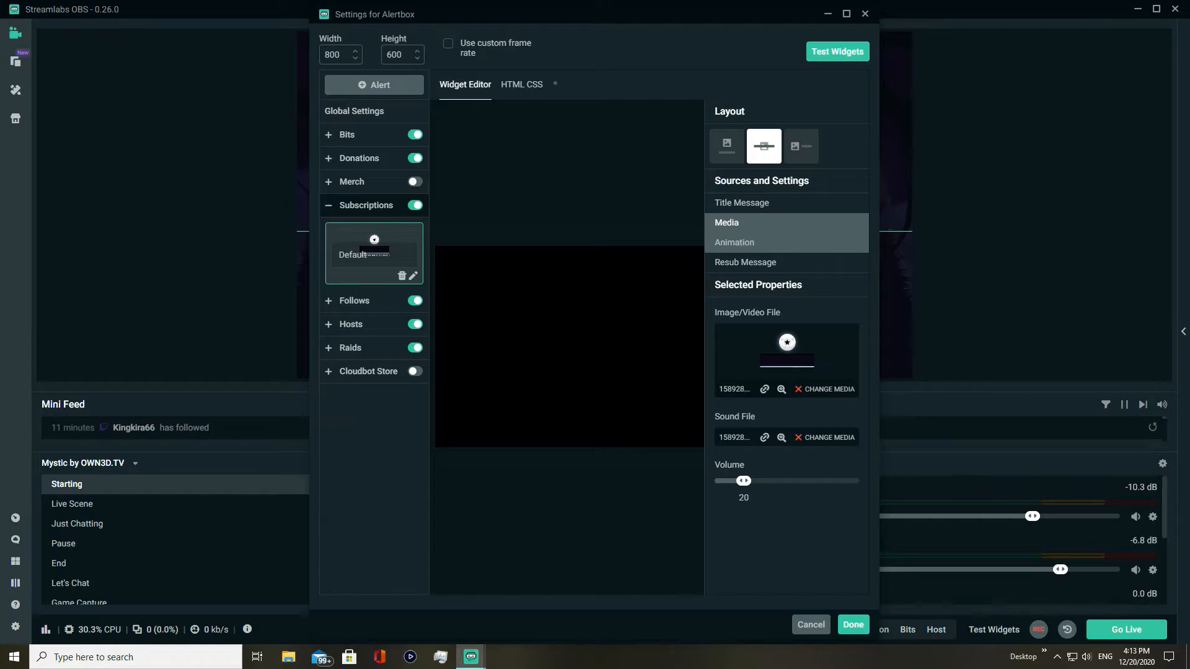
click(735, 242)
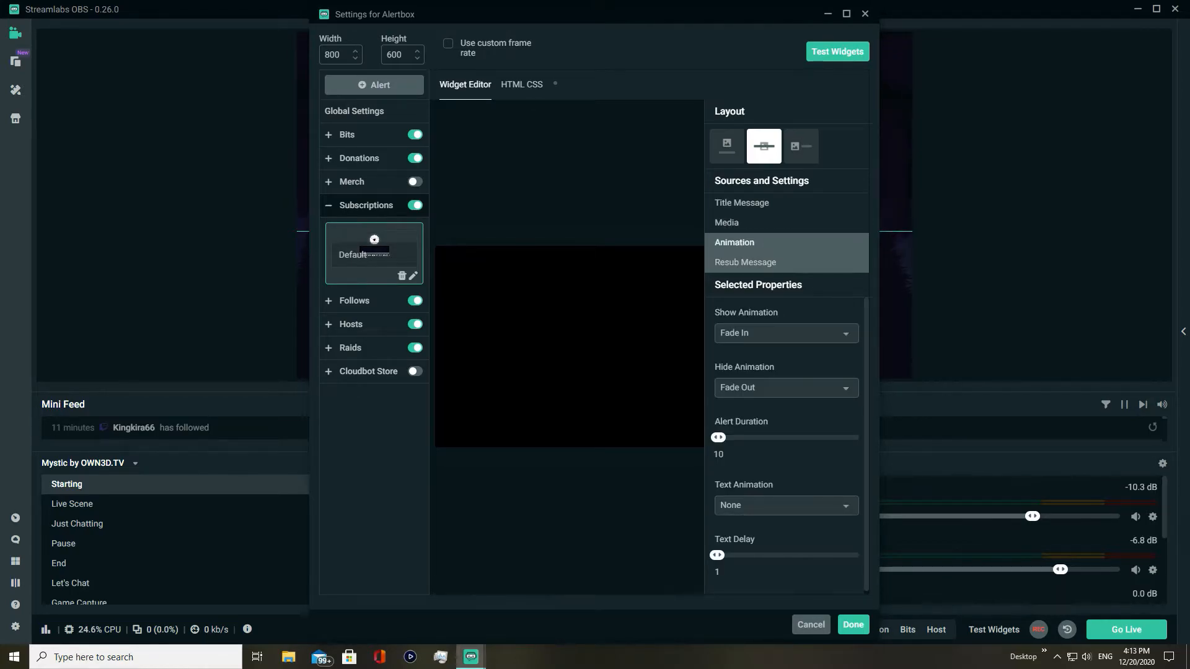
click(727, 223)
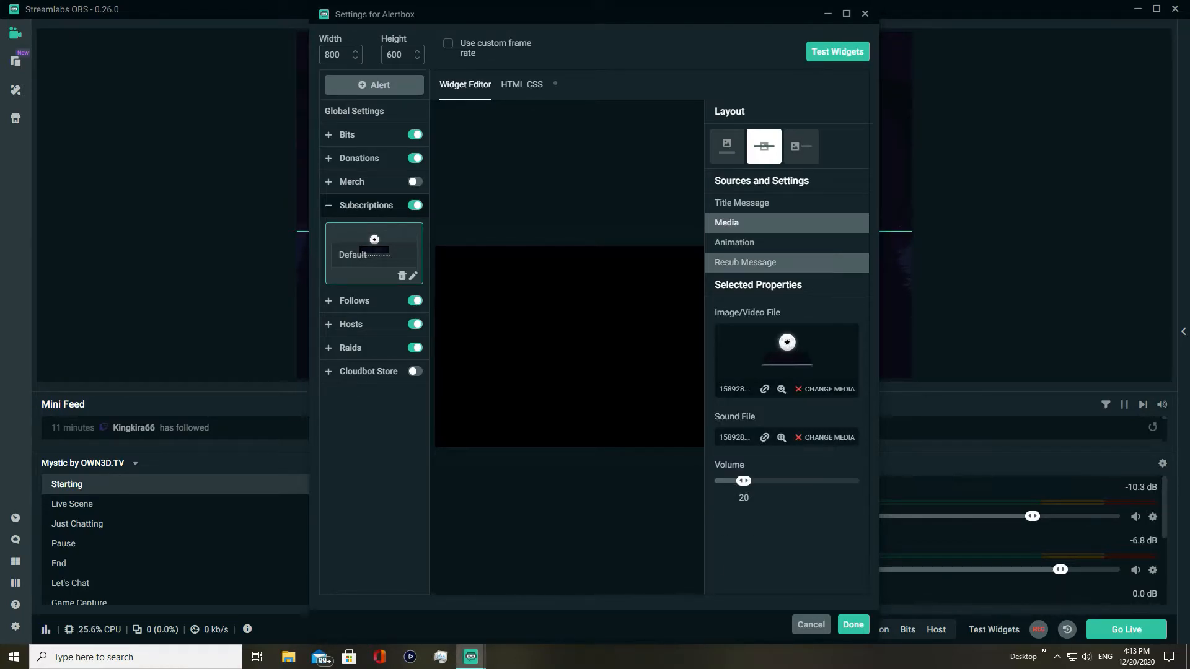
Review the Subscriptions alert's Resub Message options, including the minimum amount to show and text to speech, and return to its Title Message
click(745, 263)
scroll(786, 434, down, 2)
scroll(787, 434, down, 1)
scroll(787, 434, up, 3)
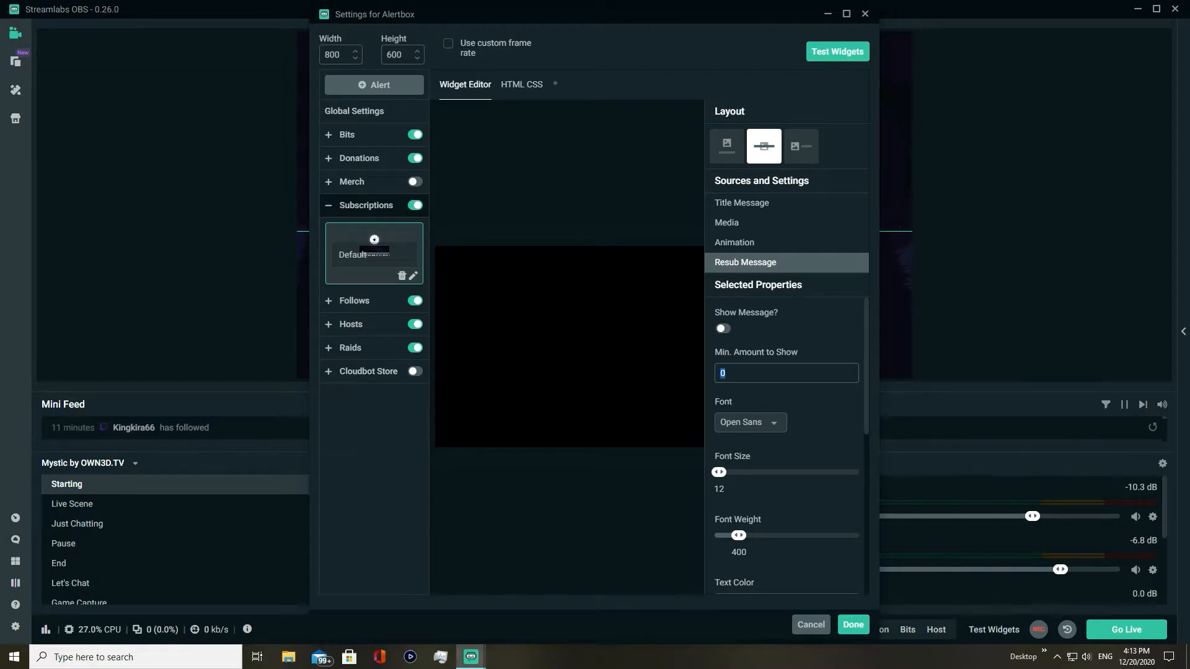
scroll(787, 447, down, 4)
scroll(787, 446, down, 3)
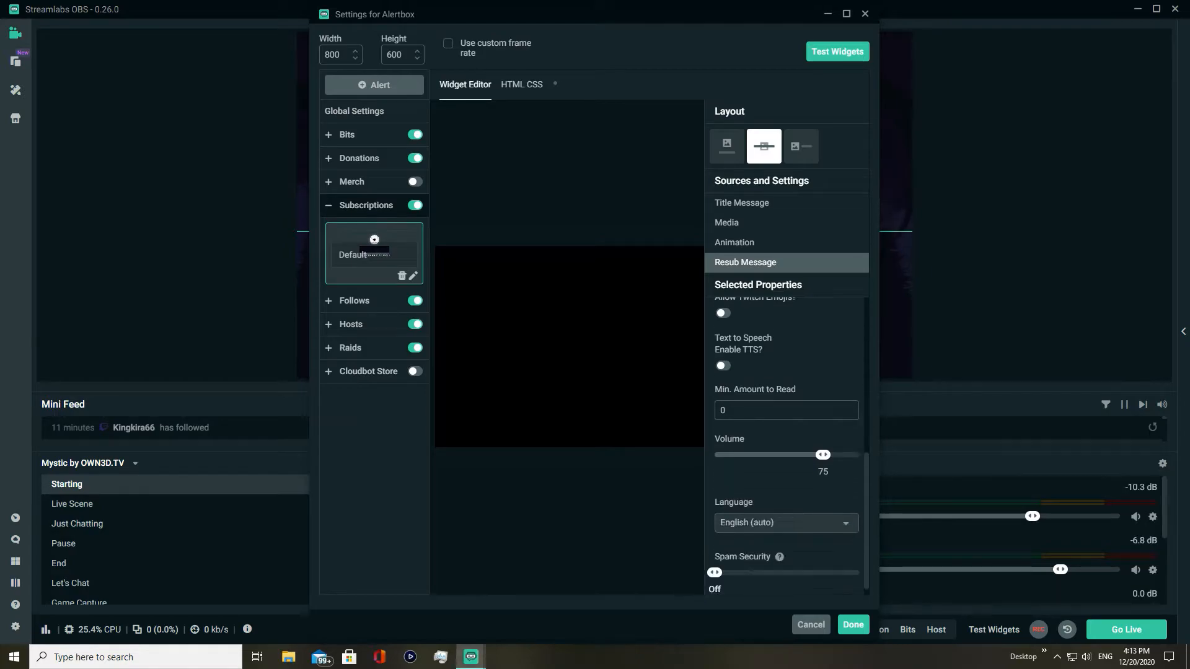
scroll(786, 446, up, 6)
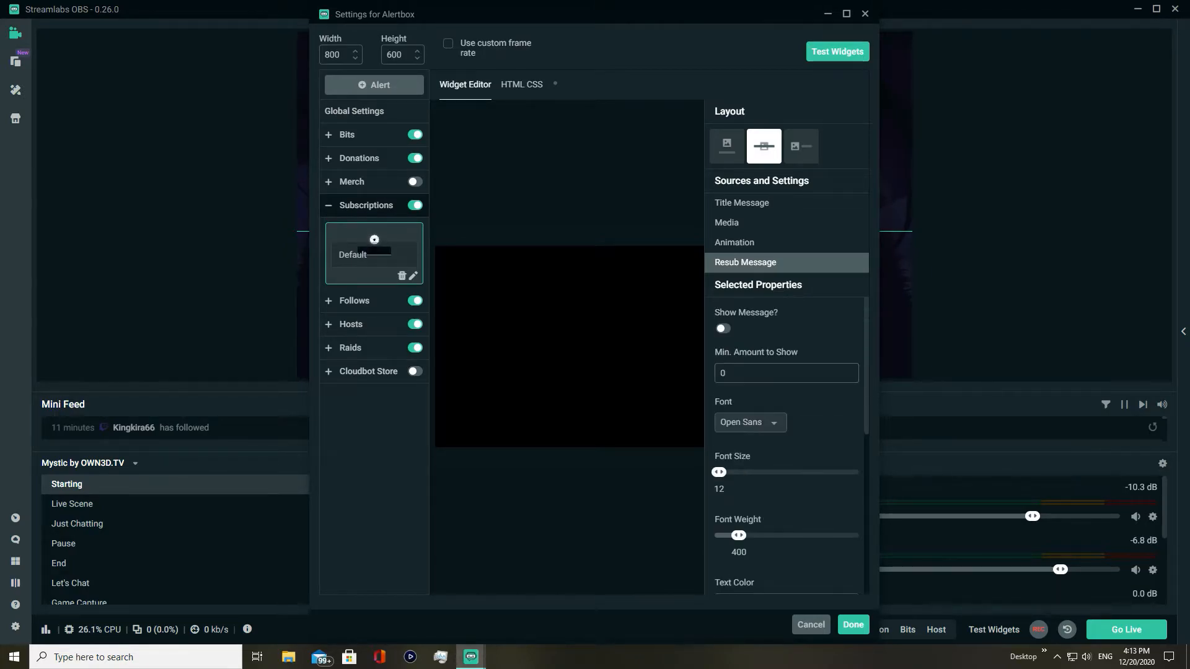
click(734, 242)
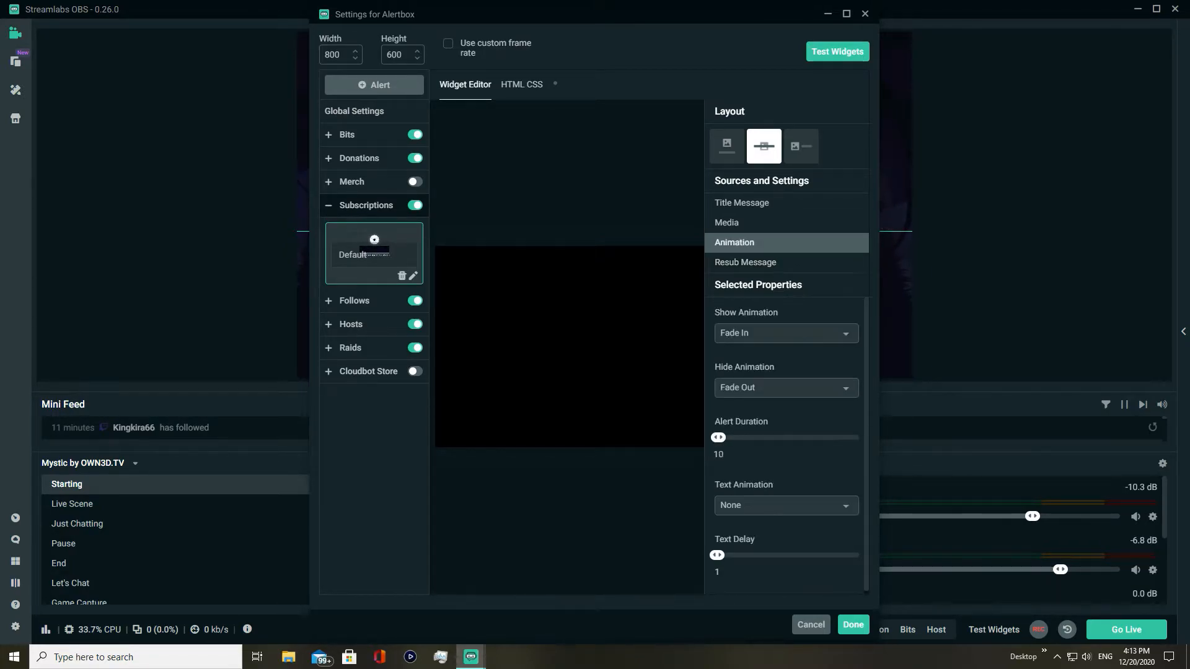
click(727, 223)
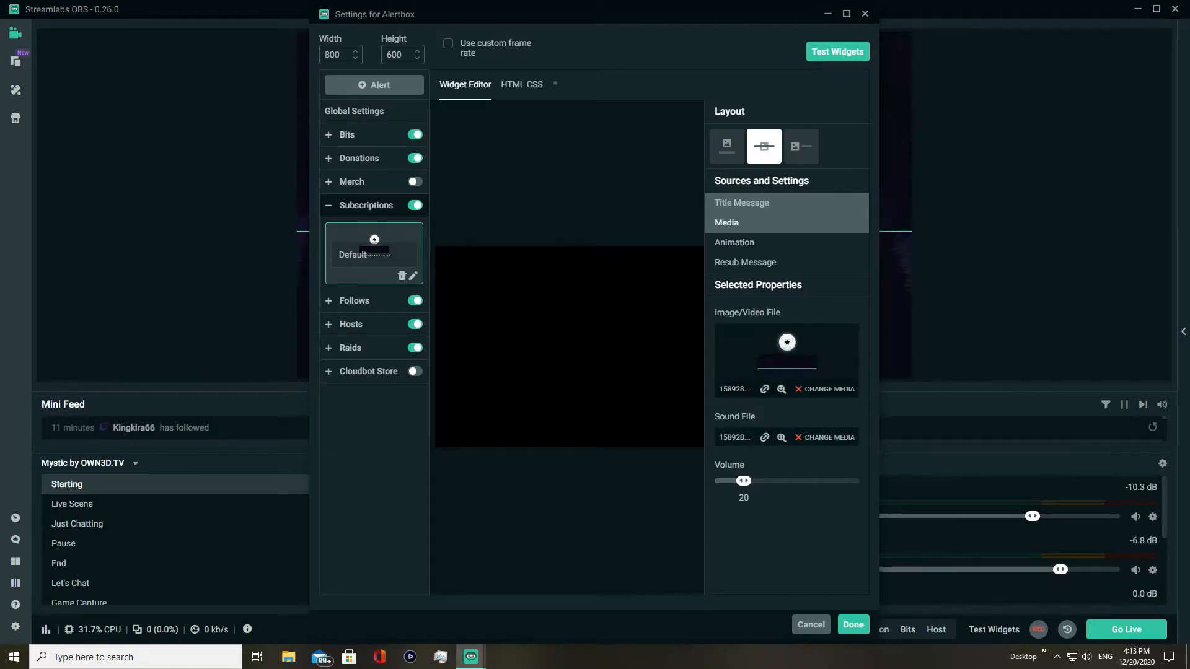
click(742, 203)
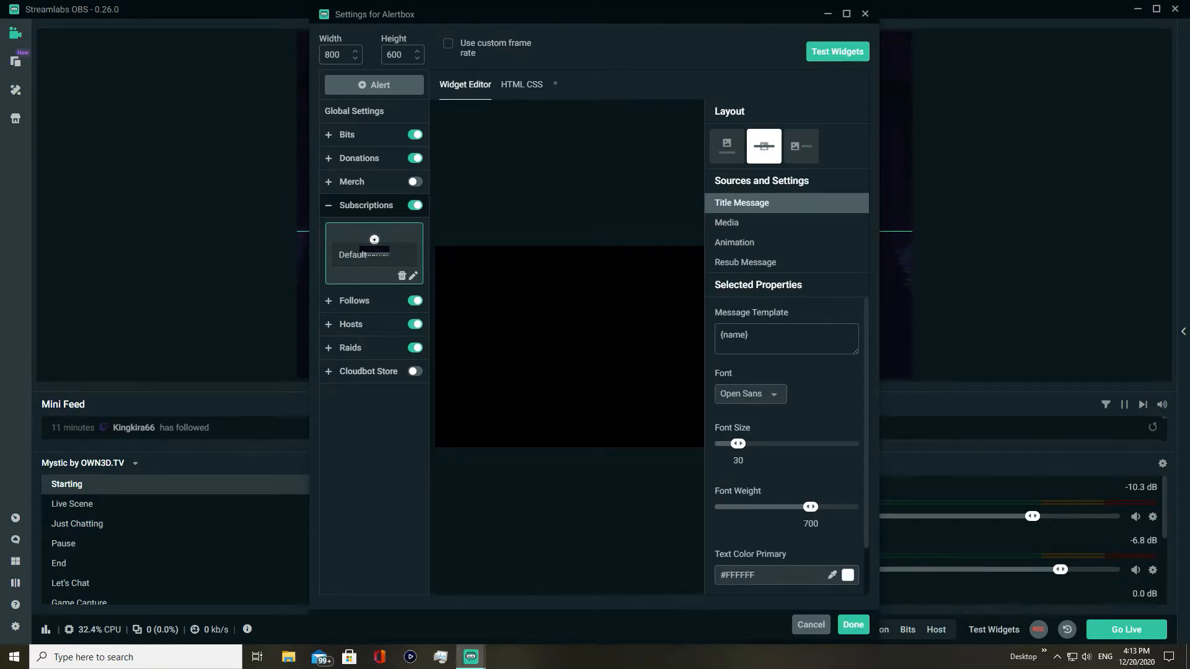
Examine the default Follows alert's Title Message, Animation and Media settings
click(355, 112)
click(353, 229)
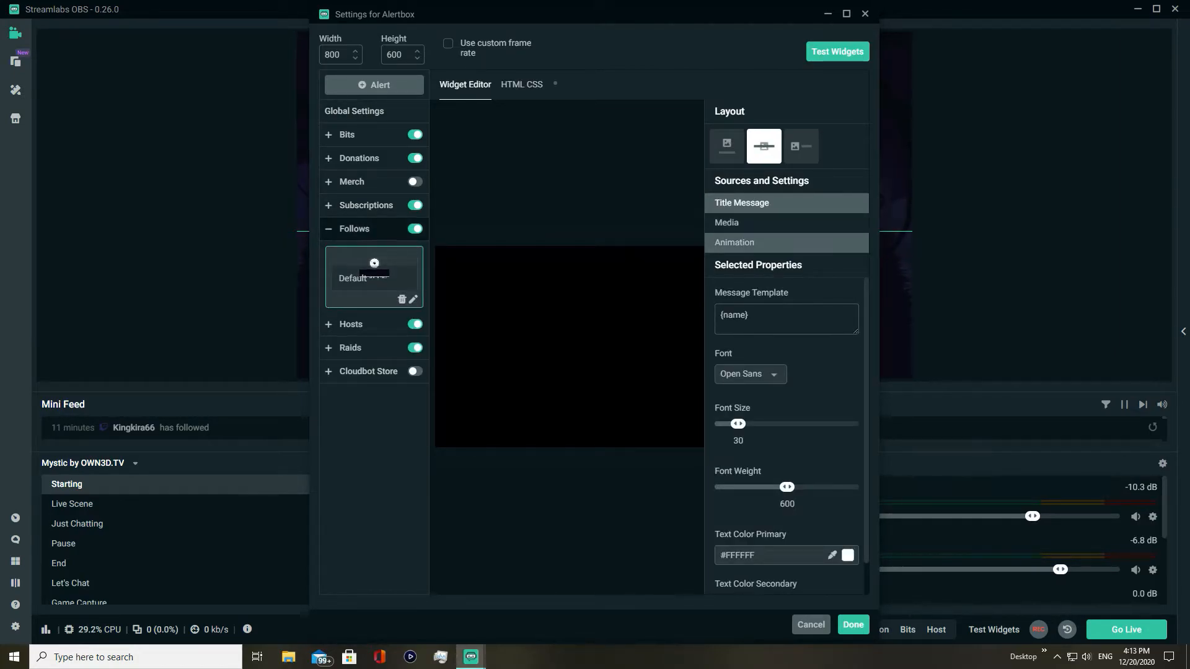
scroll(787, 436, down, 1)
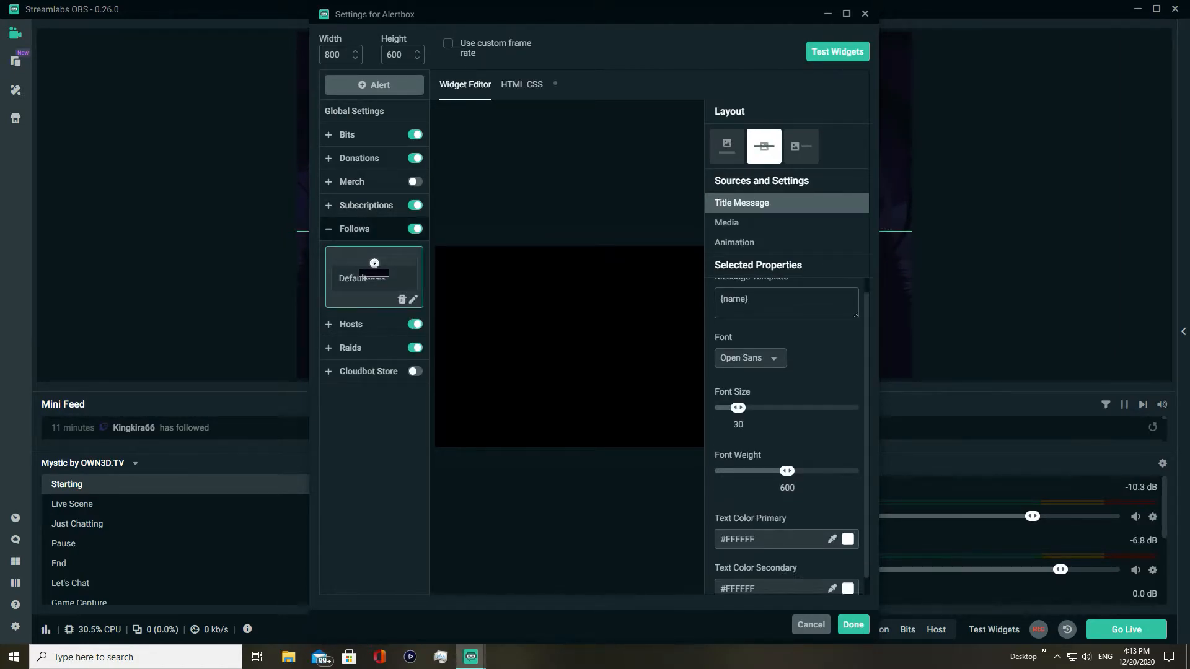
scroll(787, 436, up, 1)
click(735, 242)
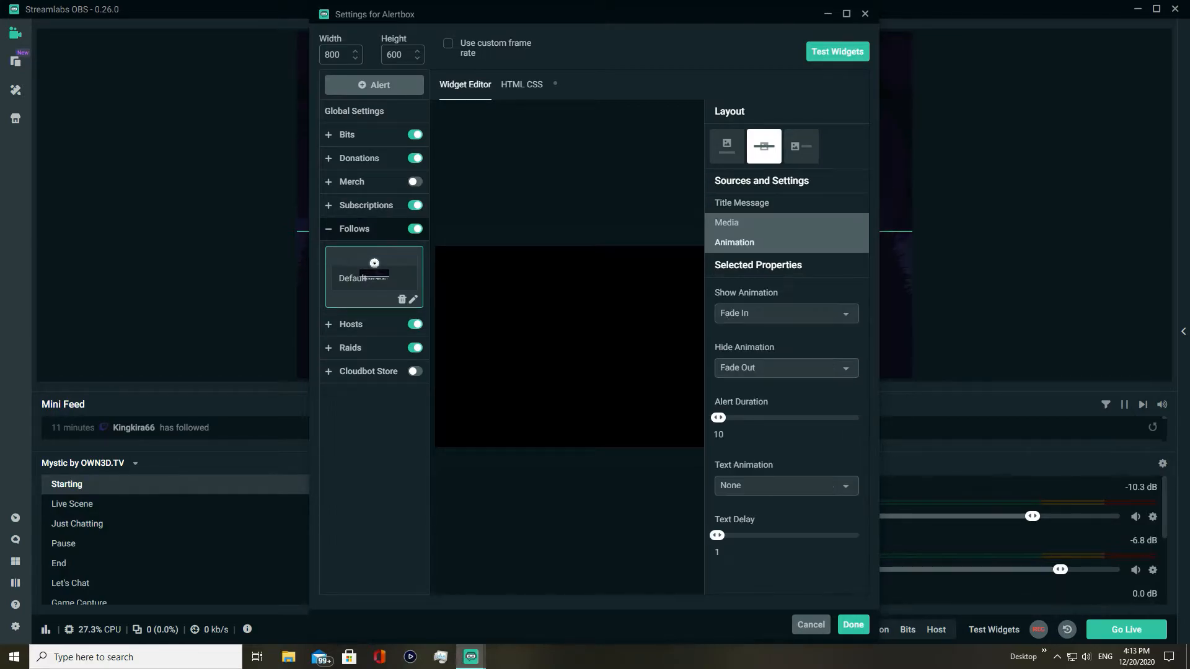
click(727, 223)
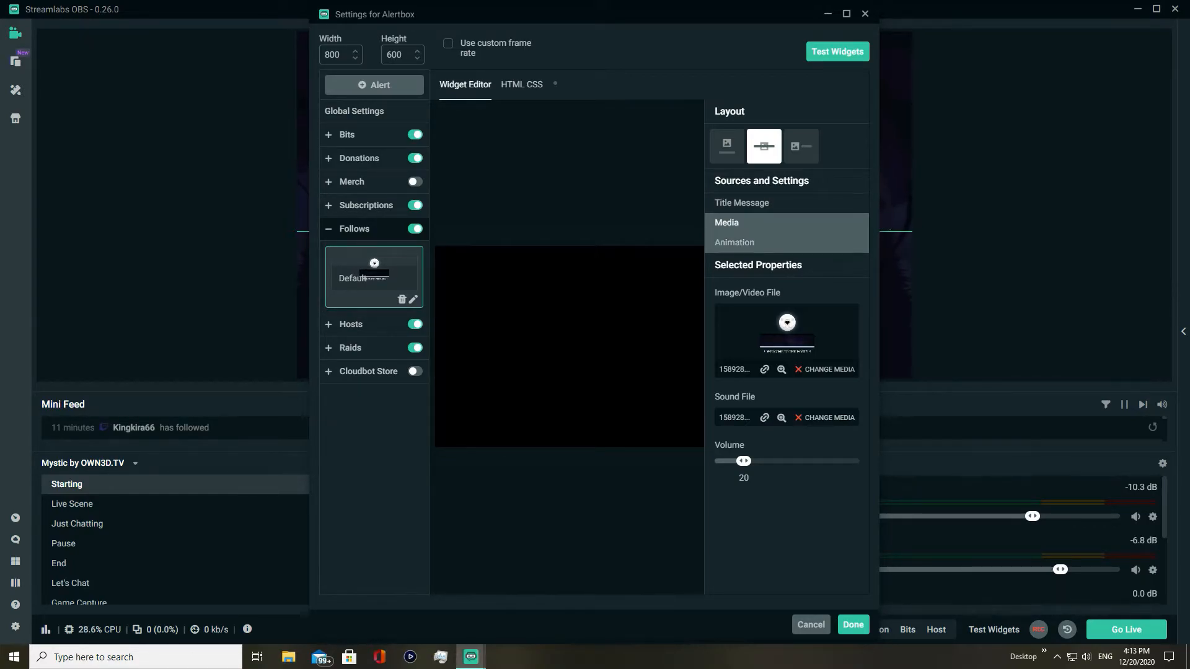
click(734, 242)
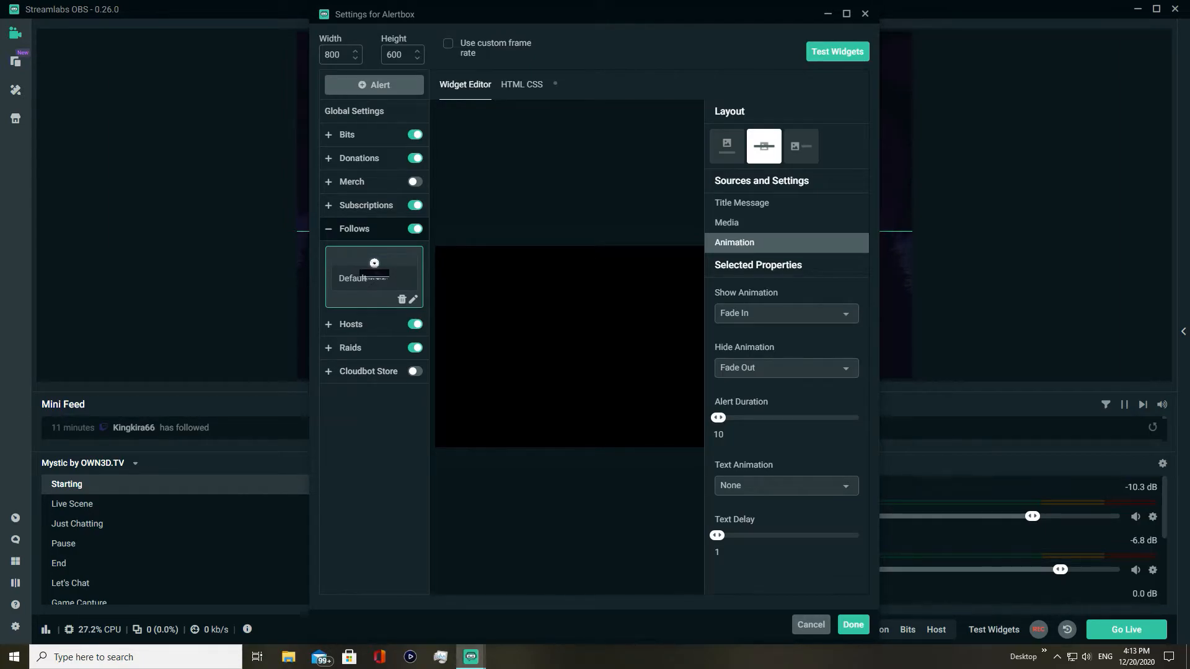
click(742, 203)
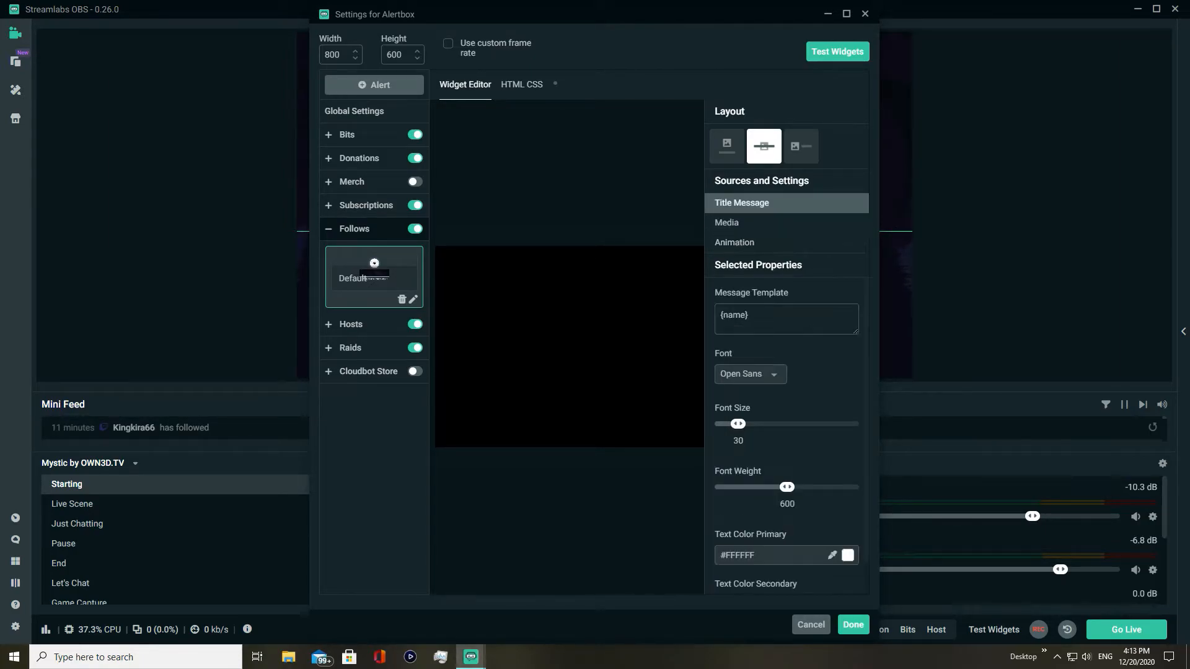
scroll(787, 434, down, 1)
scroll(787, 434, up, 1)
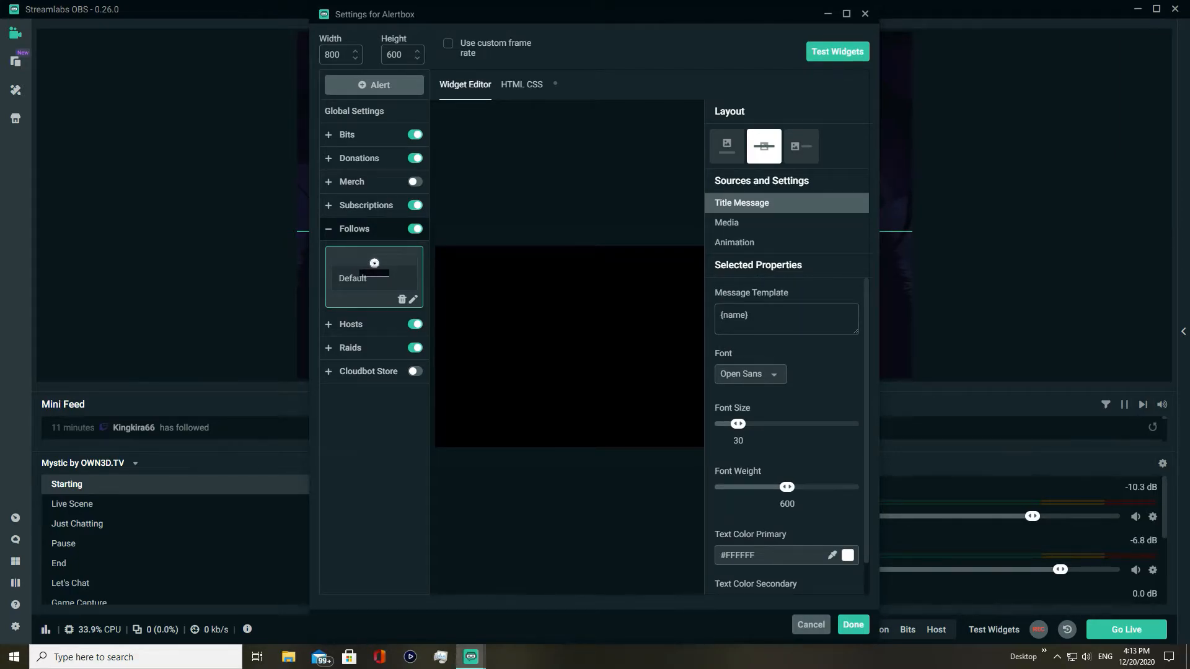
click(355, 111)
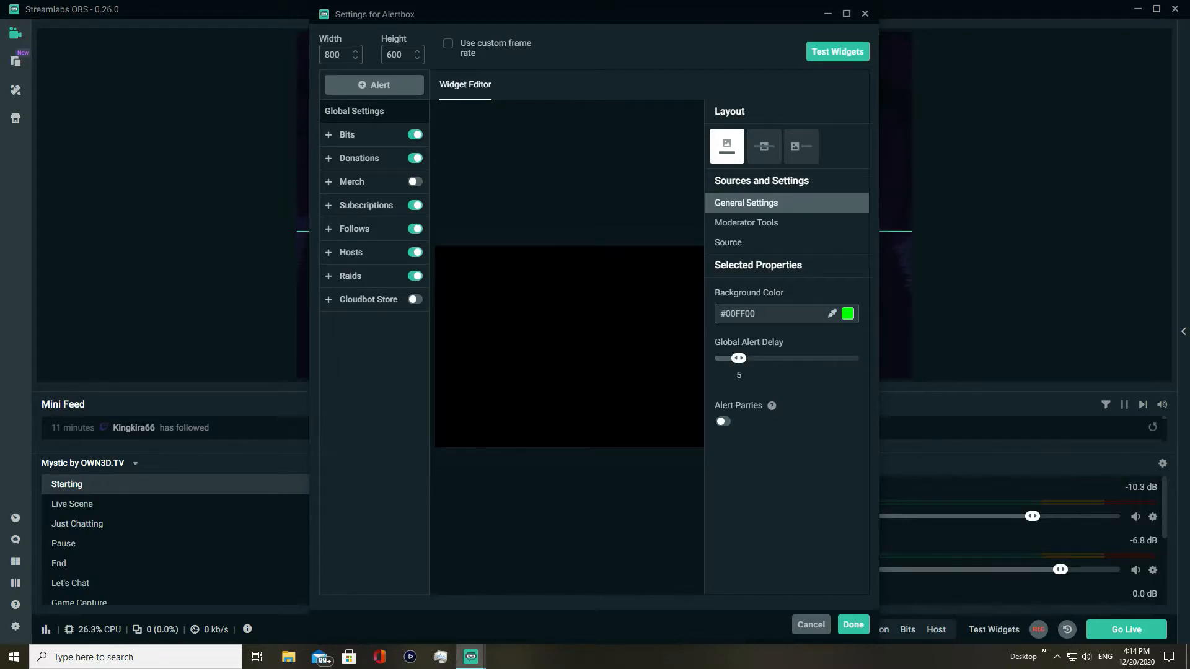
drag(632, 10, 765, 0)
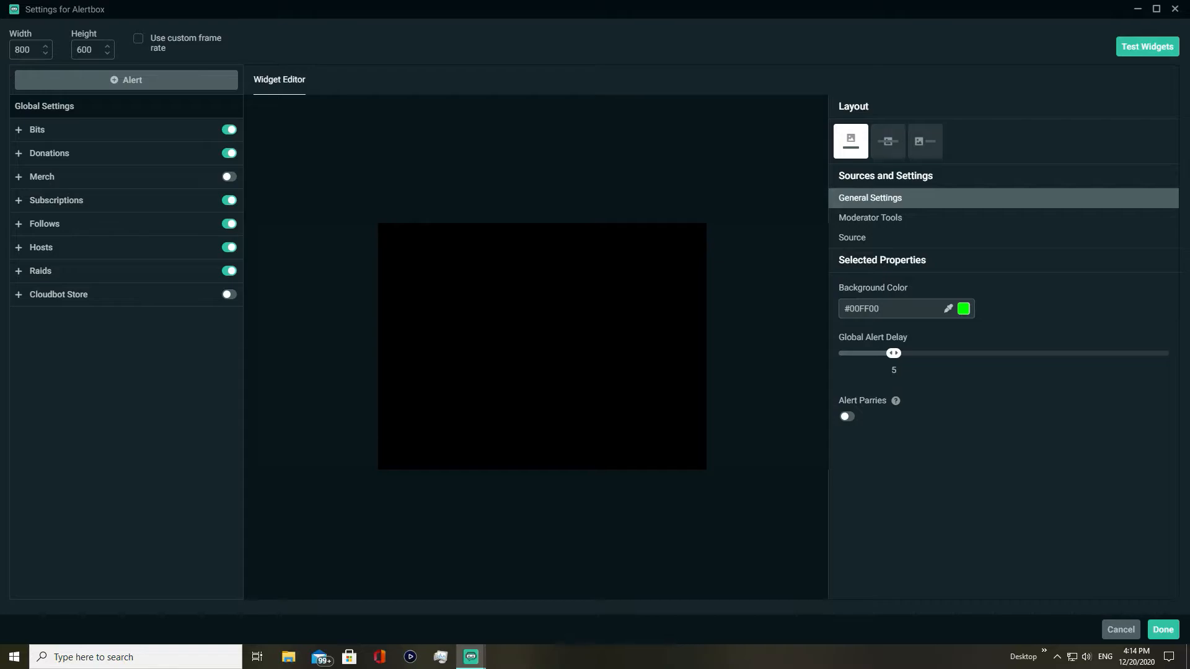
click(1157, 9)
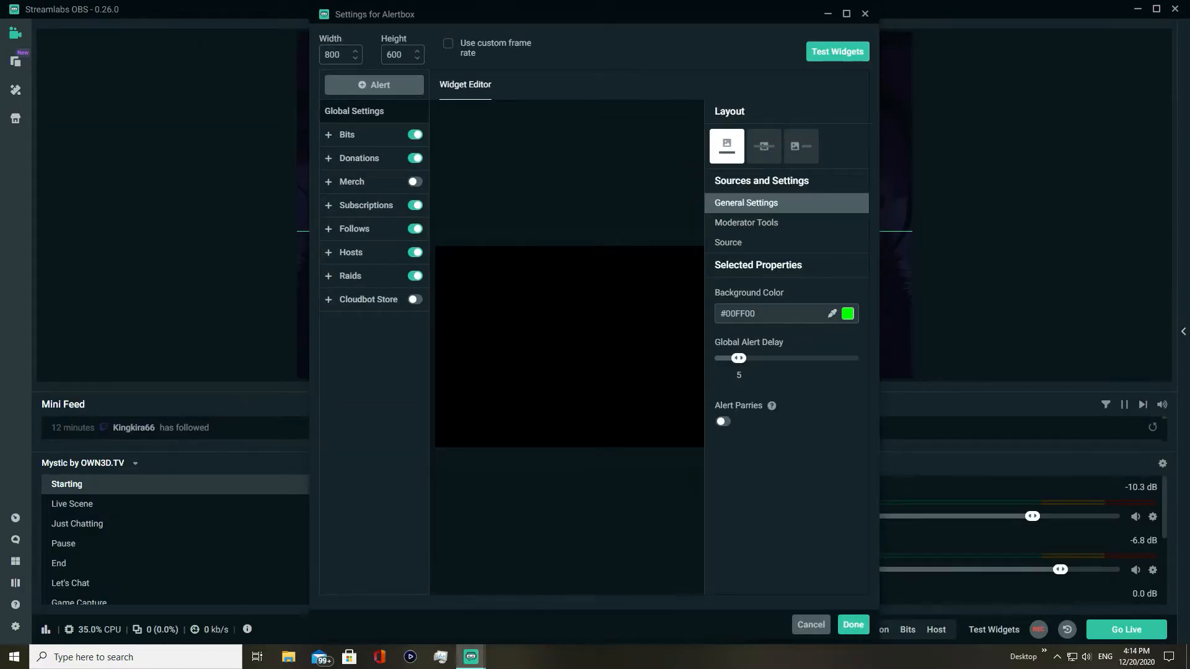
Examine the default Hosts alert's Title Message and Alert Settings, including its trigger amount and variation condition
click(351, 253)
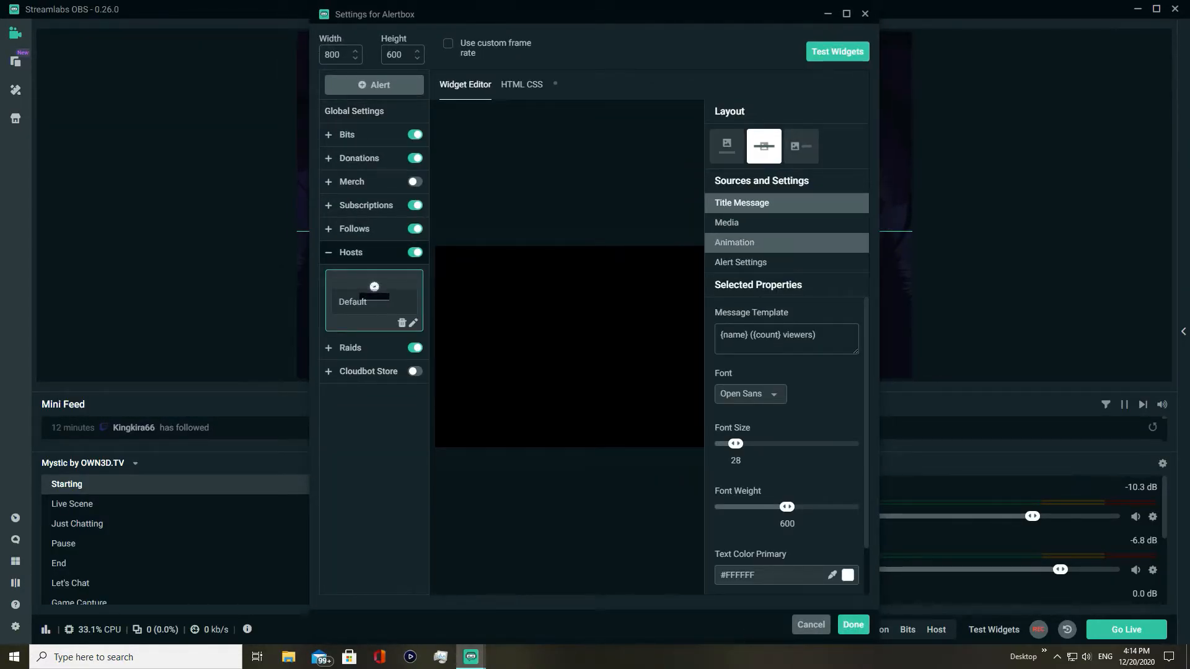
scroll(788, 447, down, 1)
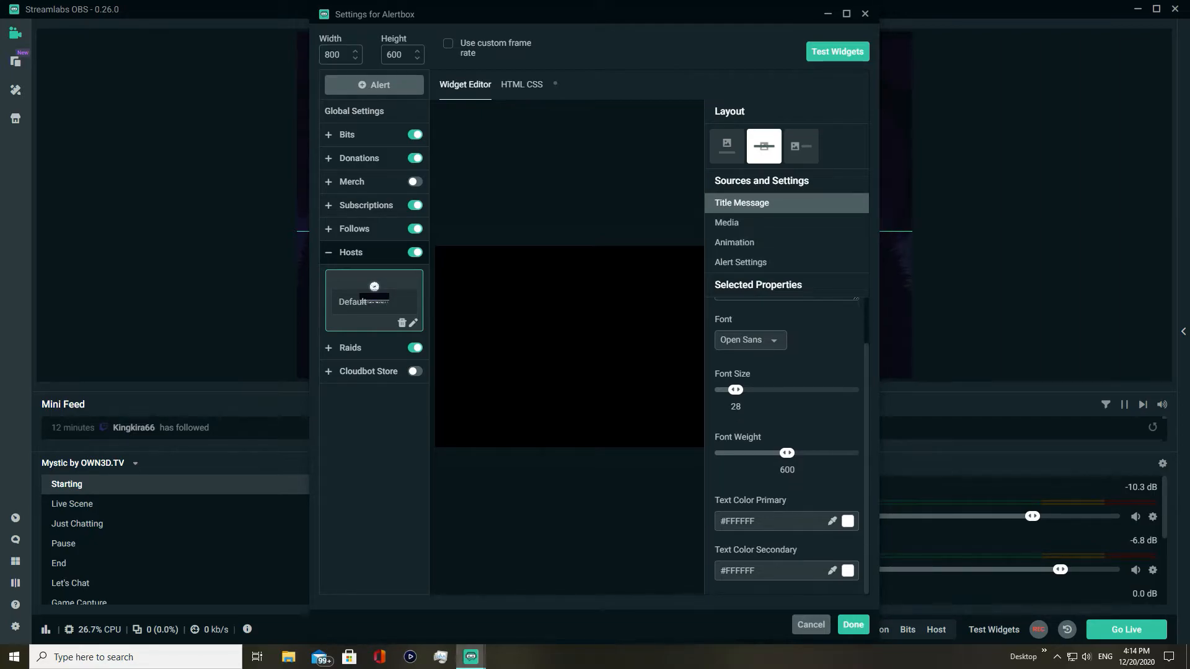
click(741, 263)
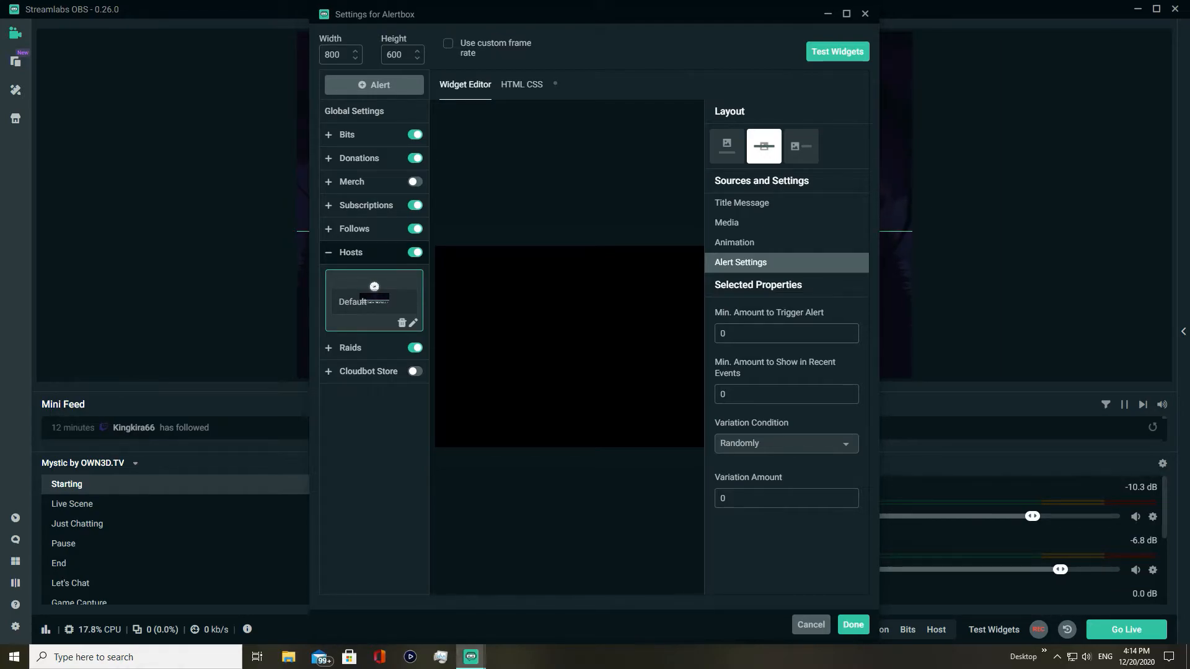
Examine the default Raids alert's Title Message settings, go back to the Hosts alert and close the Alertbox settings
click(350, 348)
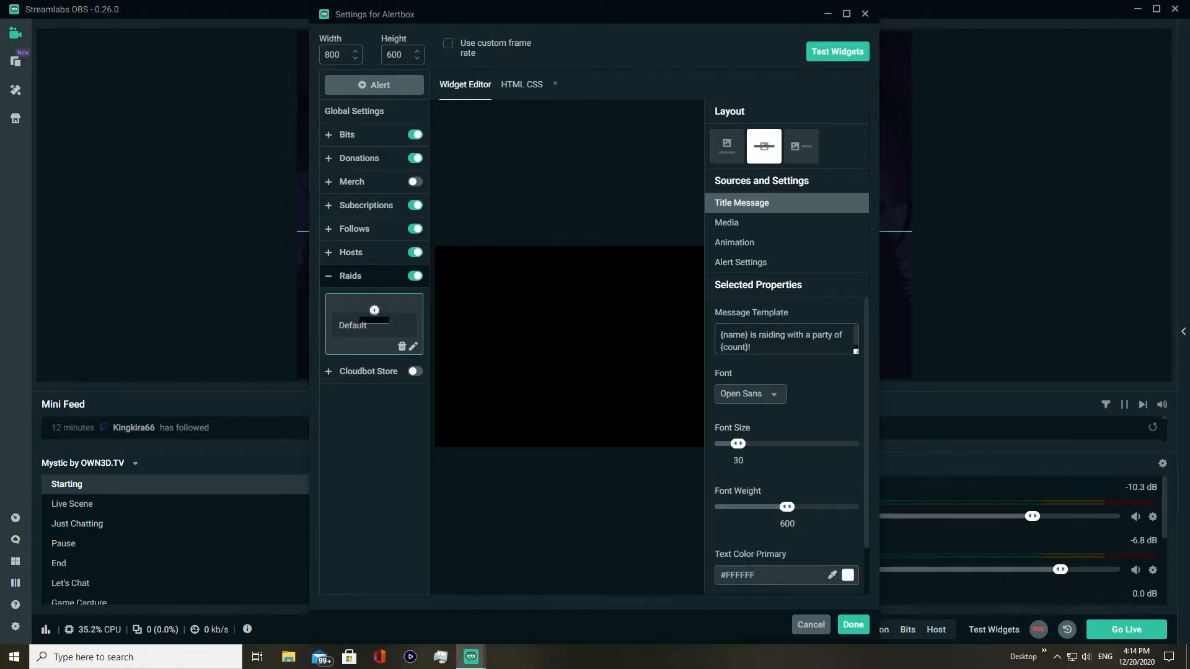
drag(752, 347, 719, 330)
click(759, 344)
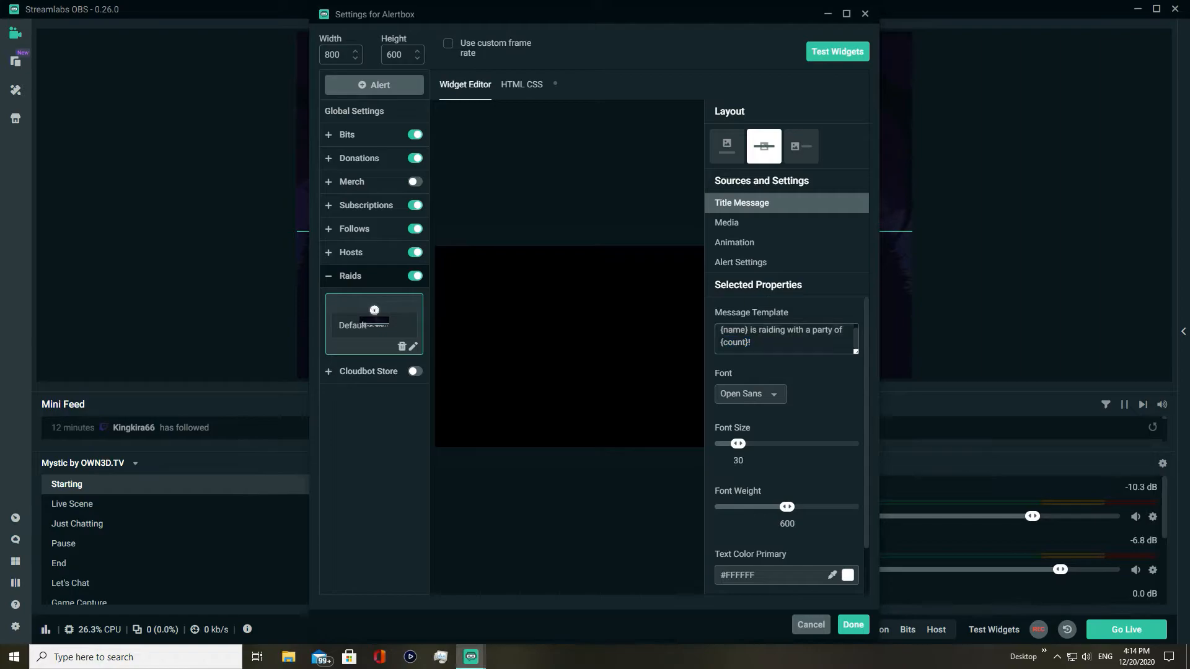
scroll(787, 447, down, 1)
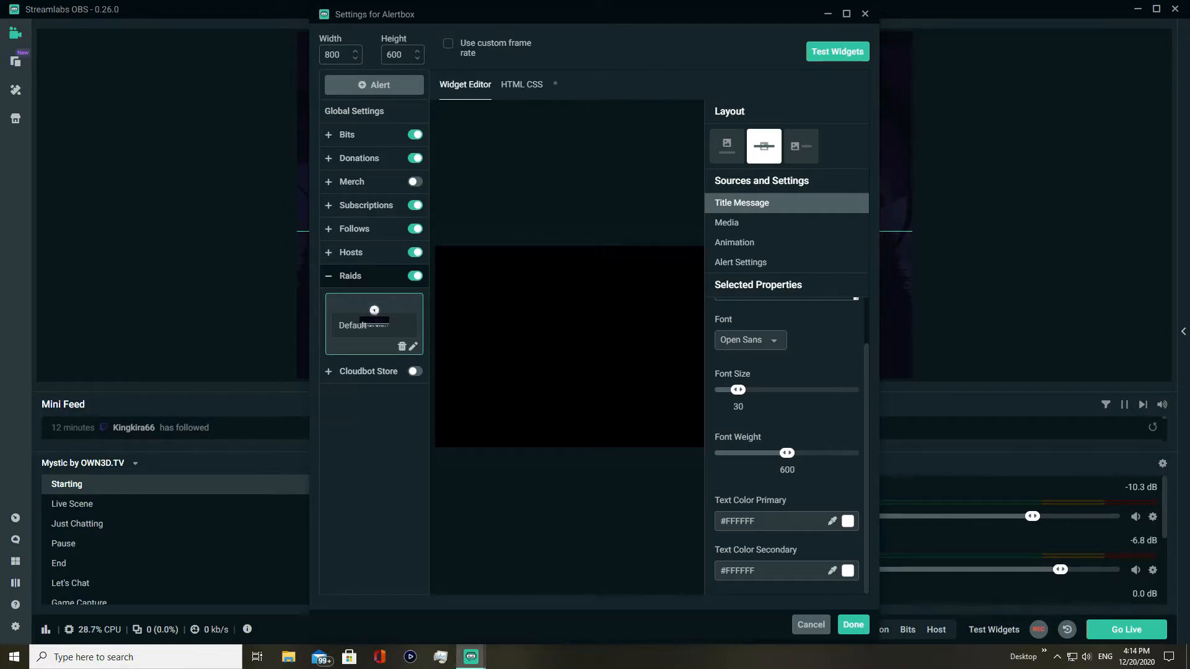
click(375, 252)
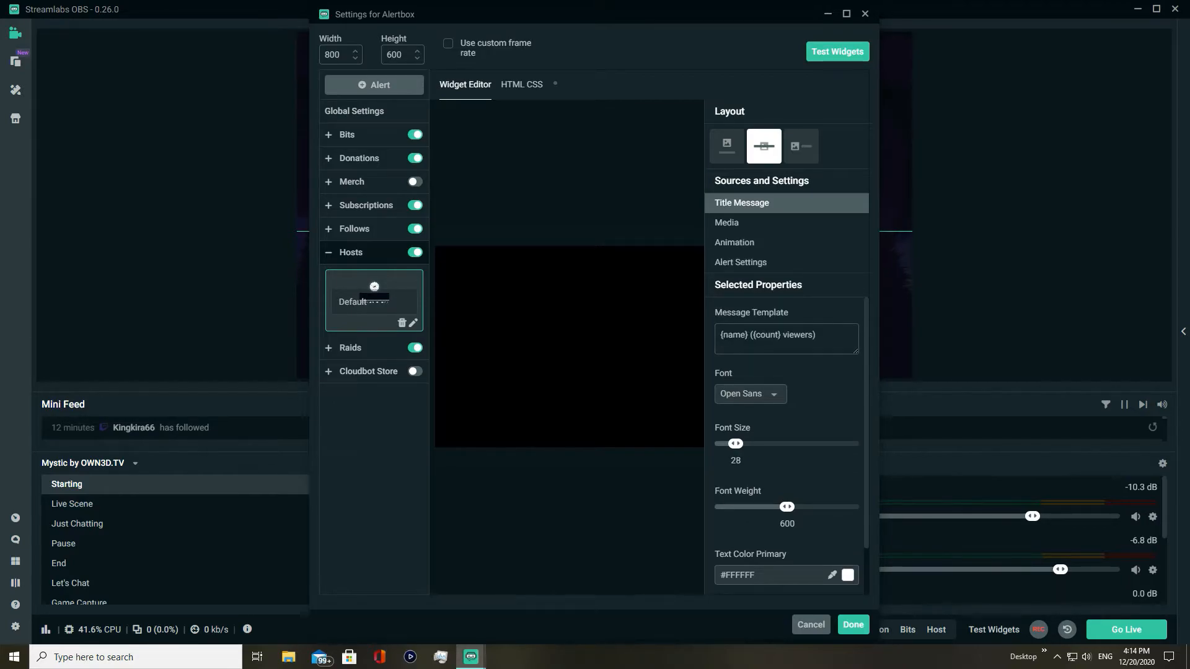
click(853, 624)
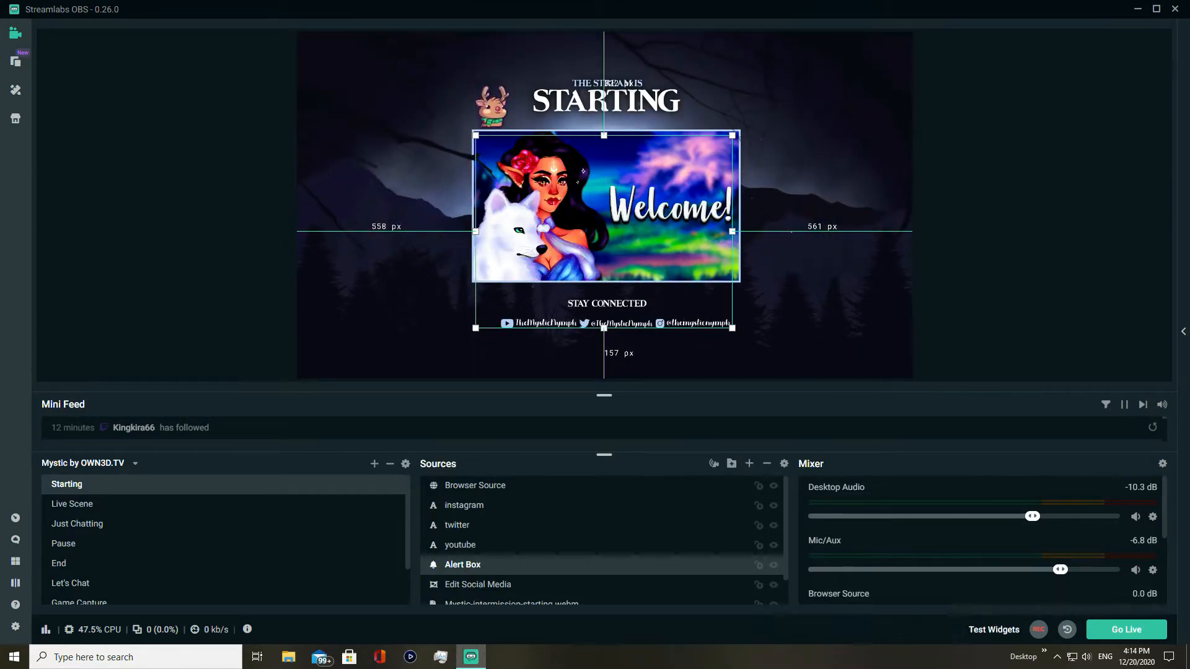
Play the follow, subscription, donation and bits test alerts over the Starting scene
click(993, 629)
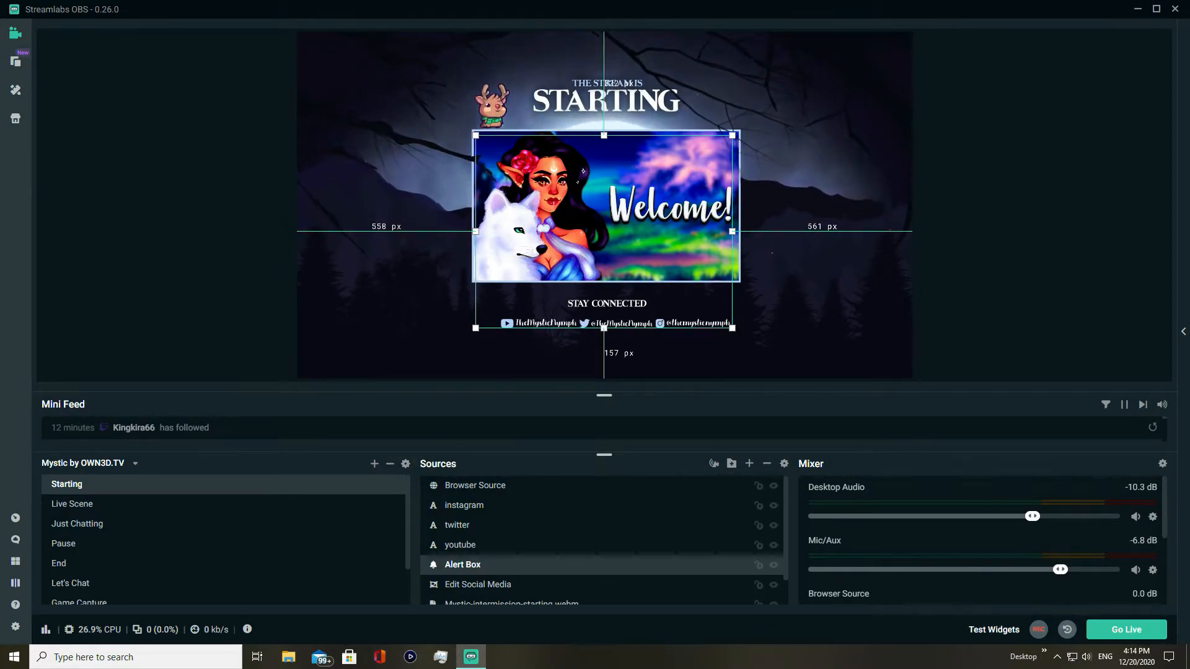
click(994, 630)
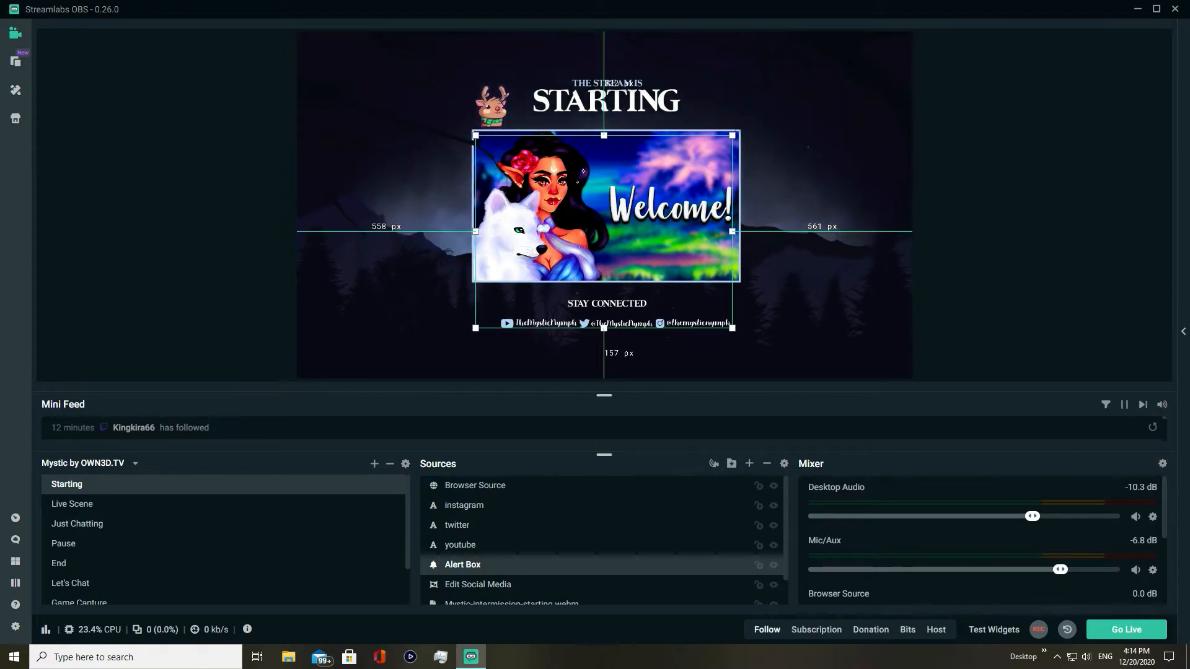
click(767, 630)
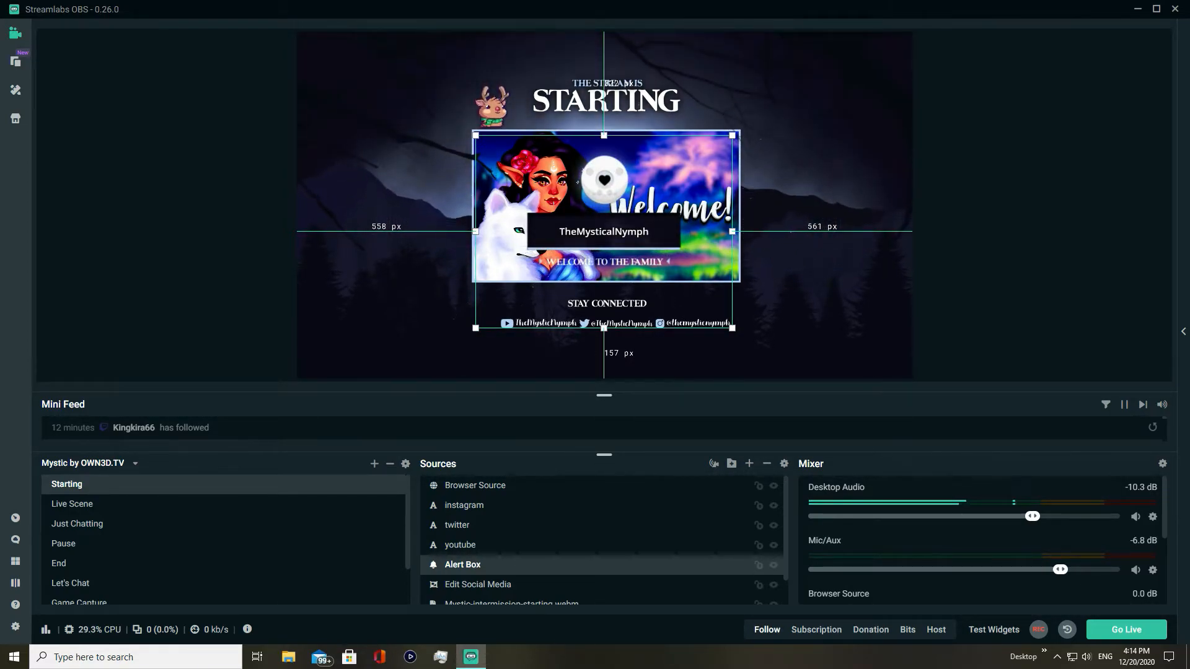
click(816, 629)
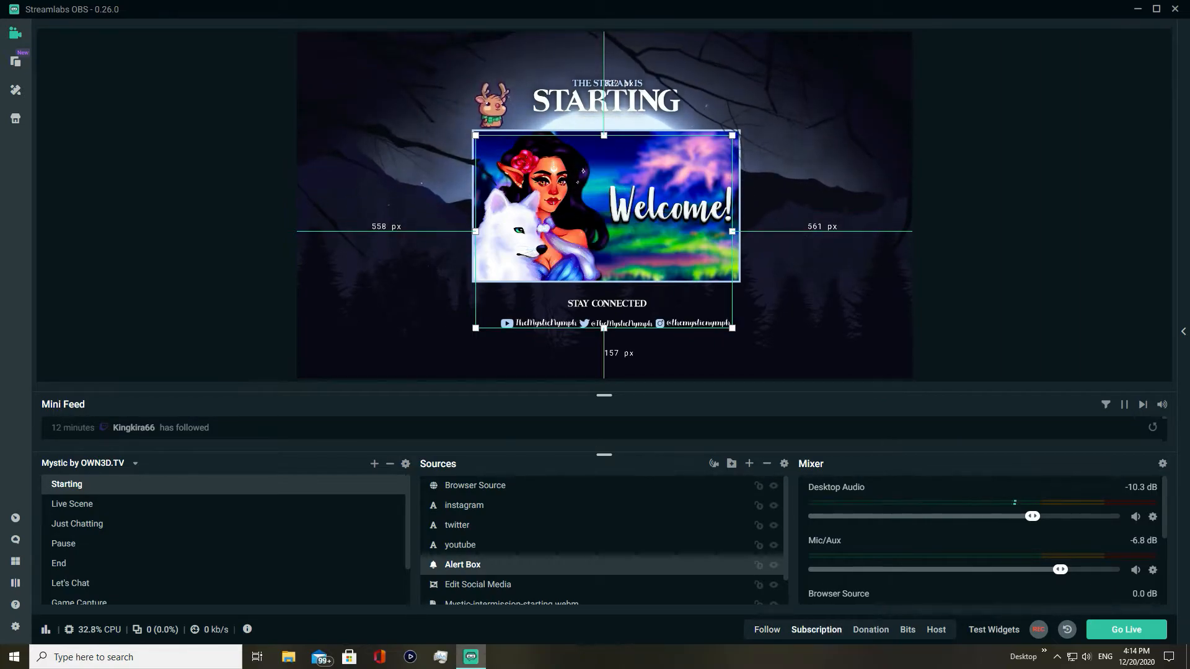
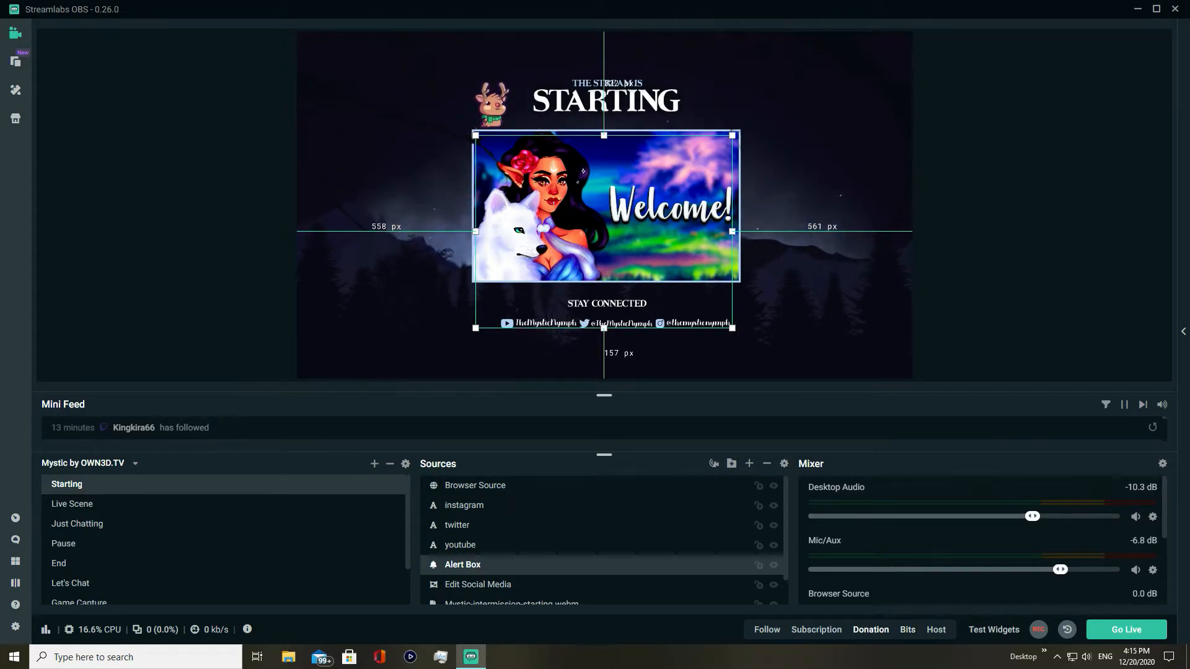
click(513, 602)
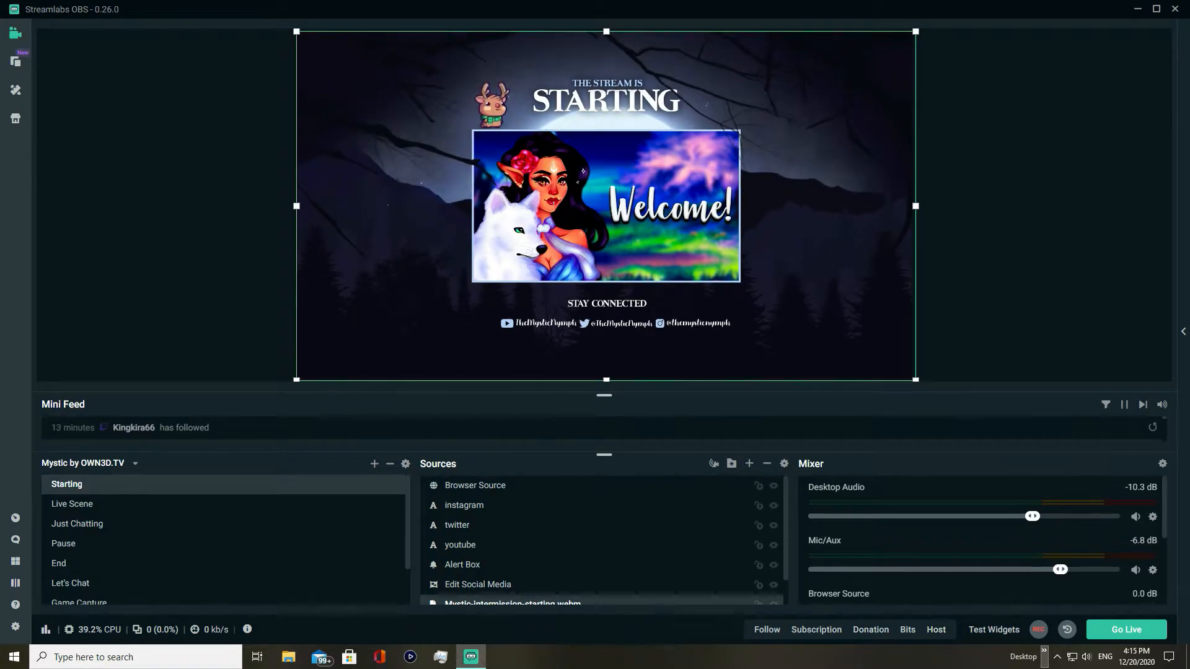
click(907, 630)
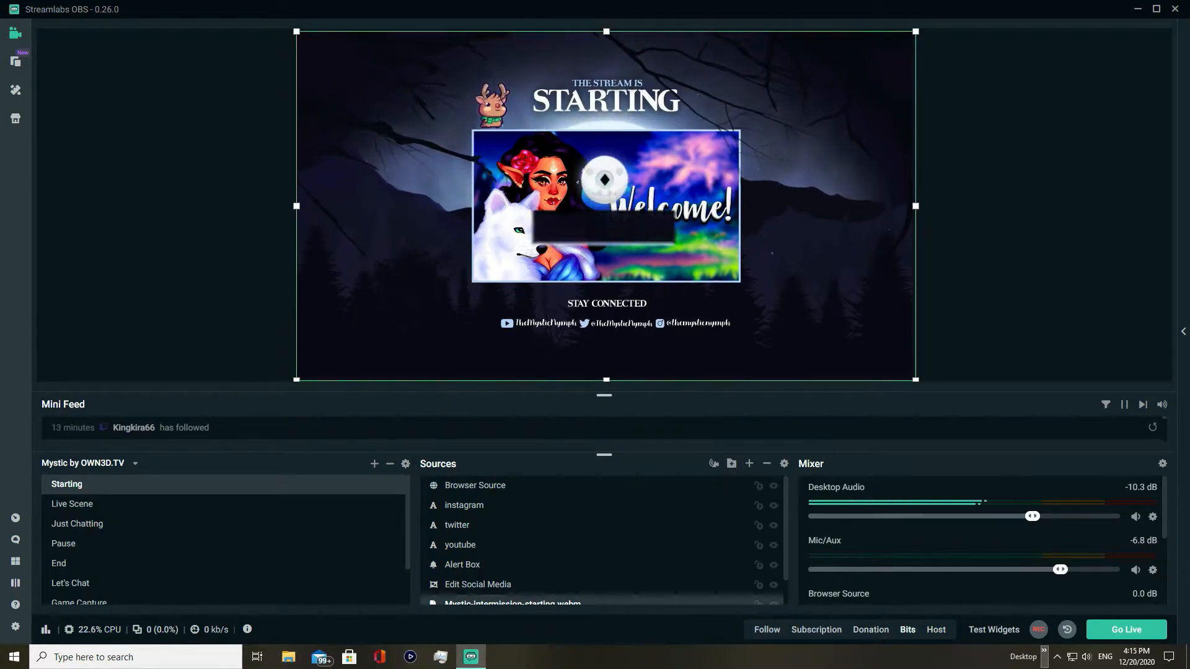
Move the Alert Box source slightly lower in the Starting scene, leaving it 82 px above the bottom edge, and deselect it
scroll(557, 593, down, 1)
click(558, 594)
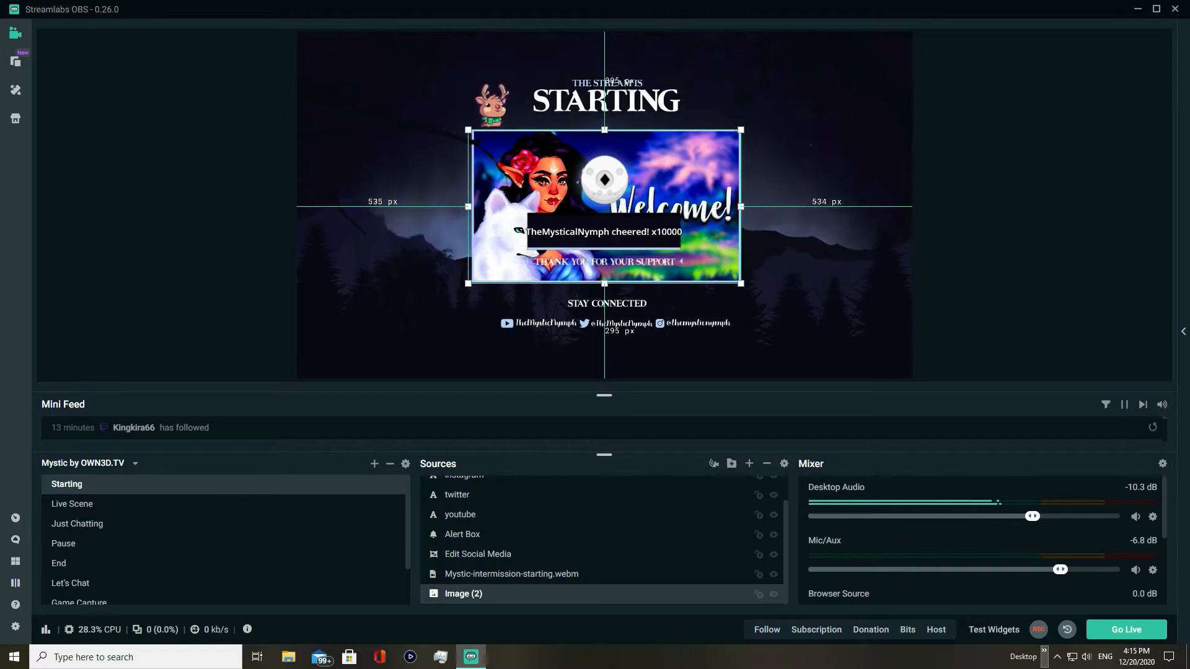
scroll(496, 574, up, 1)
click(471, 564)
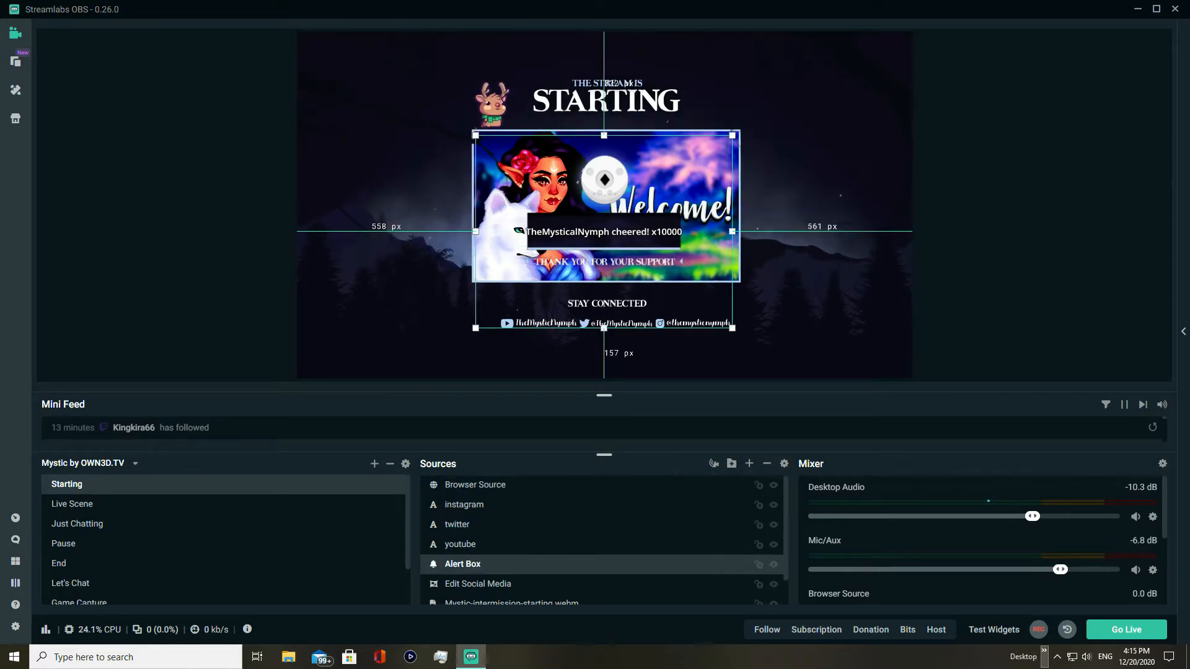
mouse_move(603, 232)
mouse_down()
mouse_move(787, 218)
mouse_move(876, 132)
mouse_move(797, 191)
mouse_move(462, 202)
mouse_move(347, 156)
mouse_move(601, 235)
mouse_move(606, 256)
mouse_up()
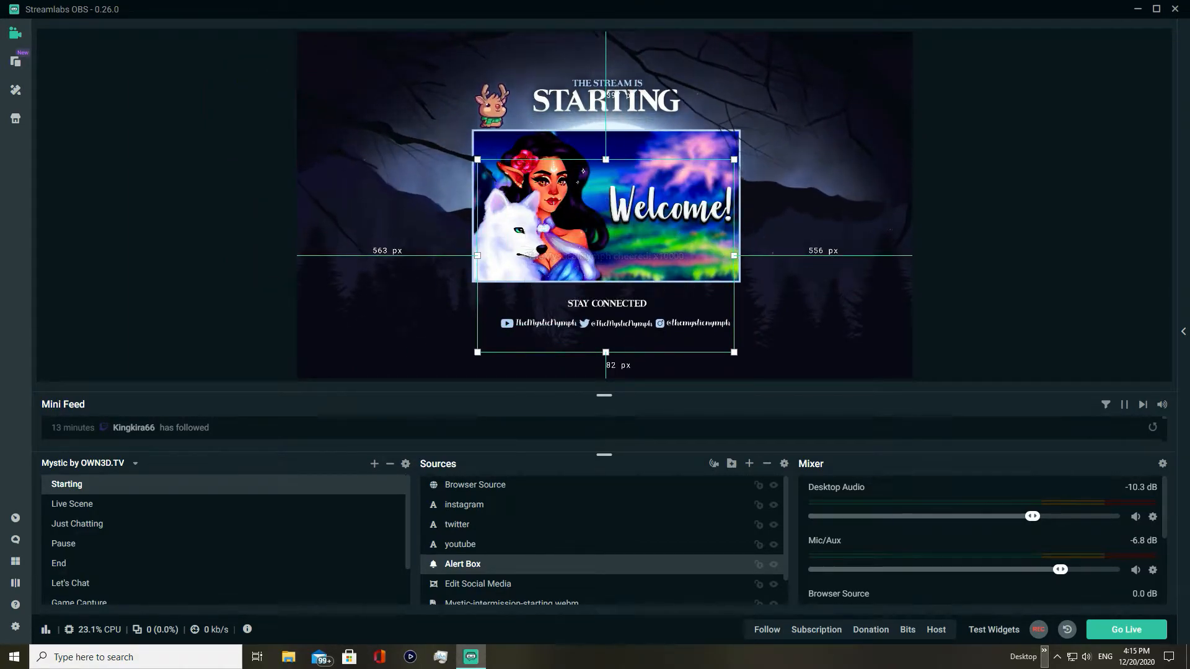
scroll(602, 571, down, 2)
scroll(602, 515, up, 2)
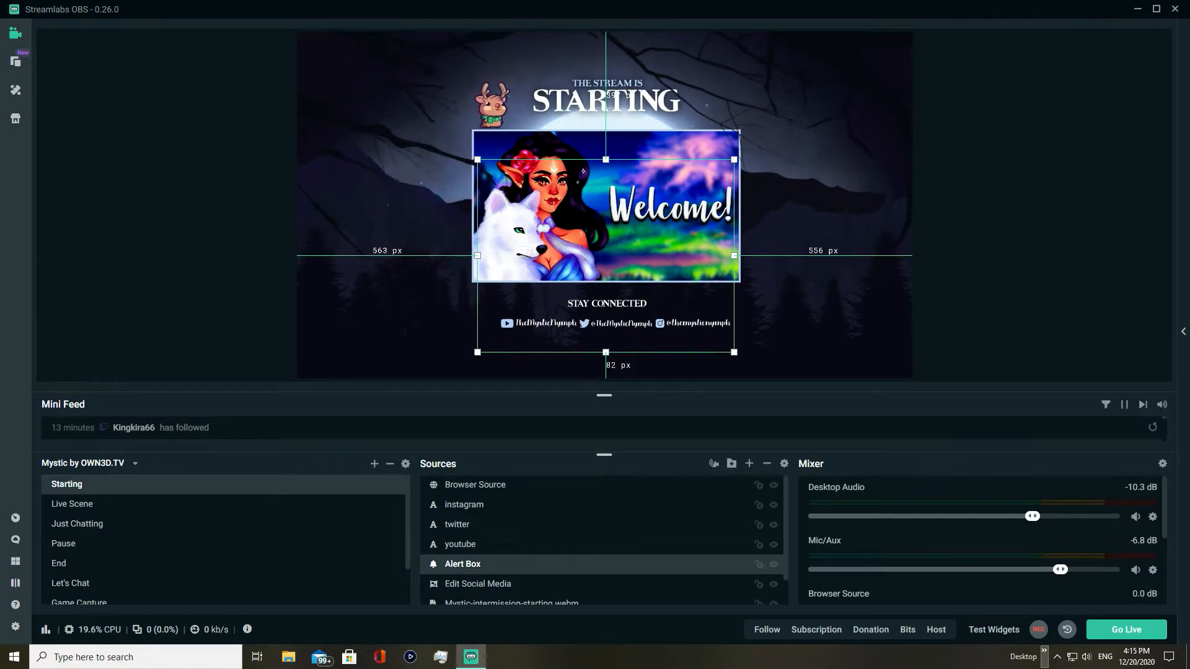
key(Escape)
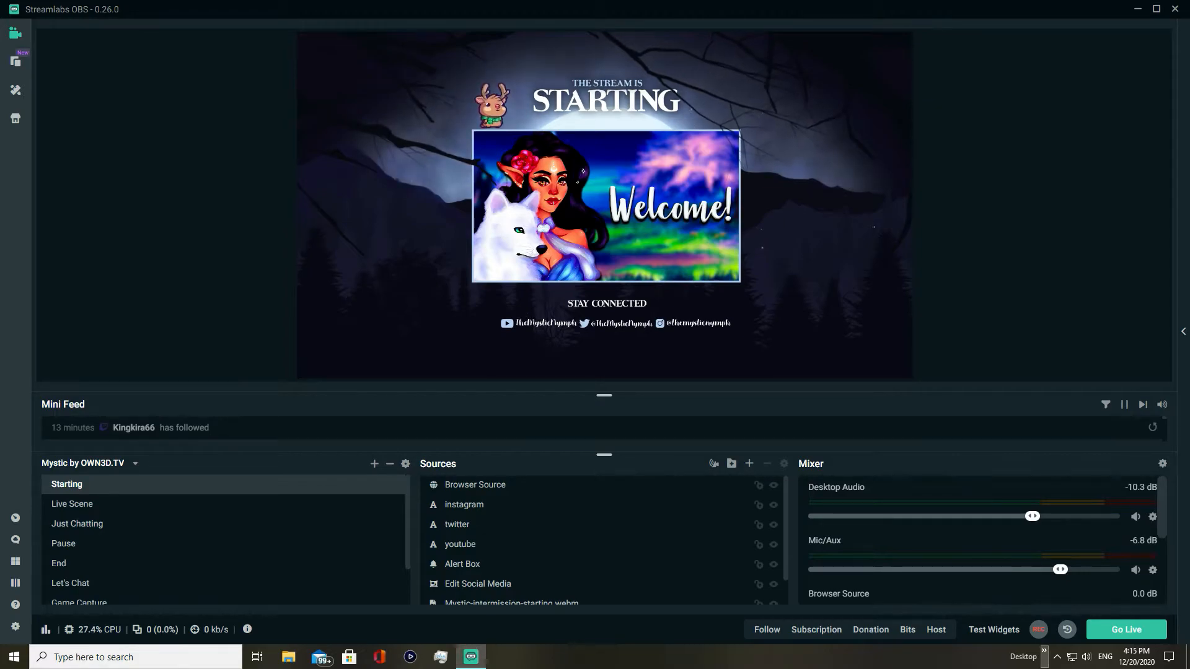
Hide the Alert Box, Mystic-intermission-starting.webm and Browser Source channels from the audio mixer
scroll(983, 543, down, 3)
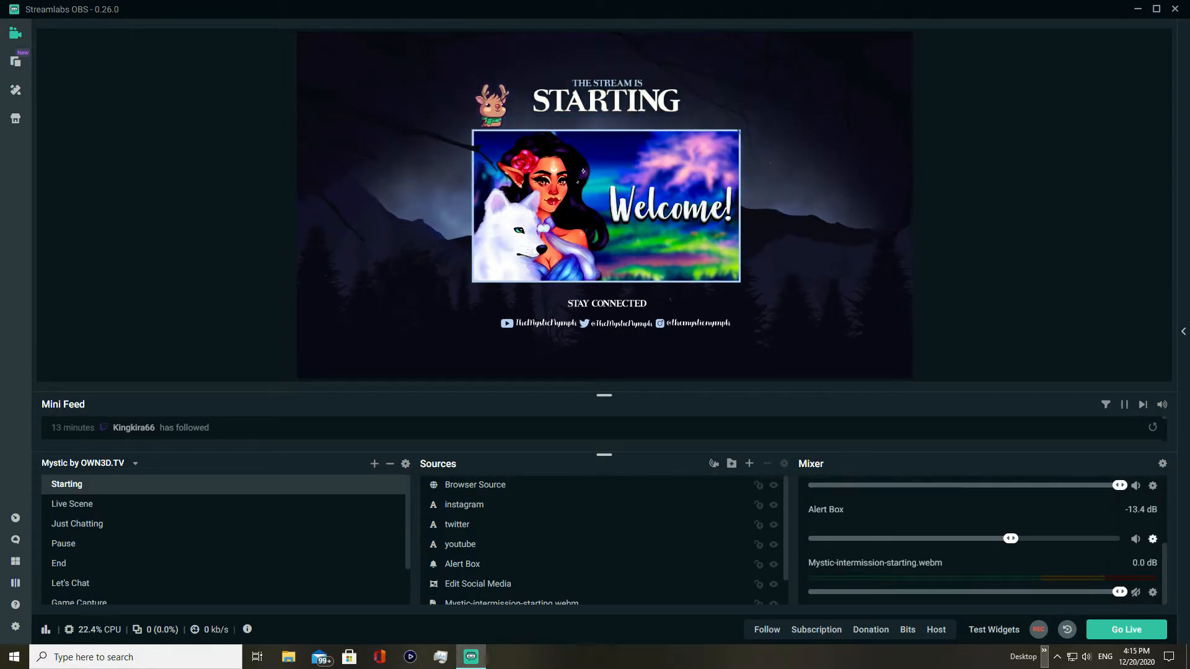
right_click(1015, 542)
click(1052, 525)
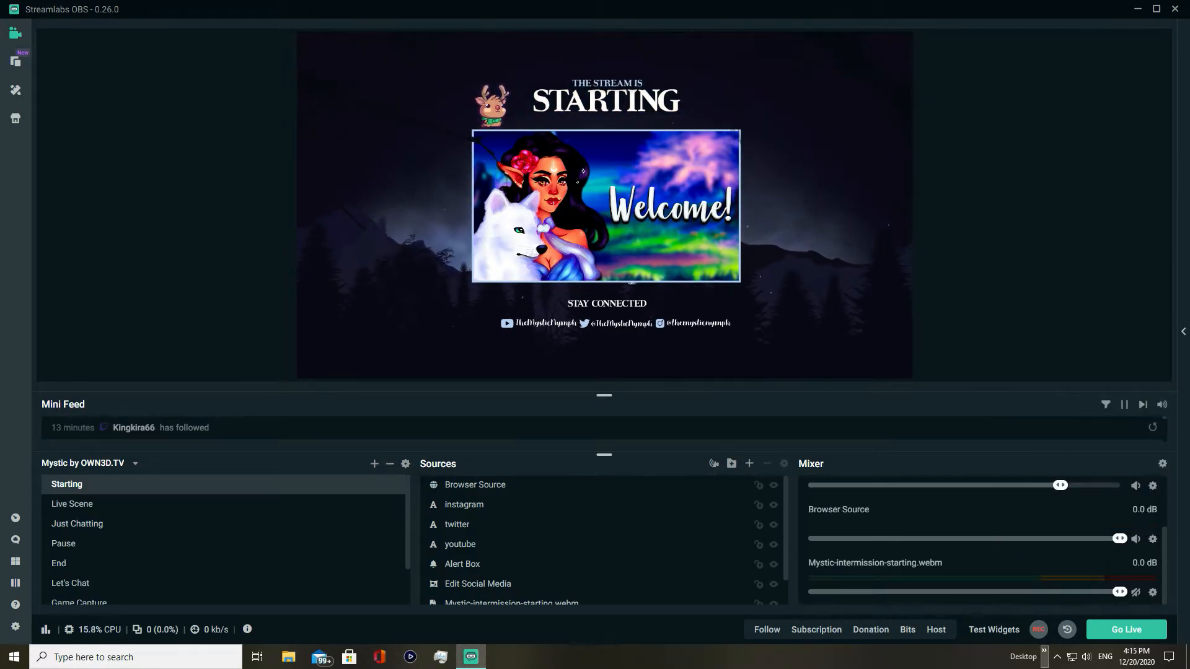
click(1152, 593)
click(1115, 563)
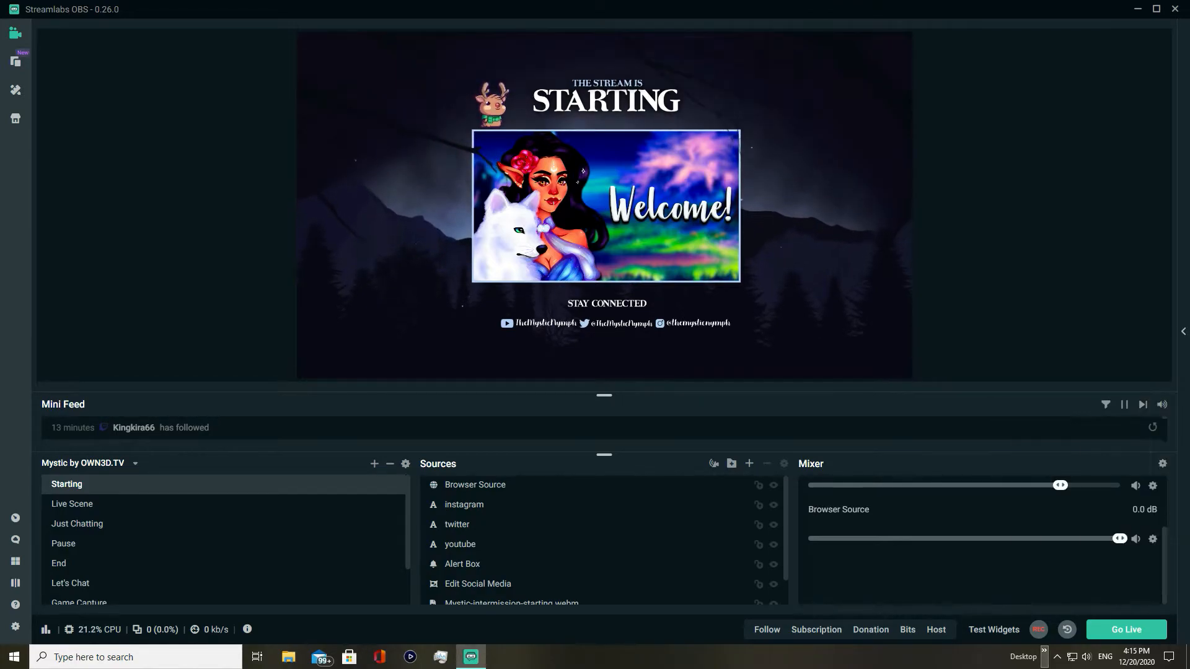
click(1153, 592)
click(1118, 567)
scroll(602, 539, down, 1)
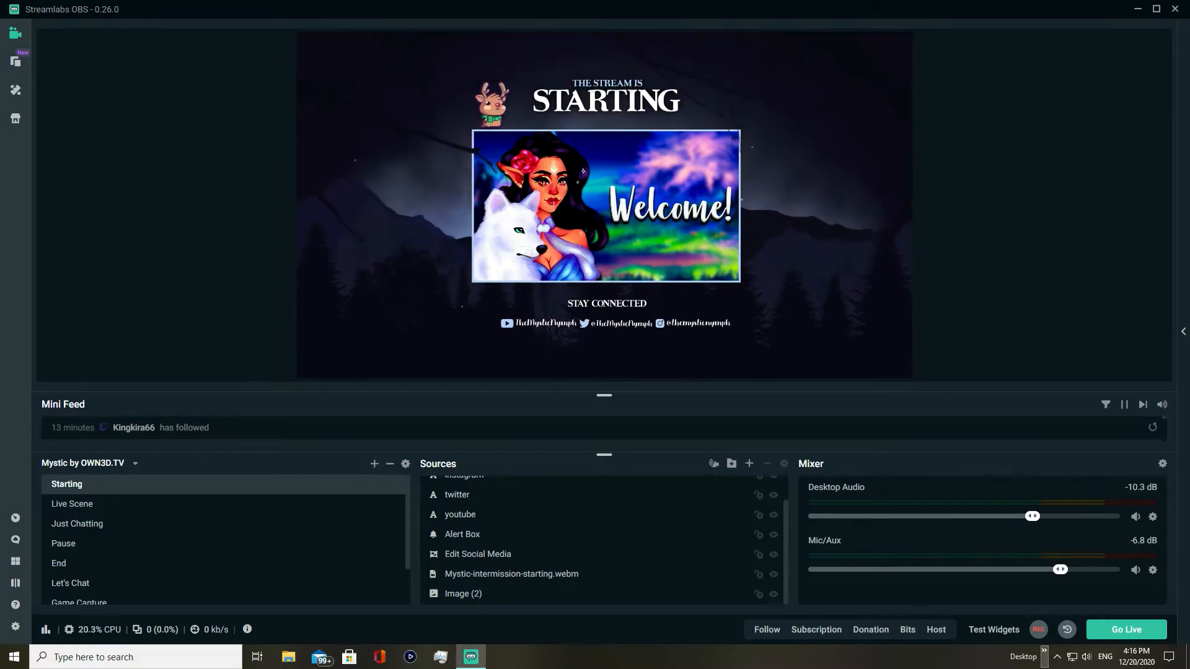
Set the Mic/Aux volume to -9.4 dB and its input device to Microphone (Yeti Stereo Microphone)
drag(1061, 570, 1041, 570)
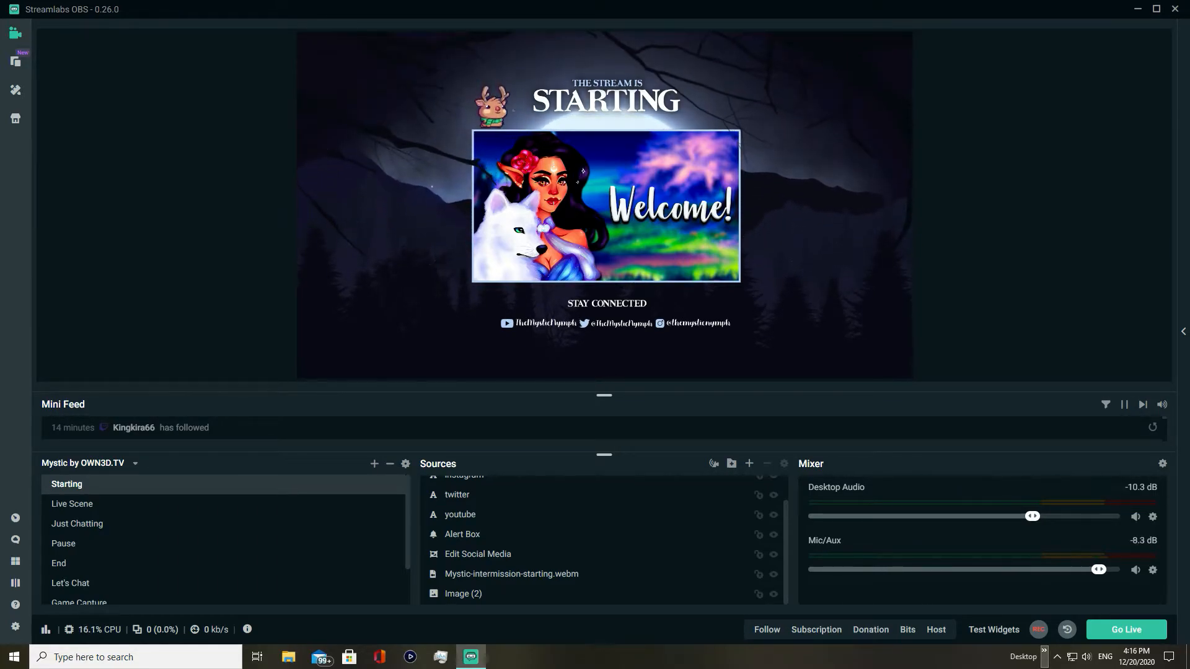
drag(1110, 570, 1038, 569)
click(1153, 569)
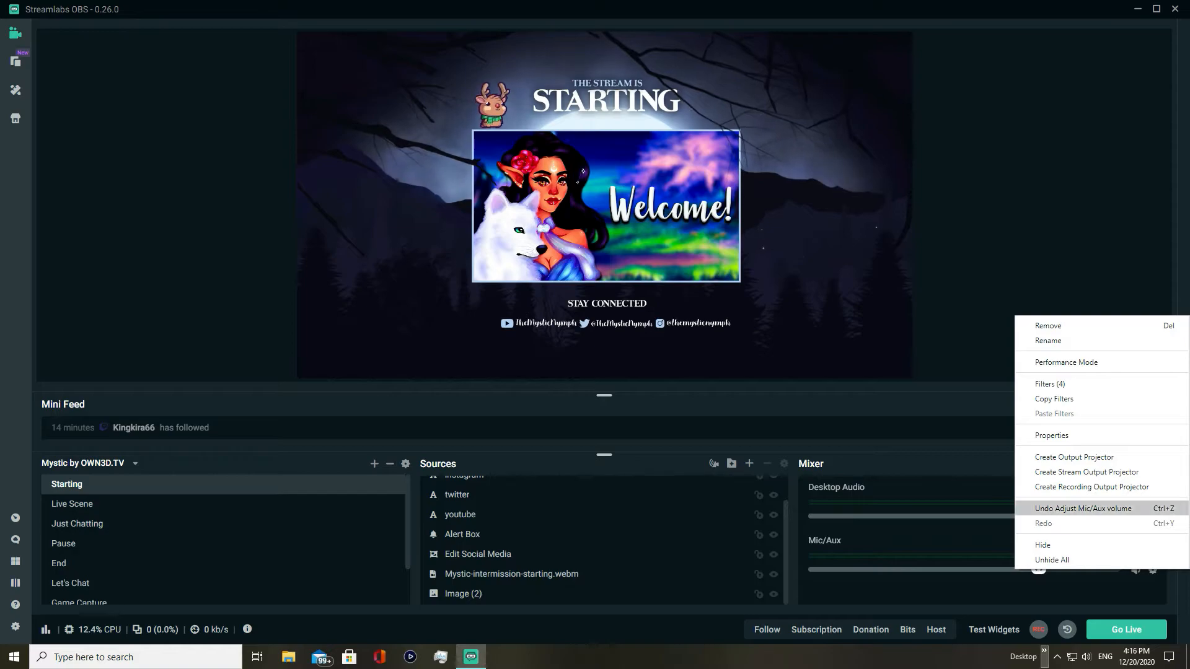
click(1052, 435)
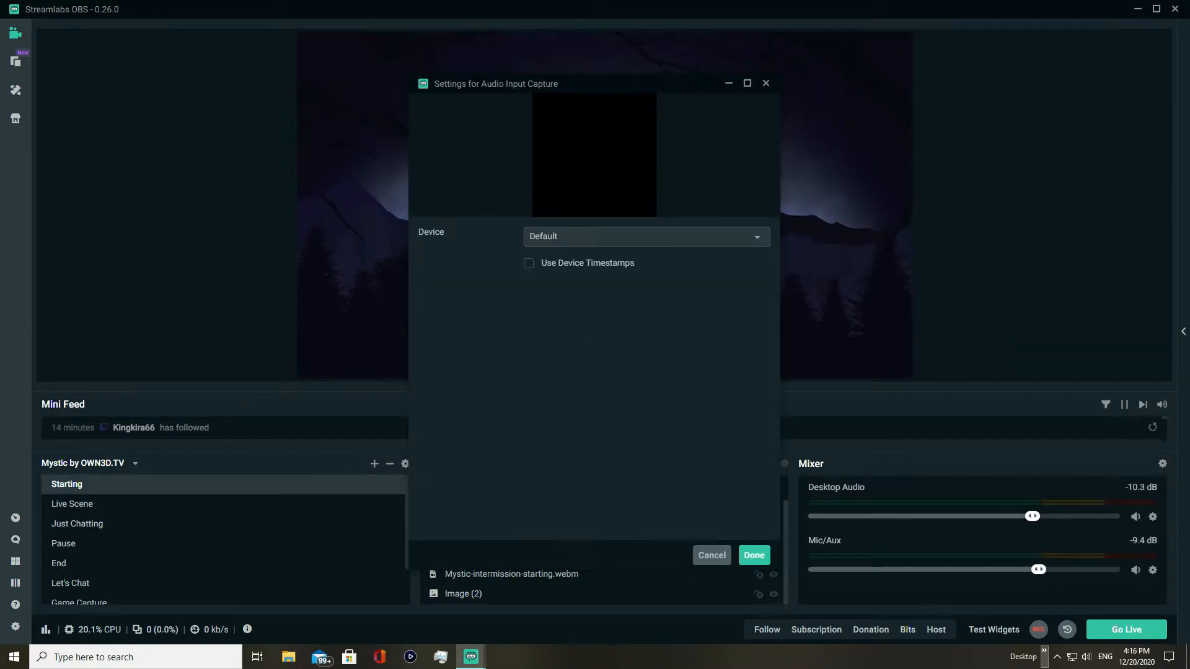
click(646, 236)
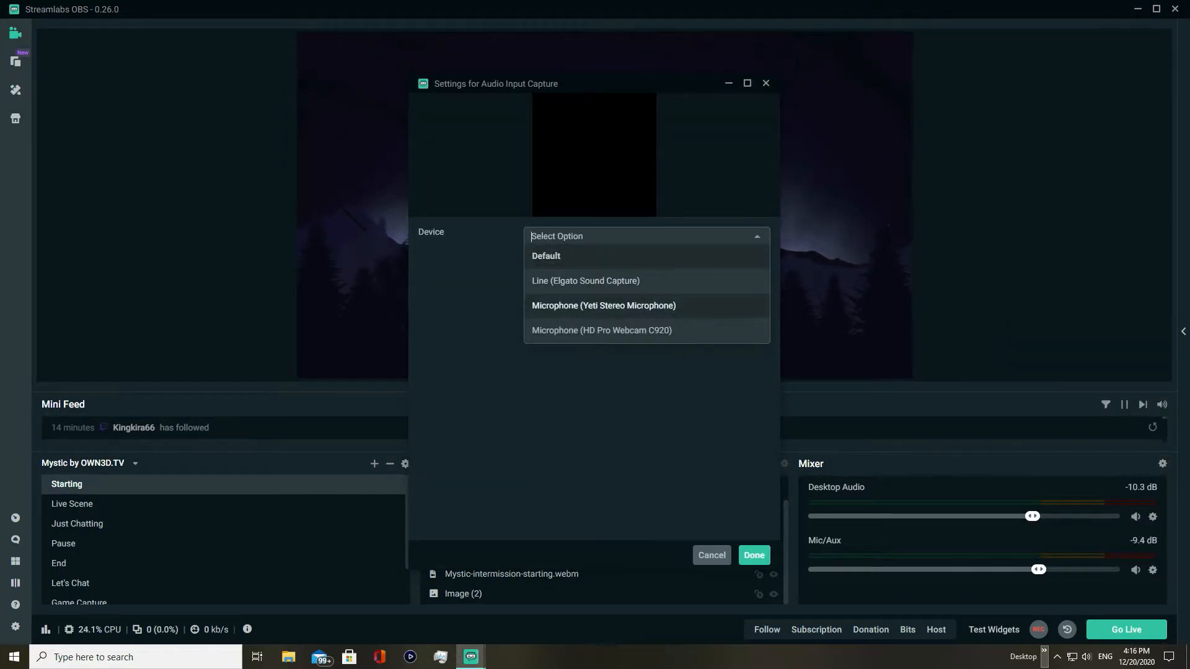
click(595, 306)
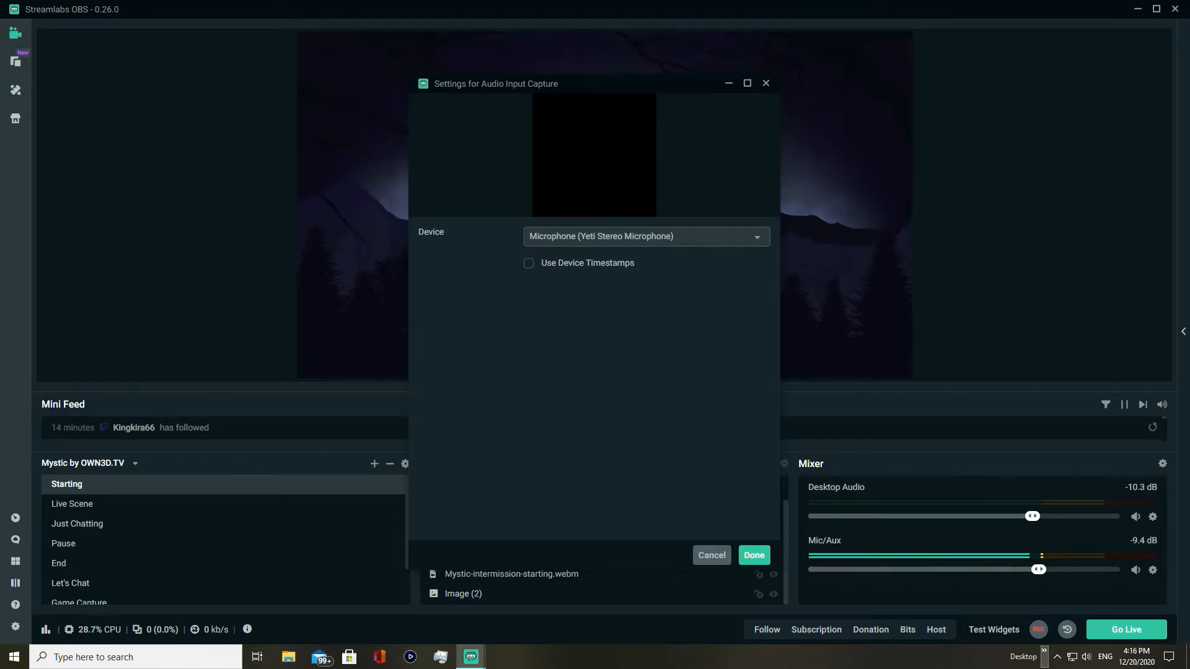
click(756, 556)
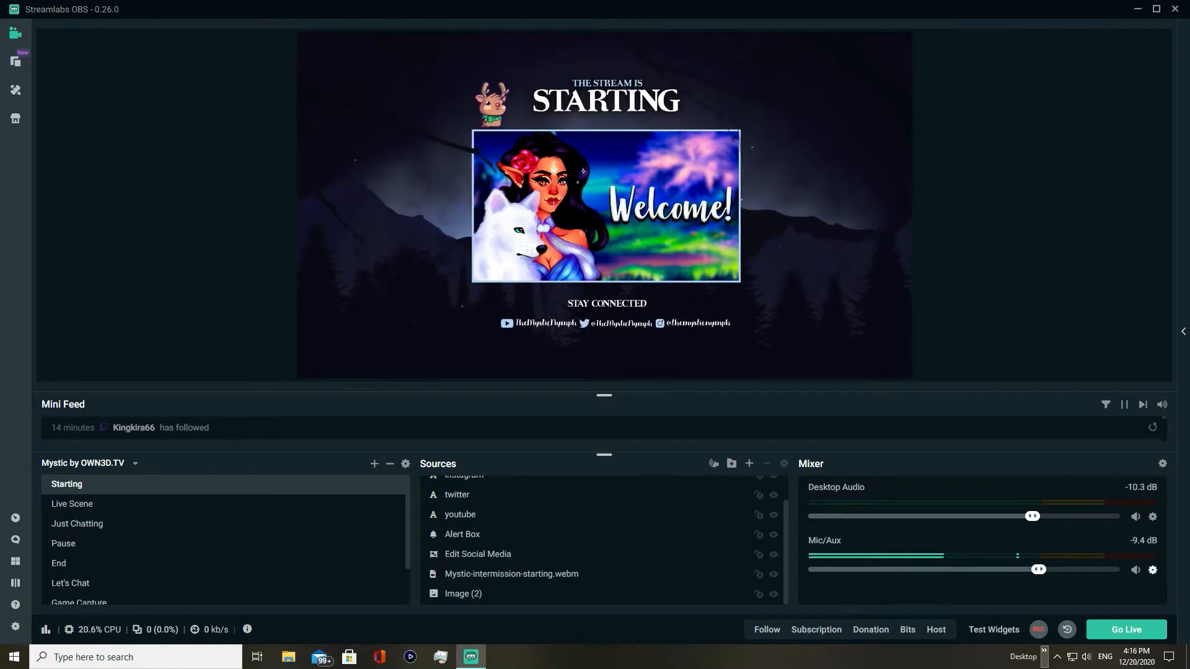
In the Mic/Aux source filters, try Gain at its extremes of -30 and 30, and set it to 4
click(1153, 571)
click(1050, 384)
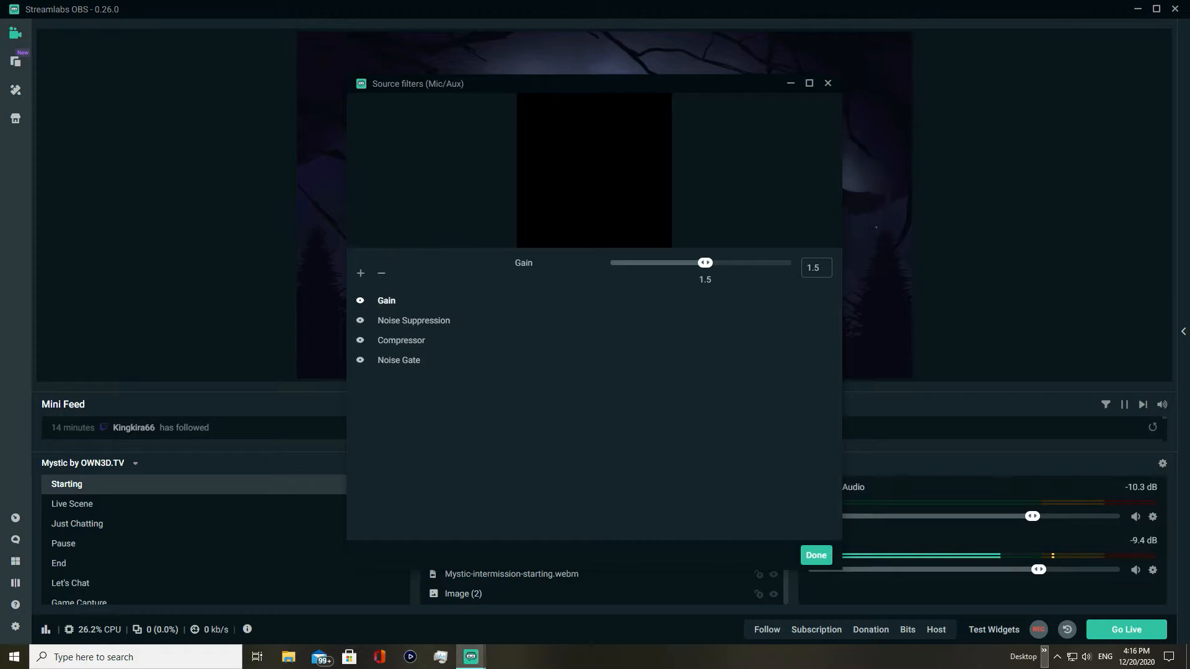
drag(609, 84, 610, 19)
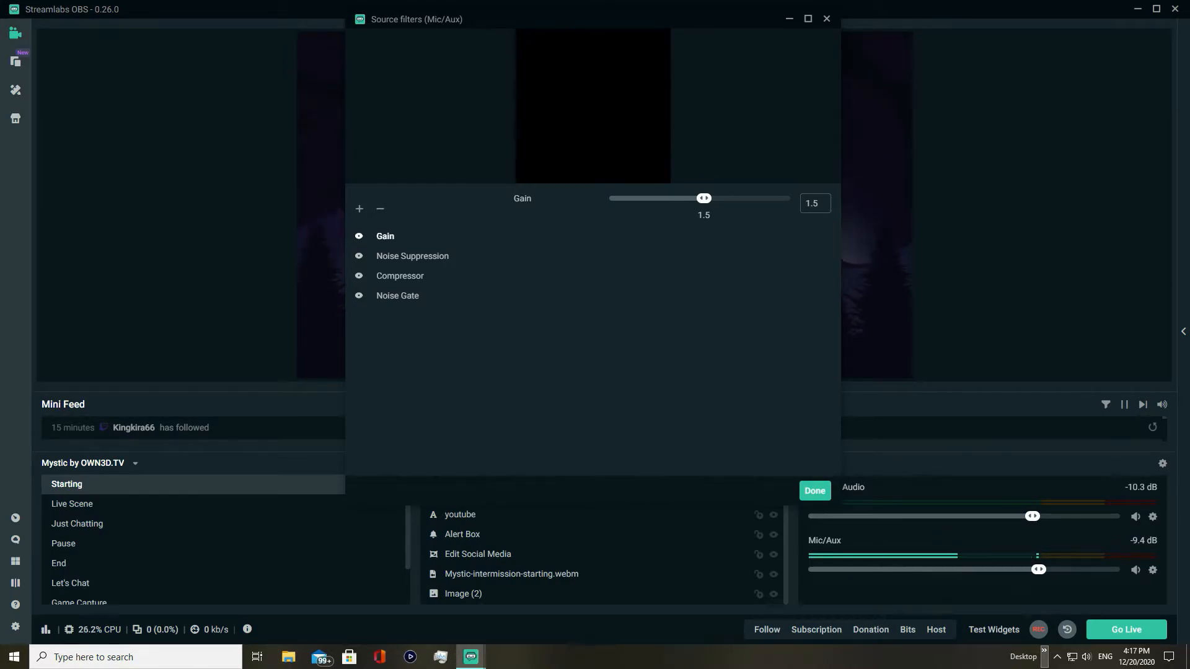
drag(704, 198, 628, 199)
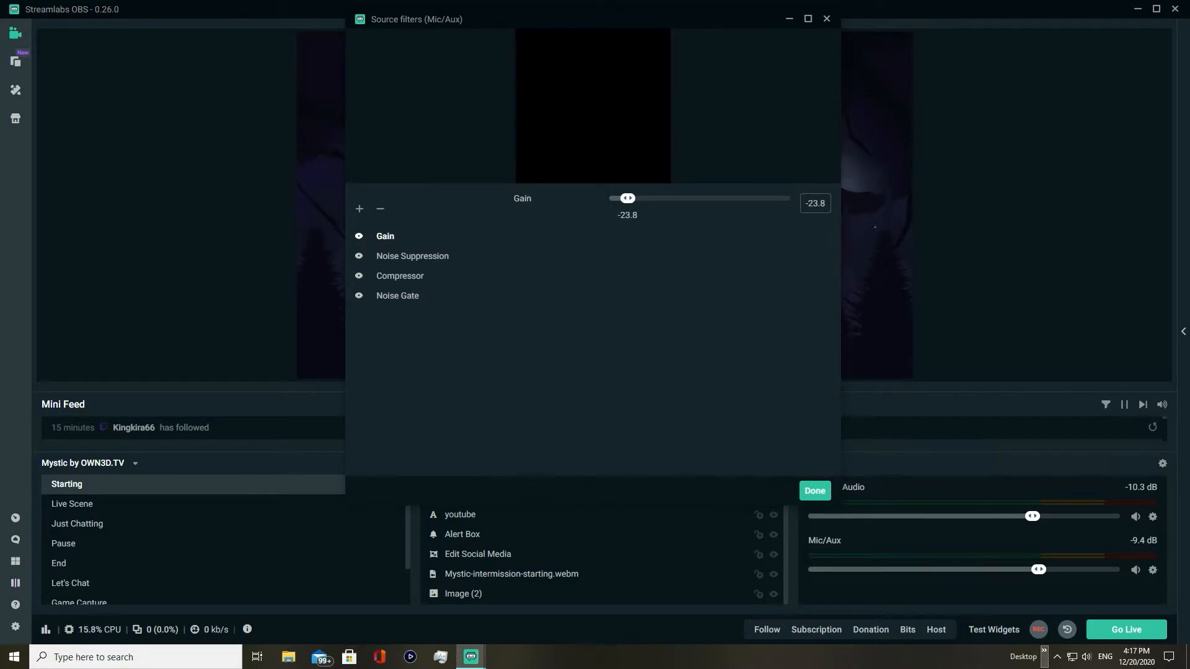
drag(636, 199, 609, 198)
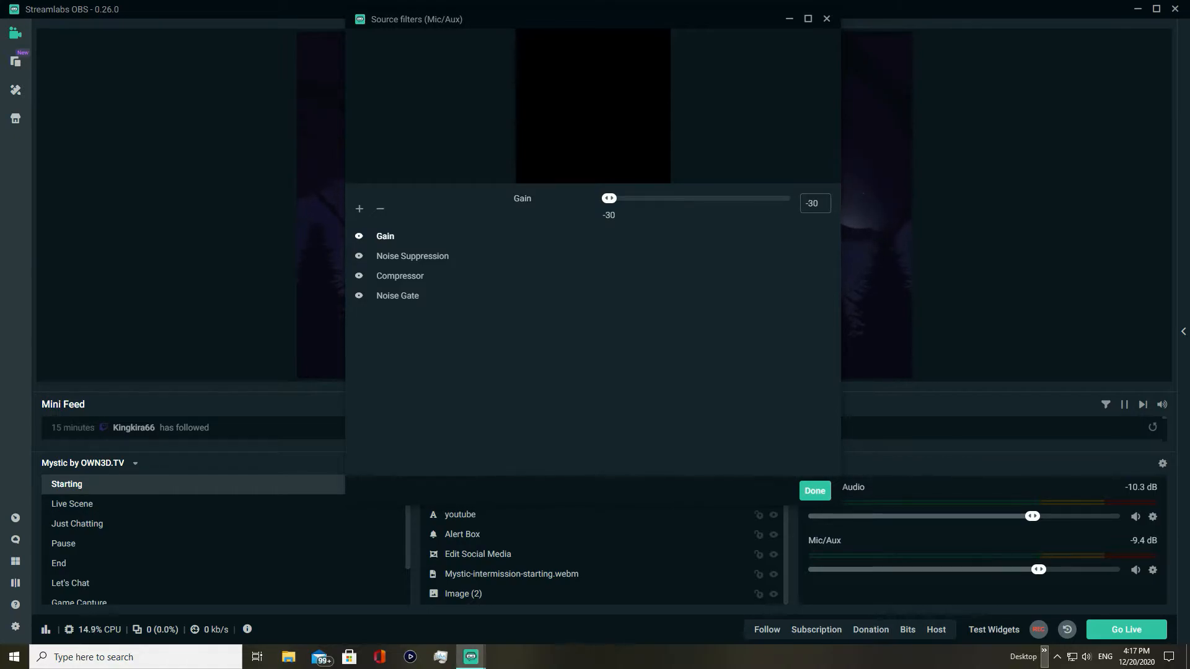
drag(626, 198, 790, 198)
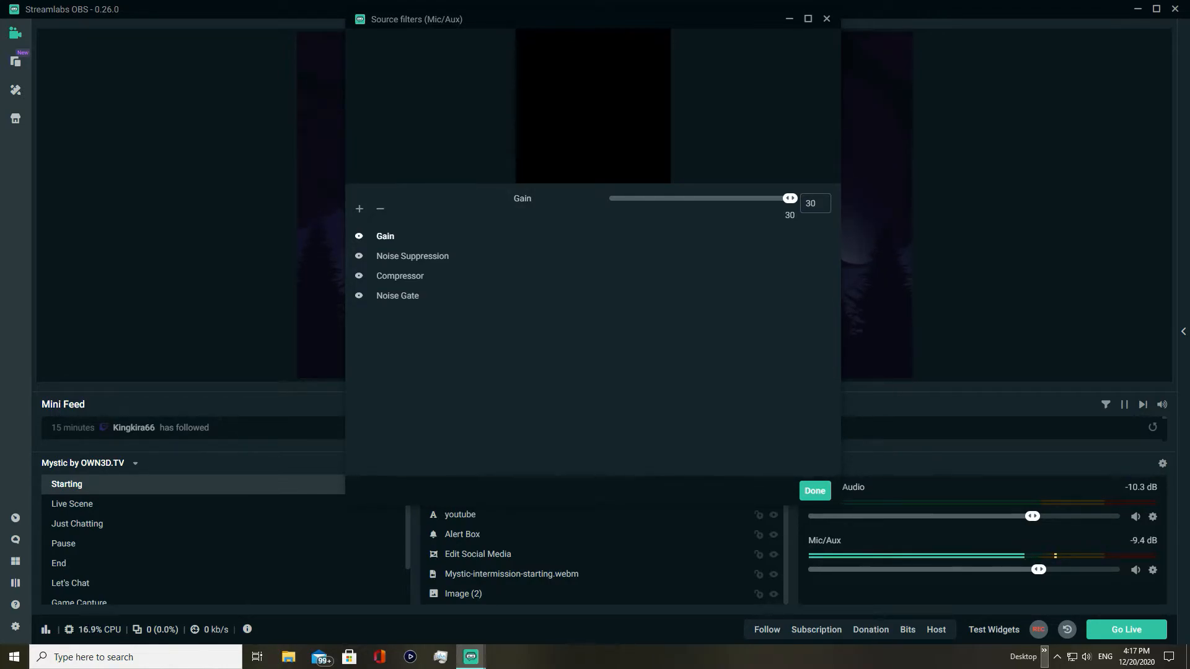
drag(790, 198, 720, 198)
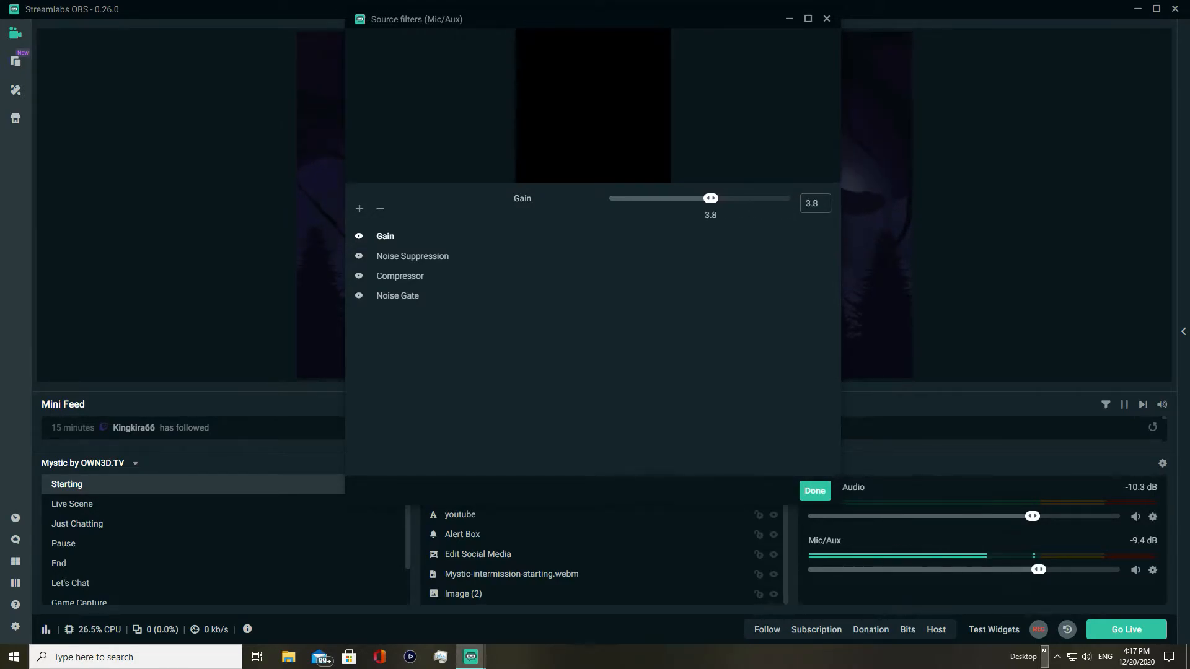
drag(710, 199, 712, 199)
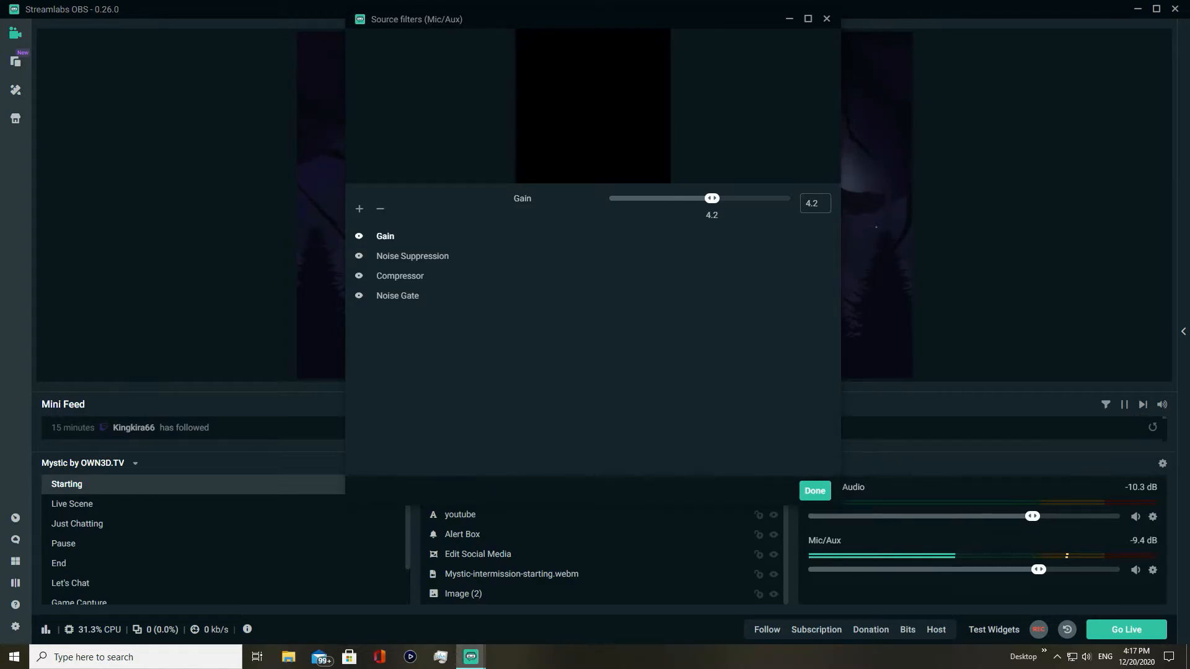
drag(712, 198, 711, 198)
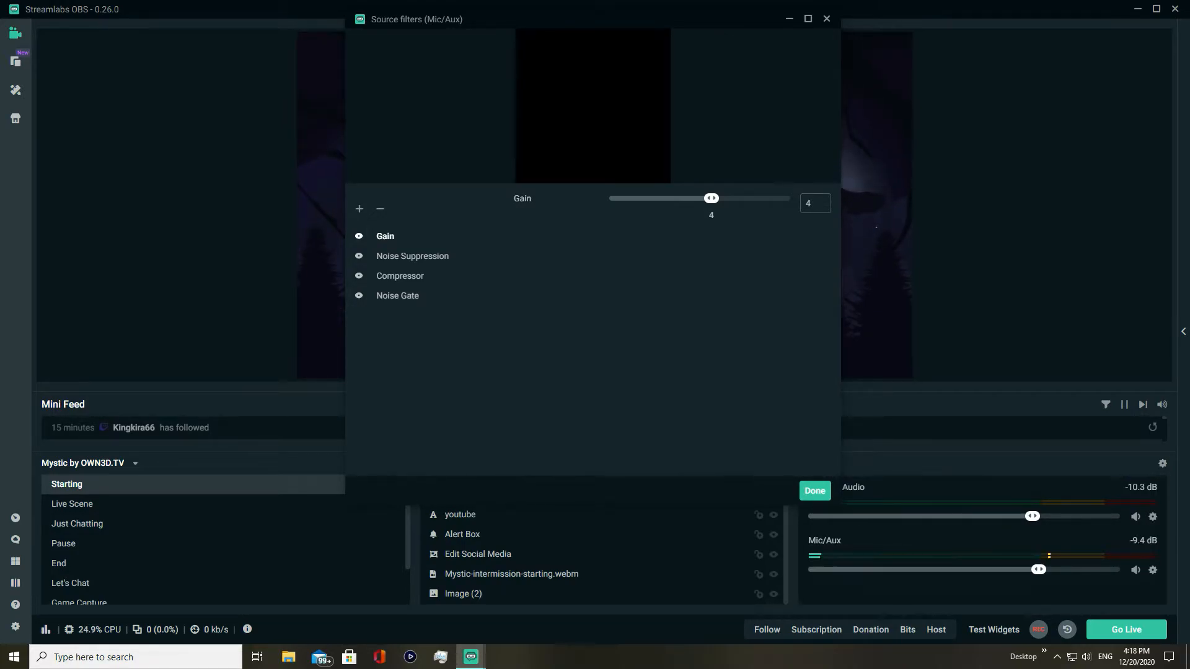
In the Noise Suppression filter, try the RNNoise (higher quality) method and switch back to Speex (lower CPU usage)
click(412, 256)
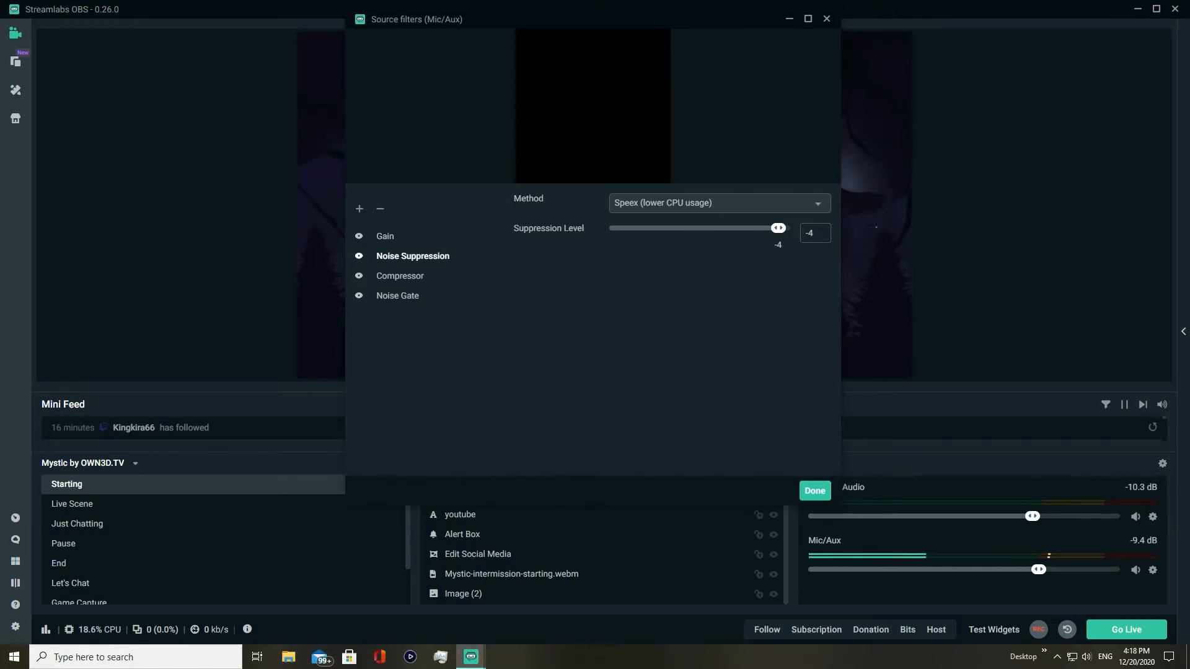
click(719, 203)
click(818, 203)
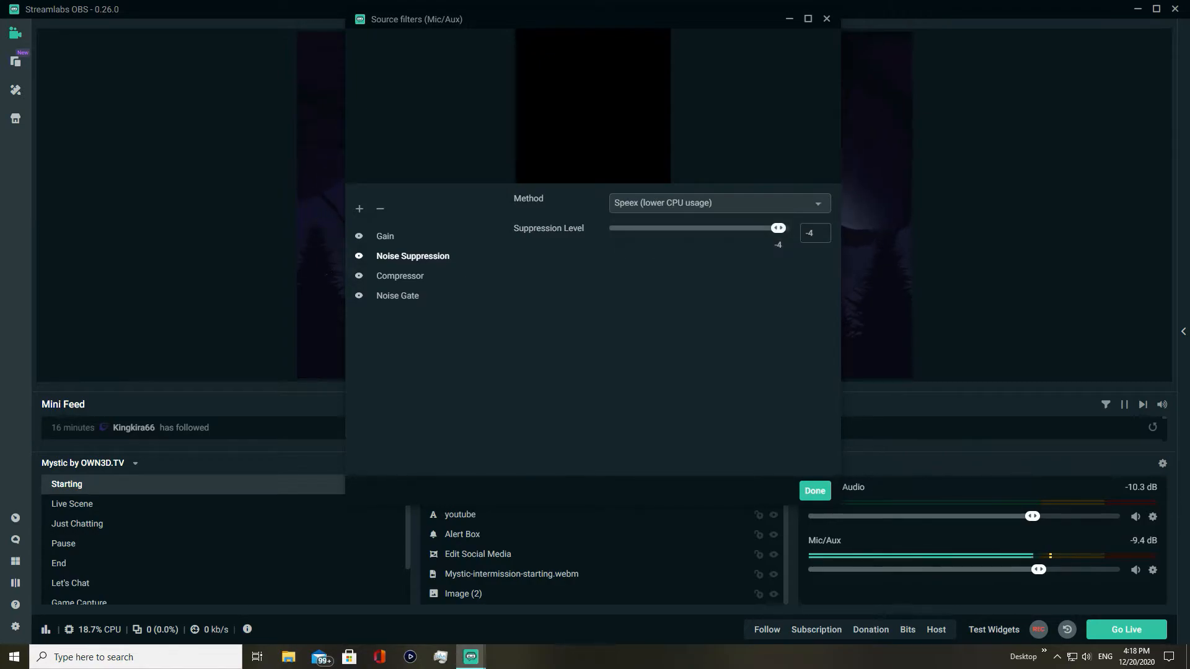
click(818, 204)
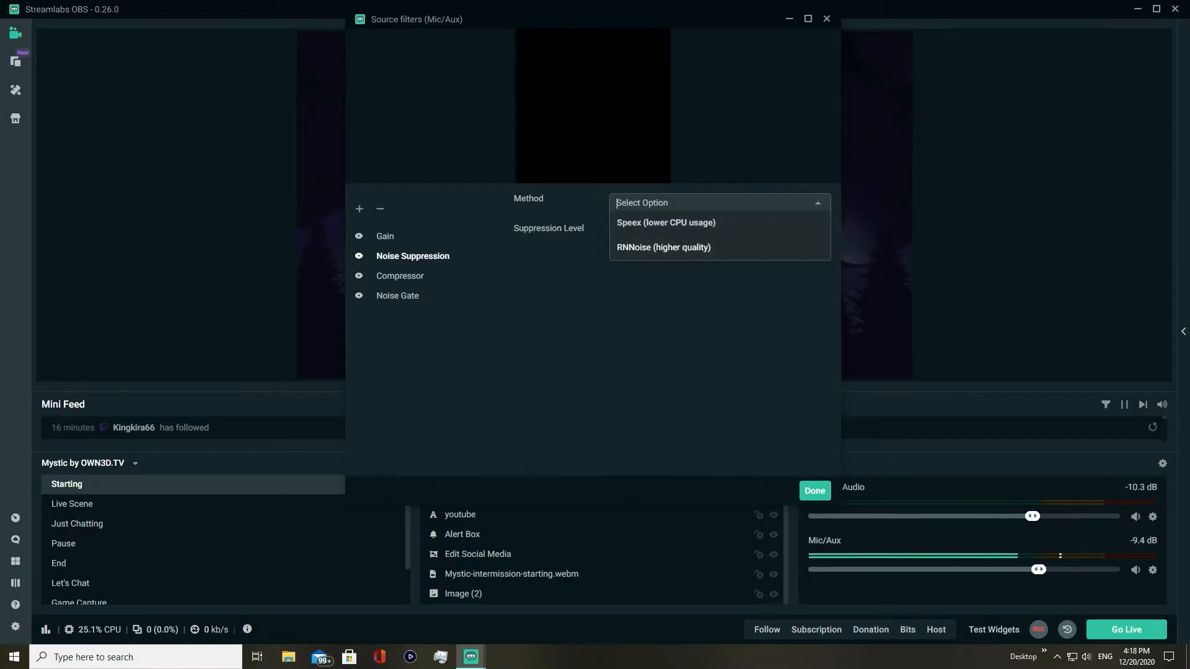
click(719, 247)
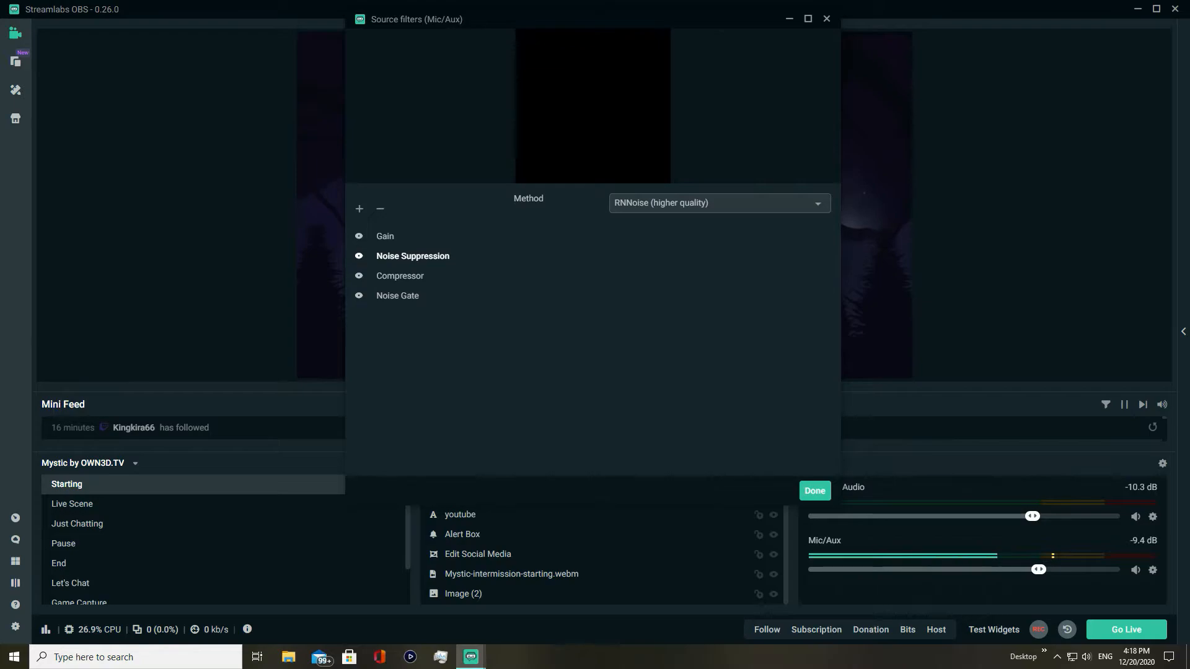
click(817, 203)
click(805, 222)
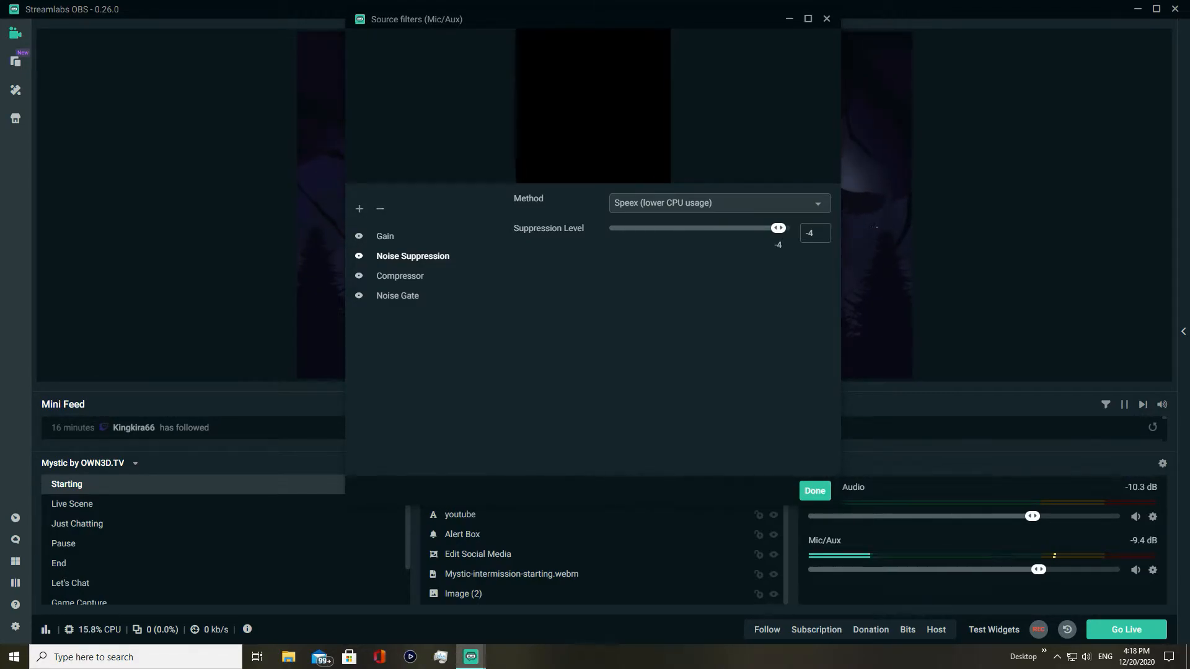
Remove the Noise Suppression filter from Mic/Aux and add a new Noise Suppression filter with the default name
click(380, 209)
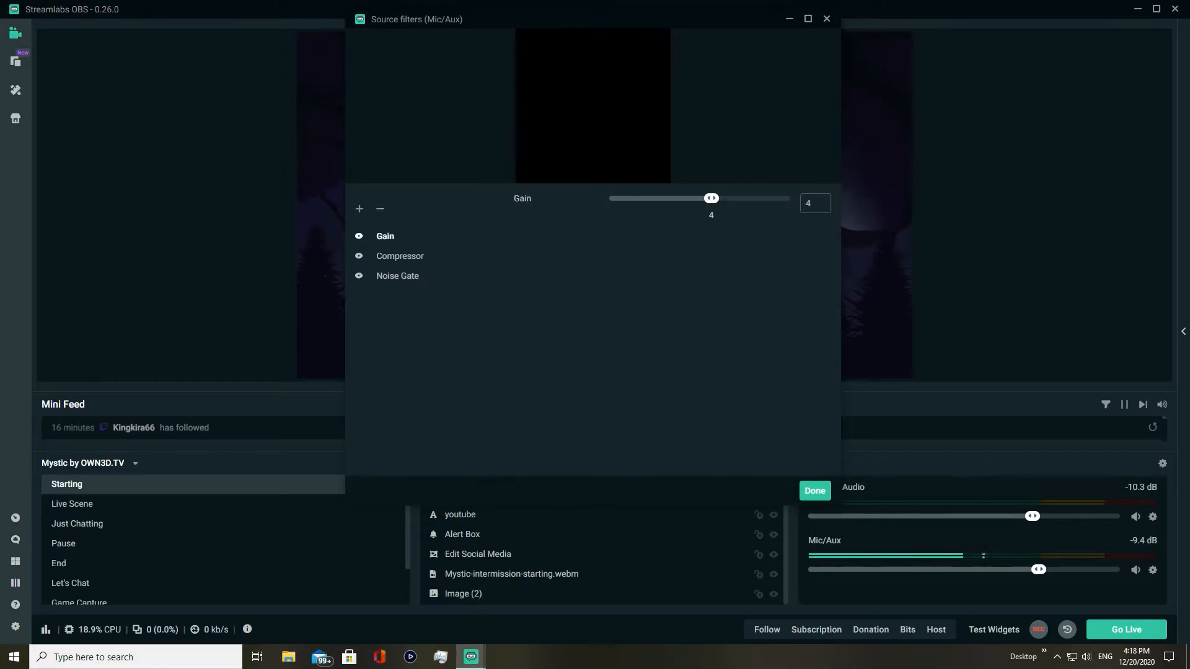
click(360, 209)
click(558, 221)
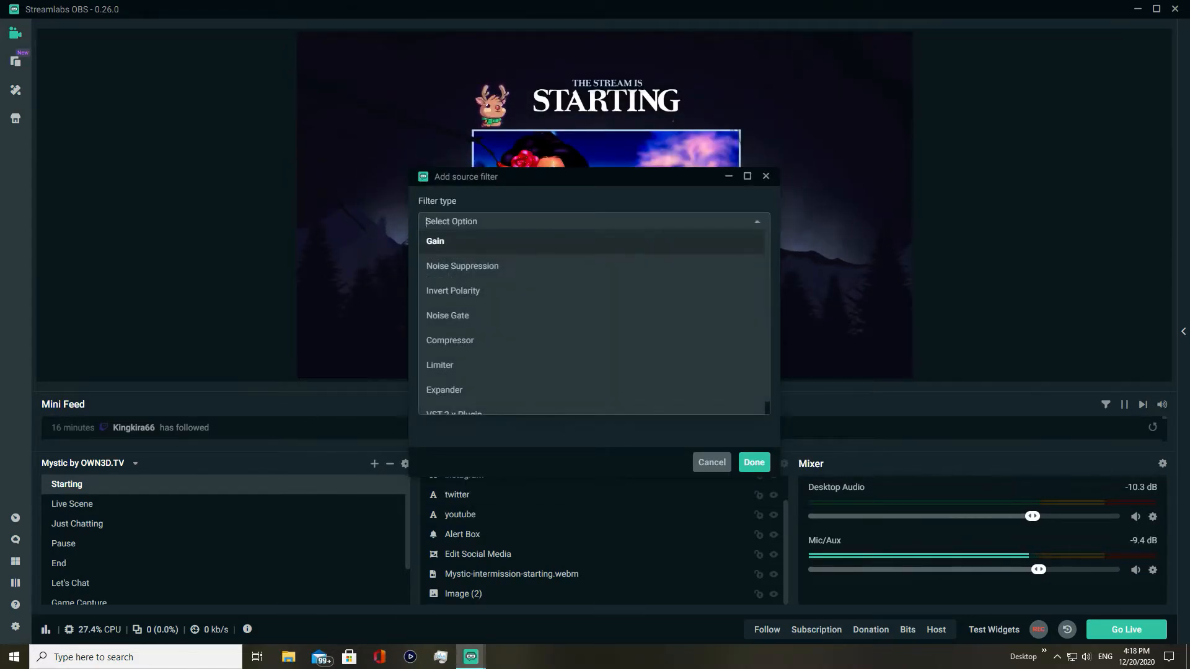
scroll(558, 310, down, 1)
click(558, 252)
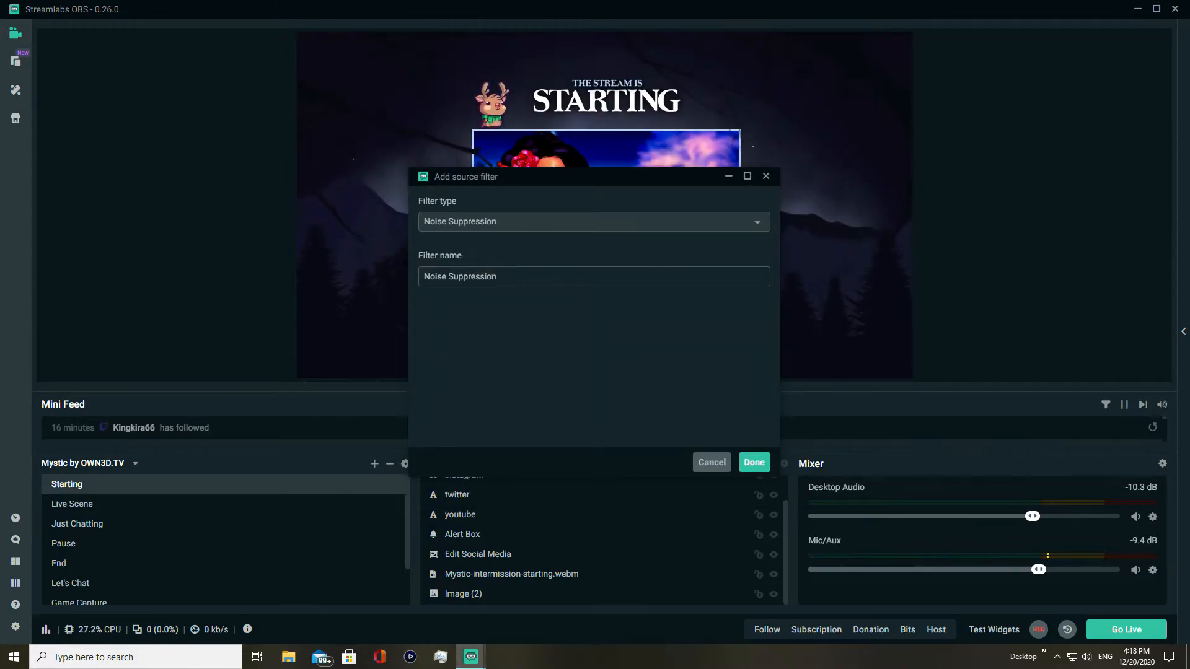
click(755, 463)
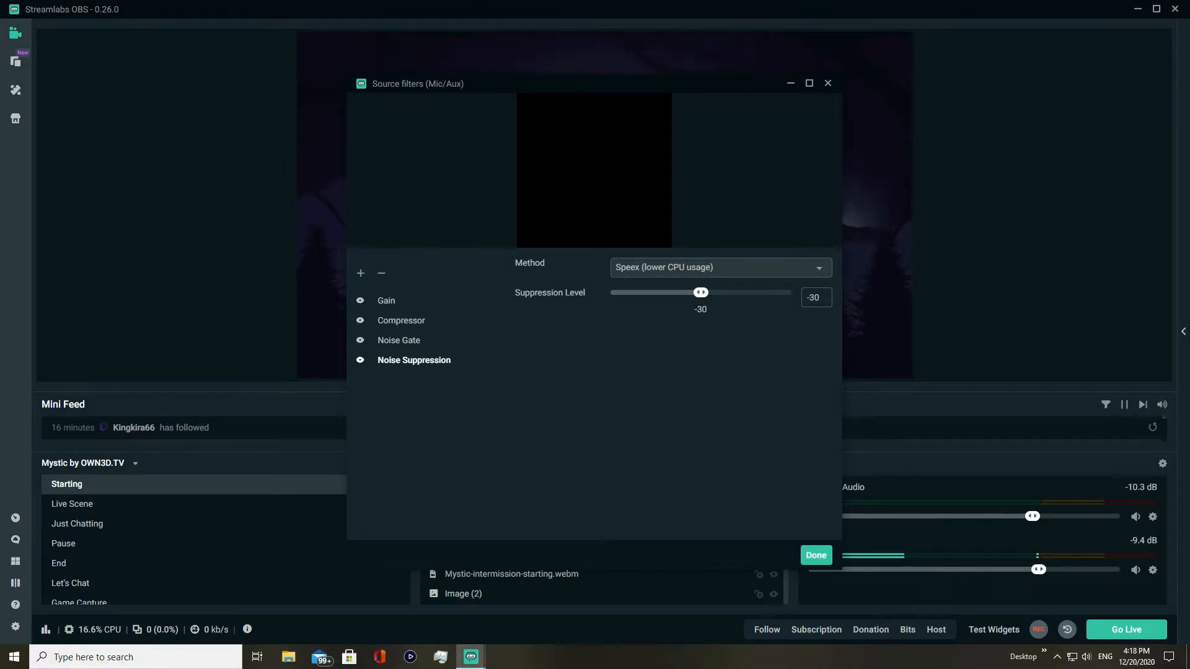
Move the filters window clear of the mixer and try the Noise Suppression level at its minimum of -60
drag(738, 85, 539, 40)
drag(502, 248, 409, 248)
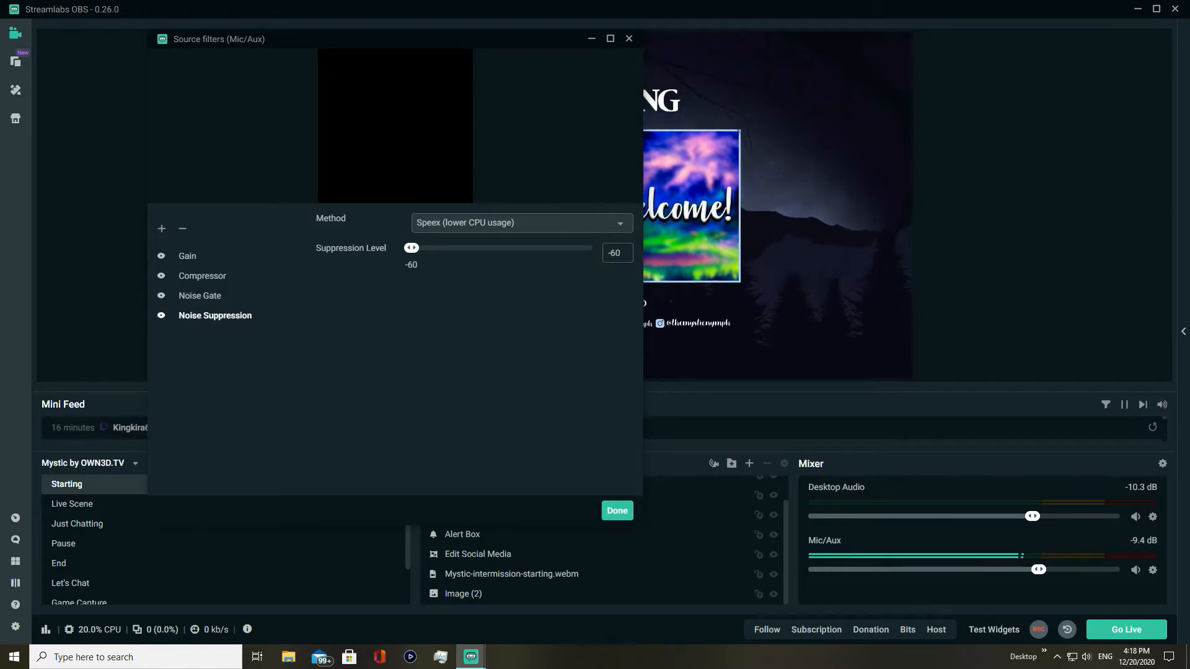
drag(411, 248, 447, 248)
Disable the Noise Gate and Compressor filters, try a Noise Suppression level of 0, and set it to -4
click(161, 296)
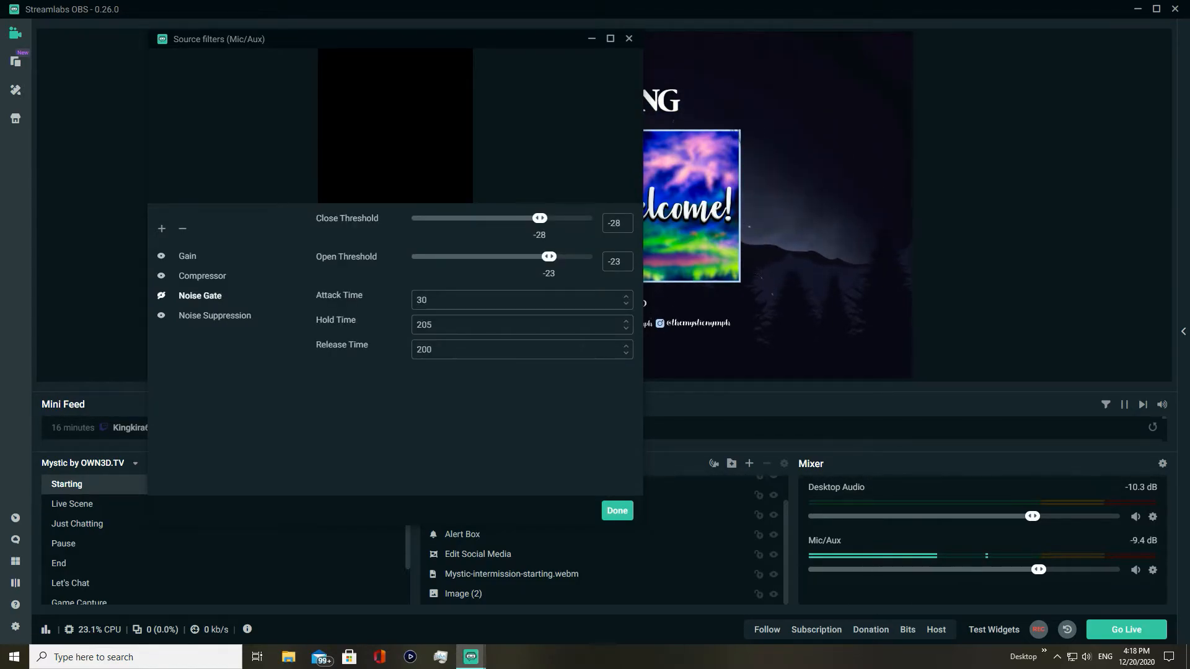
click(161, 276)
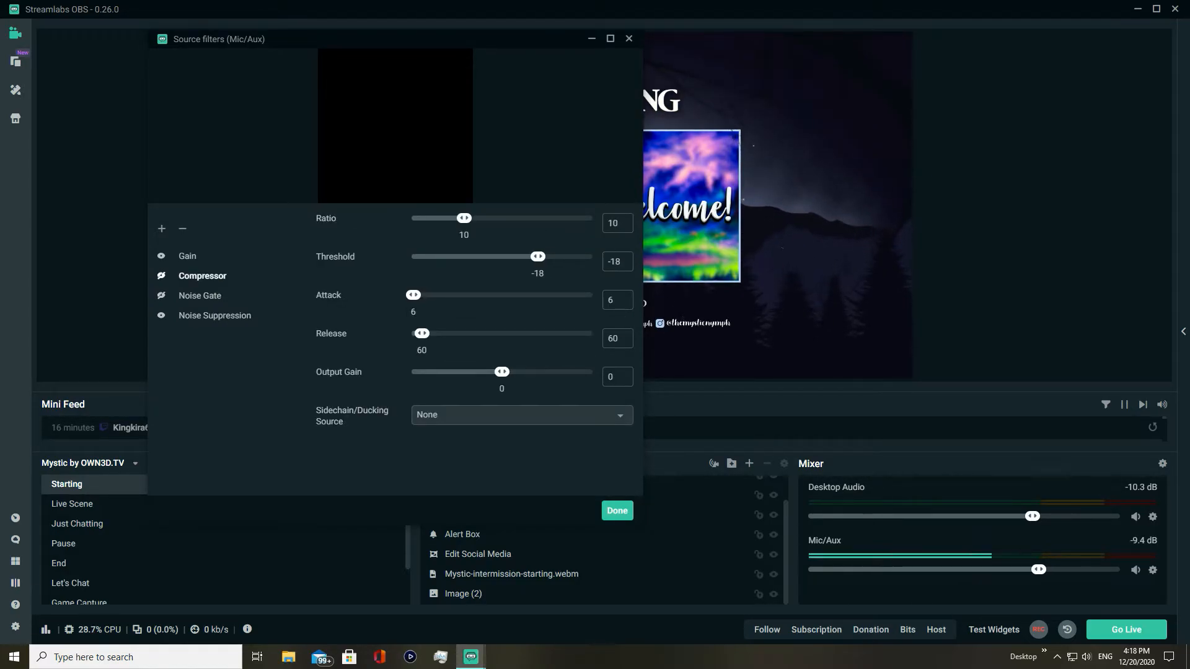
click(214, 315)
drag(447, 248, 592, 248)
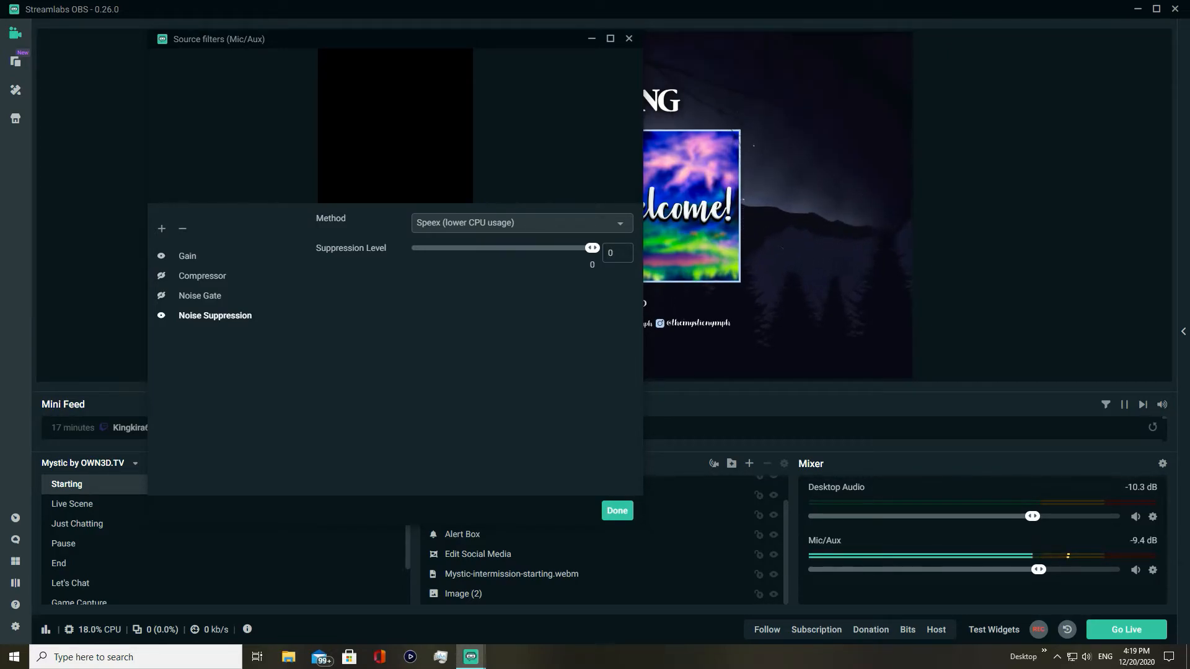
mouse_move(592, 248)
mouse_down()
mouse_move(515, 248)
mouse_move(577, 248)
mouse_up()
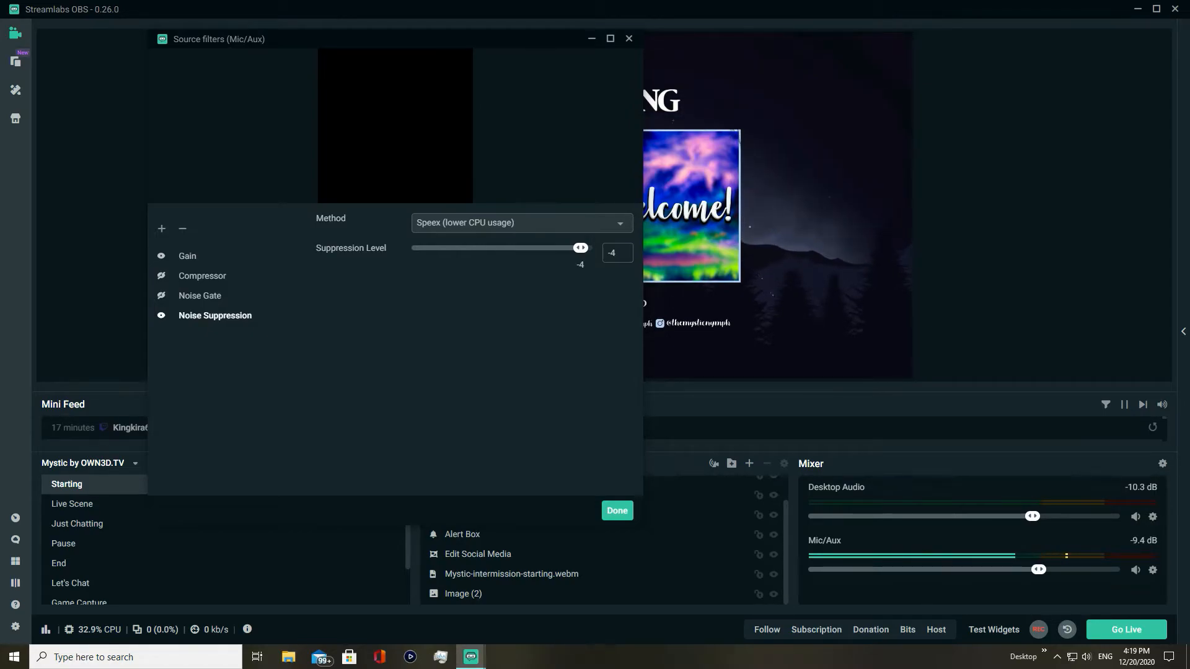
Re-enable the Compressor filter, close the filters window and set the Mic/Aux volume to -9.0 dB
drag(540, 40, 616, 63)
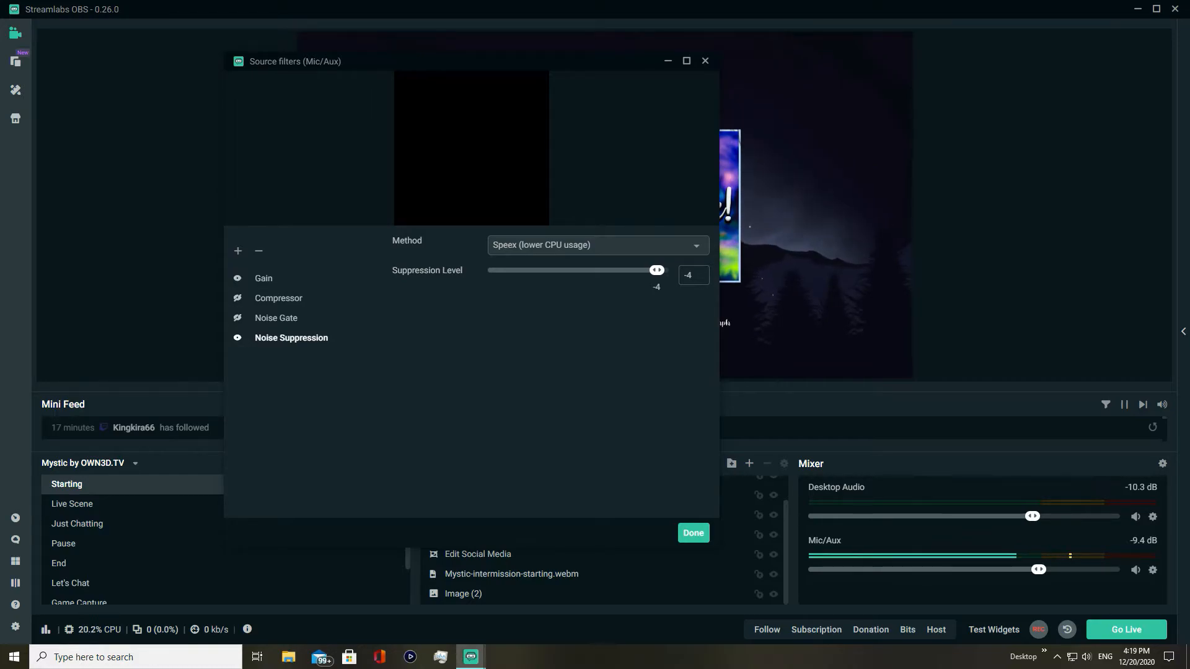
click(237, 298)
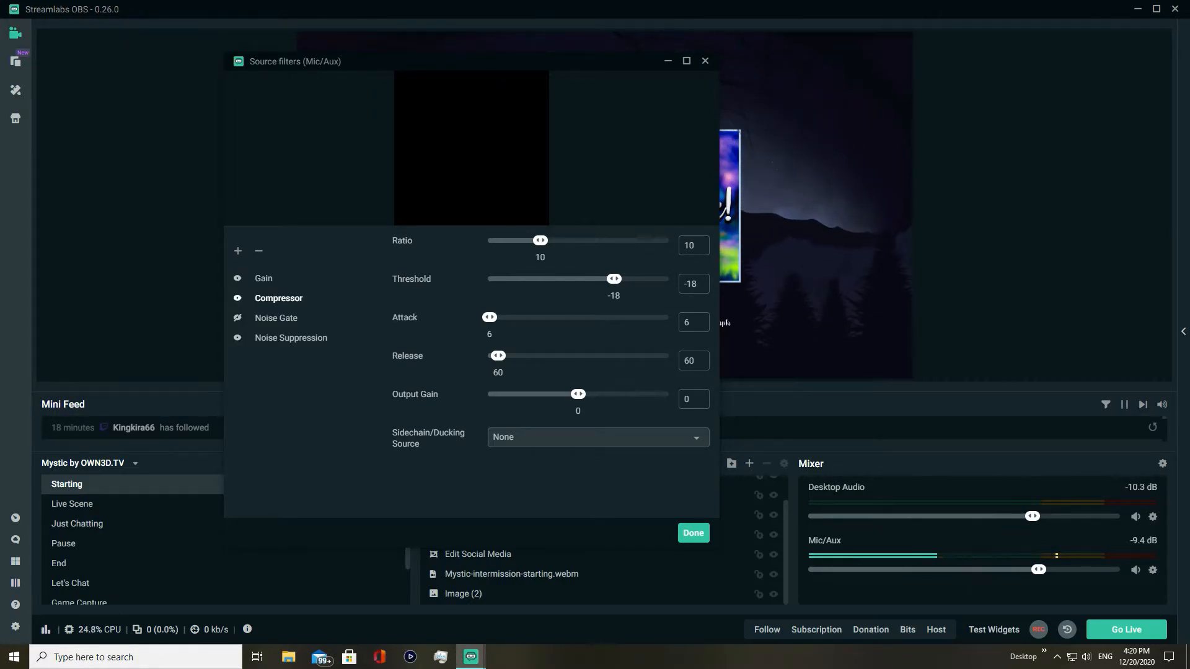
drag(1039, 569, 1044, 570)
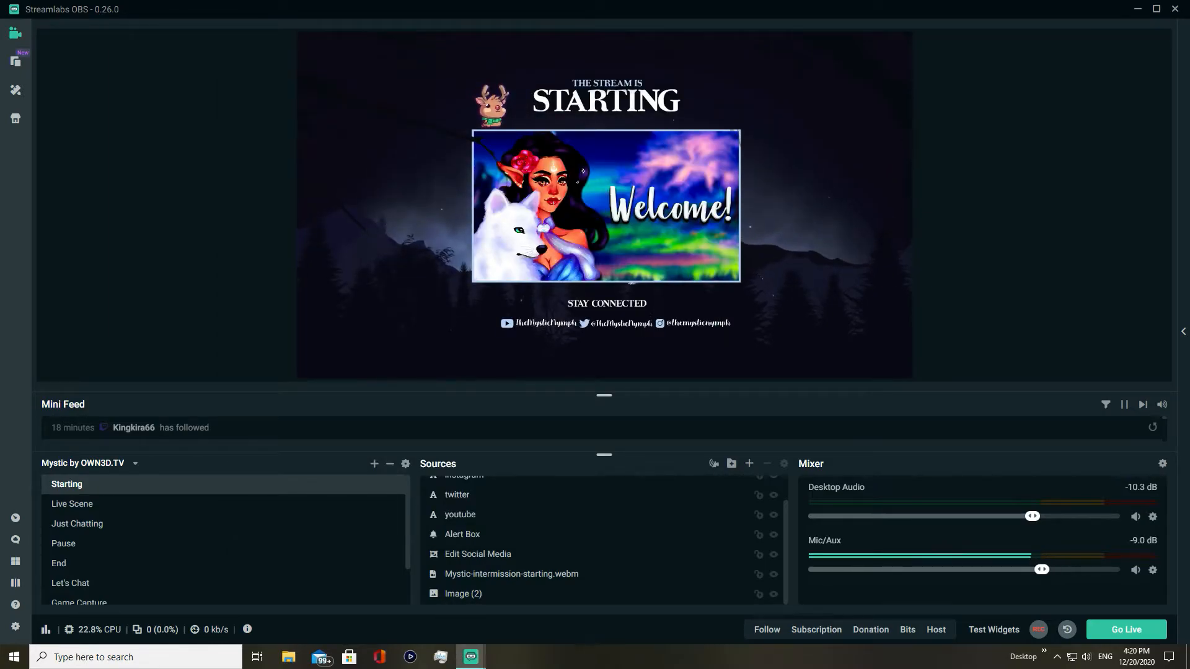
Reopen the Mic/Aux filters, remove the Compressor filter and add a new Compressor with the default name
right_click(1041, 570)
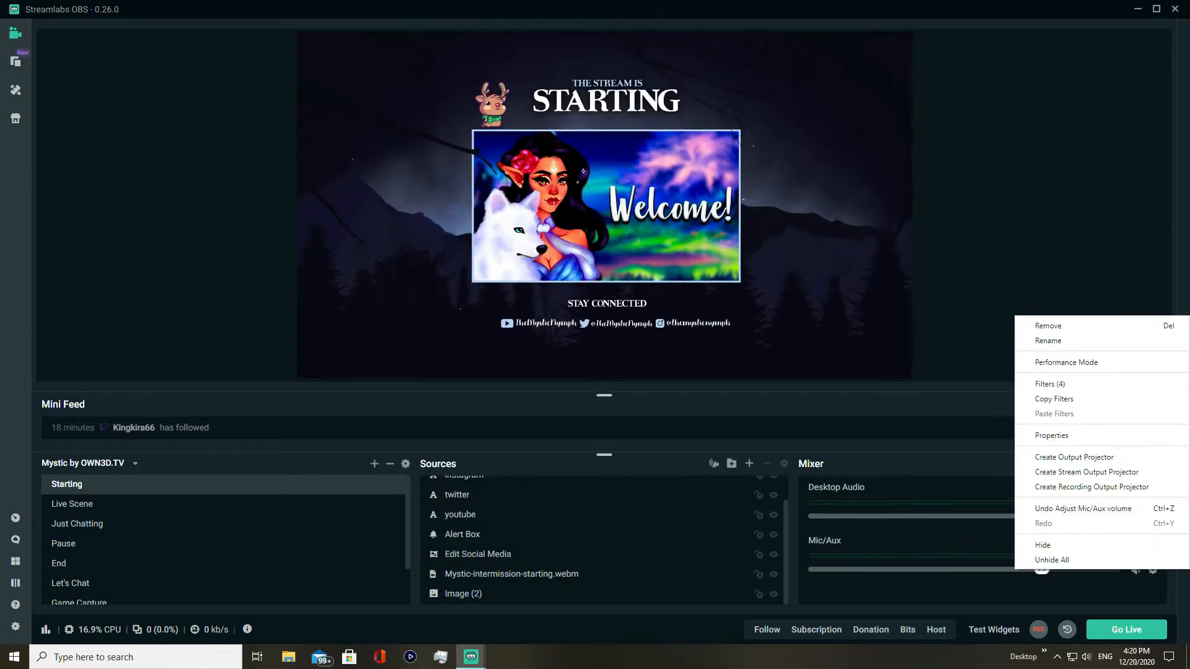
click(1049, 384)
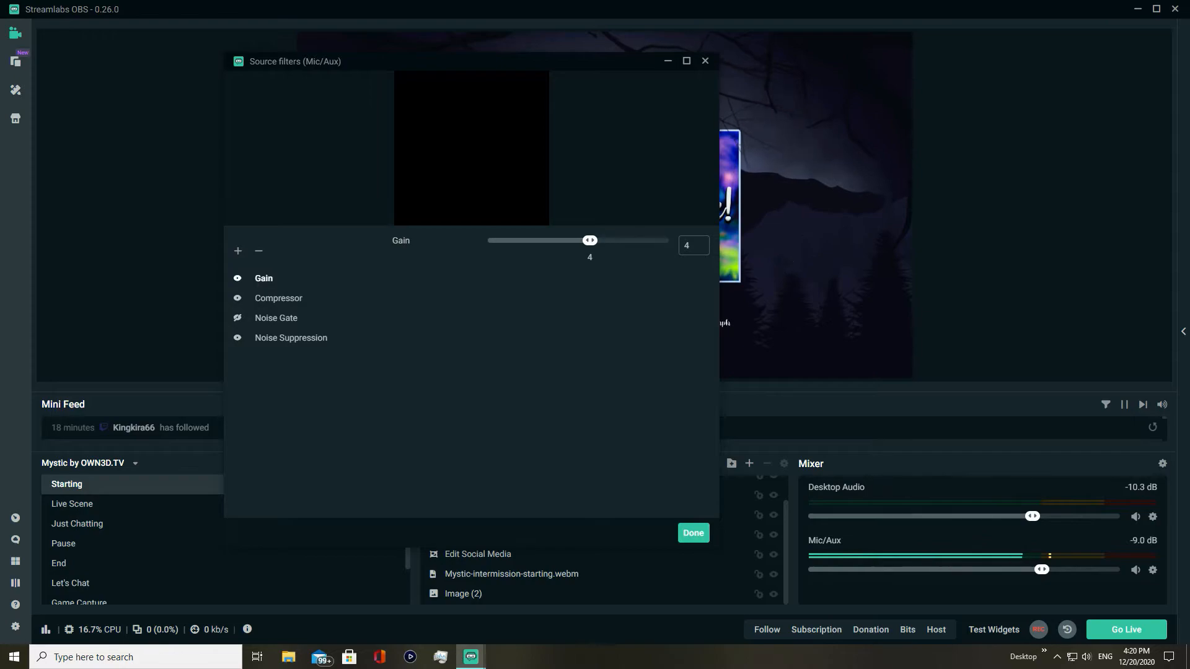
click(279, 298)
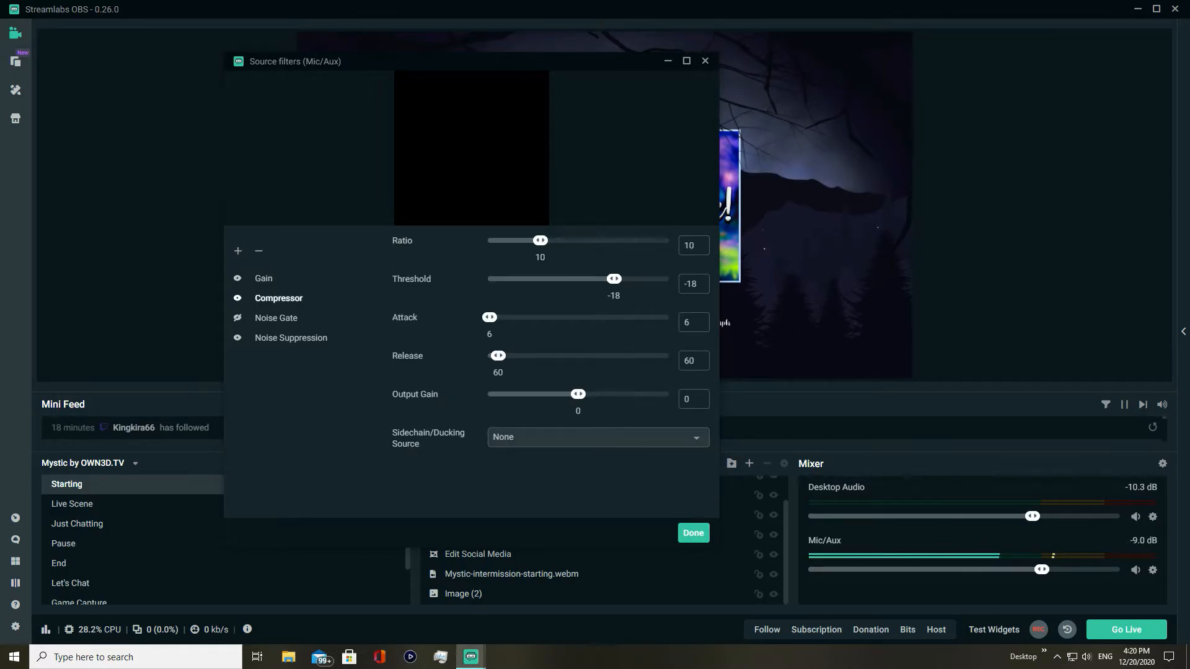
click(258, 250)
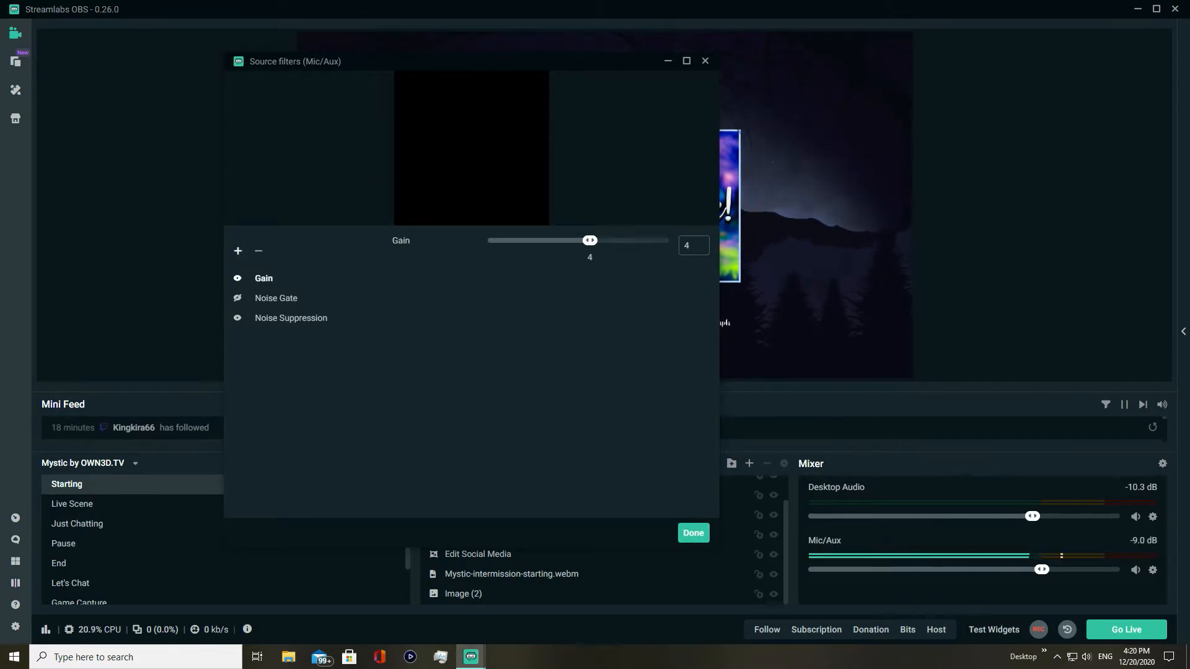
click(238, 250)
click(594, 222)
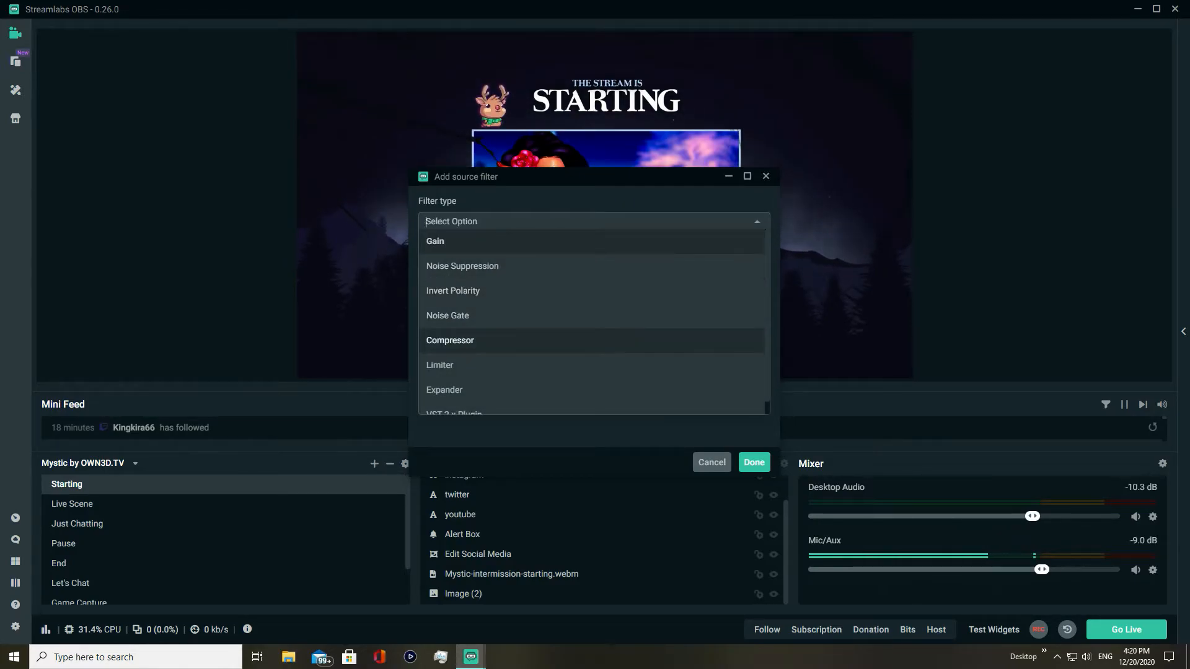
click(594, 341)
click(755, 462)
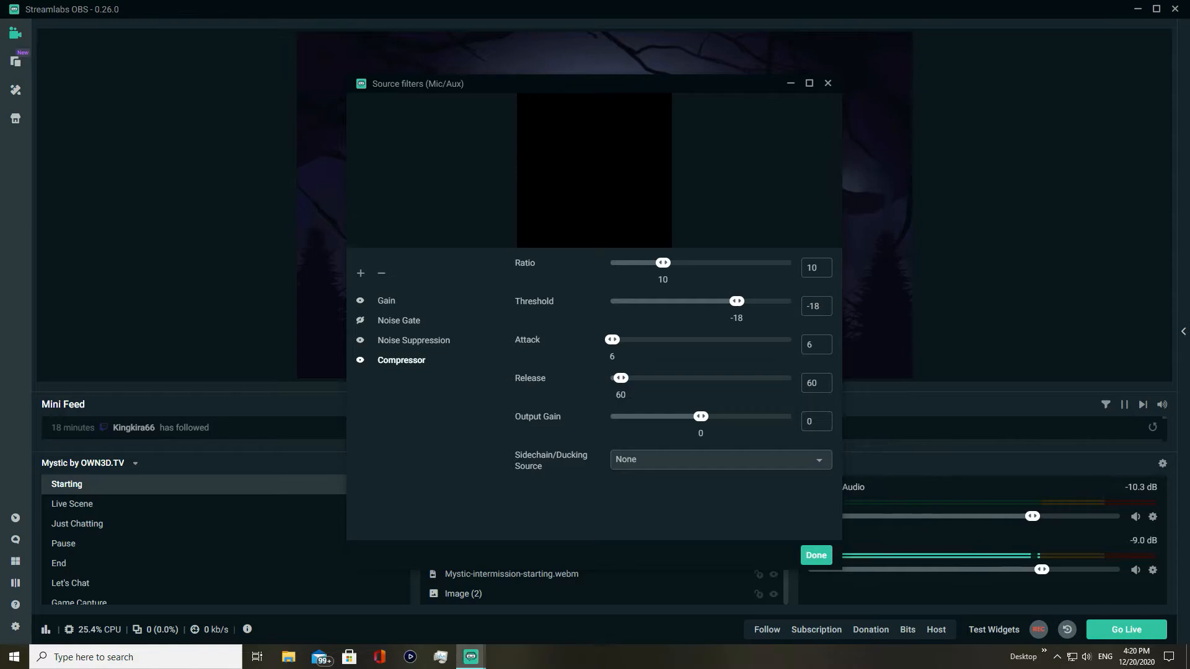
Reposition the filters window so the mixer stays in view, and enable the Noise Gate filter
drag(749, 87, 1075, 20)
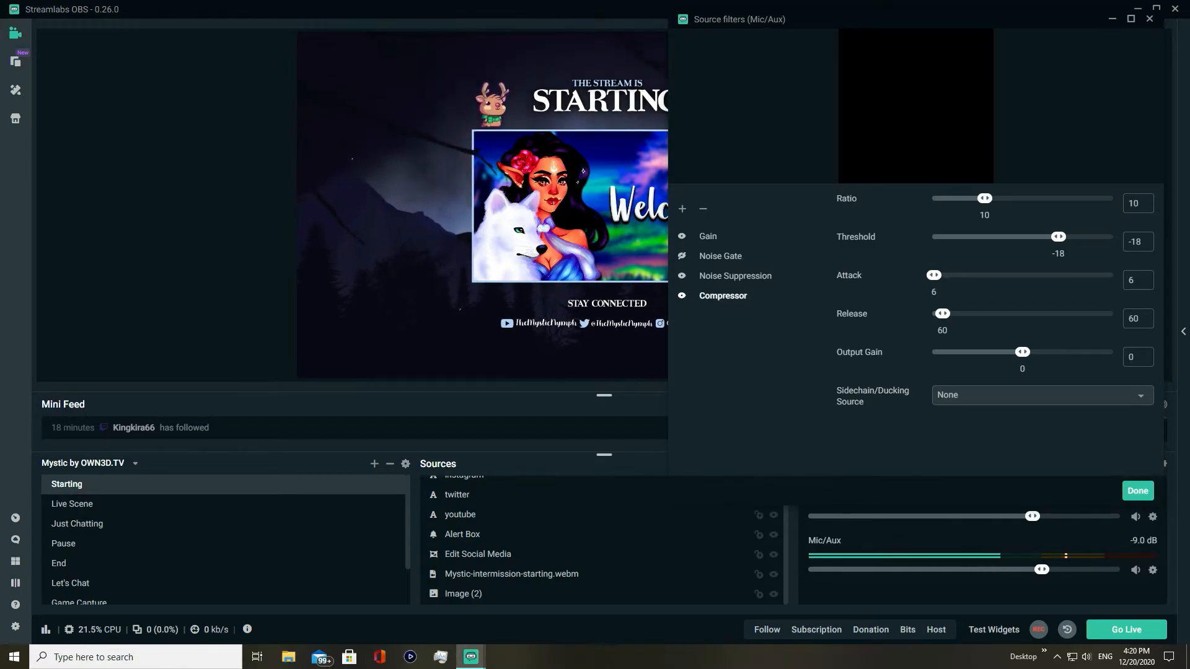
drag(1053, 22, 638, 39)
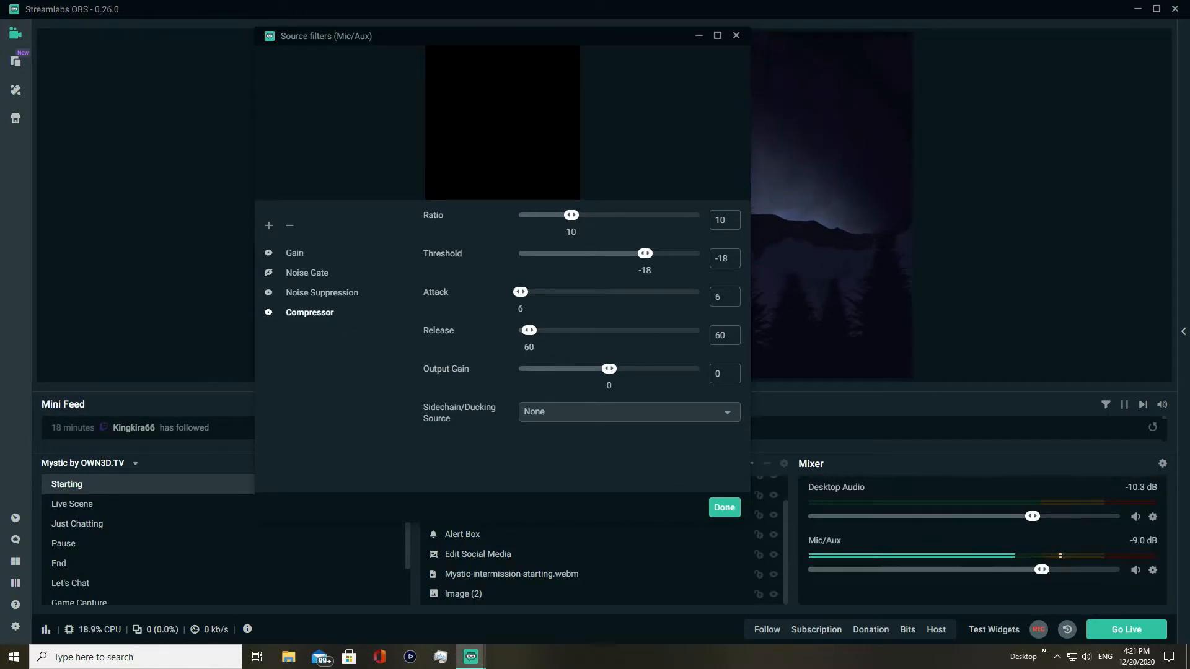
drag(545, 34, 554, 12)
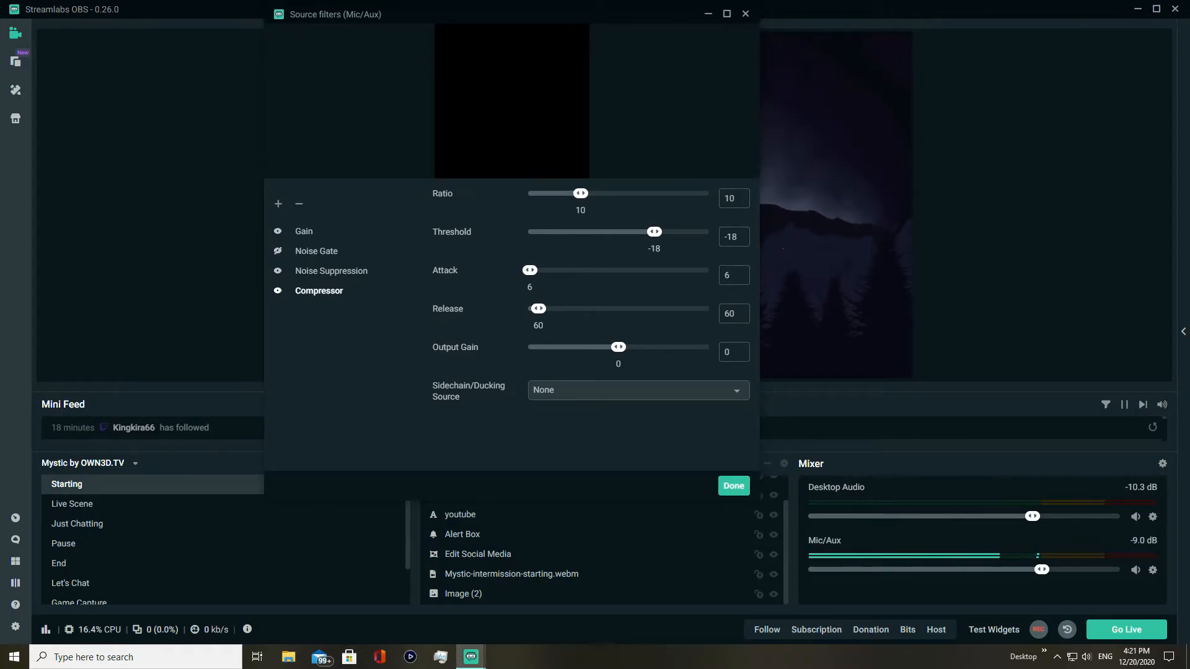
click(317, 251)
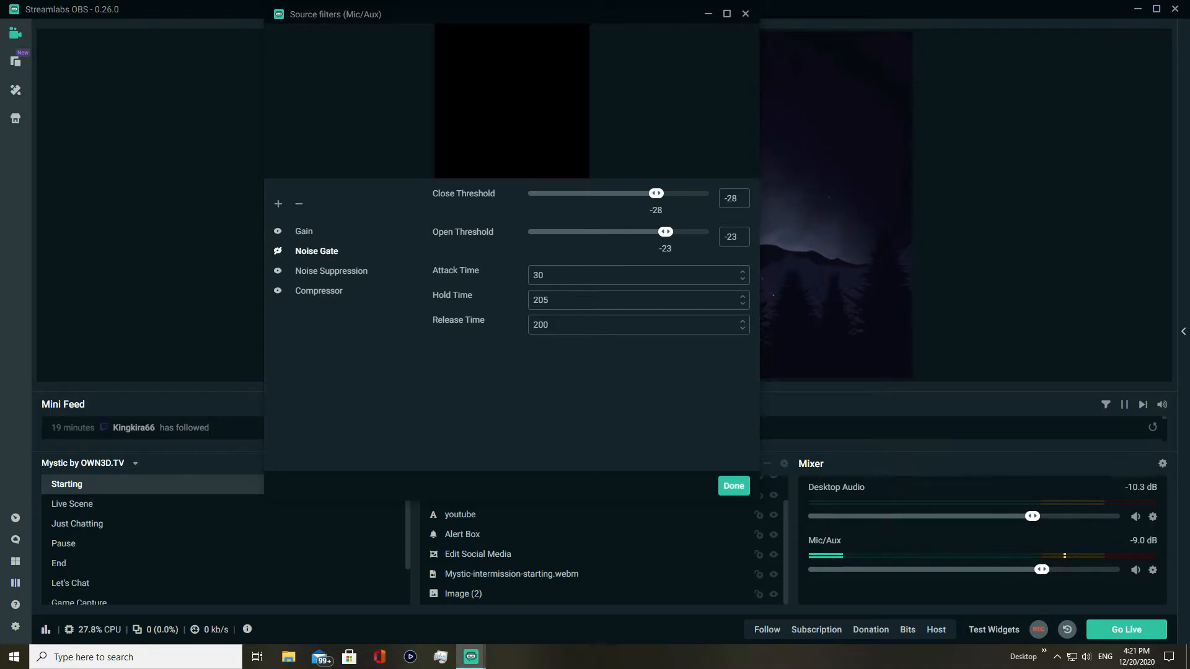
click(278, 251)
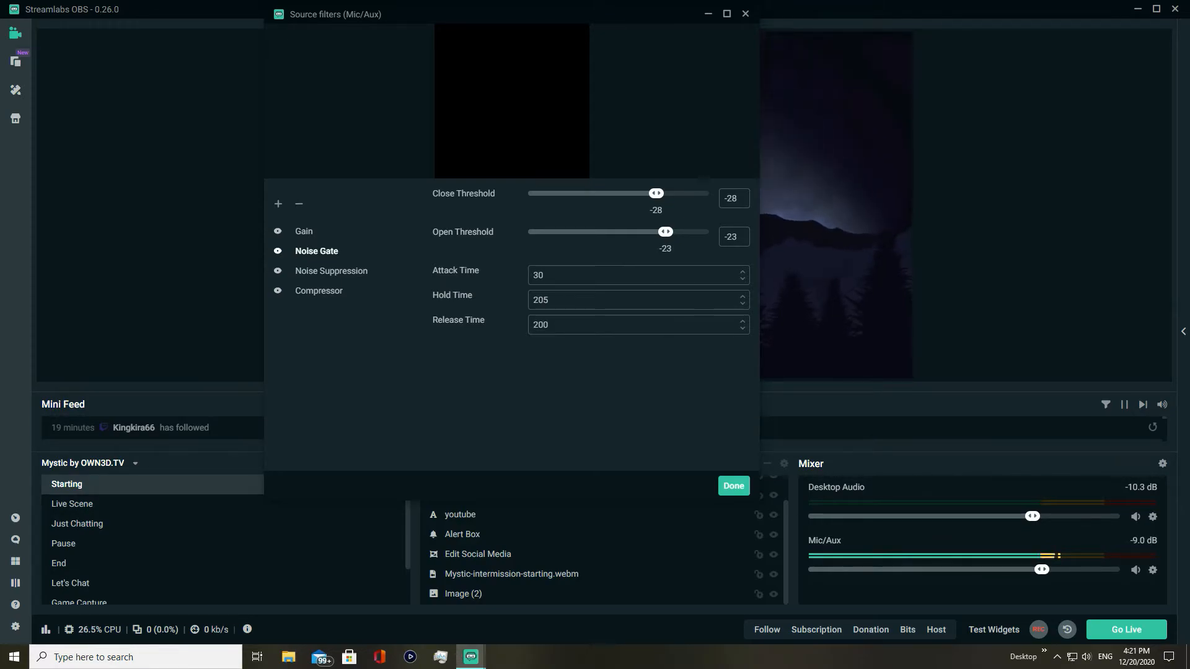
Remove the Noise Gate filter from Mic/Aux and add a new Noise Gate filter with the default name
click(299, 204)
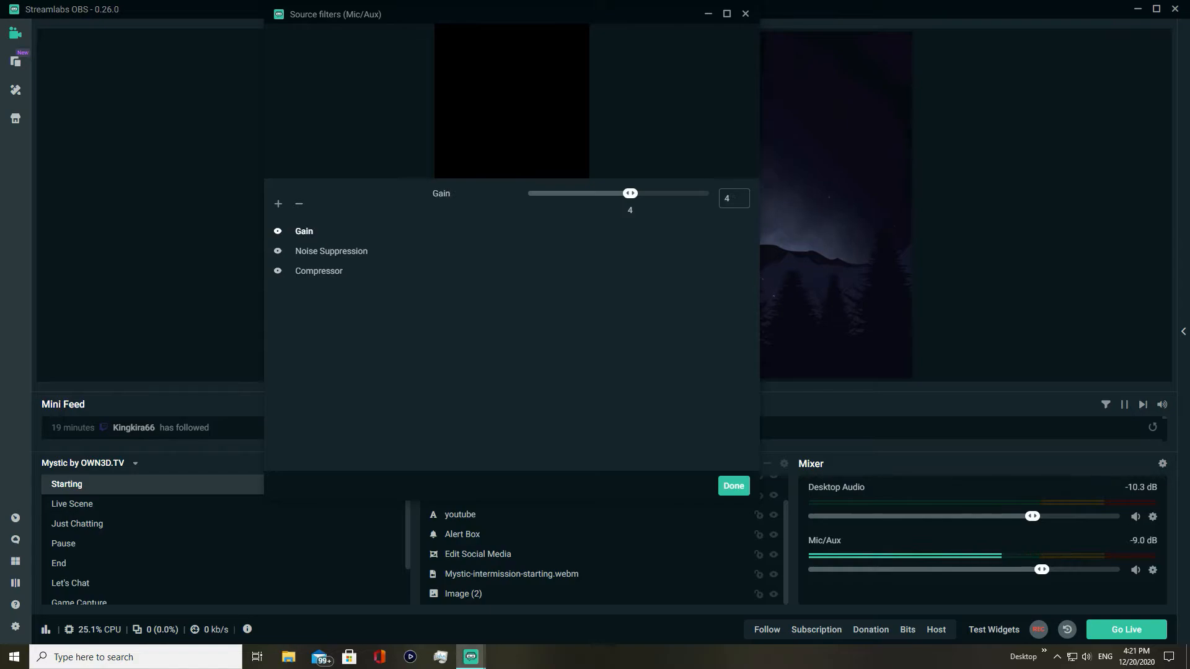
click(278, 204)
click(558, 221)
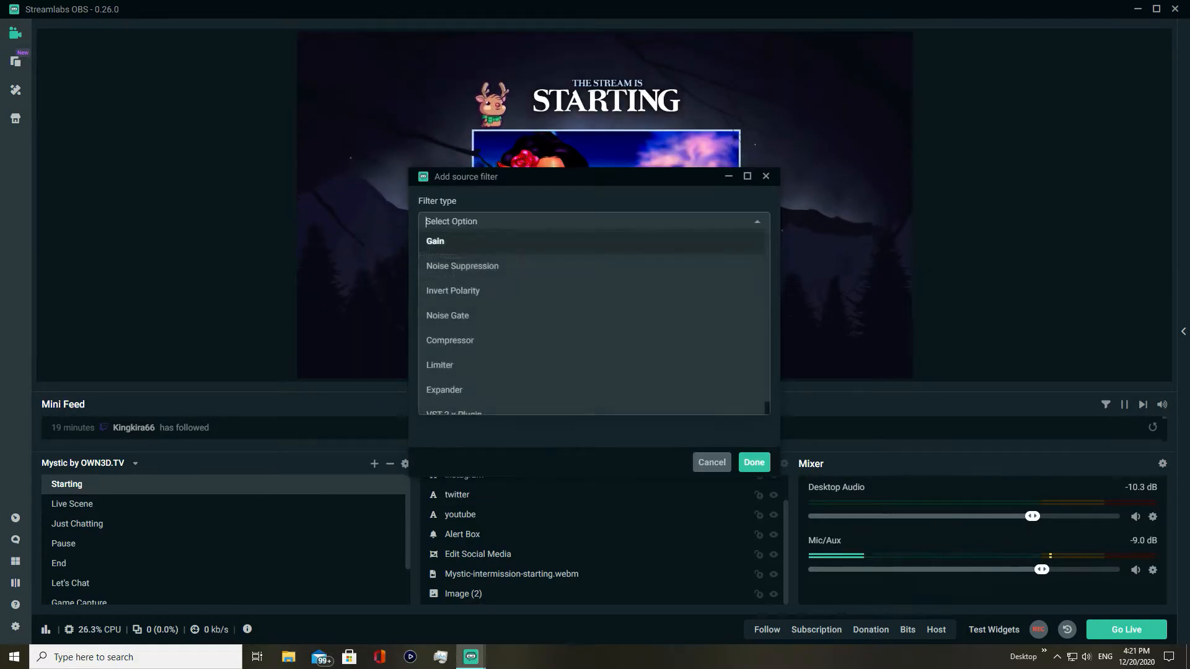
click(447, 315)
click(754, 463)
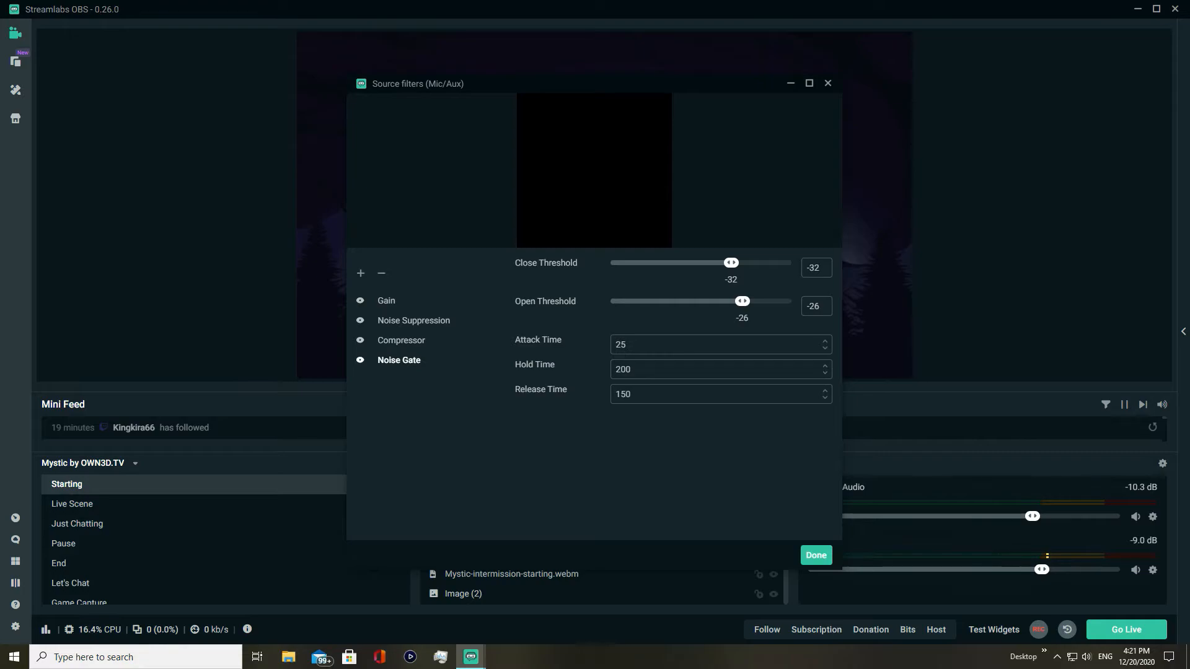
Set the Noise Gate's Close Threshold to -20 and Open Threshold to -25, keeping the filters window clear of the mixer
drag(731, 263, 735, 262)
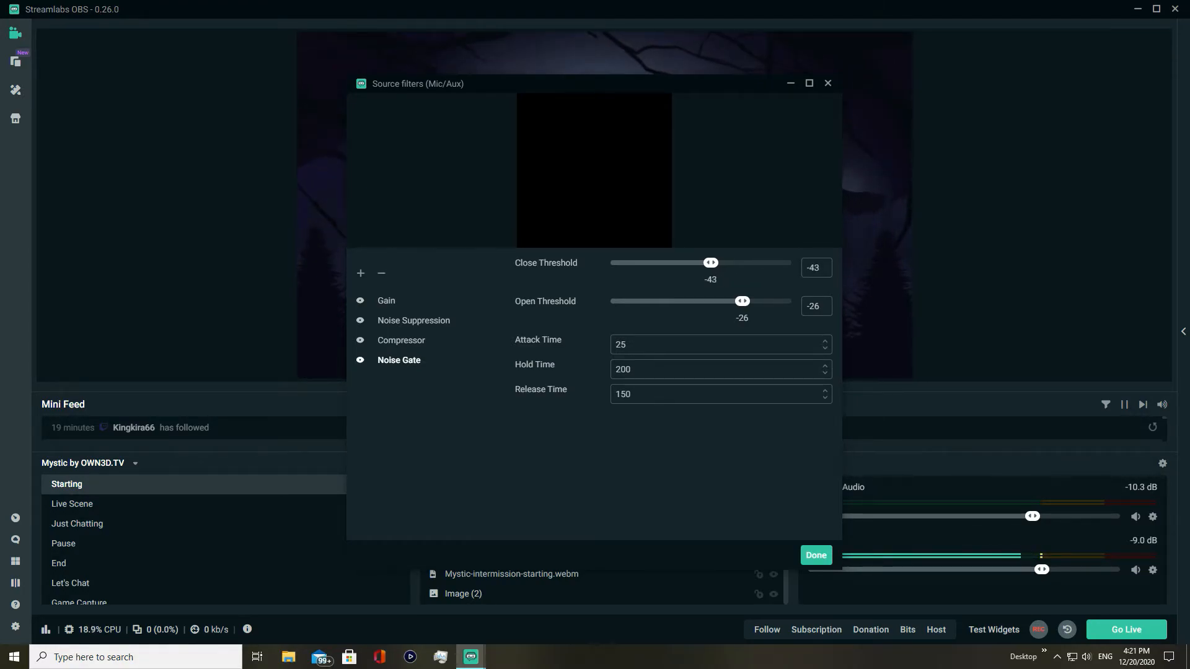
drag(743, 263, 744, 301)
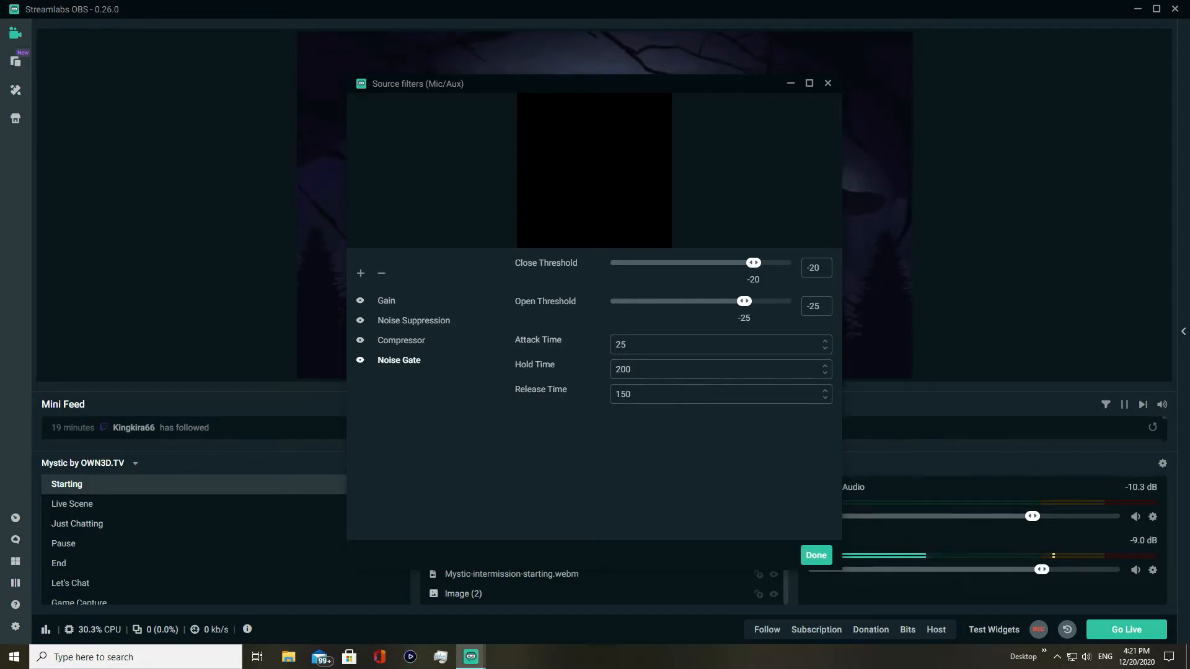
drag(746, 78, 644, 36)
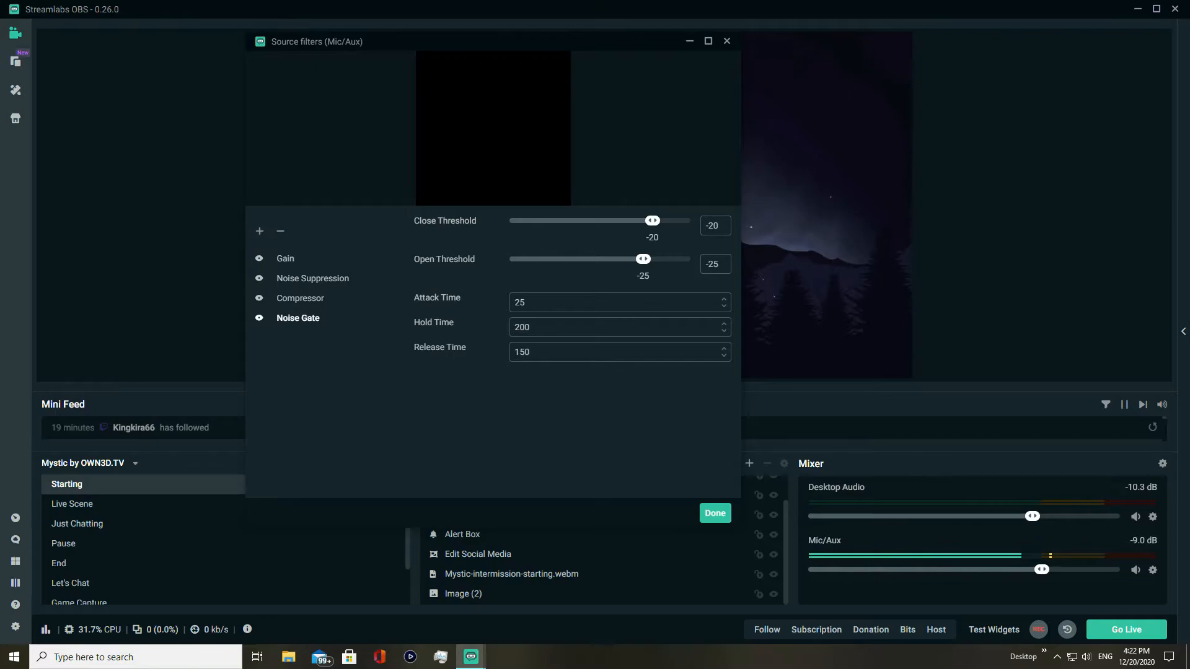
drag(653, 221, 653, 221)
drag(629, 44, 599, 13)
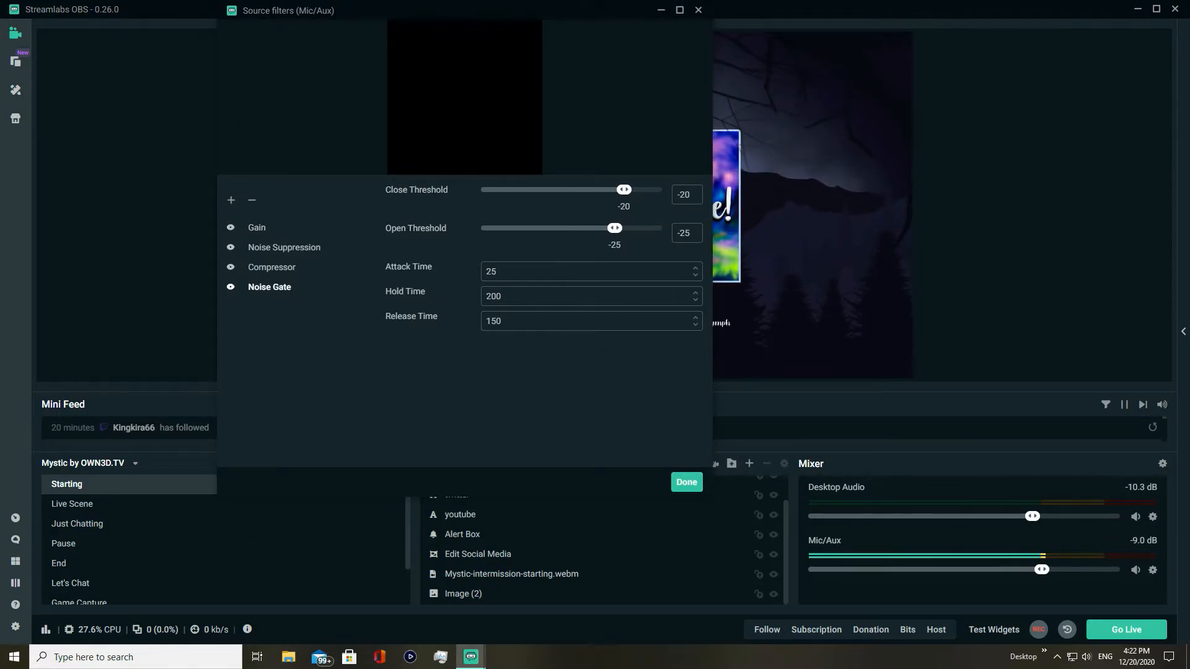
Review the Gain, Noise Suppression and Noise Gate filters on Mic/Aux, and close the filters window
click(687, 482)
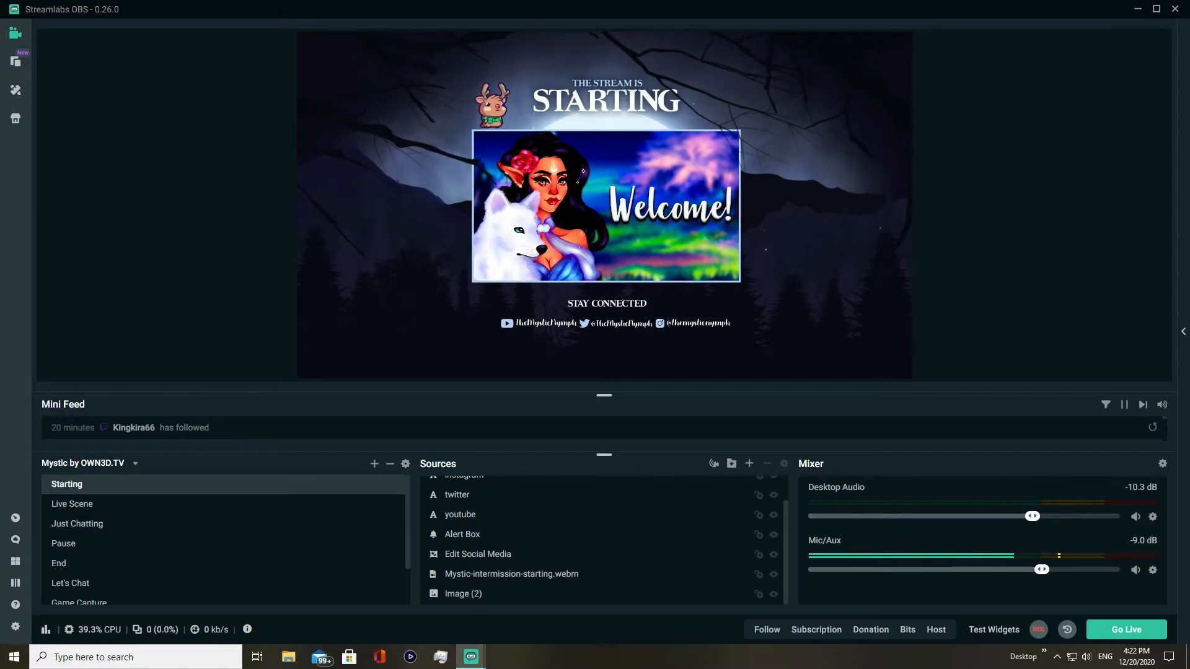
mouse_move(471, 657)
click(536, 595)
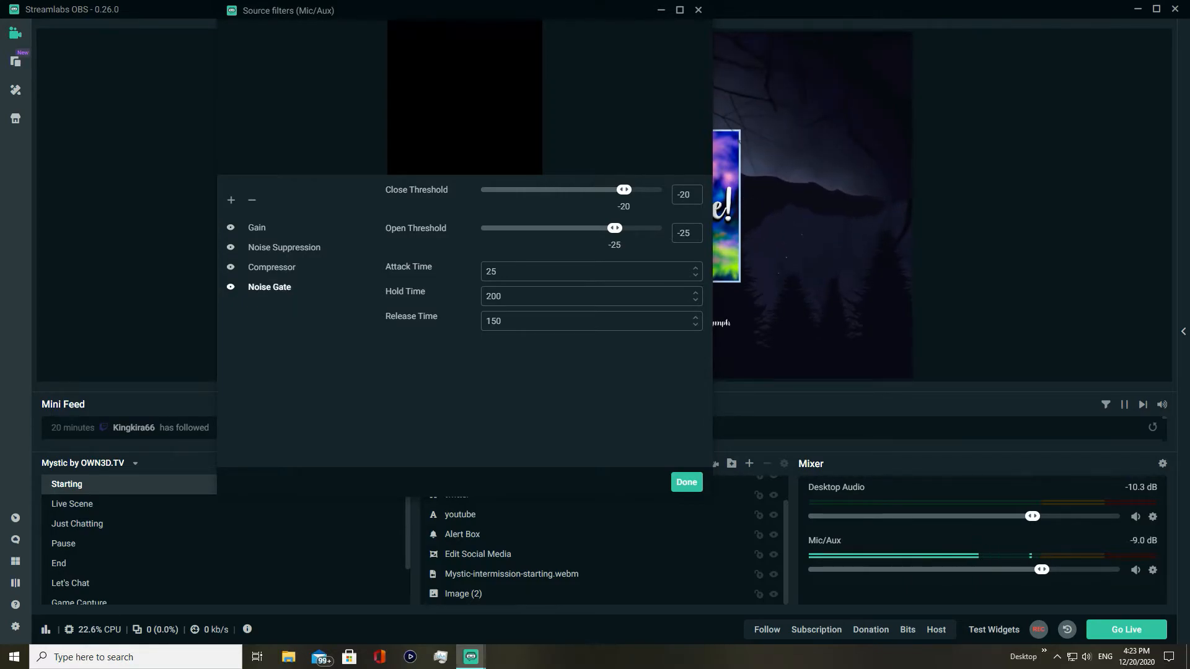
click(256, 228)
click(283, 248)
click(269, 287)
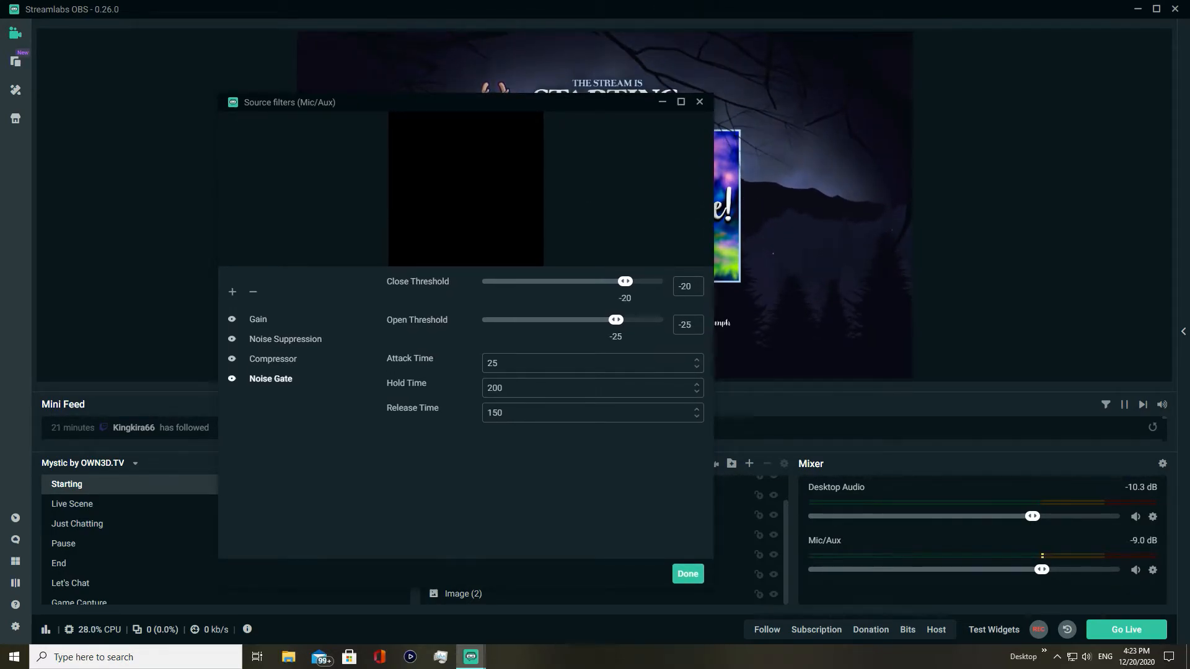
click(687, 573)
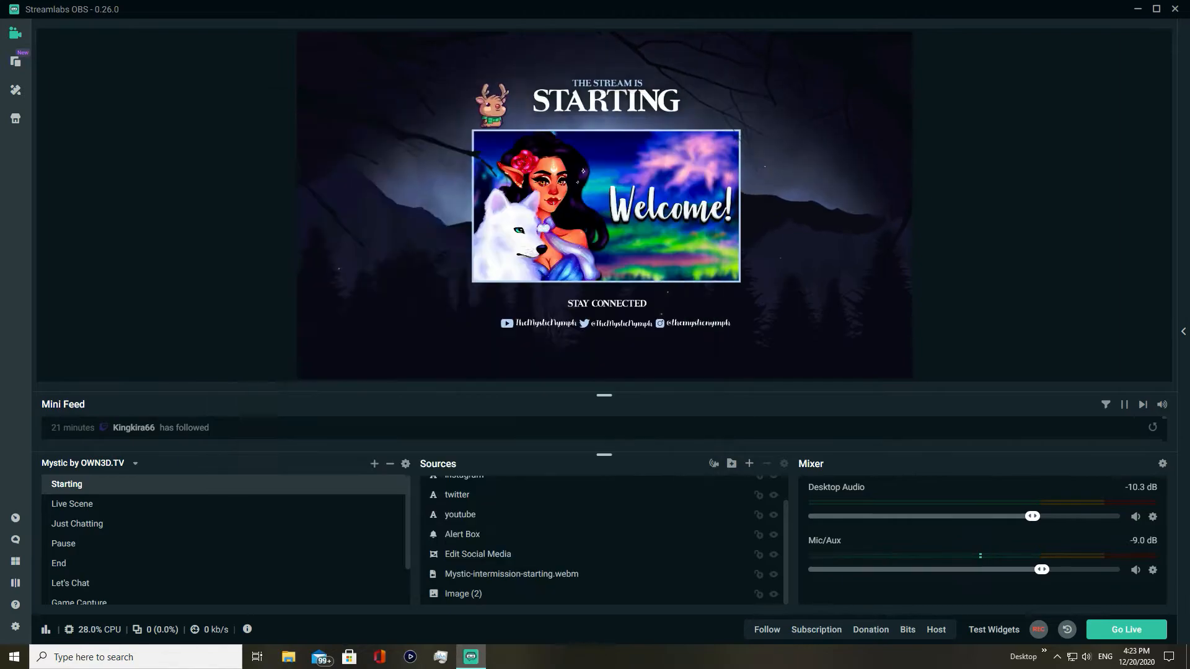
Switch to the Live Scene in the Mystic by OWN3D.TV collection
scroll(605, 539, up, 2)
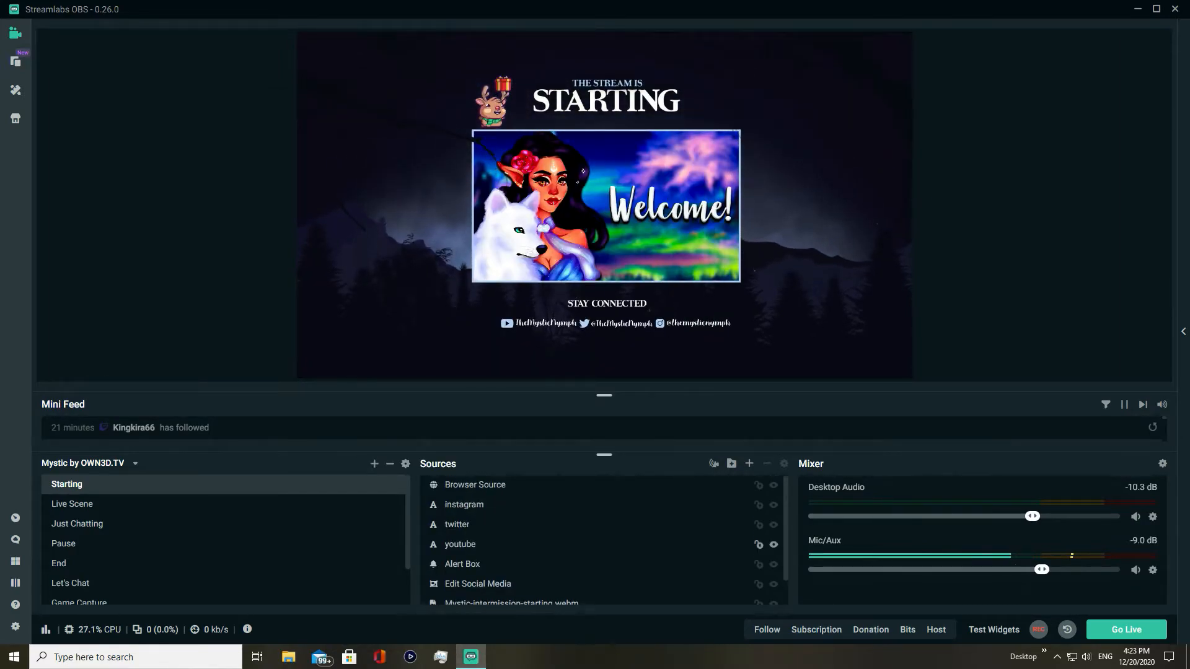
click(73, 504)
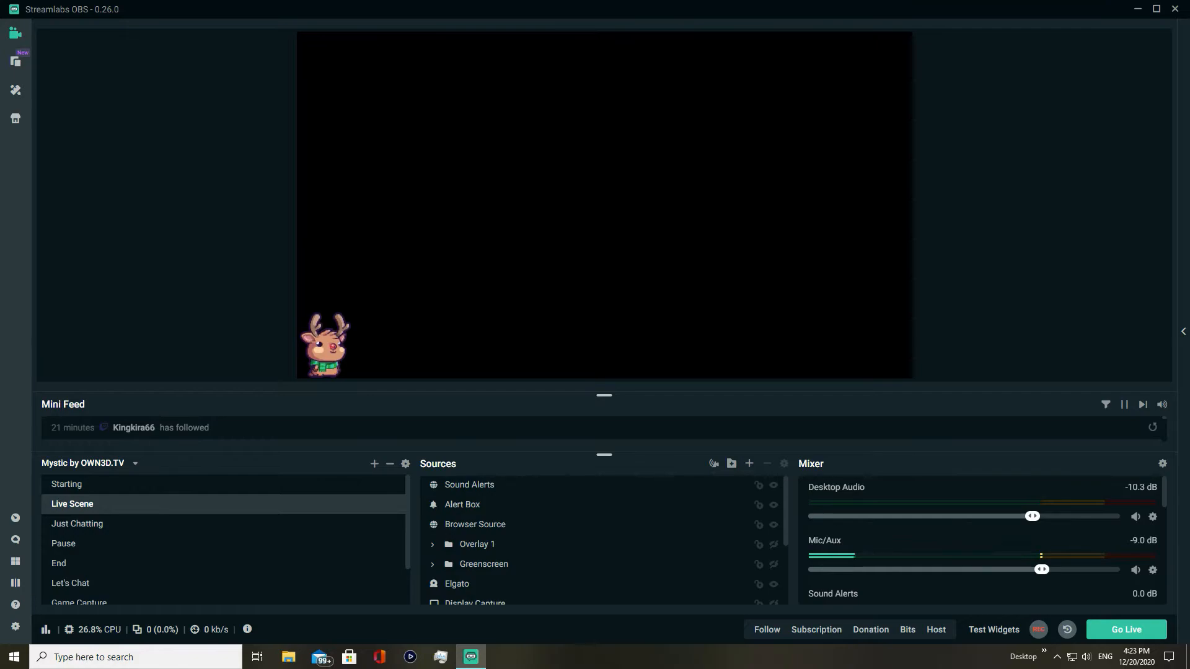
click(749, 464)
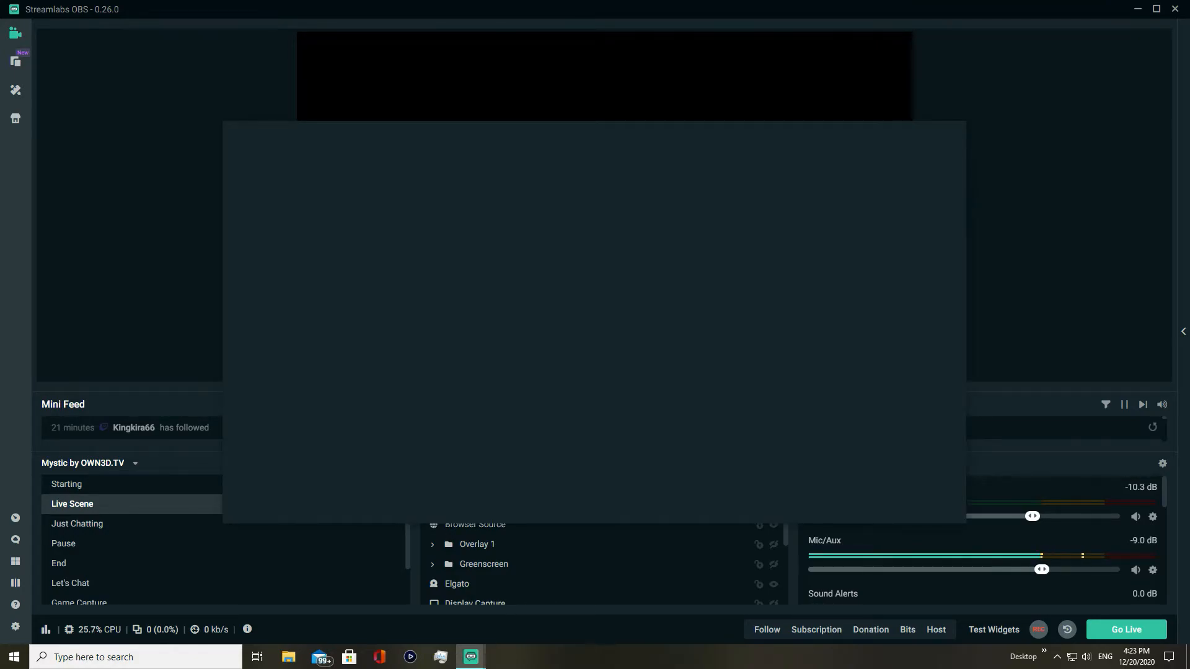
drag(590, 134, 603, 45)
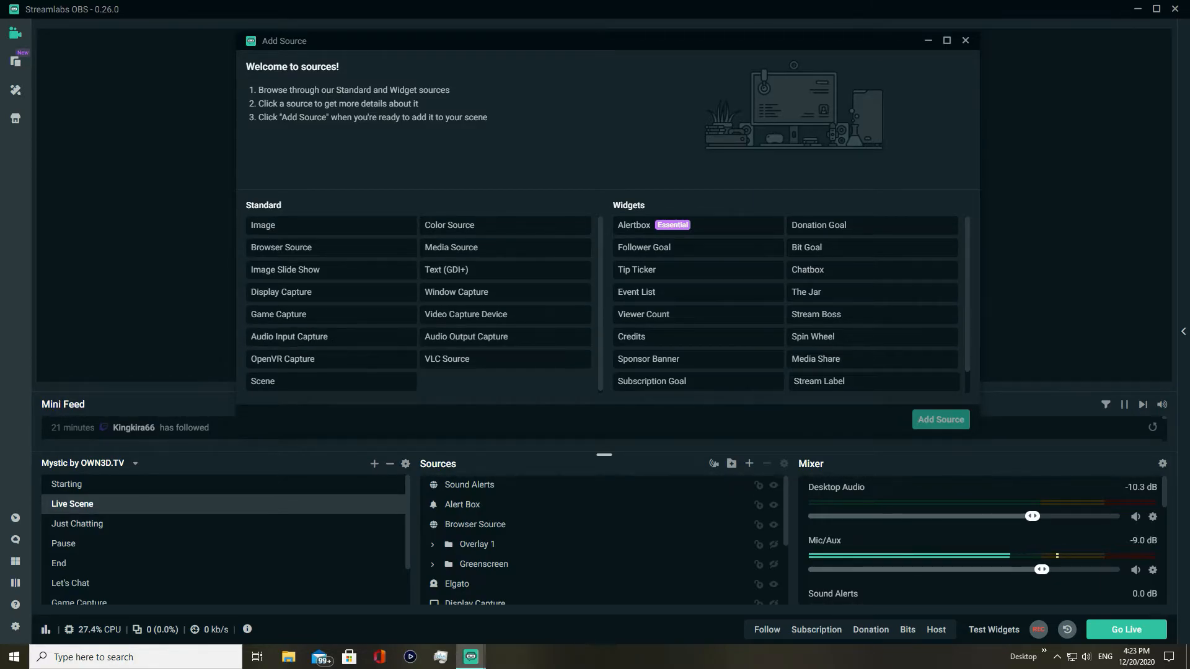
click(965, 41)
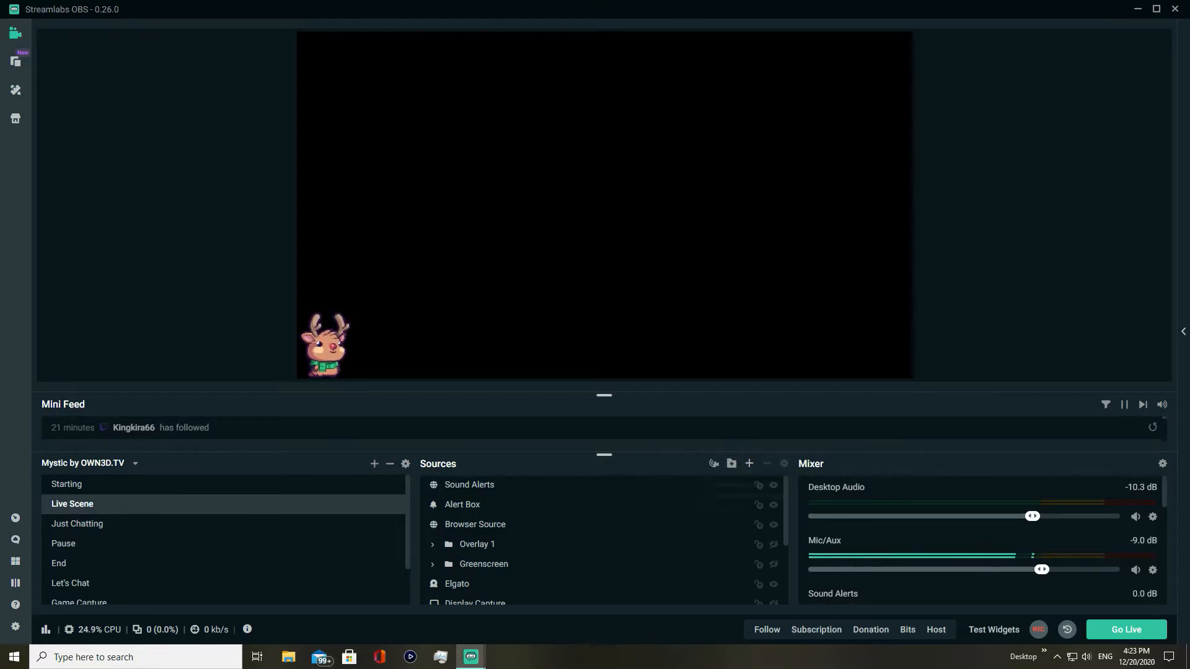
Start adding a Video Capture Device source to the Live Scene
click(749, 464)
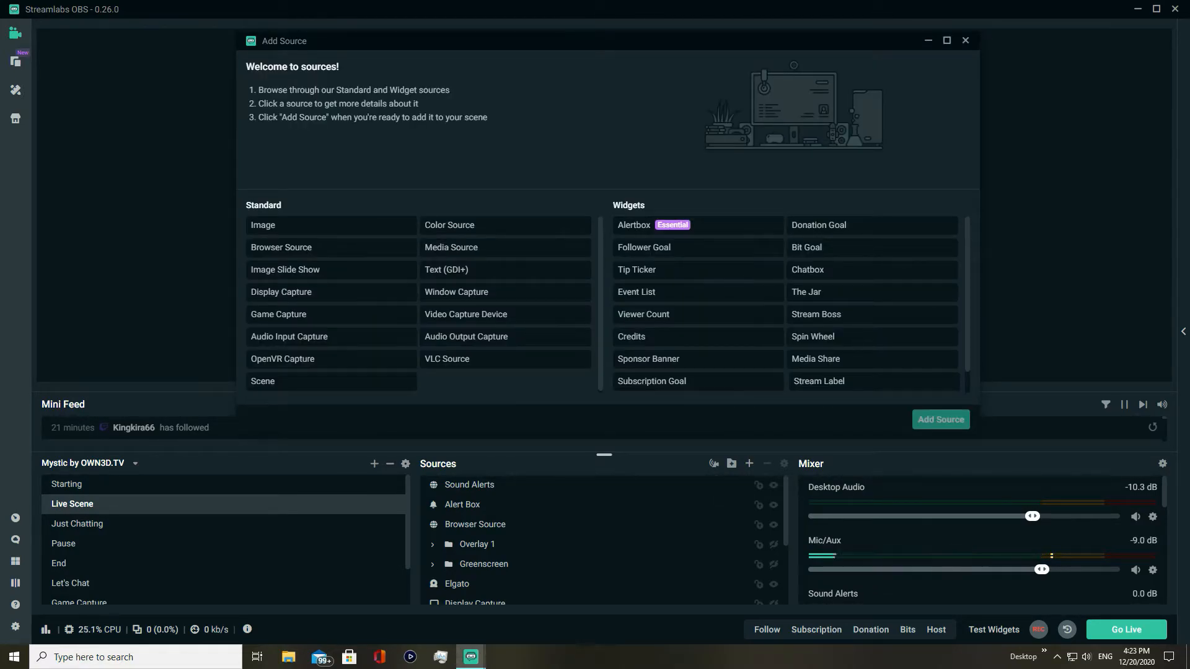
click(506, 315)
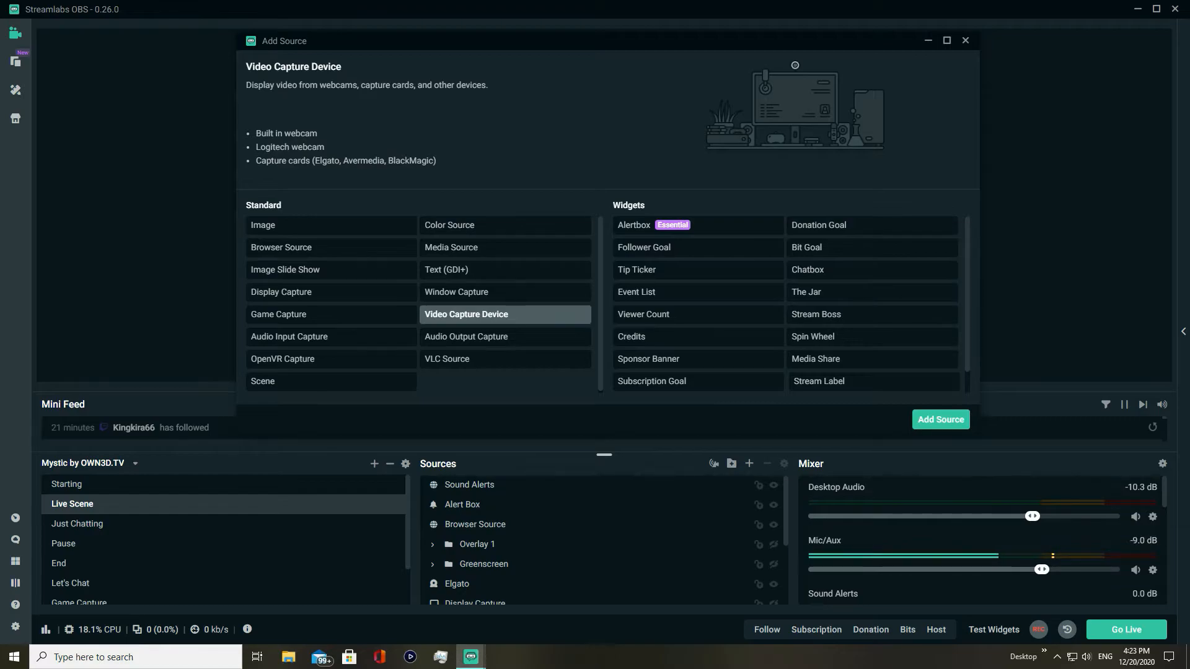
click(940, 420)
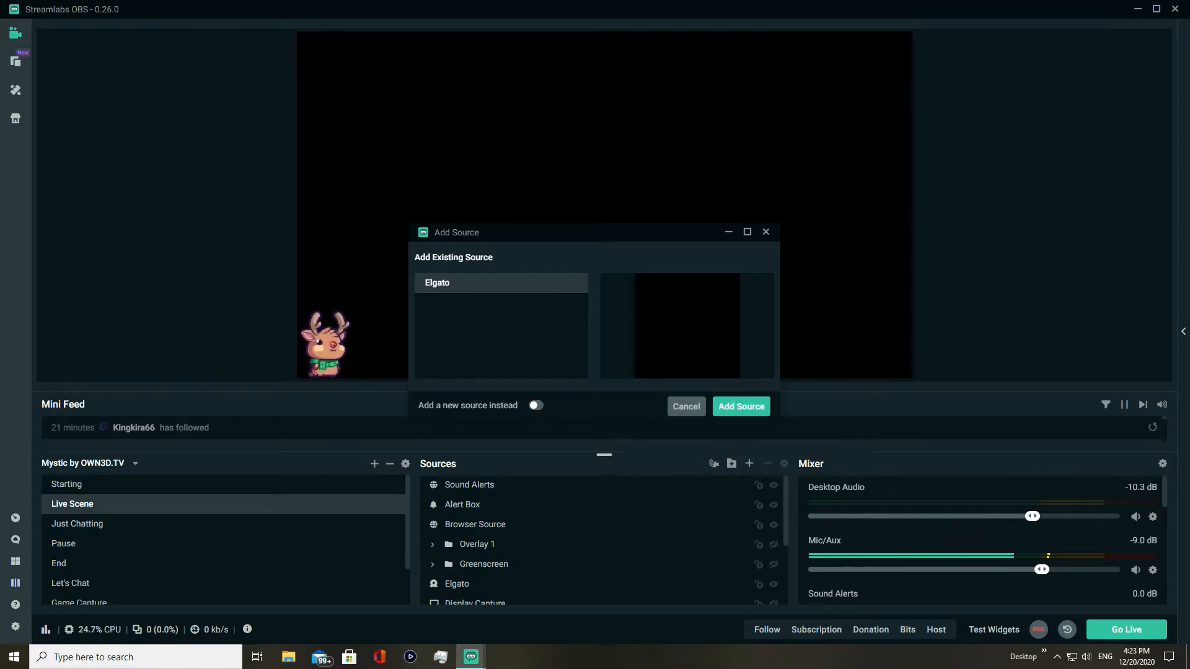
Add a new video capture device source named Webcam to the Live Scene instead of reusing the existing one
click(536, 405)
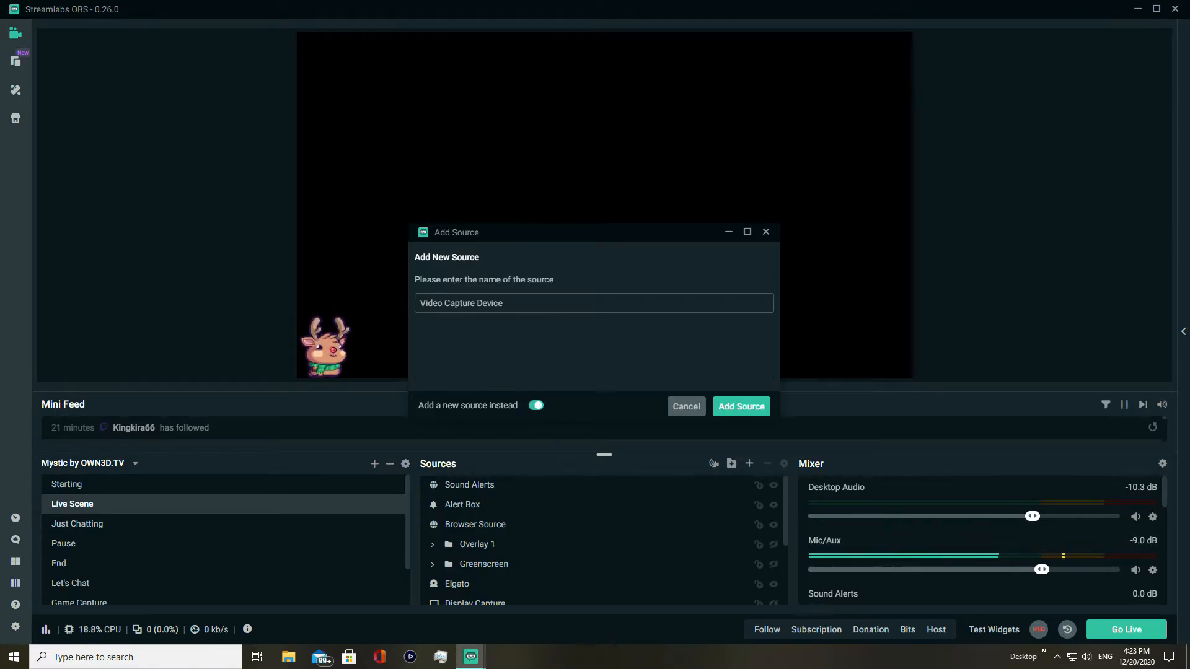
drag(508, 303, 418, 303)
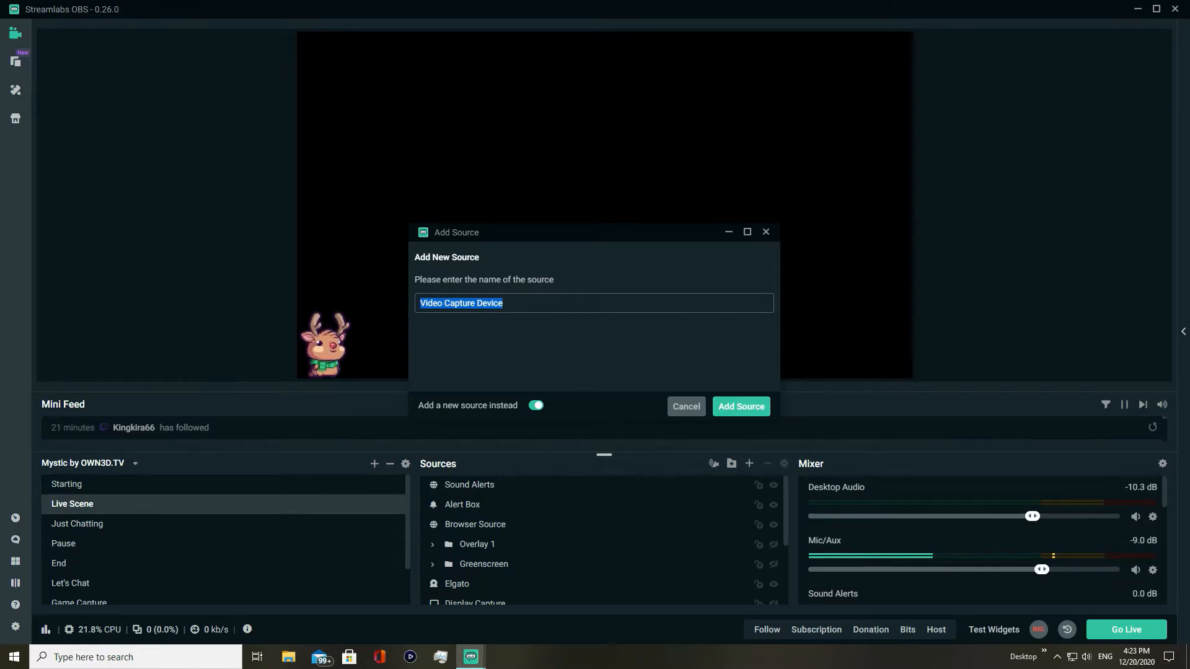
key(BackSpace)
text(Webcam)
key(BackSpace)
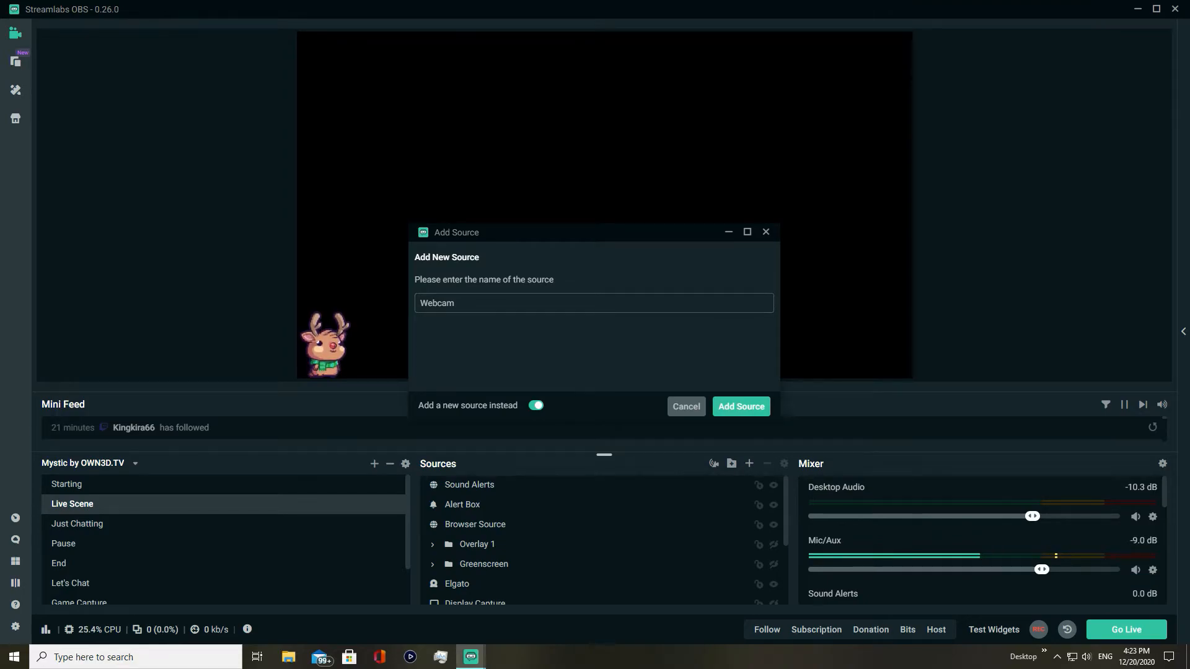
key(Return)
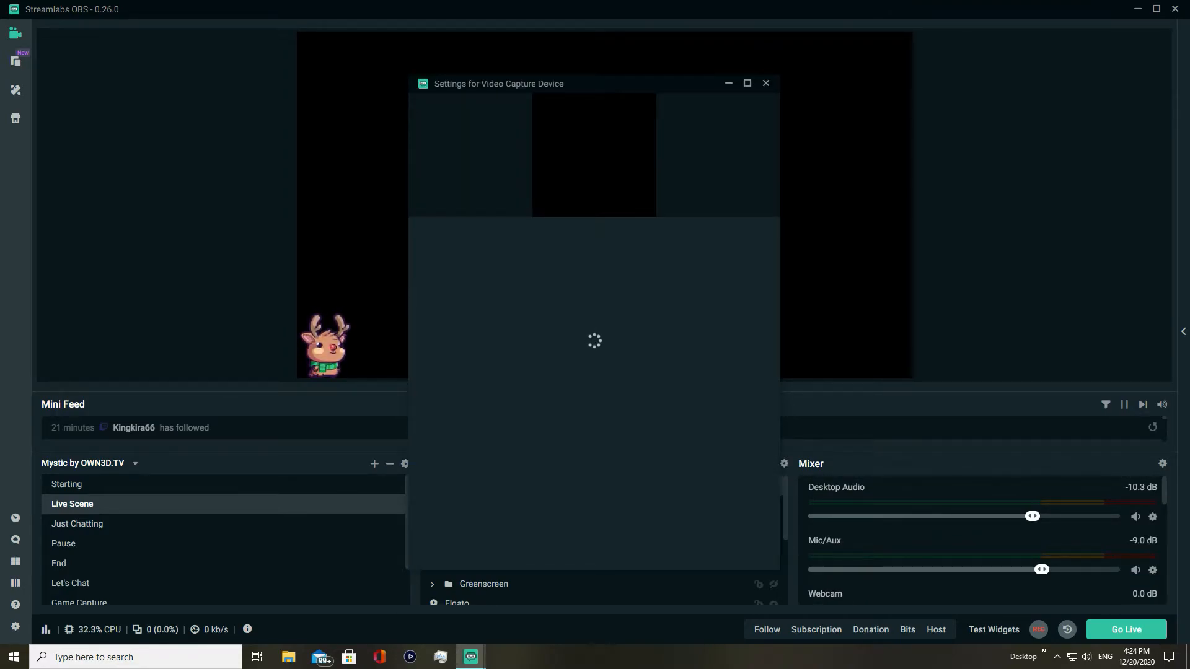
Choose HD Pro Webcam C920 as the device for the Webcam source
drag(641, 83, 1013, 47)
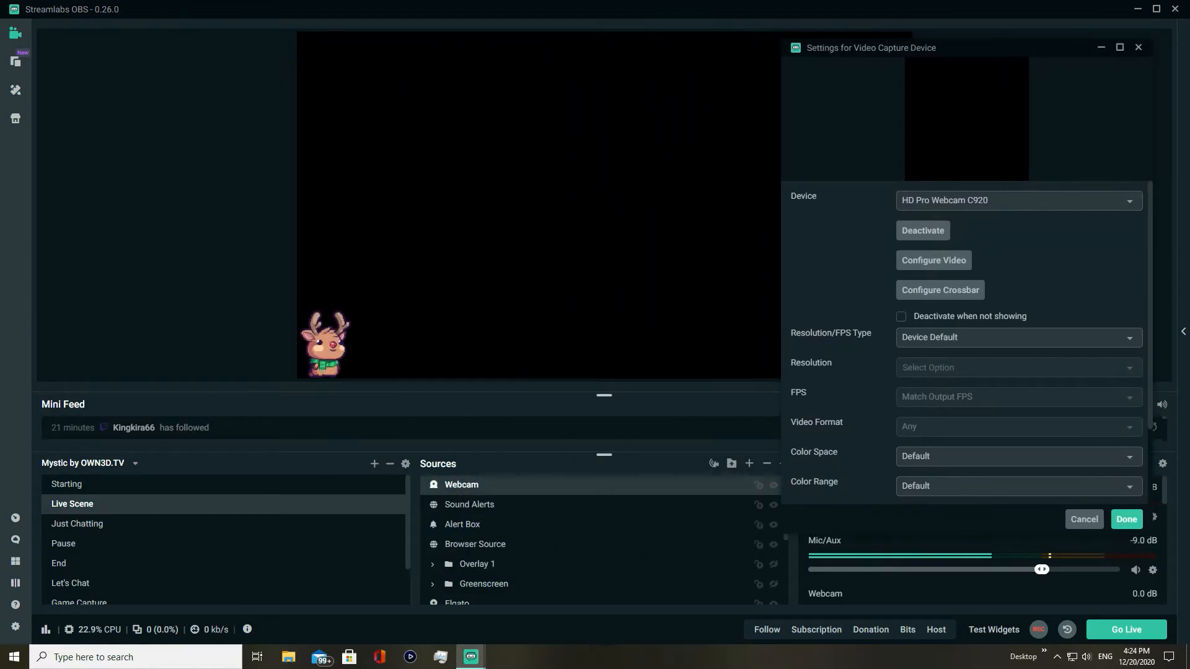
click(1016, 200)
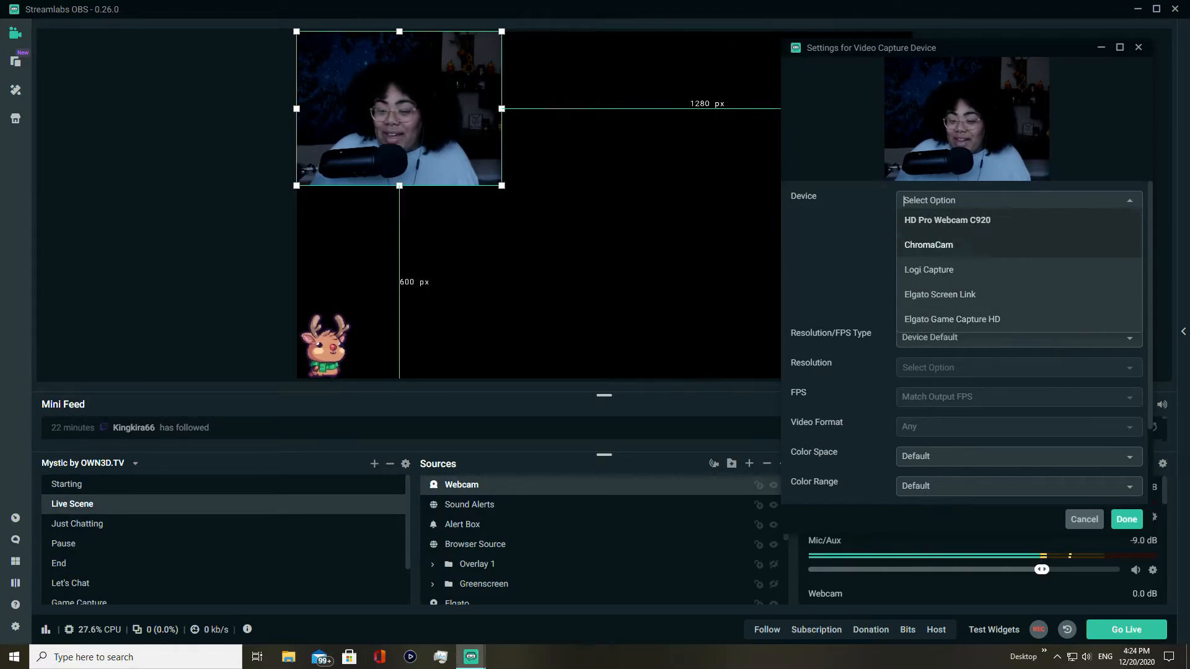
click(947, 220)
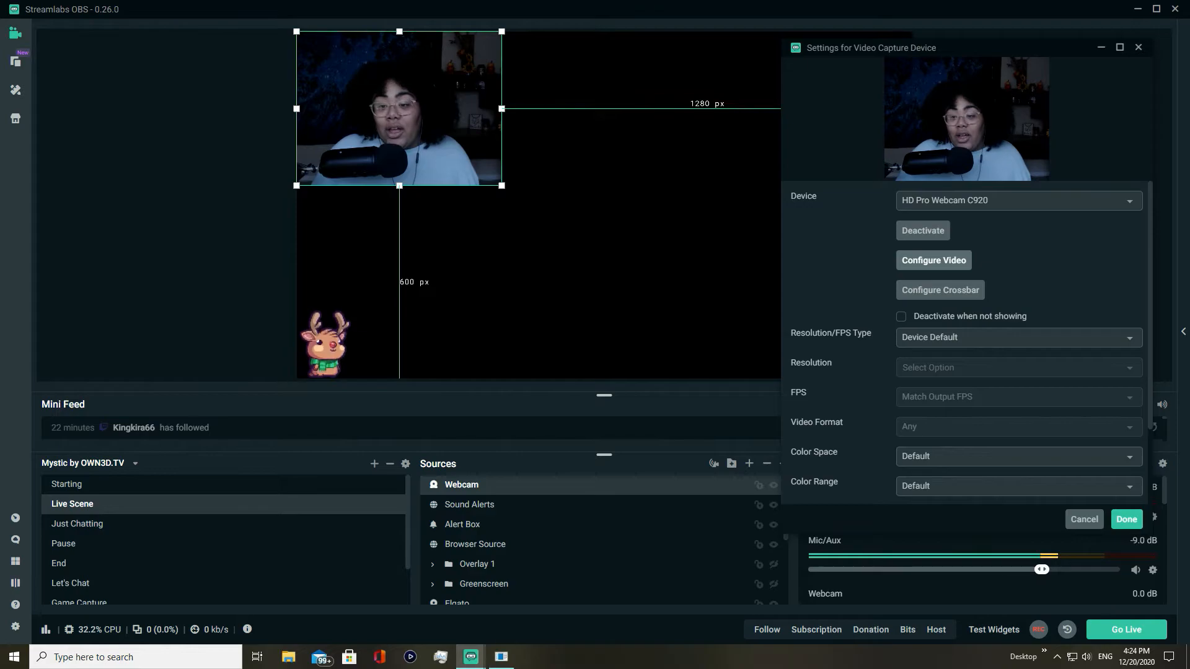
Set the webcam's video properties to brightness 122, contrast 151, saturation 250 and sharpness 165
click(934, 260)
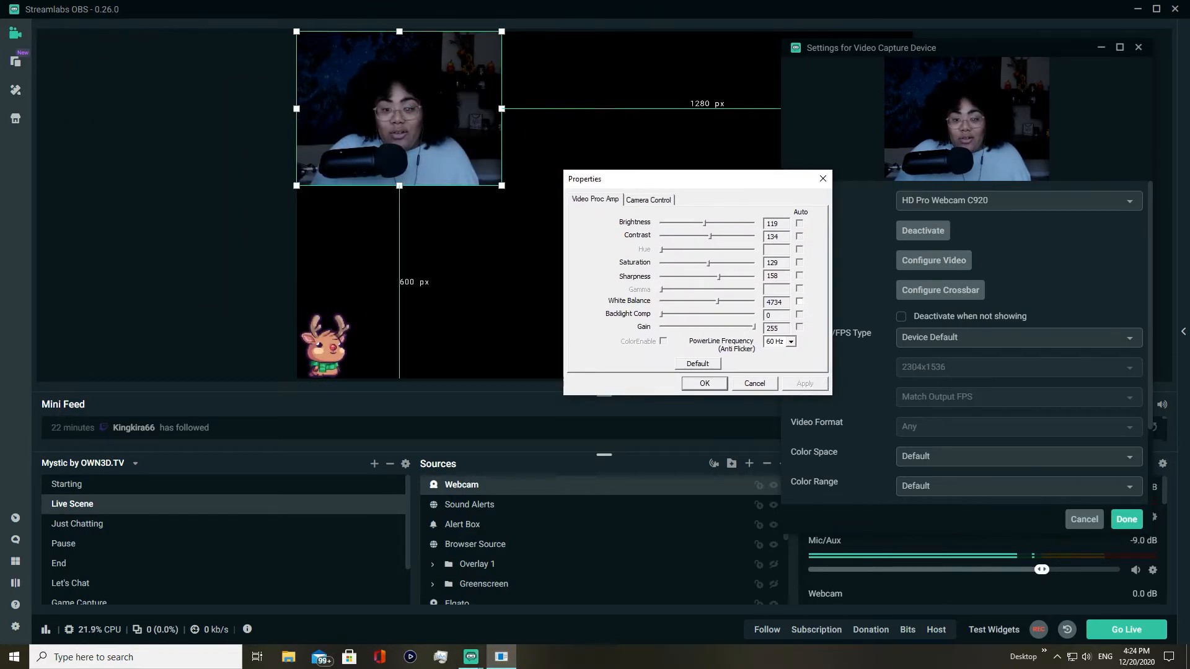
drag(706, 223, 706, 222)
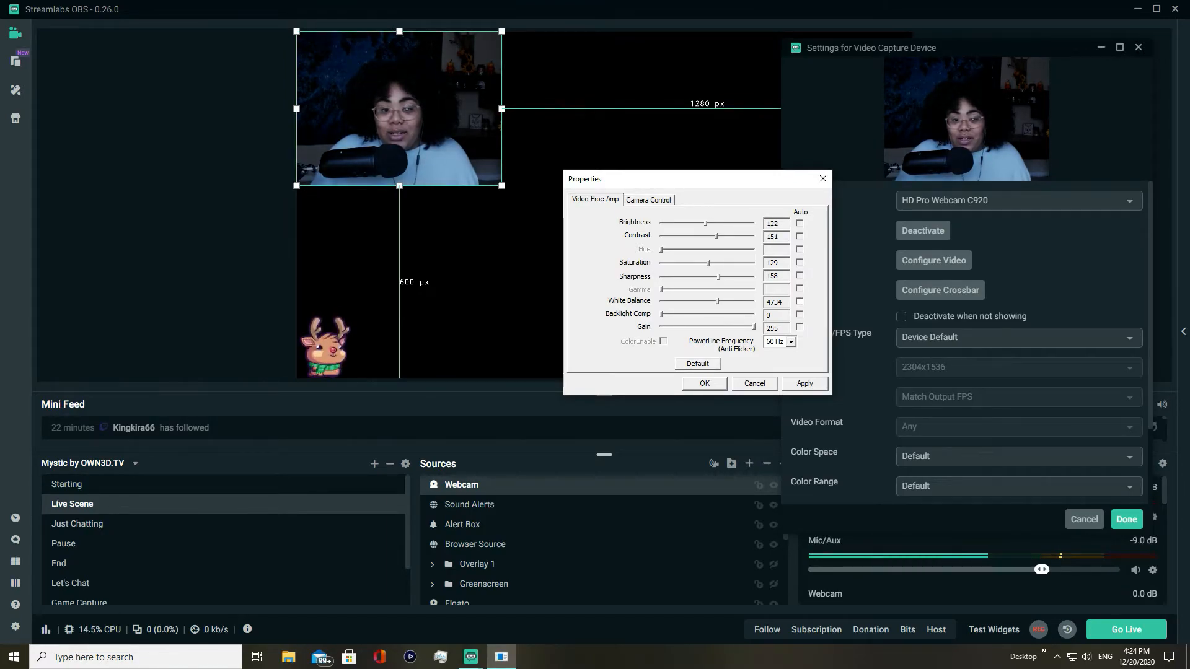
drag(708, 263, 712, 262)
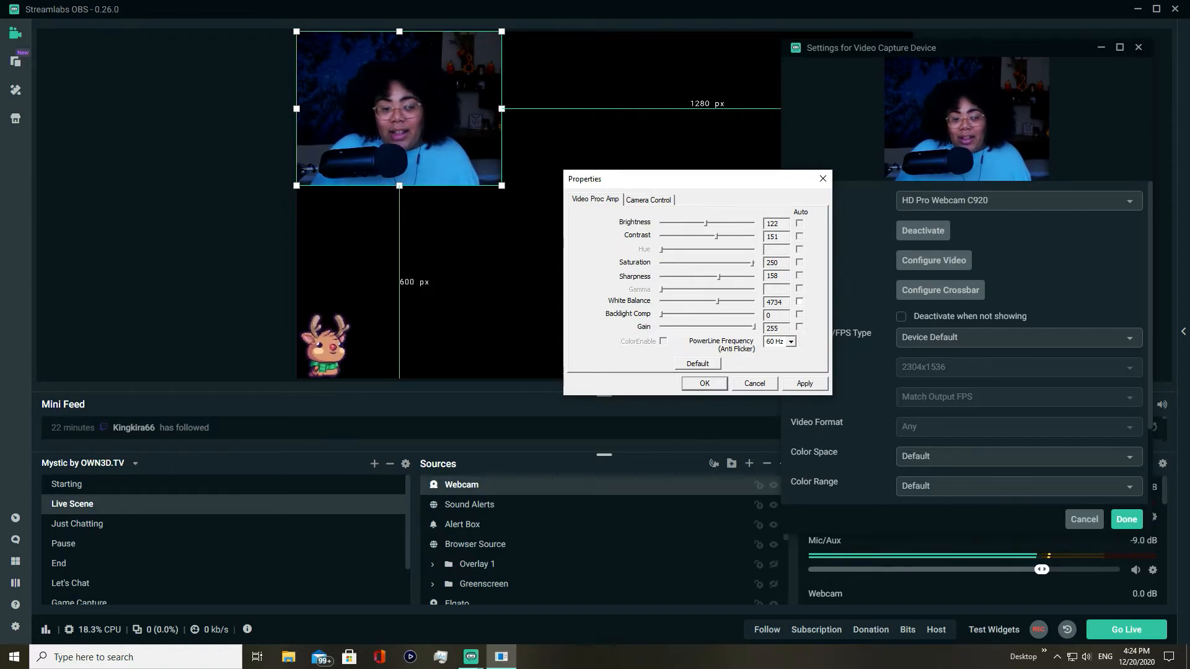
drag(719, 277, 754, 277)
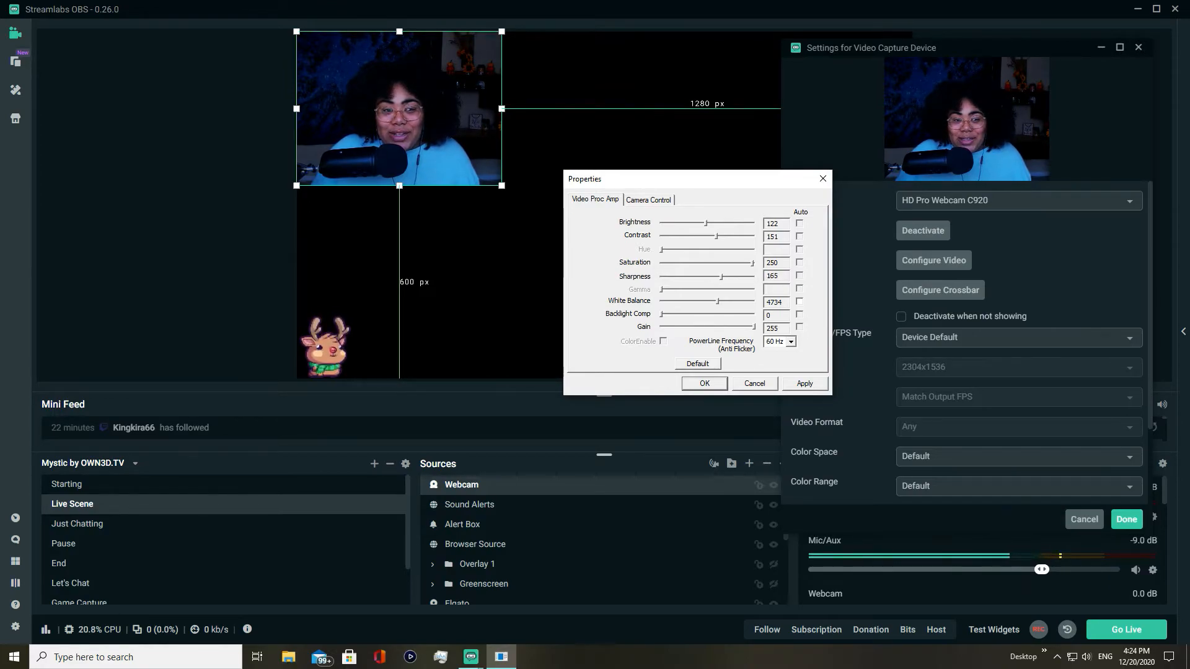
Try the webcam's Low Light Compensation on and off, and cancel both the camera properties and the source settings
click(649, 200)
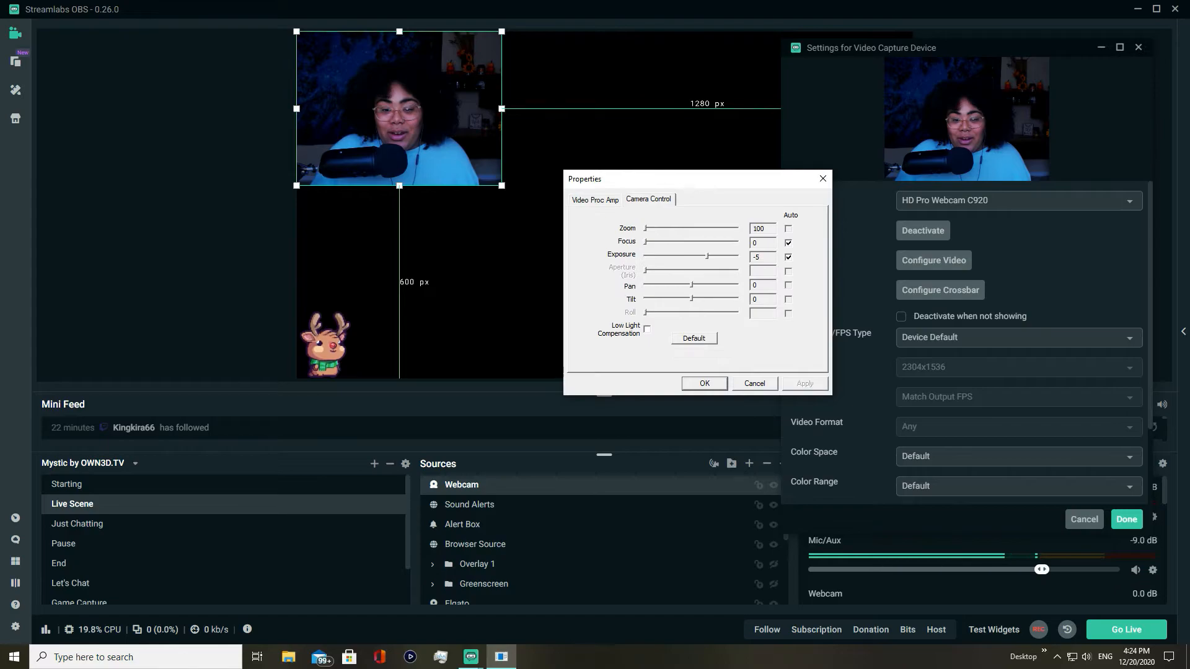
click(647, 329)
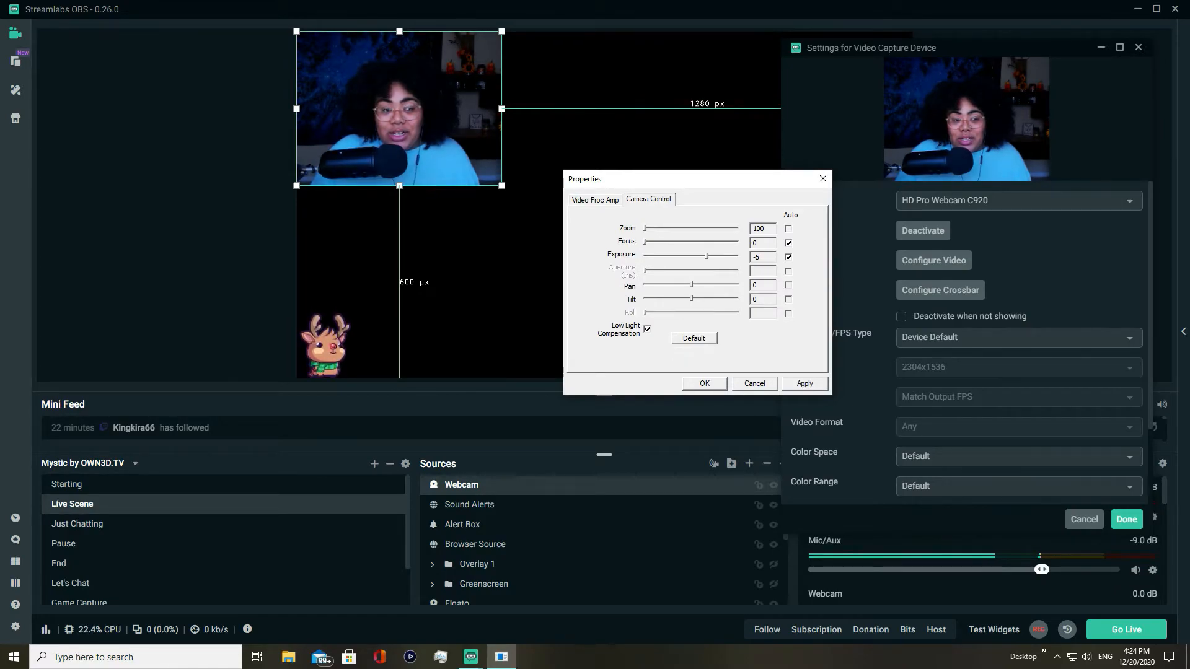
click(647, 329)
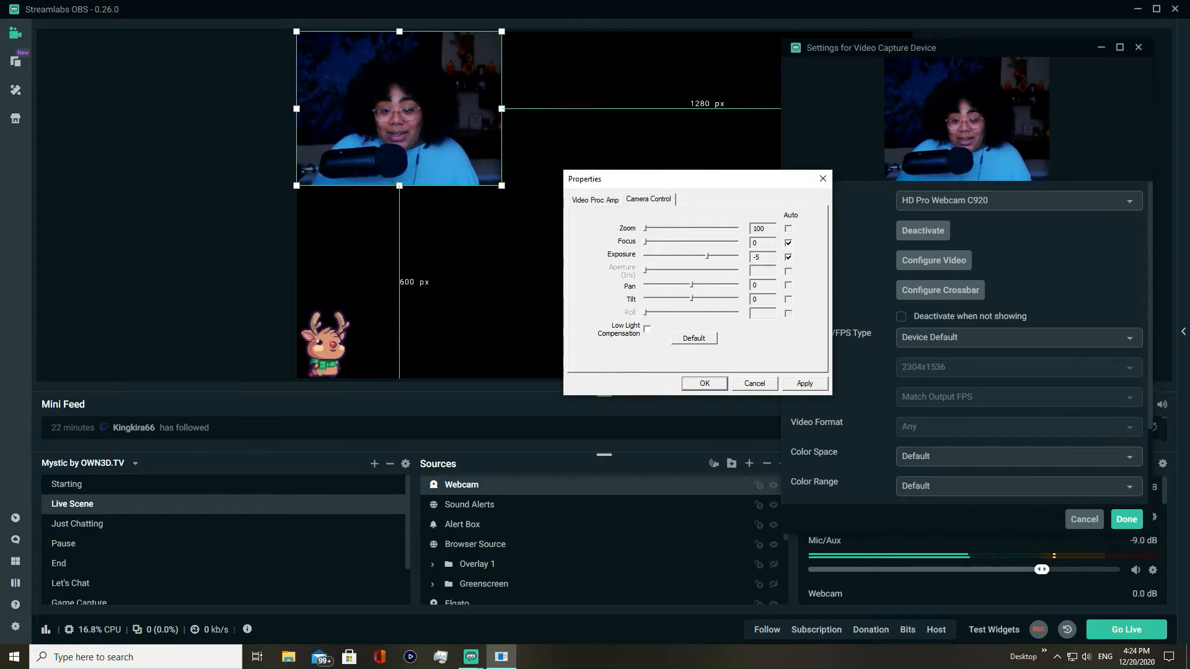
click(754, 383)
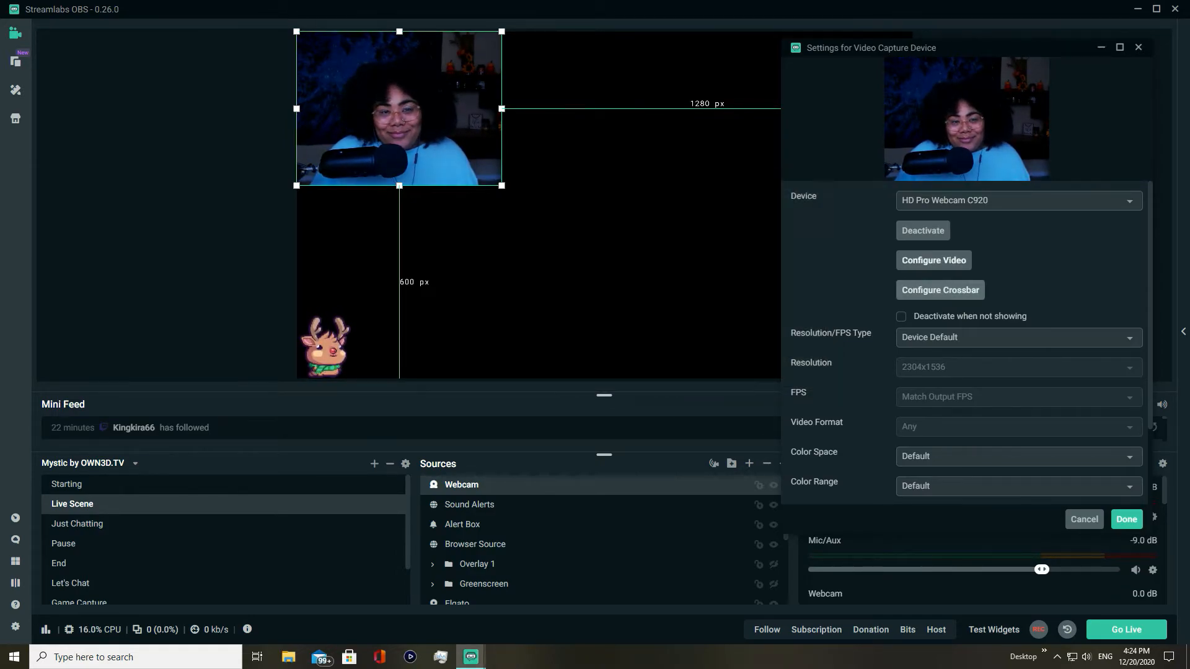
click(1084, 519)
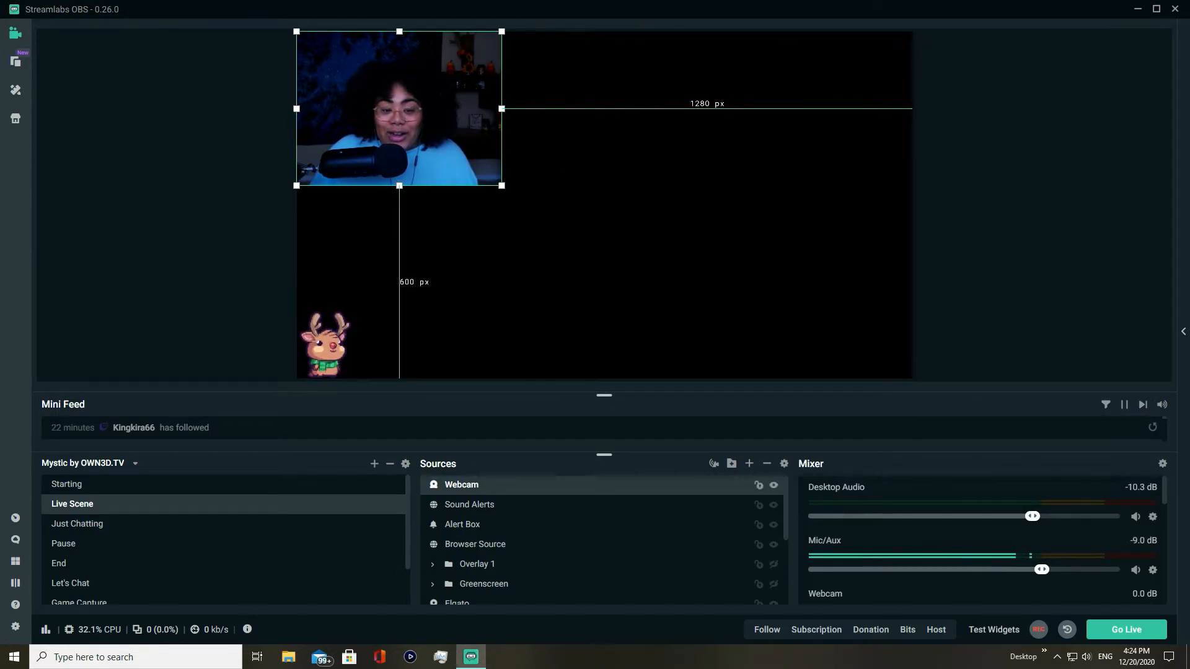
Remove the Webcam source from the Live Scene and confirm the removal
right_click(639, 69)
click(672, 264)
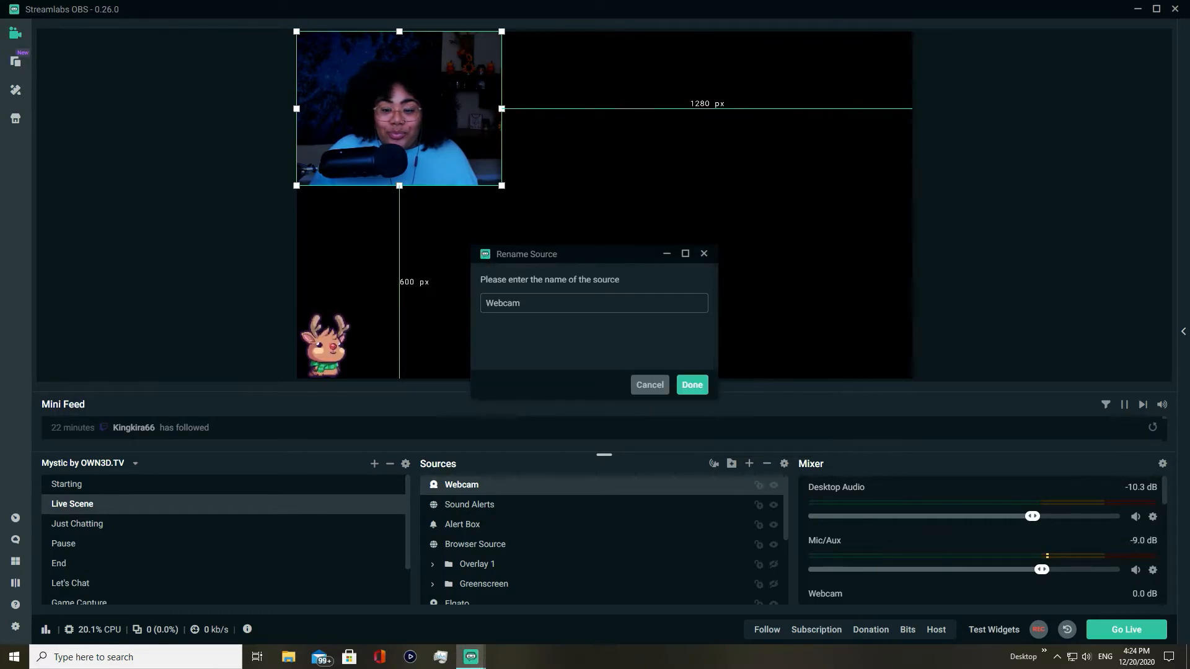
click(649, 385)
right_click(676, 231)
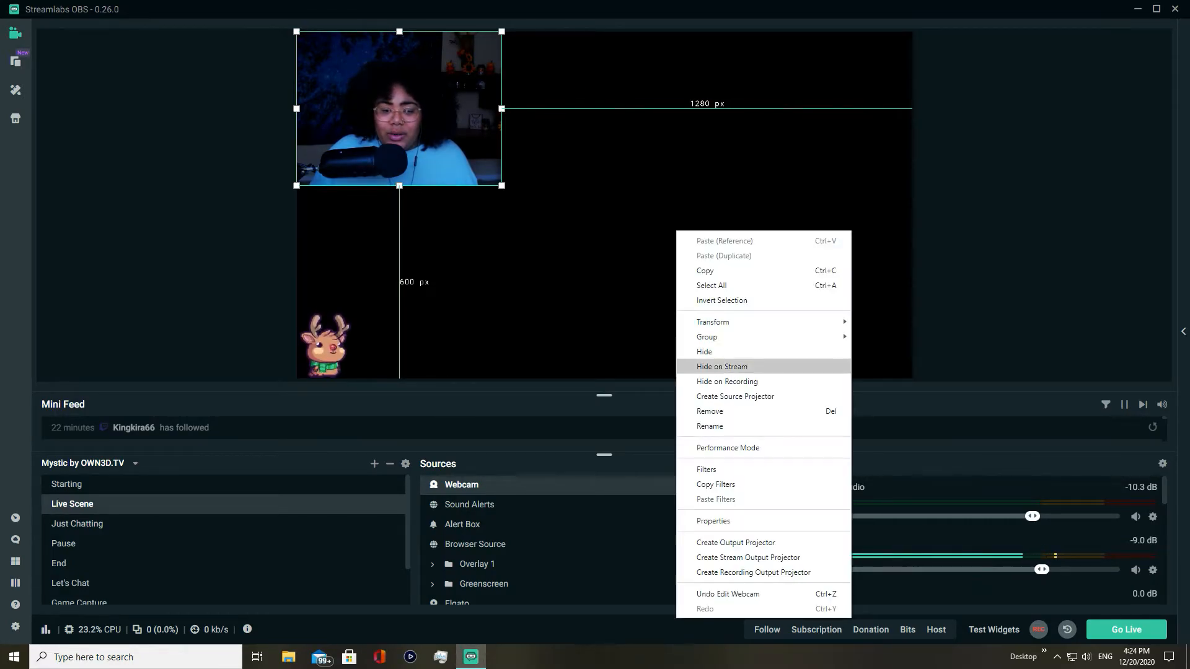
click(709, 411)
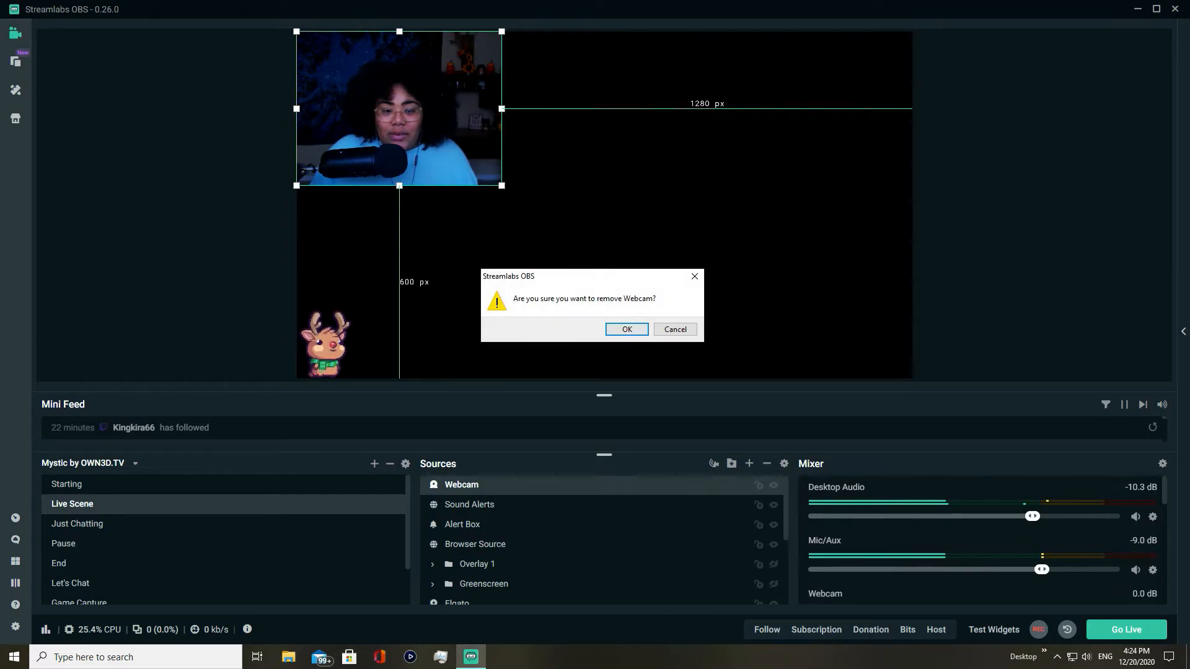
click(628, 330)
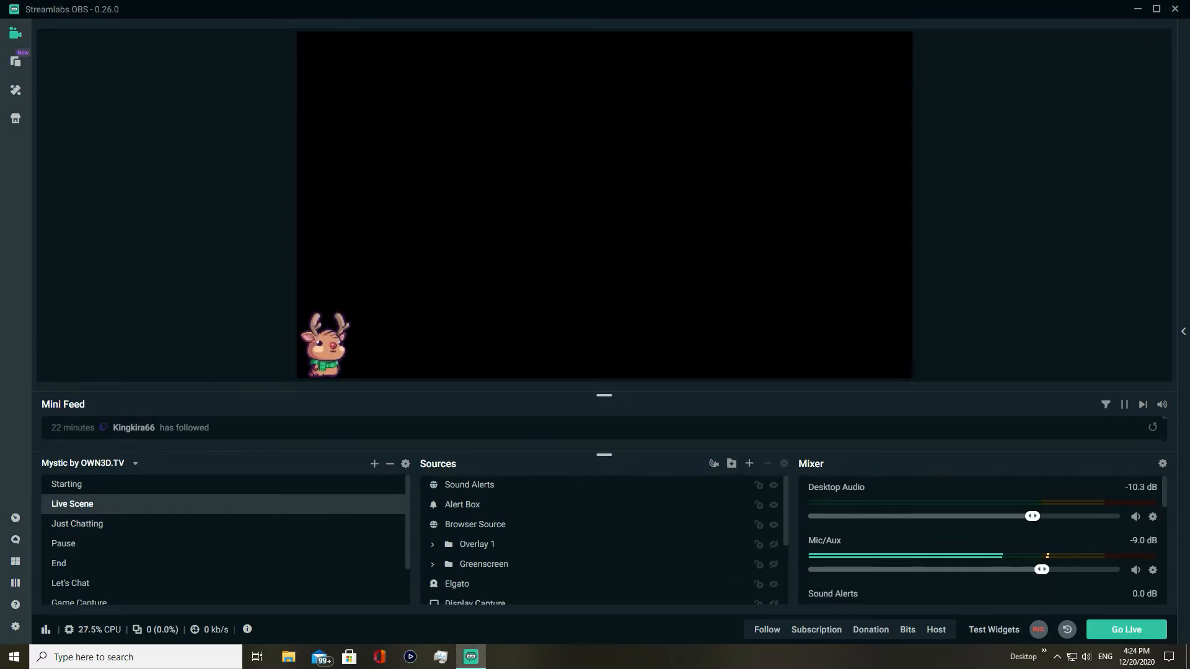
Add a new browser source to the Live Scene under the suggested name Browser Source (4)
click(749, 464)
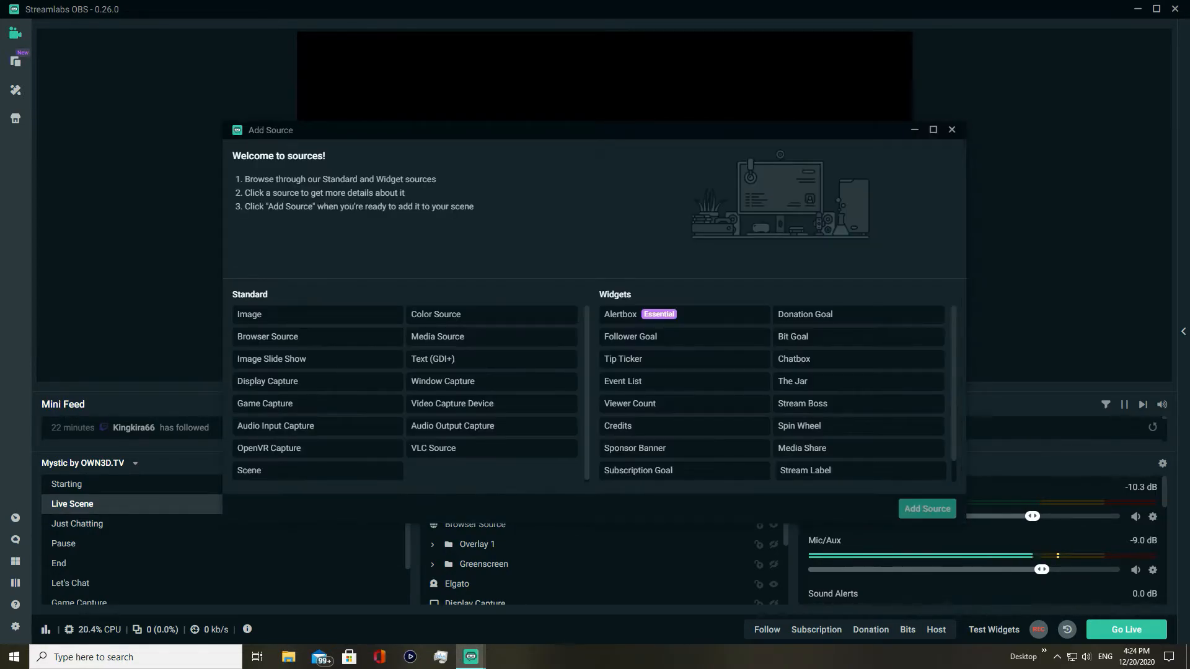
double_click(491, 403)
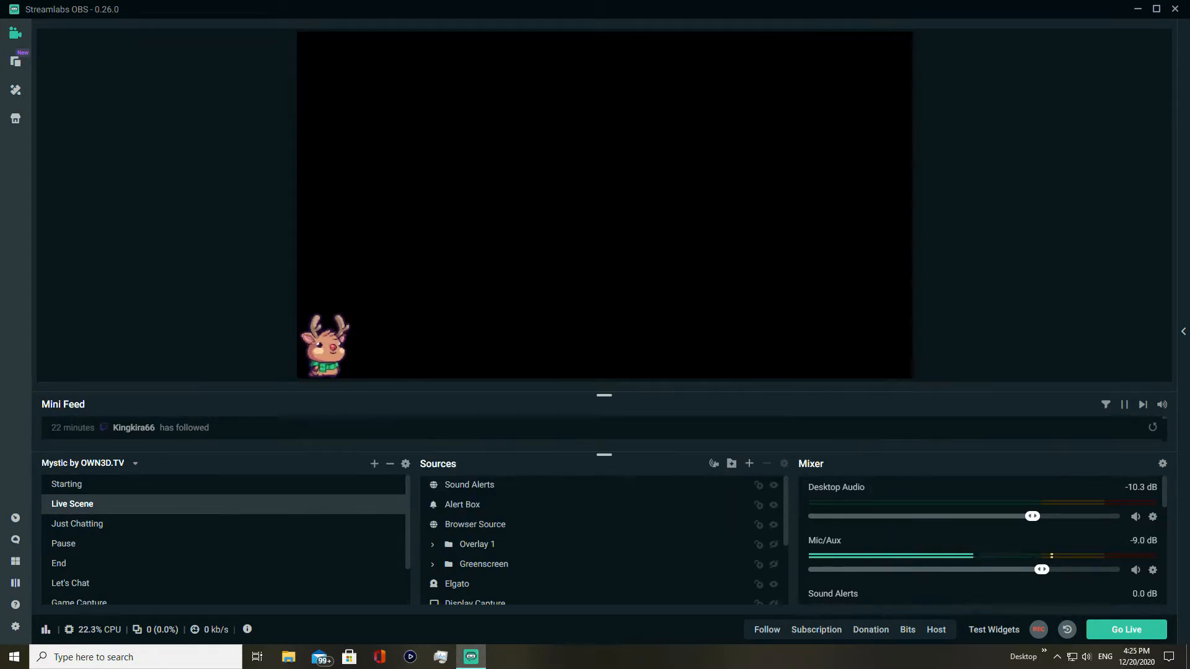
click(327, 348)
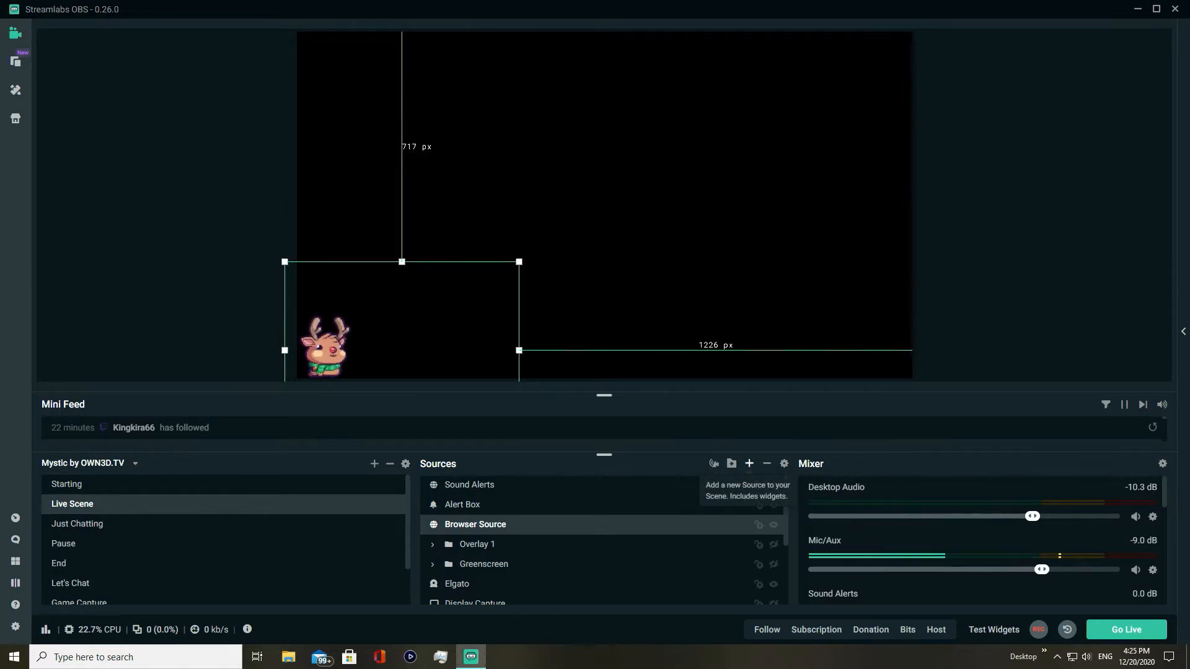
click(750, 464)
drag(648, 132, 741, 53)
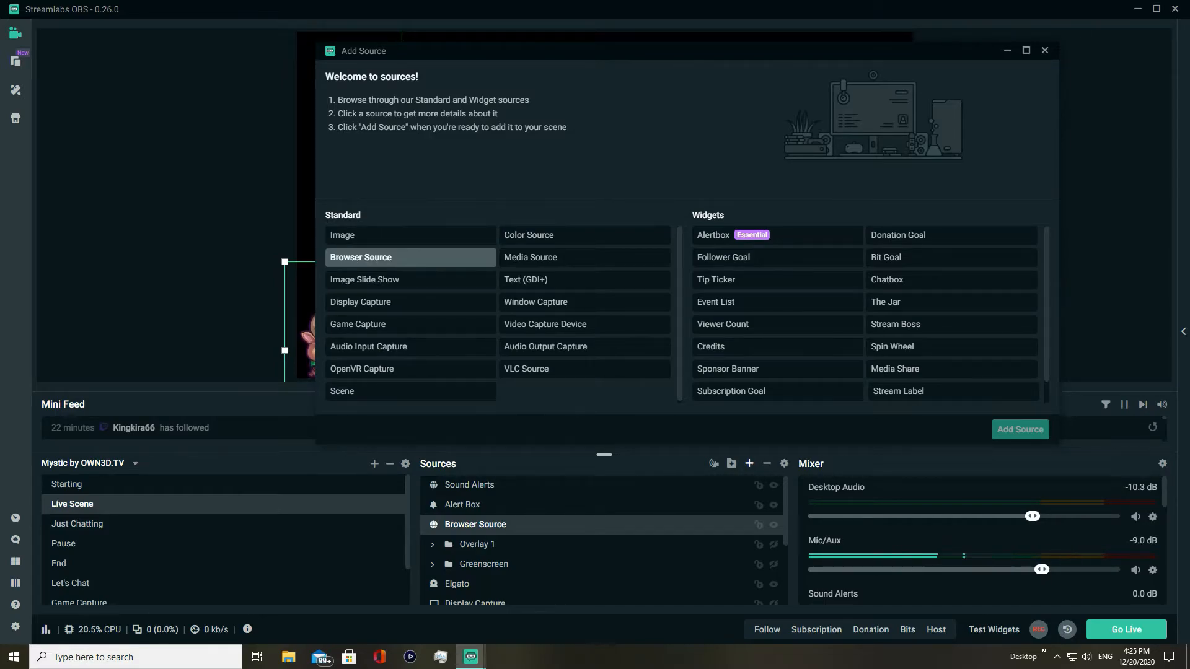
click(384, 257)
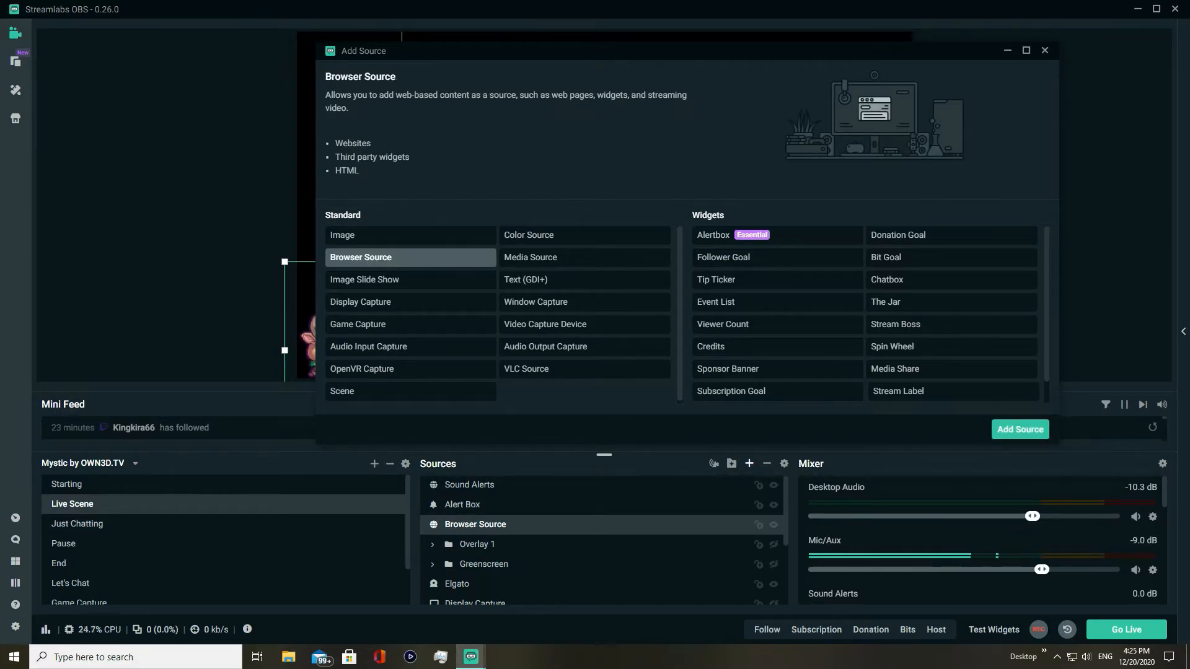
click(1038, 429)
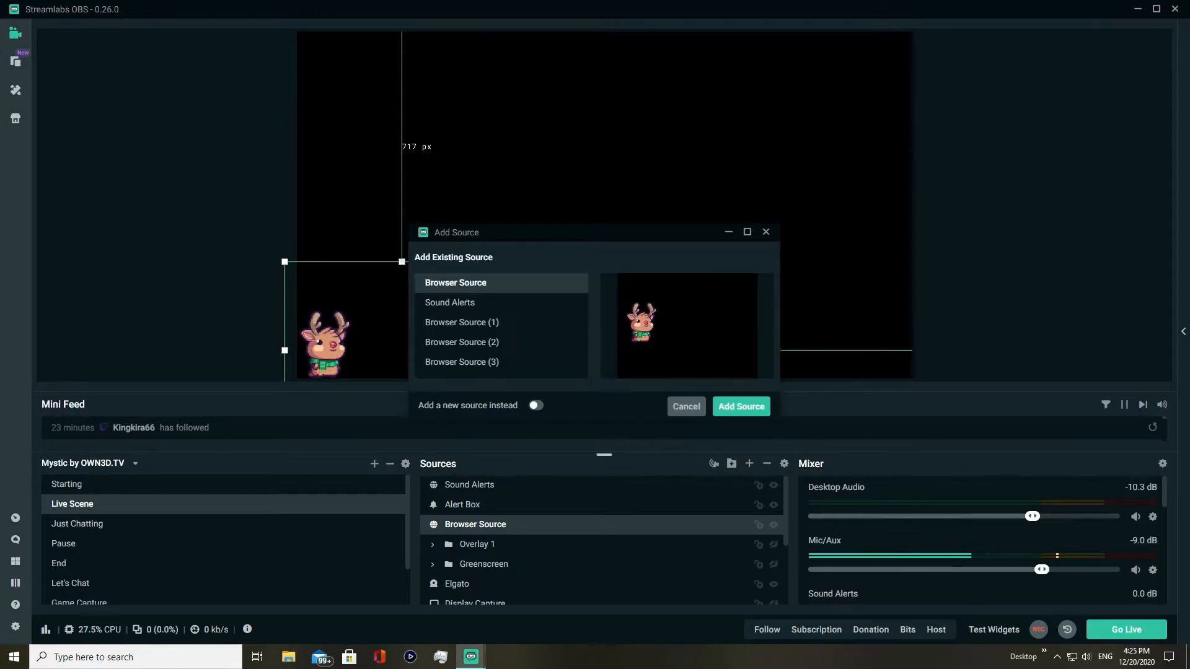
drag(634, 232, 740, 137)
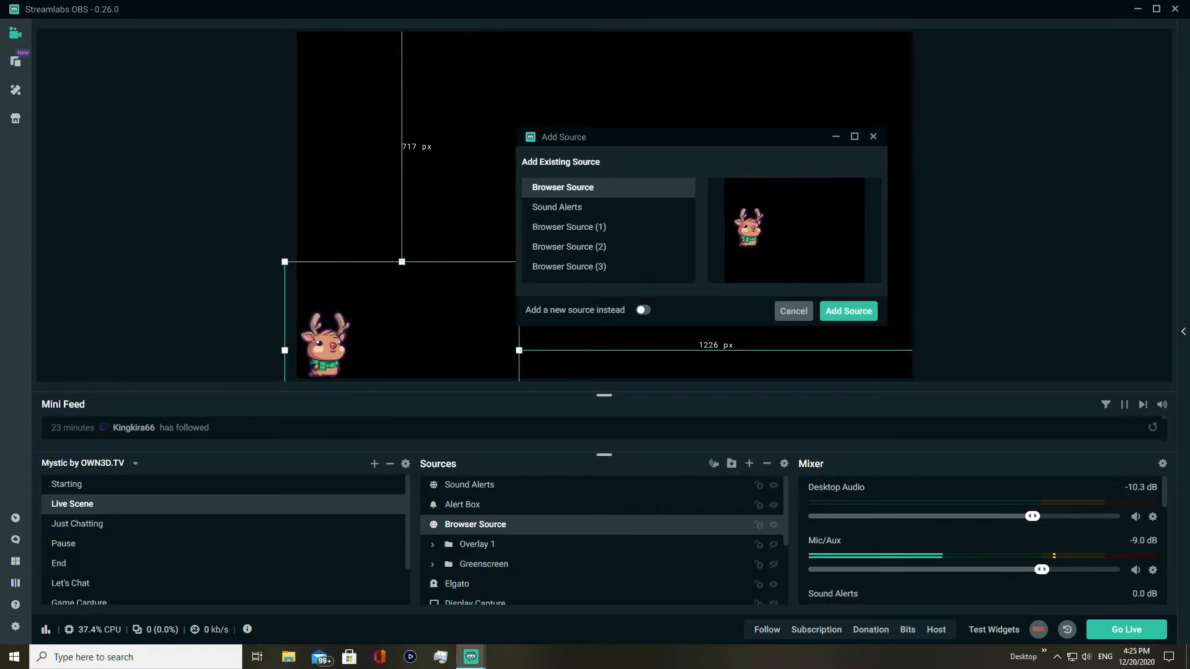
click(643, 310)
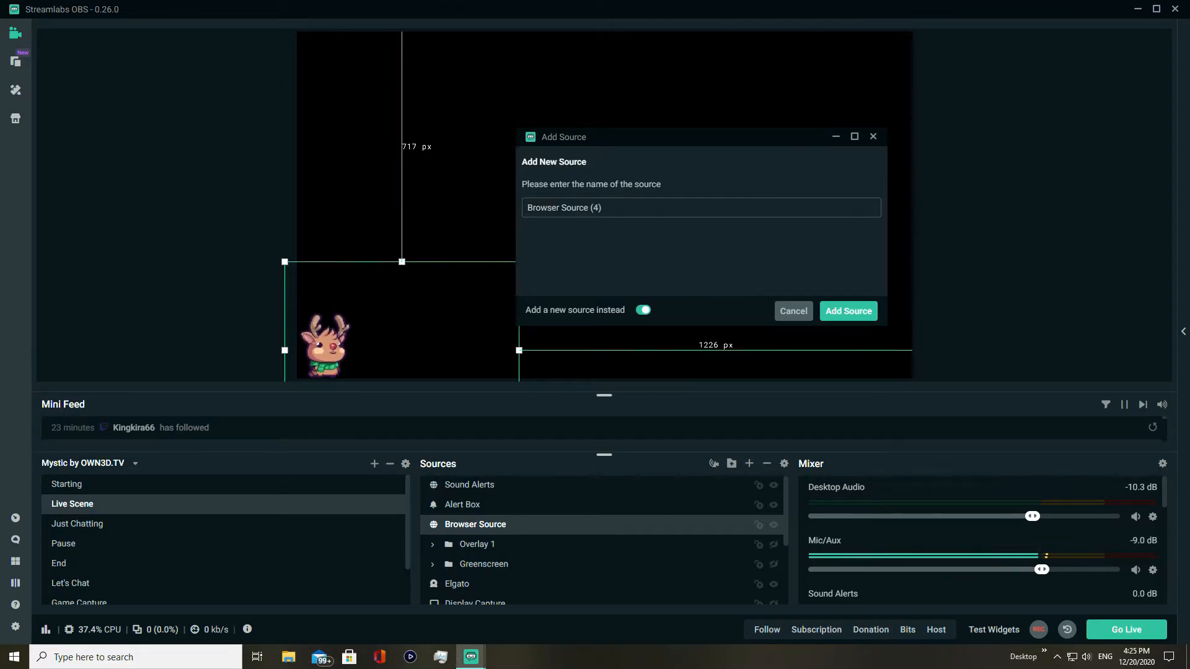
click(848, 311)
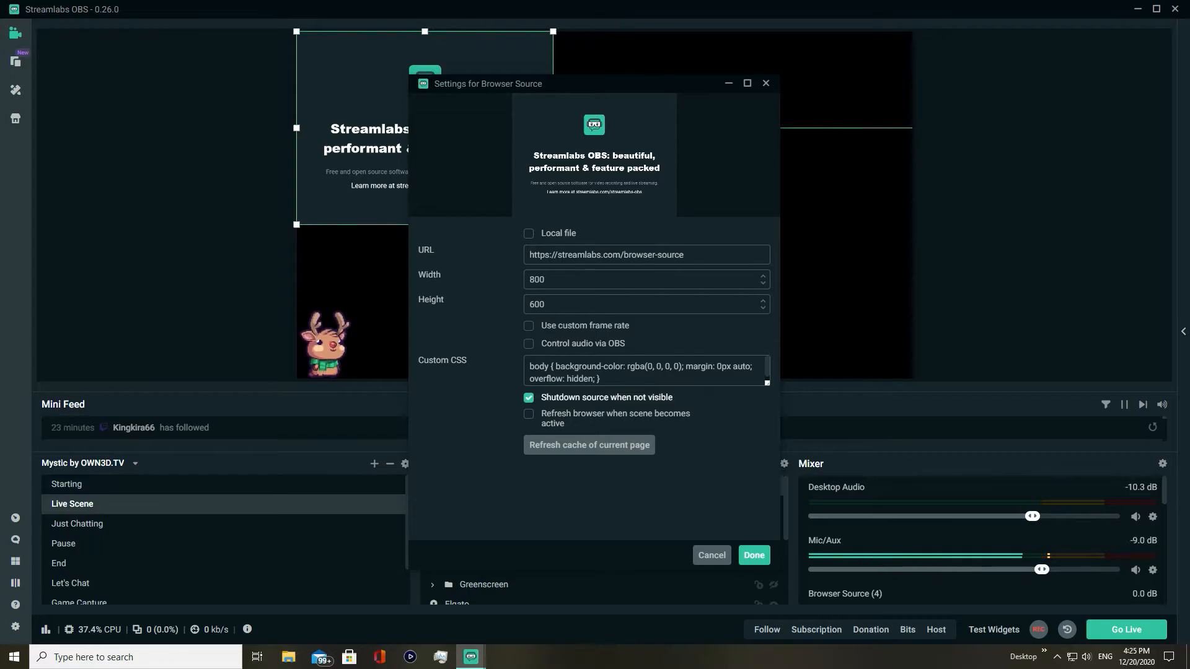
Highlight the default URL in the new browser source's settings, and cancel the settings without editing it
triple_click(713, 255)
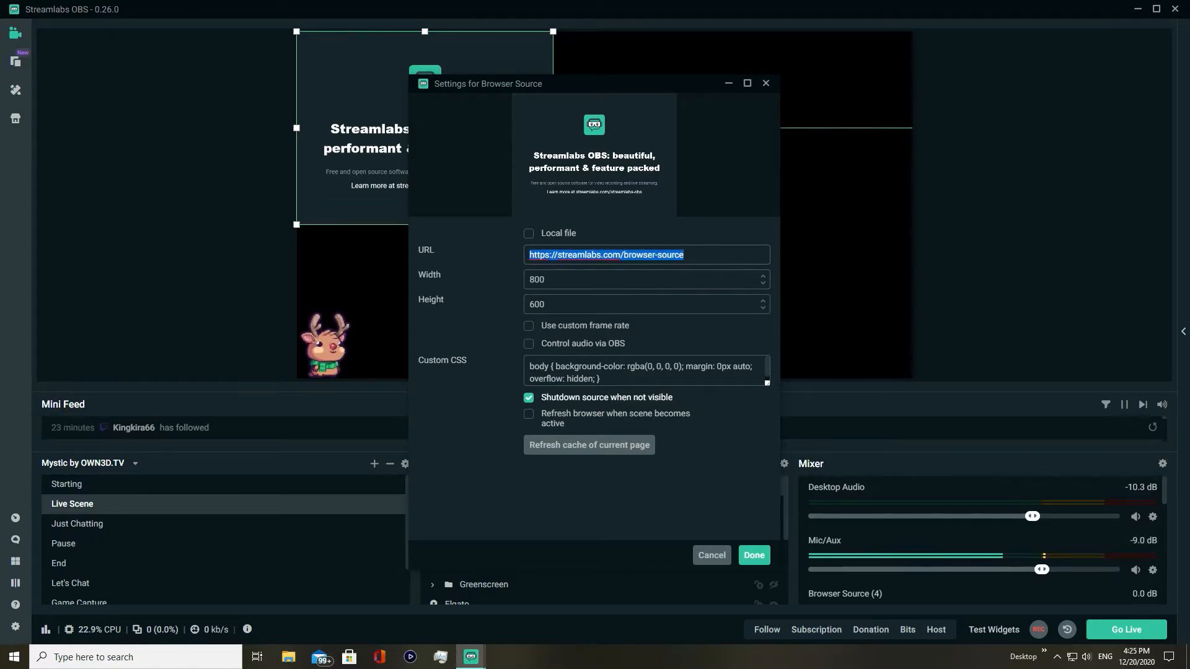
drag(620, 84, 899, 53)
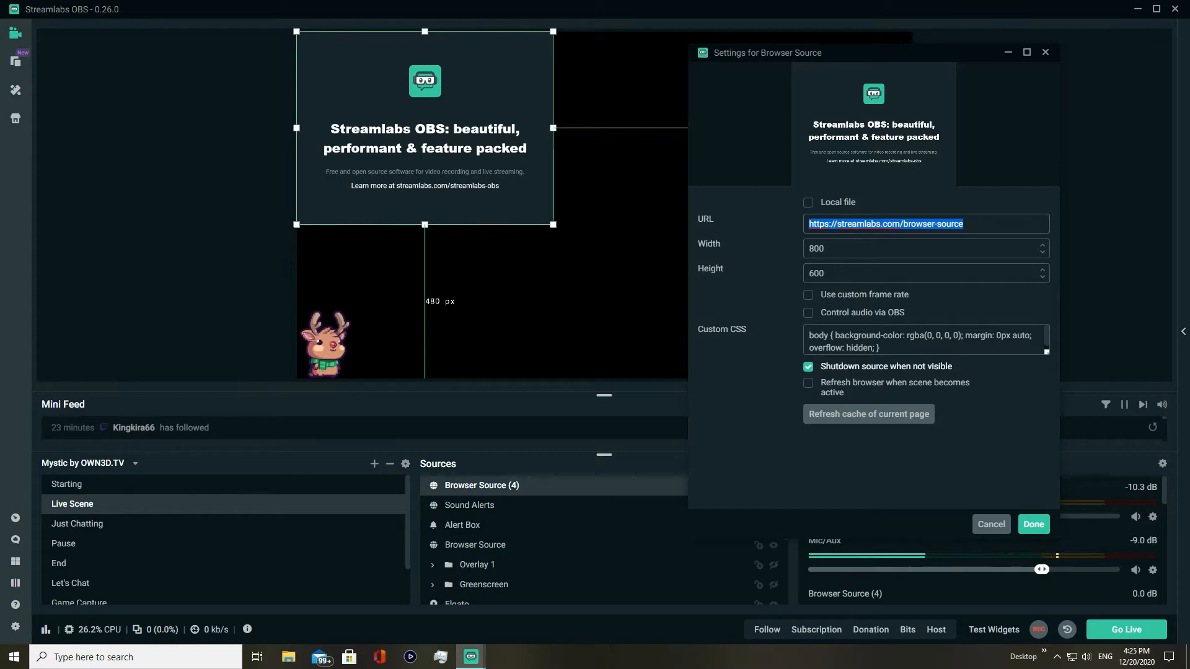
drag(958, 224, 890, 214)
click(976, 224)
drag(976, 225, 804, 225)
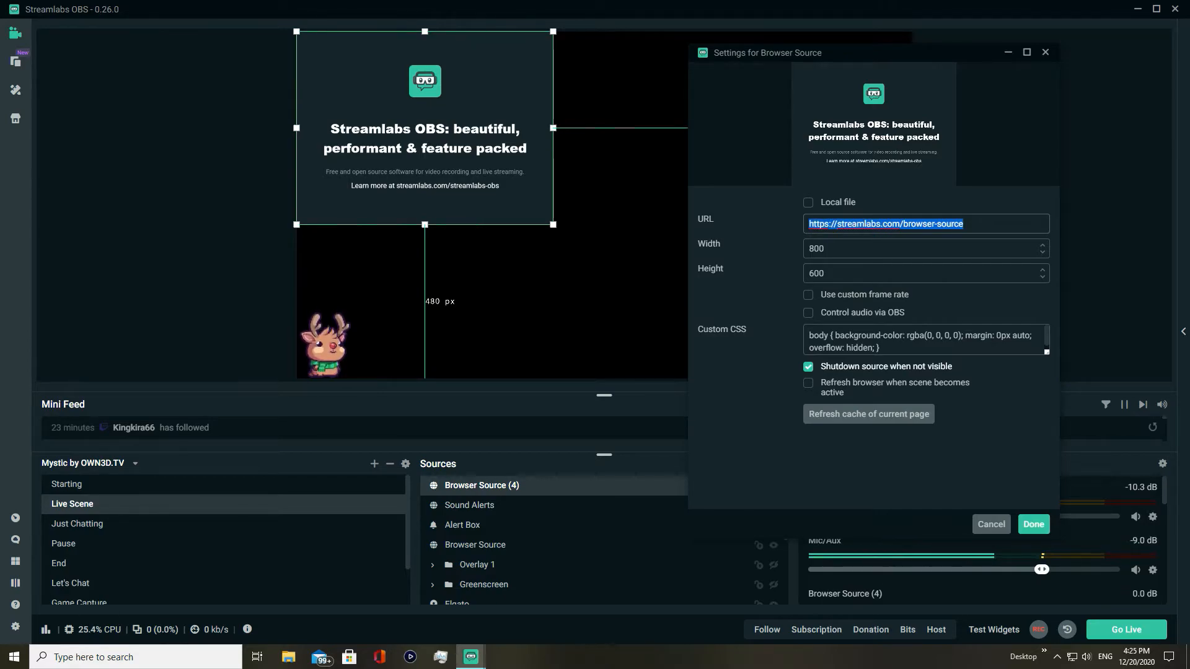
click(991, 524)
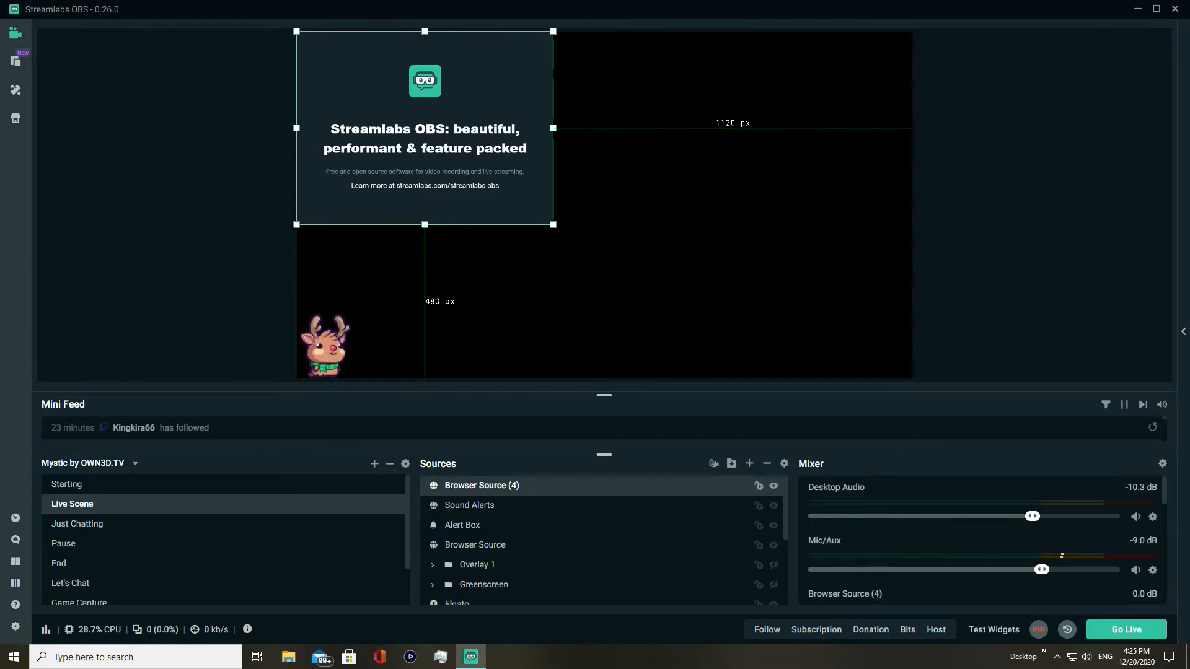
Remove Browser Source (4) from the Live Scene and confirm the removal
right_click(483, 486)
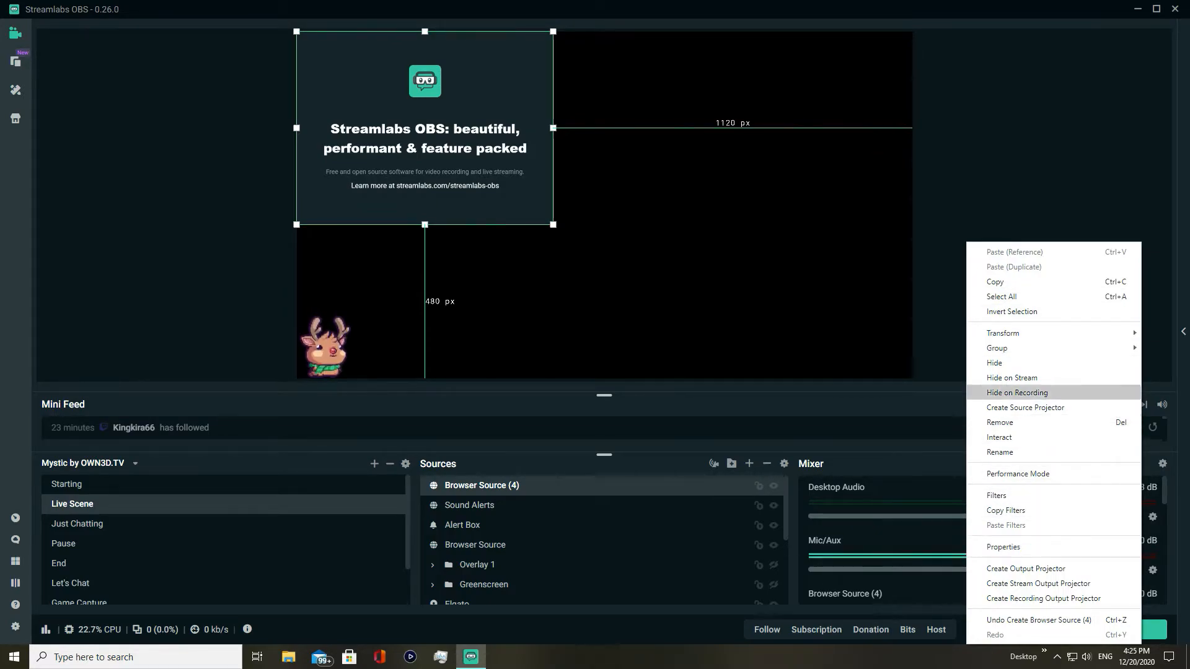
click(1000, 423)
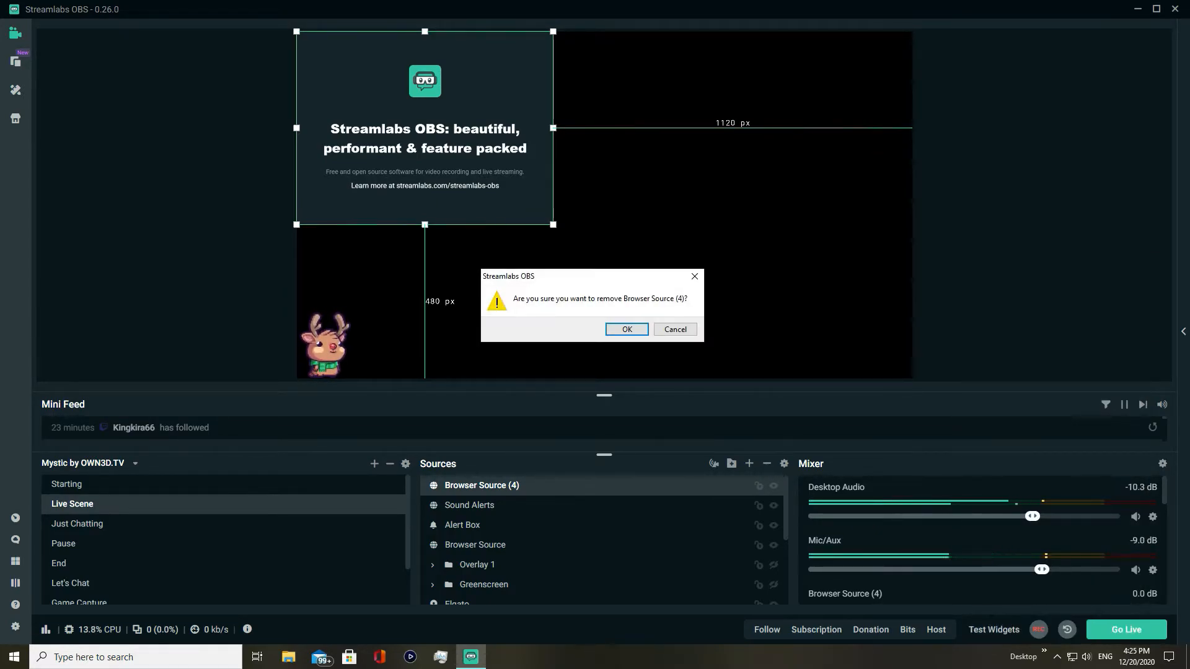
click(627, 330)
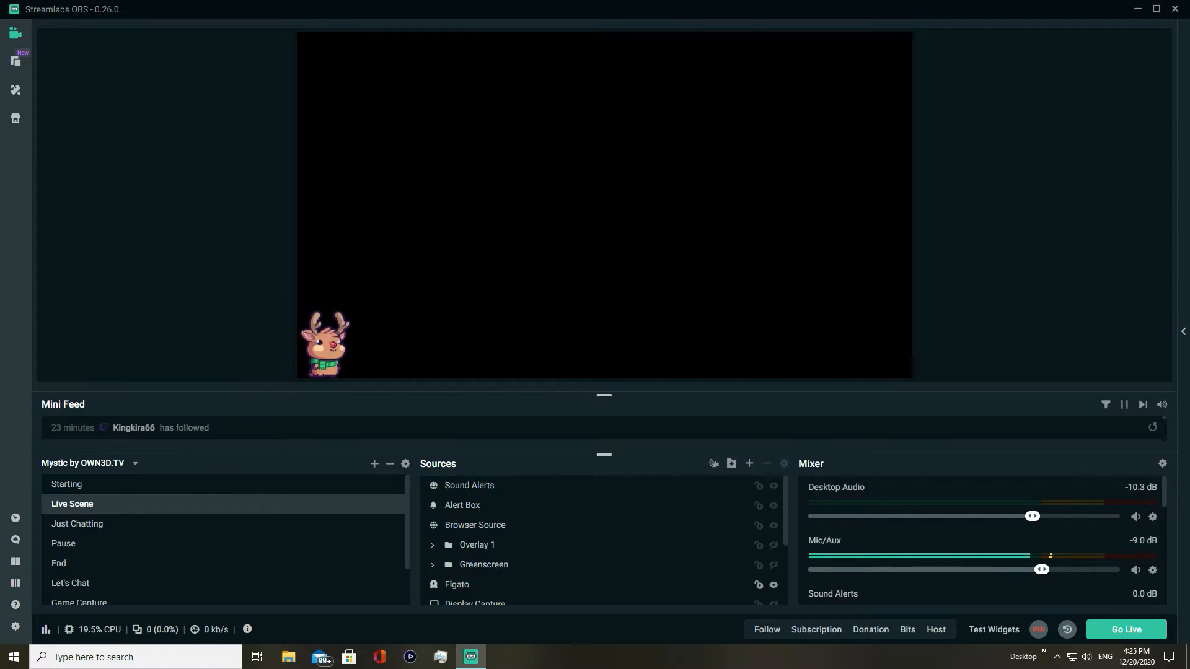
Nudge the reindeer browser source slightly within the lower-left corner of the scene canvas
click(329, 349)
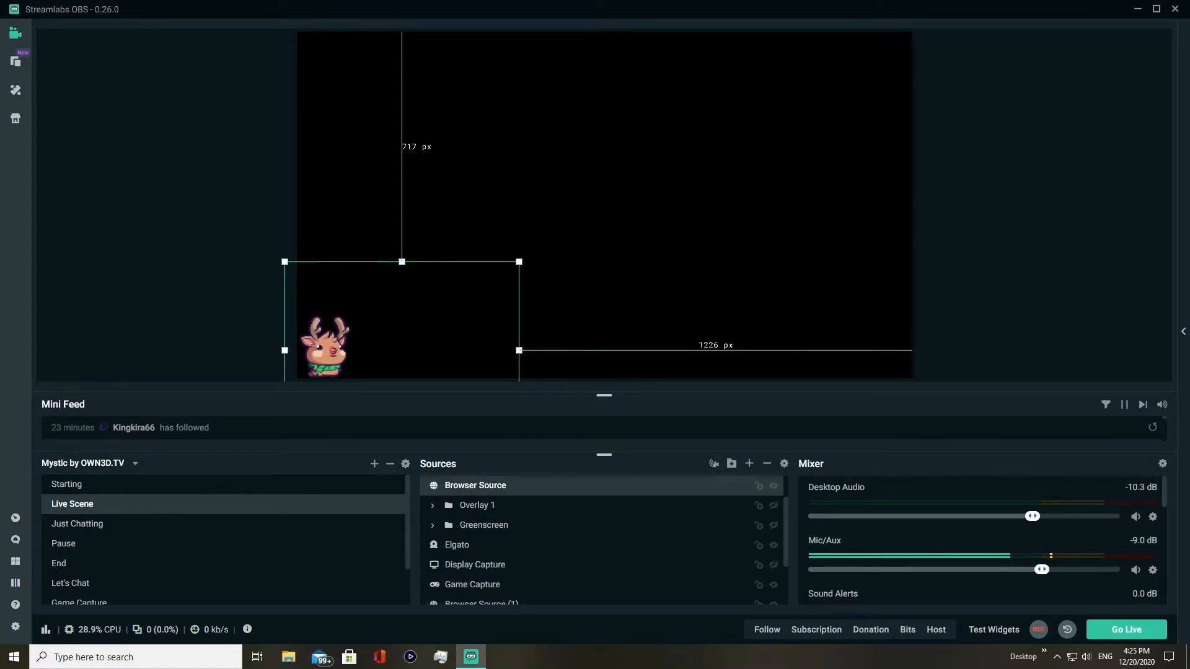
mouse_move(328, 348)
mouse_down()
mouse_move(341, 338)
mouse_move(318, 360)
mouse_move(330, 351)
mouse_up()
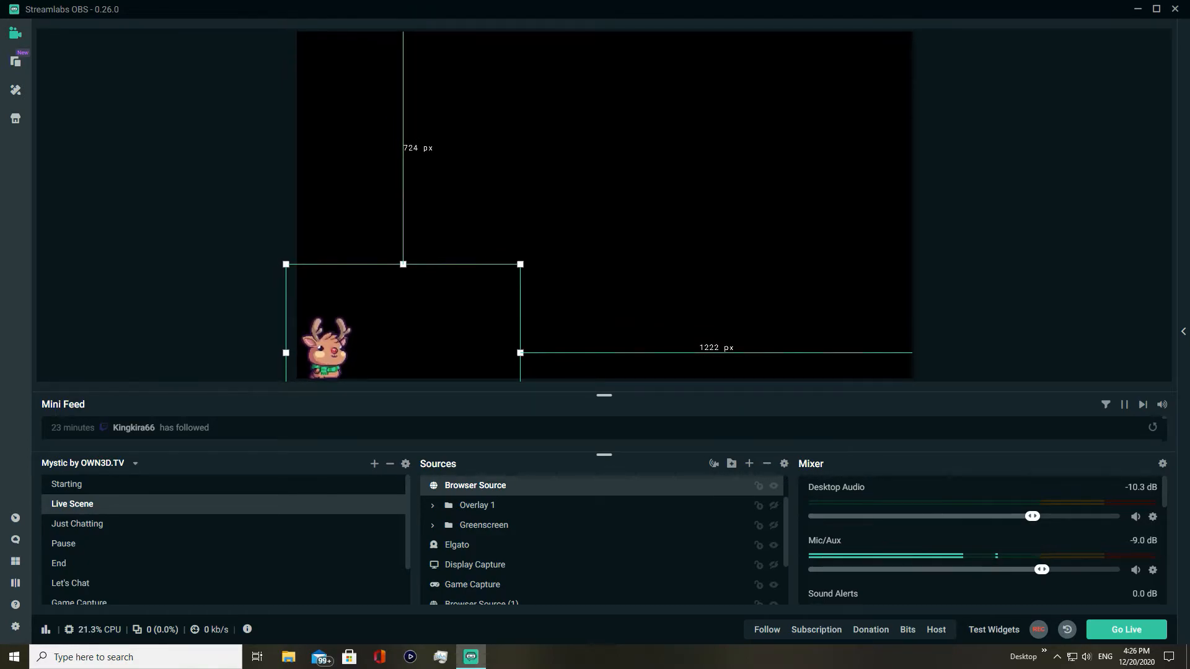
click(558, 297)
scroll(589, 579, down, 2)
scroll(595, 539, up, 3)
mouse_move(331, 350)
mouse_down()
mouse_move(341, 331)
mouse_move(329, 349)
mouse_up()
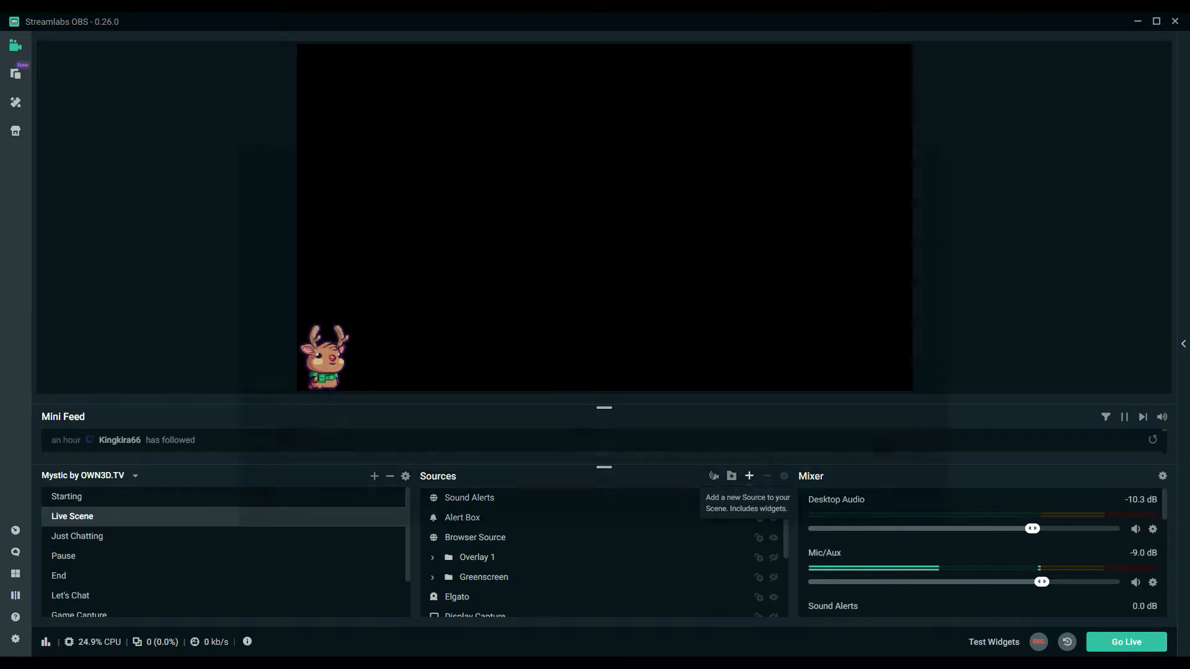
Remove the existing Elgato source from the Live Scene and confirm the removal
click(749, 475)
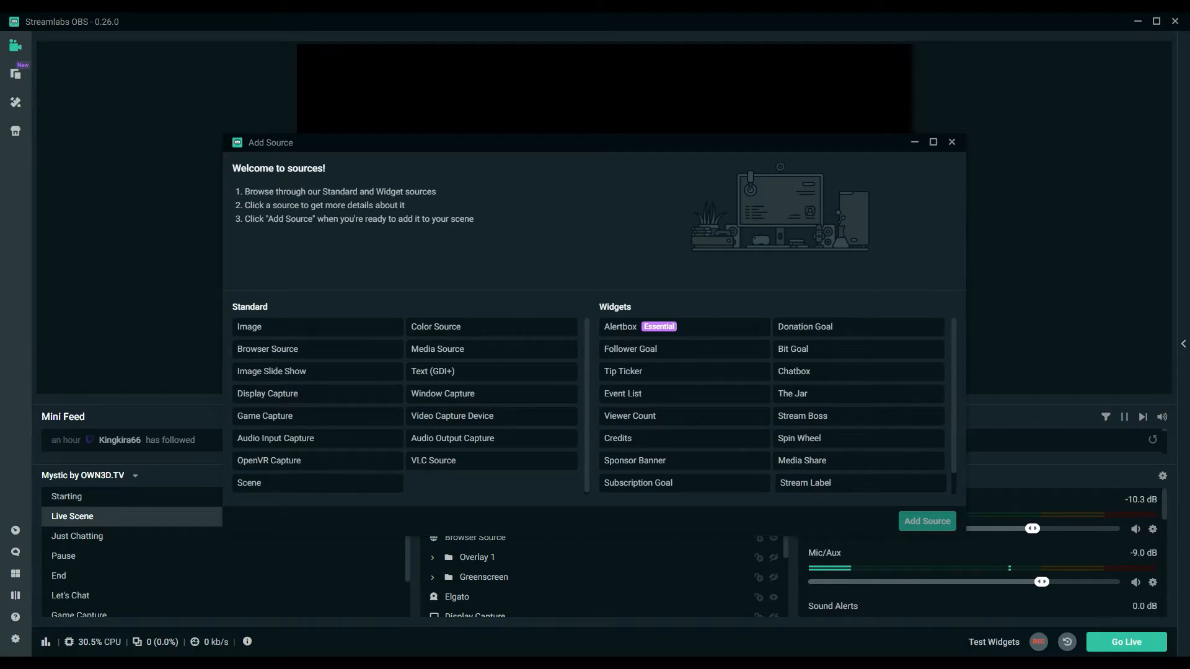
click(952, 142)
click(456, 597)
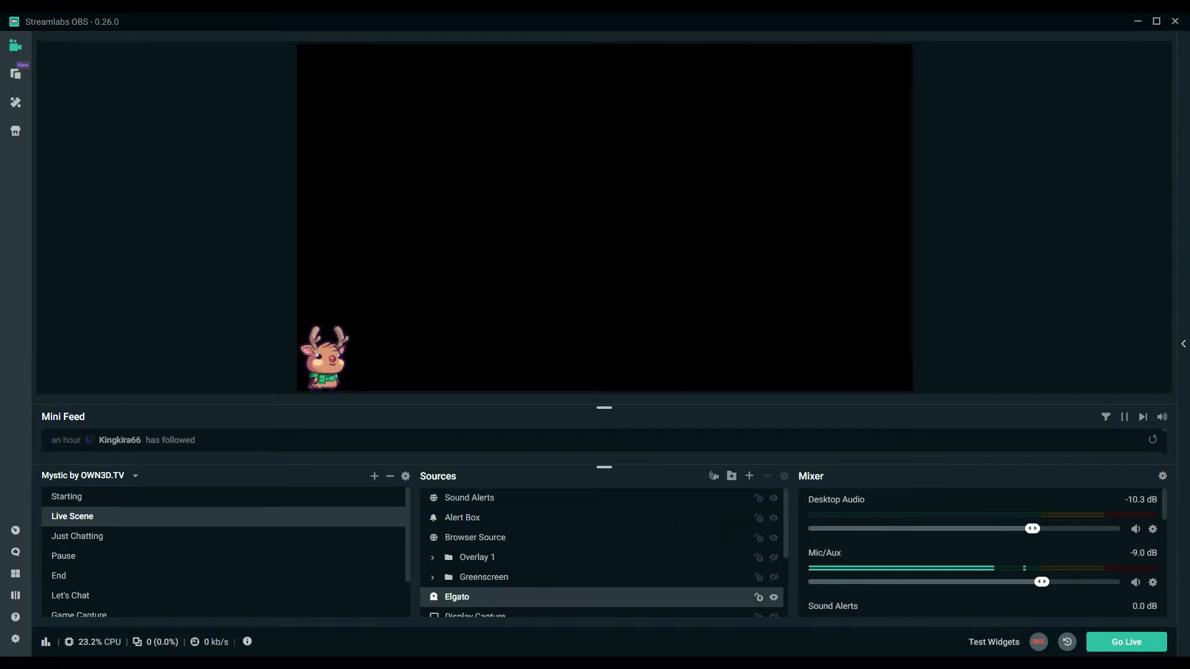
key(Delete)
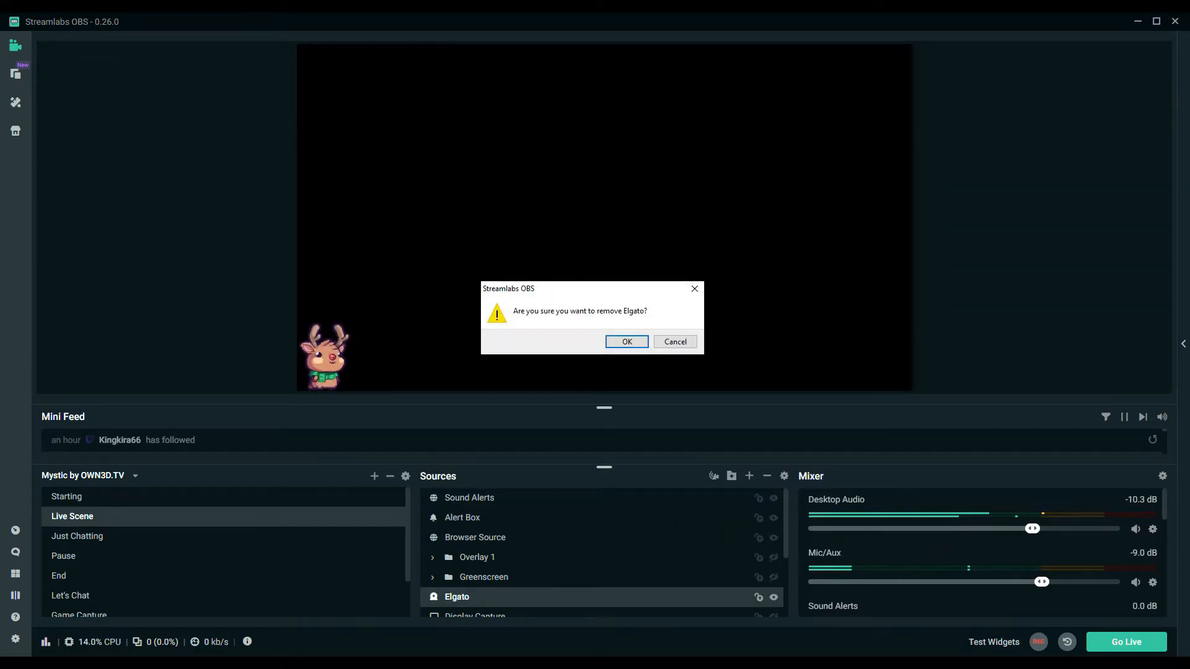
key(Return)
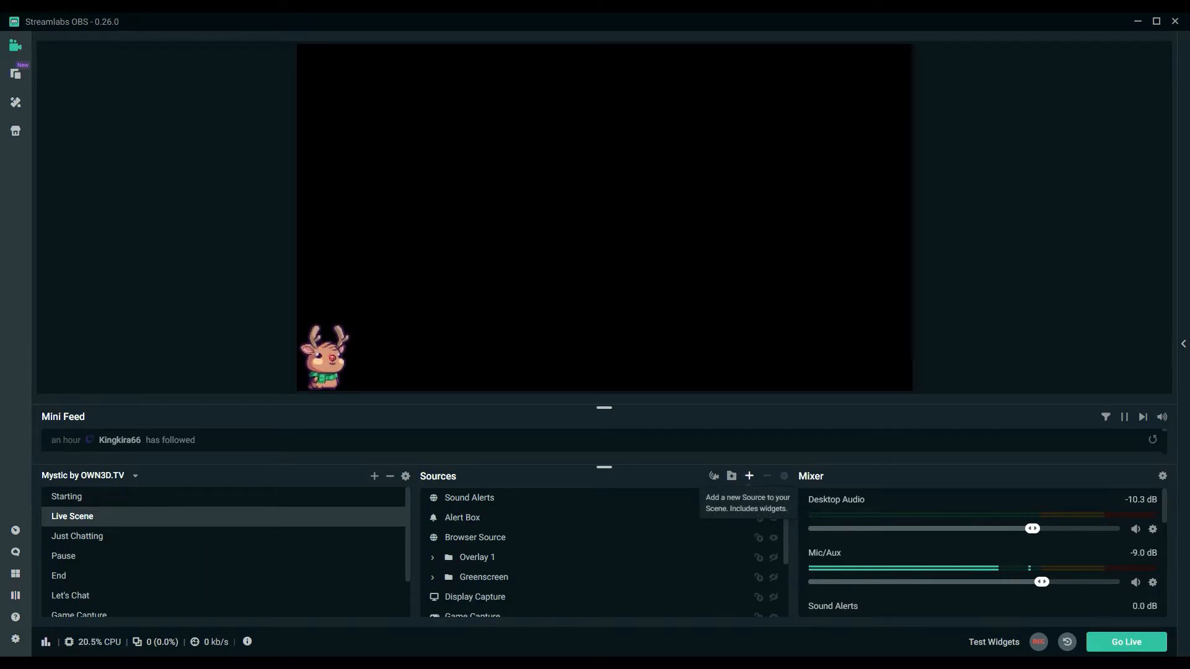
Add a new Video Capture Device source named Elgato to the Live Scene instead of reusing the existing one
click(749, 476)
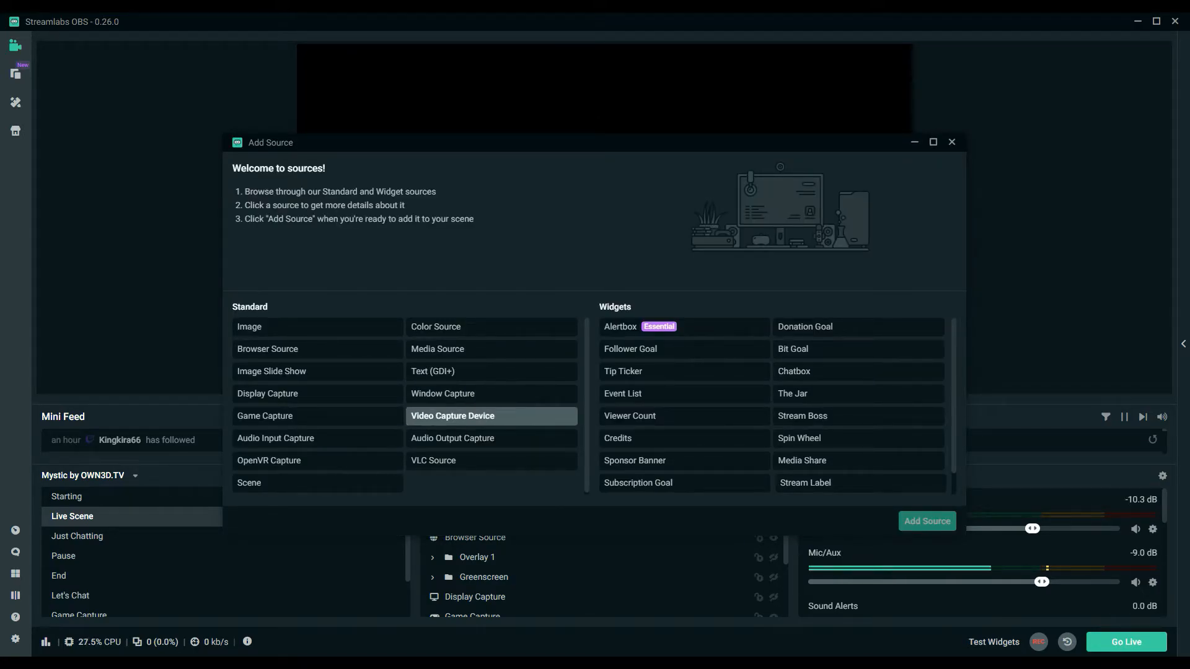
click(471, 416)
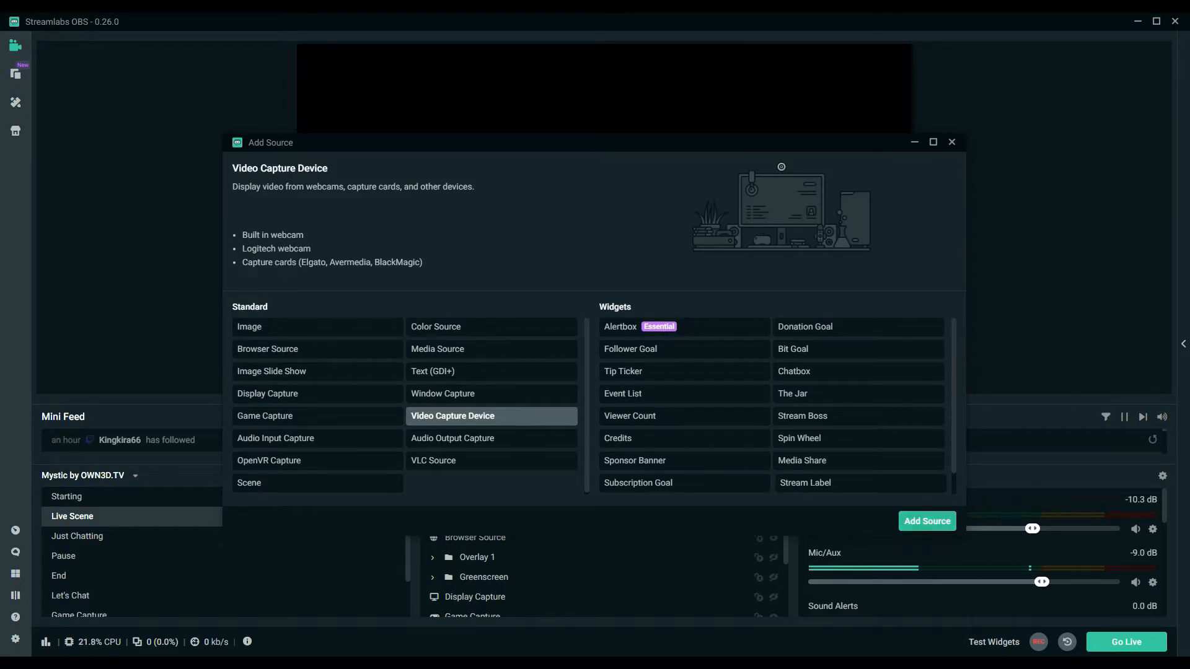
click(928, 521)
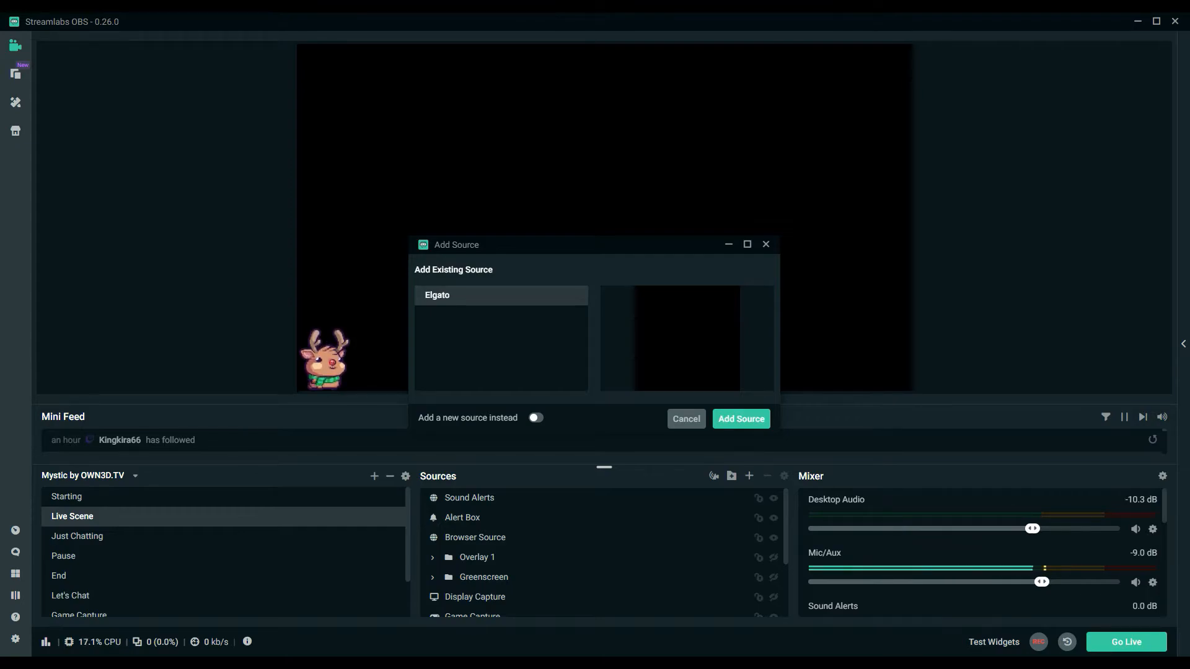
click(536, 418)
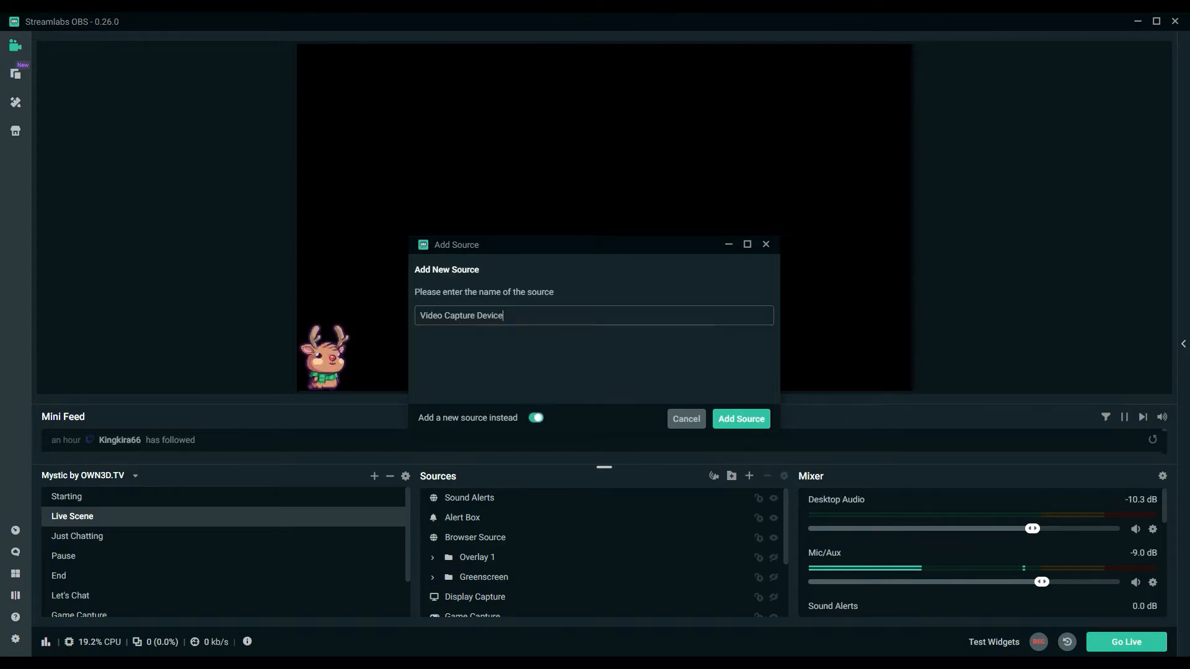
key(ctrl+a)
key(BackSpace)
text(Elgato)
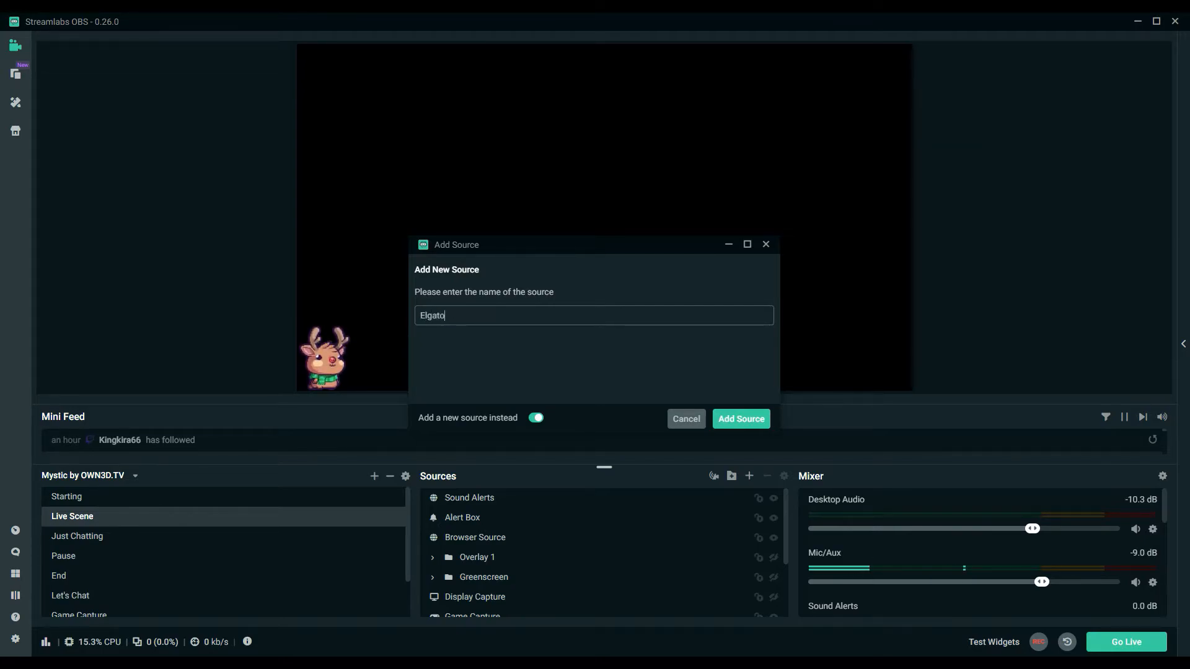
key(Return)
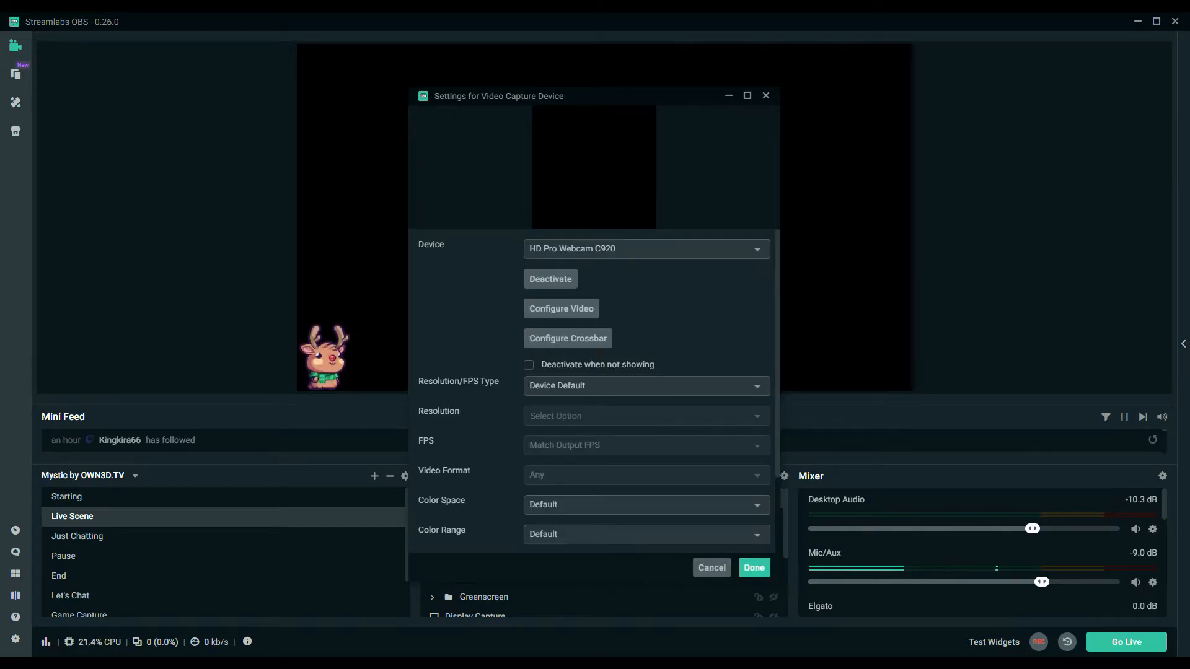
Set the new Elgato source's capture device to Elgato Game Capture HD
click(646, 248)
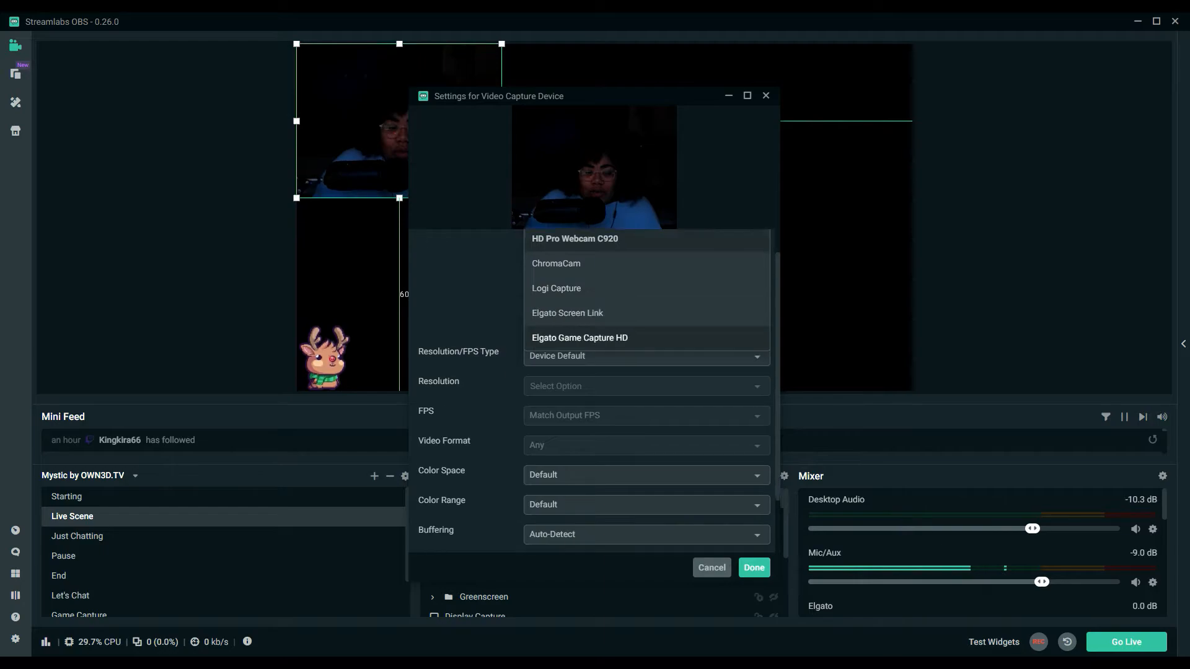
scroll(620, 279, down, 2)
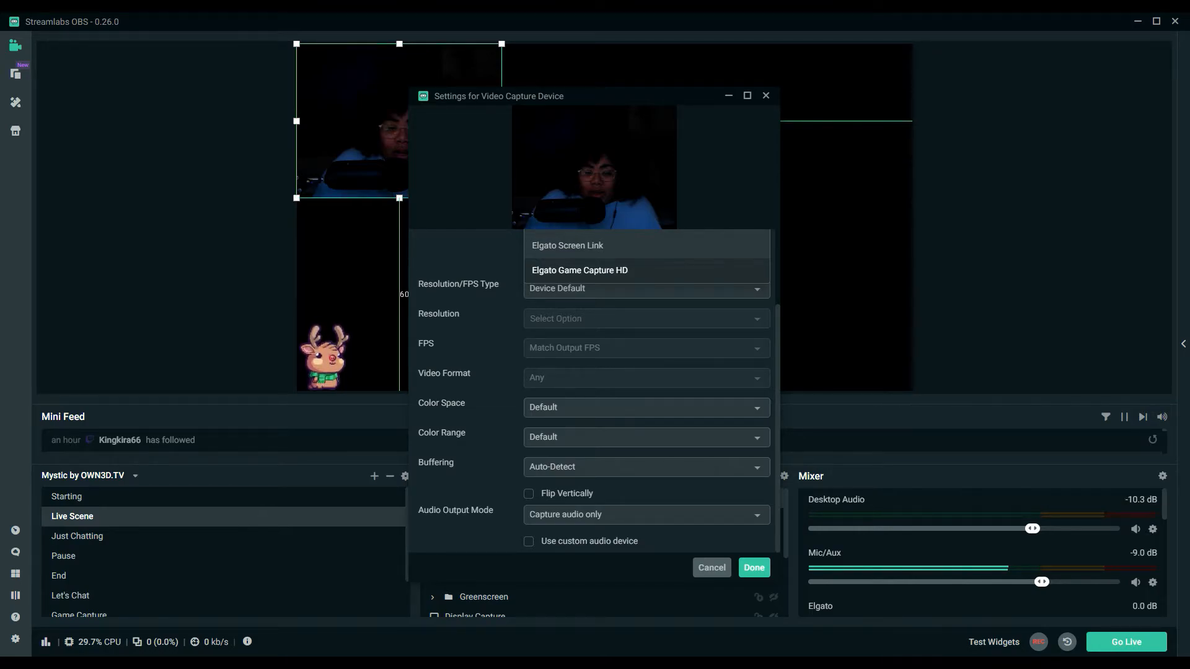
click(581, 271)
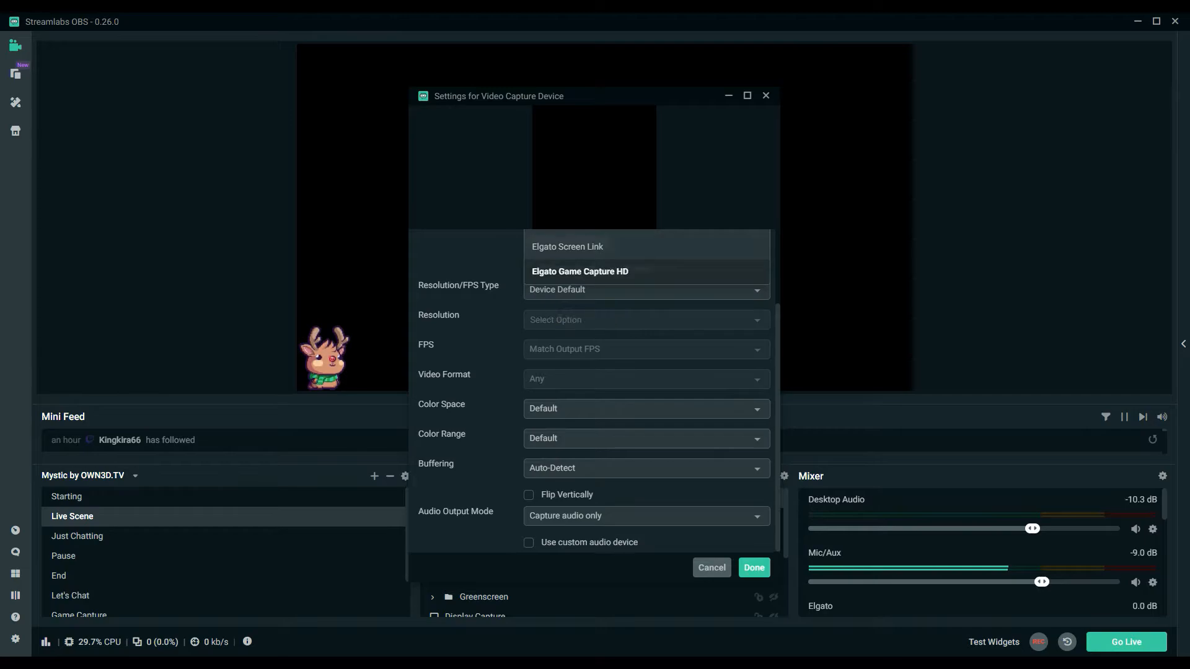
scroll(595, 279, up, 2)
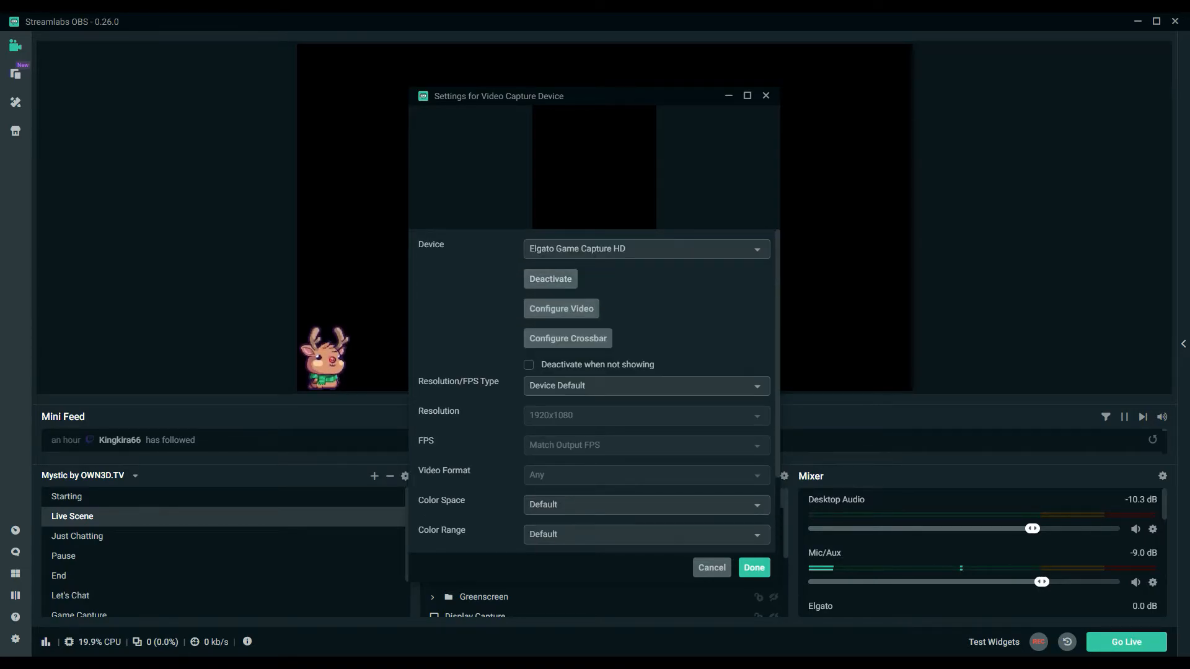
Move the settings window aside, enable Deactivate when not showing for the Elgato source, and accept the settings
drag(667, 97, 1072, 68)
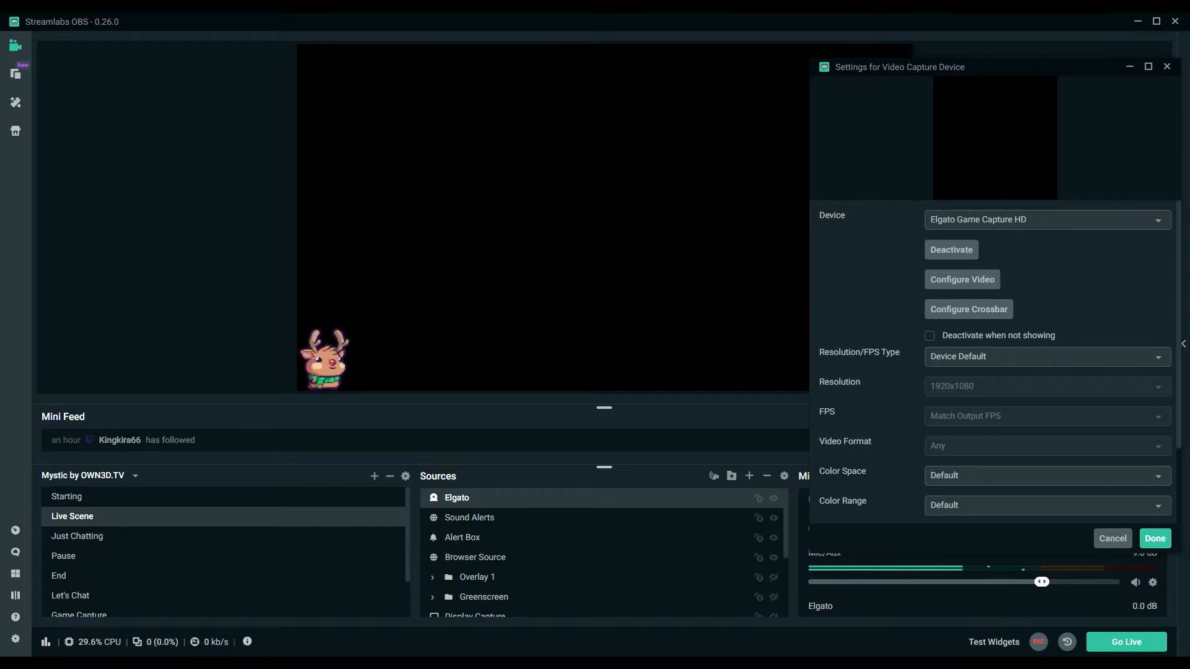
drag(1039, 66, 923, 40)
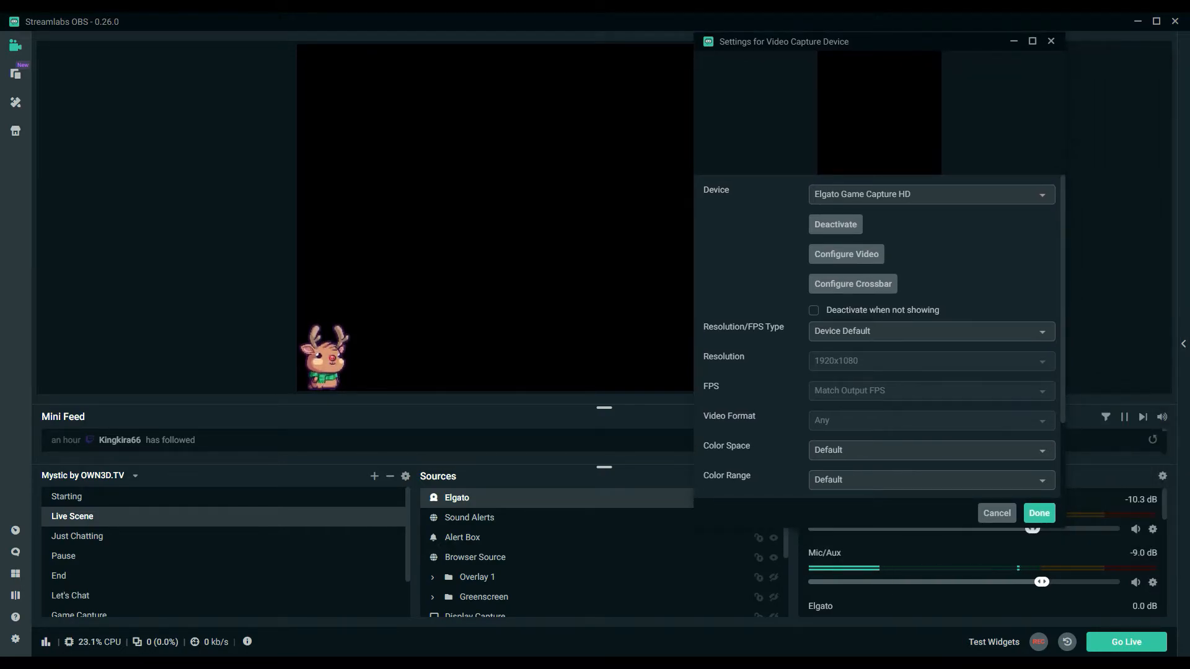
scroll(877, 334, down, 3)
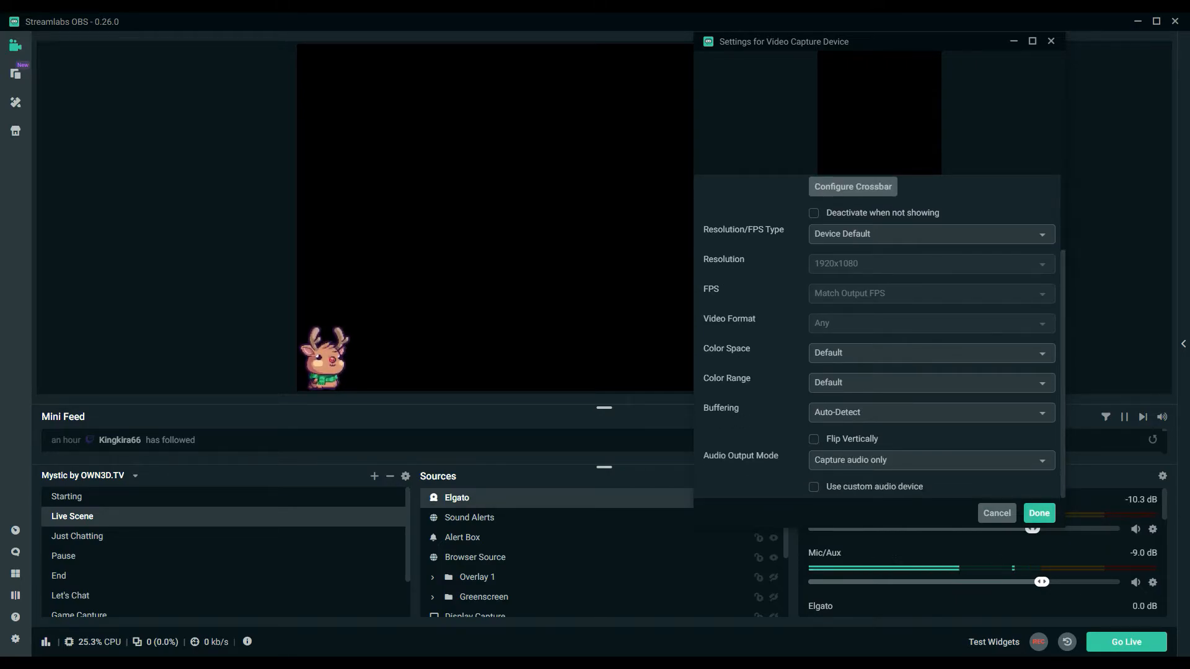
scroll(933, 334, up, 3)
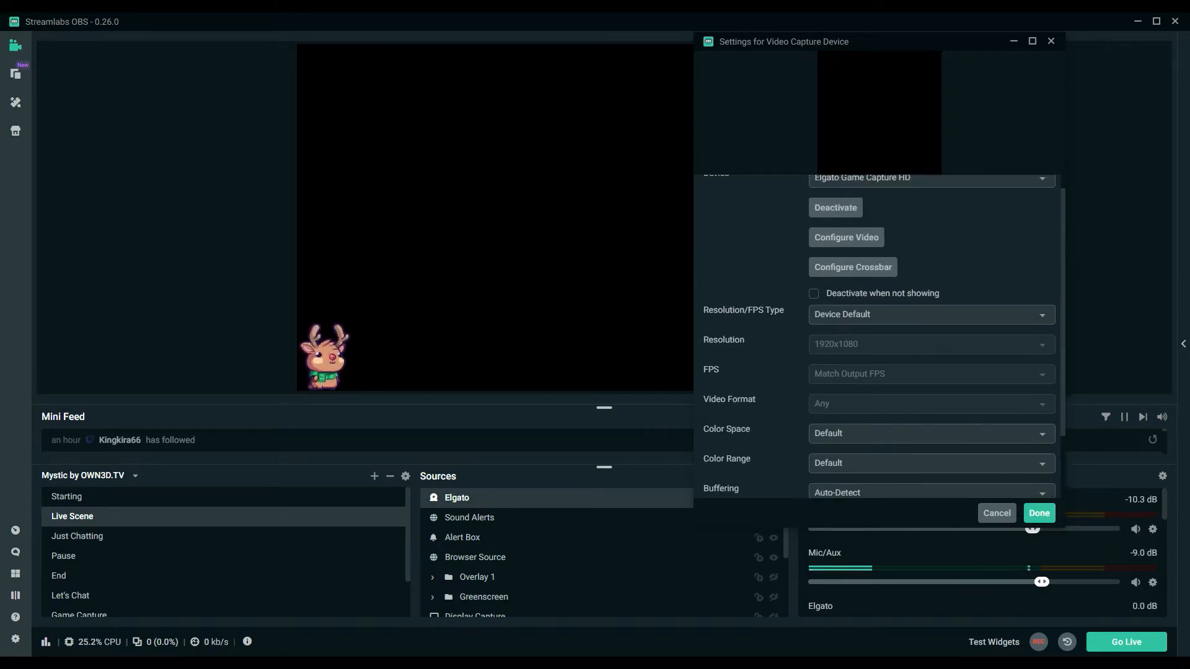
scroll(933, 335, down, 3)
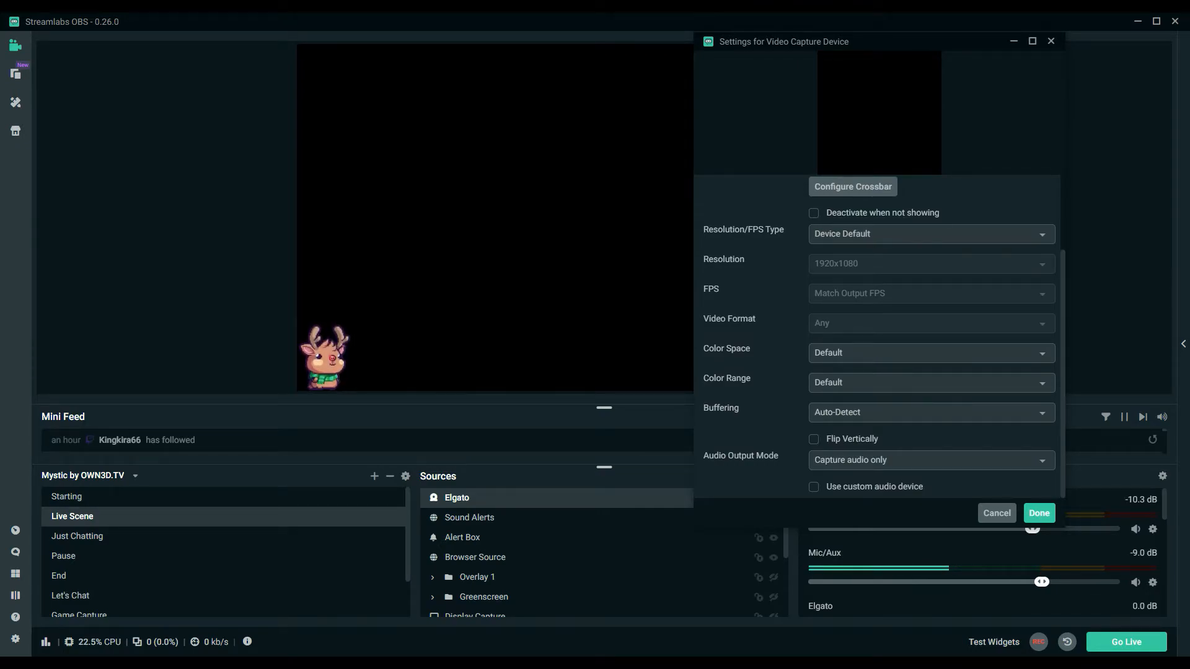
click(814, 213)
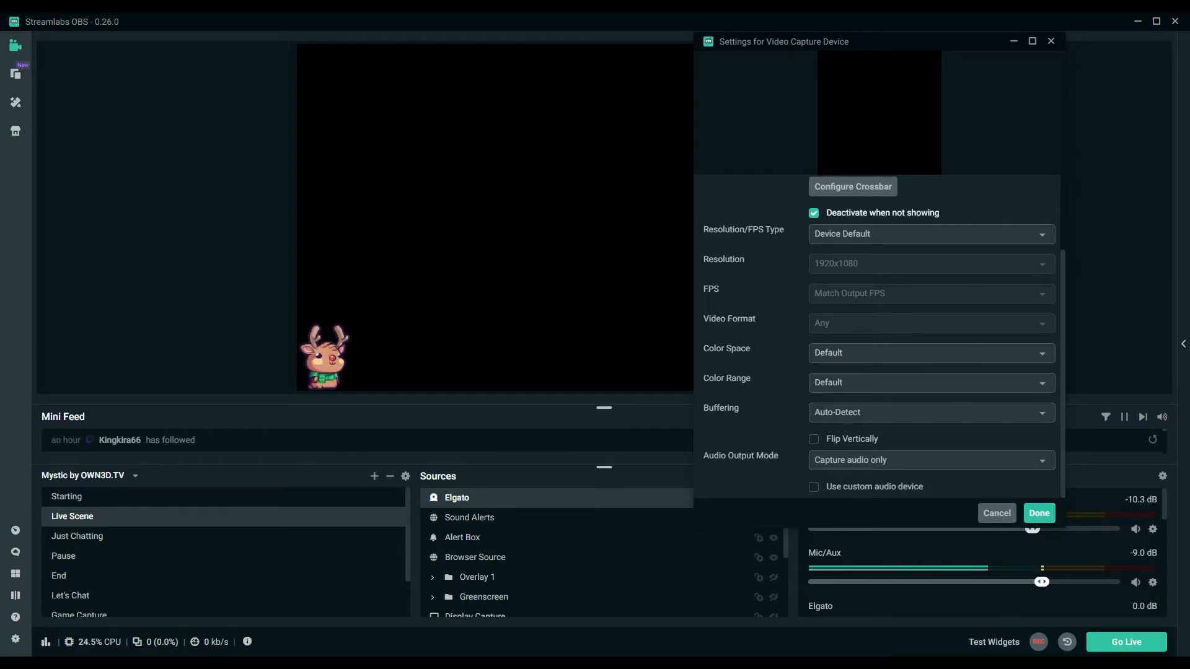
click(1039, 513)
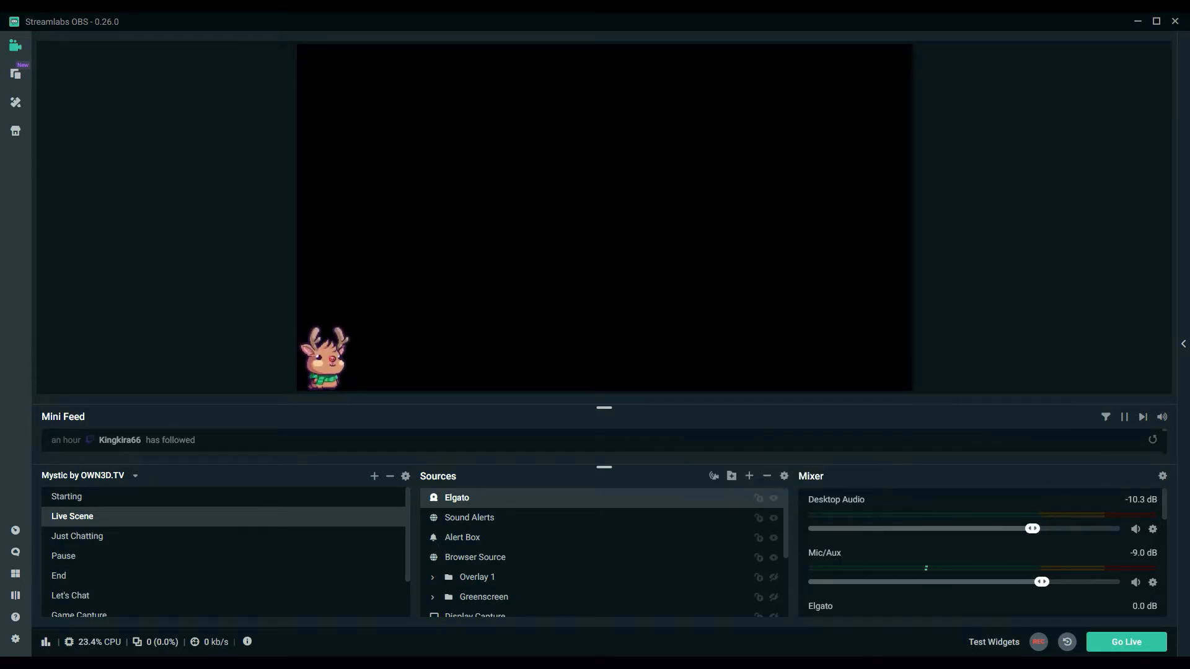
Look through the mixer's audio channels and move the Elgato source directly below the Greenscreen folder in the source order
scroll(983, 552, down, 5)
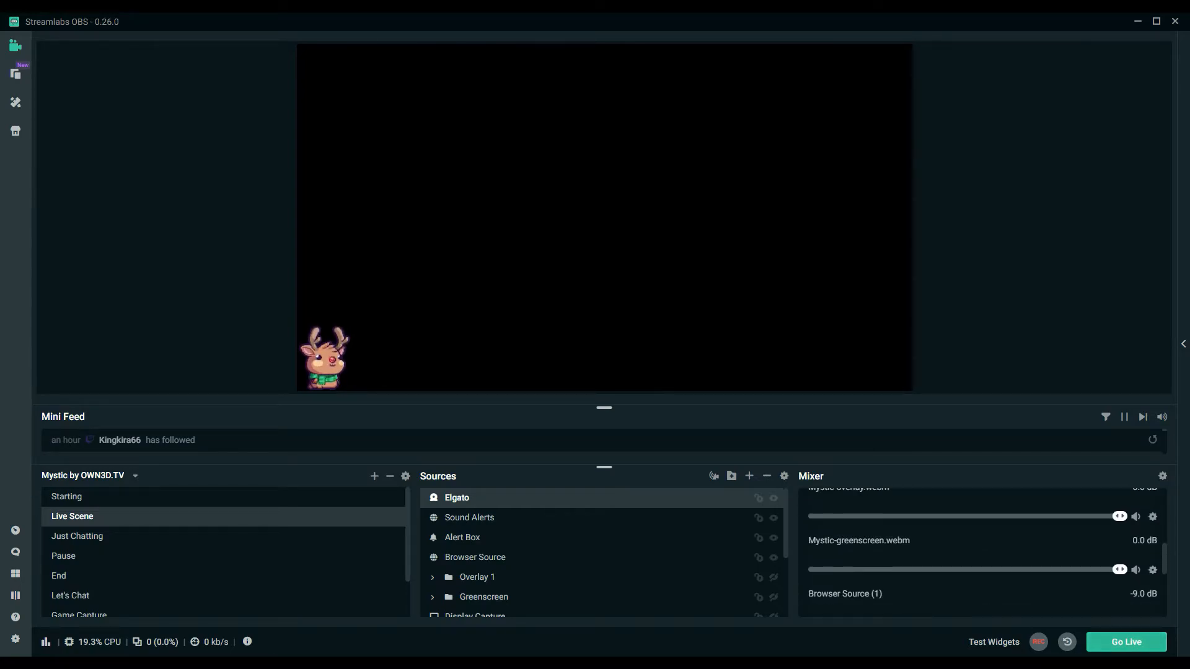
scroll(982, 552, up, 5)
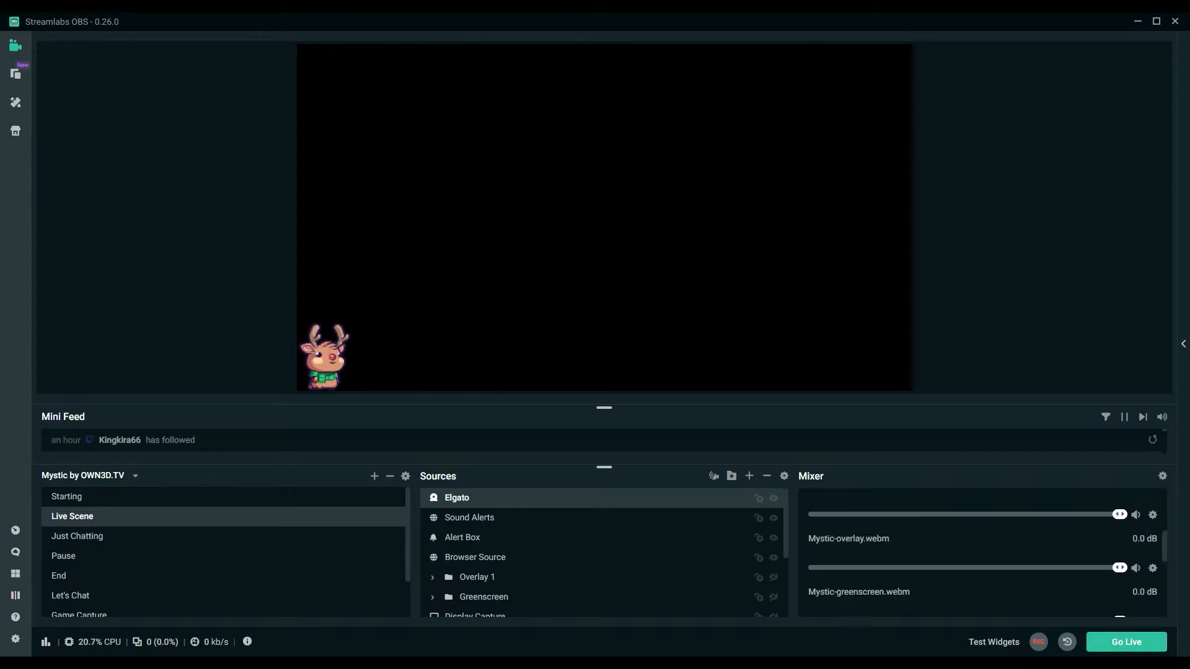
scroll(983, 552, up, 1)
scroll(982, 552, down, 2)
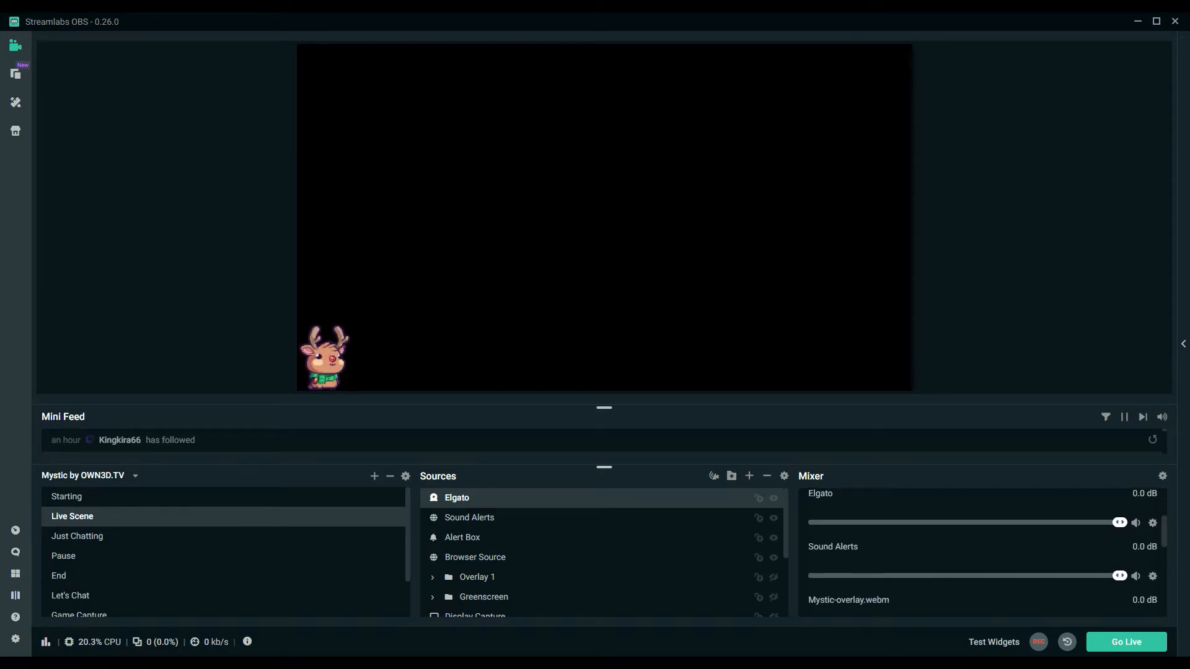
scroll(982, 551, up, 3)
scroll(983, 552, down, 2)
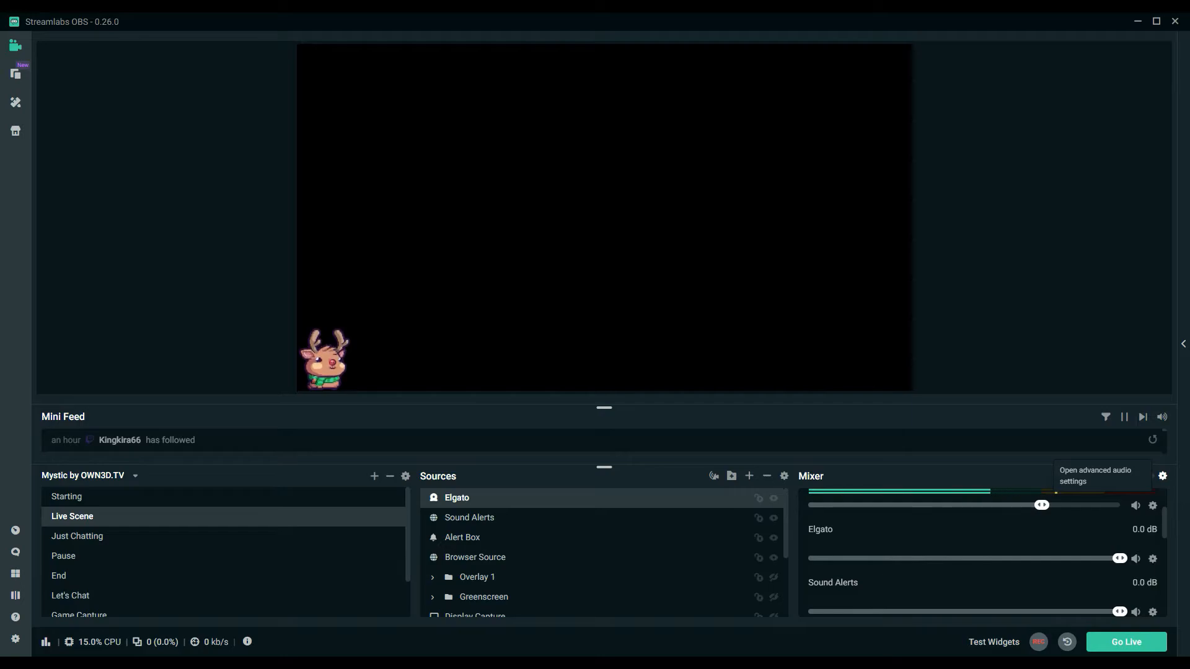
drag(528, 499, 555, 509)
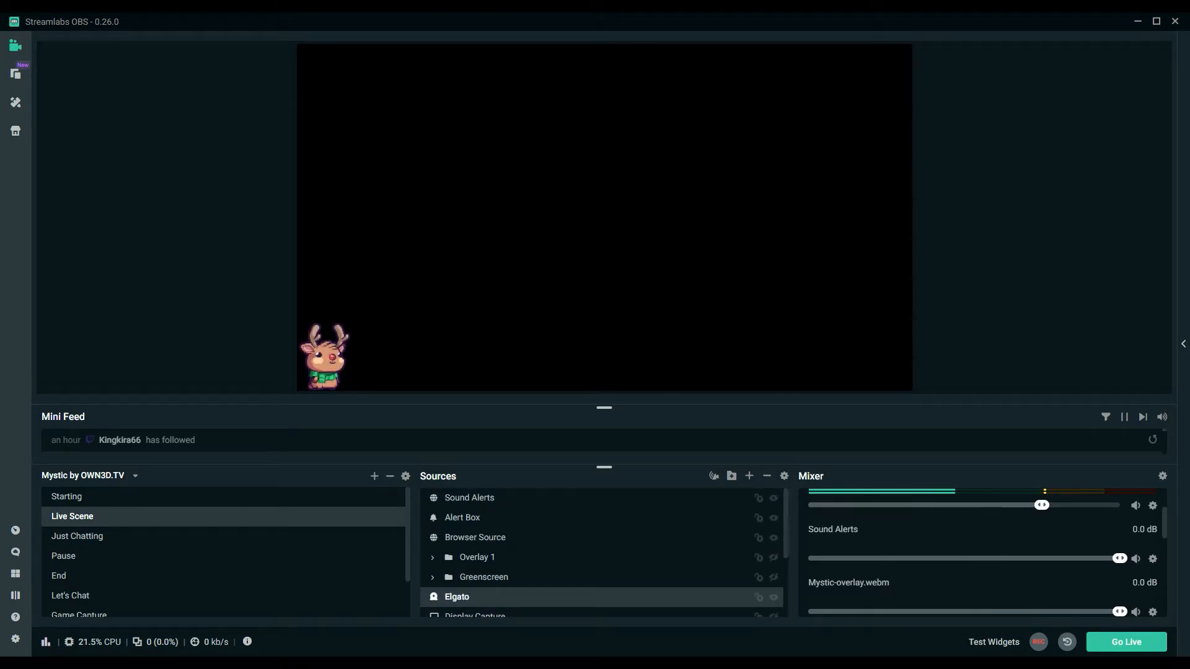
Set the Elgato source's audio monitoring to Monitor and Output in the advanced audio settings and close them
click(1162, 476)
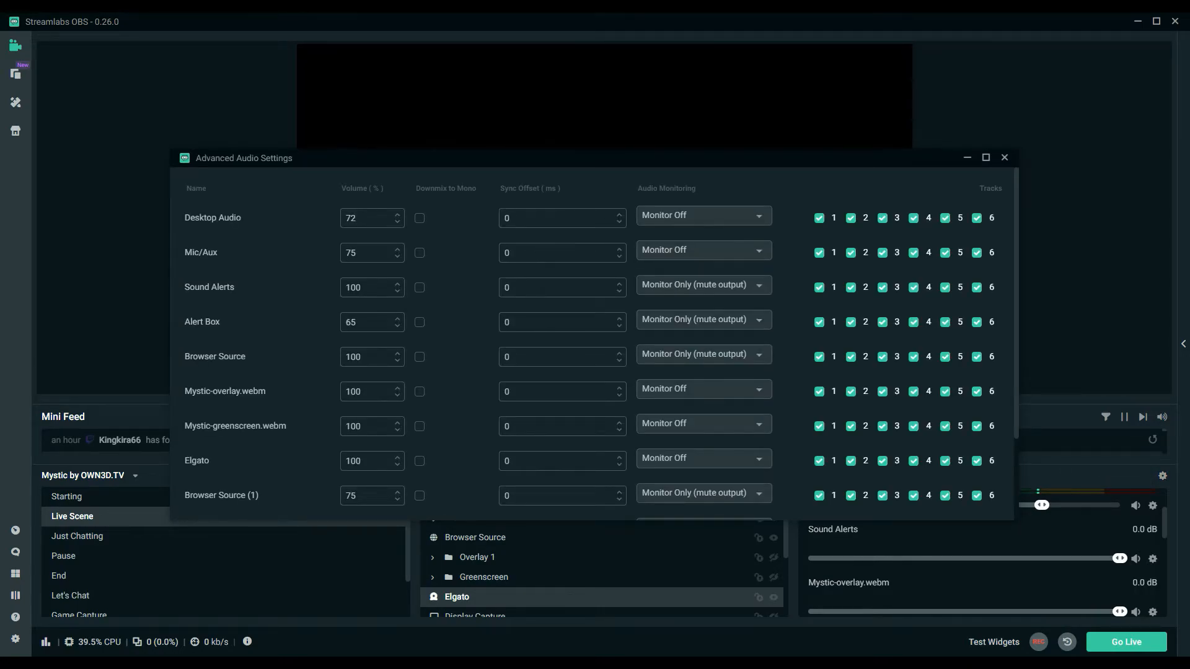
scroll(592, 341, down, 3)
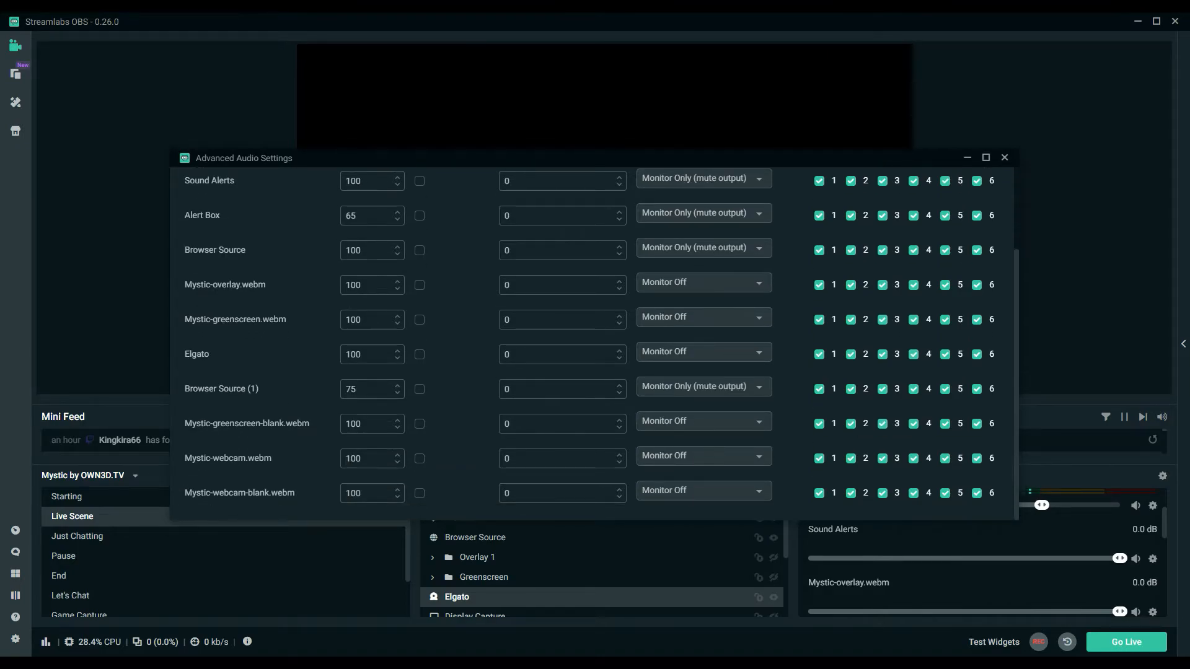
click(645, 351)
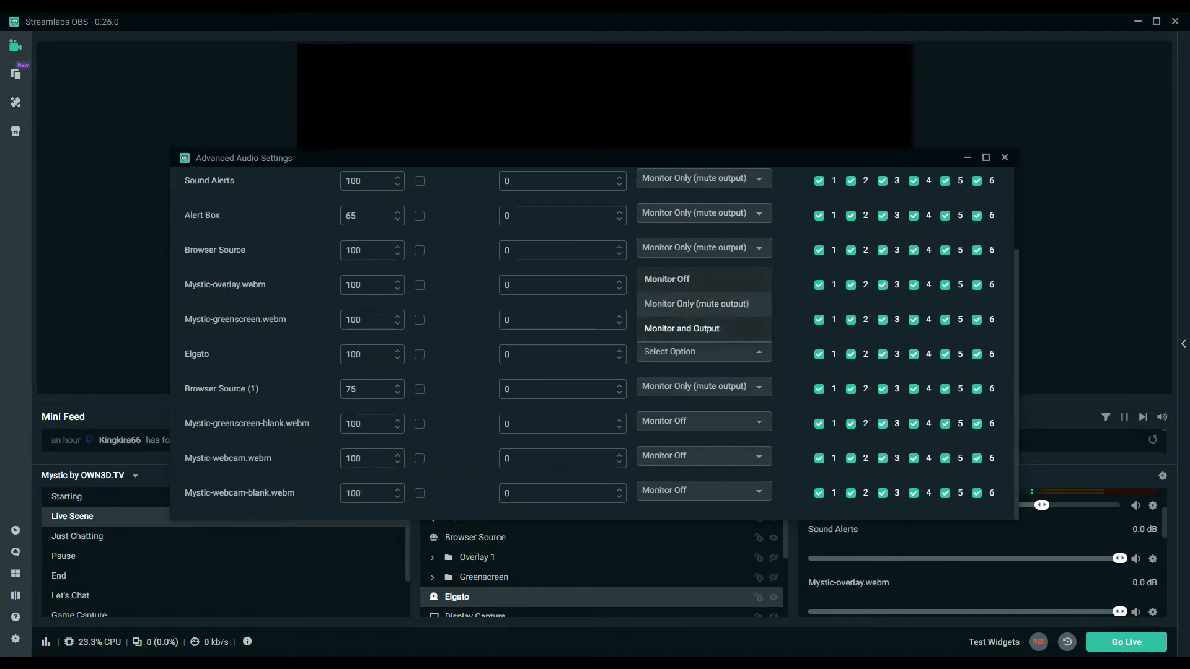
click(682, 328)
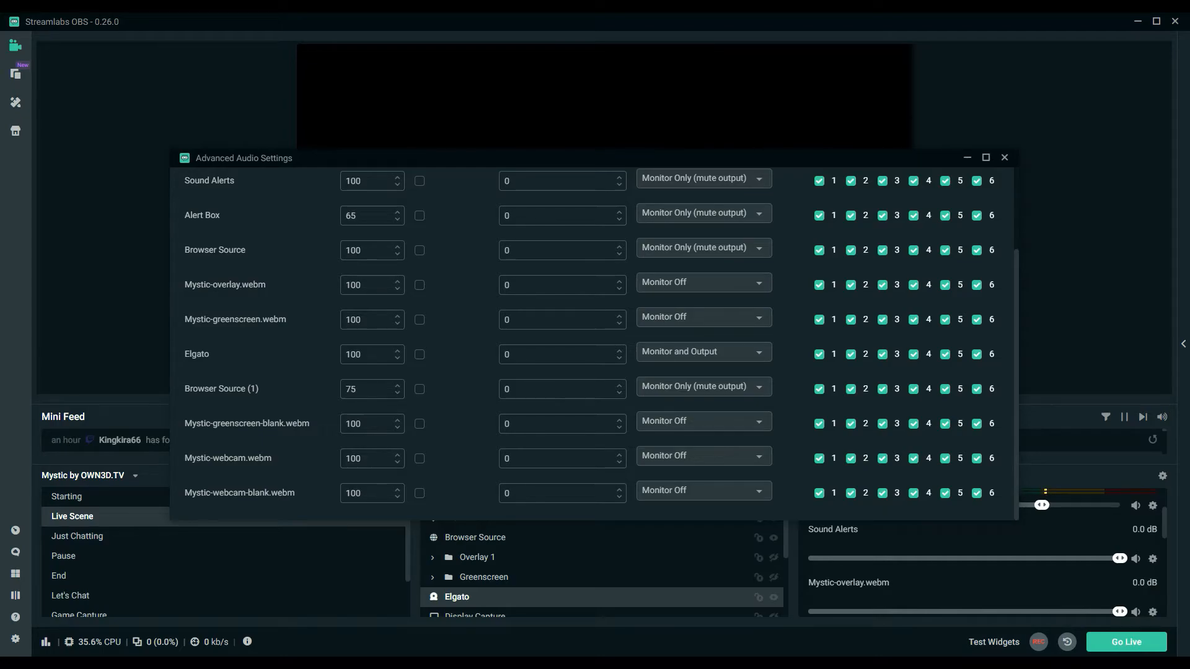
click(1005, 157)
scroll(982, 553, up, 2)
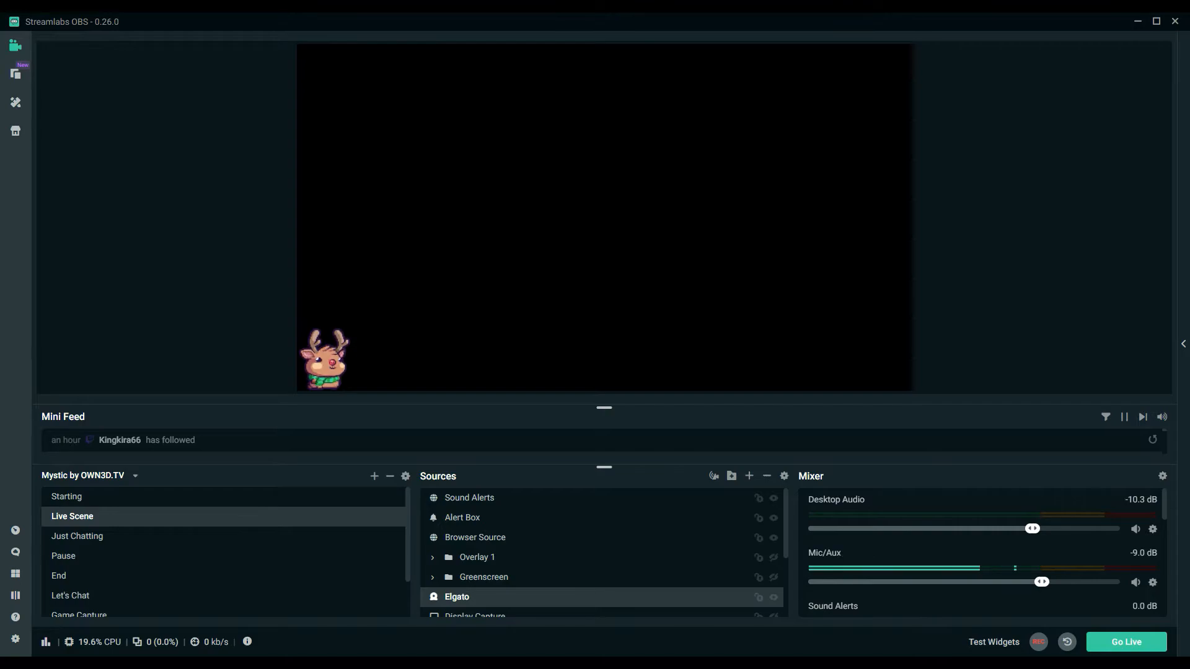
Hide the Sound Alerts, Mystic-overlay.webm and Mystic-greenscreen.webm channels from the mixer
scroll(982, 553, down, 2)
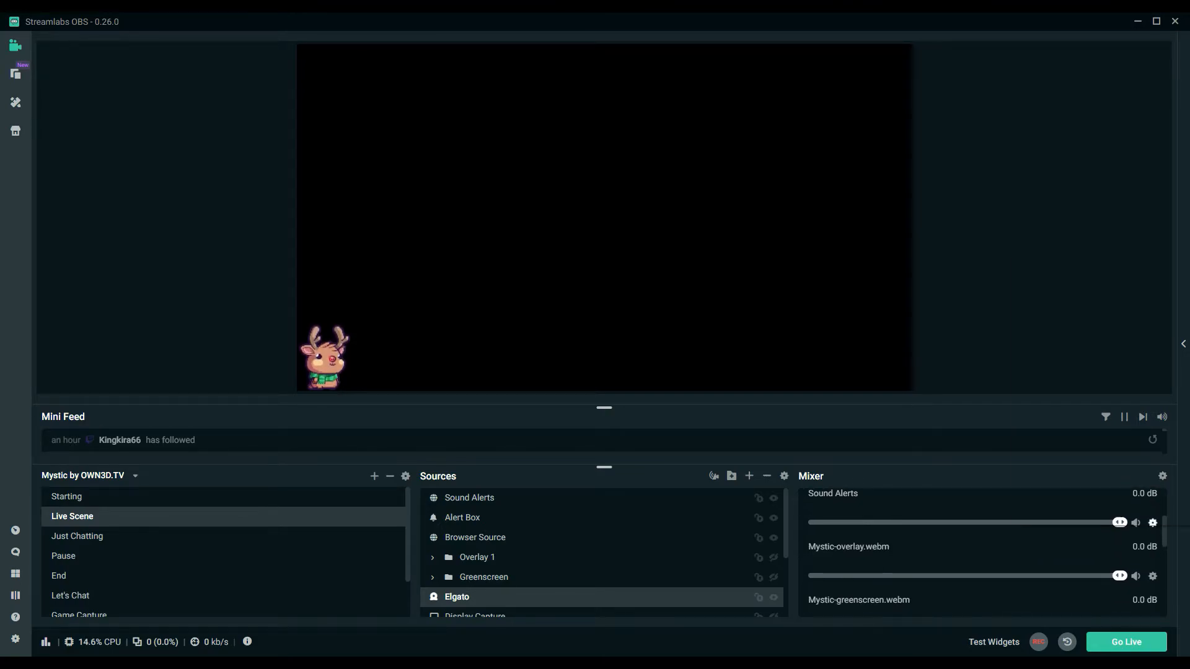
right_click(1177, 527)
click(1054, 500)
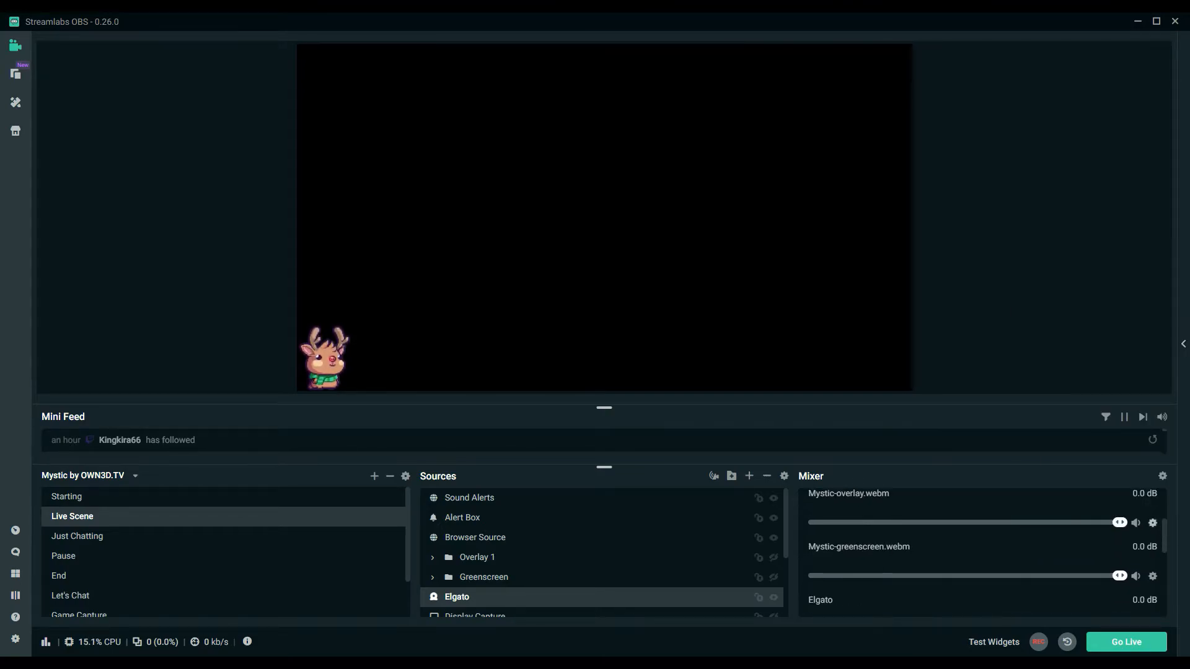
right_click(1177, 527)
click(1047, 509)
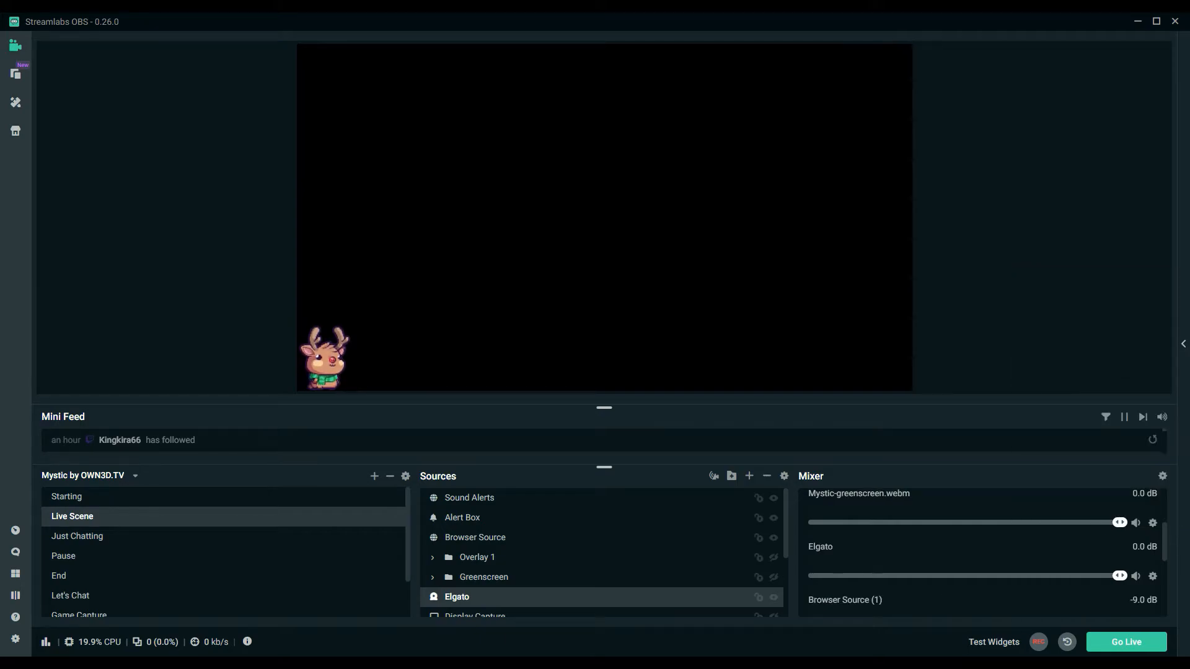
click(1153, 523)
click(1047, 498)
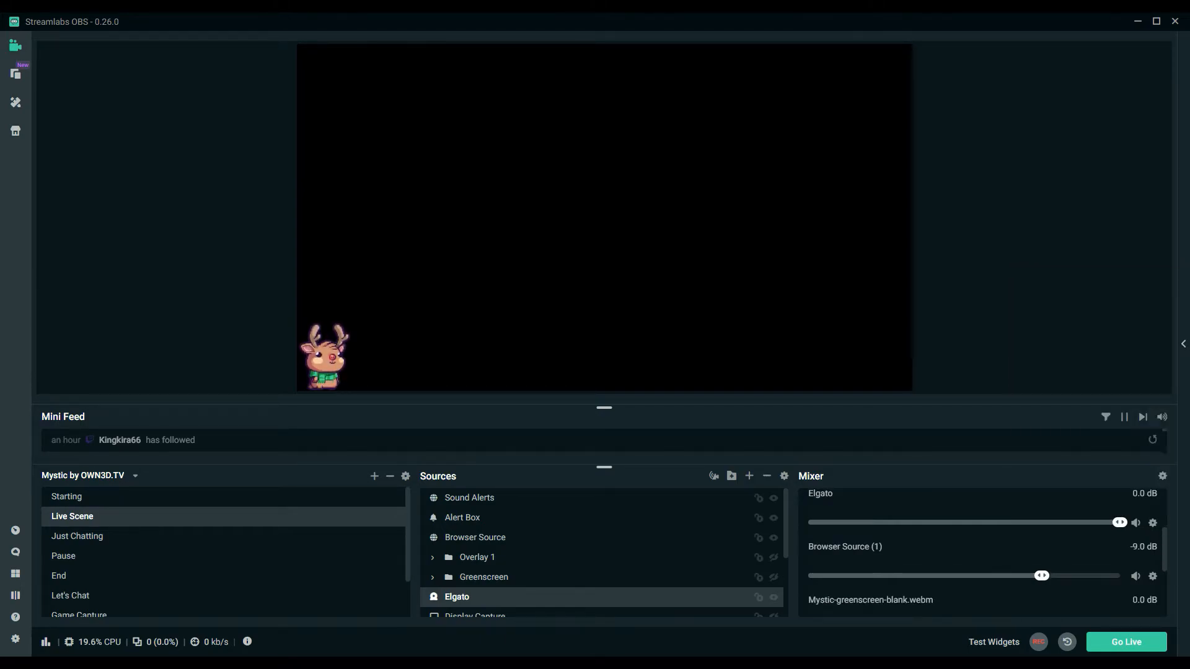
Hide Browser Source (1), Mystic-greenscreen-blank.webm, Mystic-webcam.webm and Mystic-webcam-blank.webm from the mixer
click(1153, 576)
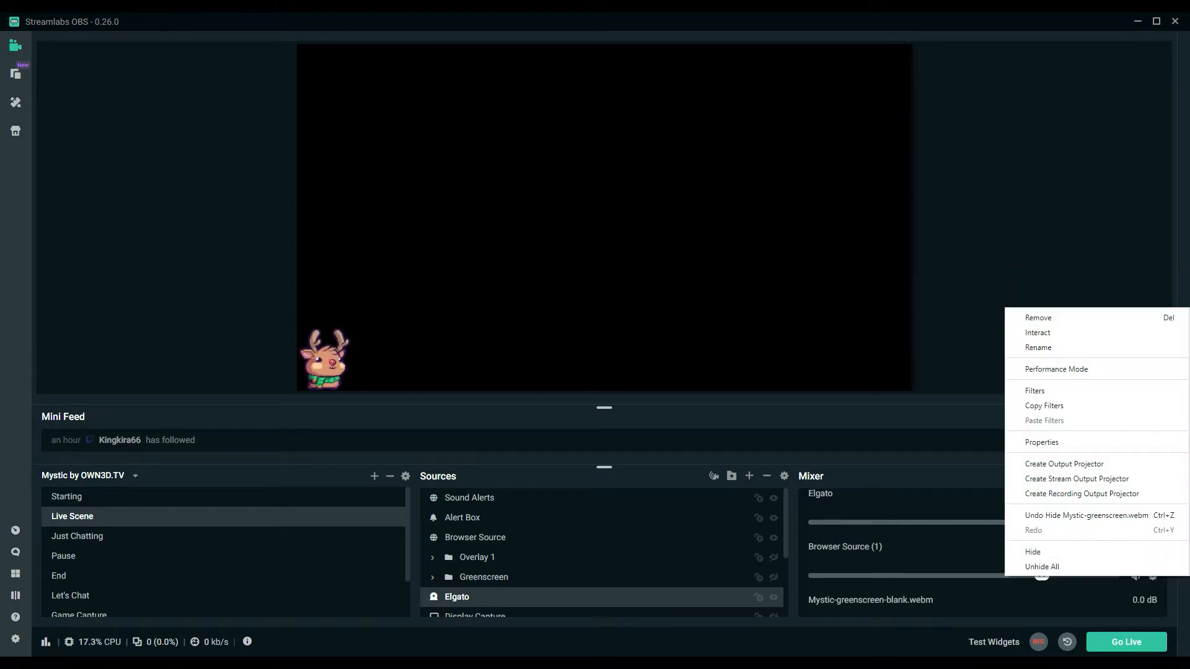
click(1043, 552)
click(1153, 577)
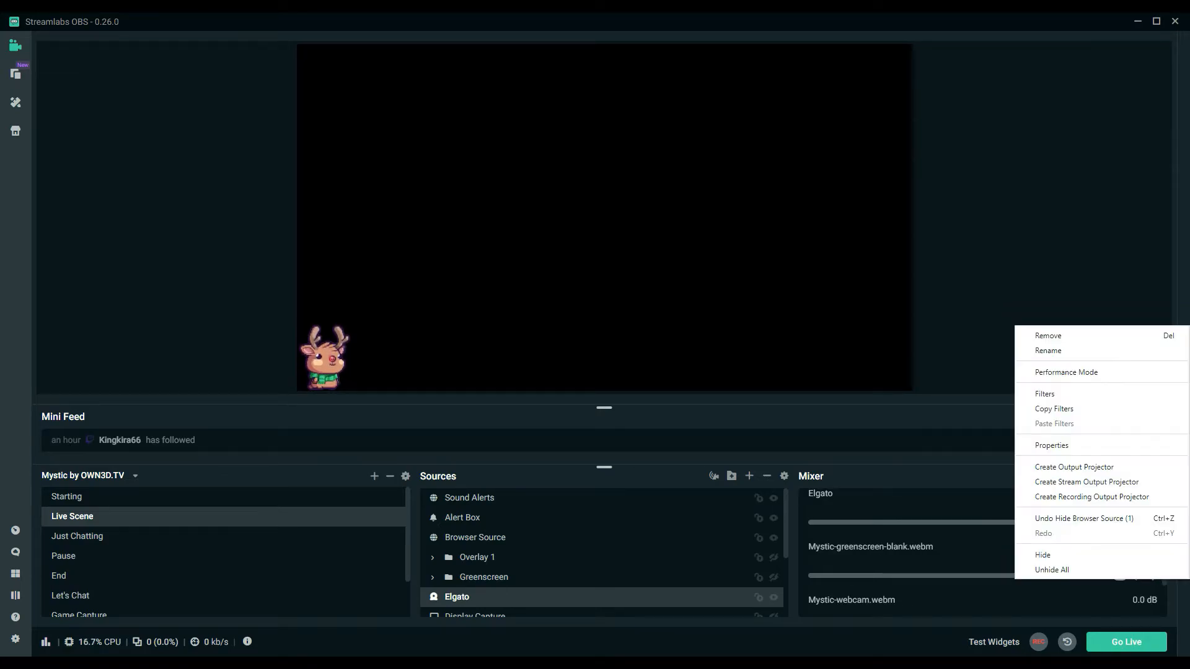
click(1043, 553)
click(1153, 577)
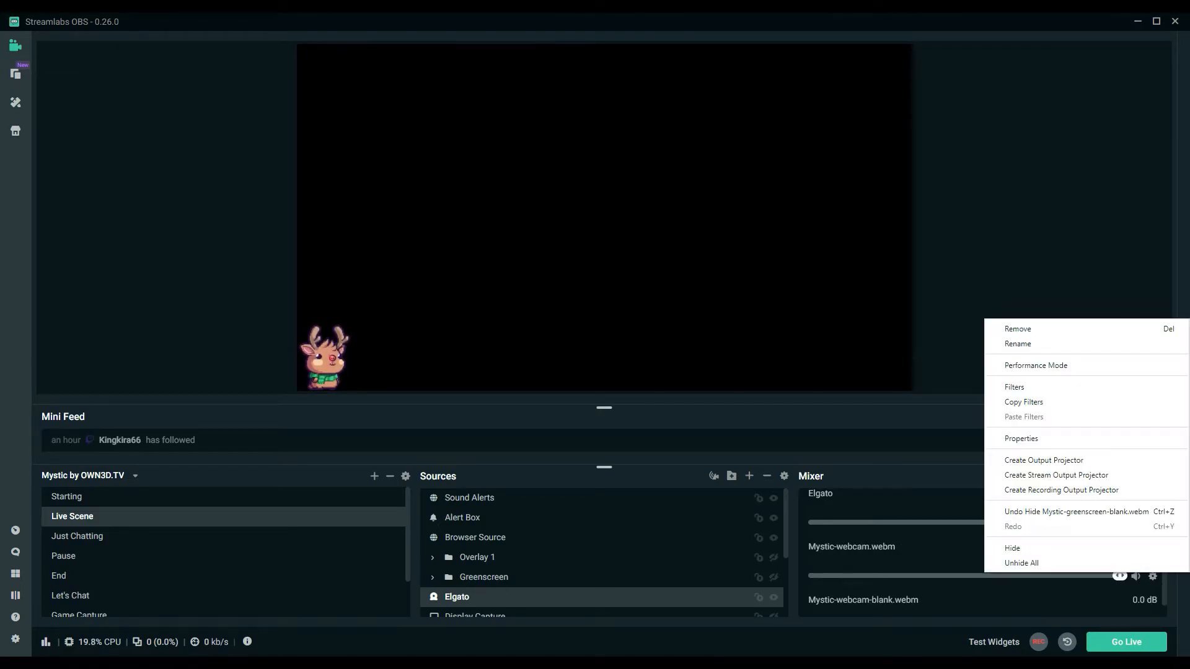
click(1043, 548)
click(1153, 604)
click(1043, 580)
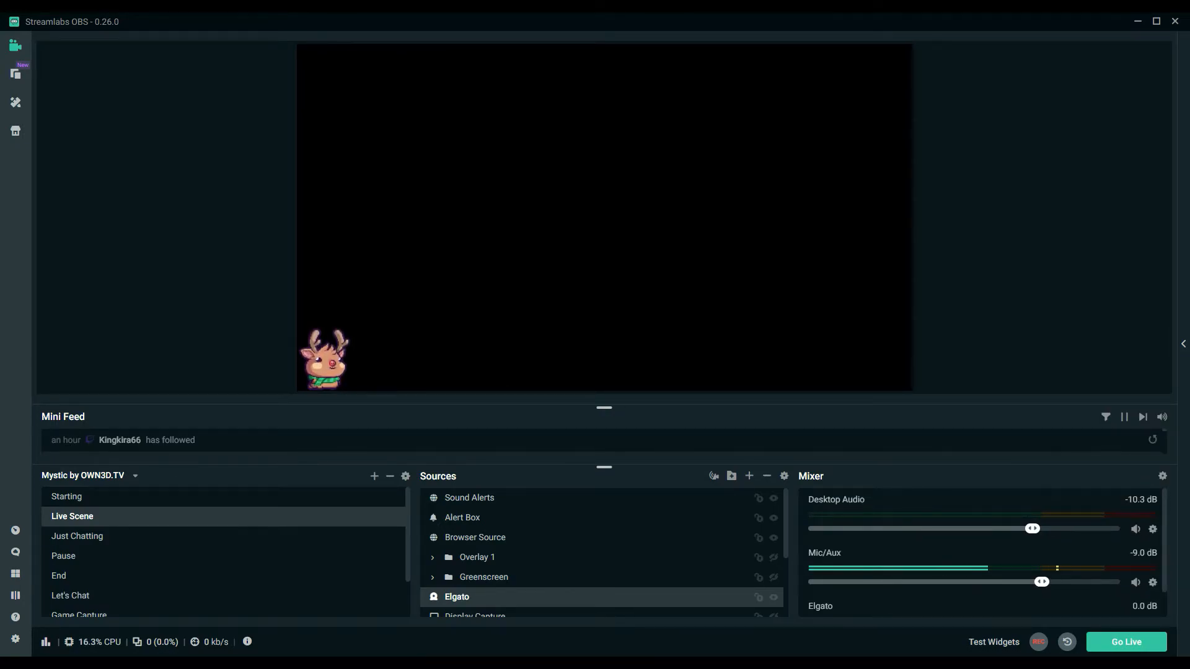
Look over the remaining mixer channels, mute Desktop Audio, and unmute it again
scroll(979, 551, down, 1)
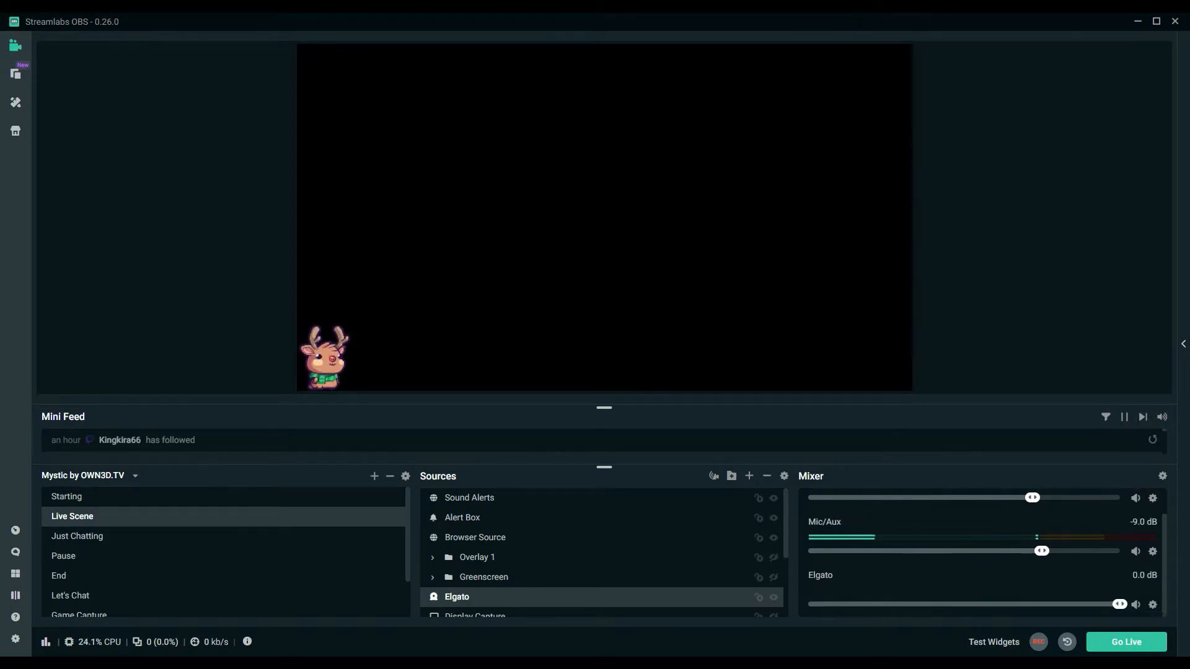
scroll(979, 552, up, 1)
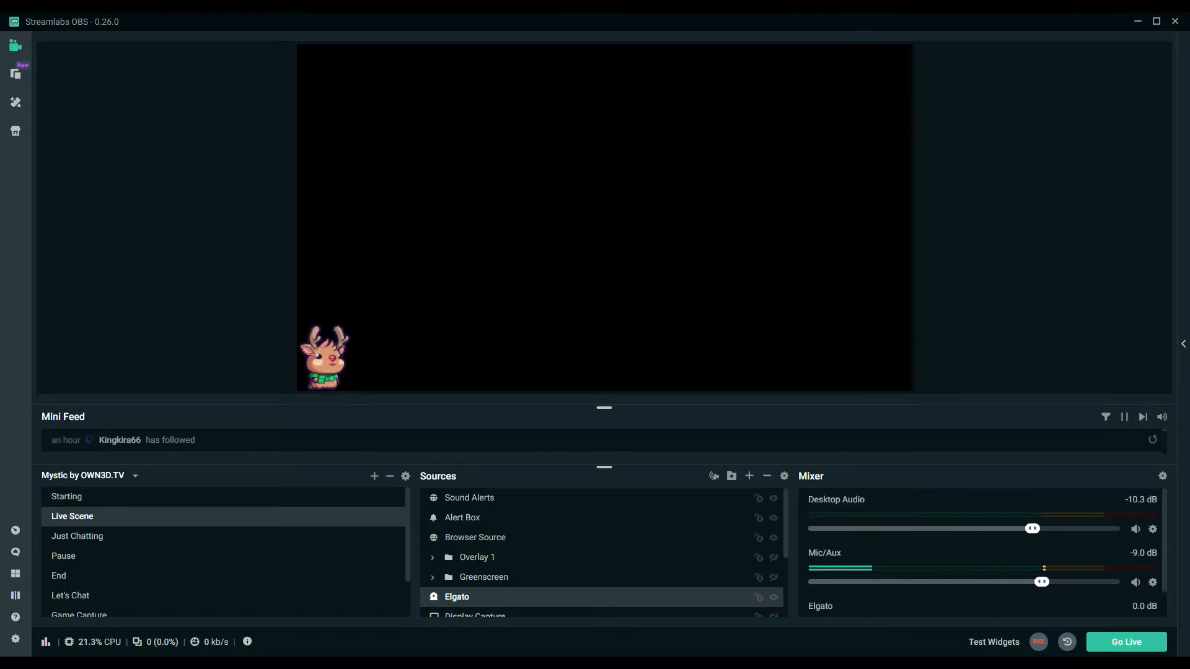
scroll(980, 551, down, 2)
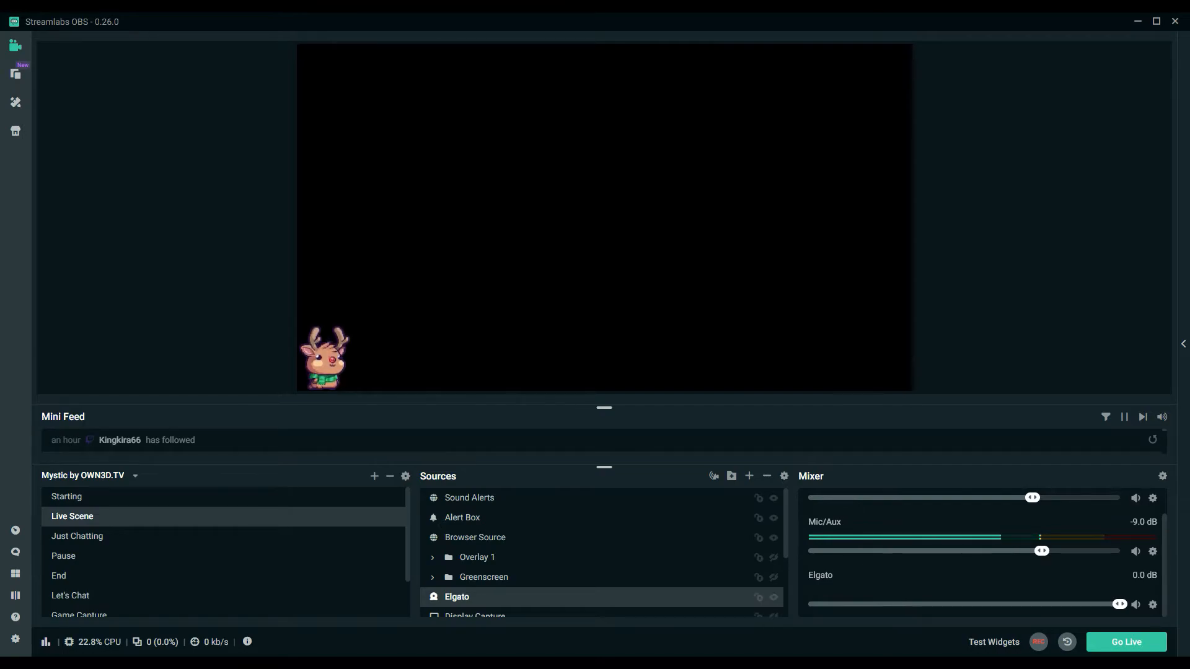
scroll(1026, 519, up, 2)
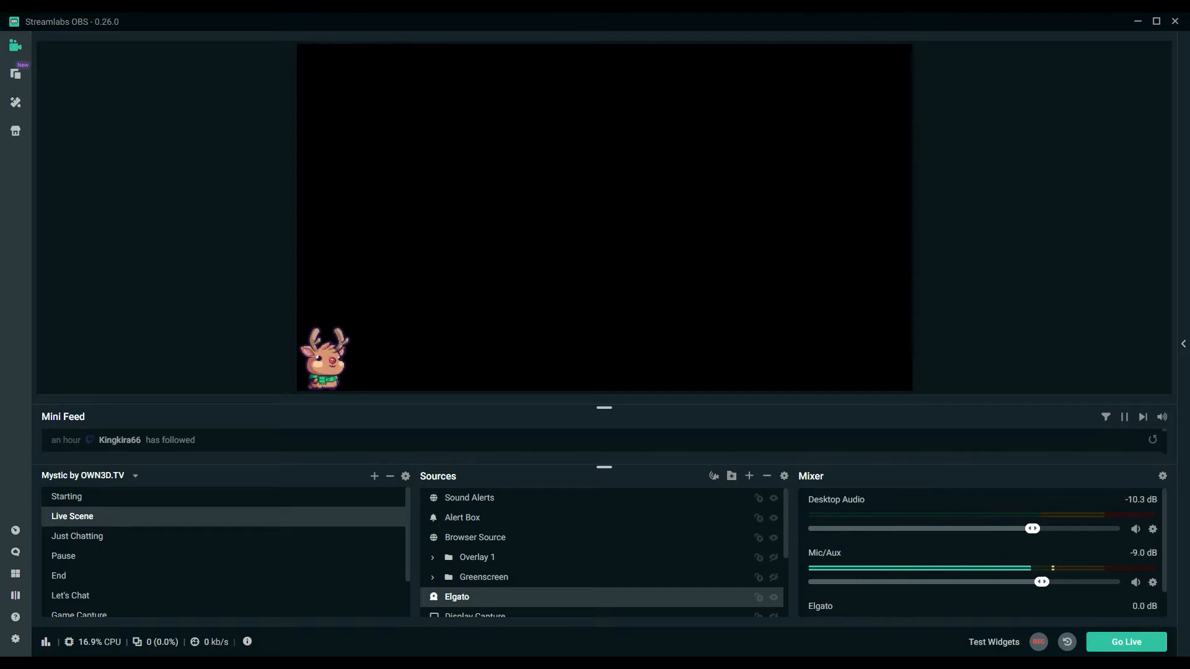
click(1135, 530)
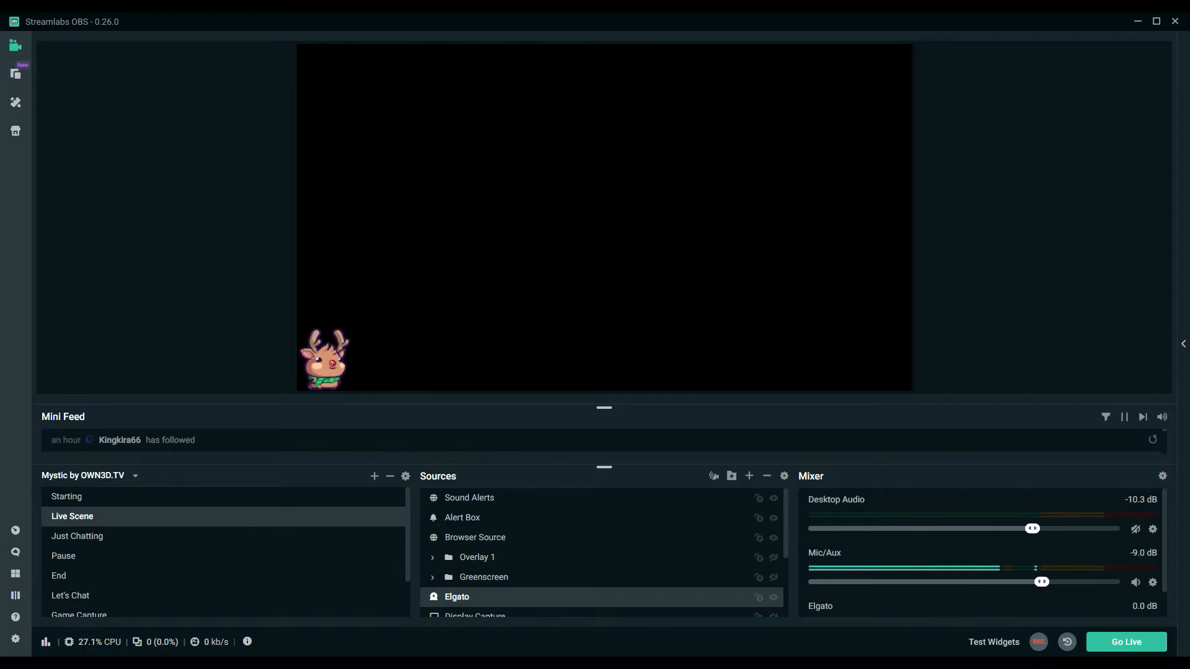
scroll(985, 549, down, 1)
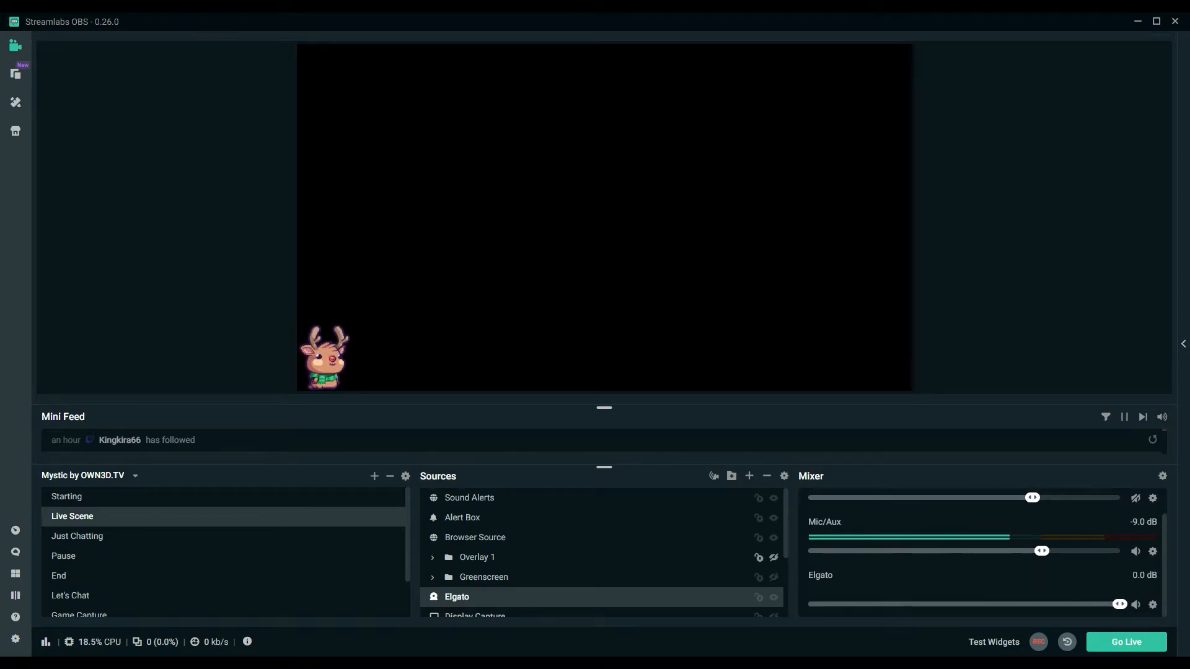
scroll(986, 549, up, 1)
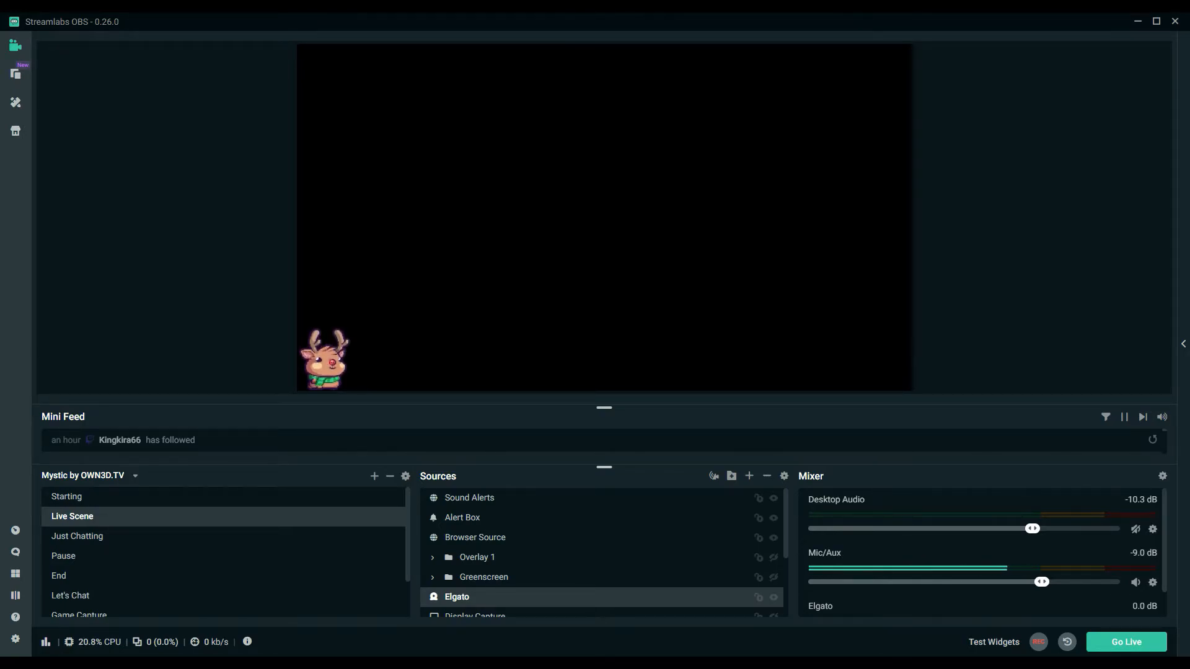
click(1135, 530)
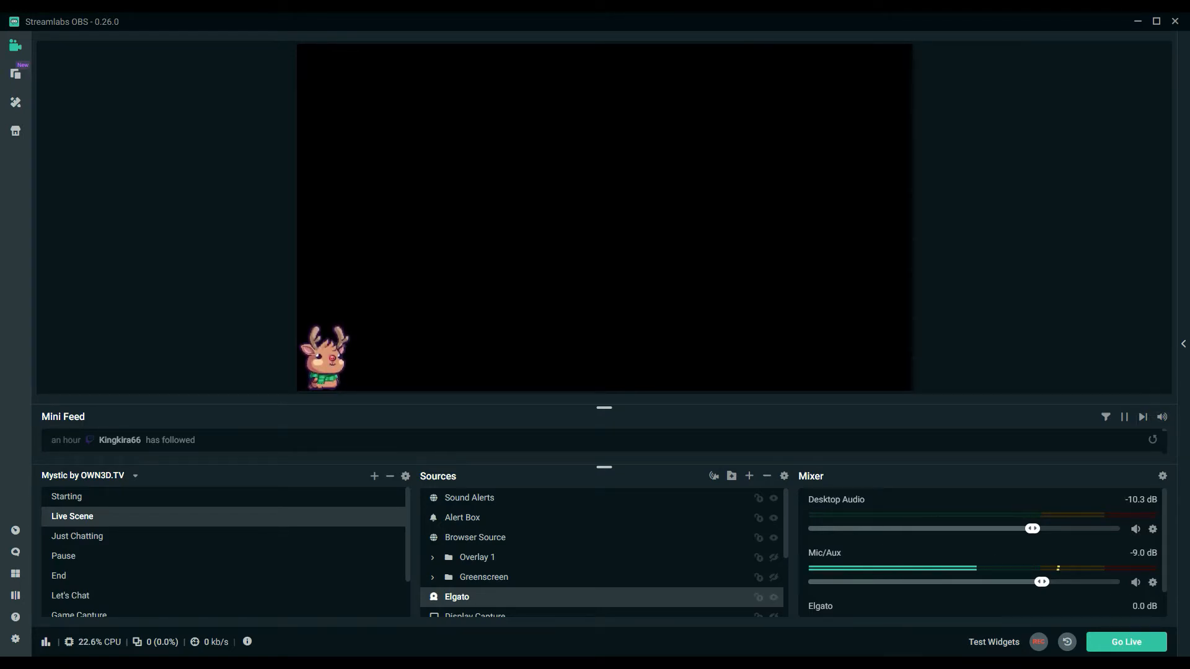
Review the remaining mixer channels and the Elgato source's monitoring option in the advanced audio settings
scroll(983, 553, down, 1)
scroll(982, 552, up, 1)
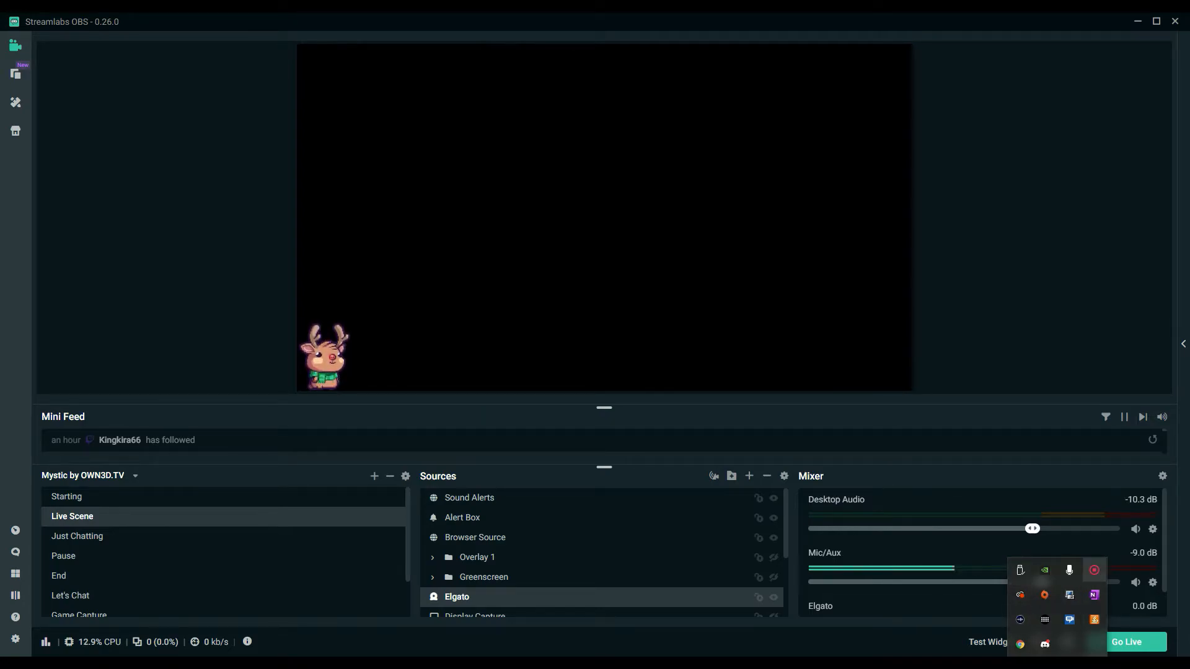
key(Escape)
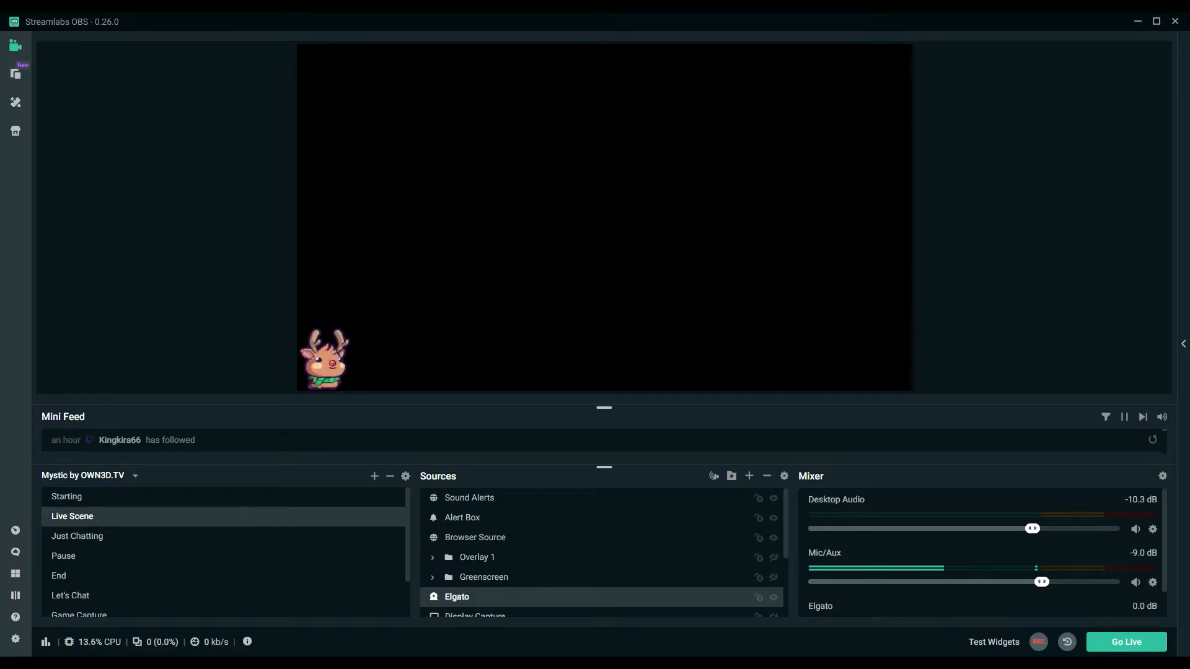
scroll(987, 551, down, 1)
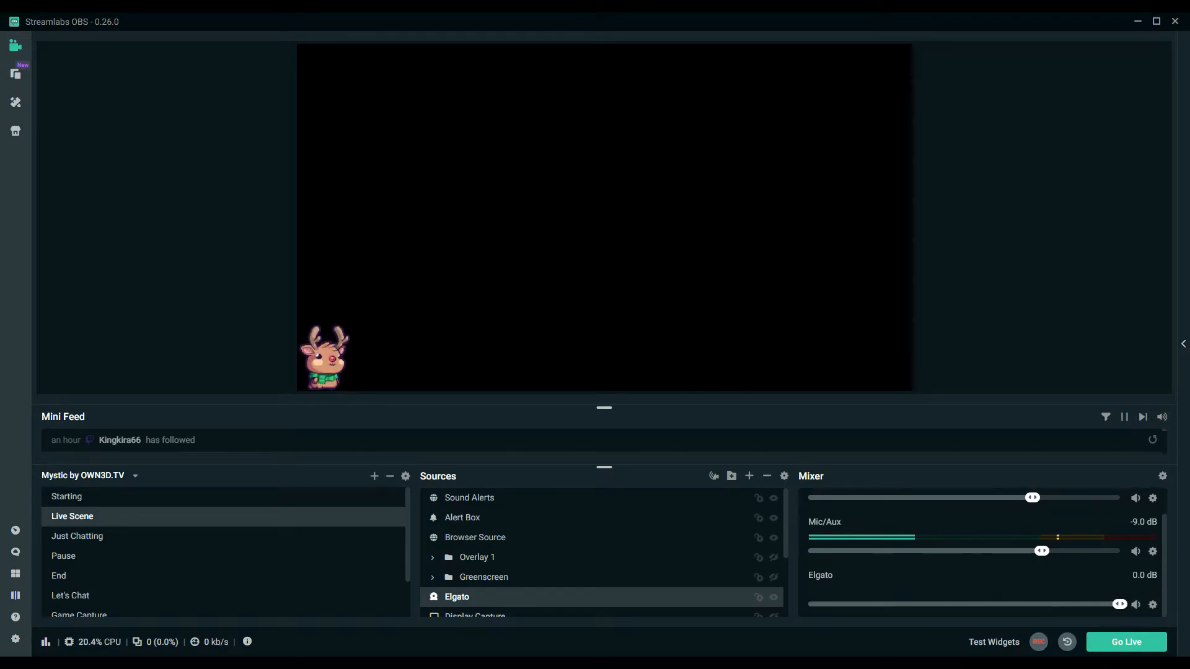
click(1162, 476)
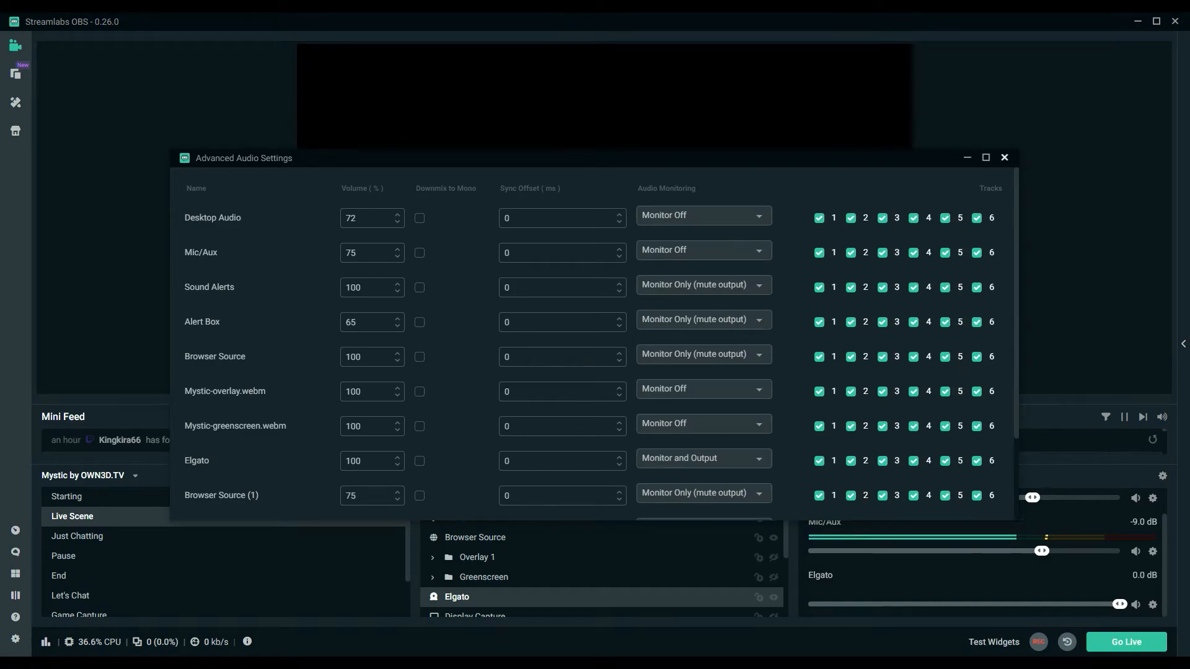
click(1005, 157)
scroll(987, 550, up, 1)
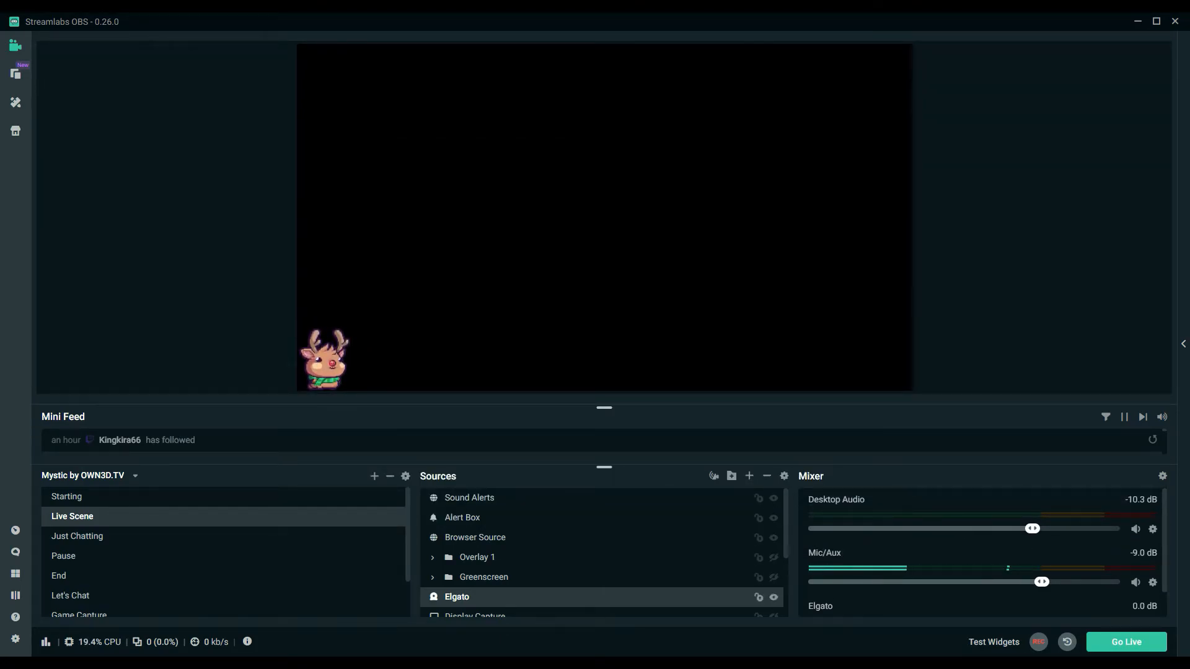
scroll(605, 551, down, 2)
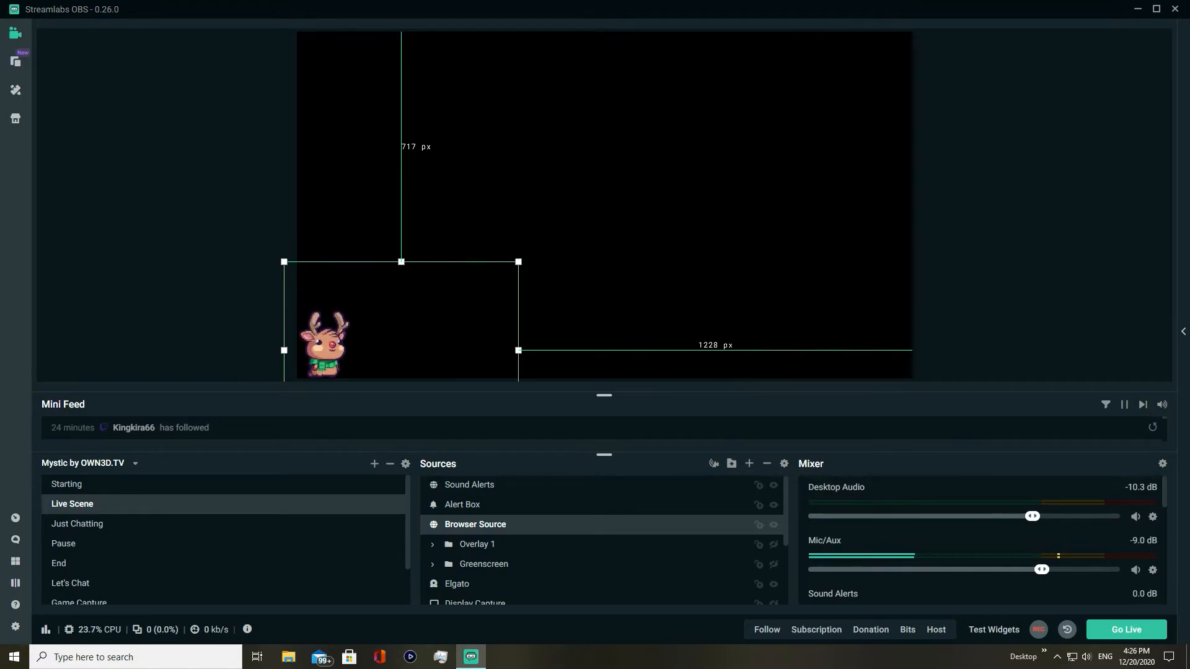
View the Just Chatting scene and switch to the Starting scene
click(77, 525)
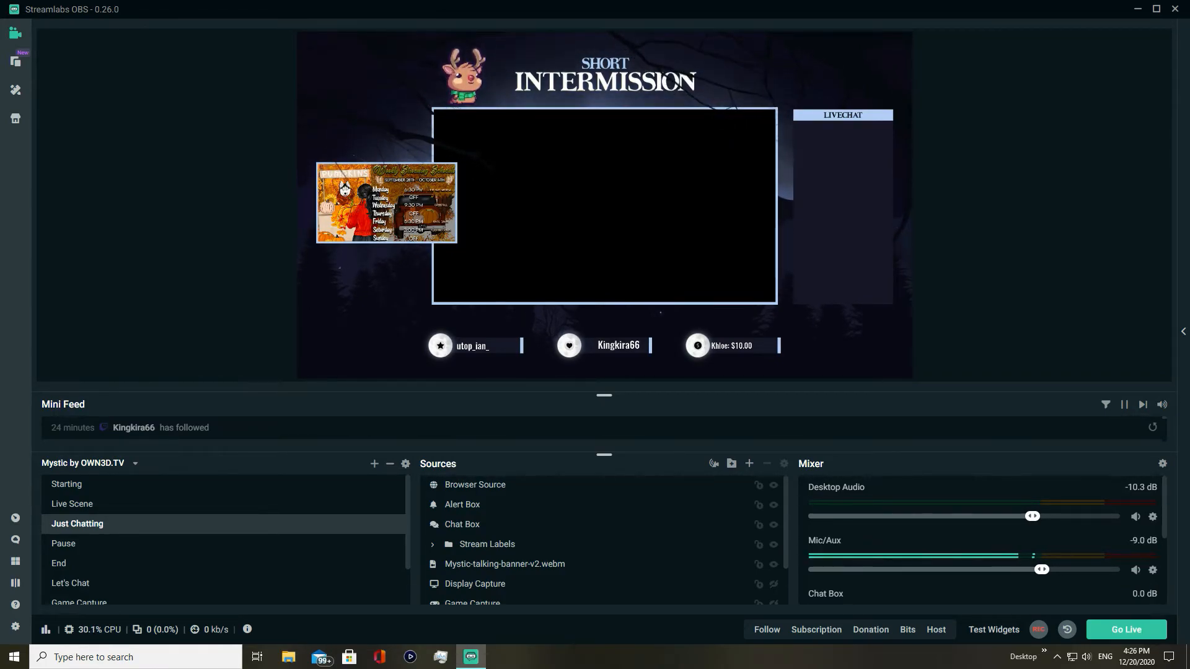
click(67, 485)
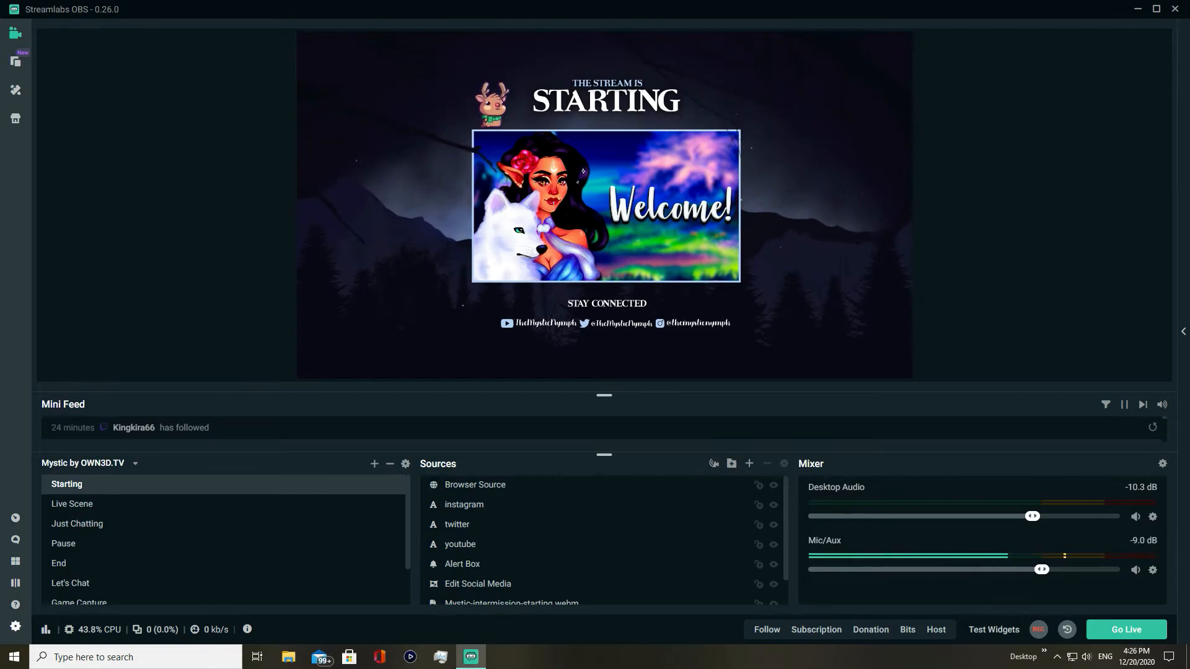
Look through the General settings and run Auto Optimize to analyze the internet speed and computer hardware
click(15, 626)
drag(665, 81, 717, 50)
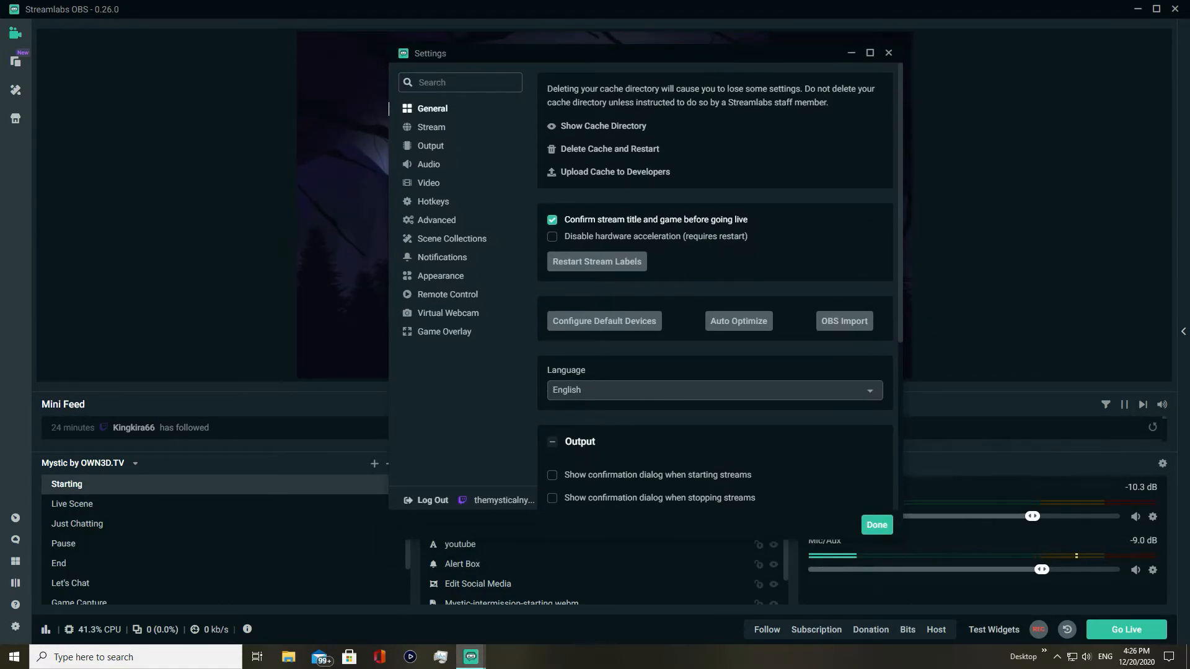
scroll(716, 287, down, 5)
scroll(715, 287, up, 5)
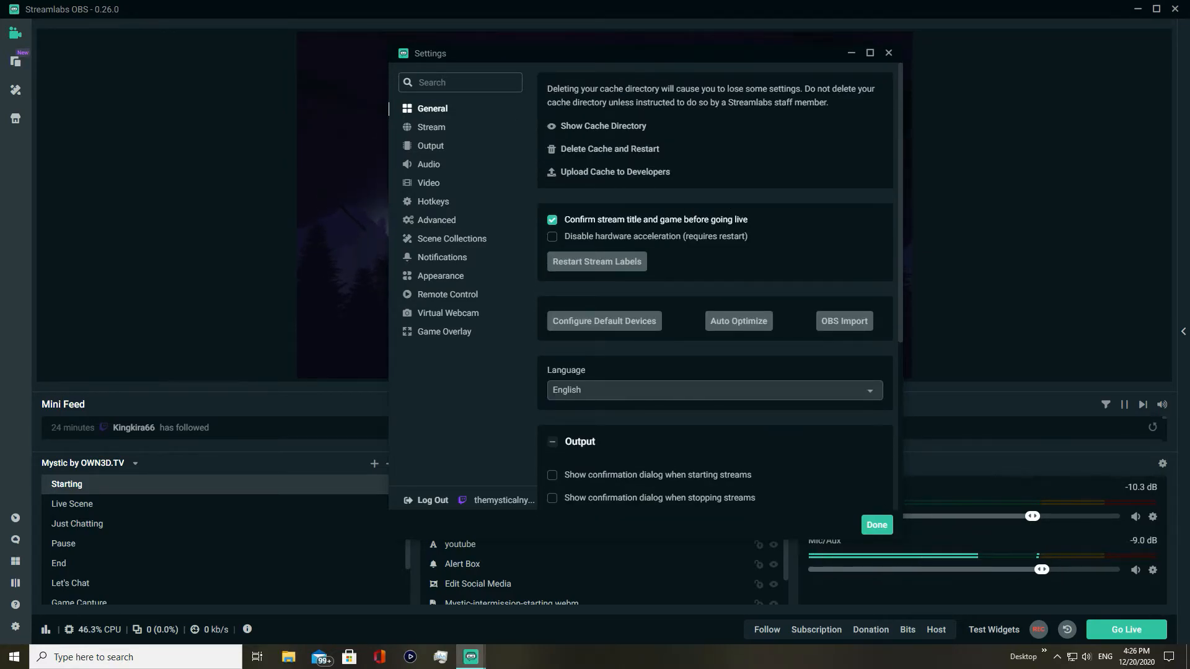
drag(760, 54, 714, 50)
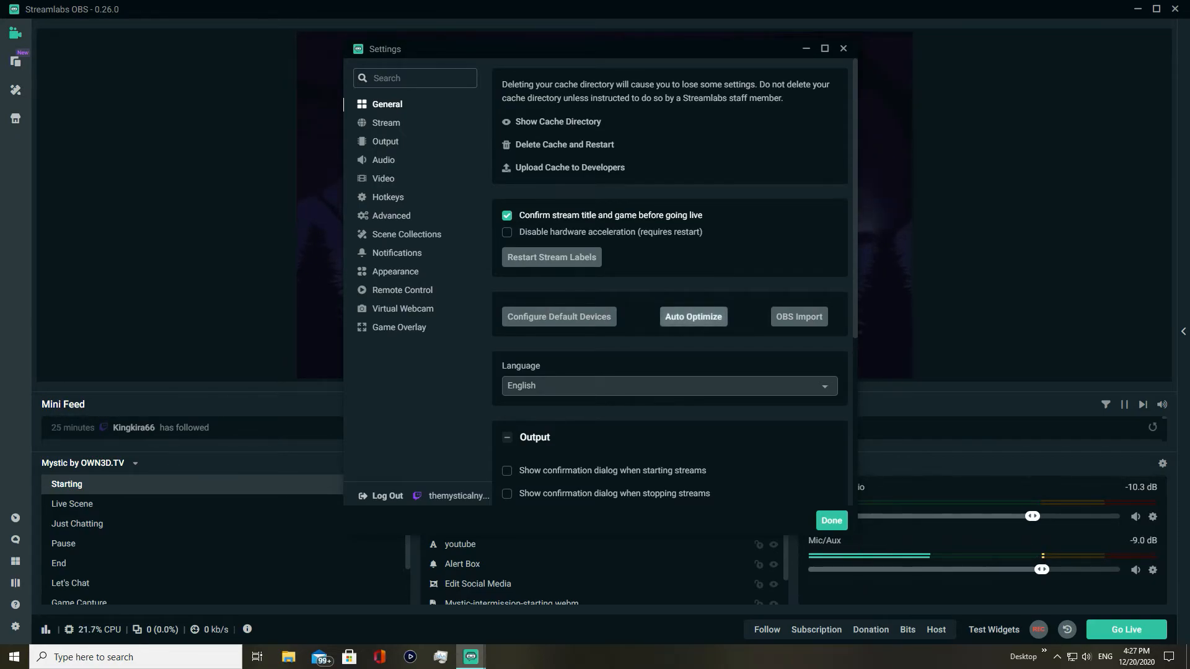
click(693, 317)
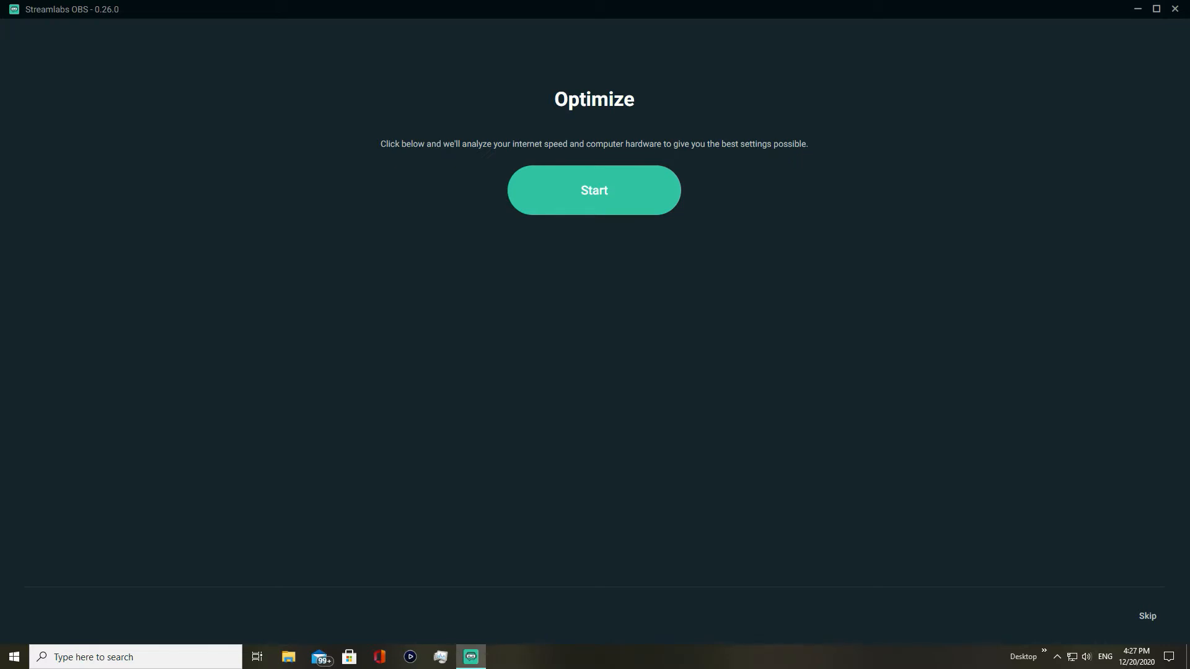
click(595, 191)
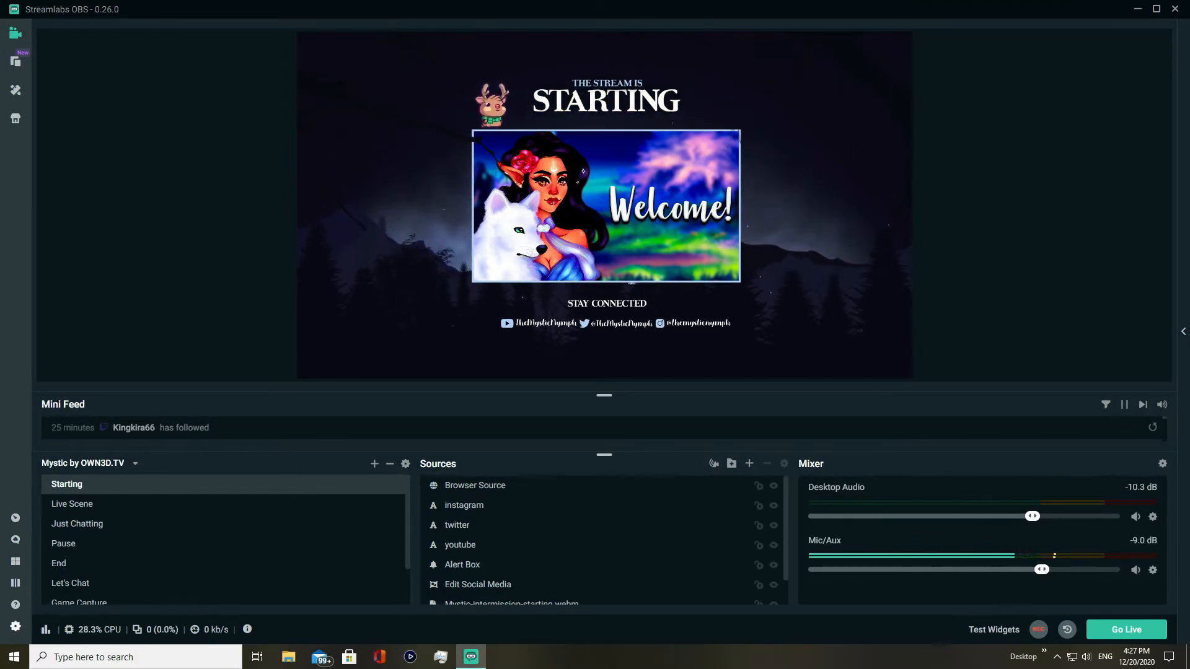
Review the General settings, collapse the Source Alignment Snapping section, and view the stream destinations
click(16, 627)
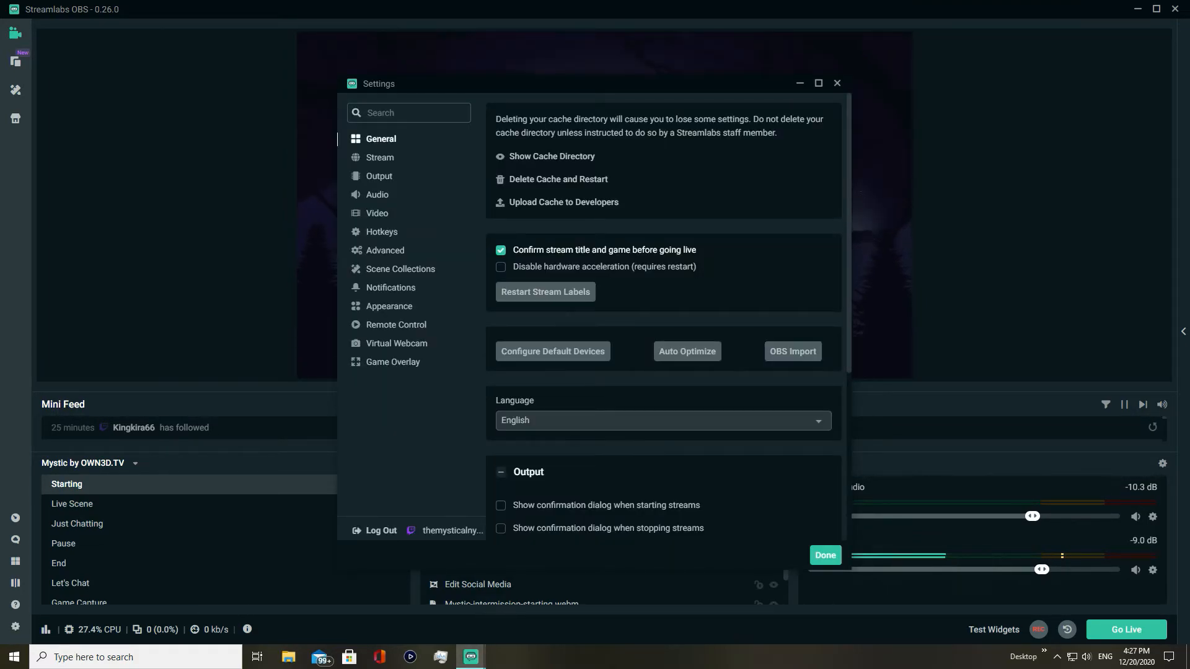
scroll(687, 351, down, 4)
scroll(663, 316, up, 4)
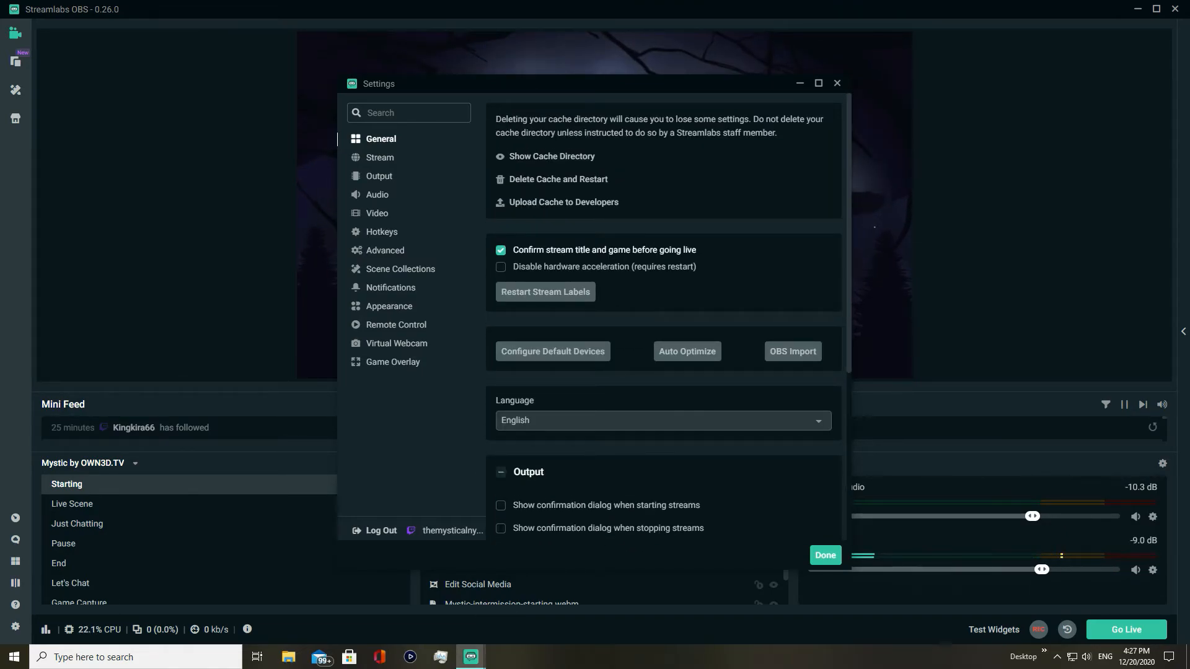
scroll(663, 322, down, 2)
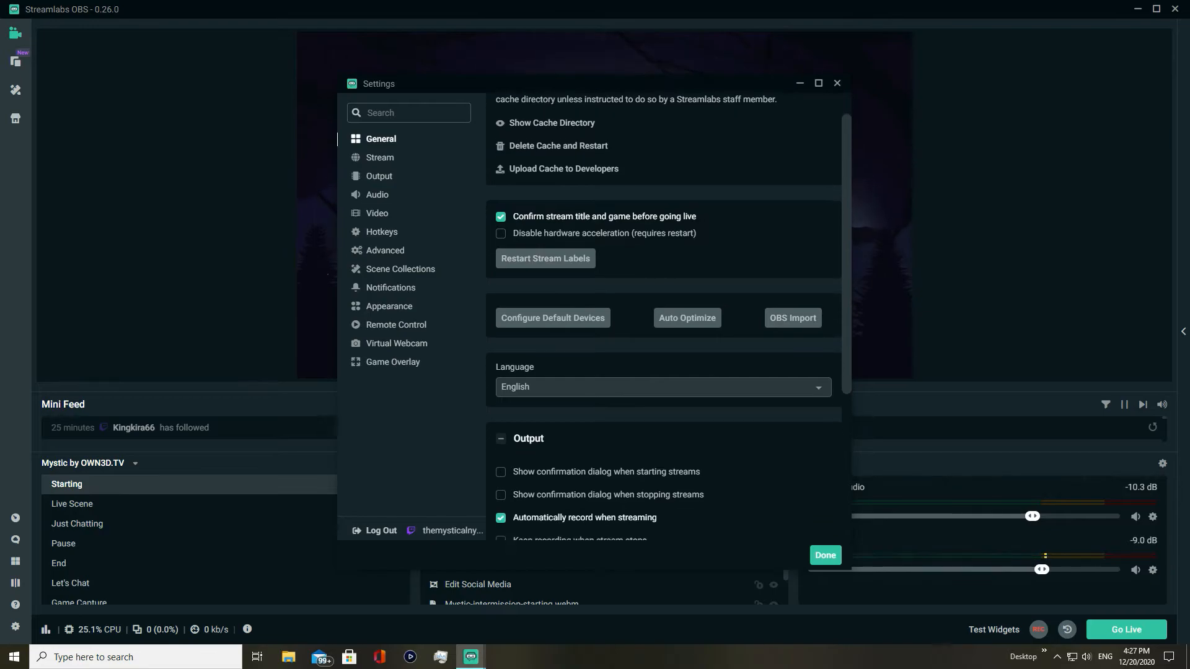
scroll(663, 323, down, 3)
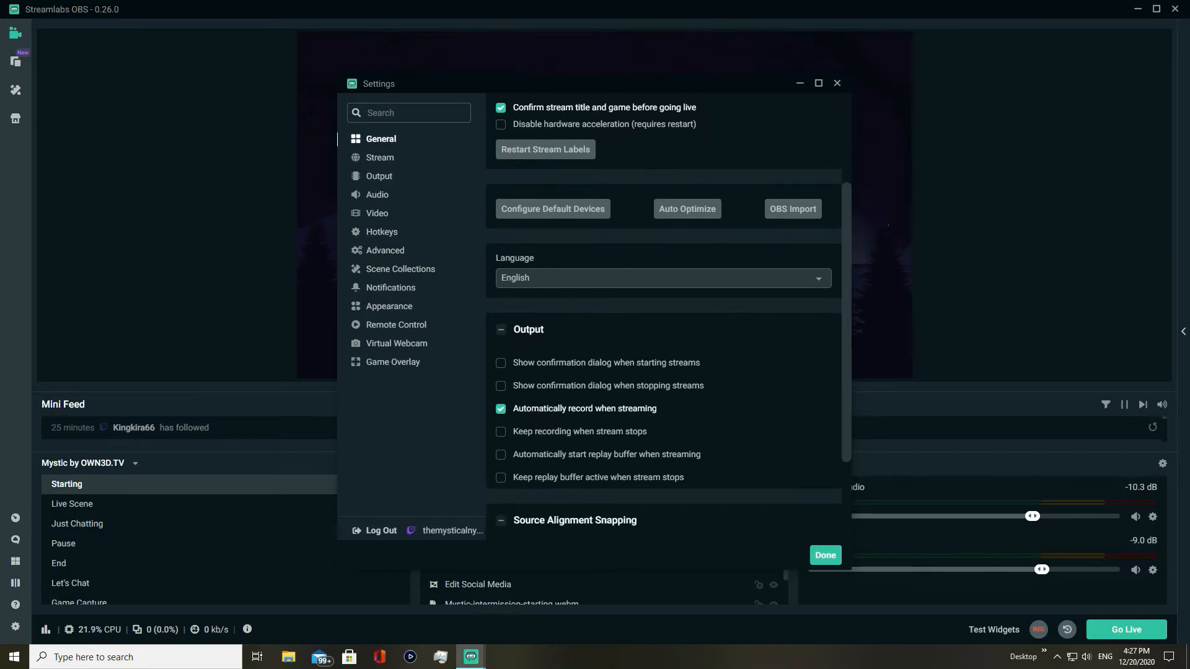
scroll(664, 323, up, 4)
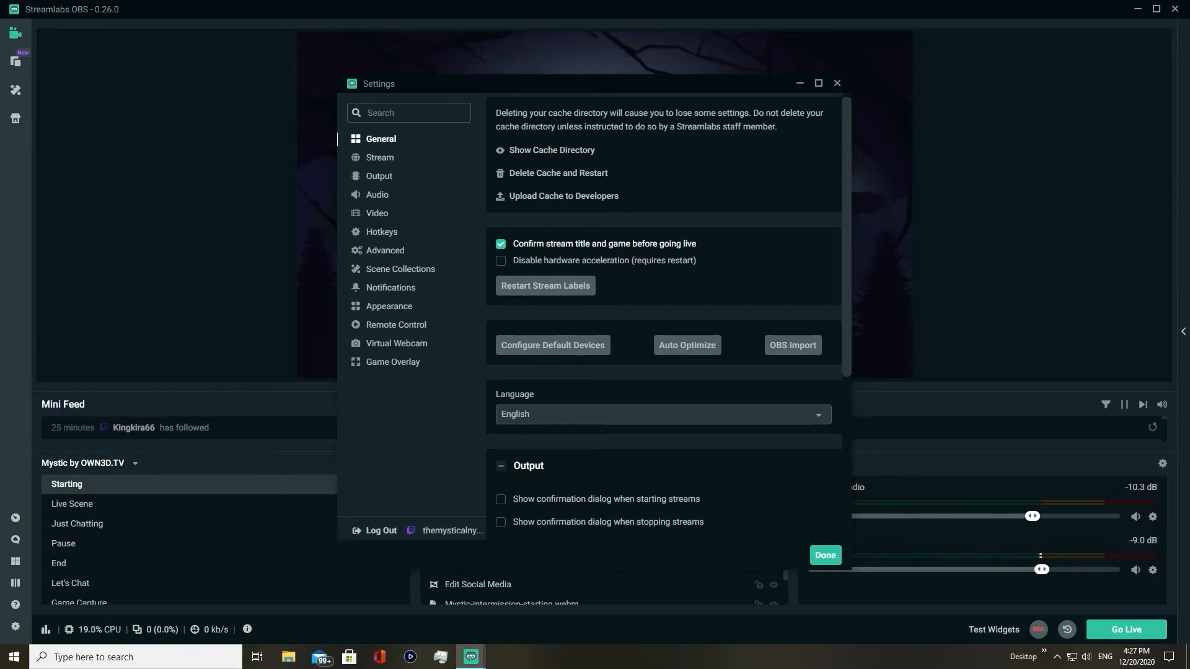
scroll(663, 322, down, 3)
scroll(663, 322, down, 1)
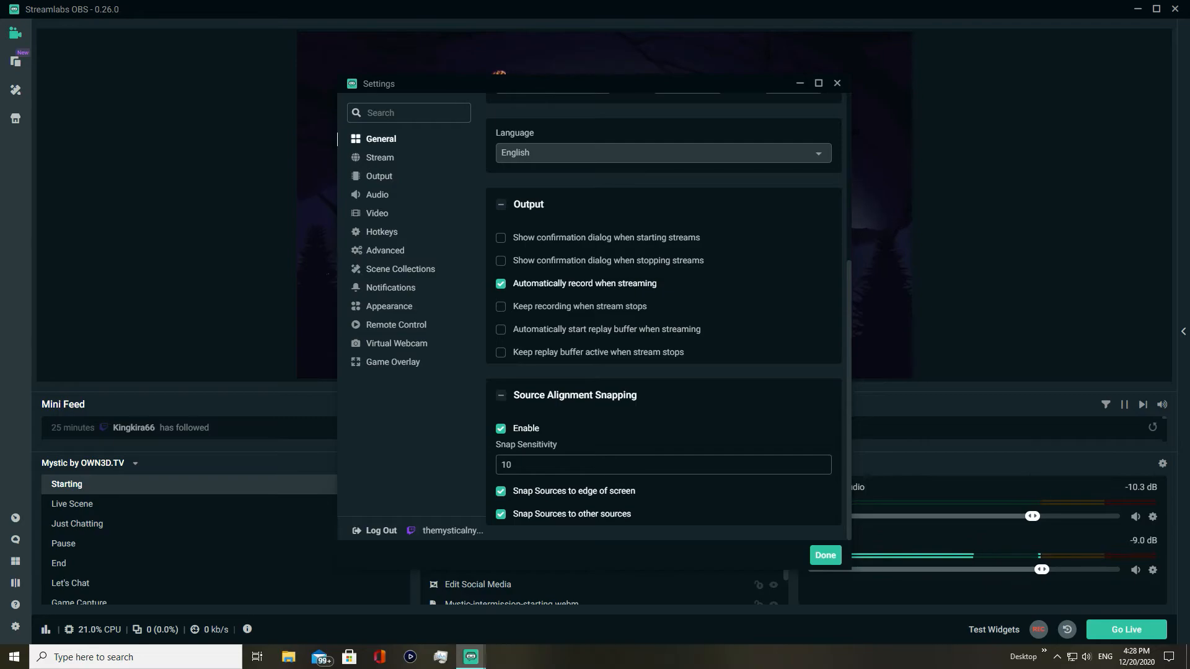
scroll(663, 309, up, 2)
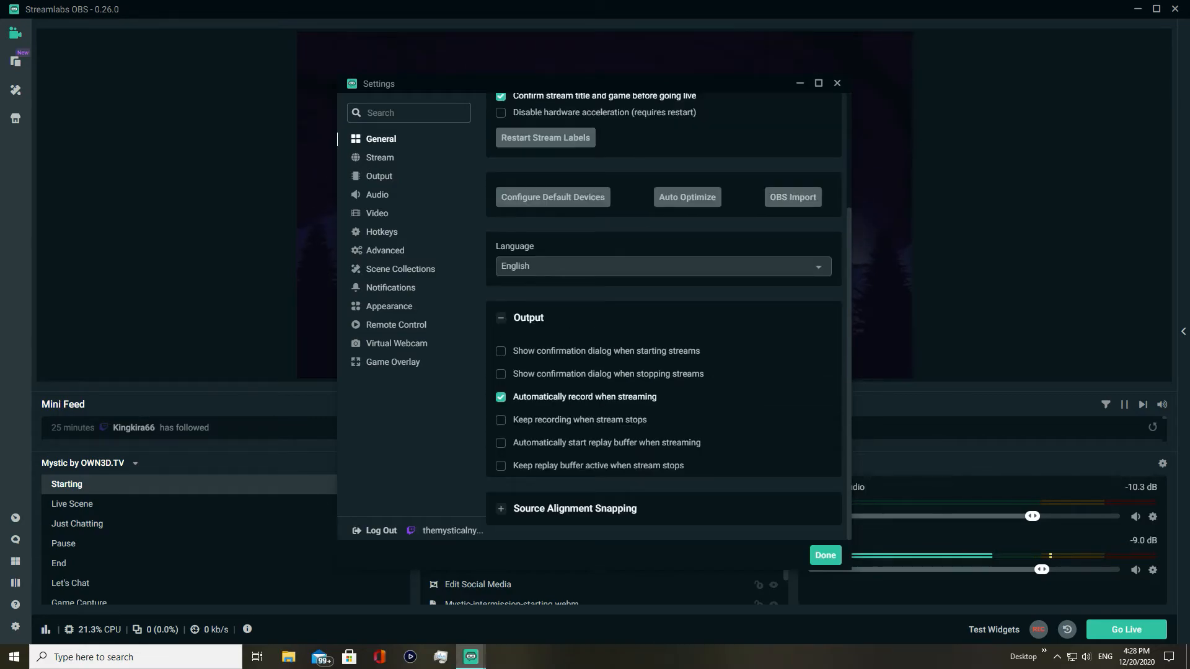
scroll(664, 310, down, 2)
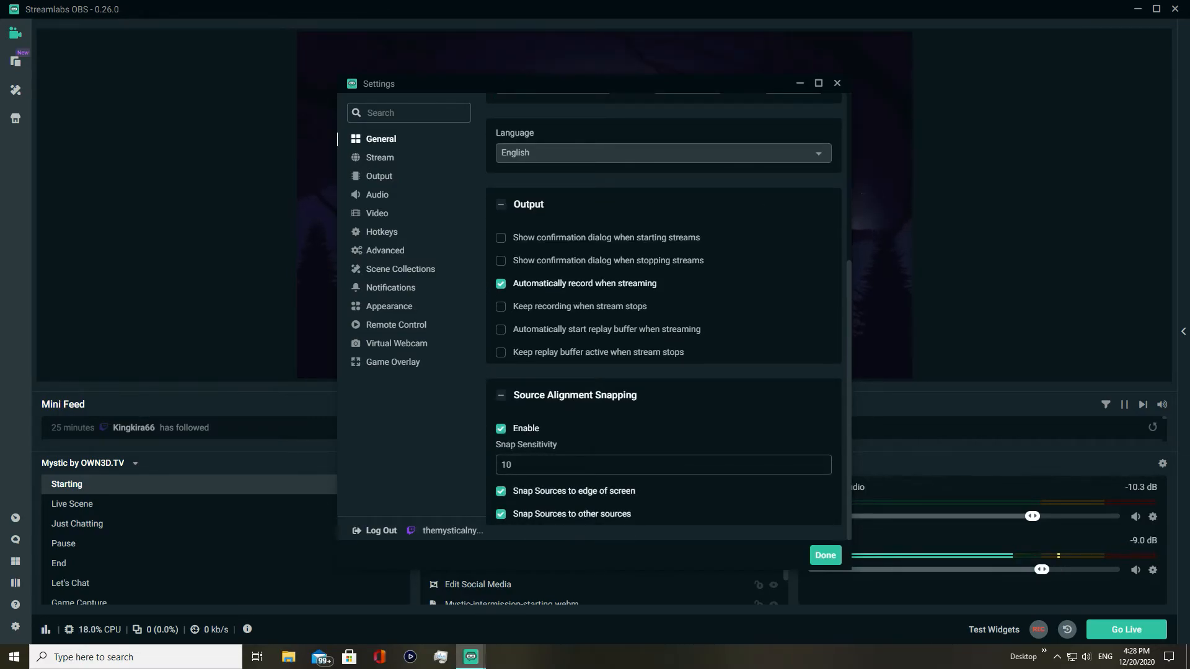
click(500, 395)
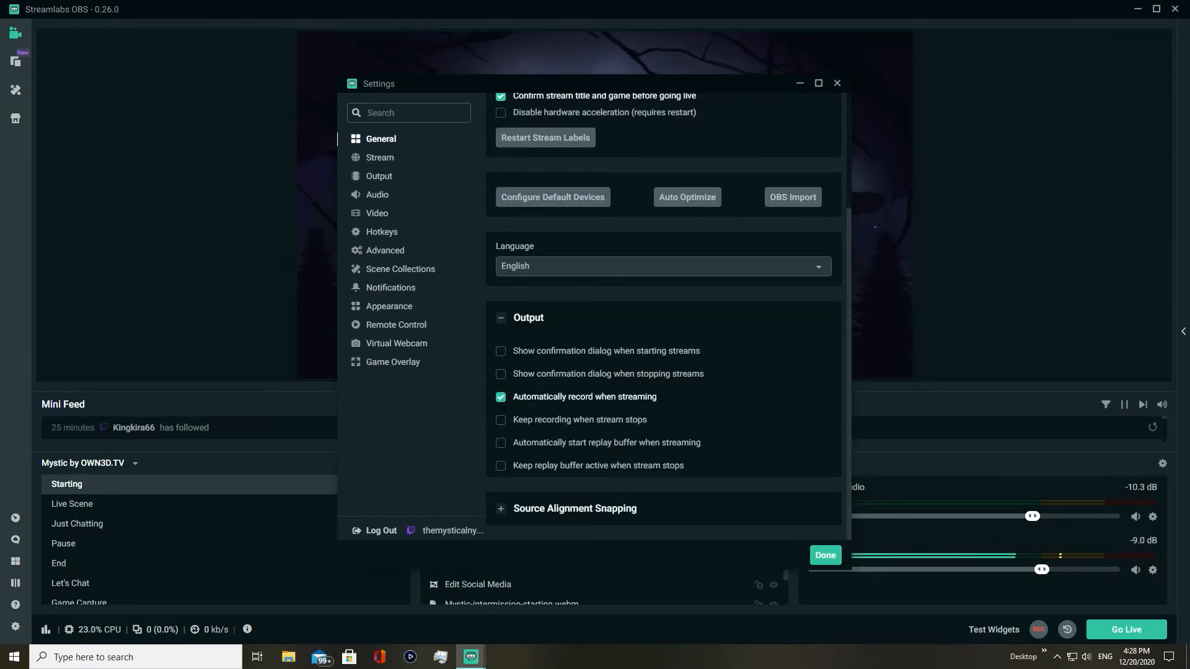
click(380, 158)
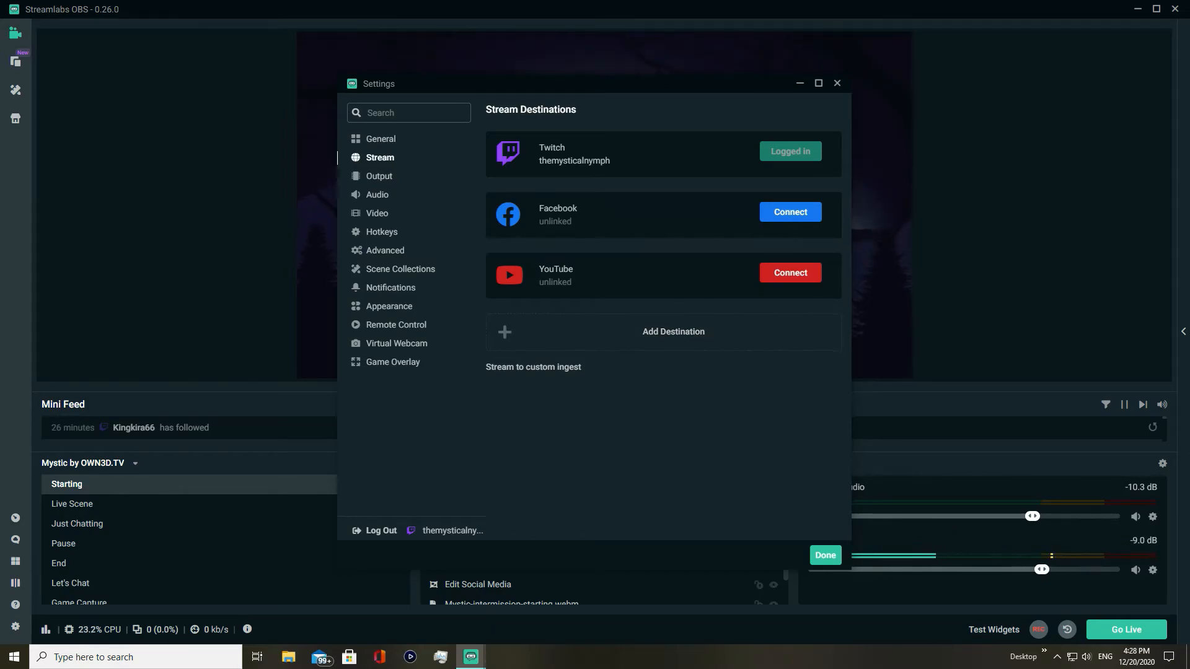
Open the Output settings, switch the output mode to Simple for comparison, and return it to Advanced
click(380, 176)
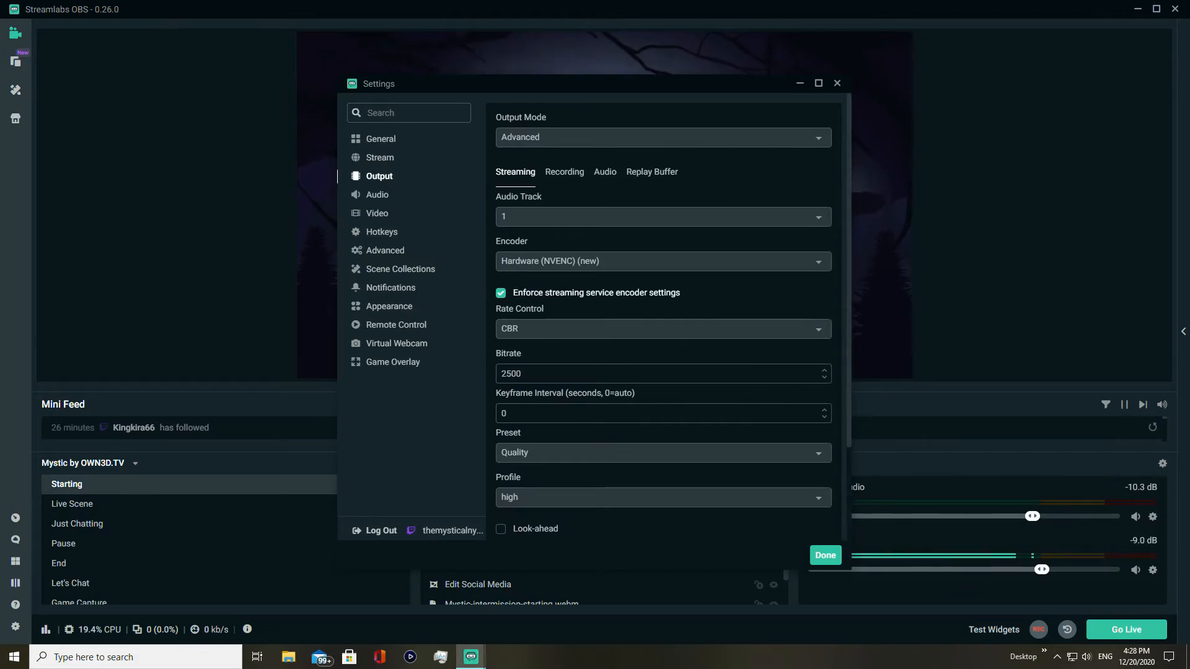
click(663, 137)
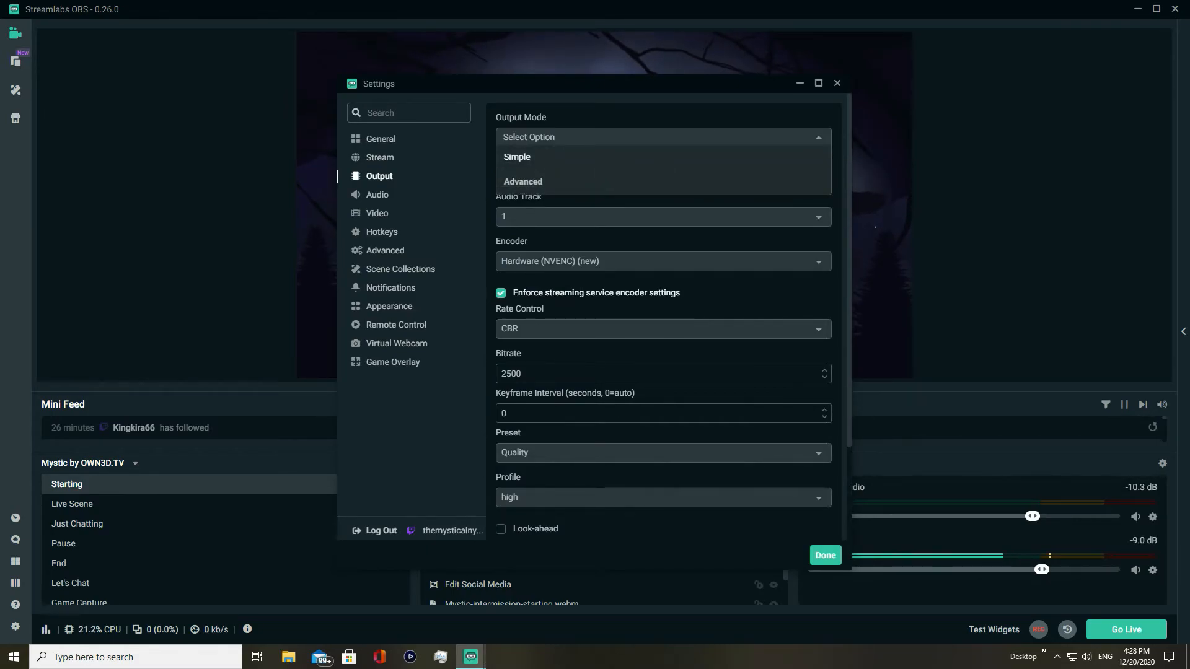
click(517, 157)
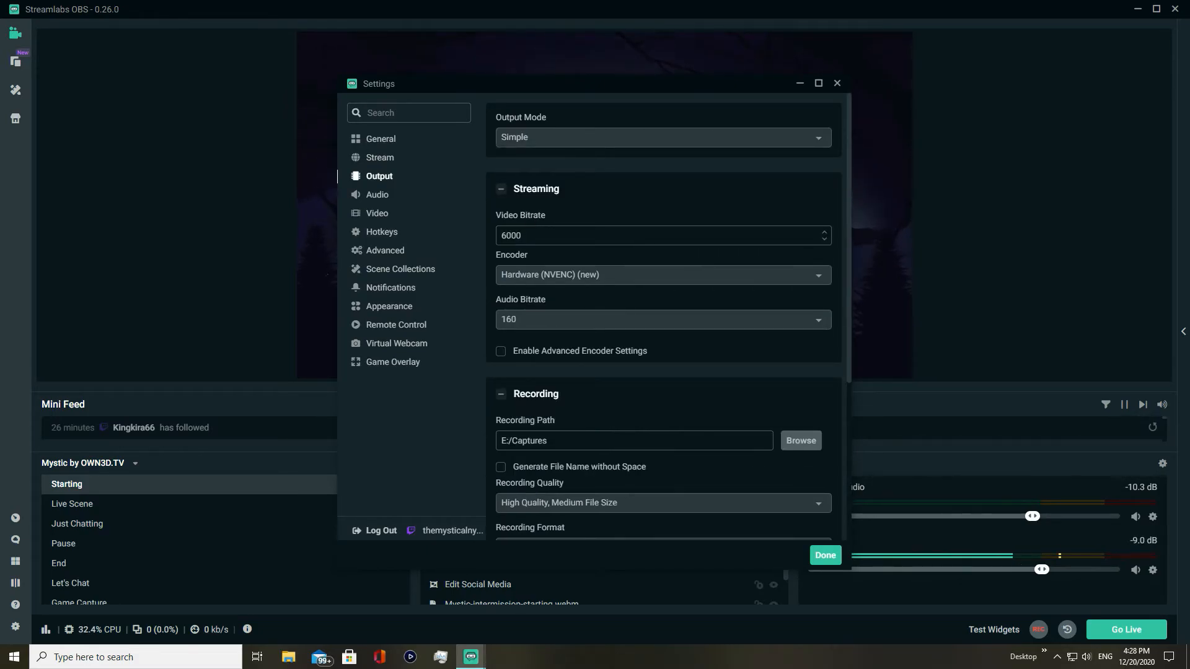
click(664, 137)
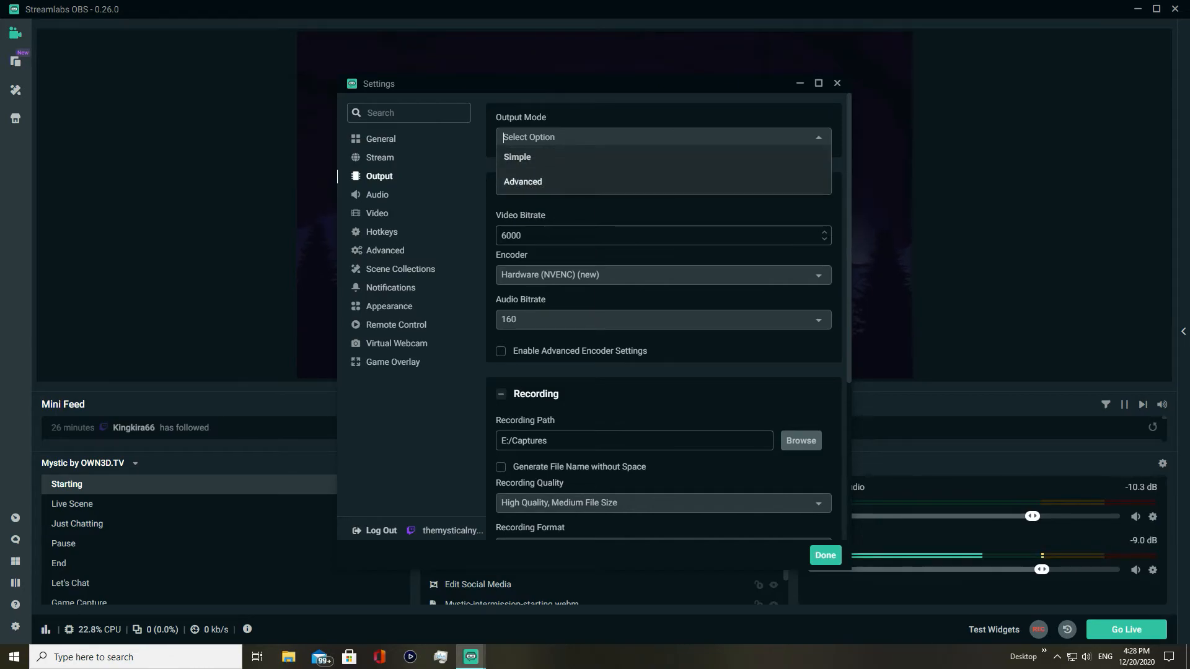
click(523, 182)
Look over the Streaming, Recording and Audio sections of the advanced output settings
scroll(663, 310, down, 2)
scroll(663, 310, up, 2)
click(565, 172)
click(605, 172)
click(515, 172)
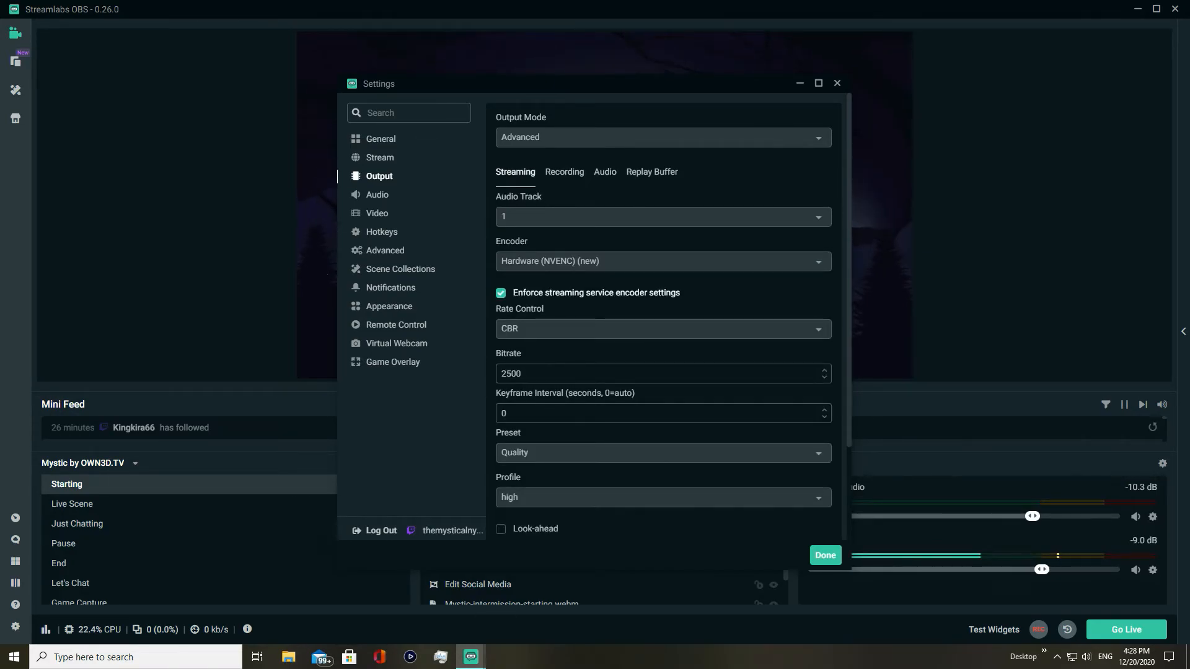
Select Hardware (NVENC) (new) as the streaming encoder and check the streaming bitrate field
click(663, 262)
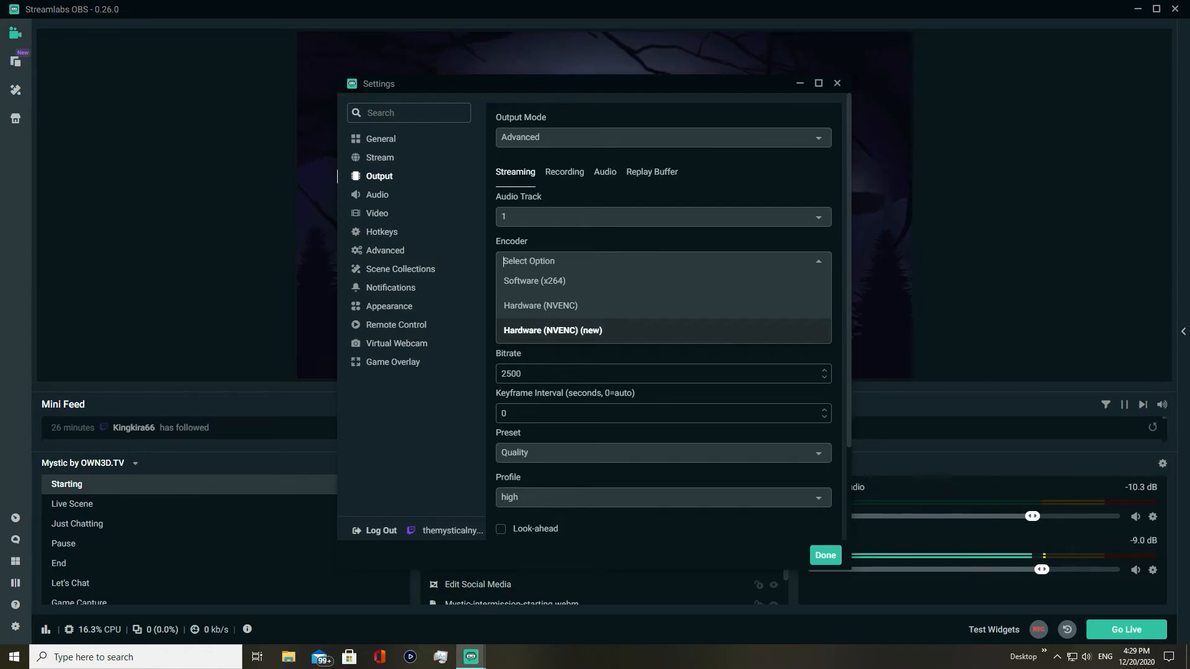
click(552, 330)
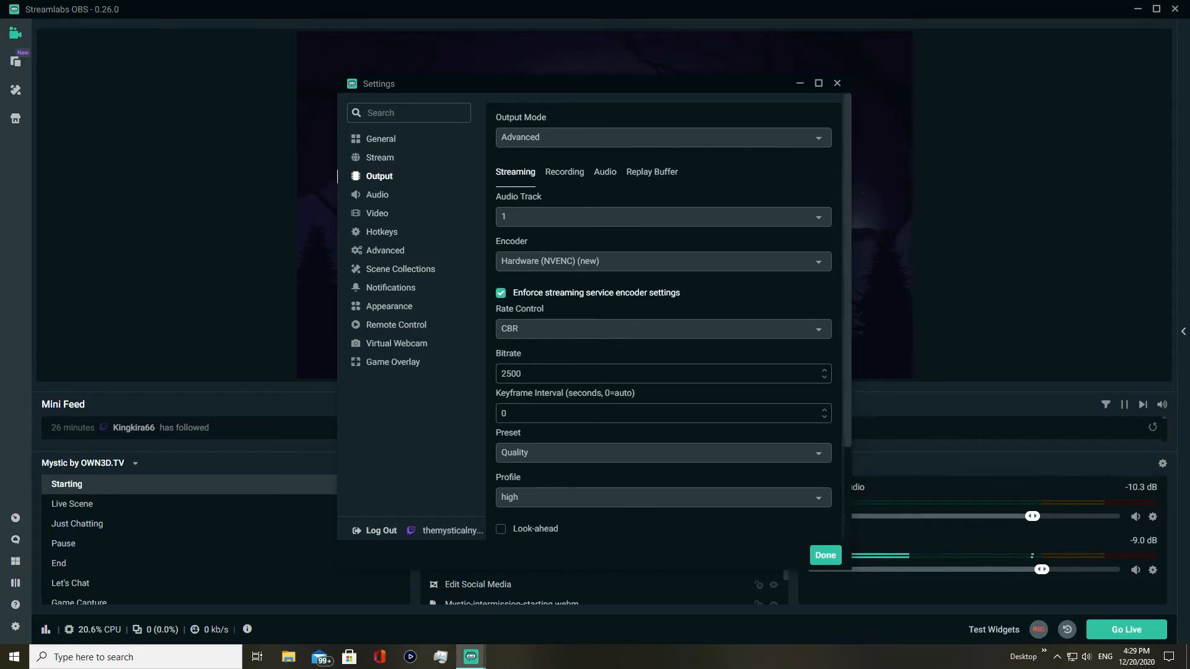
scroll(663, 310, down, 3)
click(522, 257)
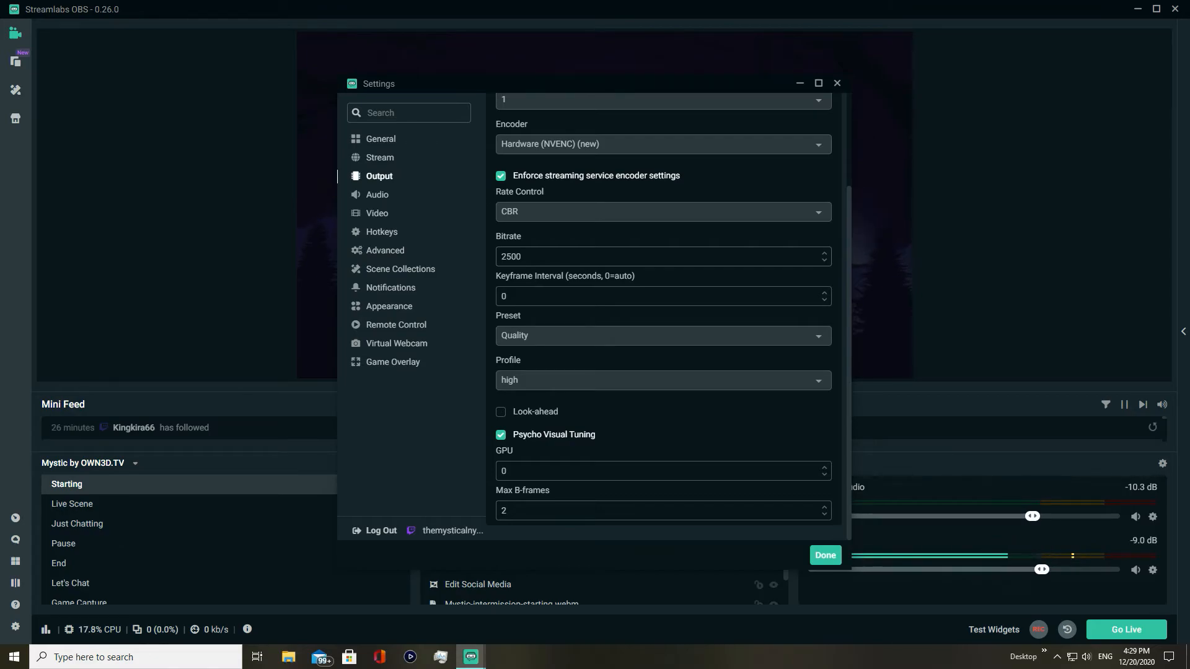
key(ctrl+a)
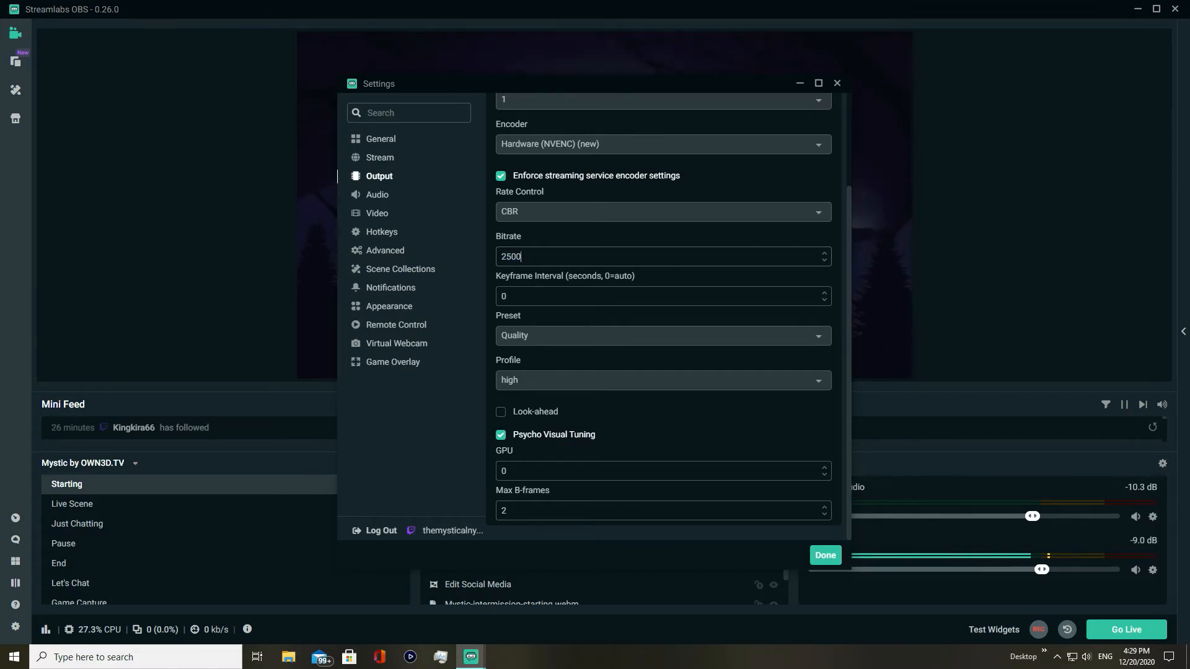
drag(507, 257, 500, 257)
click(524, 257)
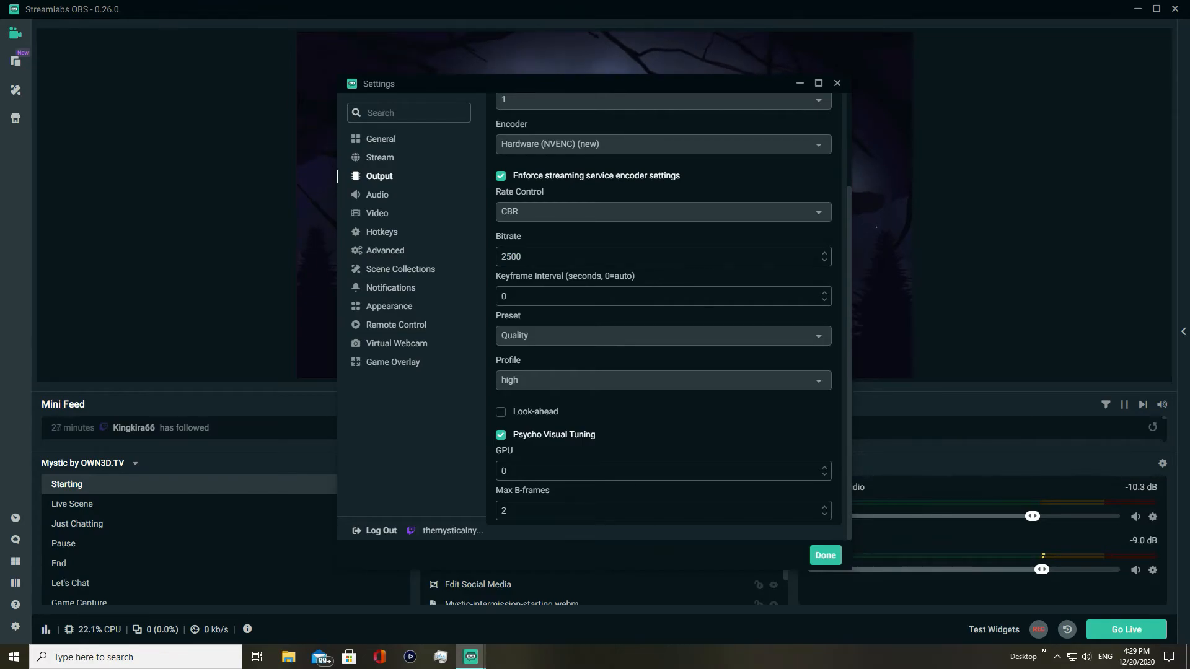
Set the streaming encoder preset to Performance and the profile to high, and enable Look-ahead
click(663, 336)
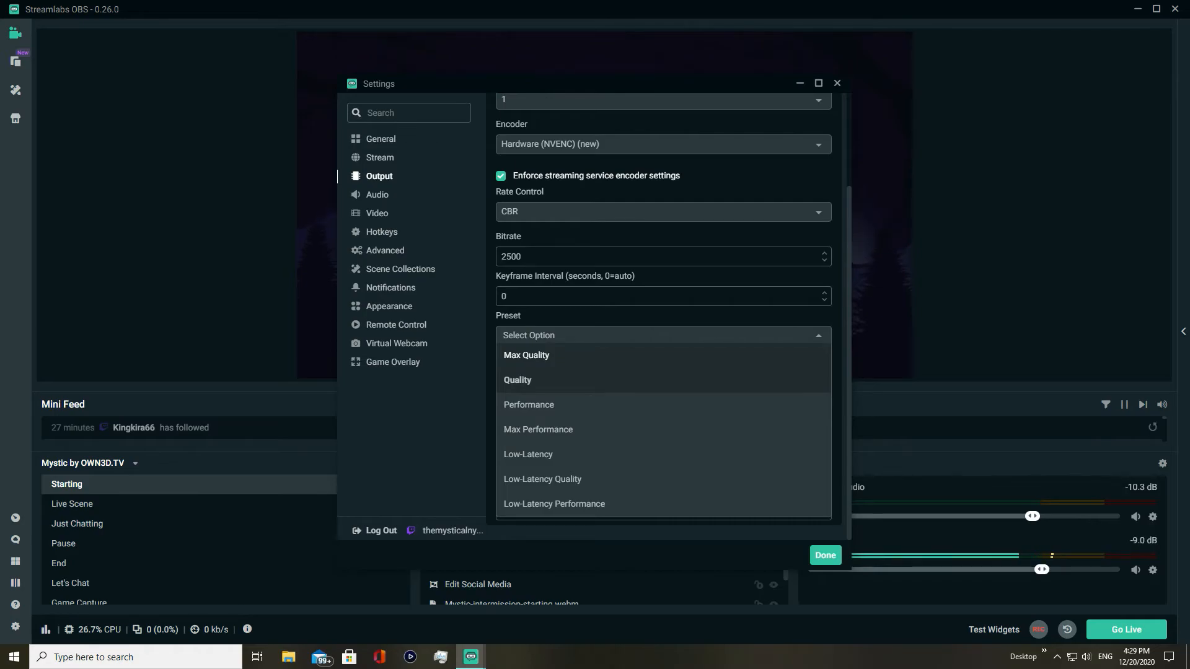
click(818, 336)
click(818, 335)
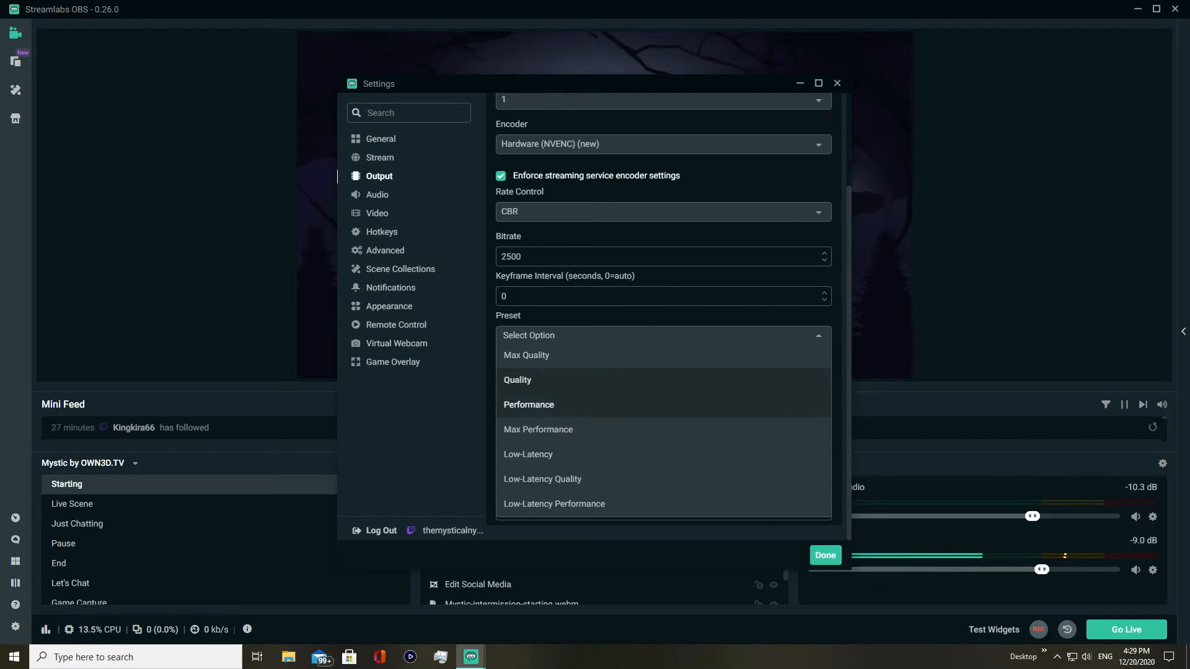
click(529, 405)
click(664, 380)
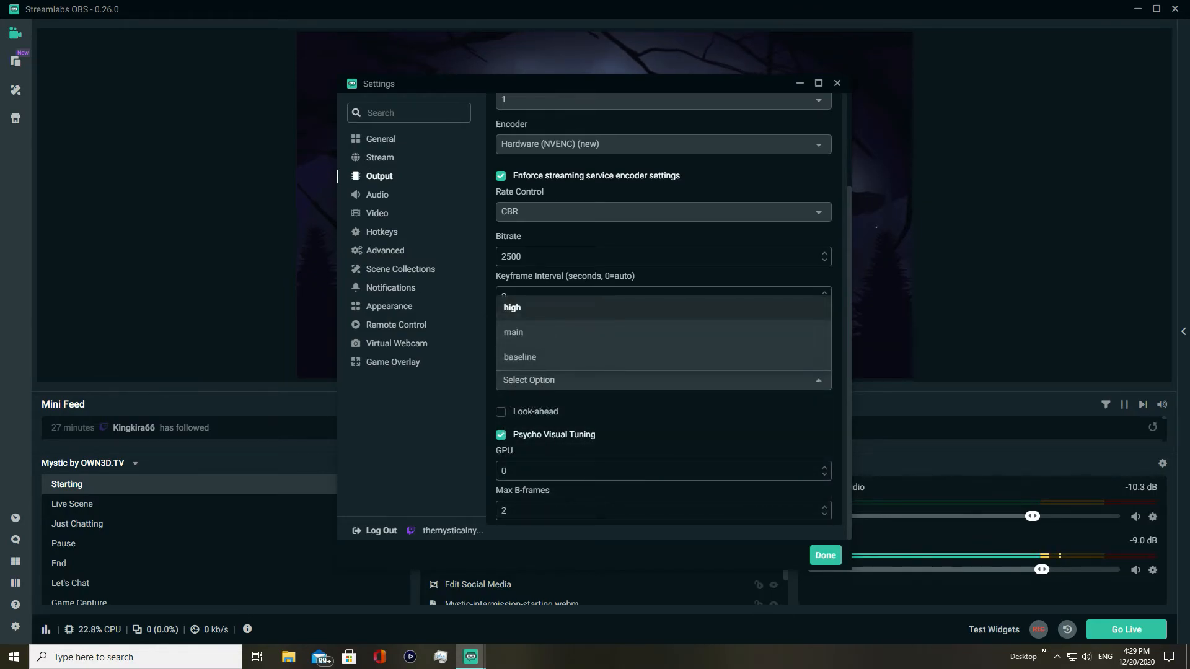
click(512, 308)
click(501, 412)
click(663, 335)
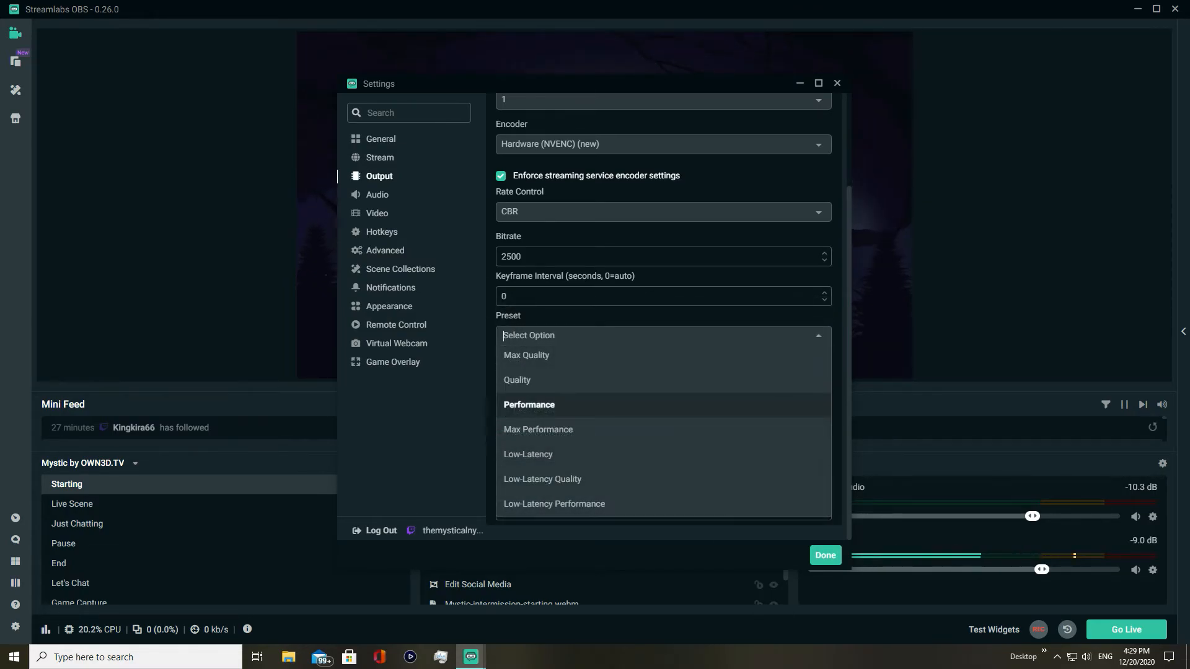
click(538, 406)
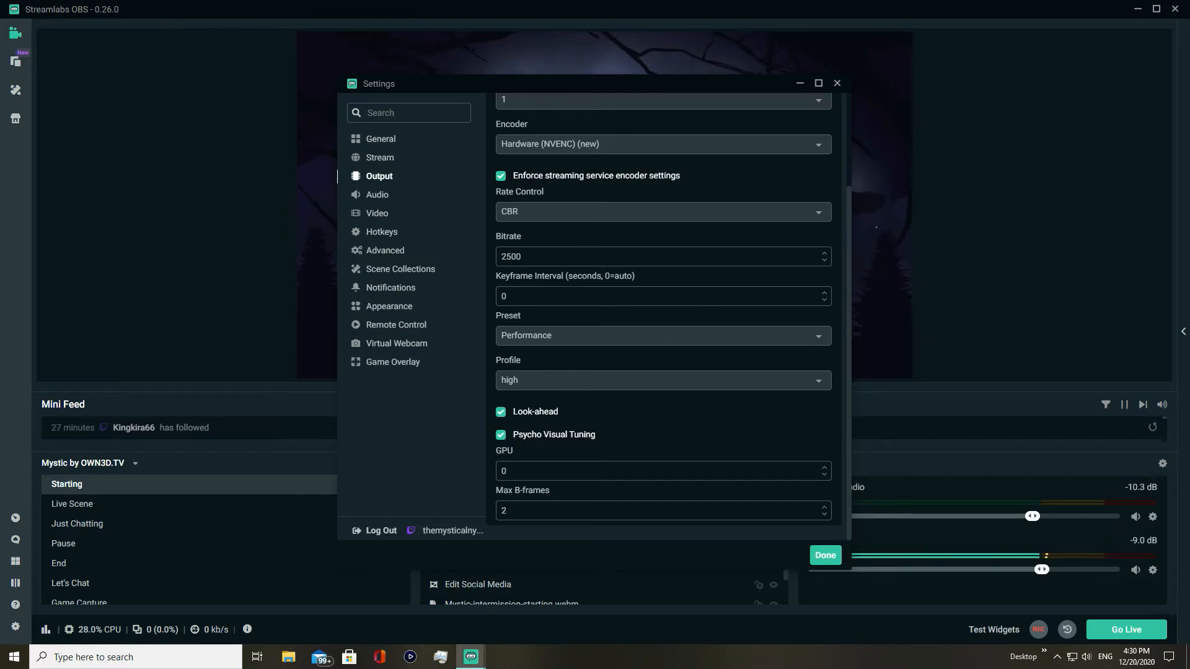
Review the format and type options in the Recording output settings
scroll(663, 316, up, 2)
click(564, 173)
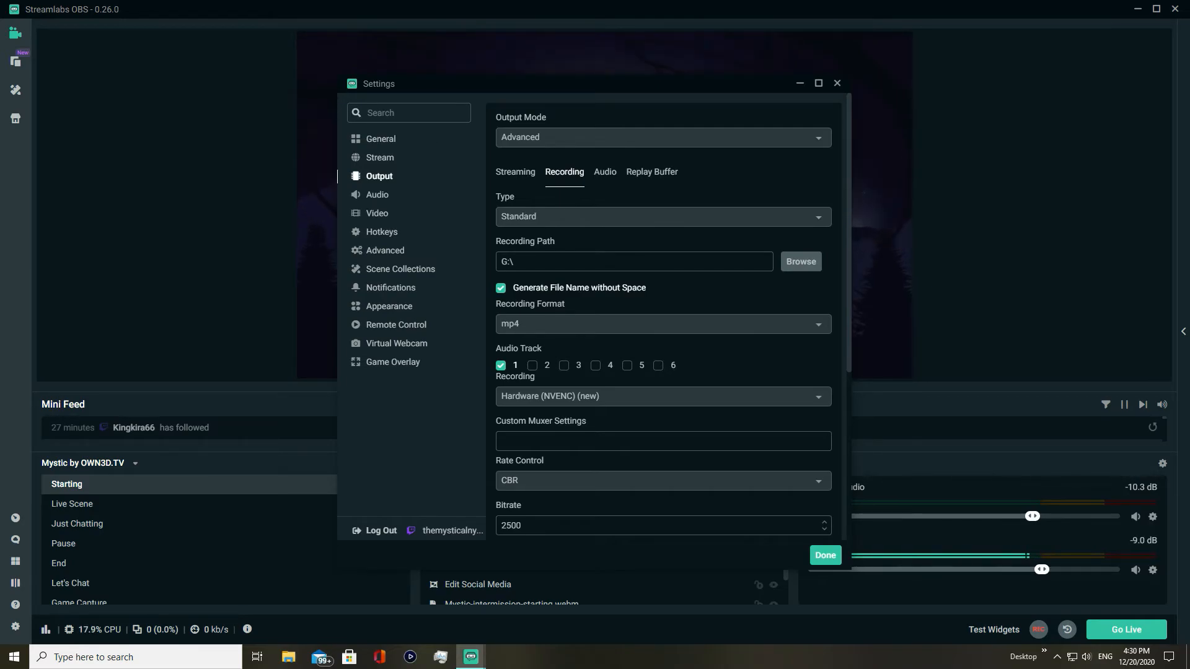
click(663, 324)
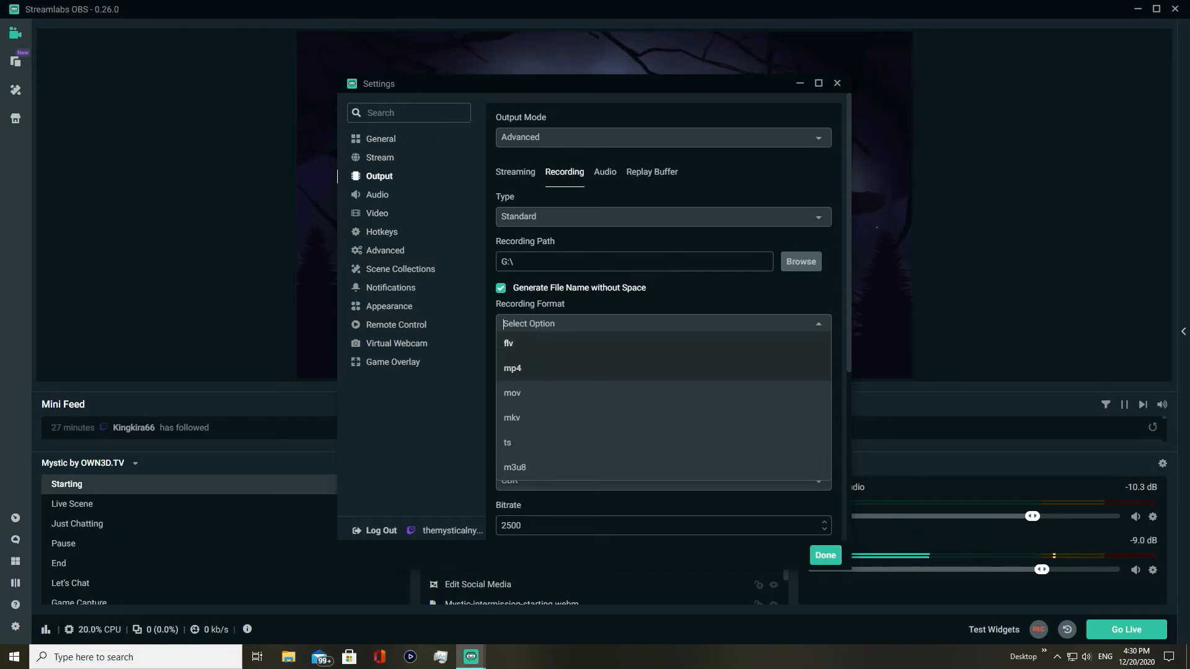
click(663, 324)
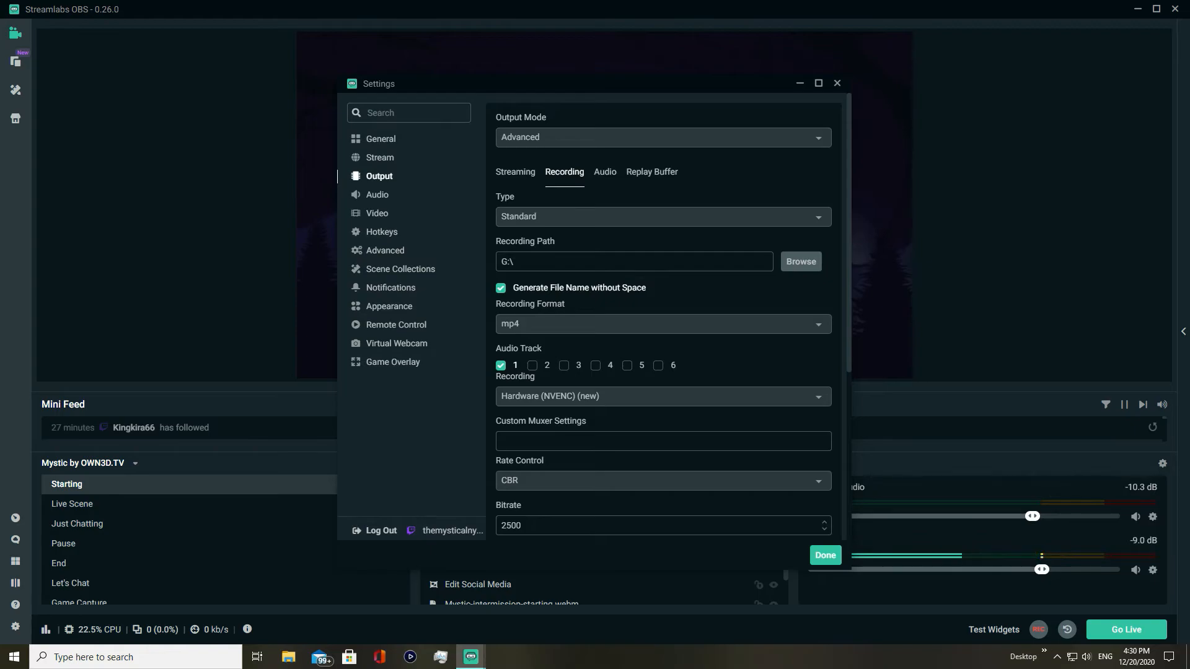
click(663, 217)
click(663, 217)
click(825, 555)
mouse_move(606, 206)
mouse_down()
mouse_move(605, 229)
mouse_move(602, 203)
mouse_up()
mouse_move(471, 657)
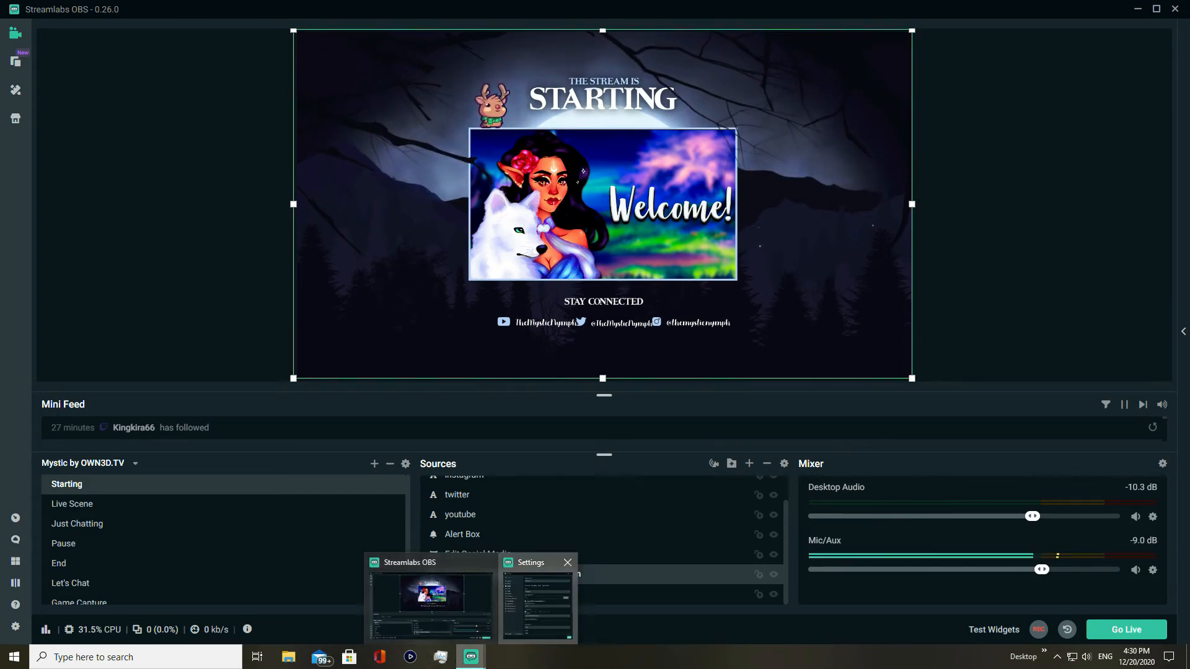
click(537, 598)
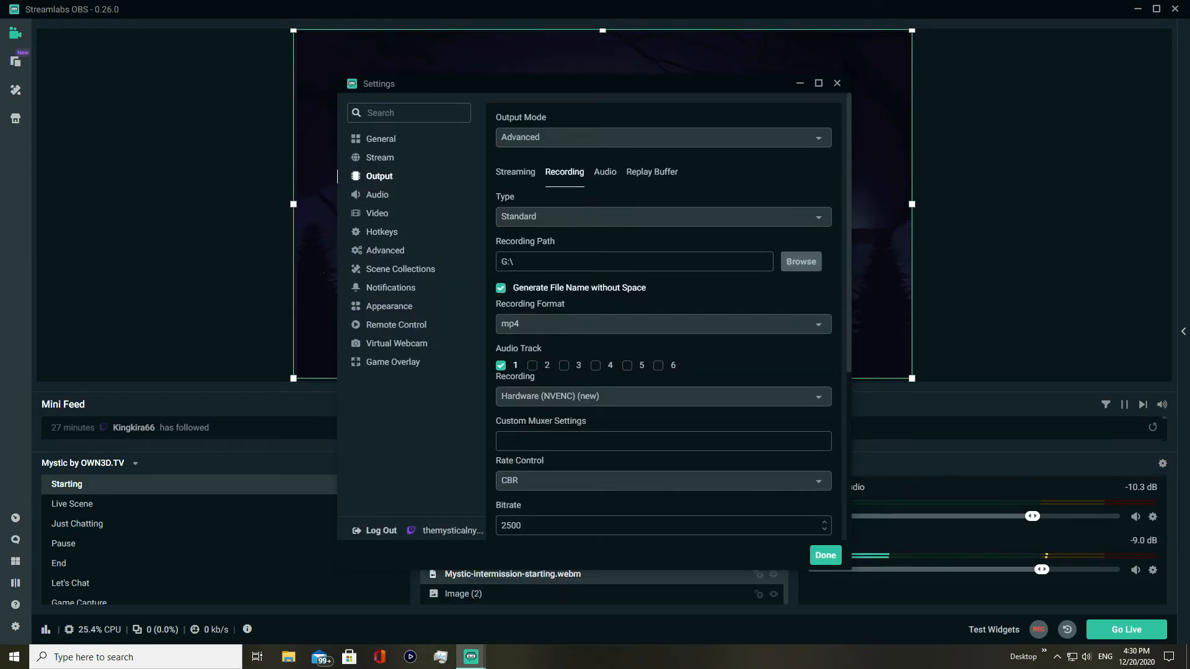
Enable extra recording audio tracks alongside track 1 and clear them again
click(533, 365)
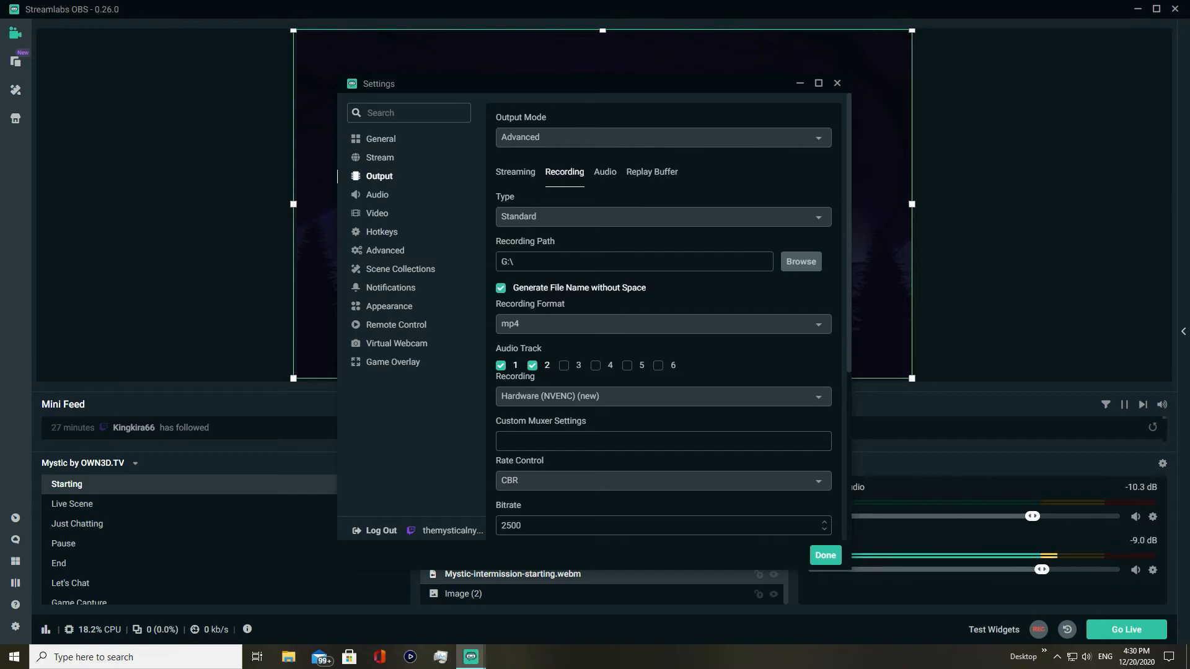
click(564, 366)
click(628, 366)
click(564, 365)
click(595, 366)
click(628, 366)
click(533, 366)
Select Hardware (NVENC) (new) as the recording encoder and set the recording preset to Performance
scroll(830, 357, down, 3)
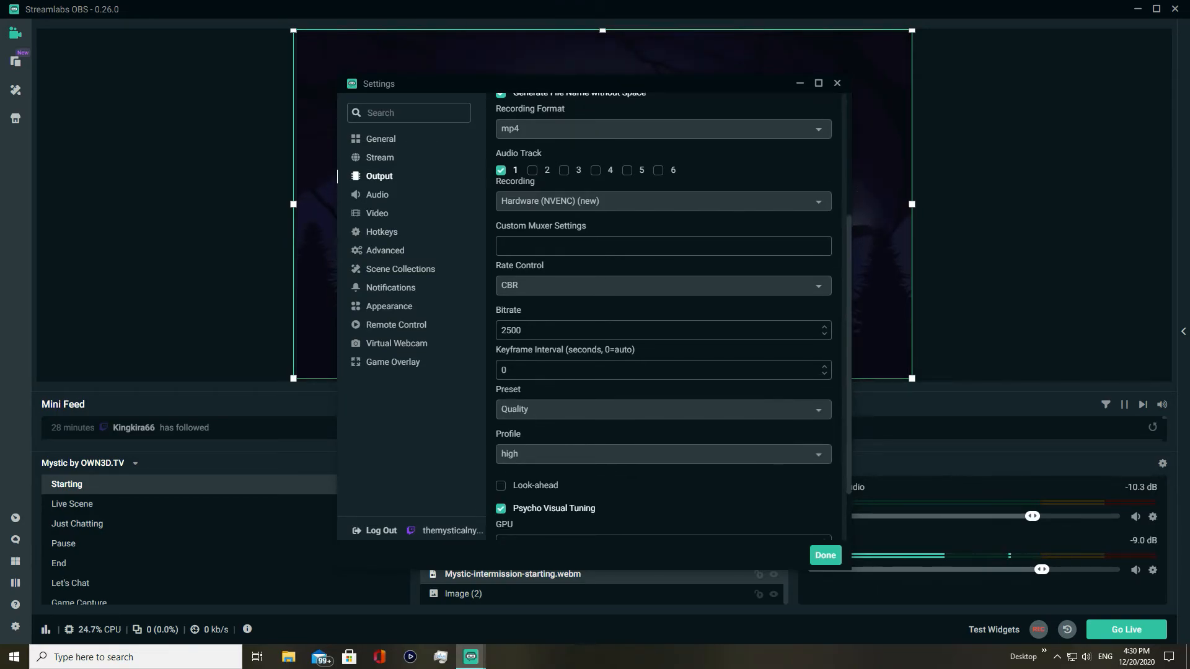
click(663, 201)
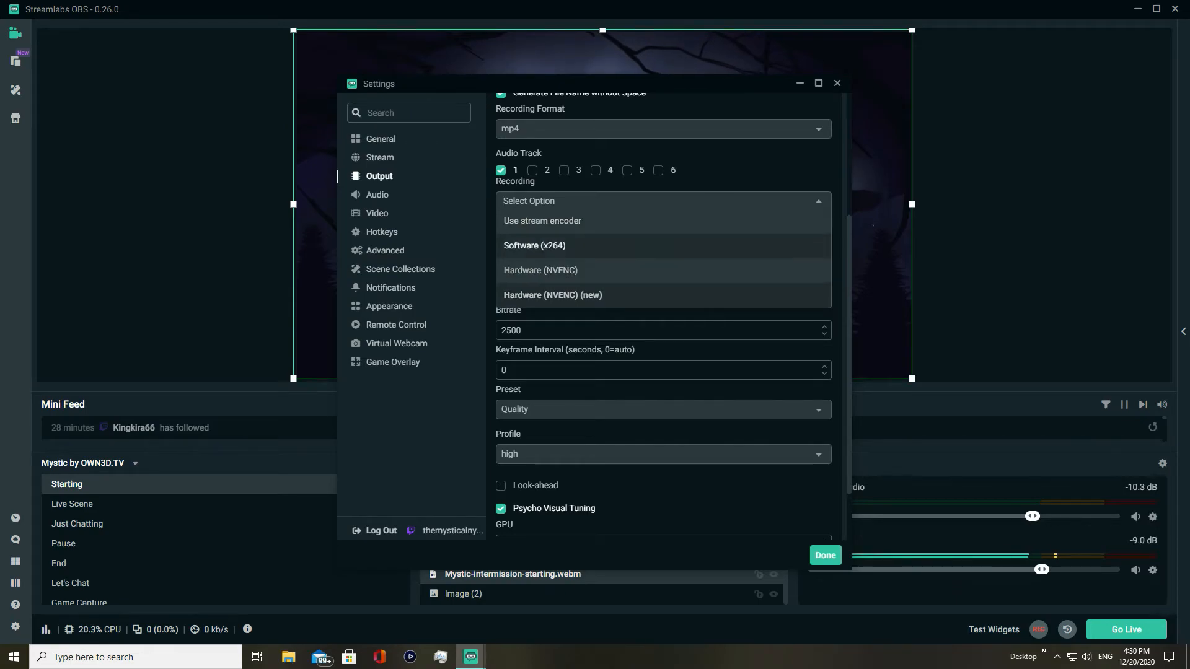
click(553, 296)
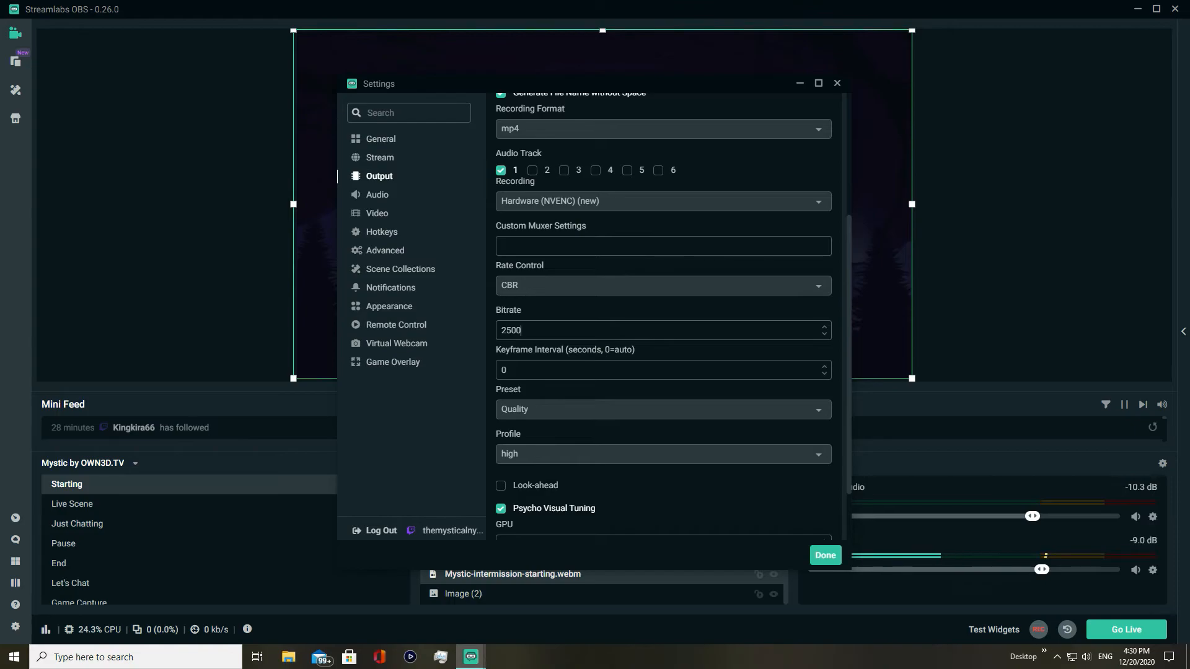
scroll(505, 331, down, 1)
click(504, 336)
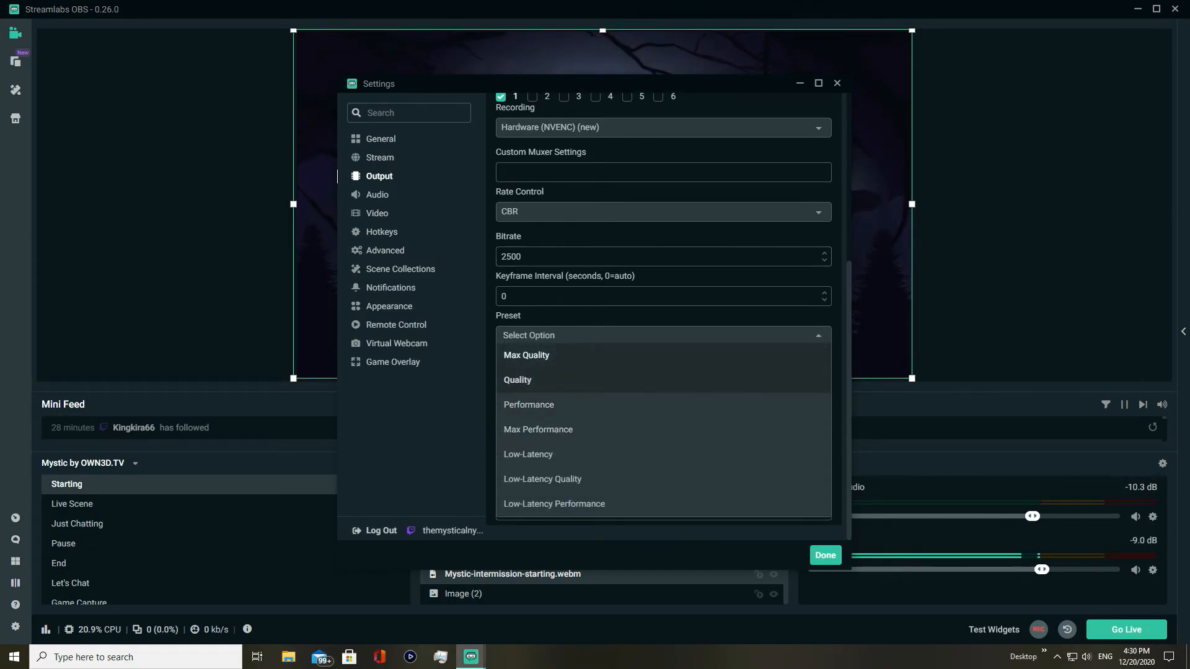
click(529, 404)
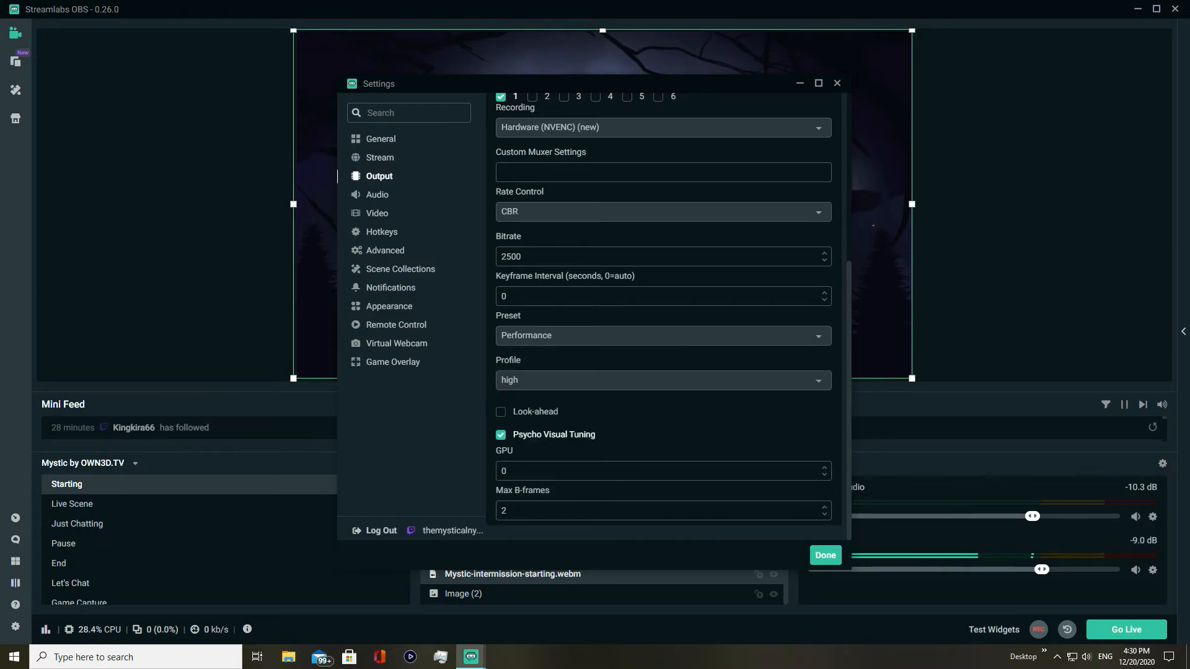
Review the audio track bitrate and name settings and the Replay Buffer options in the advanced output settings
scroll(663, 310, up, 5)
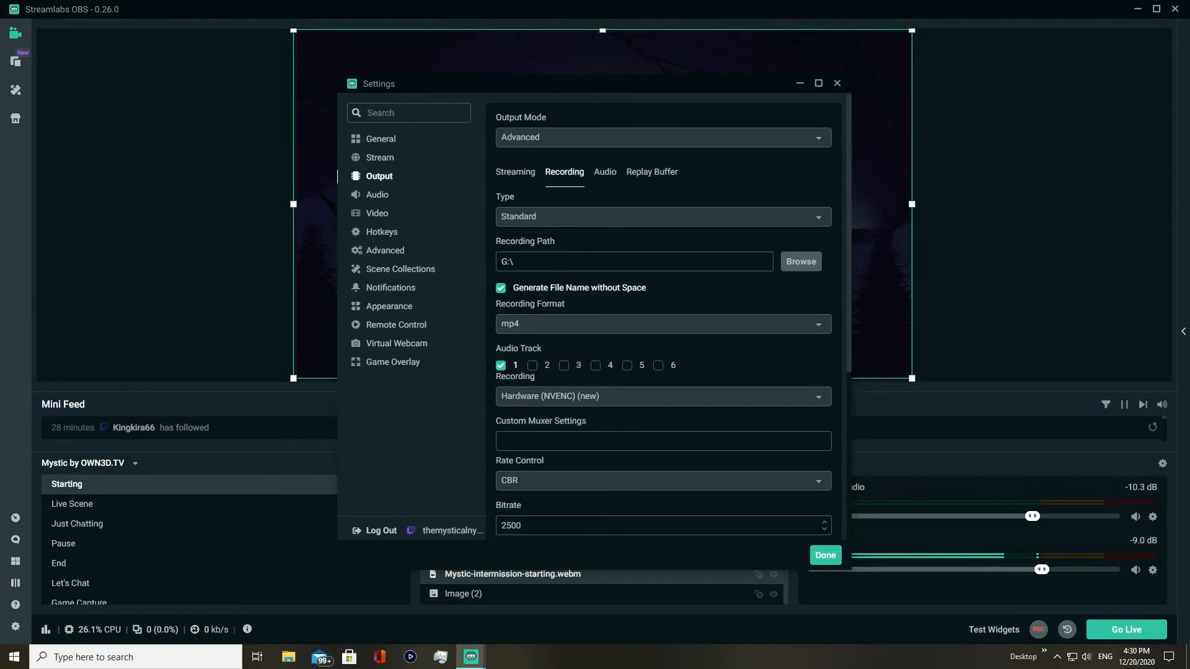
click(605, 172)
scroll(663, 316, down, 9)
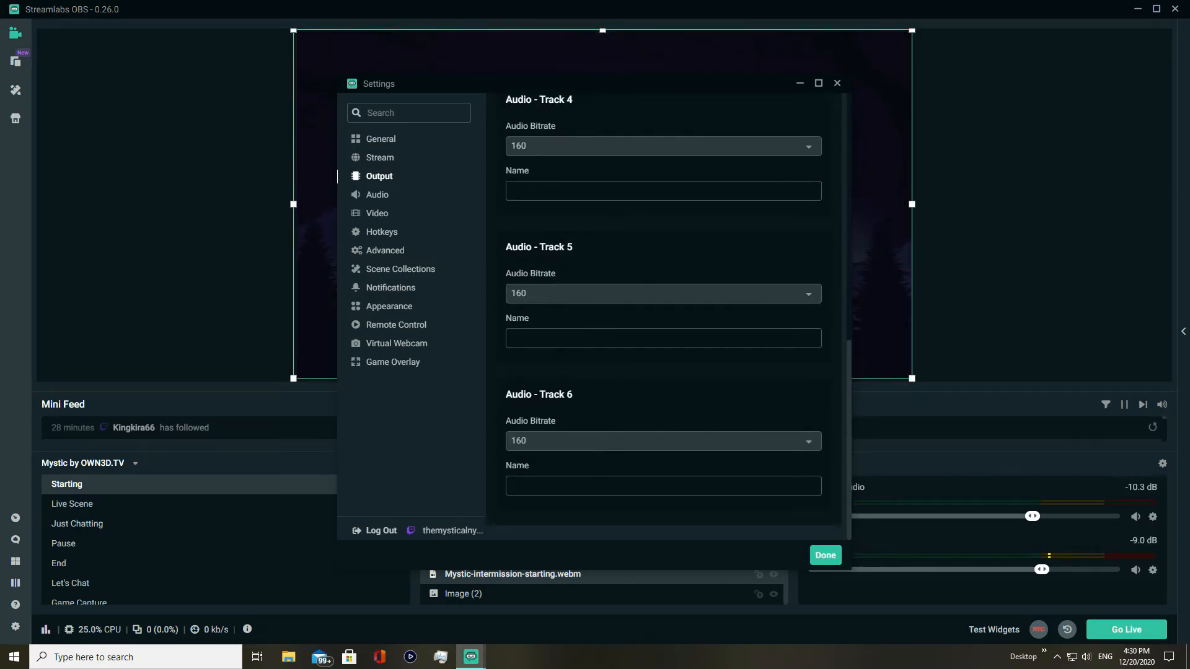
scroll(663, 310, up, 9)
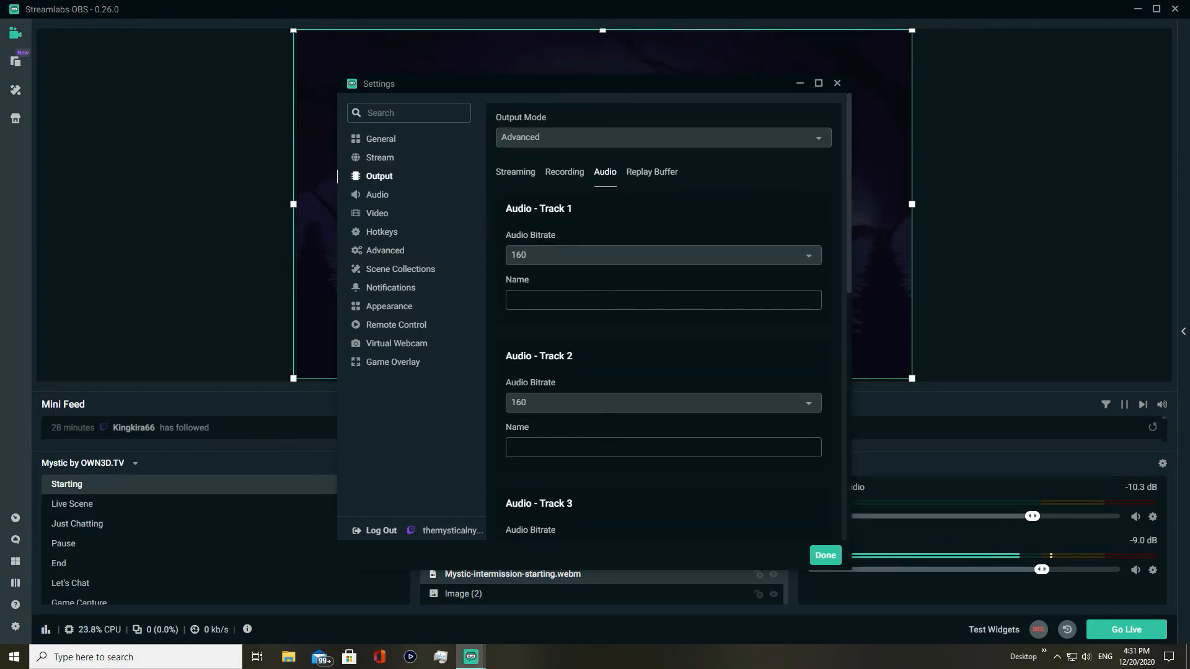
scroll(663, 310, down, 9)
scroll(663, 310, up, 9)
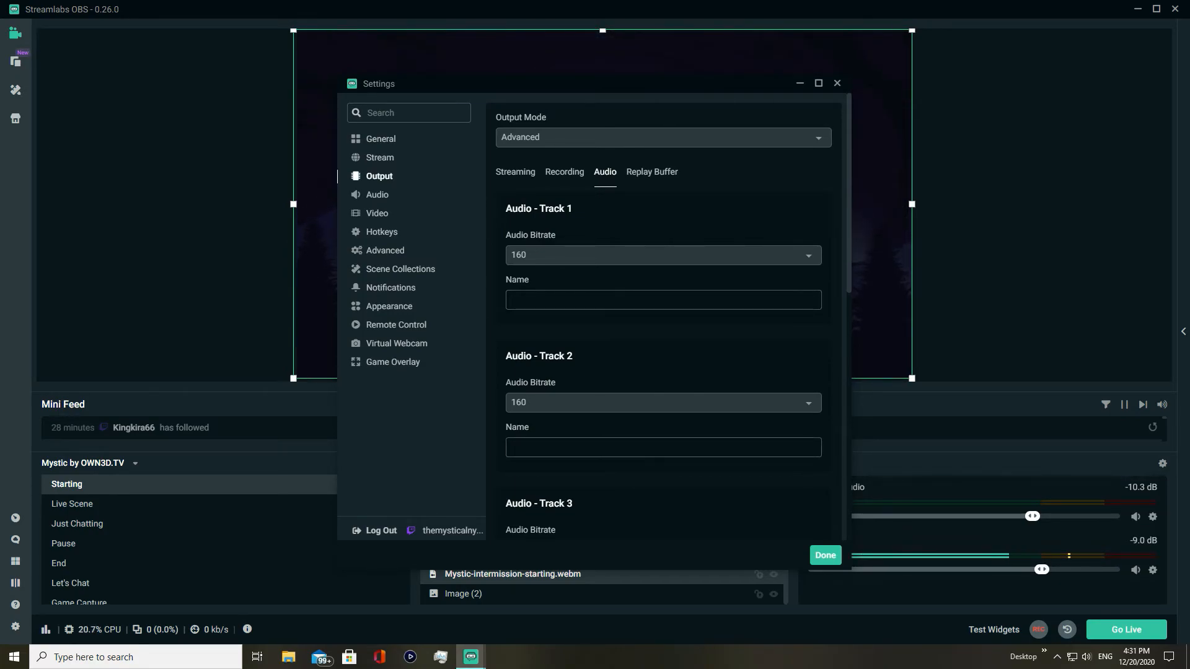
click(652, 173)
click(605, 172)
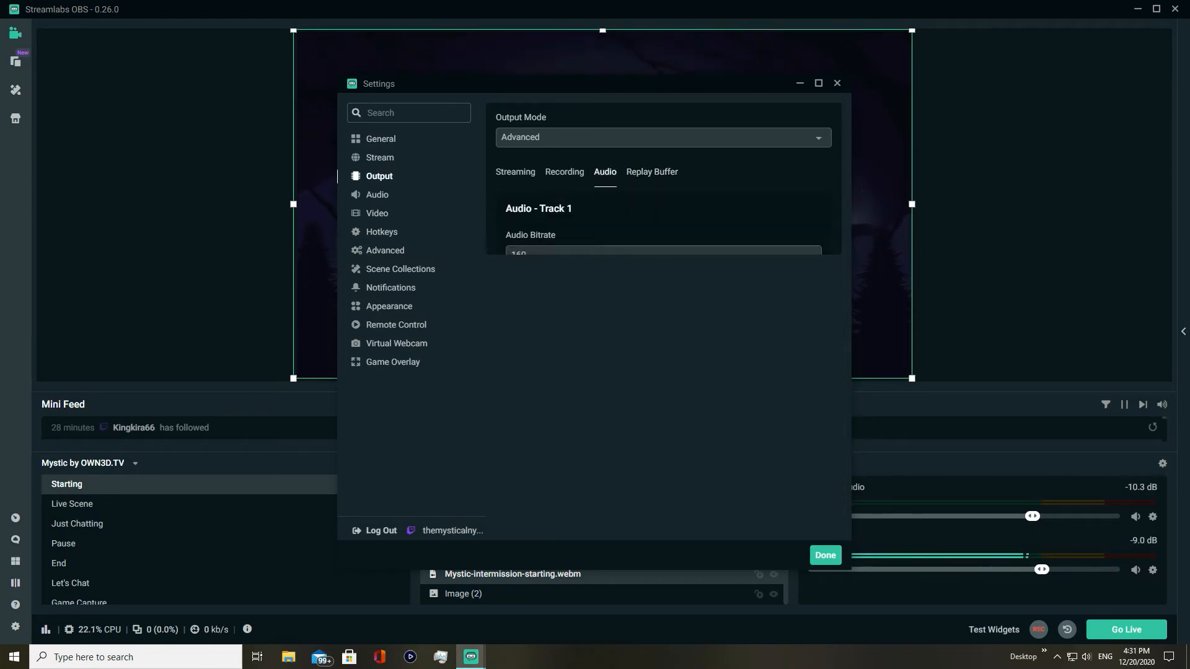
click(652, 172)
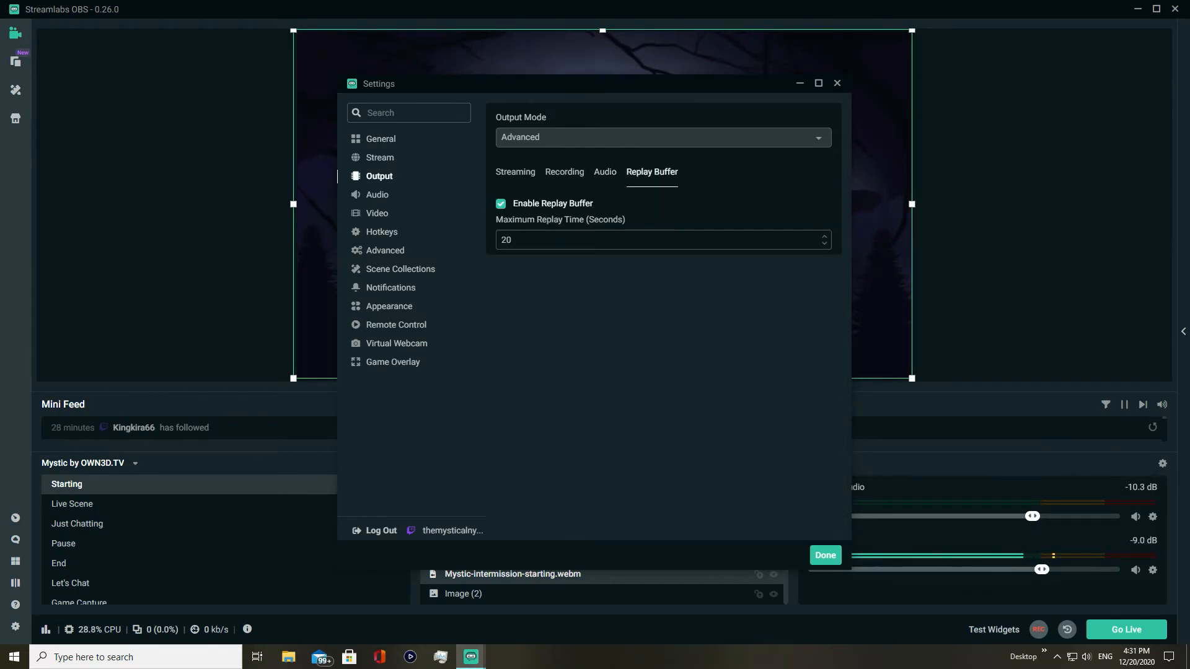
Review the sample rate and channel options in the Audio settings
click(377, 195)
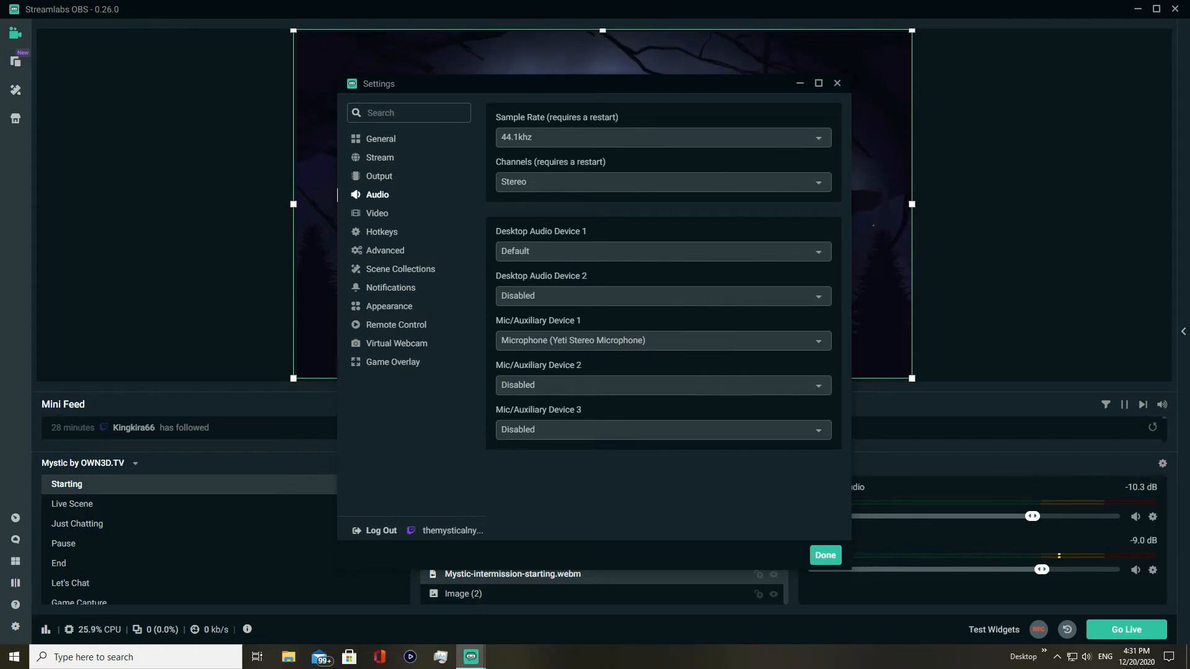
click(504, 137)
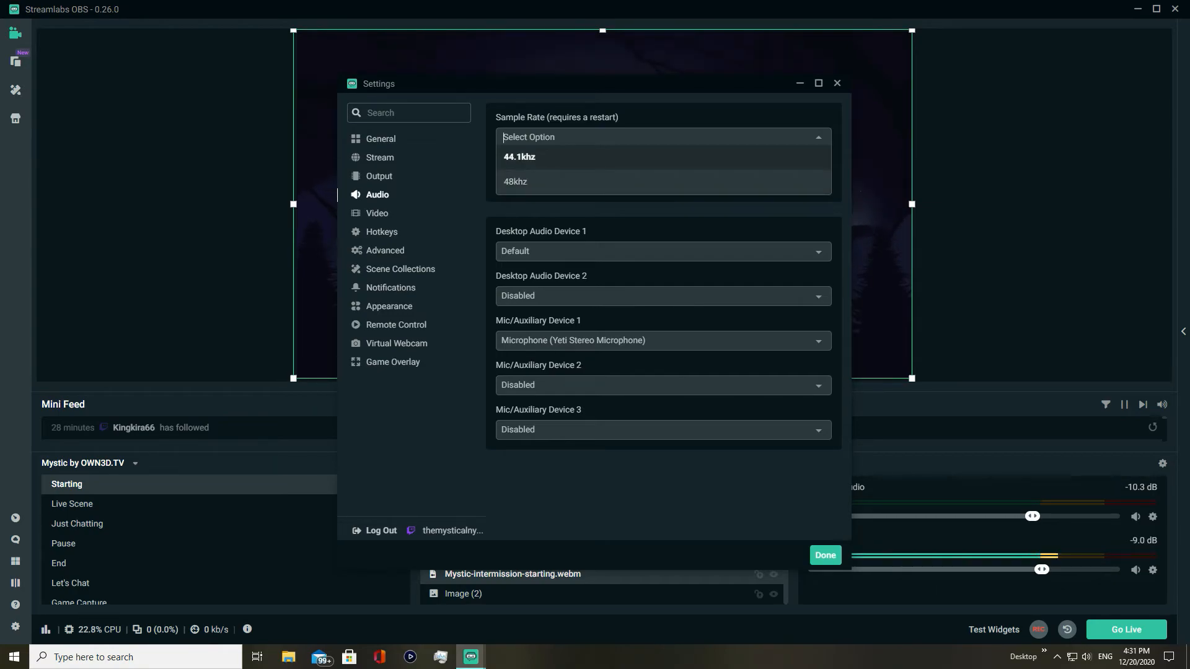
key(Return)
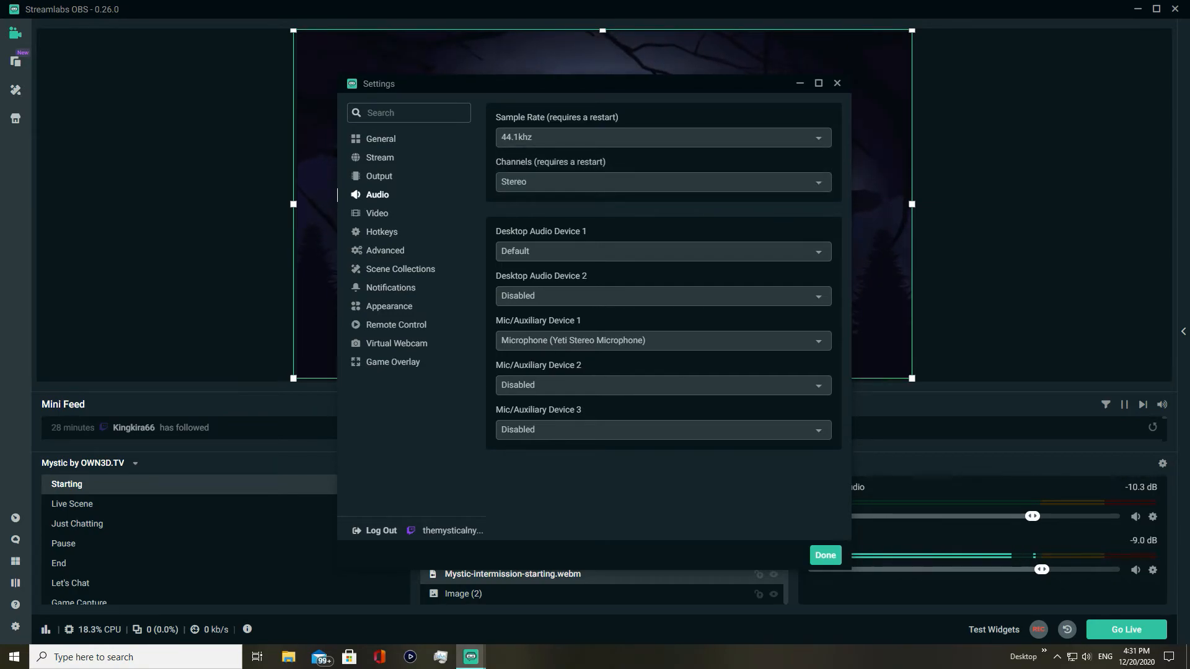
click(818, 182)
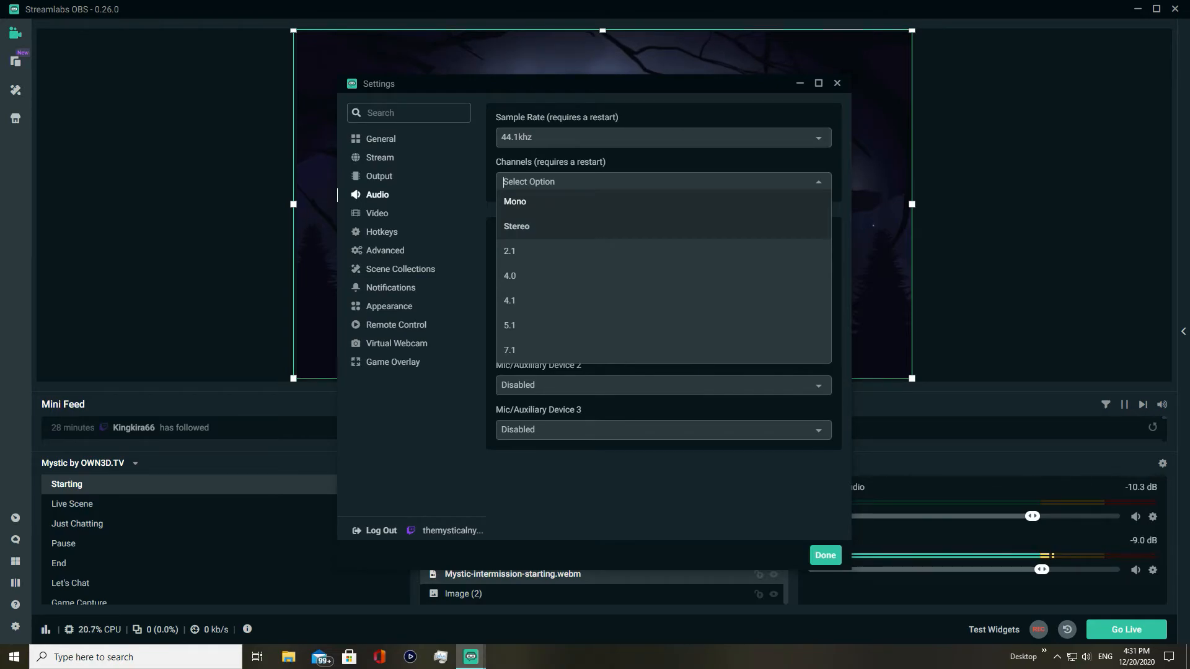
click(819, 182)
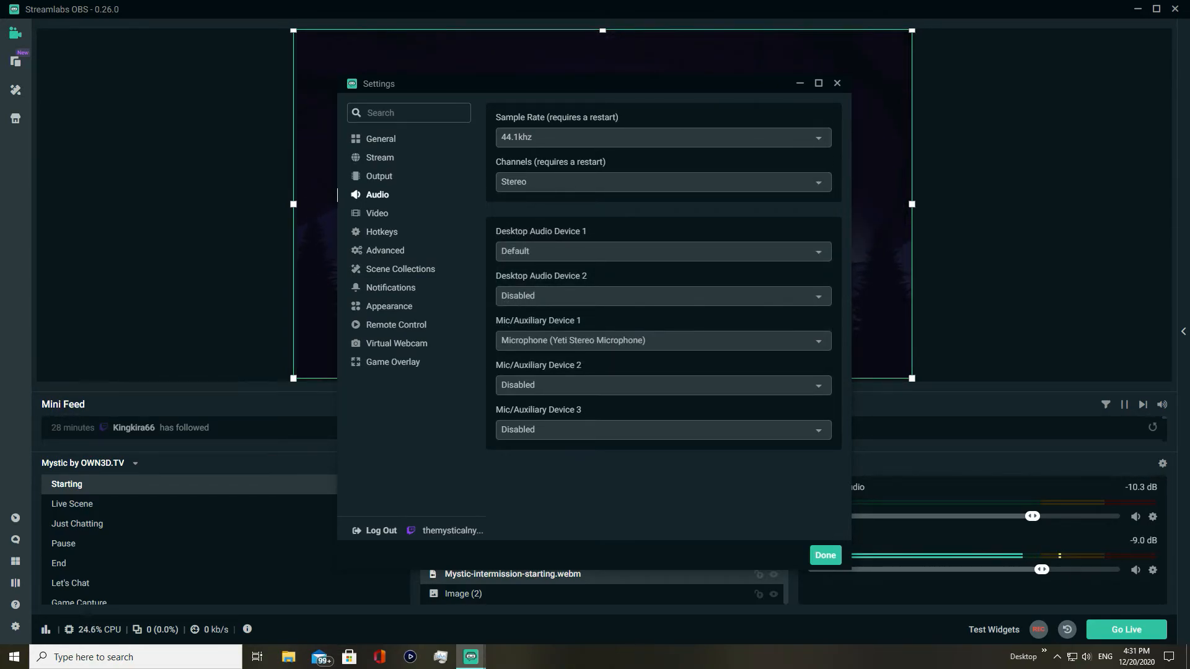
Select Default for Desktop Audio Device 1, Disabled for Desktop Audio Device 2 and Microphone (Yeti Stereo Microphone) for Mic/Auxiliary Device 1
click(818, 252)
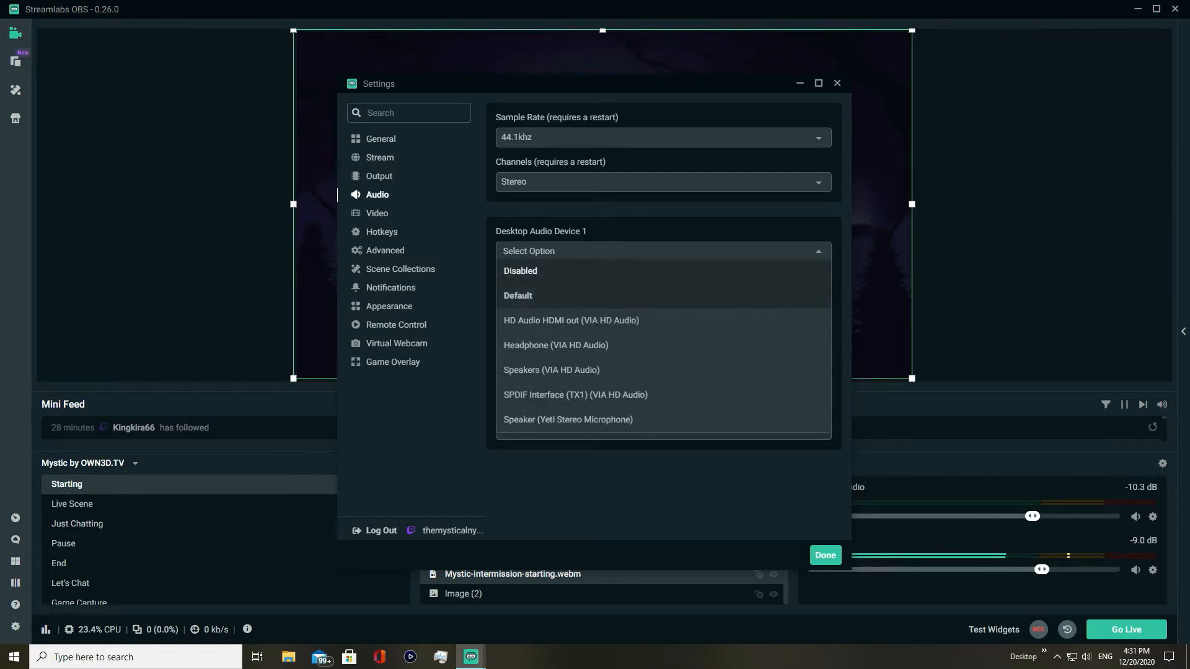
click(517, 296)
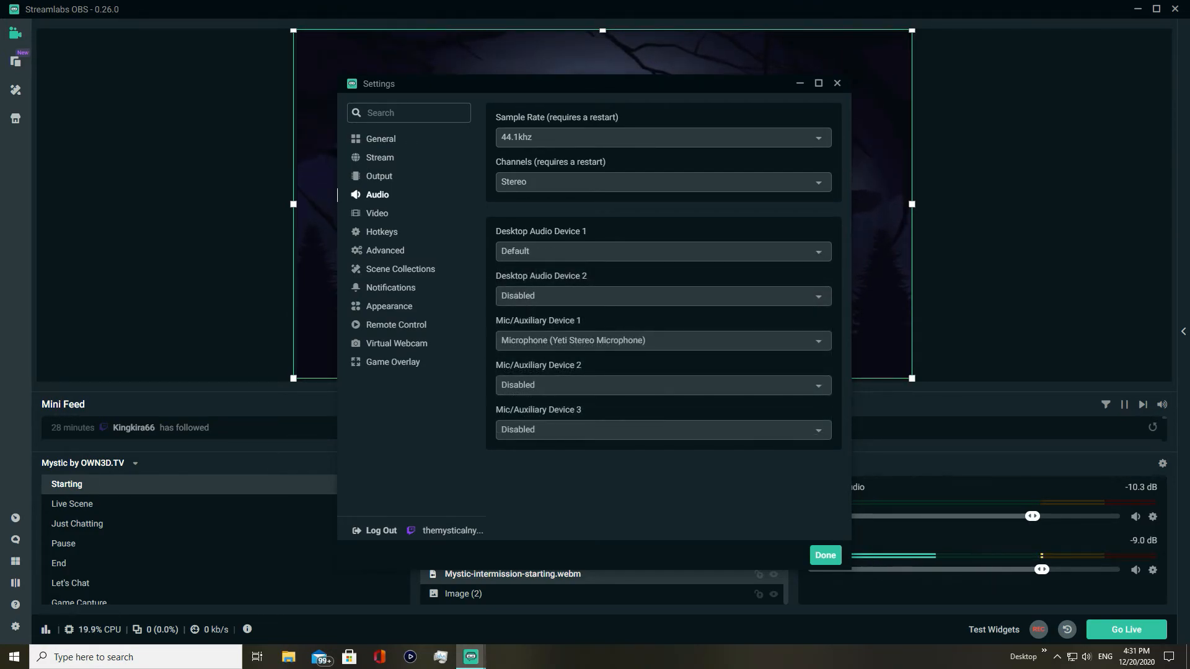
click(663, 297)
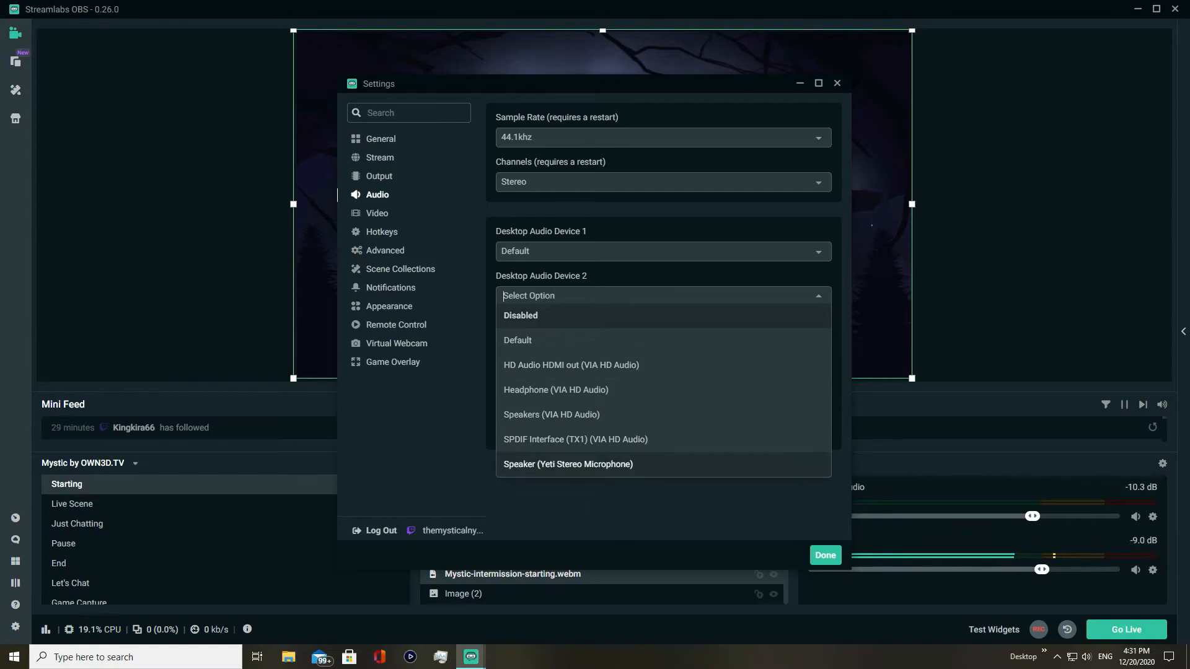
click(620, 315)
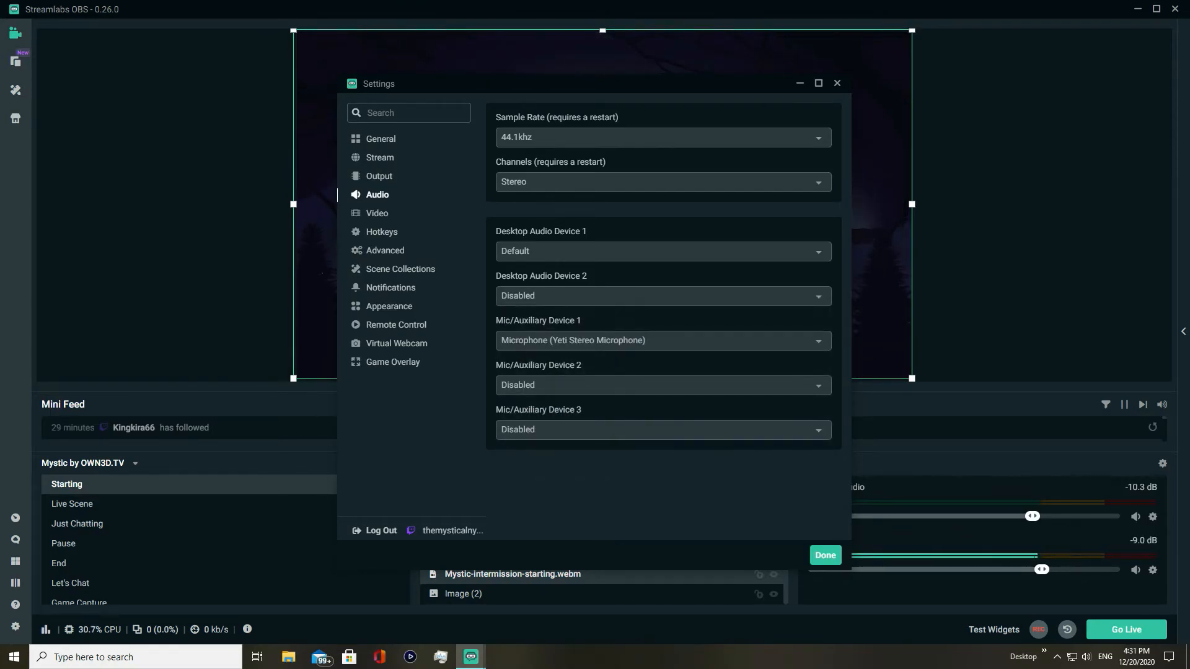
click(664, 340)
click(577, 434)
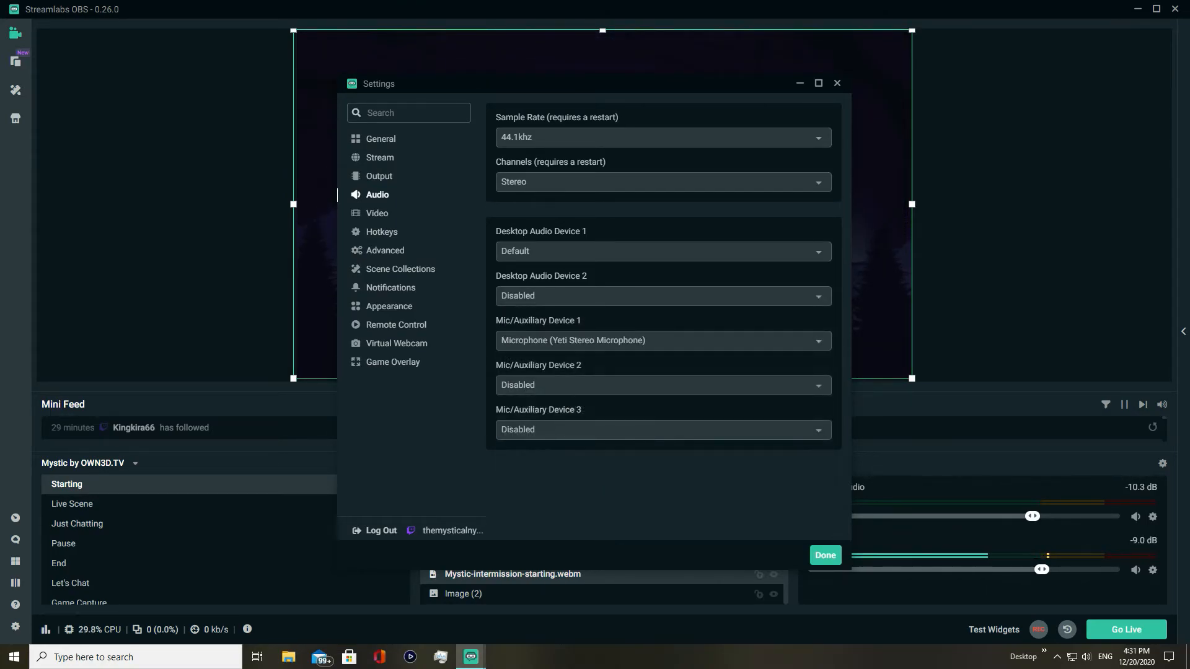
Check the device choices for Mic/Auxiliary Devices 2 and 3, and reselect Default for Desktop Audio Device 1
click(576, 385)
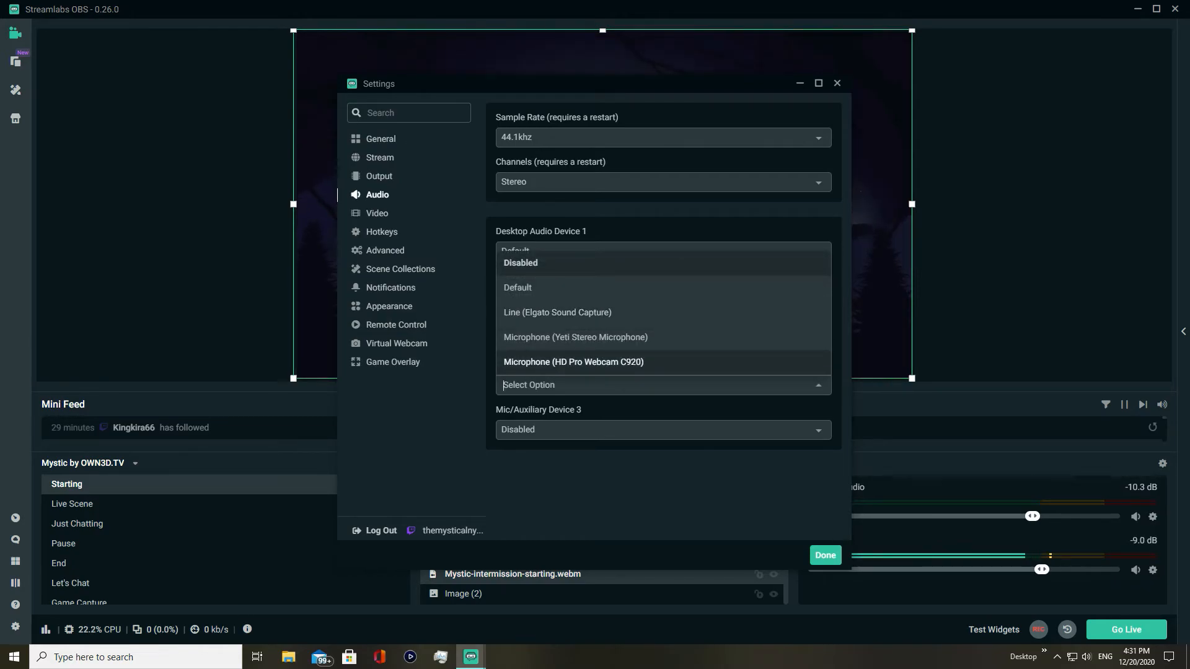
click(577, 385)
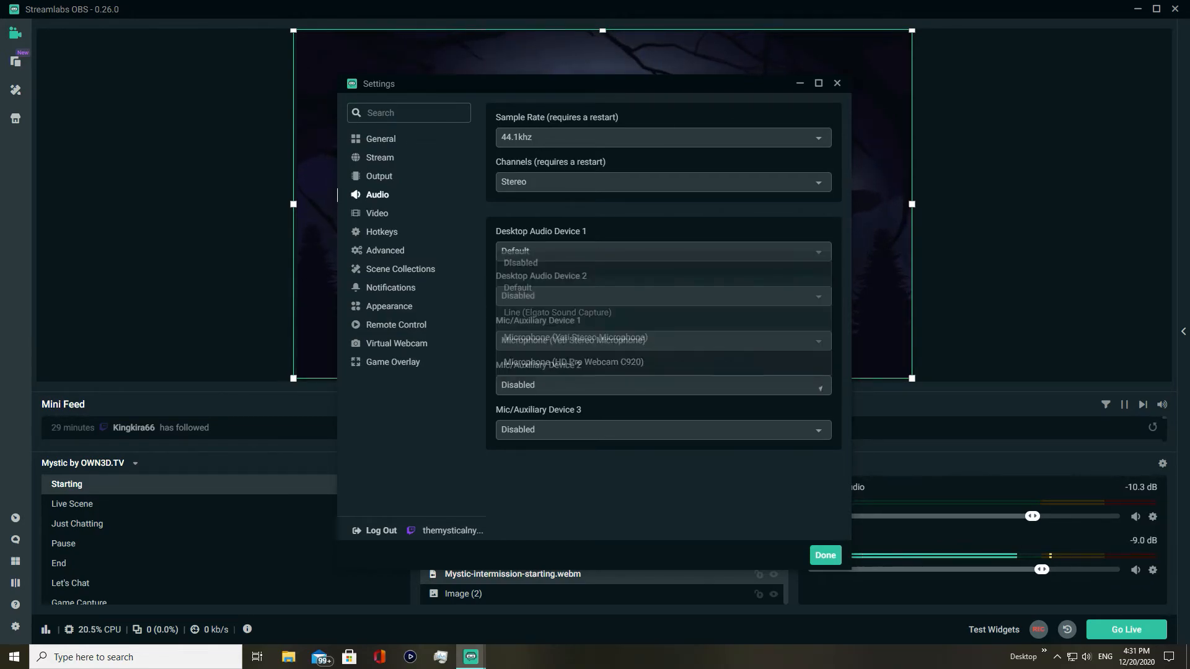
click(577, 430)
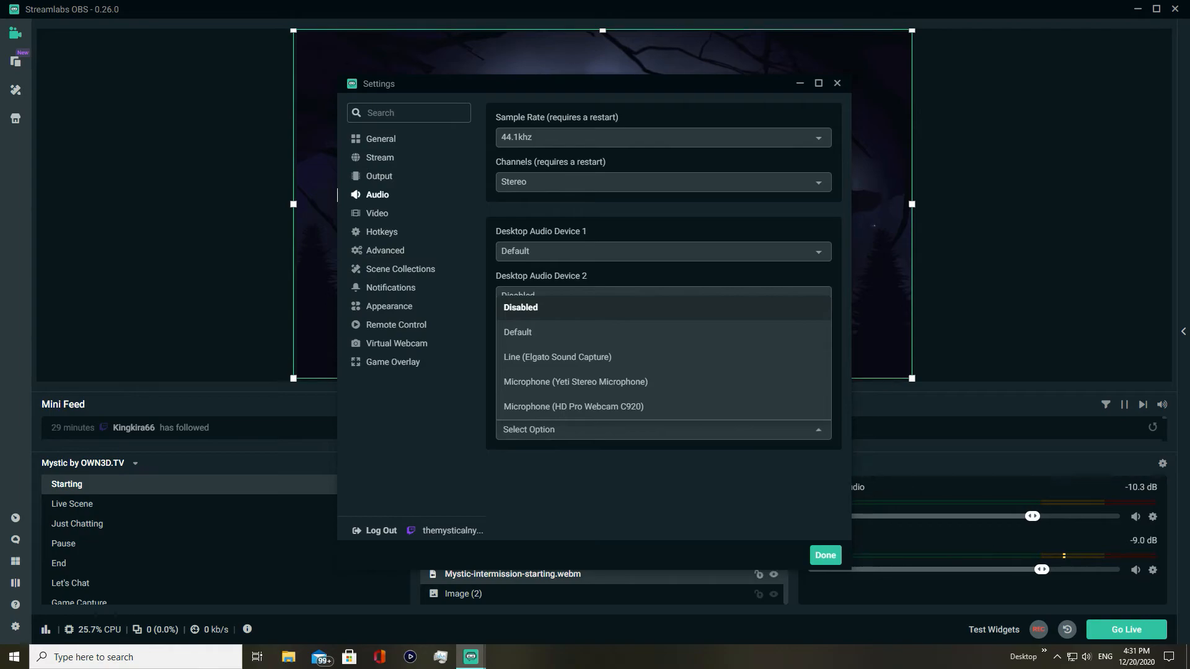
click(577, 430)
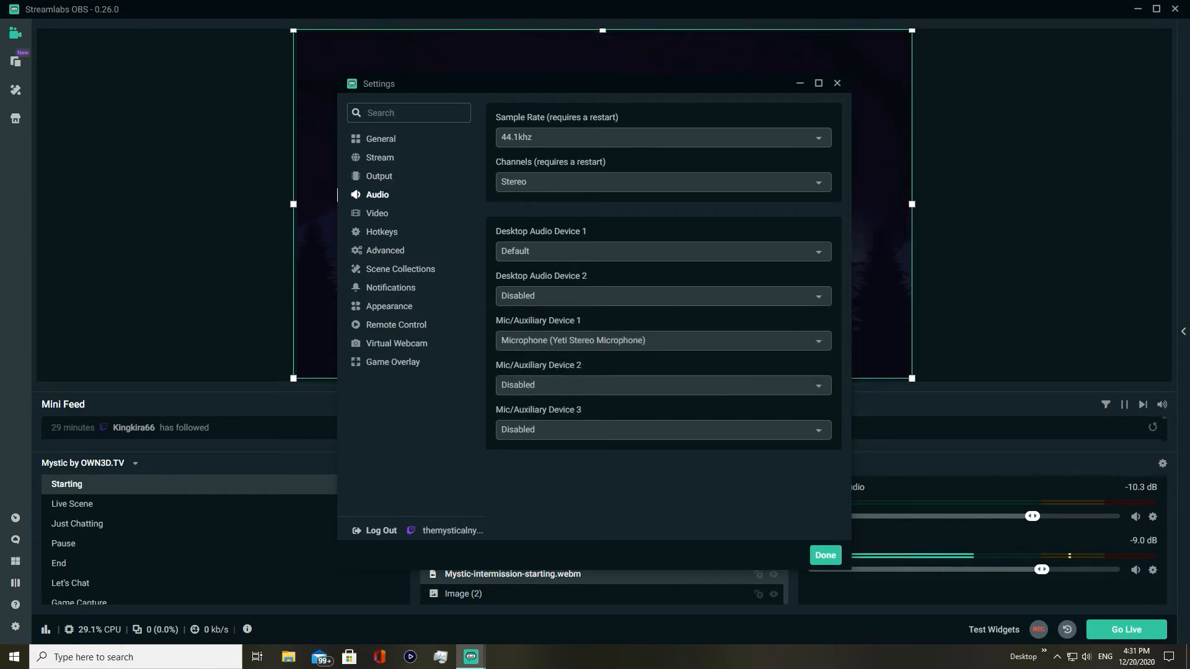
click(576, 252)
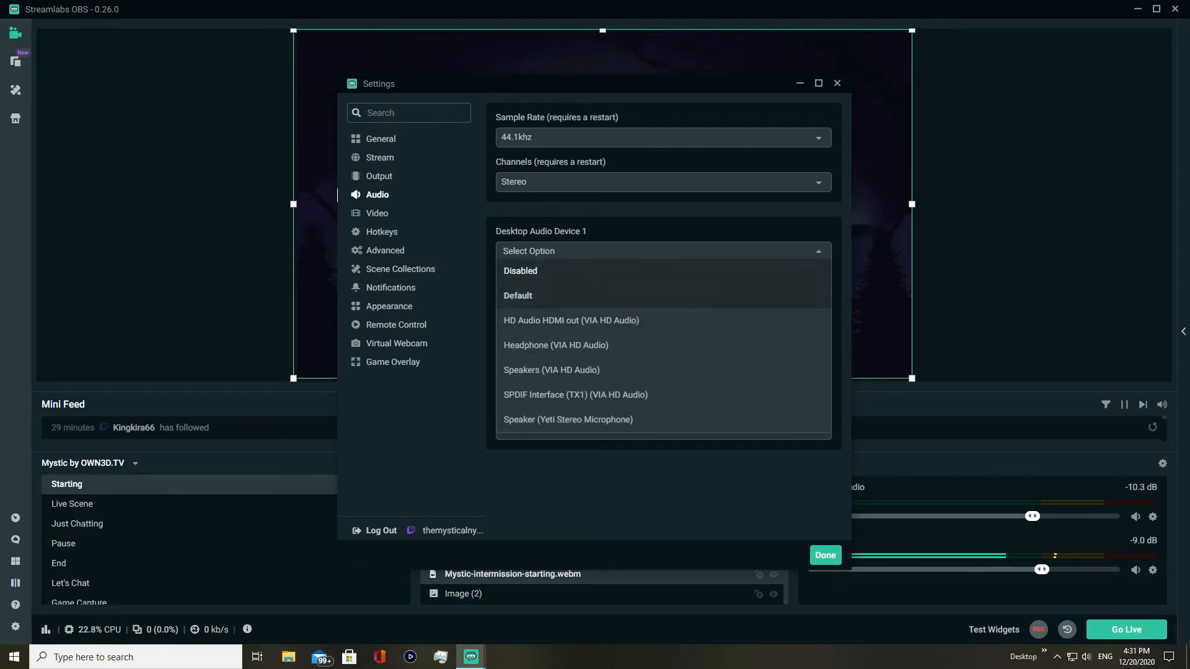
click(577, 296)
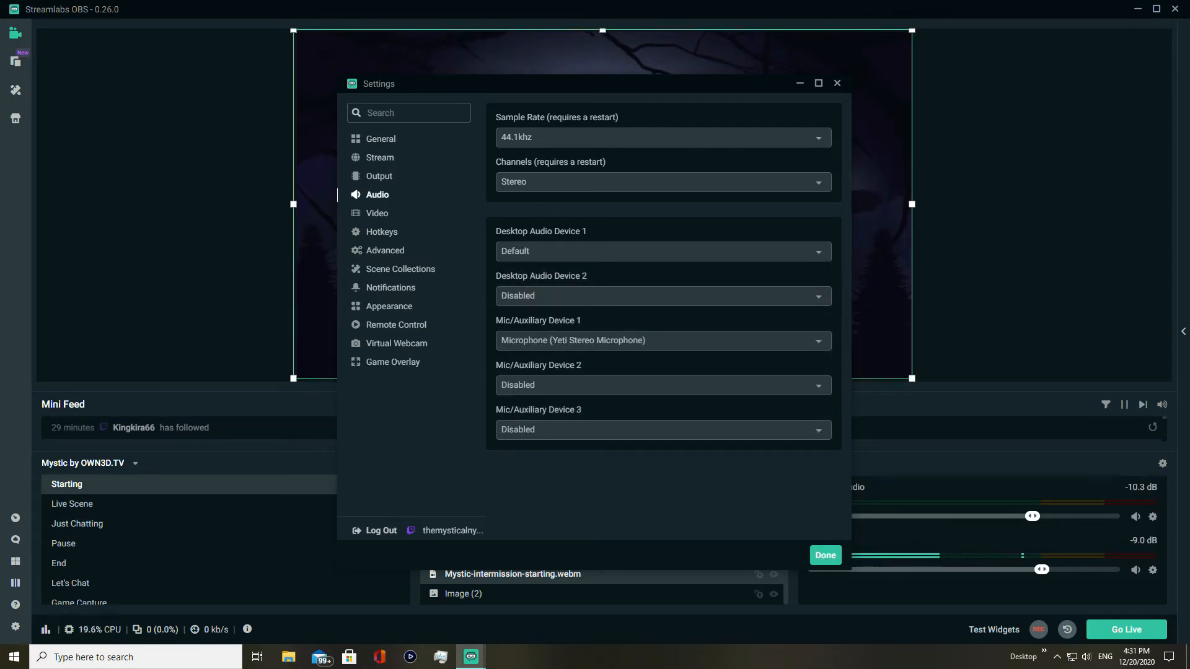
In the Video settings, select 1920x1080 as the base canvas resolution and 1280x720 as the output scaled resolution
click(377, 213)
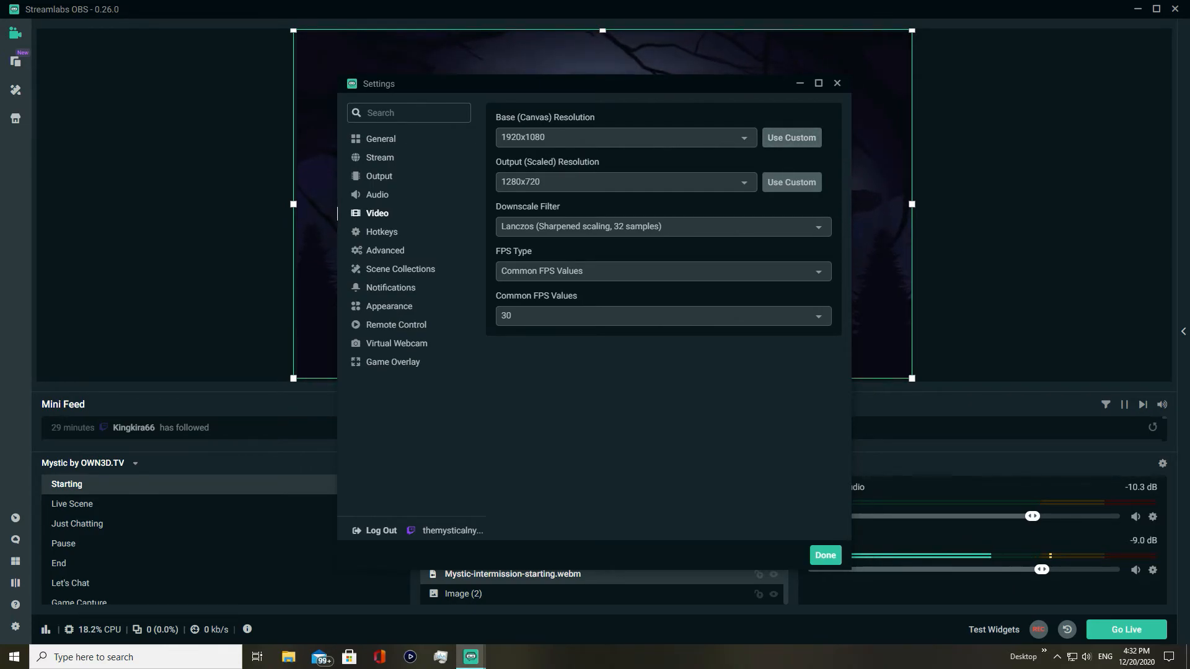
click(744, 138)
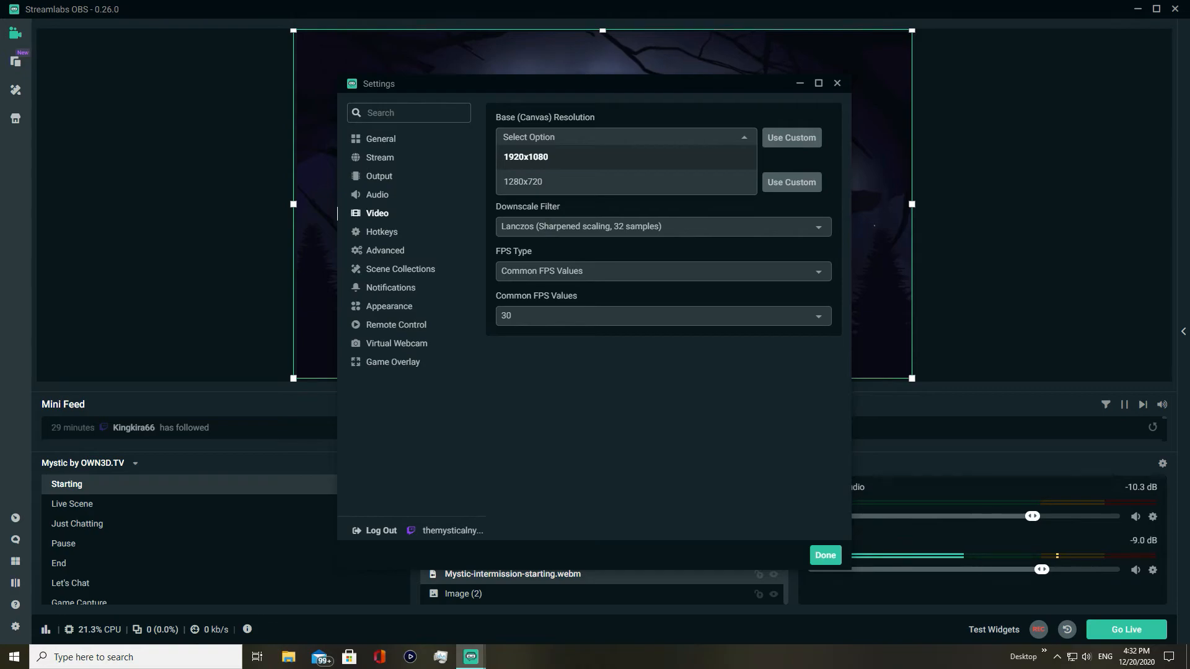
key(Return)
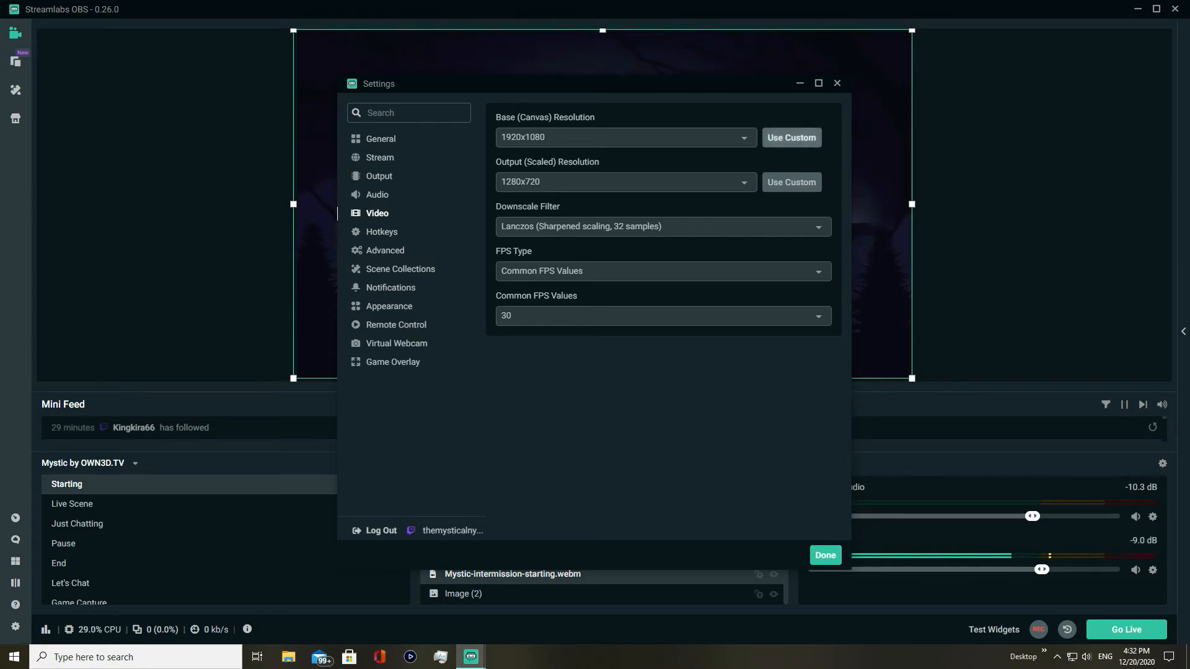
click(746, 182)
click(746, 182)
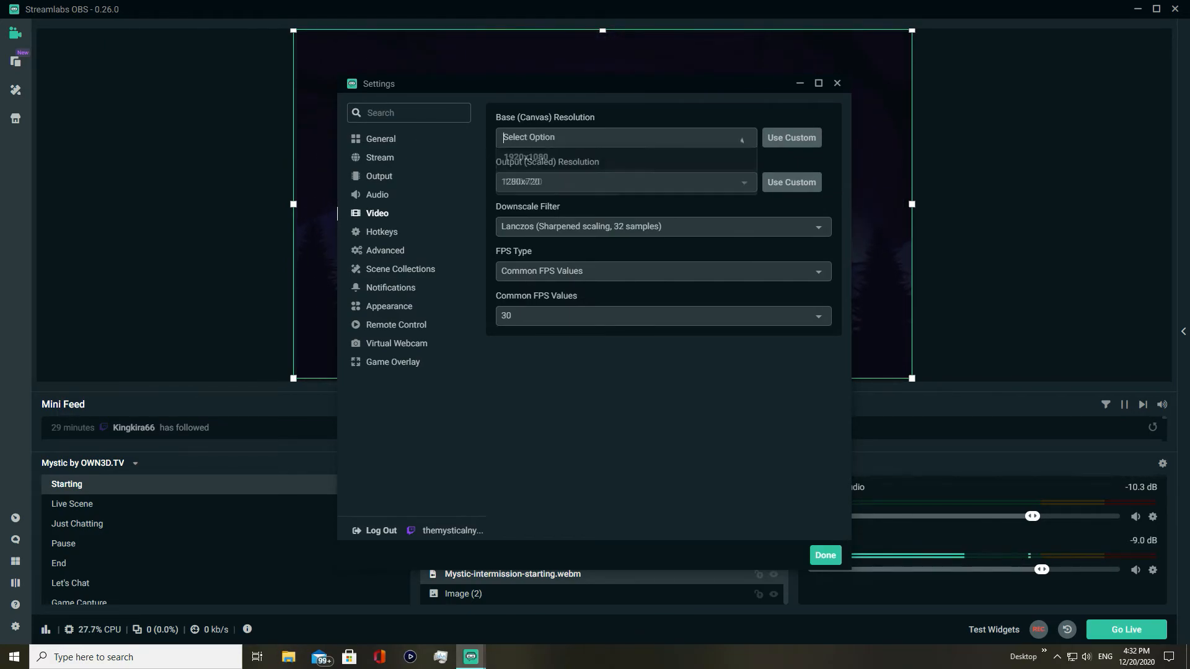
key(Escape)
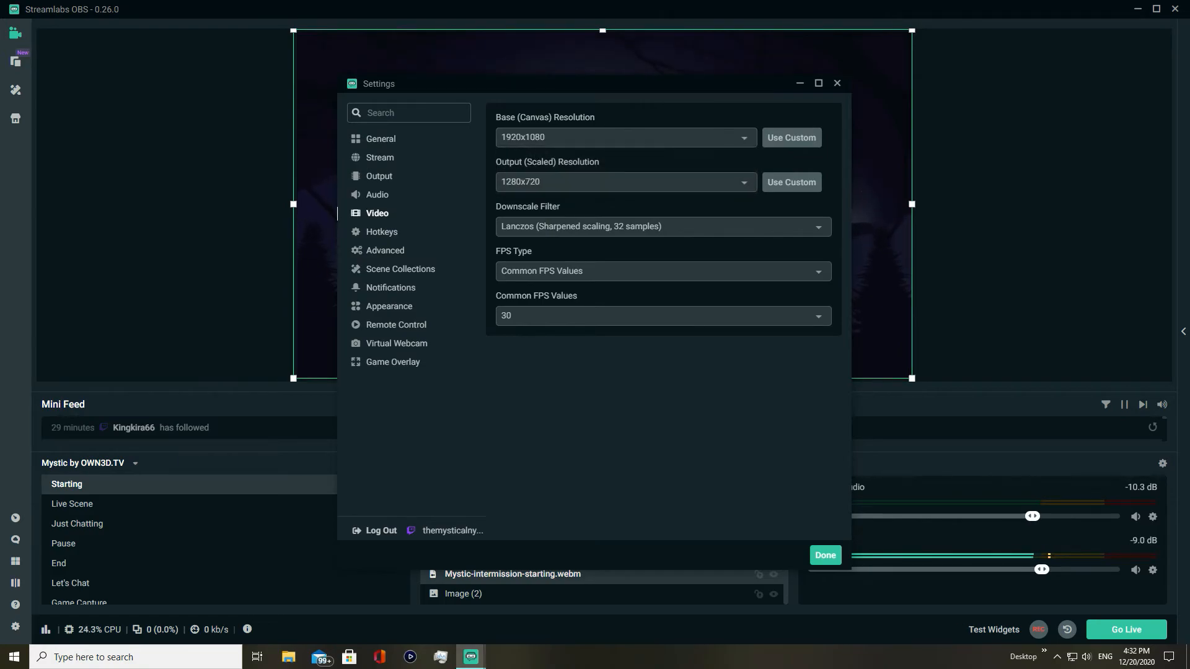
click(626, 182)
key(Return)
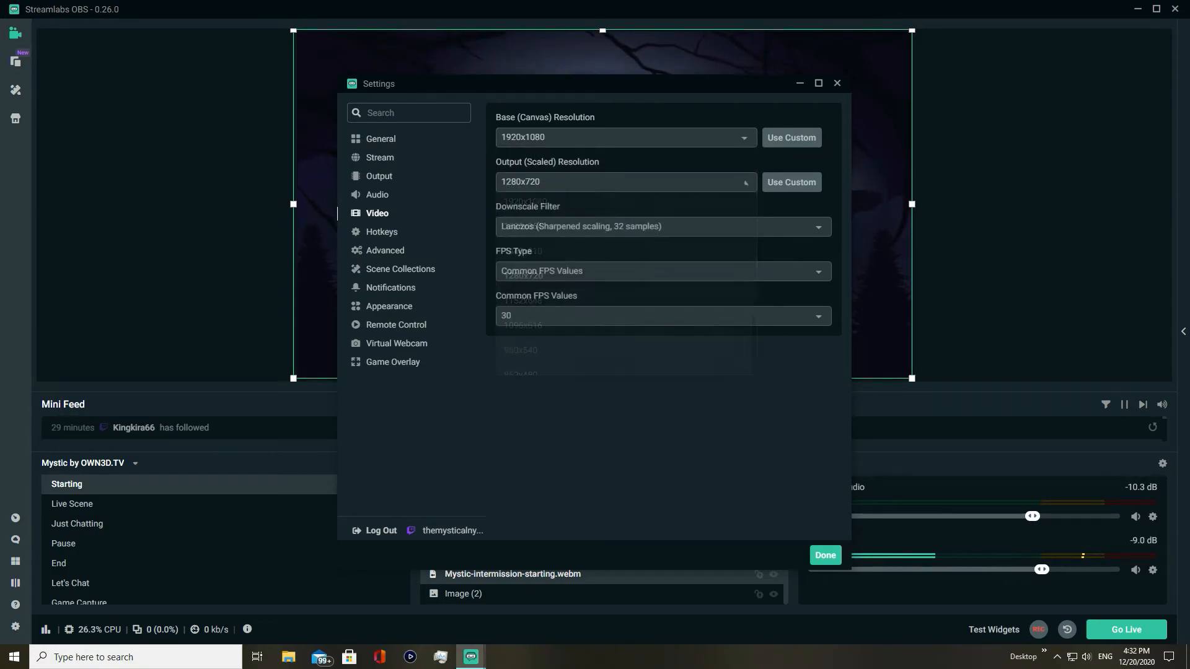
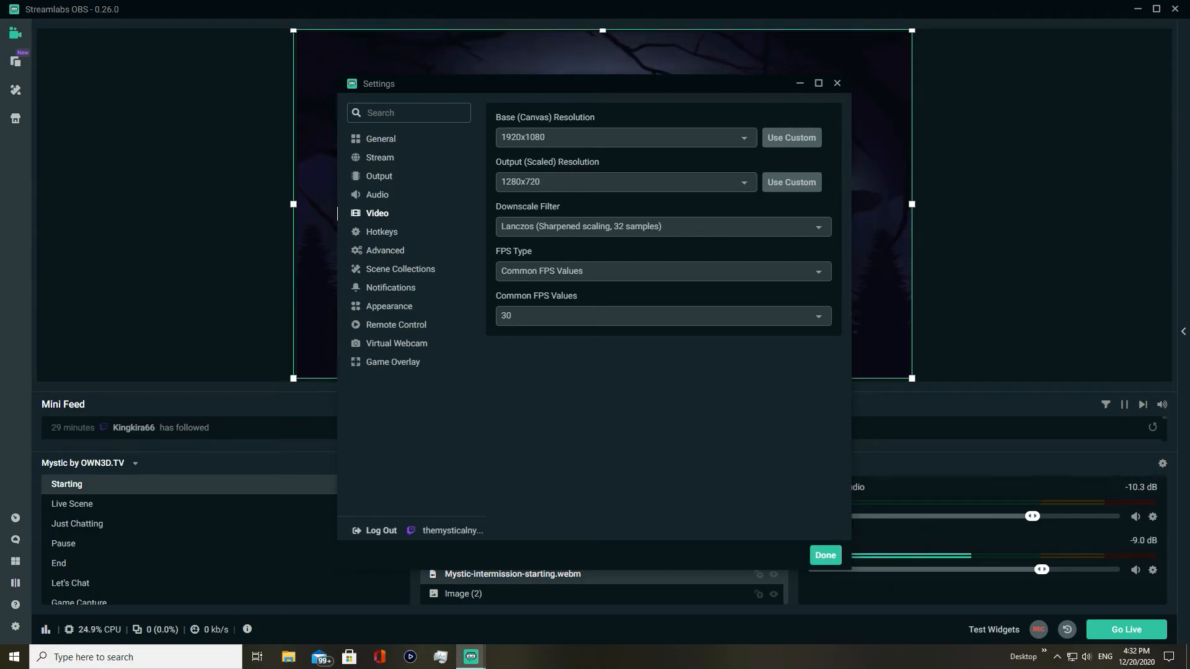
Try the Bilinear and Lanczos downscale filters in the Video settings, ending on Bilinear (Fastest, but blurry if scaling)
click(663, 227)
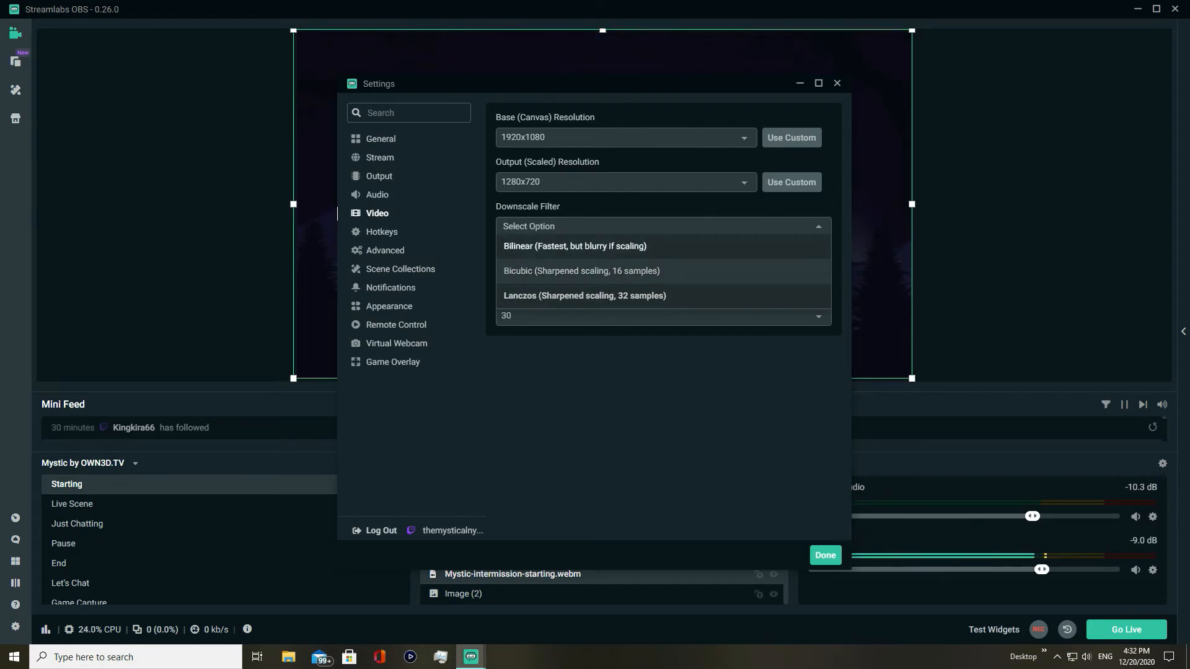
click(575, 247)
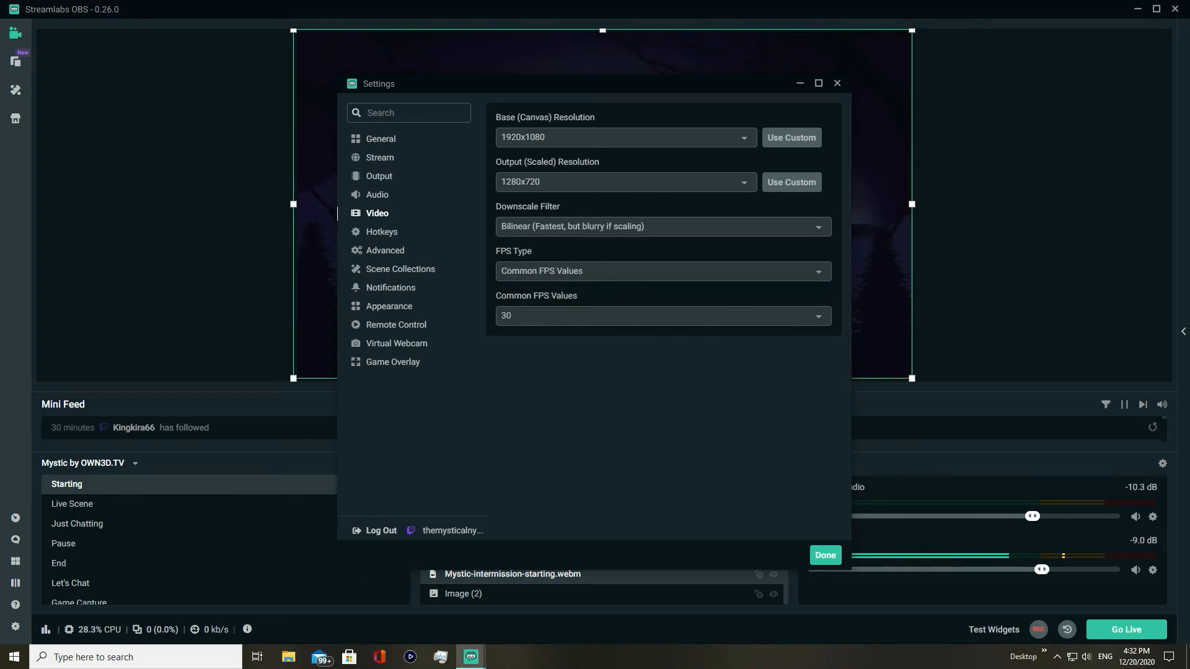
click(662, 227)
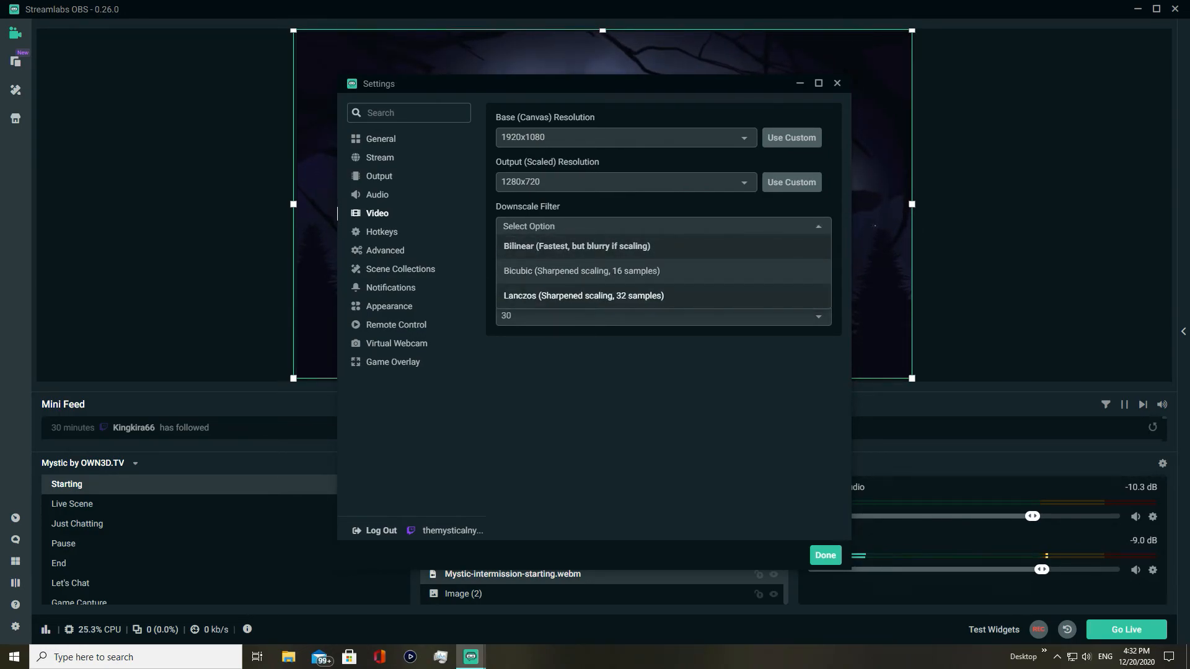
click(583, 296)
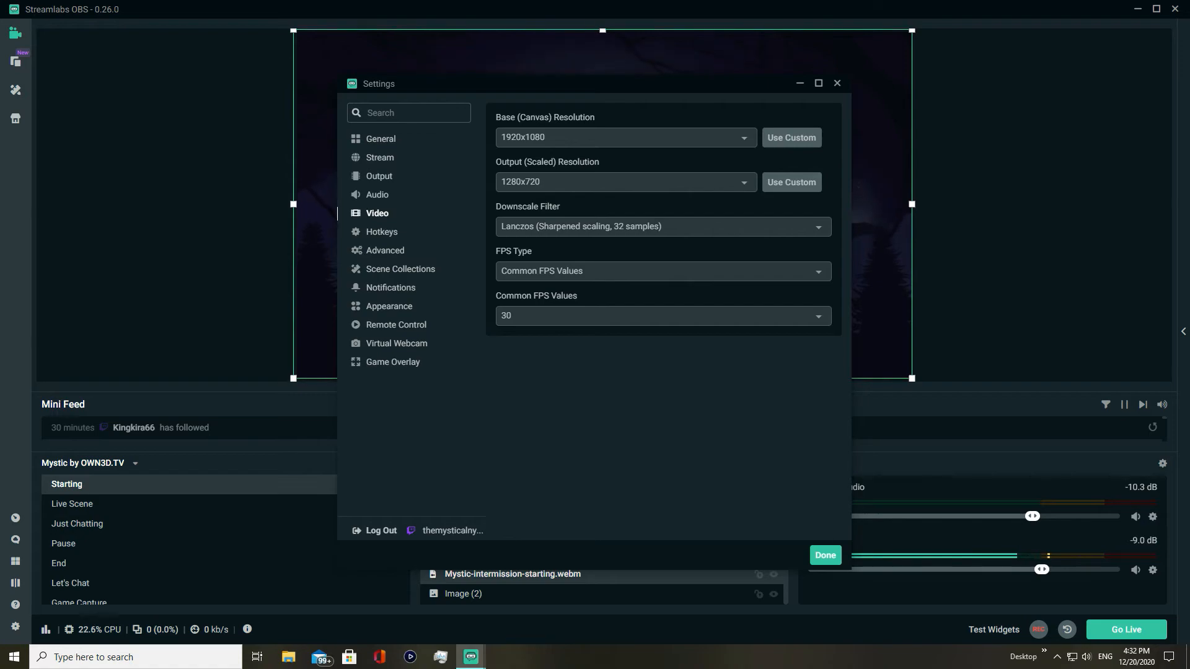
click(663, 227)
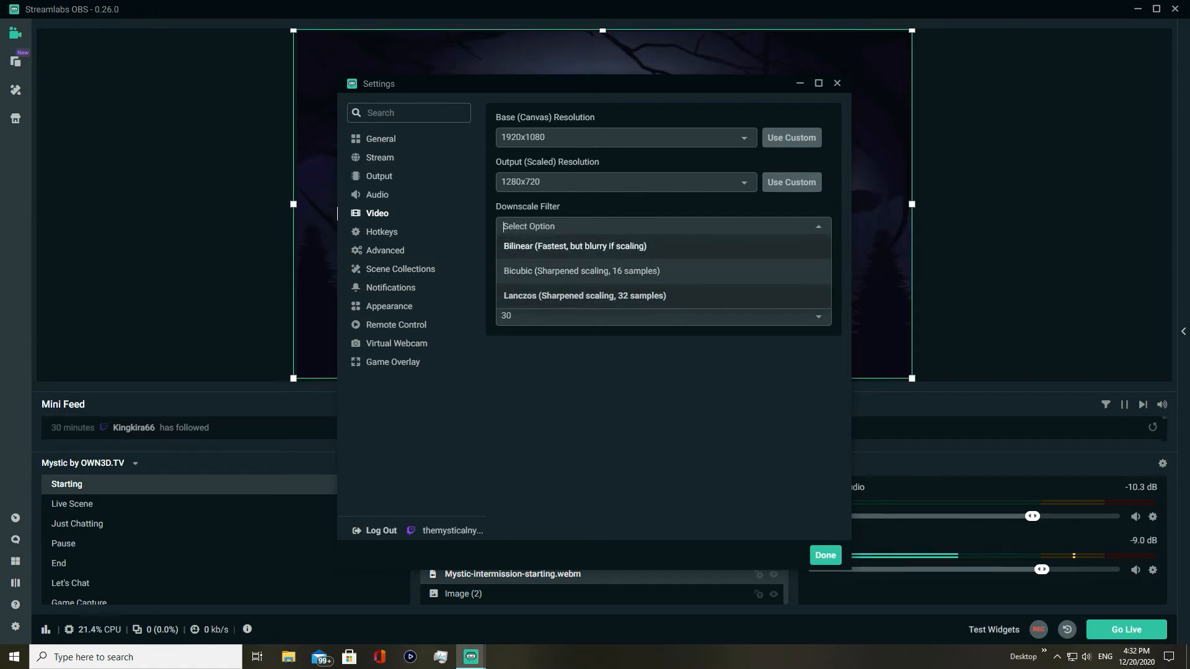
click(575, 247)
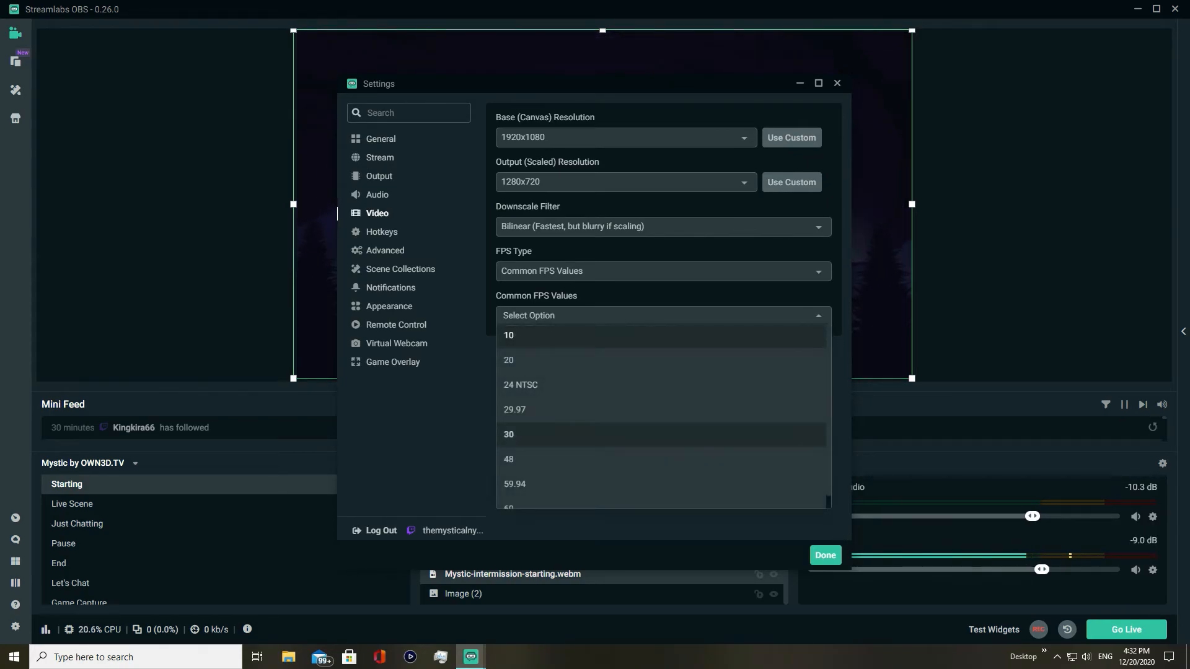
Look through the Common FPS Values options and select 30
scroll(661, 393, up, 1)
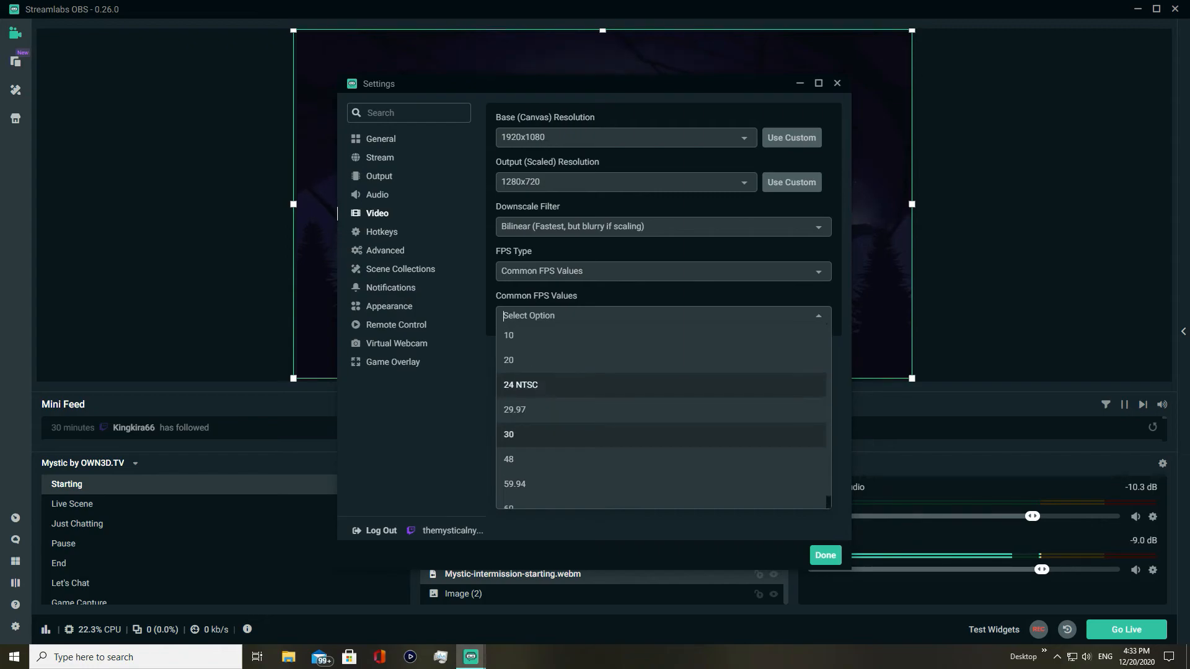
click(818, 315)
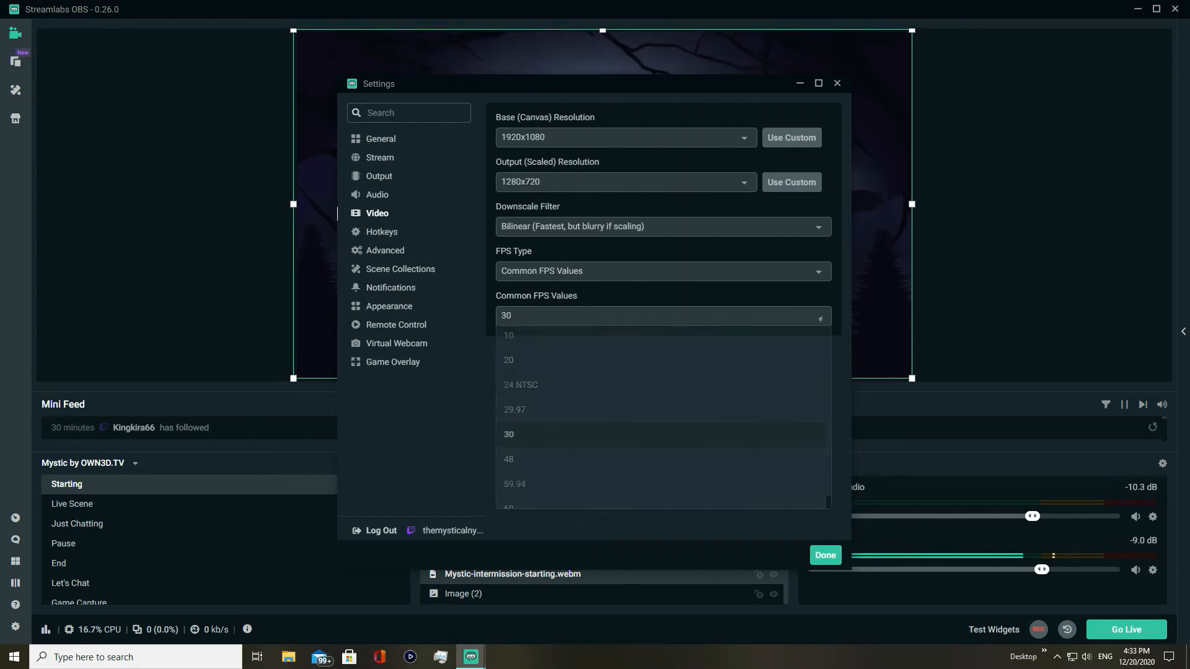
click(818, 315)
scroll(660, 459, down, 1)
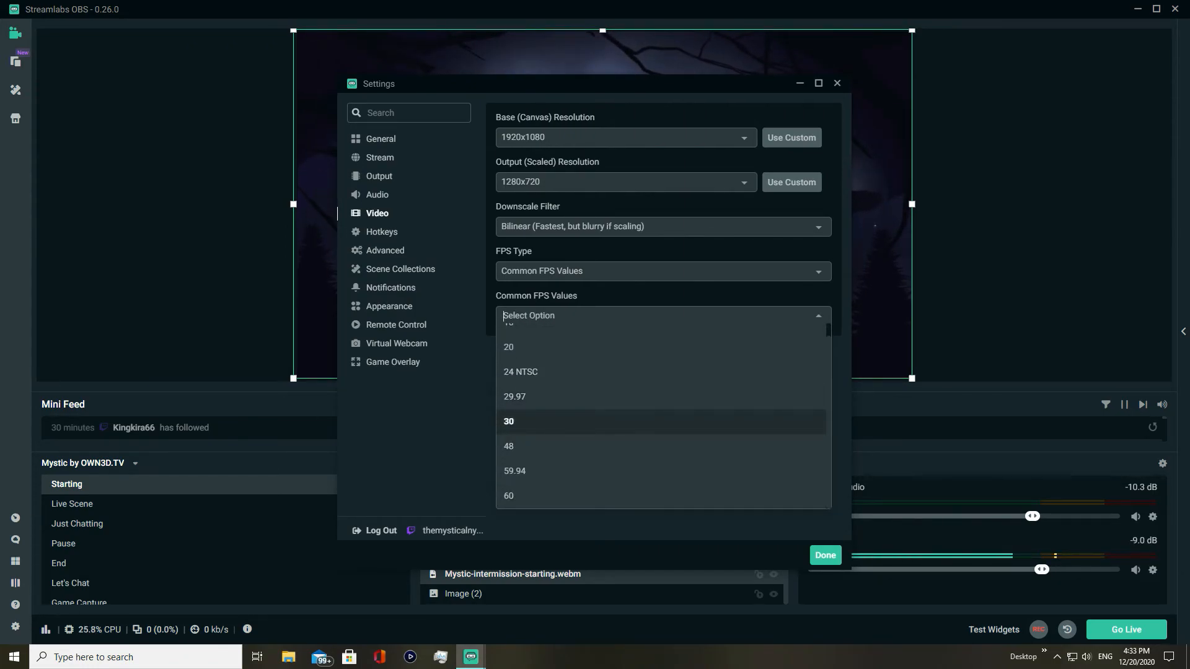
click(661, 422)
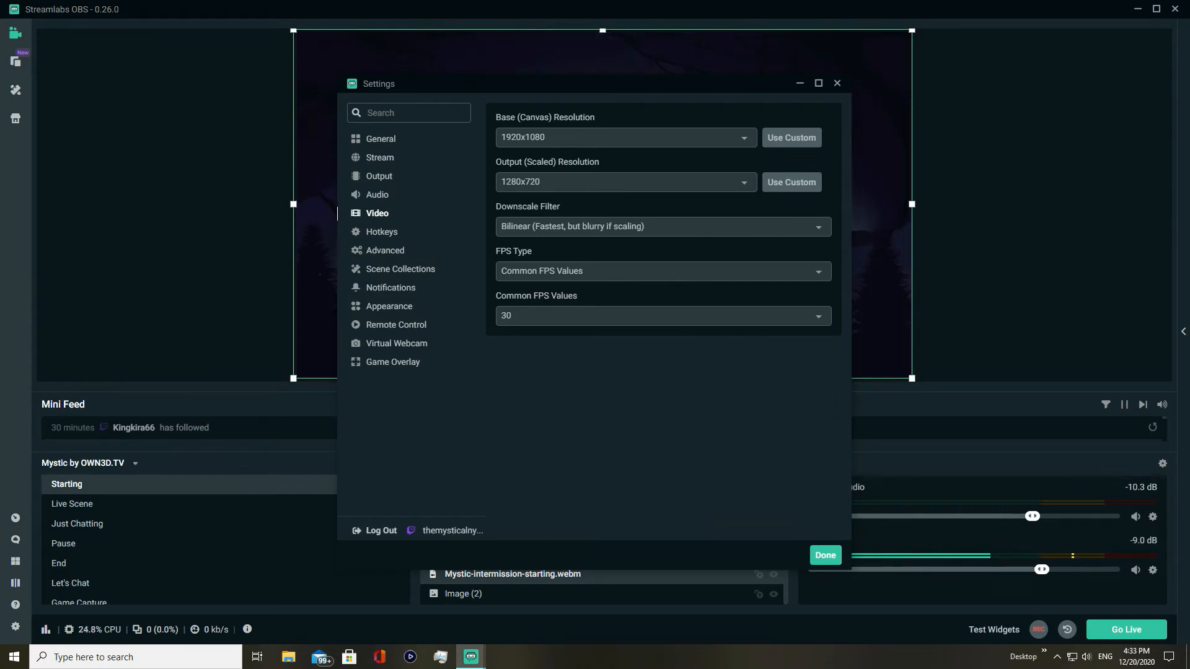
click(664, 315)
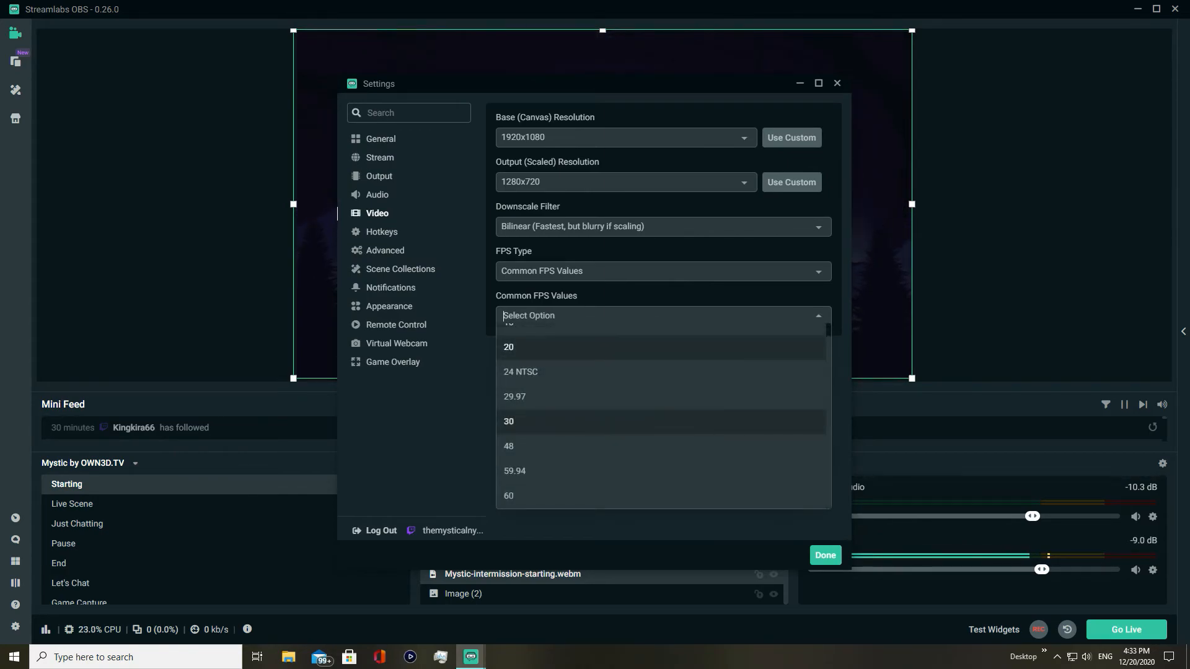
scroll(661, 397, up, 1)
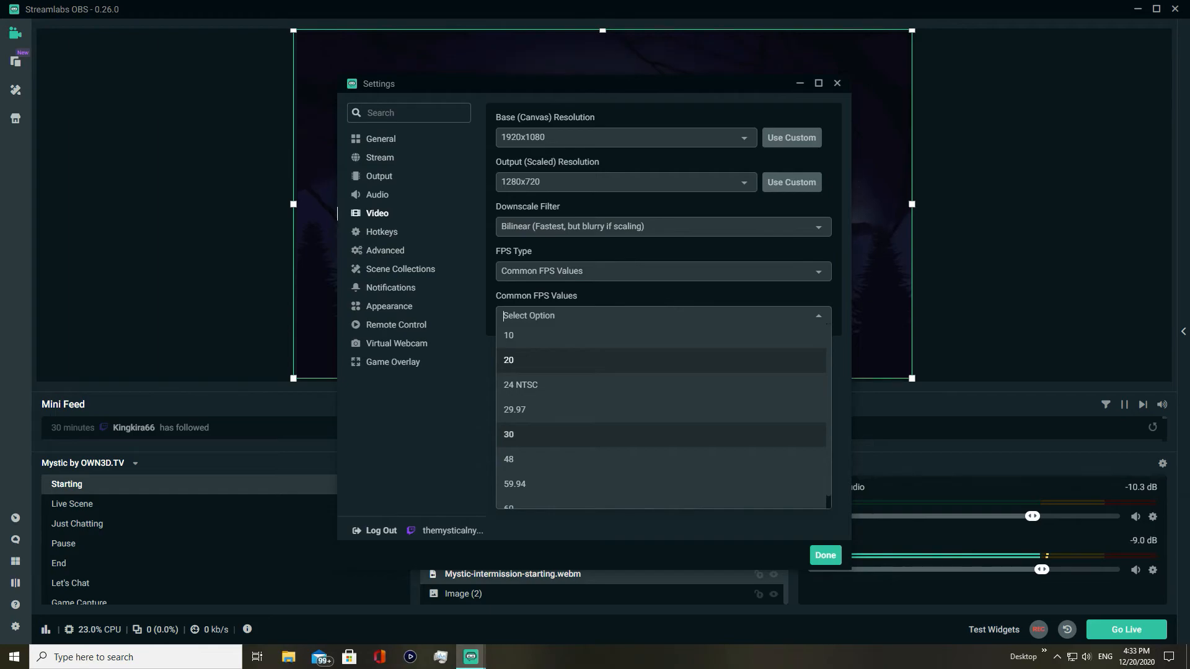
click(661, 360)
click(663, 315)
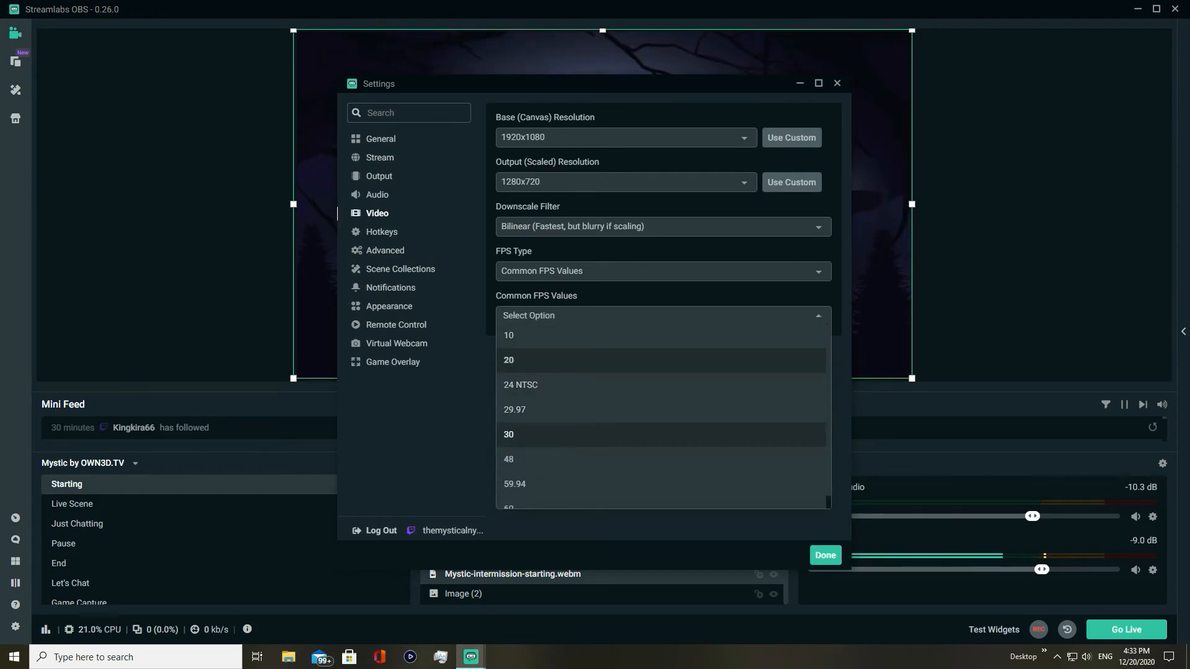
click(660, 434)
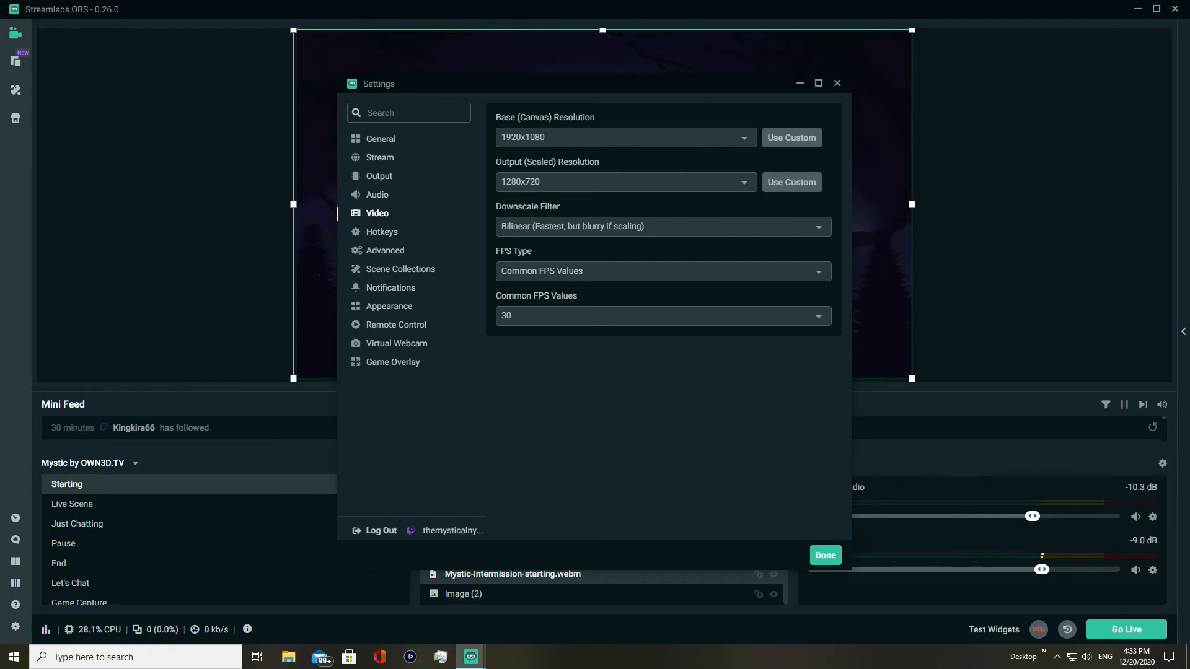
Review the Hotkeys settings, covering the general streaming and recording actions and the list of scenes
click(382, 232)
mouse_move(849, 144)
mouse_down()
mouse_move(848, 491)
mouse_move(849, 143)
mouse_up()
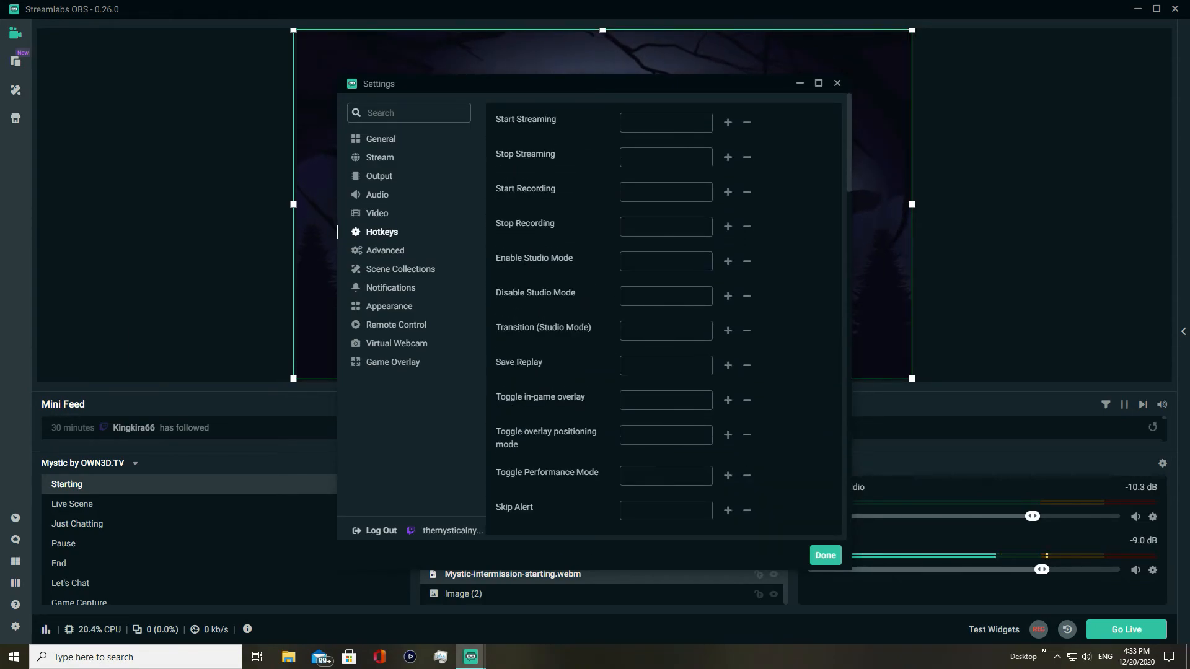
scroll(663, 319, down, 6)
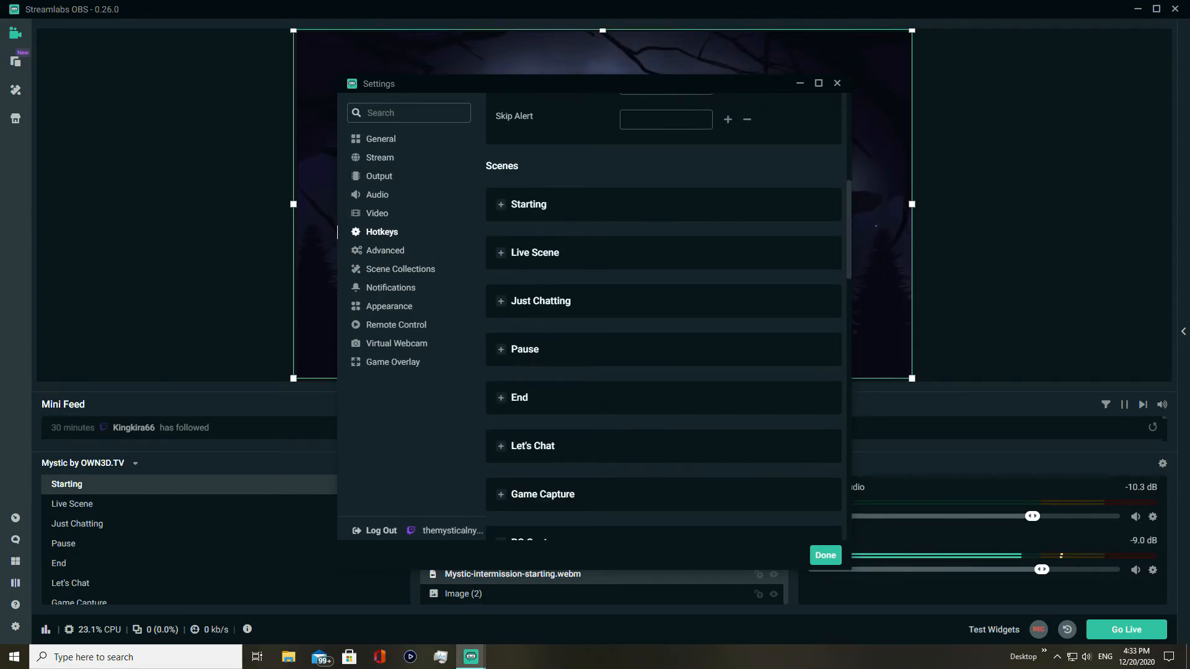
scroll(663, 319, up, 6)
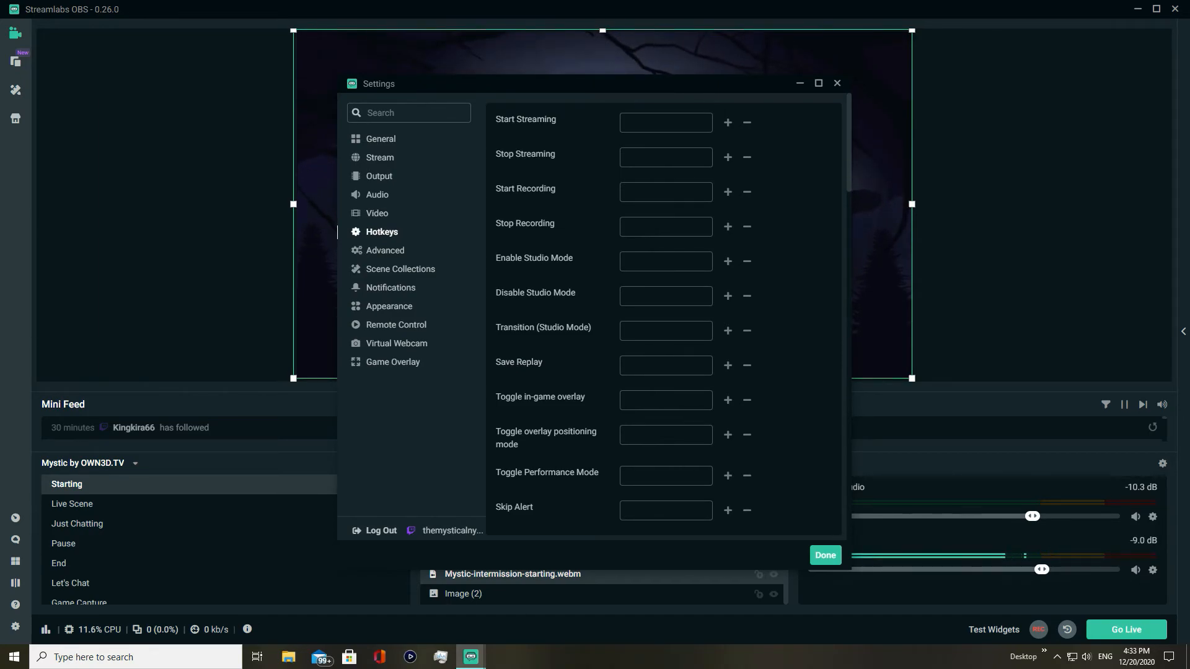
scroll(663, 319, down, 6)
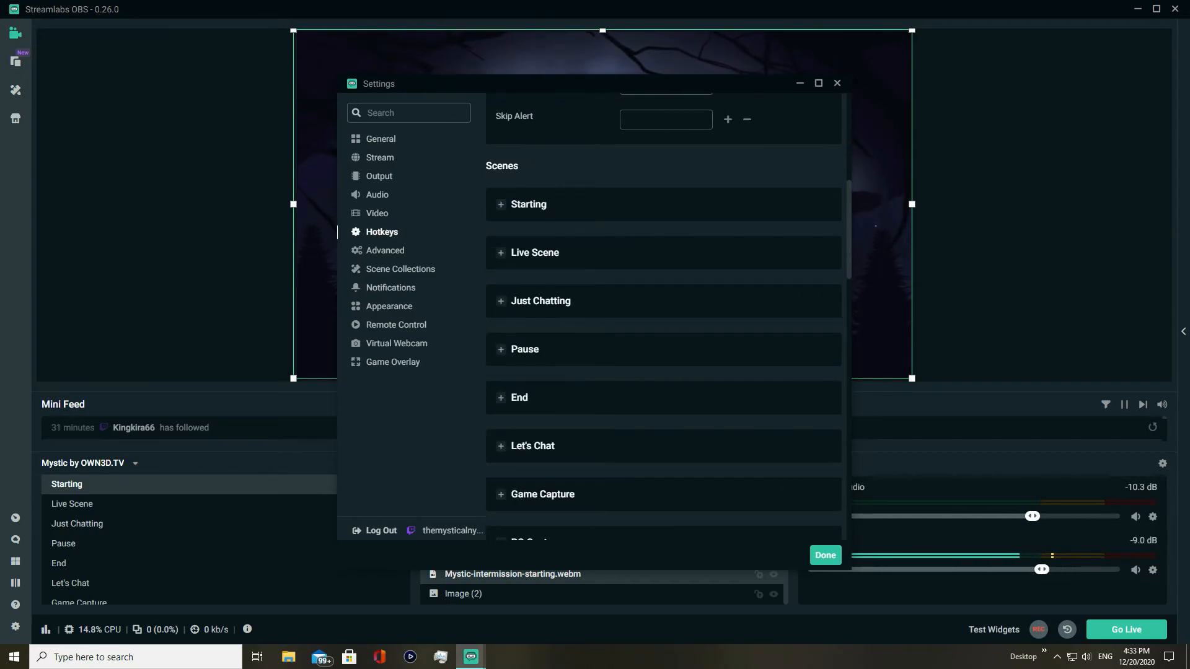
scroll(663, 319, down, 12)
scroll(663, 319, up, 18)
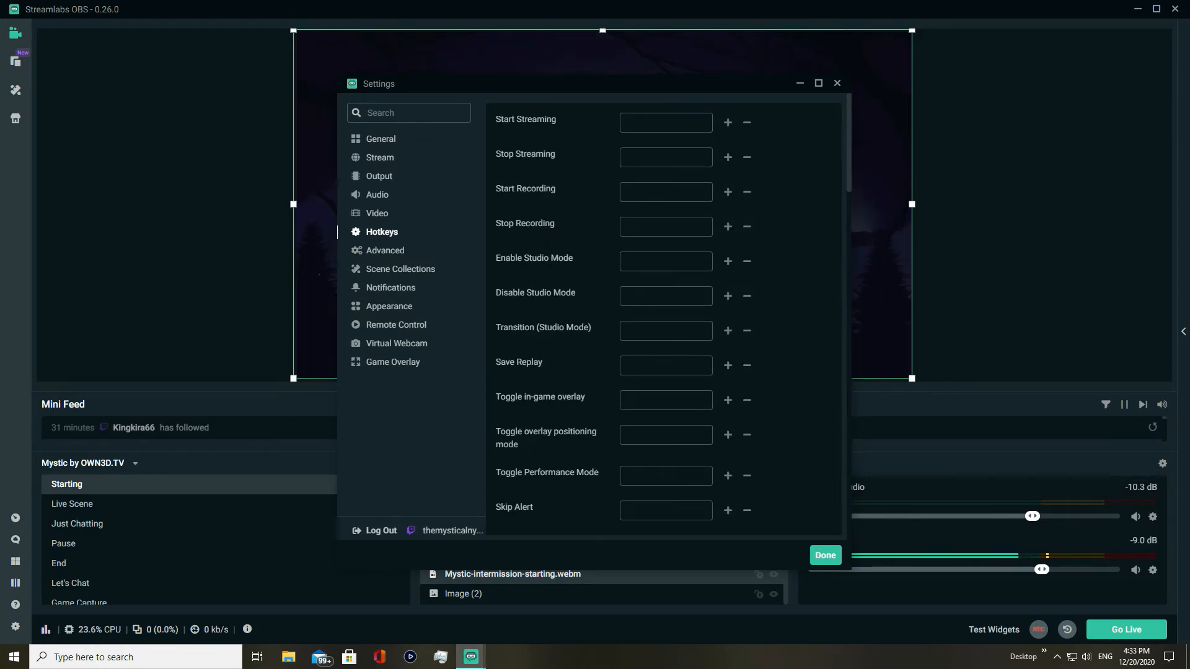
scroll(663, 319, down, 5)
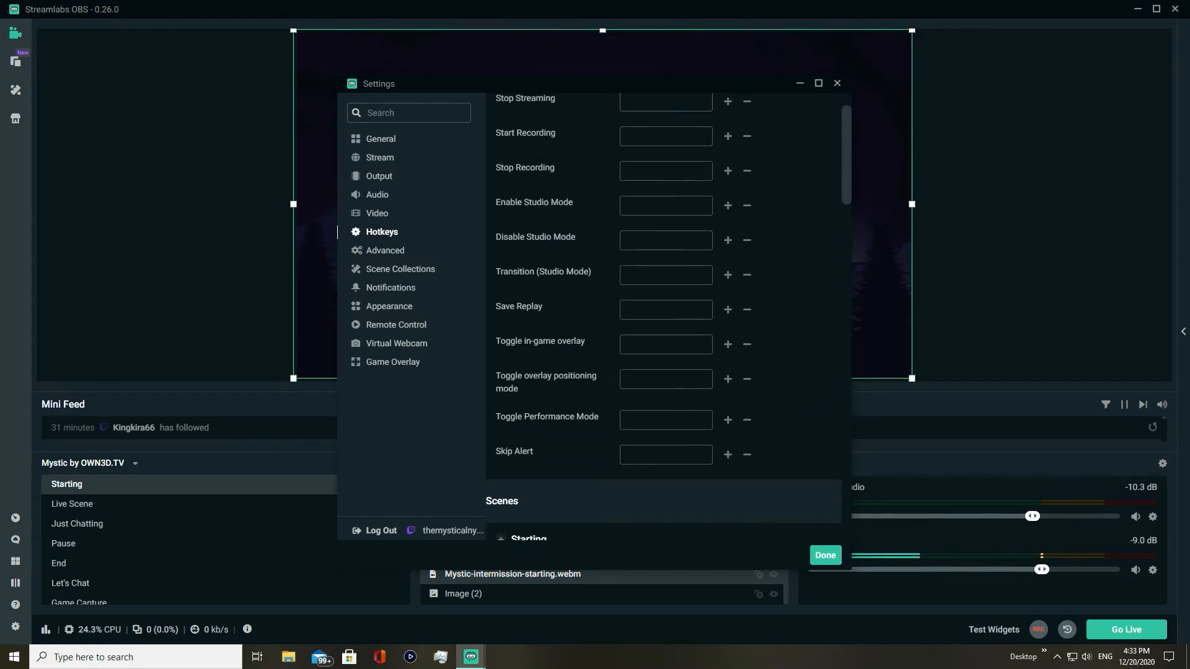
scroll(663, 319, up, 4)
scroll(663, 319, down, 8)
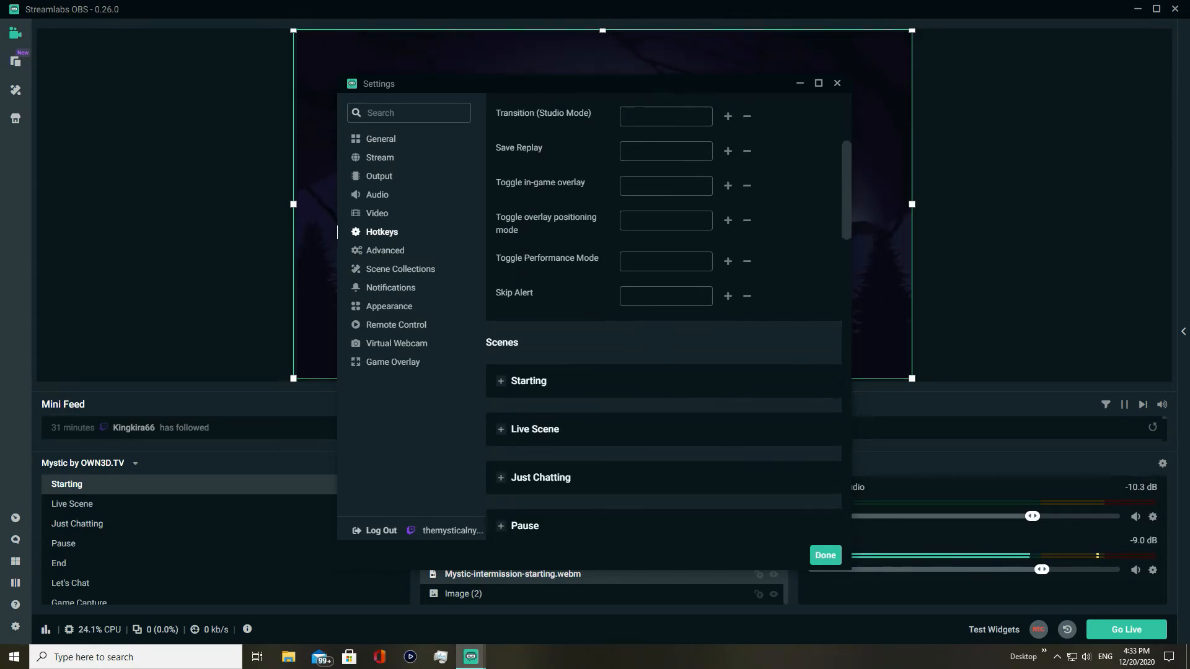
scroll(663, 319, up, 4)
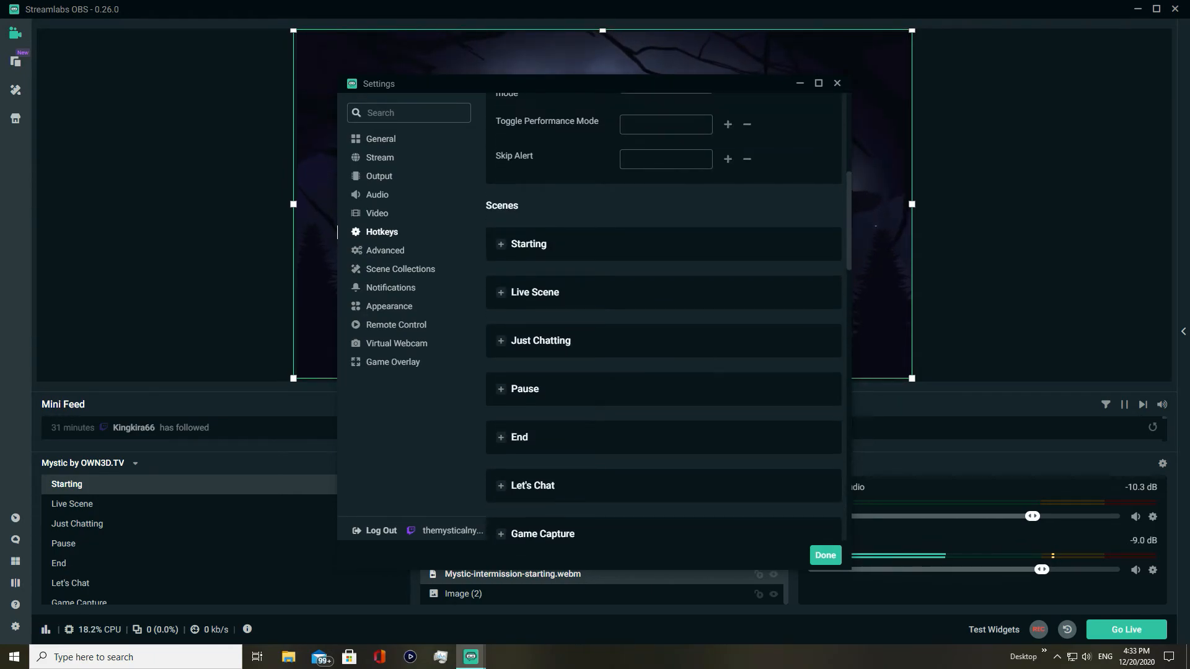
scroll(663, 319, up, 4)
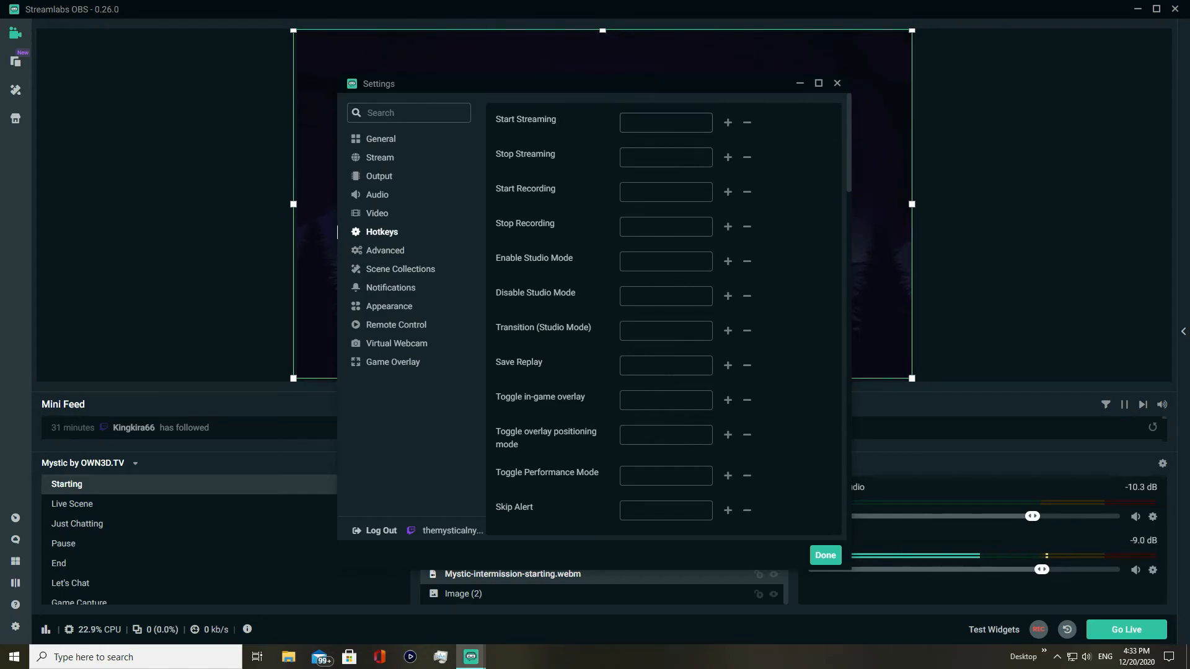
Point out the hotkey fields for Start Recording, Stop Recording and Toggle in-game overlay without assigning any keys
click(666, 192)
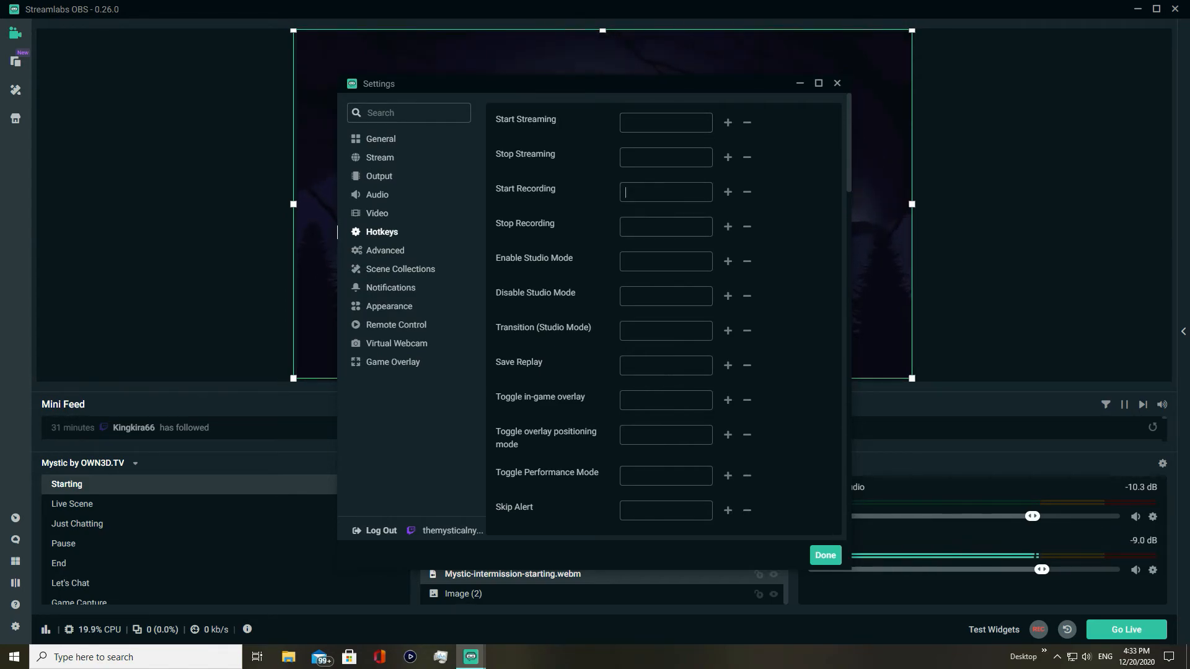
click(666, 227)
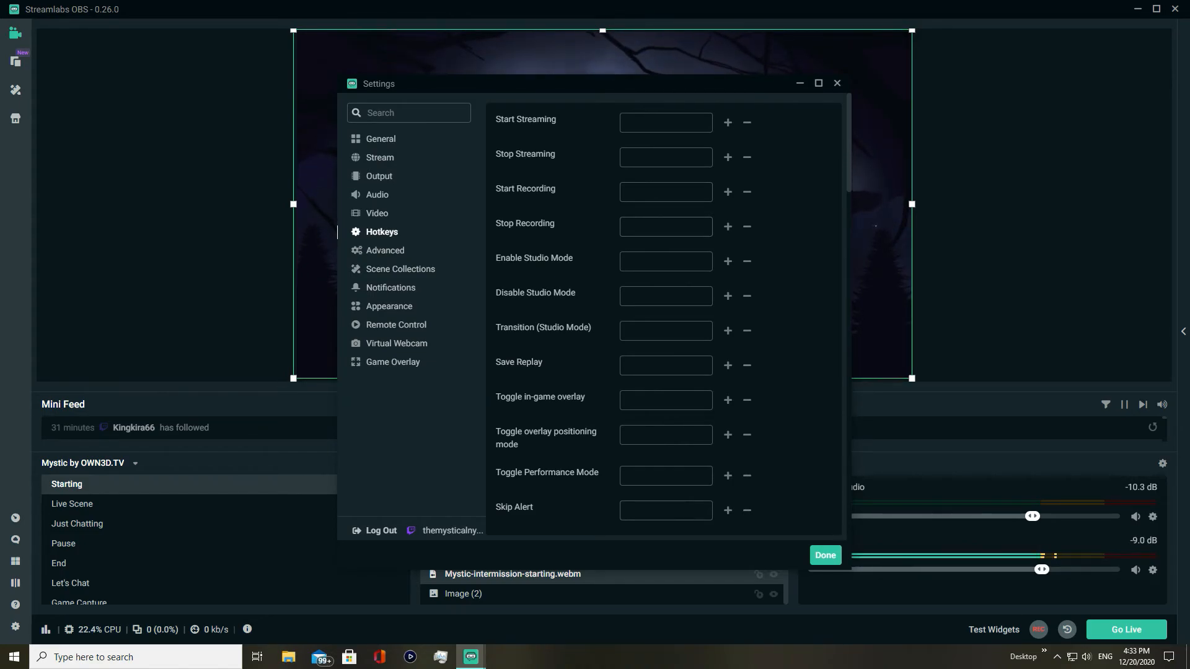
click(666, 401)
Expand the hotkeys of the Starting scene and review its source visibility and Switch to scene entries
scroll(663, 316, down, 6)
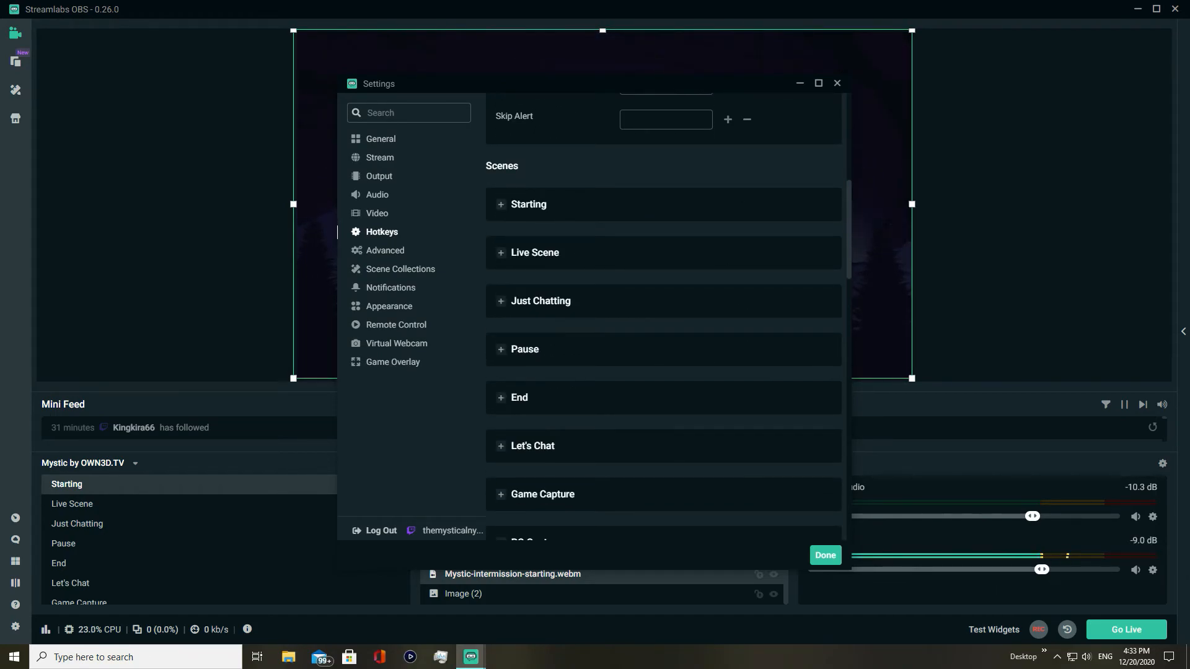
click(501, 205)
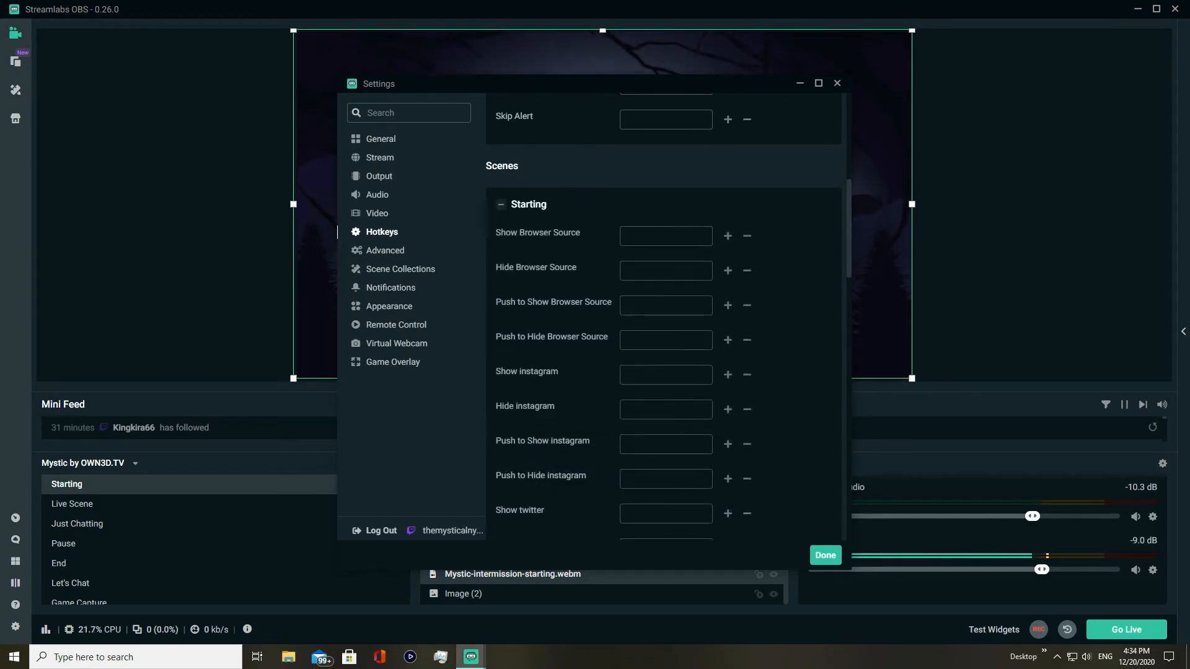
scroll(663, 316, down, 16)
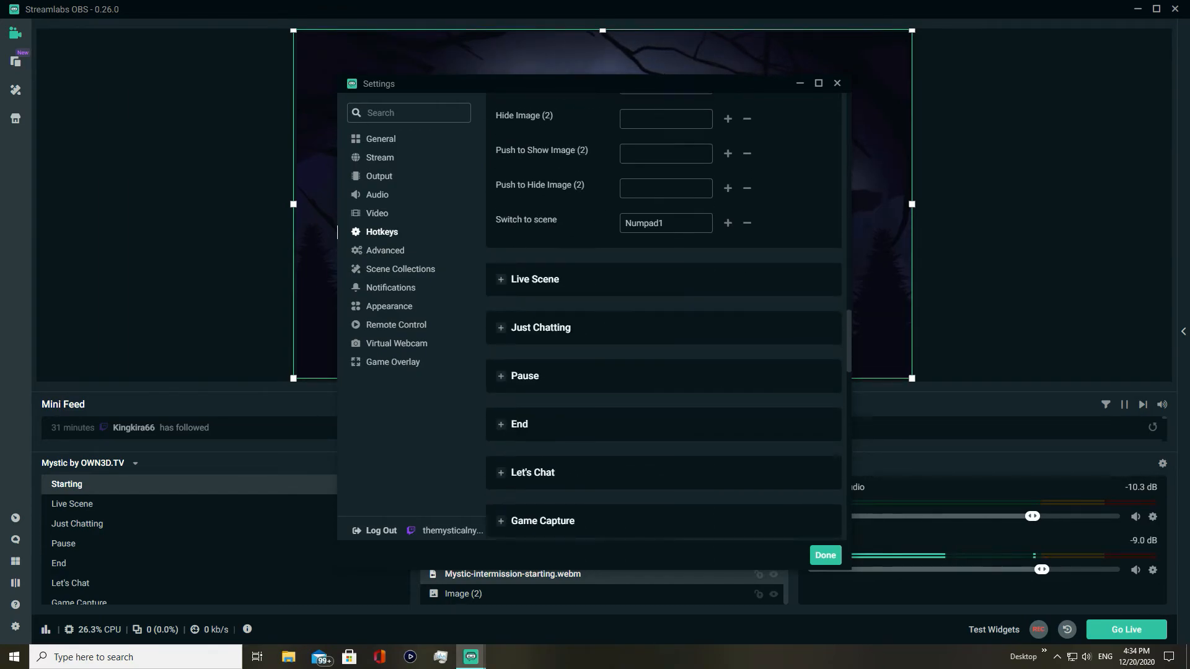
scroll(664, 316, up, 12)
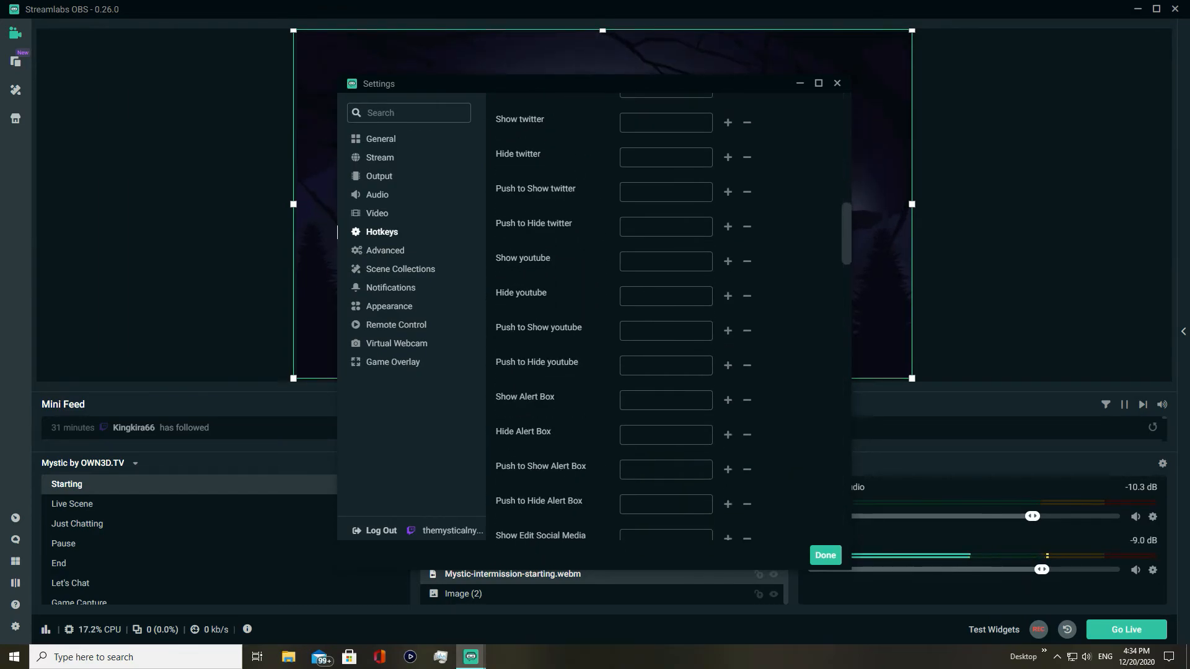
drag(777, 83, 459, 23)
click(1156, 8)
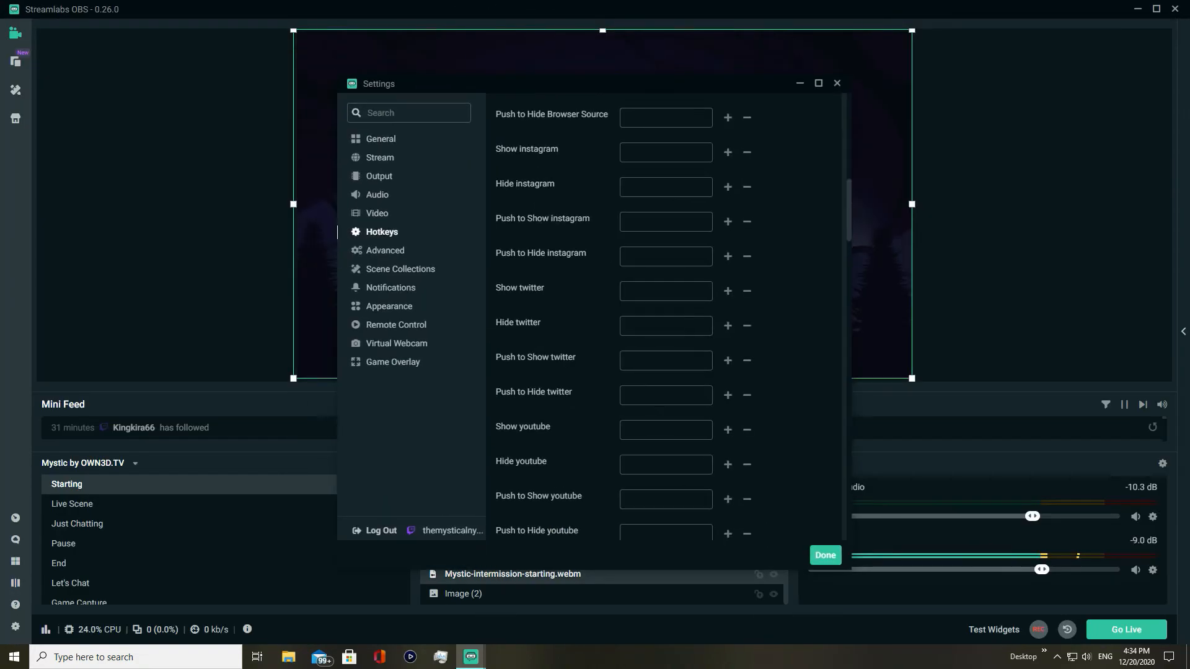
Check the Starting scene's source list in the main window and return to the Hotkeys settings
click(825, 555)
scroll(620, 576, up, 1)
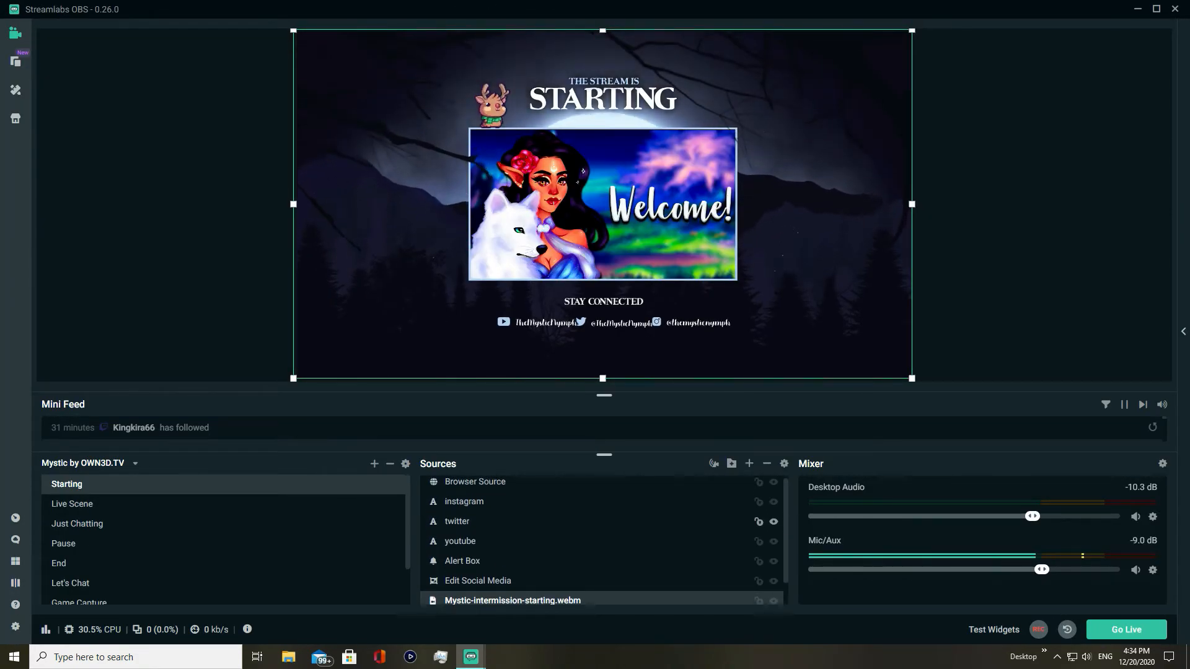
scroll(619, 519, down, 1)
mouse_move(471, 657)
click(537, 600)
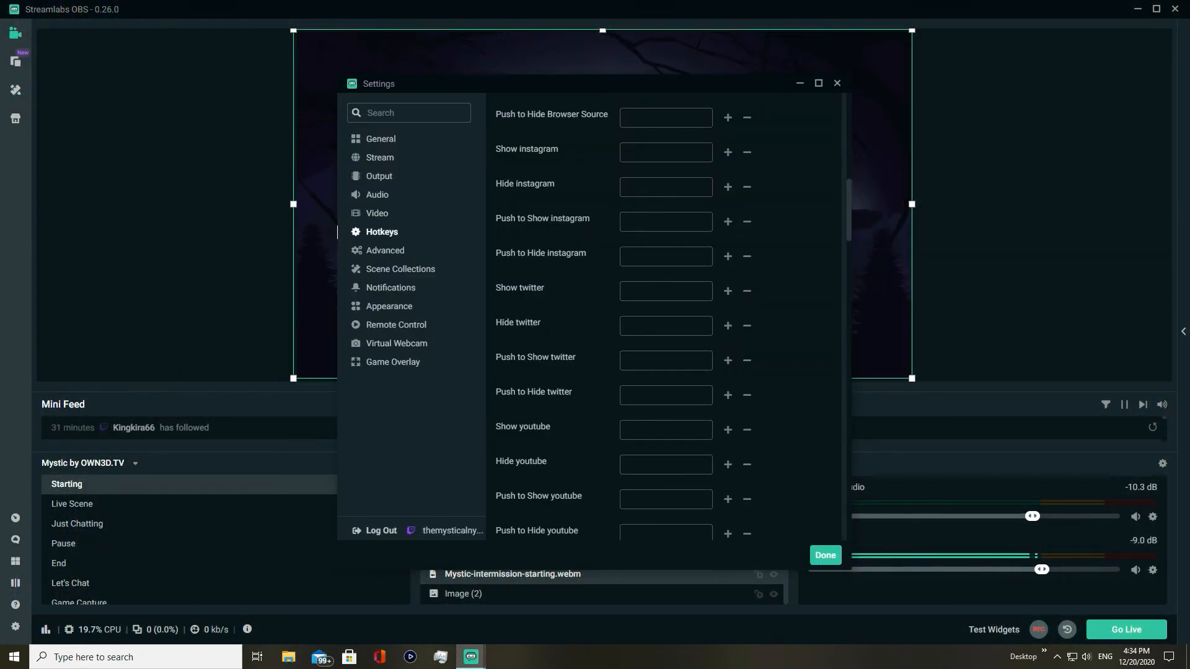
Go through the show and hide hotkeys for each source of the Starting scene, down to Switch to scene
scroll(663, 310, up, 4)
scroll(663, 310, down, 10)
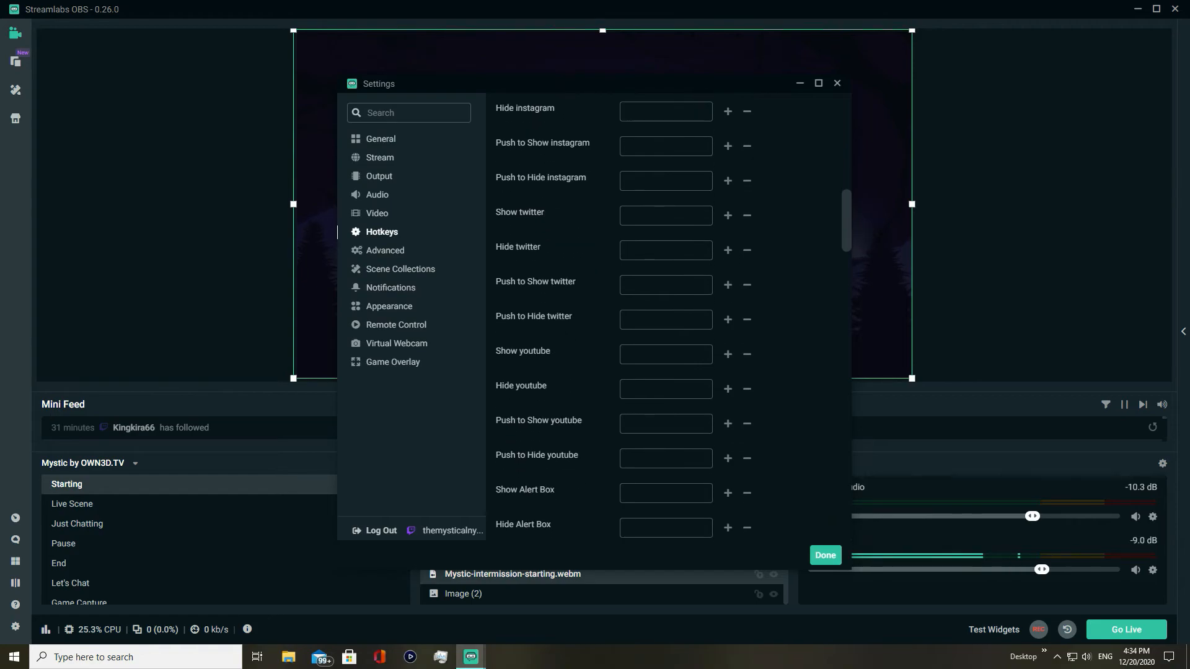
scroll(663, 309, down, 9)
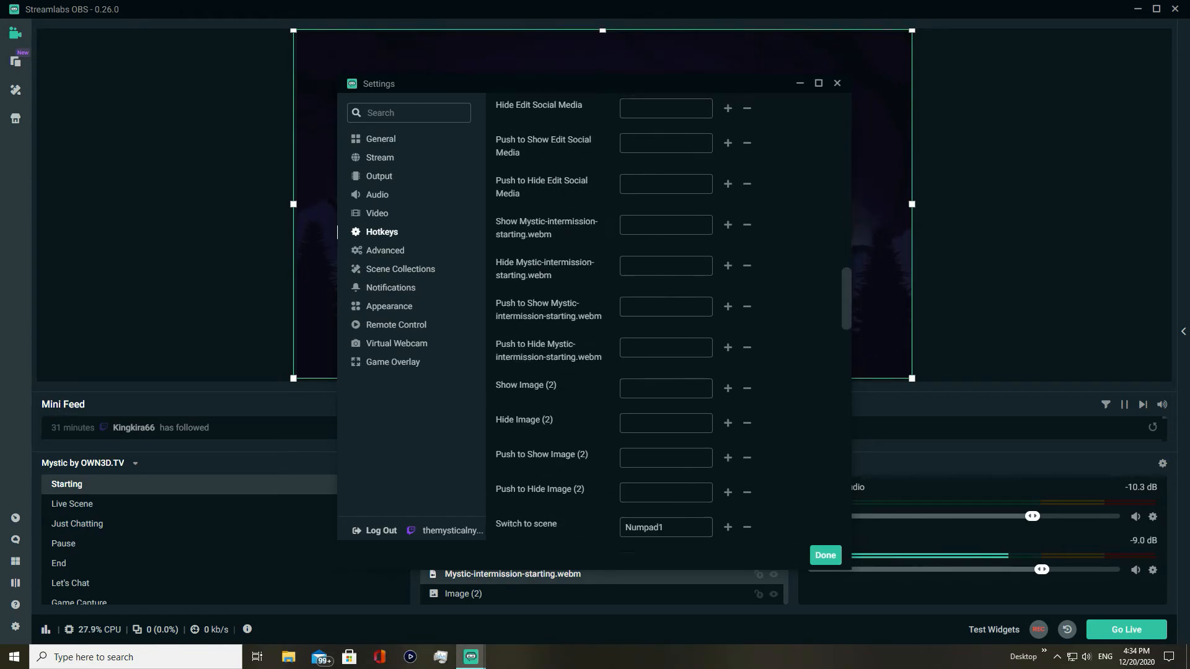
scroll(663, 310, up, 12)
drag(847, 229, 846, 171)
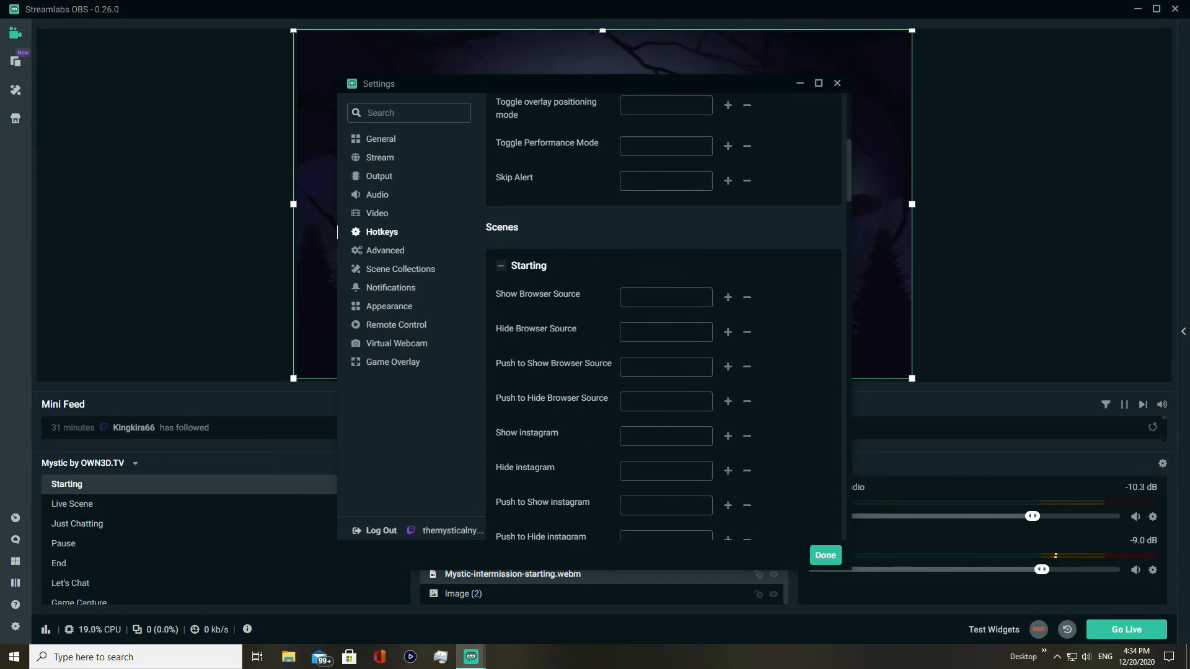
Collapse the Starting scene's hotkeys and look through the remaining scene and source entries in the Hotkeys settings
click(501, 266)
scroll(663, 310, down, 6)
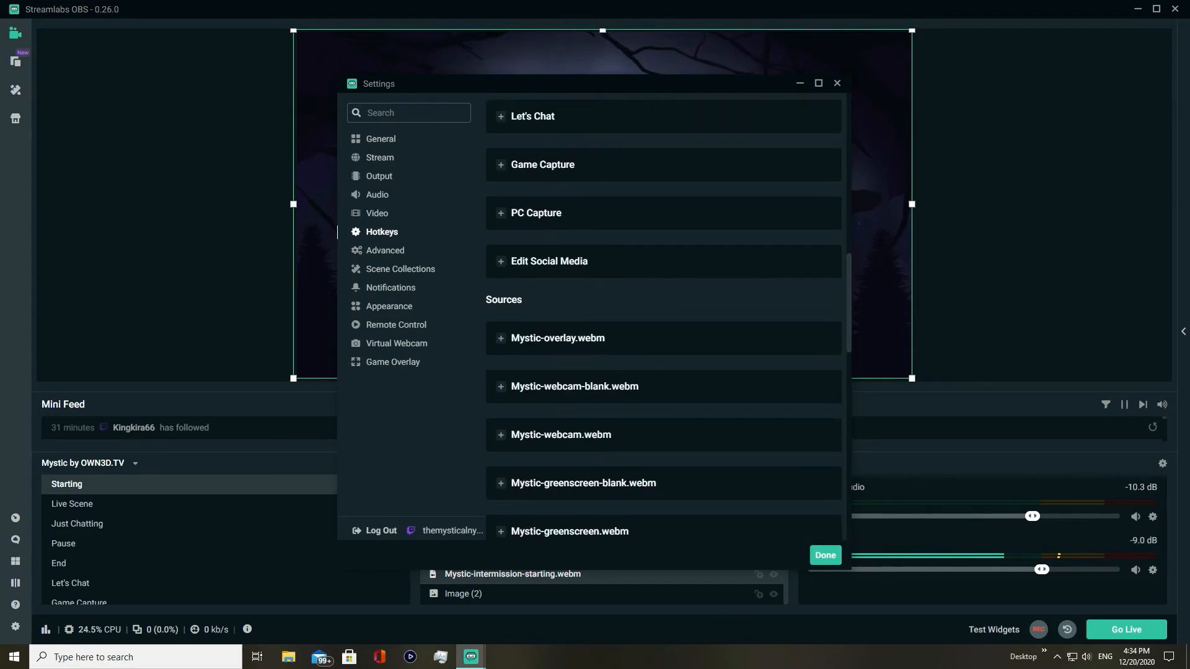
scroll(663, 310, up, 6)
scroll(663, 310, down, 6)
scroll(663, 310, down, 12)
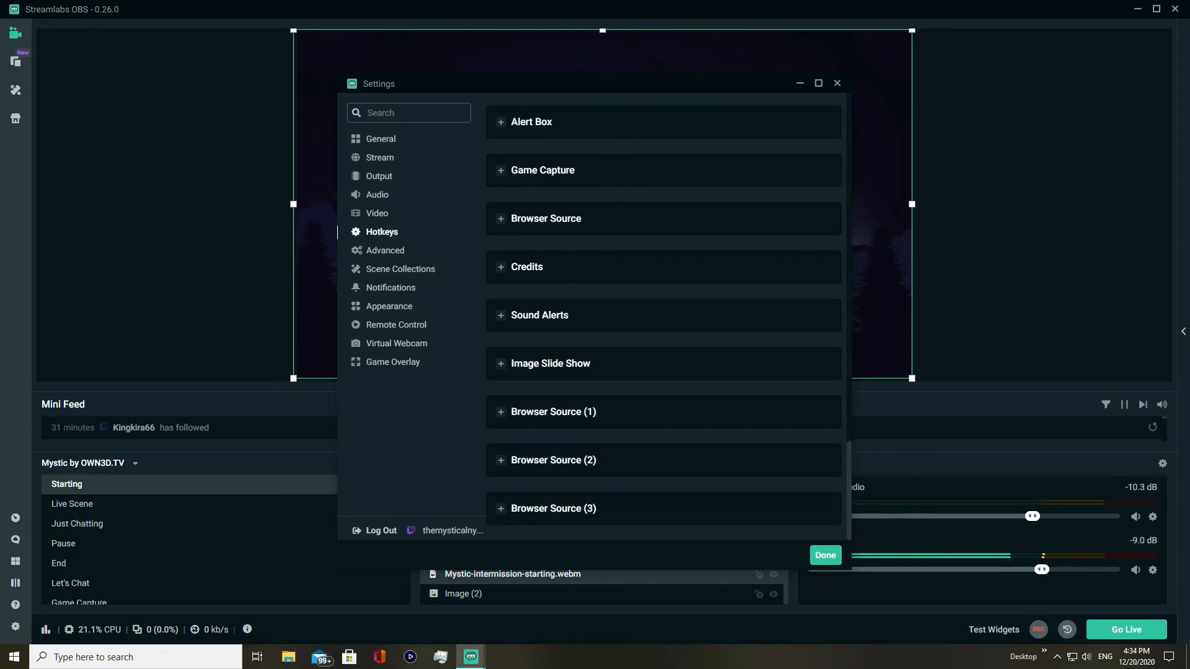
scroll(663, 310, up, 10)
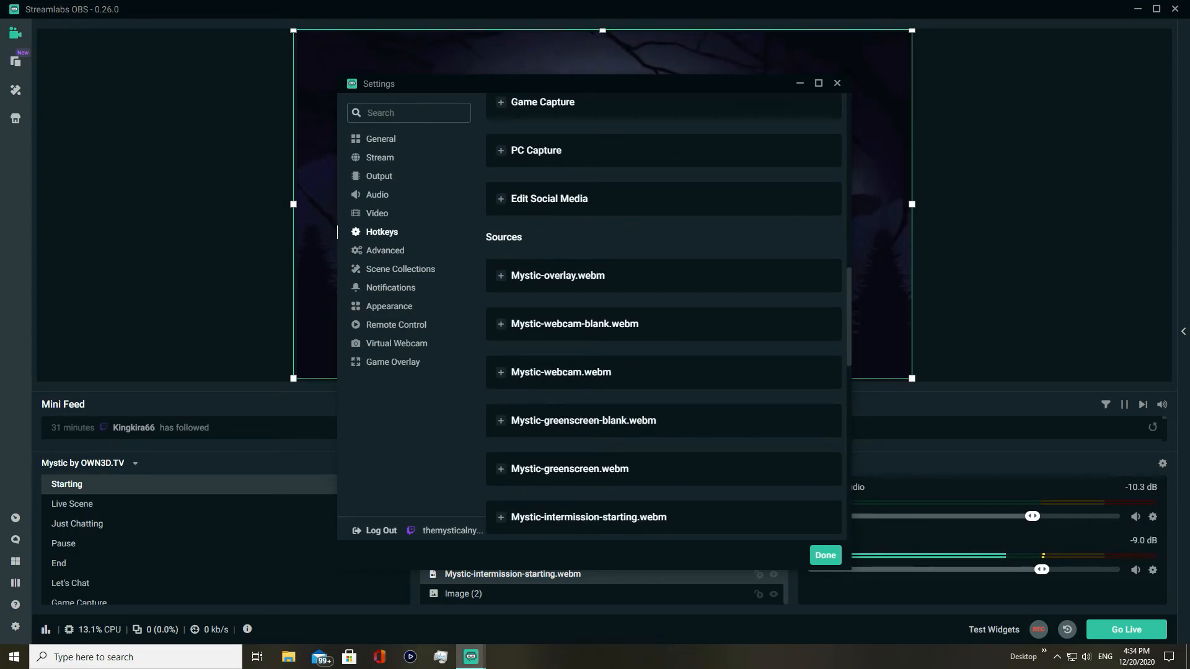
scroll(663, 310, down, 2)
scroll(663, 310, up, 6)
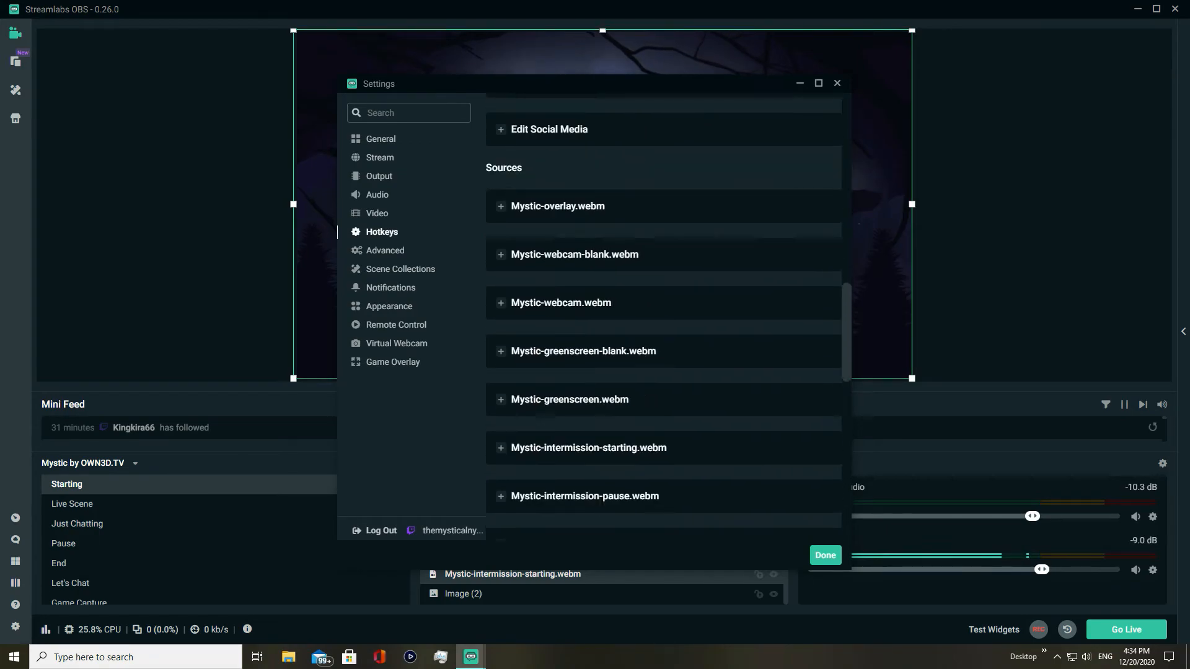
scroll(663, 310, up, 10)
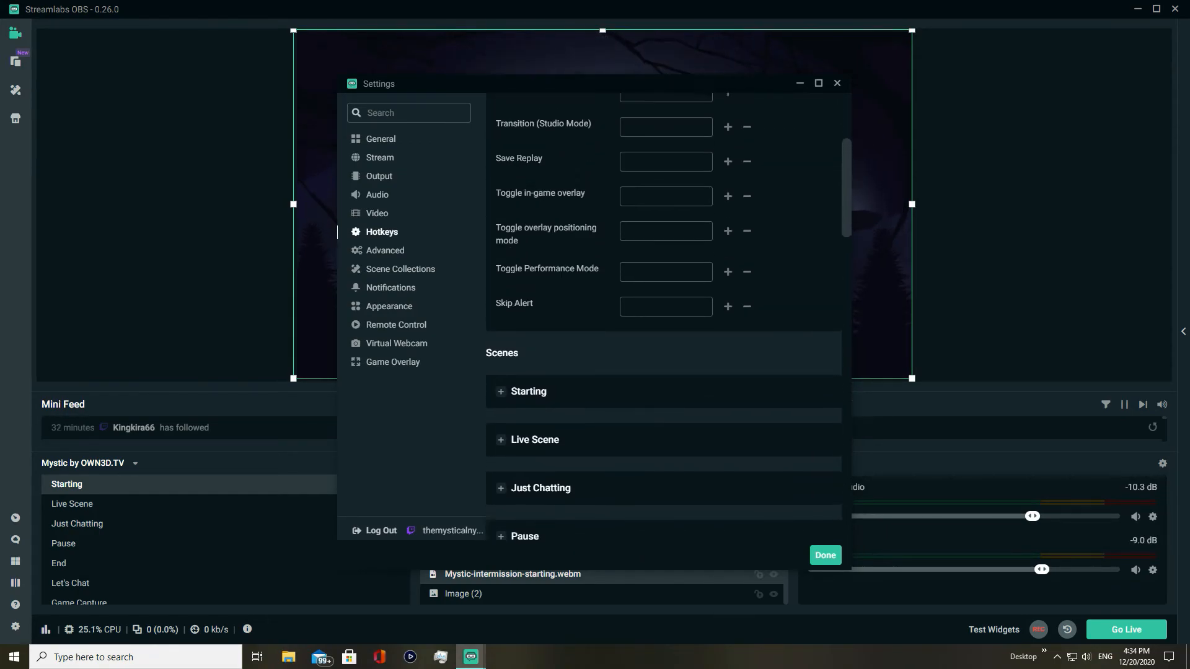
scroll(663, 309, down, 10)
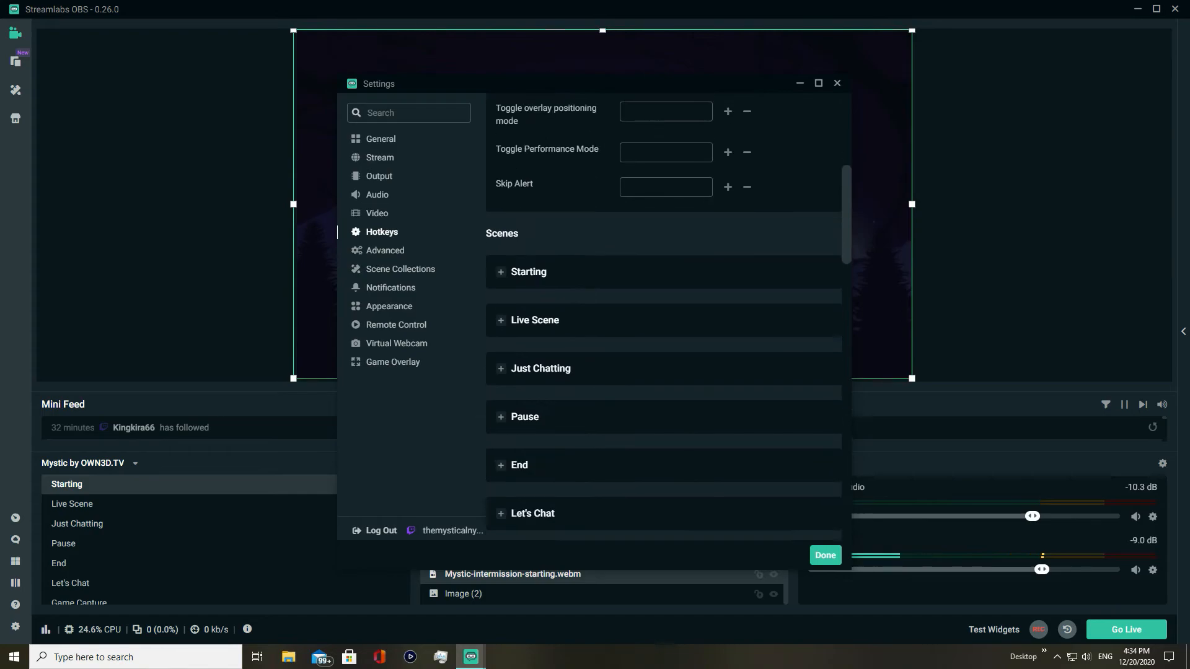
scroll(663, 310, down, 10)
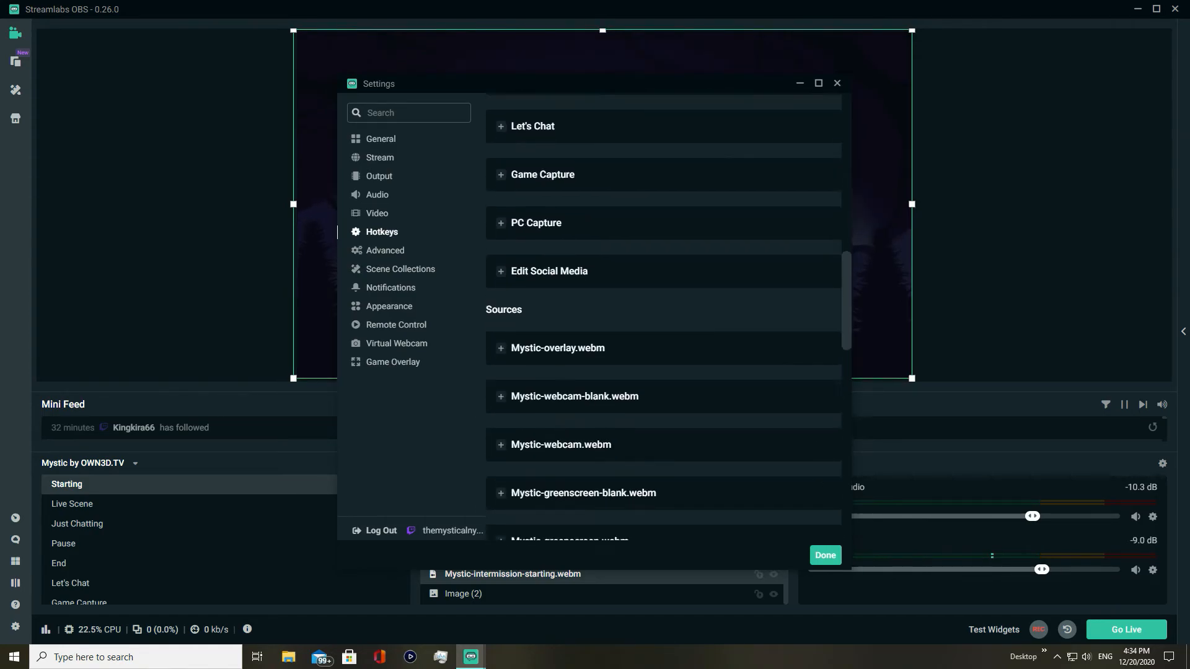
scroll(664, 310, down, 3)
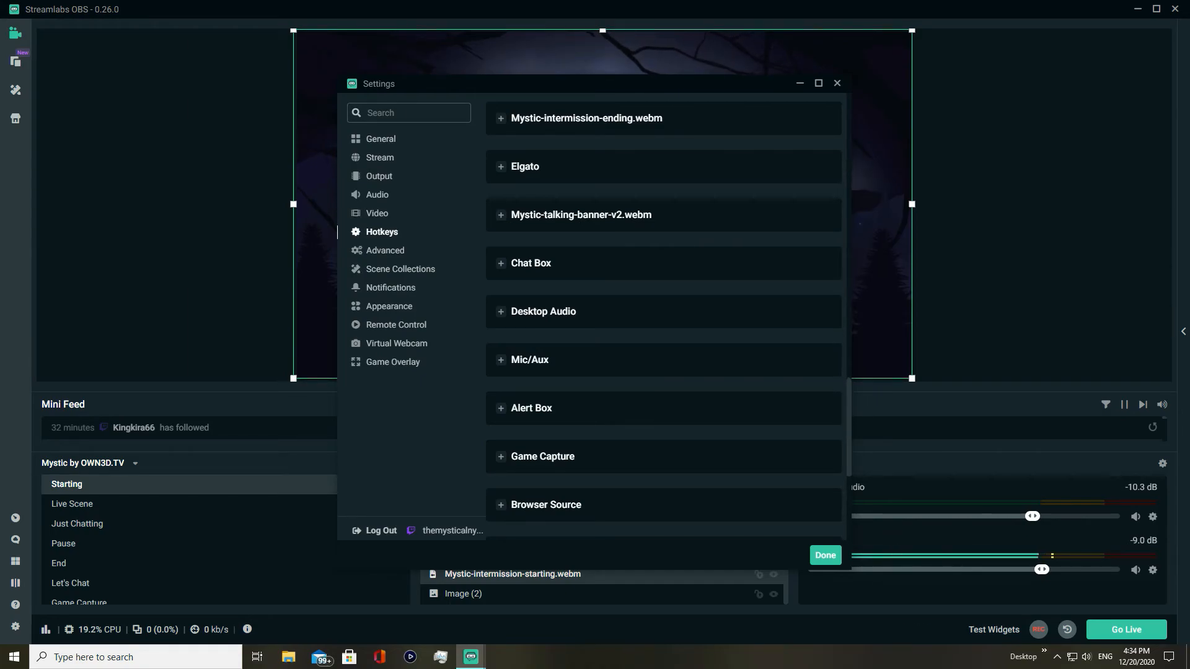
Expand the hotkeys of the Desktop Audio and Mic/Aux sources
click(501, 312)
scroll(663, 316, down, 2)
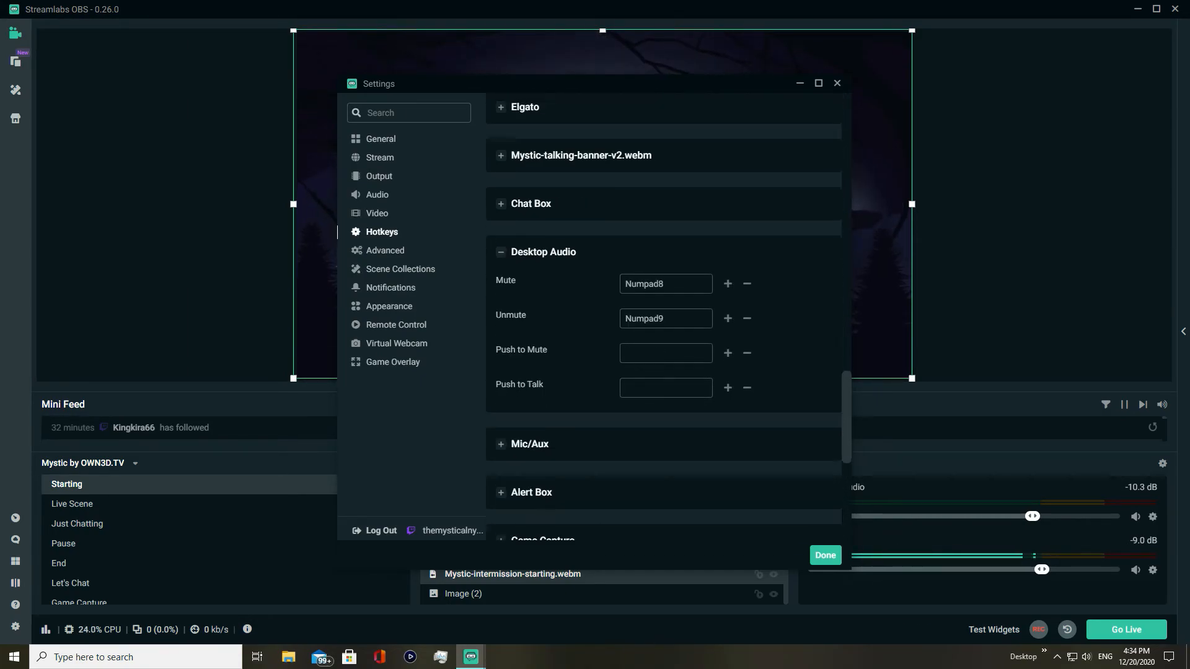
click(501, 378)
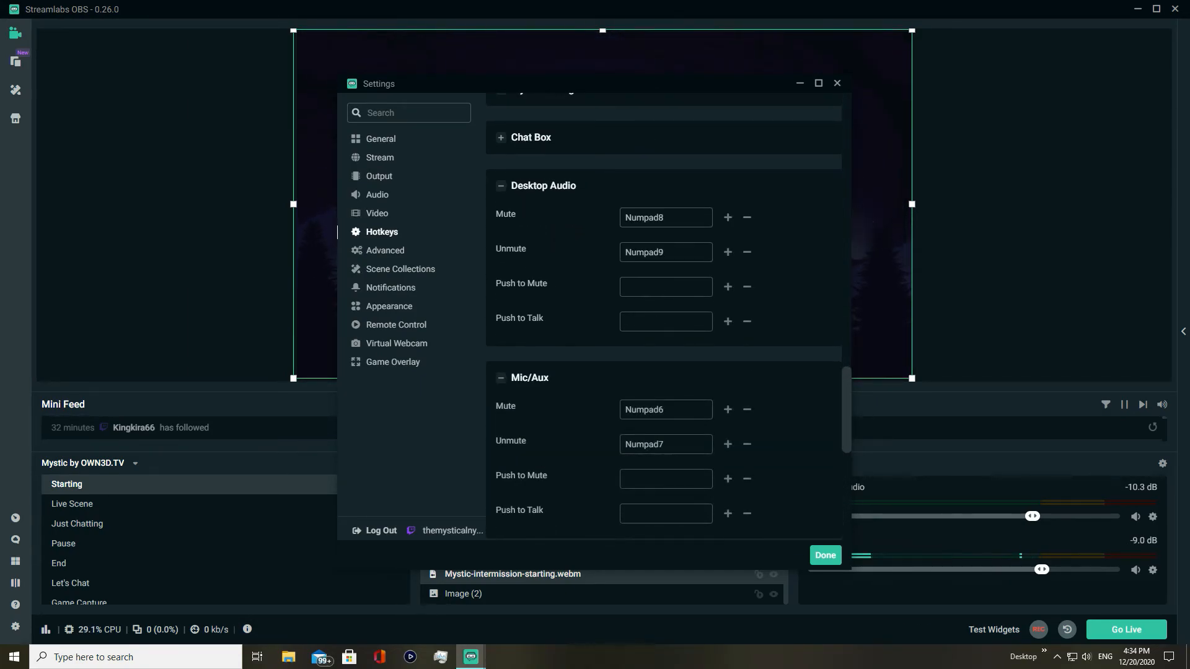
scroll(663, 316, down, 1)
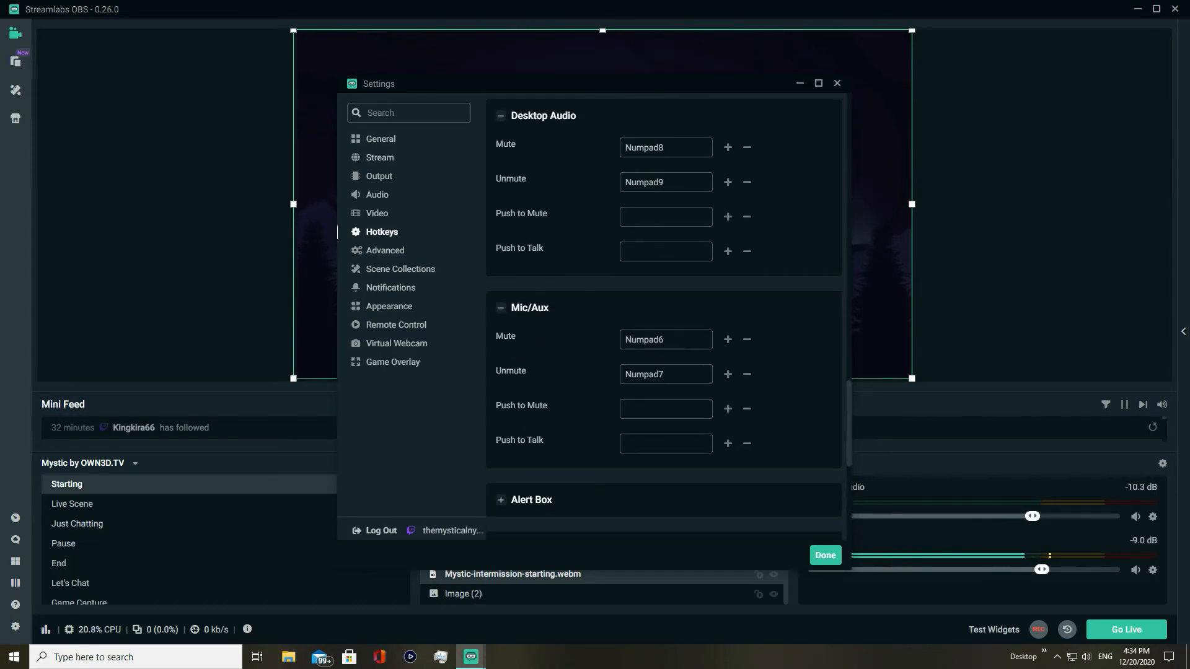
Point out the Mute and Unmute hotkey fields of Mic/Aux and Desktop Audio without reassigning any keys
click(665, 340)
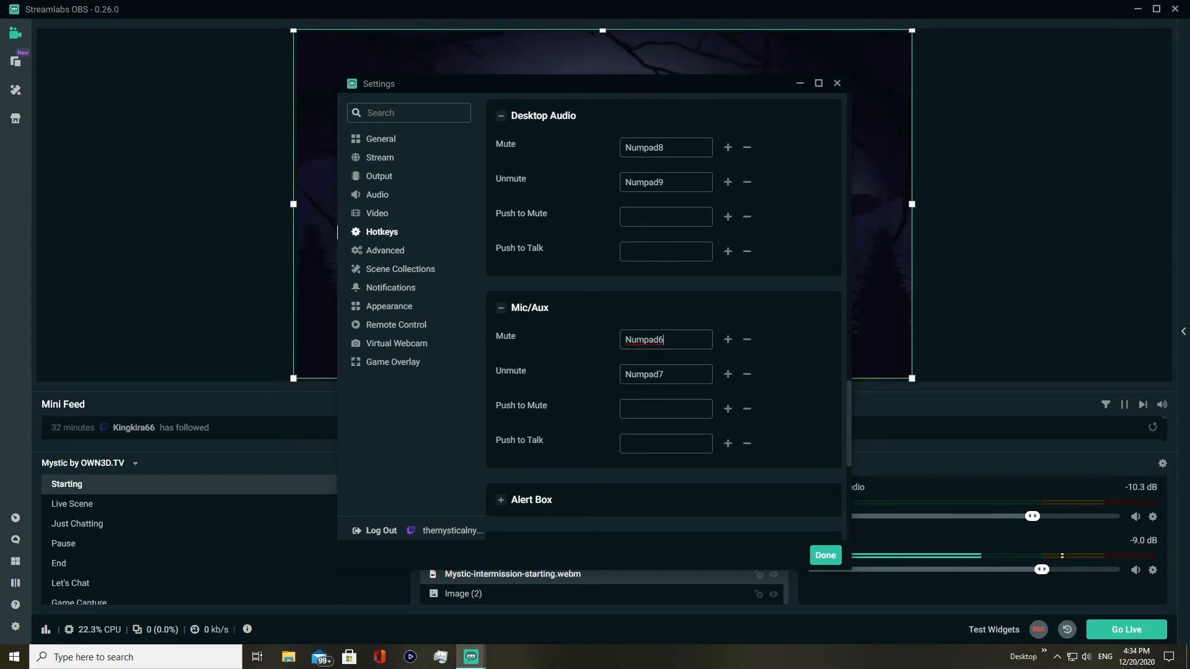
click(666, 375)
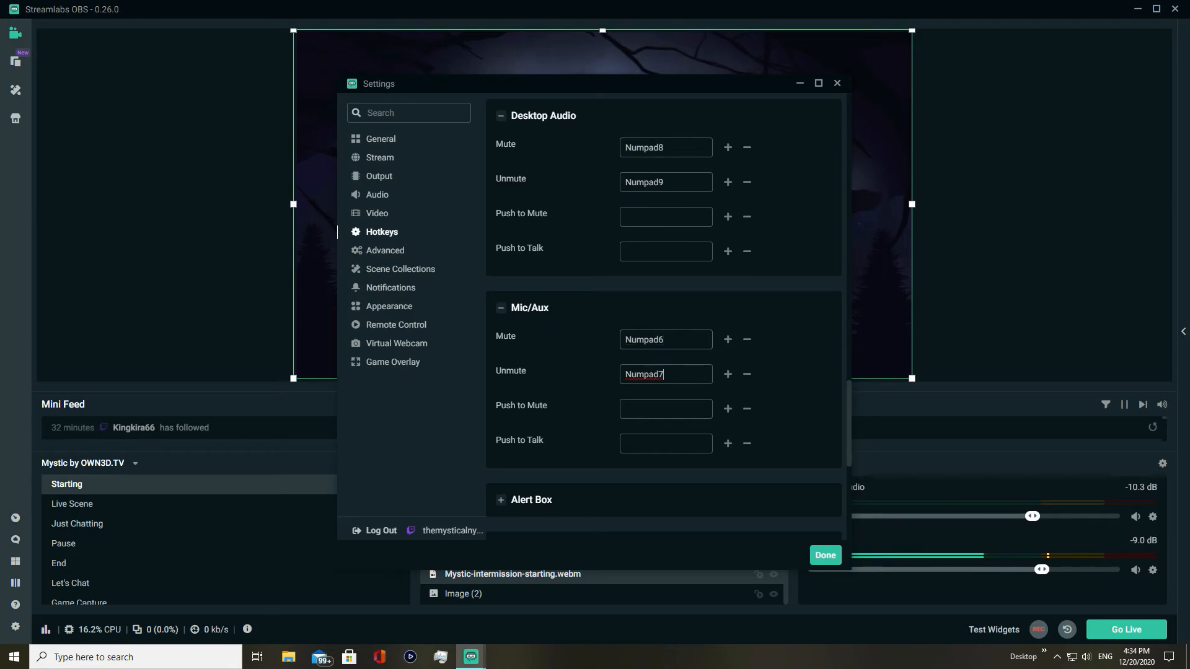
click(666, 148)
click(666, 183)
double_click(646, 182)
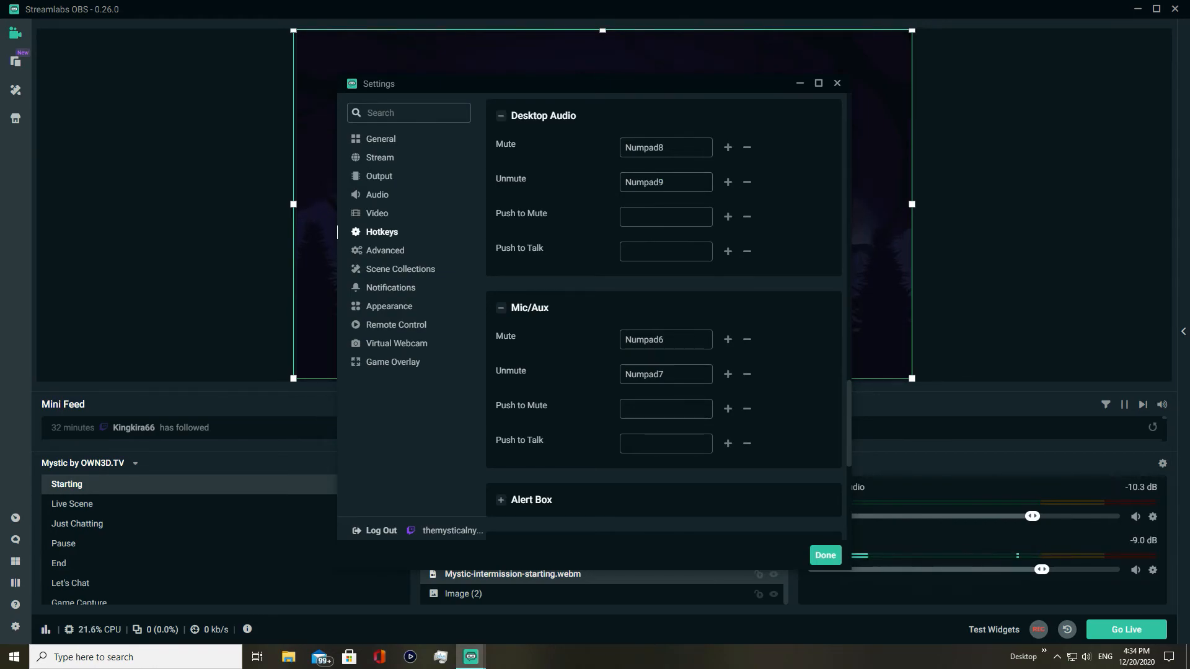
scroll(663, 316, down, 6)
scroll(663, 316, up, 6)
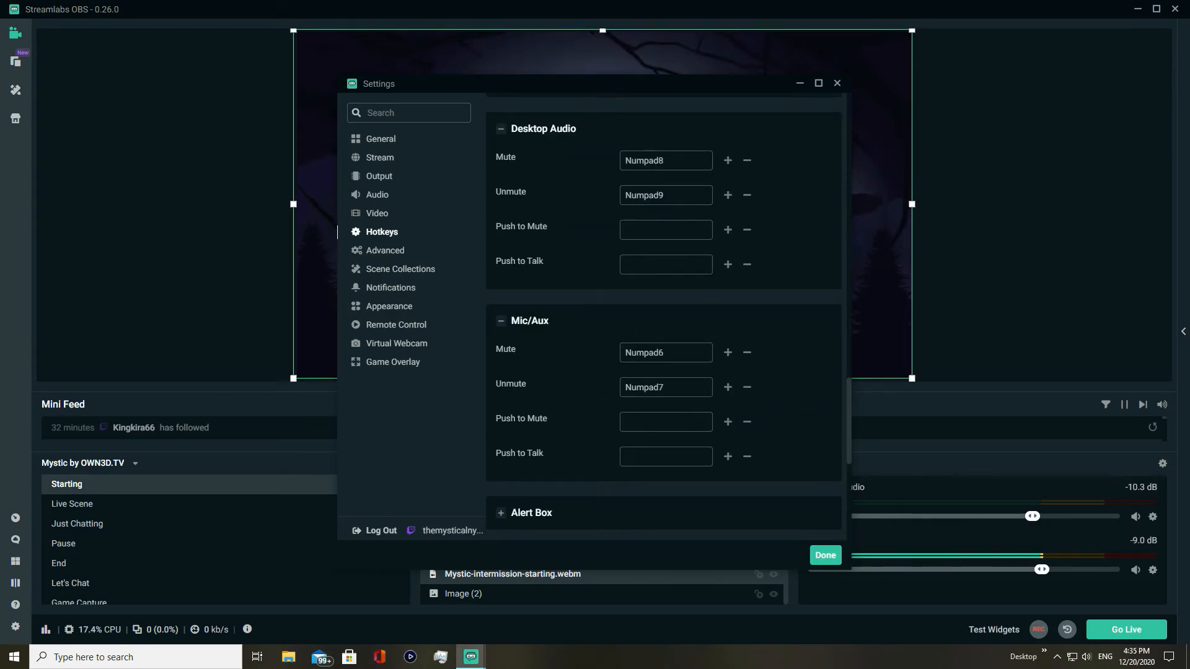
drag(637, 353, 625, 353)
click(666, 353)
click(793, 372)
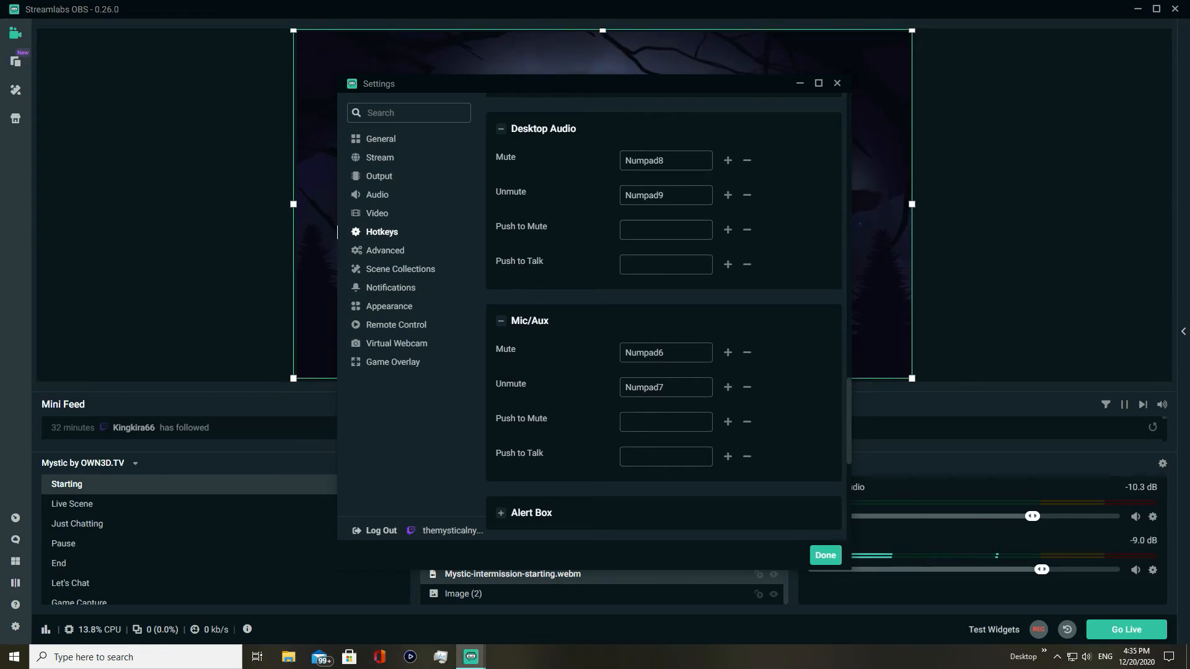
Move the Settings window aside to uncover the audio Mixer, and point out the Mic/Aux Unmute hotkey field
drag(583, 83, 523, 55)
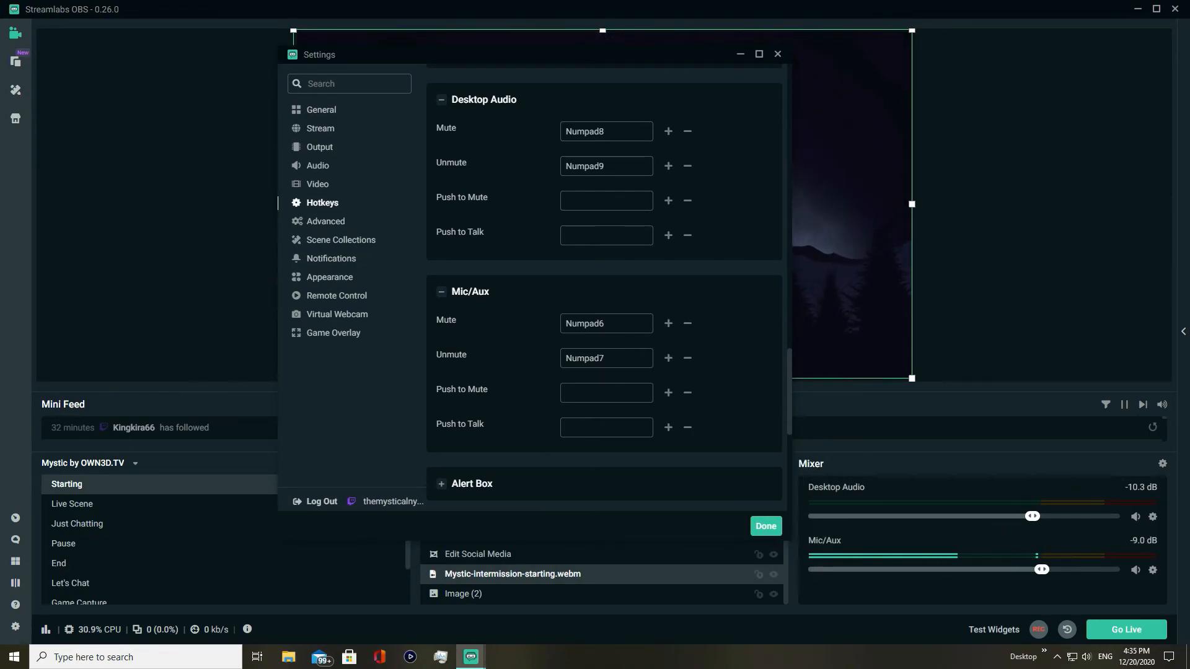
drag(614, 56, 589, 55)
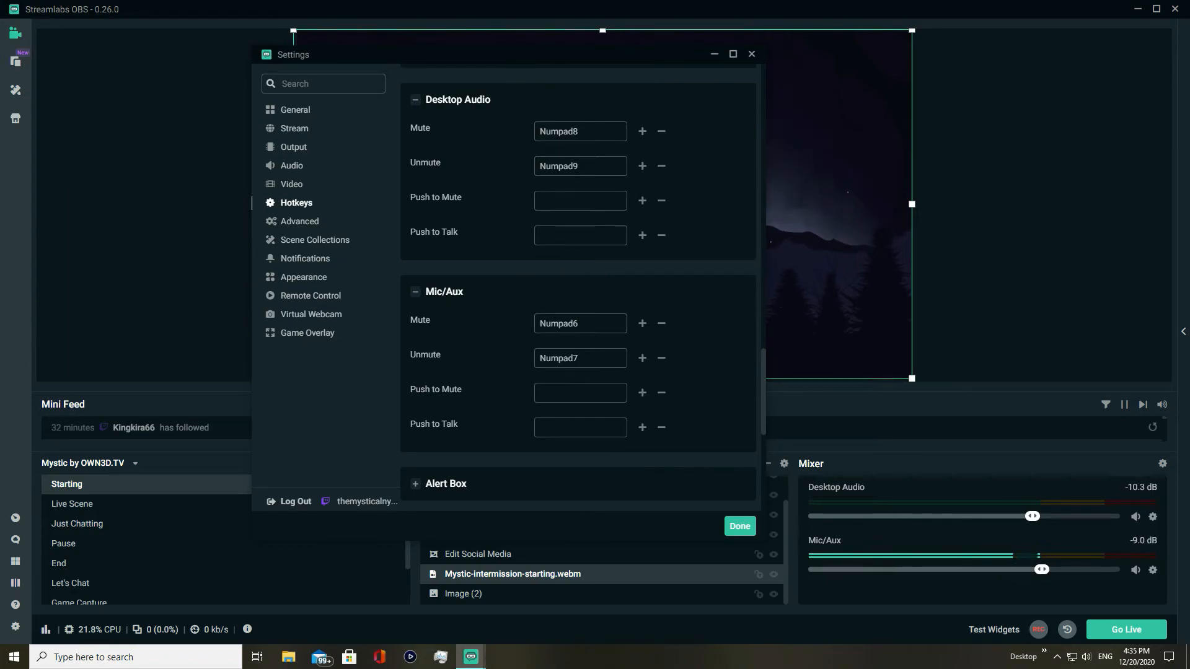
click(581, 359)
Expand the Game Capture source's hotkeys and point out the Capture Foreground Window field without assigning a key
scroll(579, 285, down, 6)
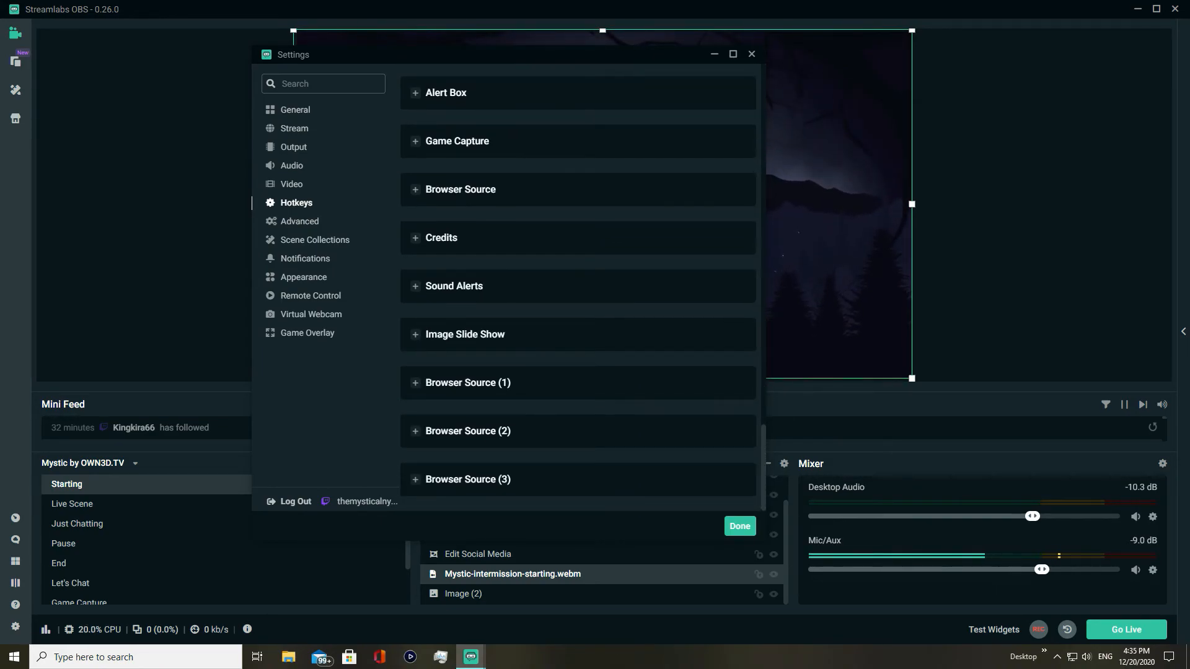
click(416, 142)
click(580, 173)
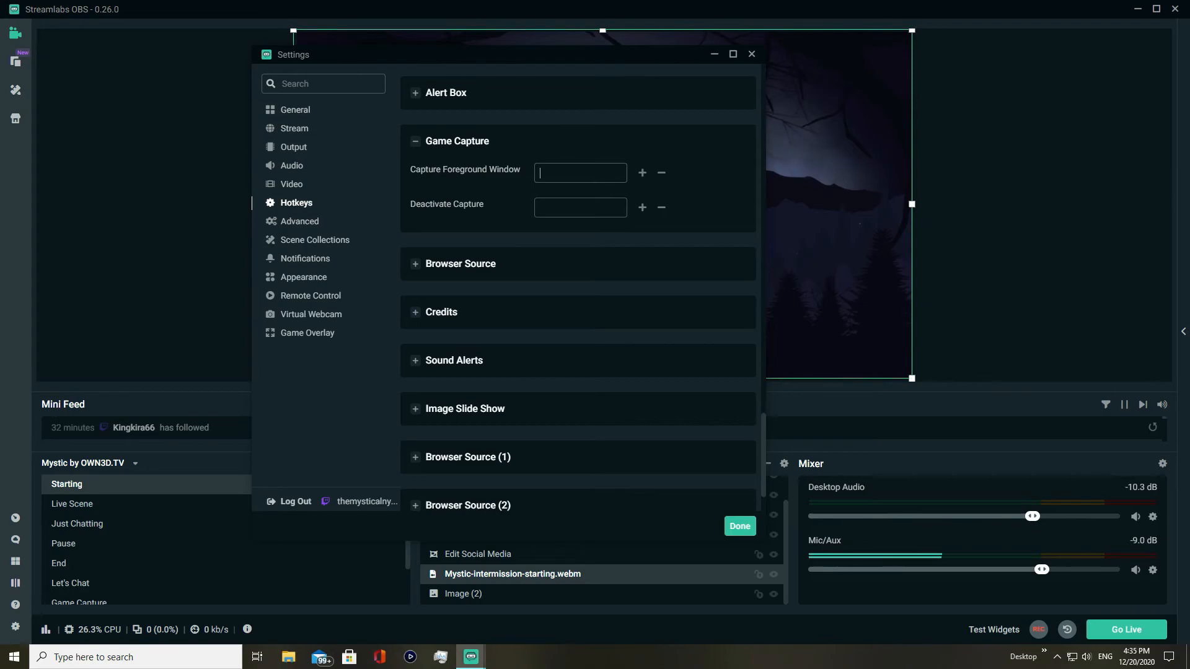
scroll(578, 285, down, 1)
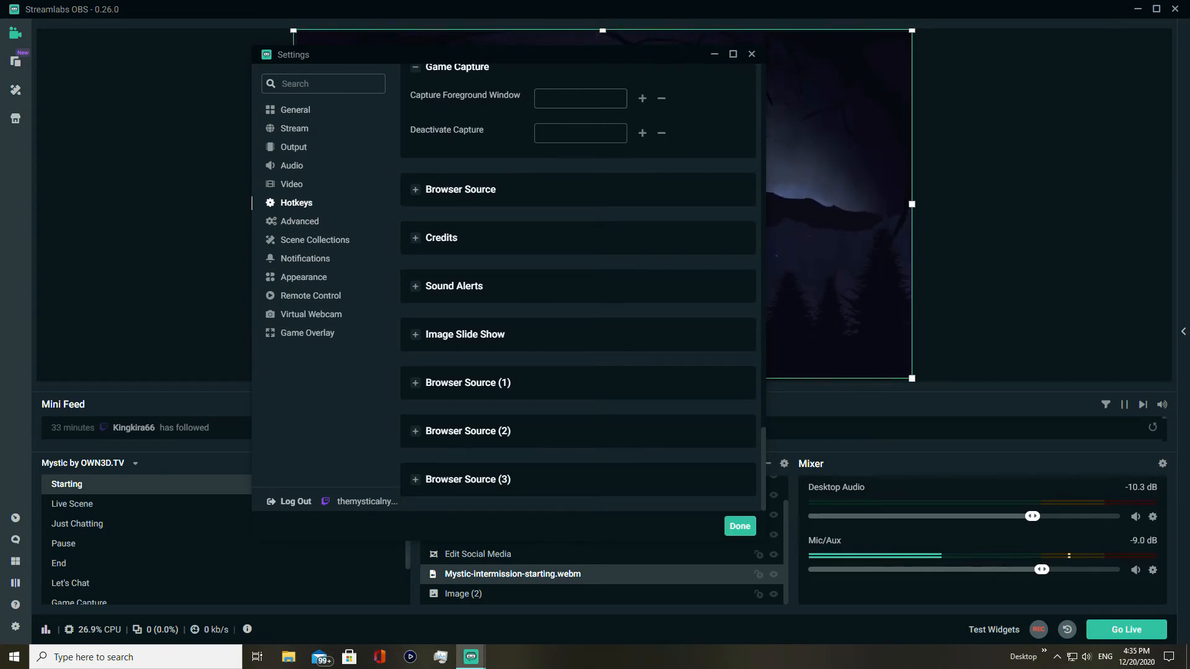
Expand and review the hotkeys of the Image Slide Show, Browser Source (1) and Browser Source (2) sources
click(465, 334)
scroll(578, 285, down, 3)
click(468, 380)
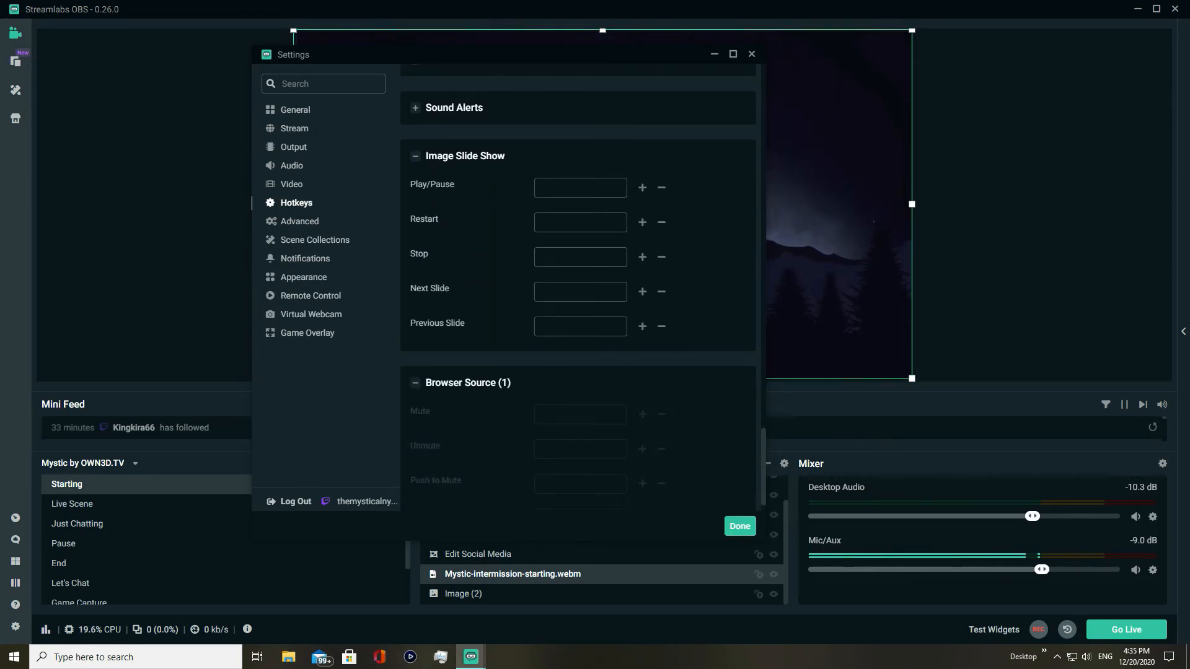
scroll(578, 285, down, 2)
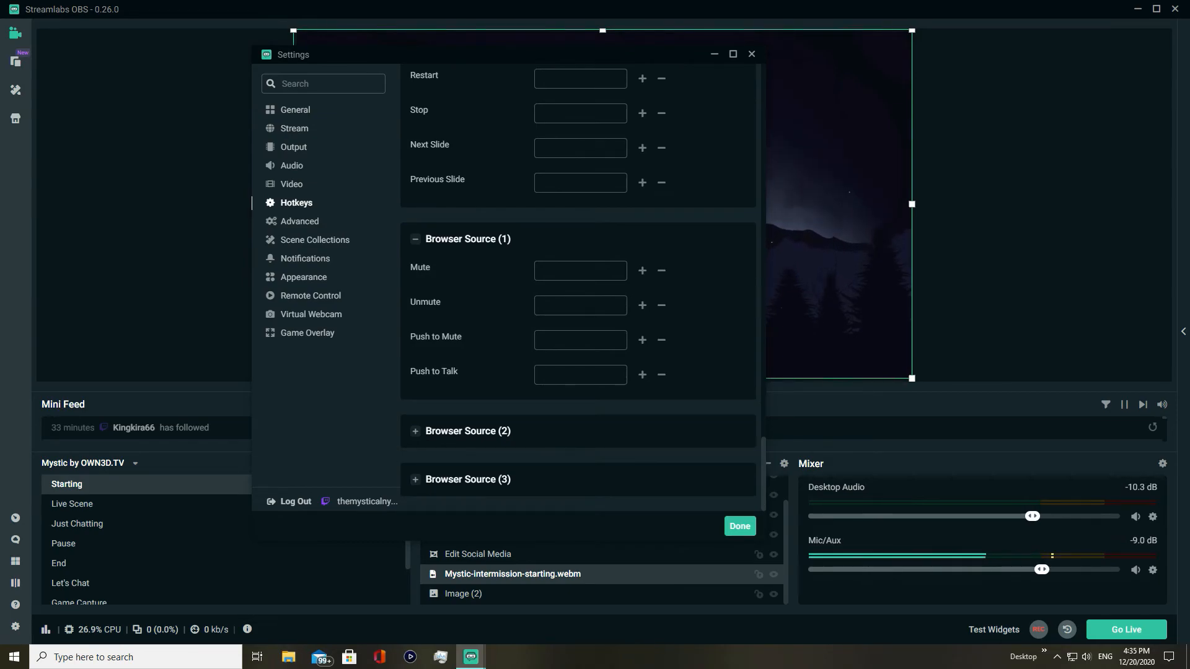
click(415, 431)
scroll(416, 432, down, 3)
Go through the general, scene and source hotkeys again, and collapse the Desktop Audio and Mic/Aux entries
scroll(578, 287, up, 15)
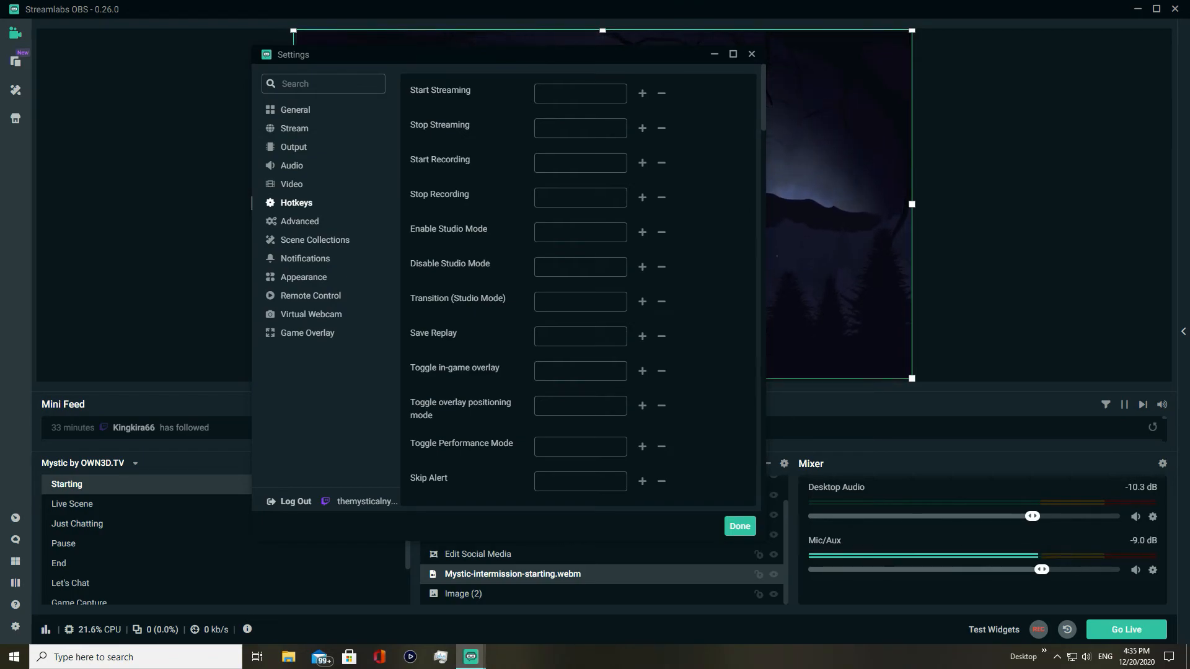
scroll(579, 287, down, 10)
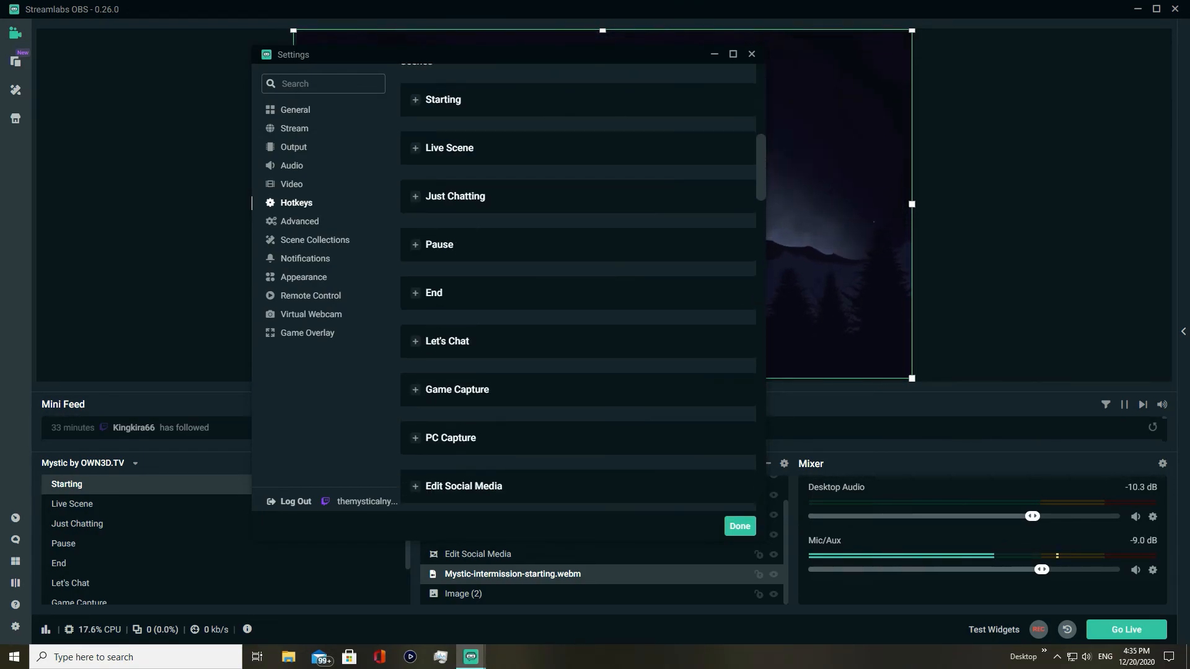
scroll(579, 287, up, 5)
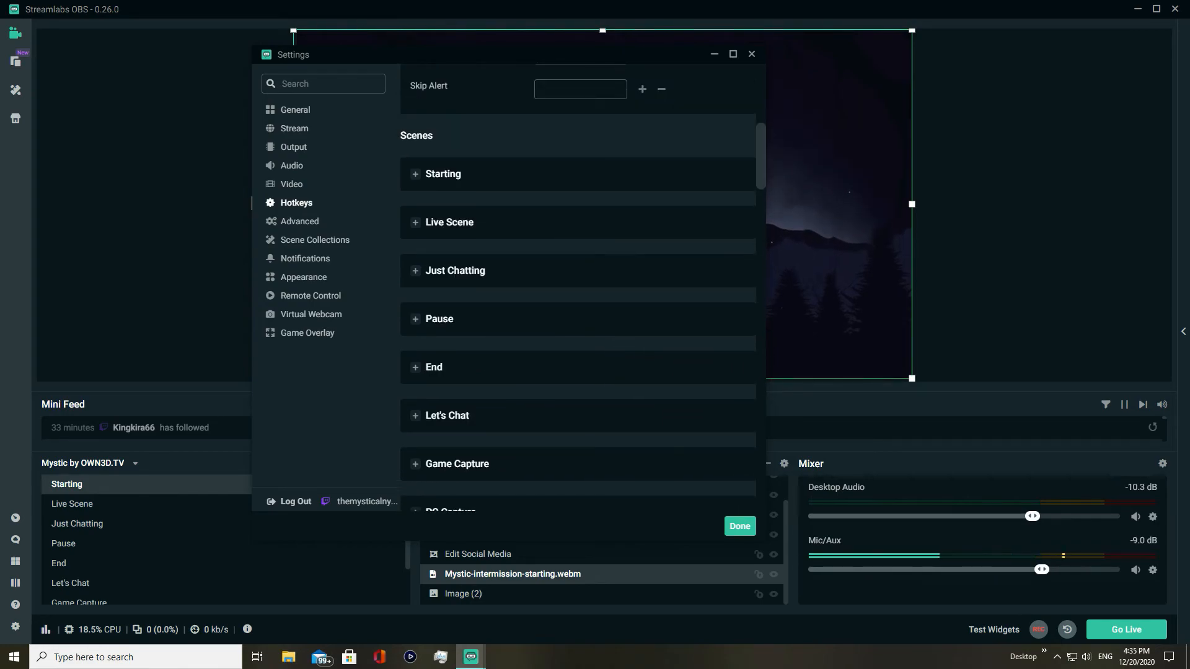
scroll(578, 287, down, 5)
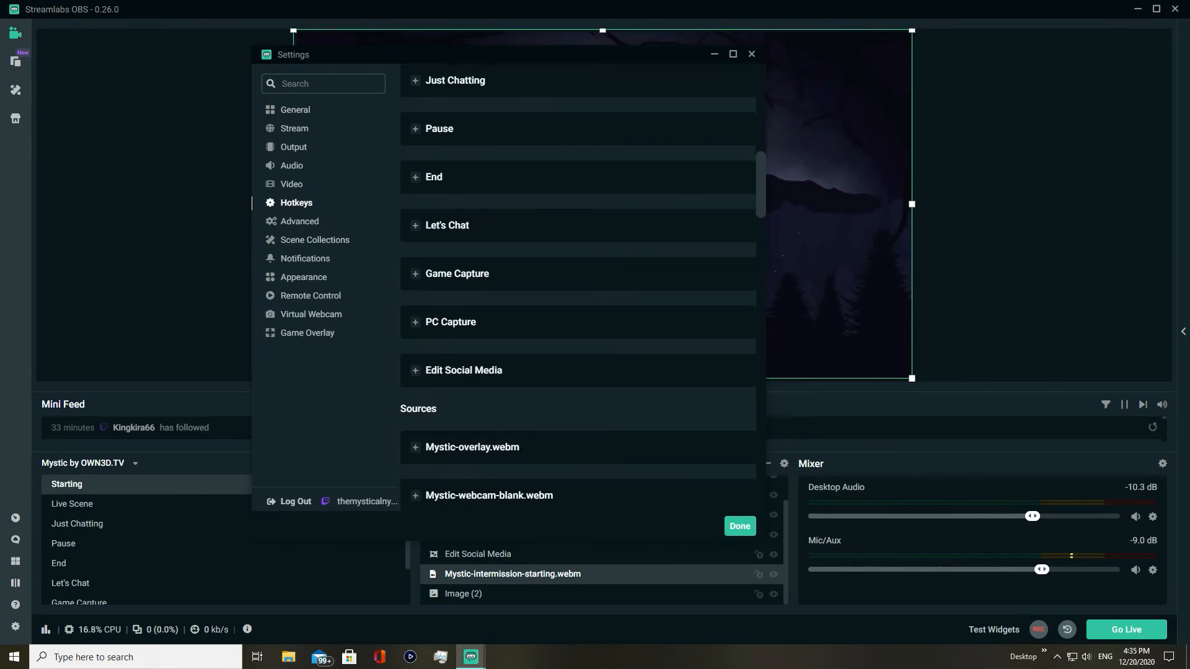
scroll(578, 287, down, 10)
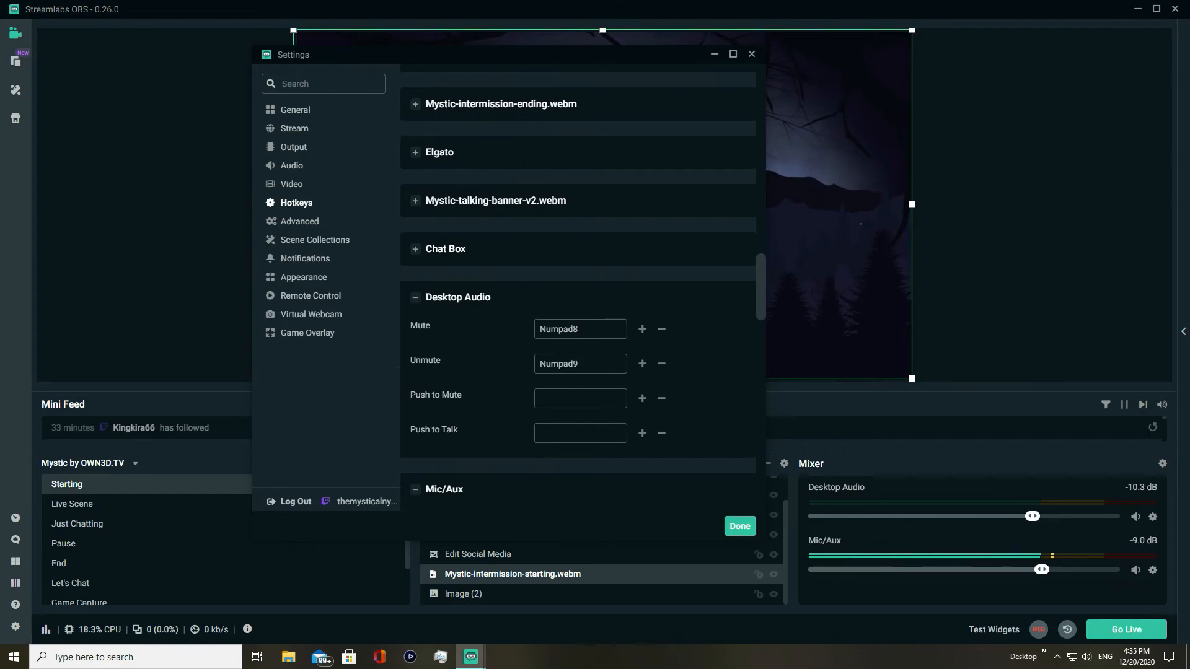
click(416, 199)
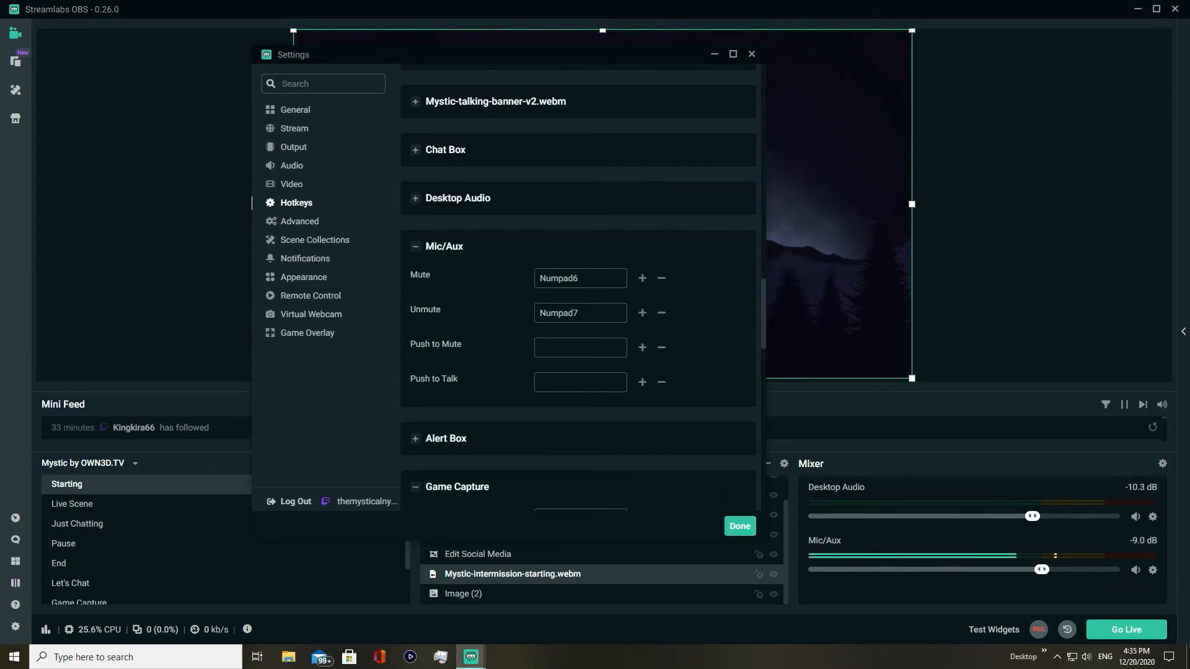
click(415, 246)
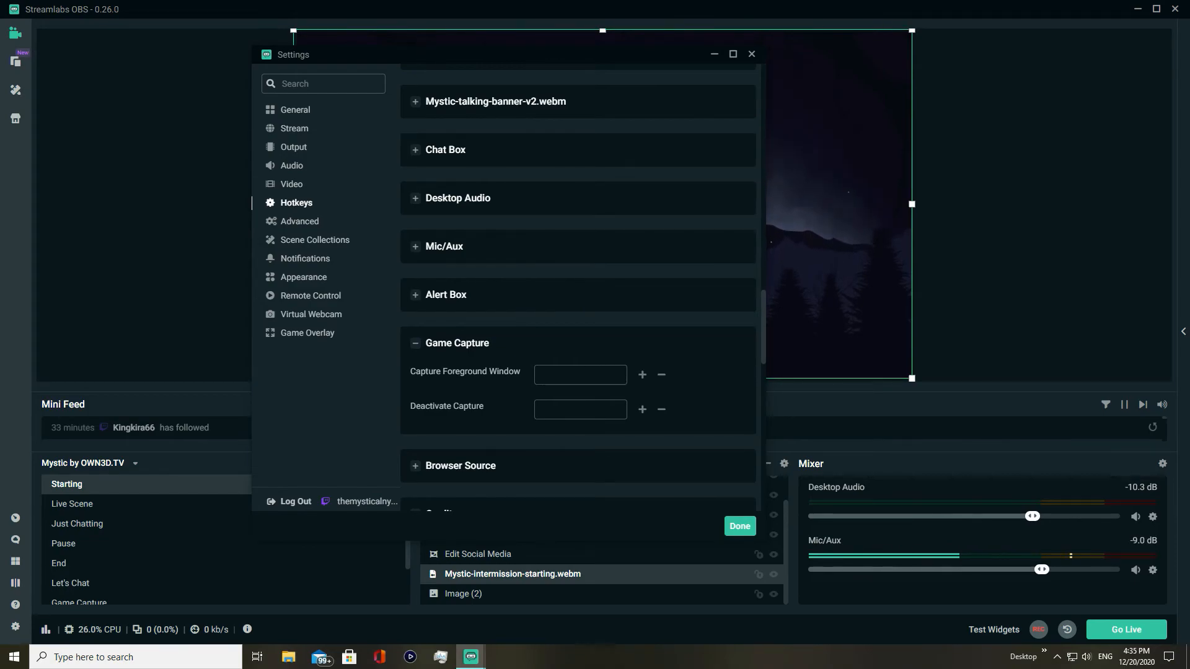
Set the Process Priority to High in the advanced settings
scroll(578, 285, up, 6)
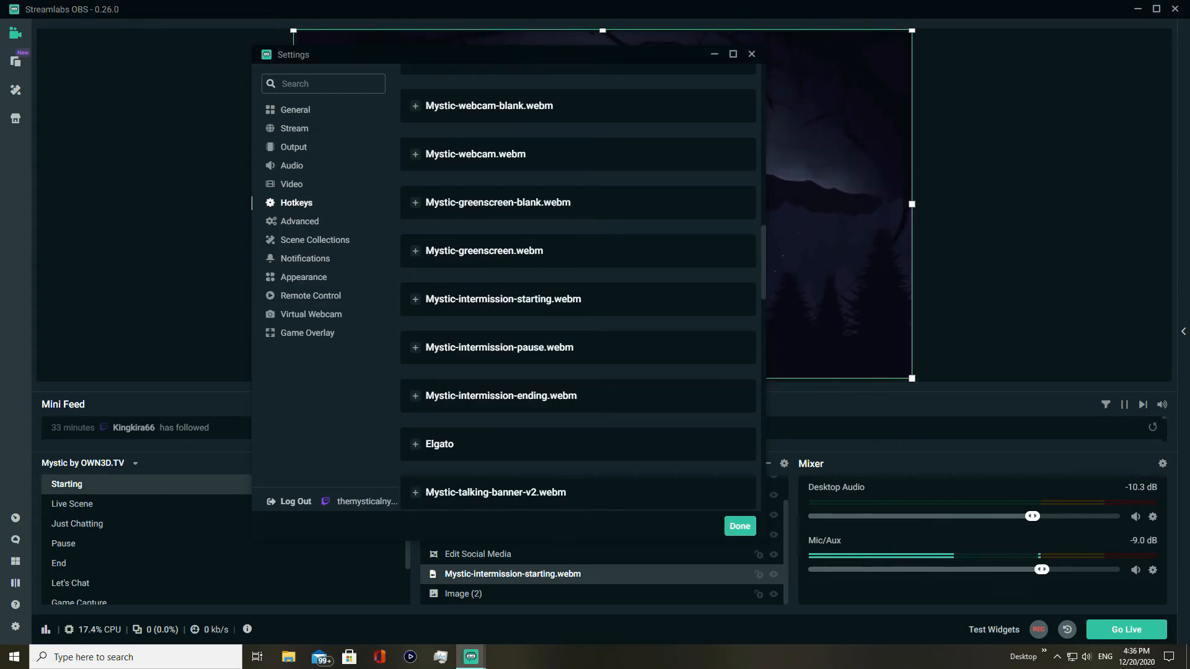
scroll(577, 285, up, 10)
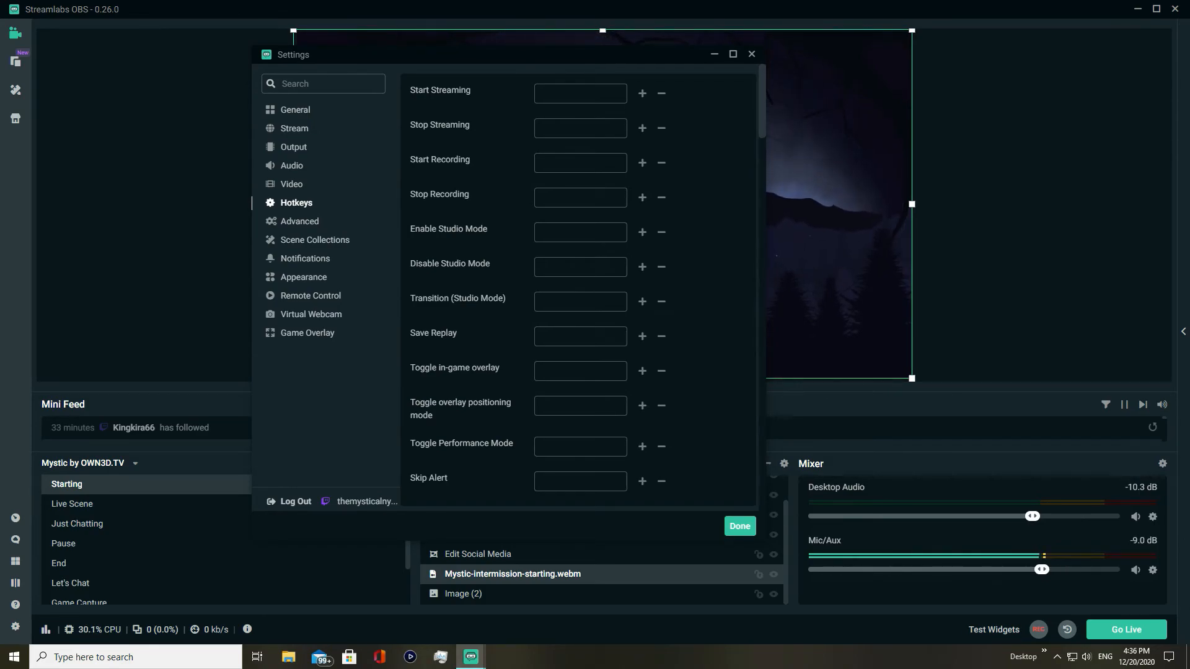
scroll(577, 285, down, 1)
click(300, 222)
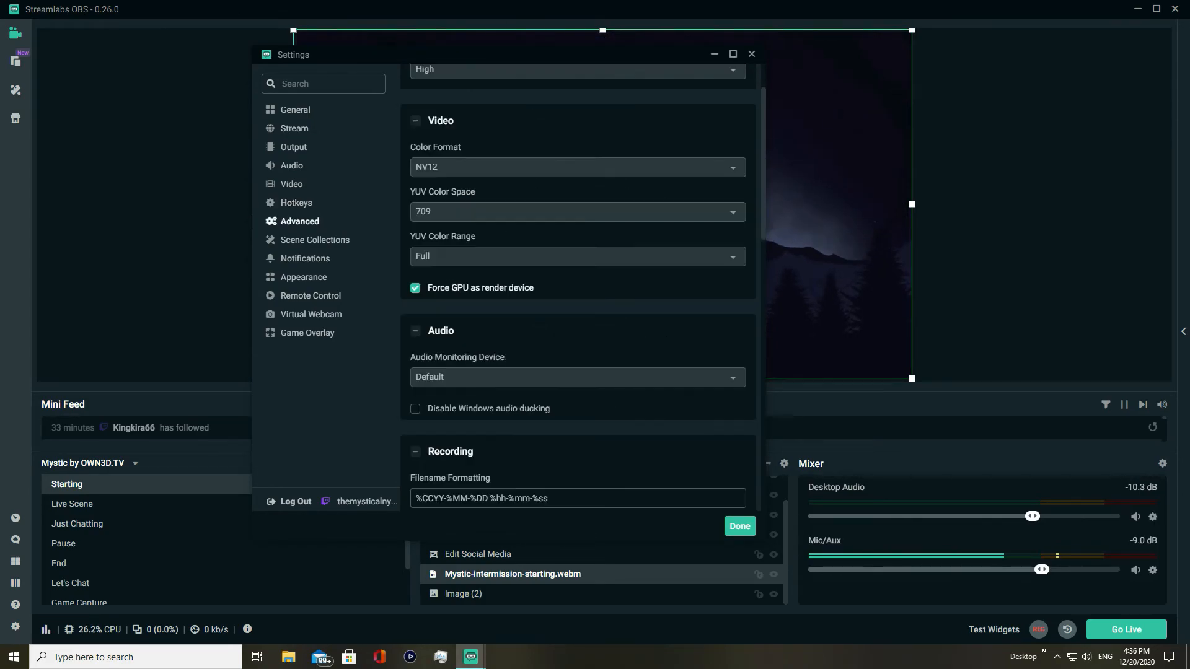
scroll(577, 285, up, 1)
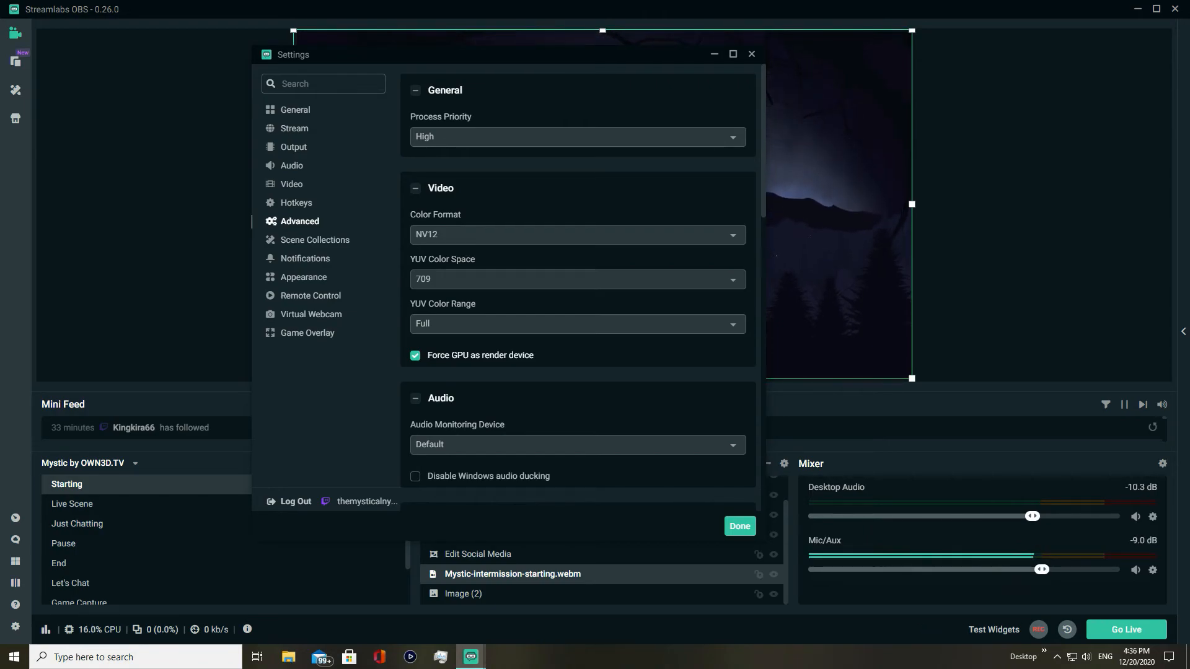
click(578, 137)
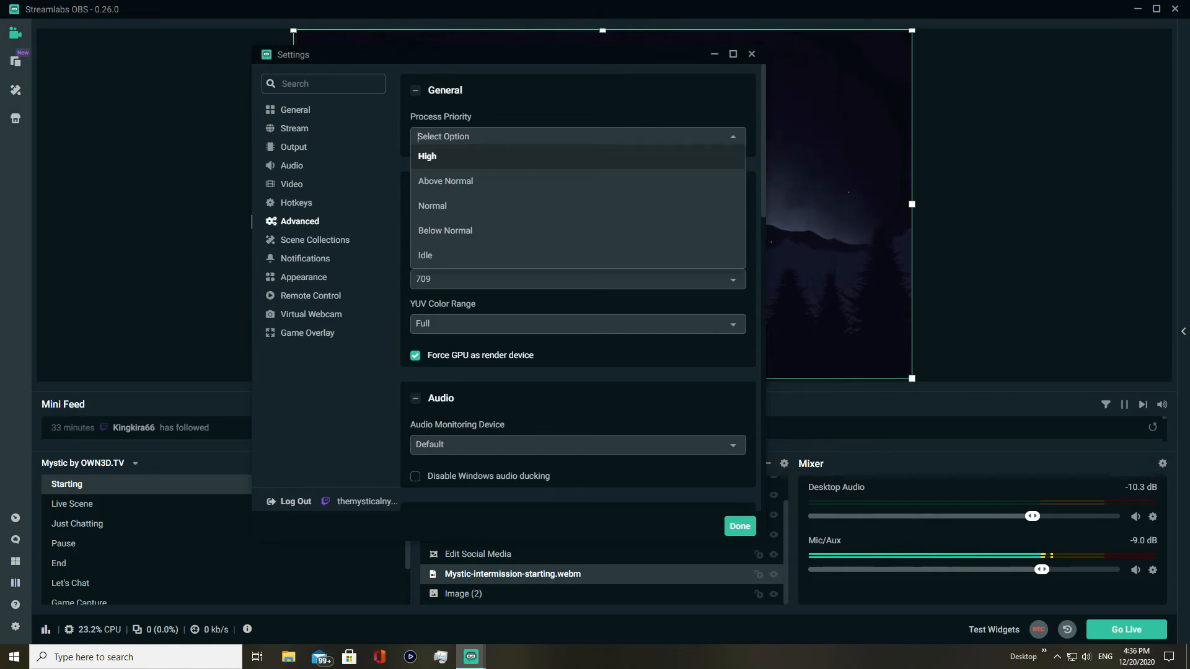
click(578, 156)
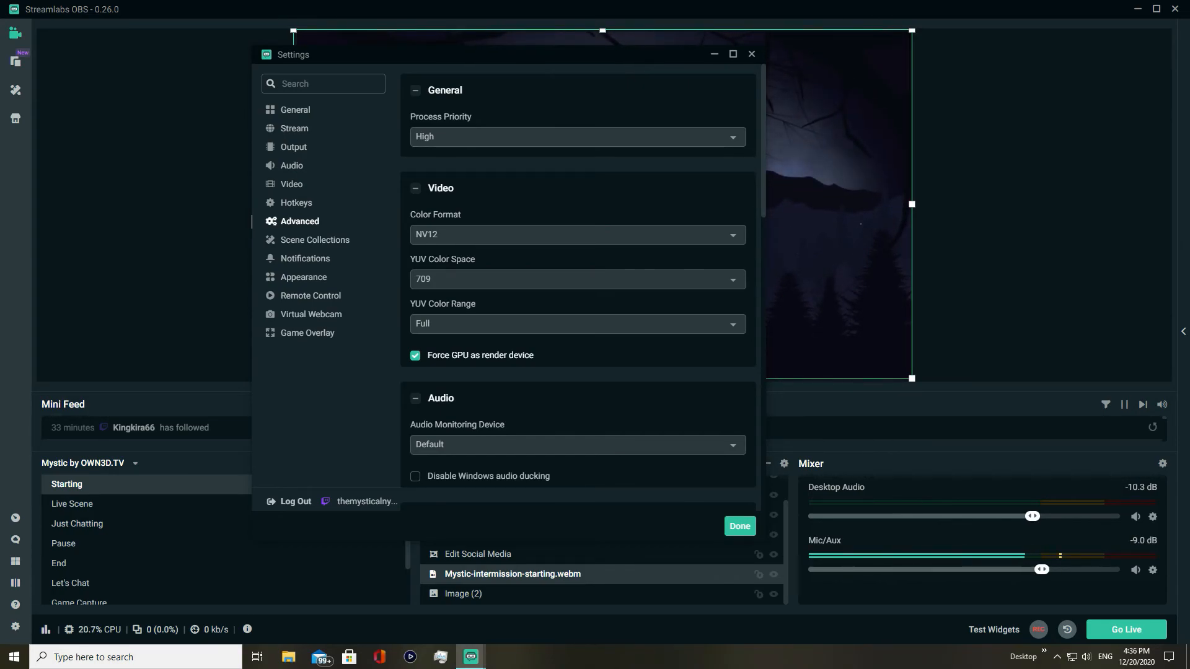
click(578, 137)
click(578, 155)
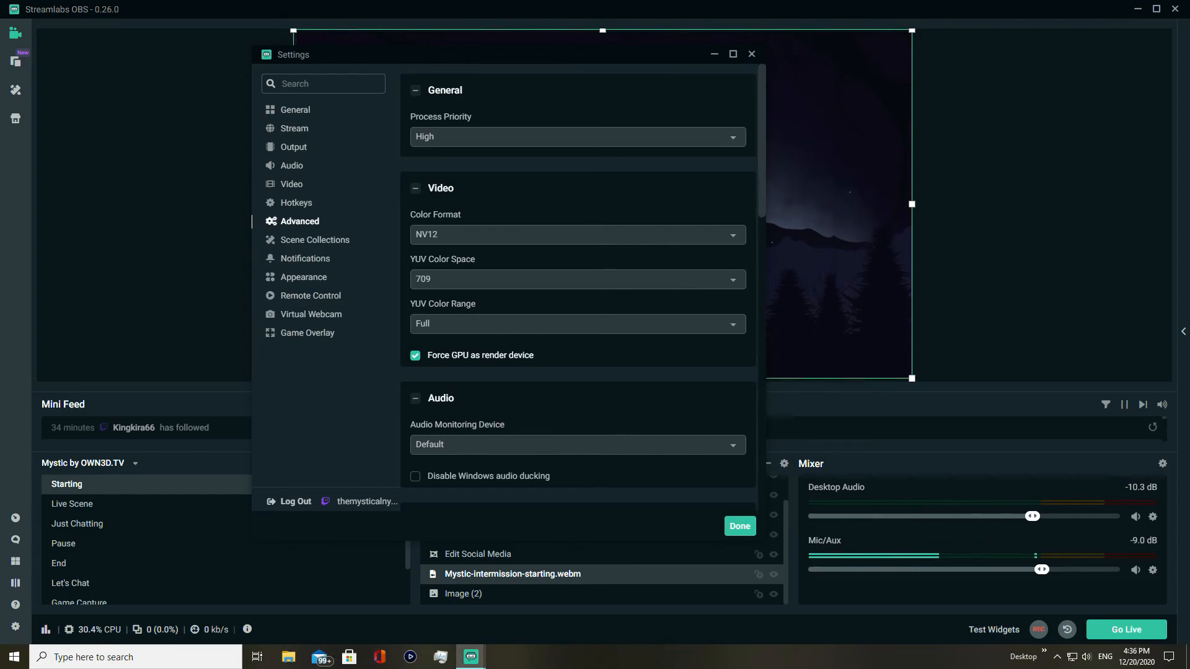
Review the remaining advanced settings, from audio, recording and replay buffer down to network, sources and media files
scroll(578, 285, down, 3)
scroll(578, 285, down, 1)
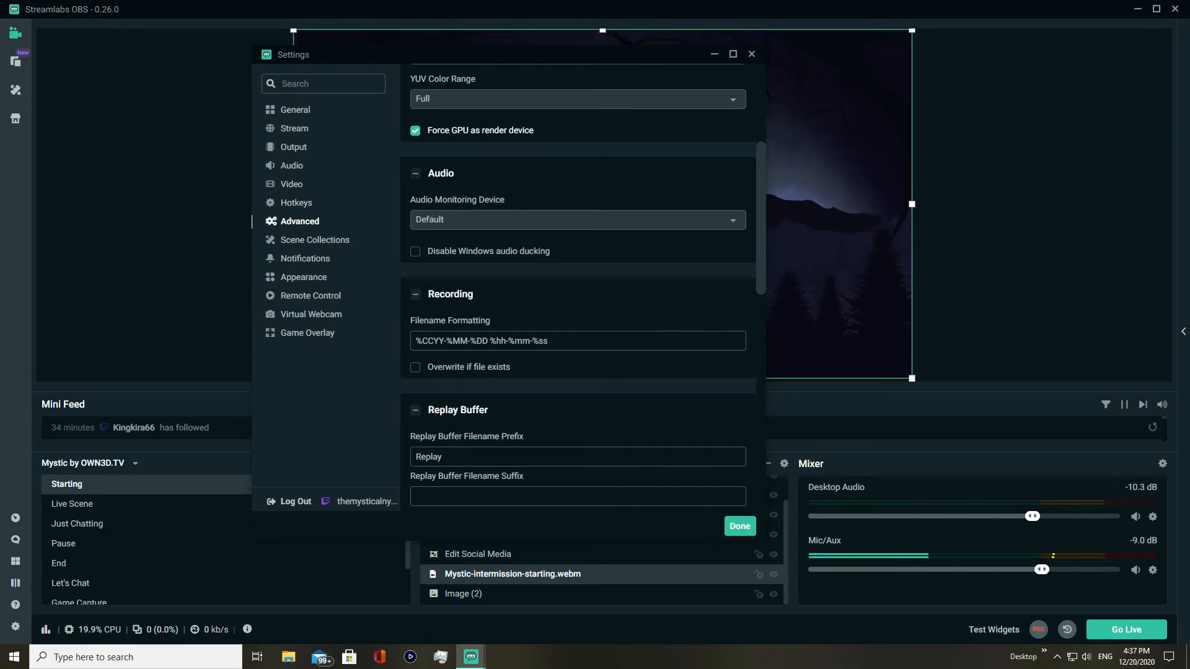
scroll(578, 285, down, 13)
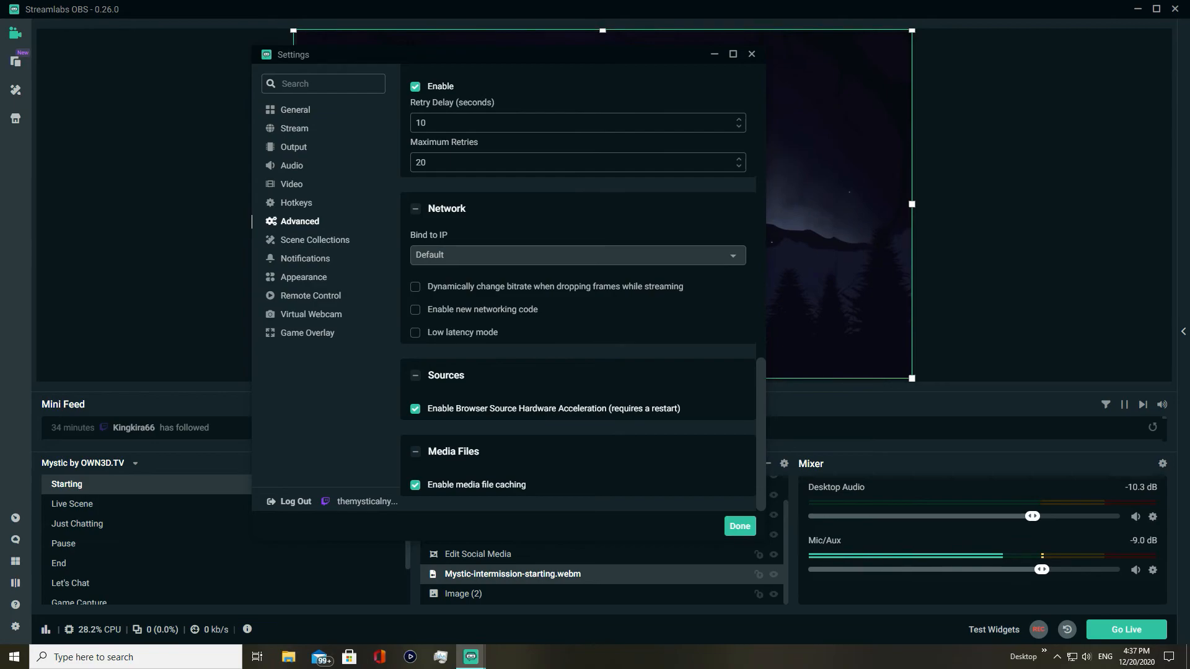
scroll(583, 285, up, 5)
scroll(578, 285, up, 10)
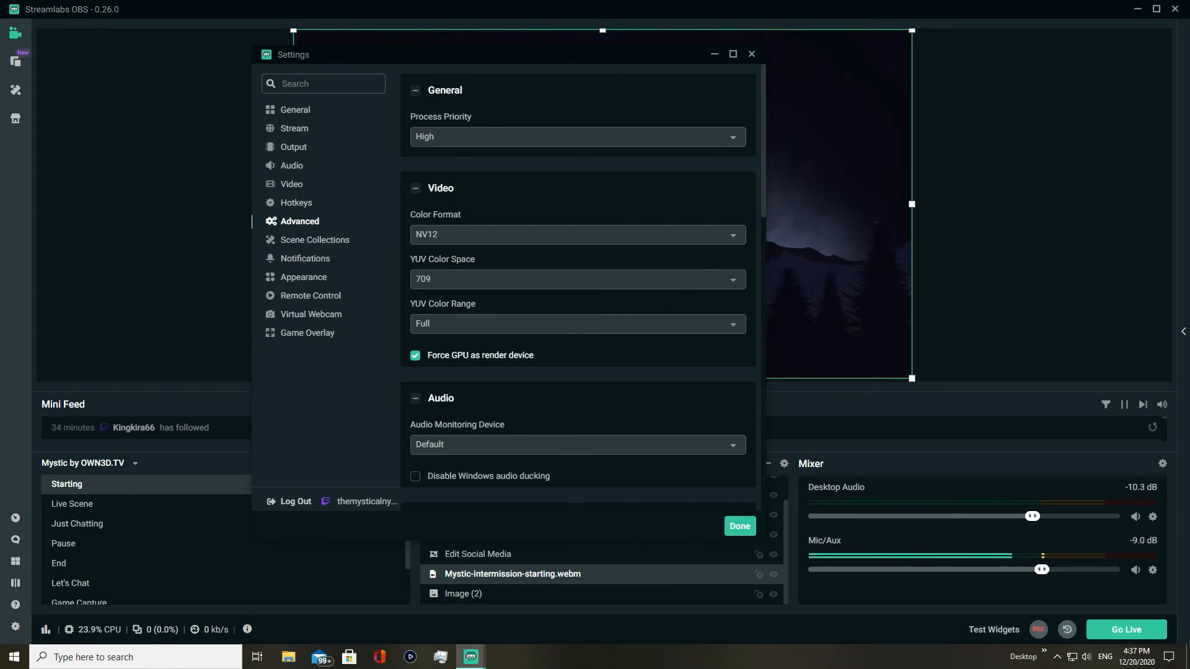
Show the Scene Collections settings and open the file chooser for importing an overlay file, closing it without choosing one
click(315, 239)
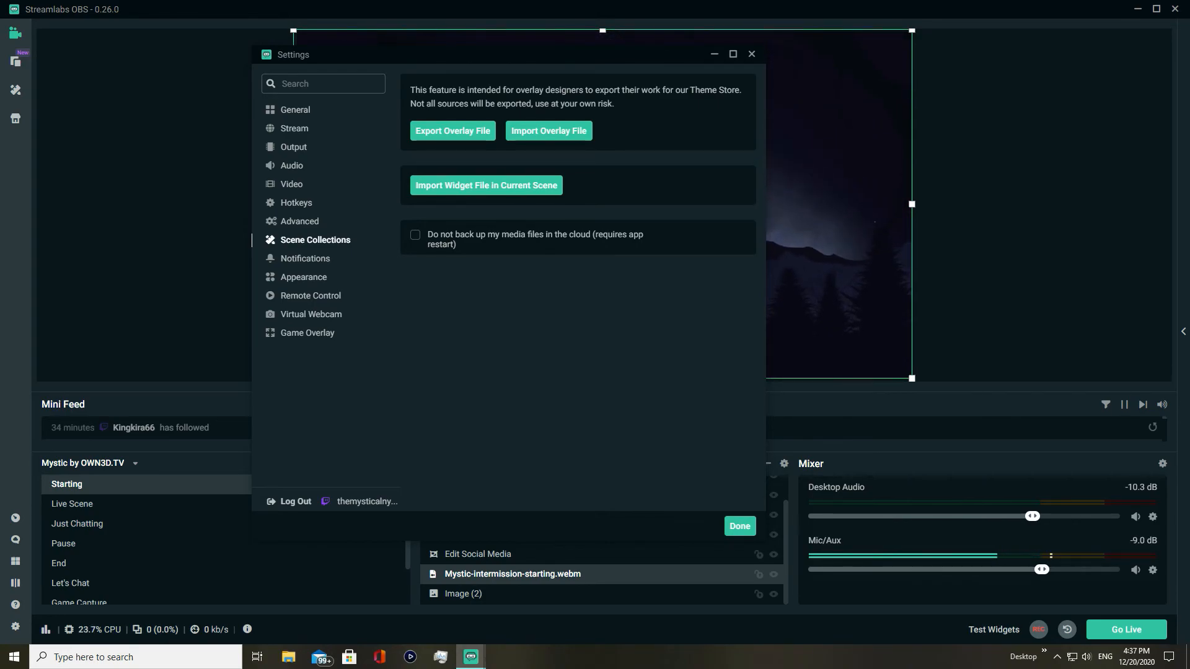
drag(613, 55, 953, 50)
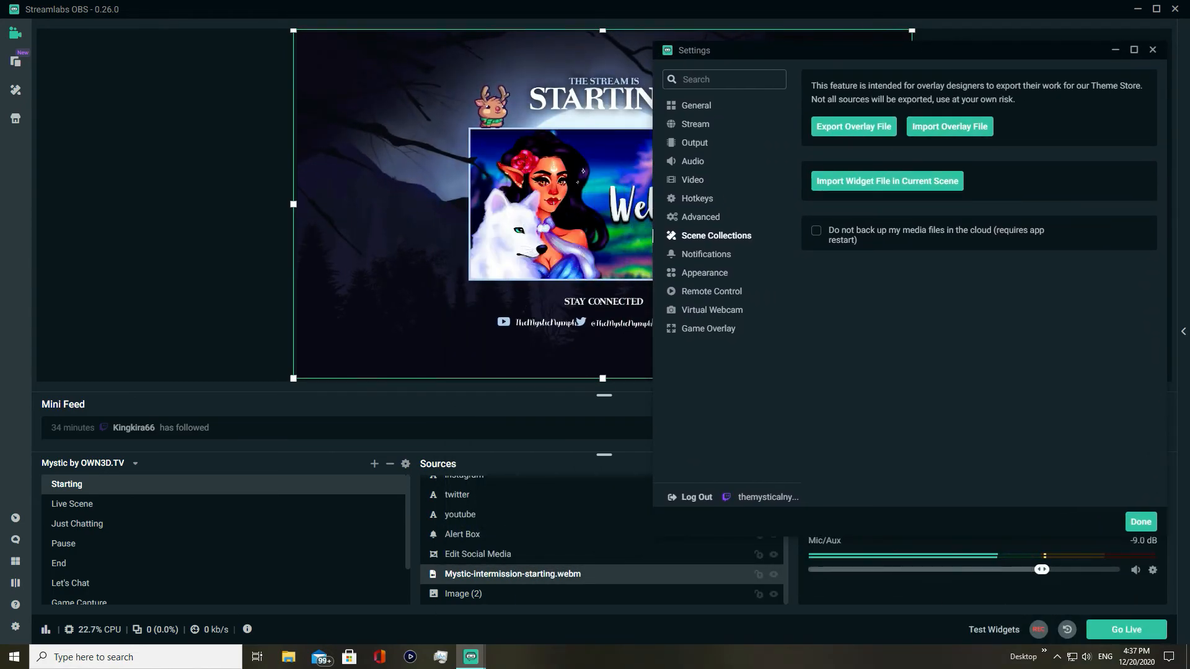
click(950, 127)
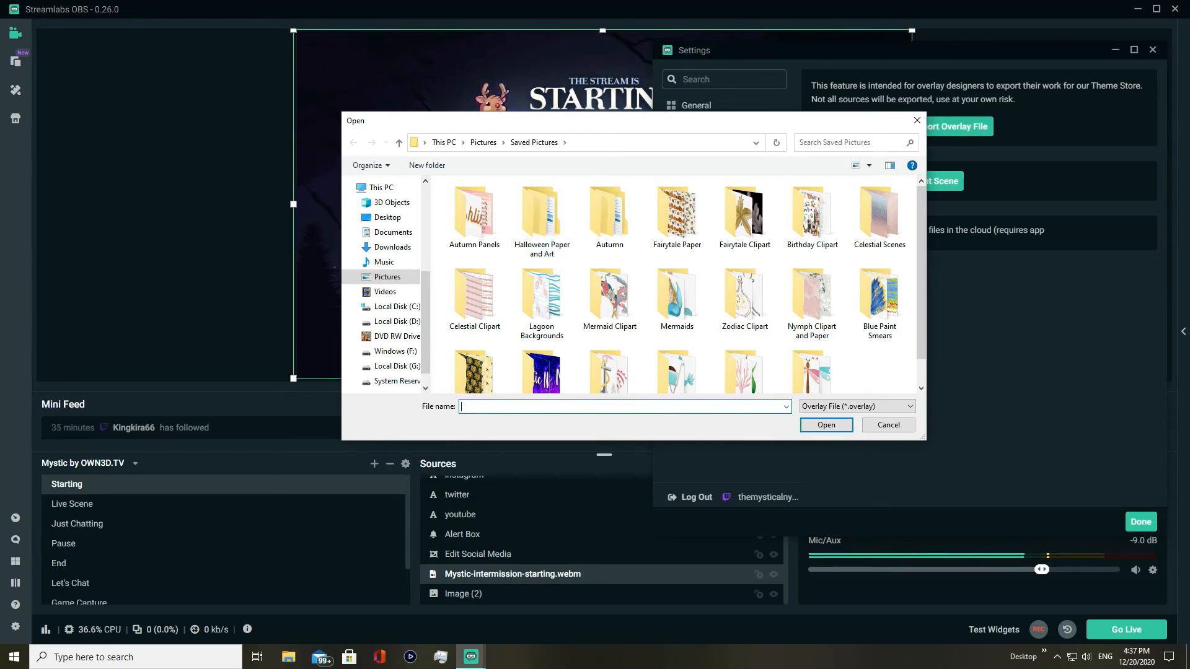
click(917, 121)
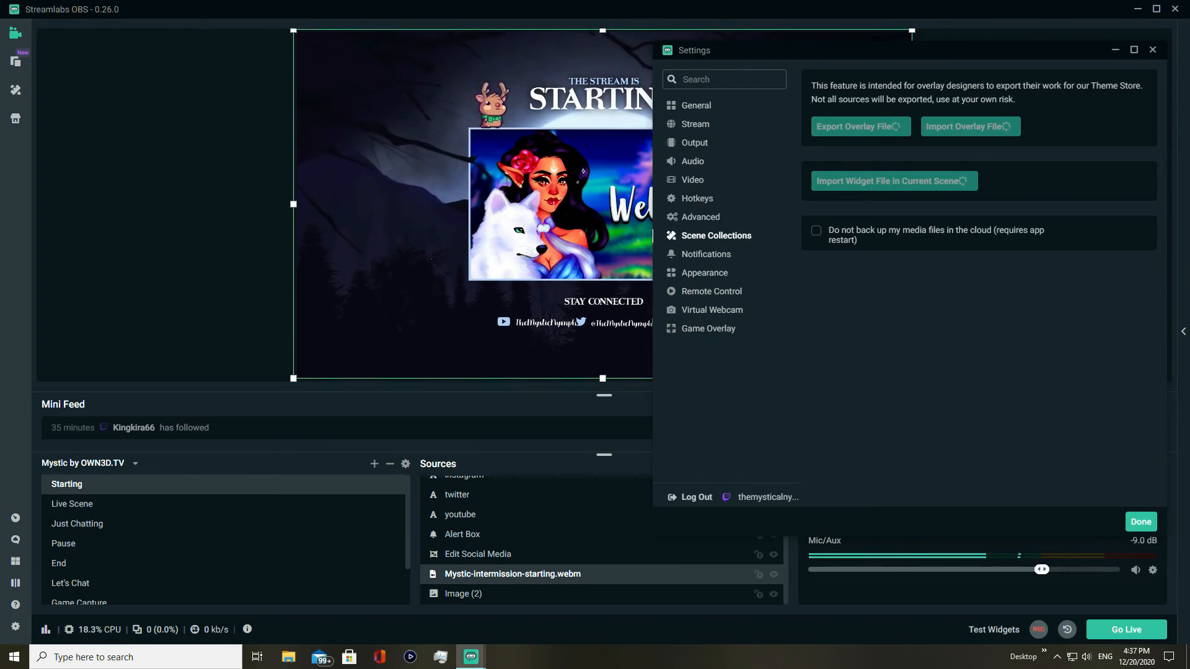
Review the notification settings, and open and close the list of new notifications
click(706, 254)
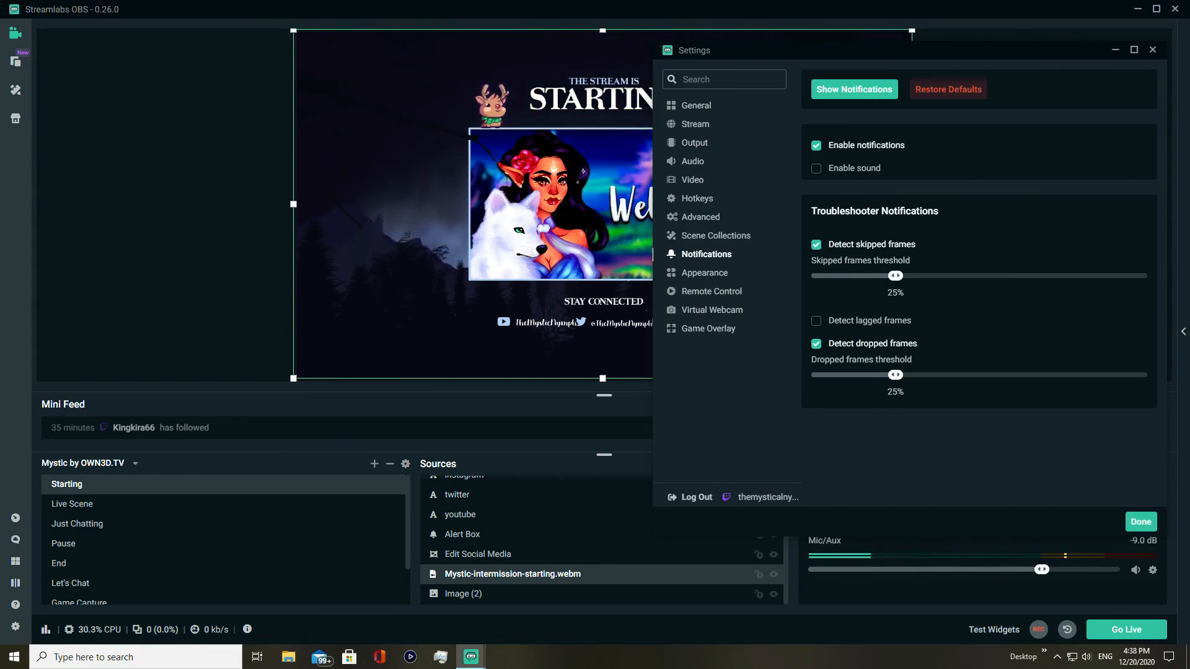
click(247, 629)
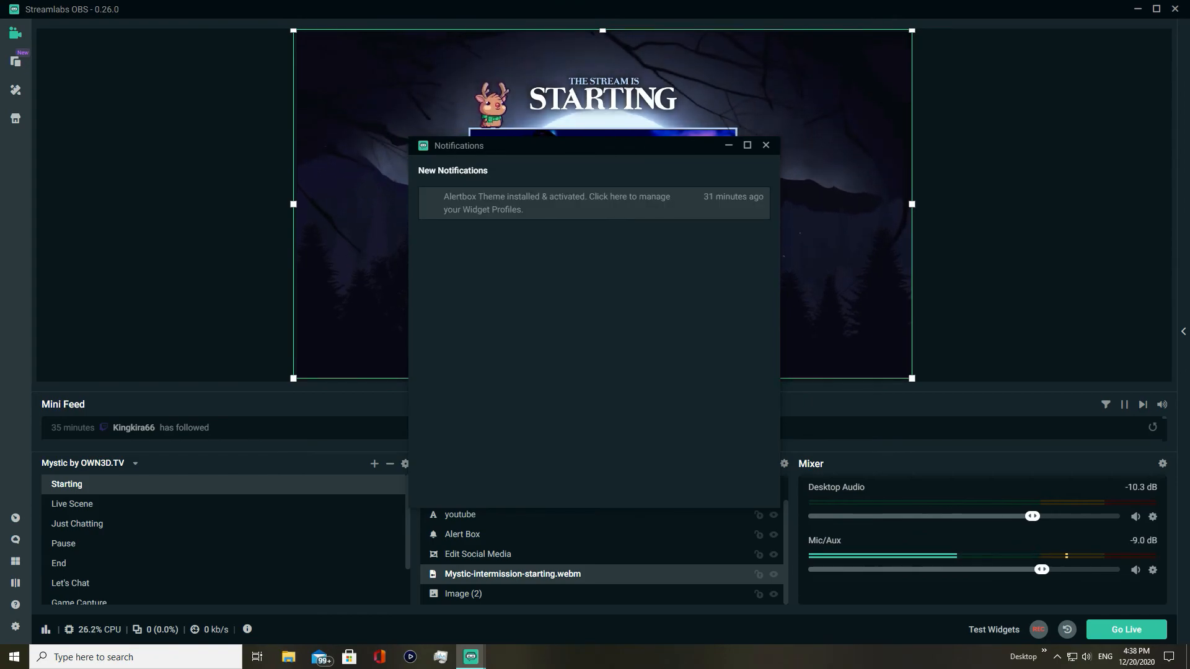
click(766, 145)
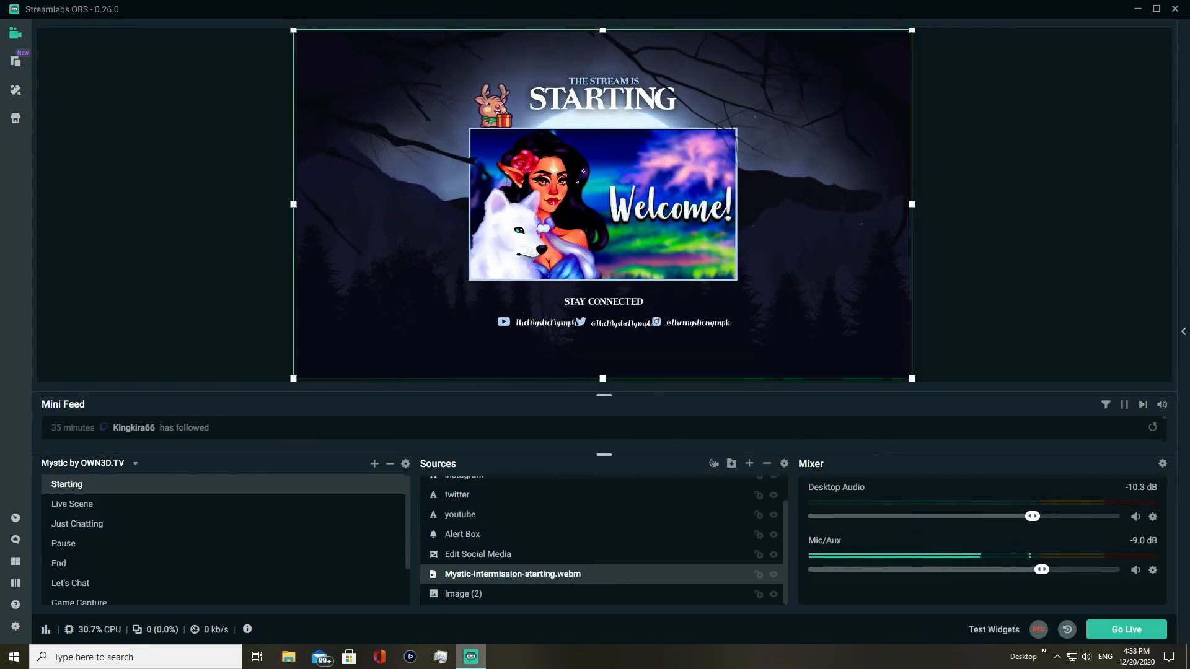
Move the Settings window aside, check the stream destinations and return to the notification settings
drag(679, 90, 972, 48)
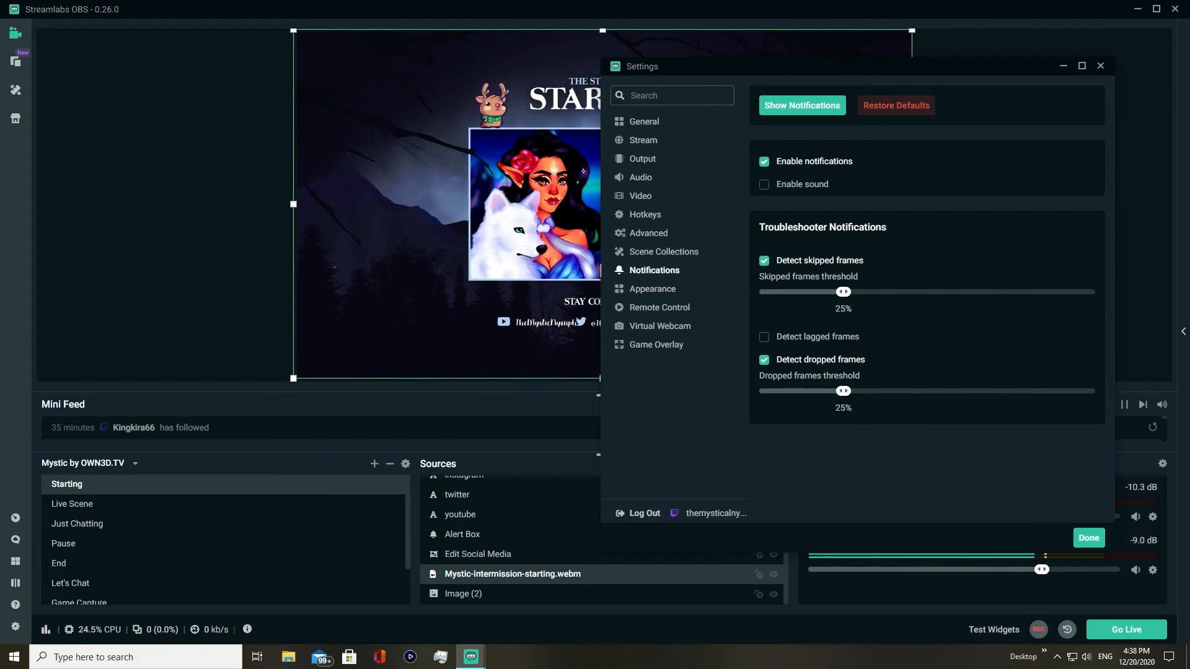
click(643, 140)
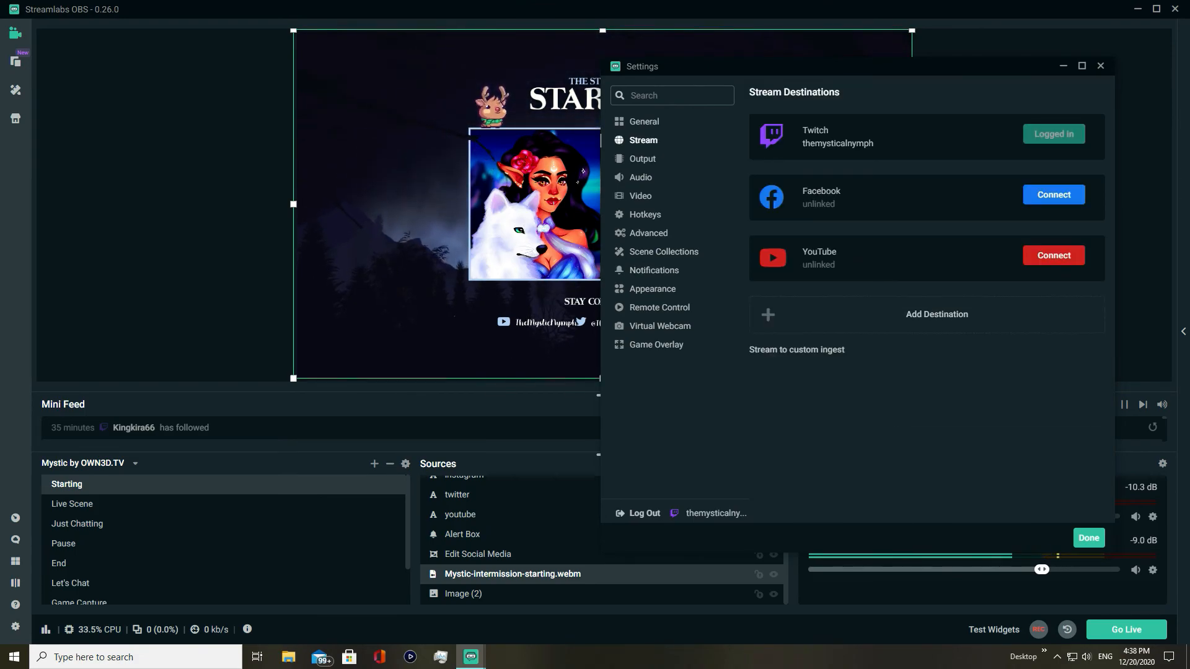
click(654, 270)
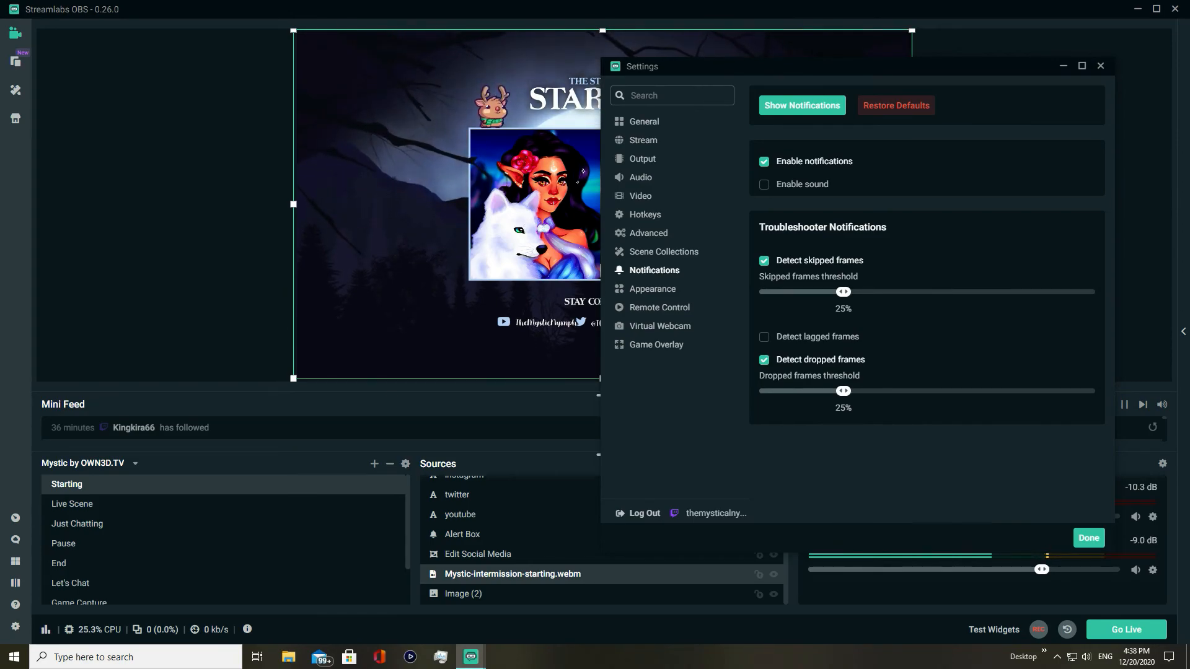
Examine the appearance settings and the available Theme options without changing the theme
click(652, 289)
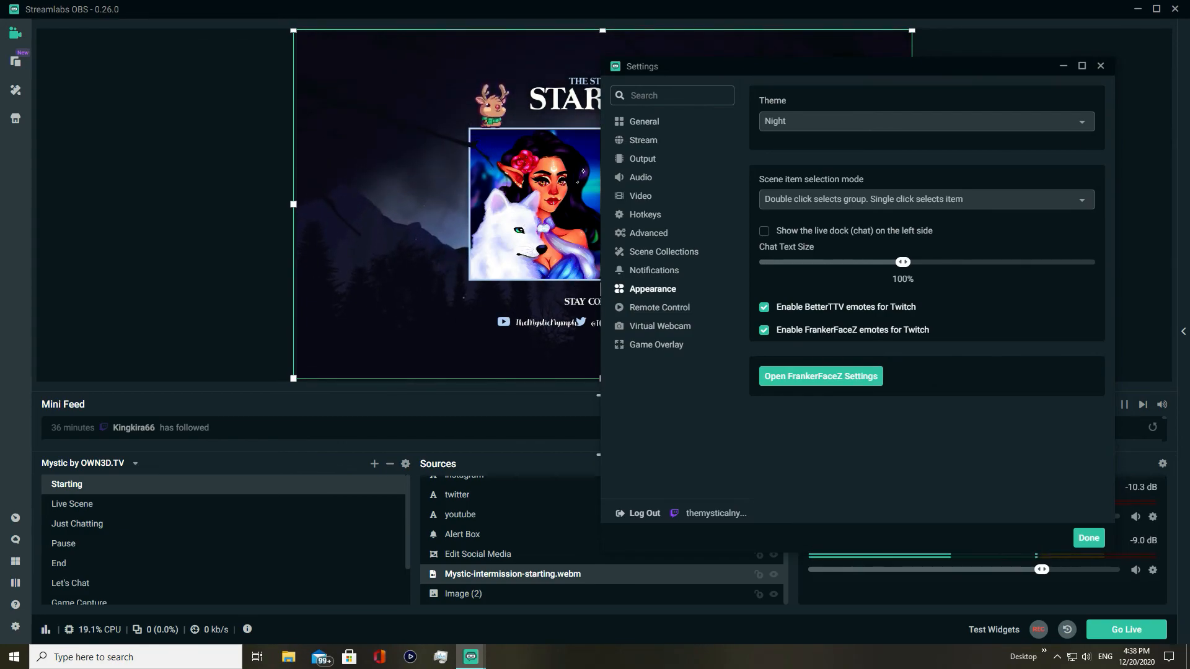
click(767, 121)
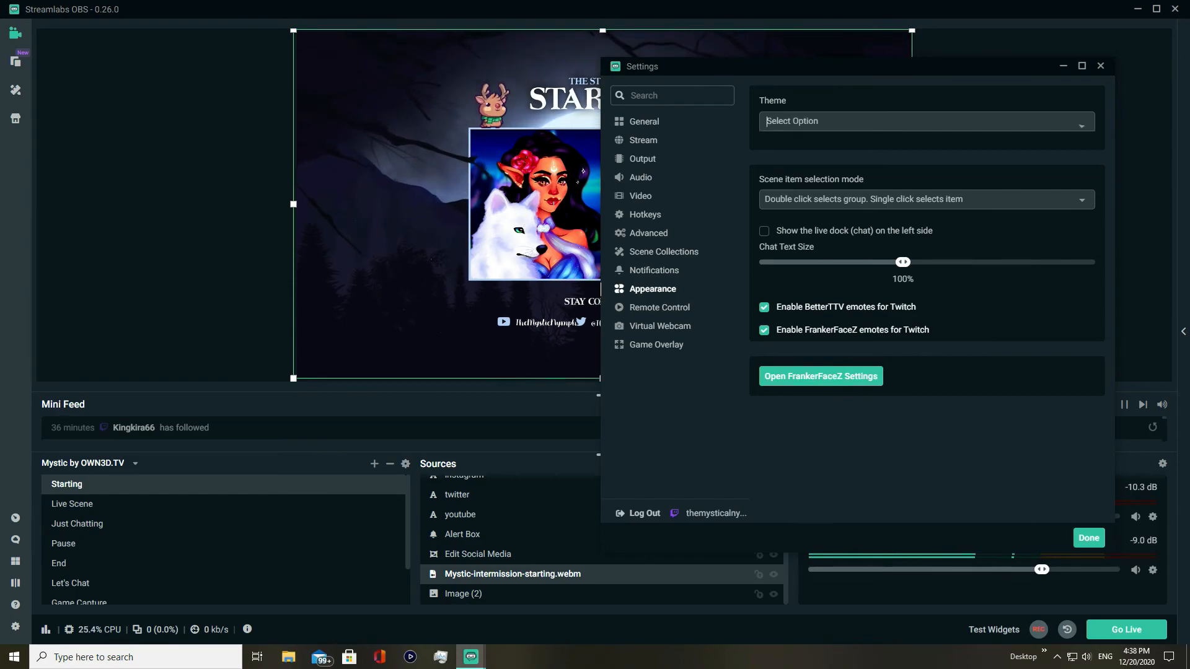
click(640, 177)
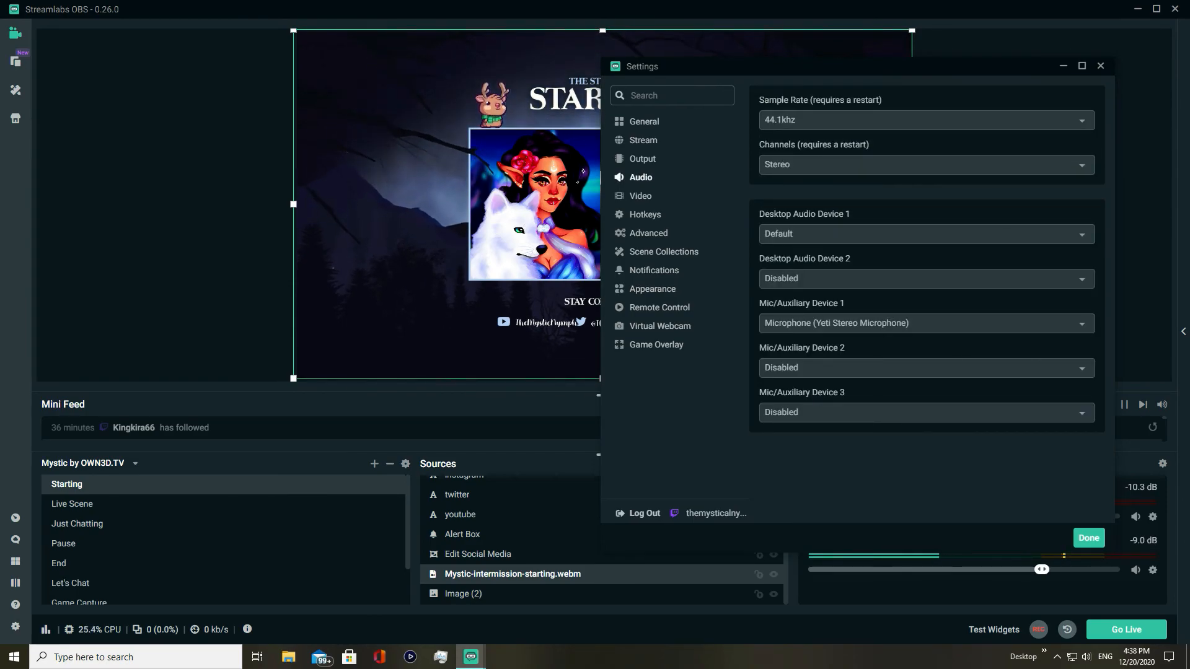
click(654, 270)
click(652, 288)
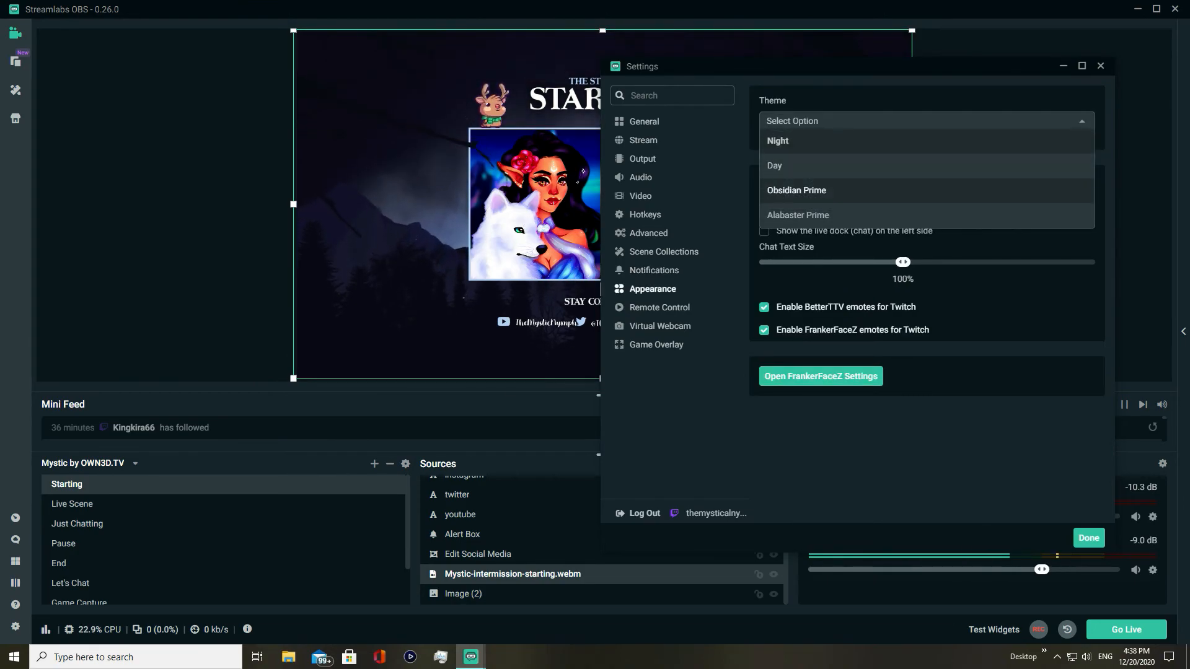
click(642, 159)
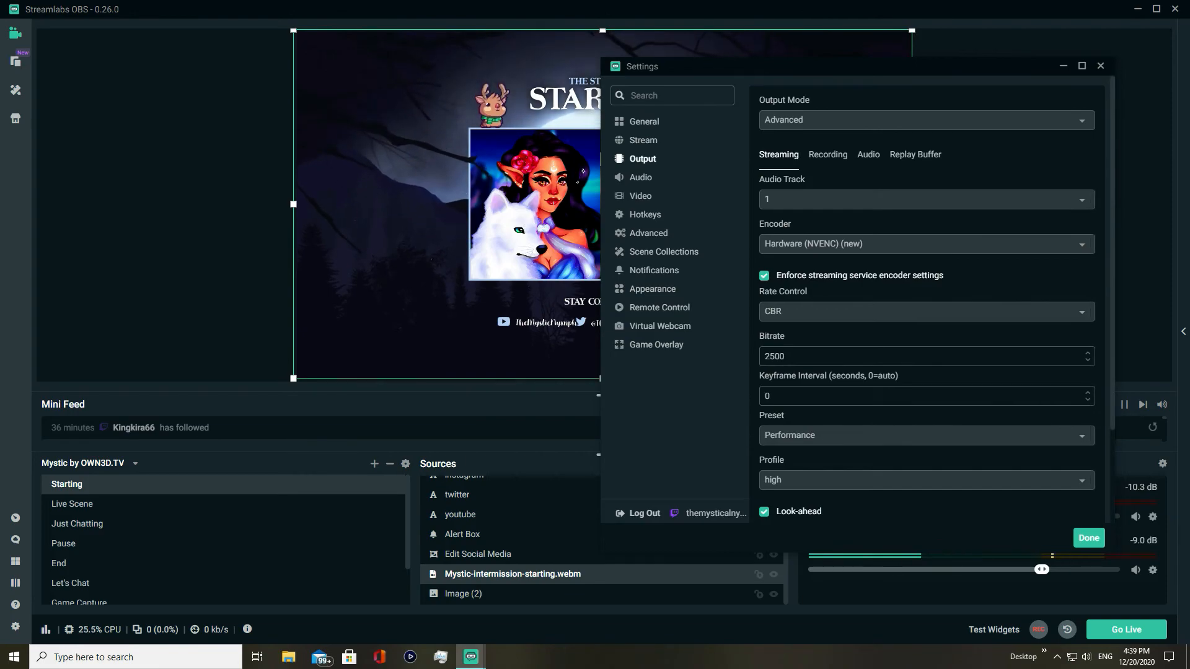
click(652, 289)
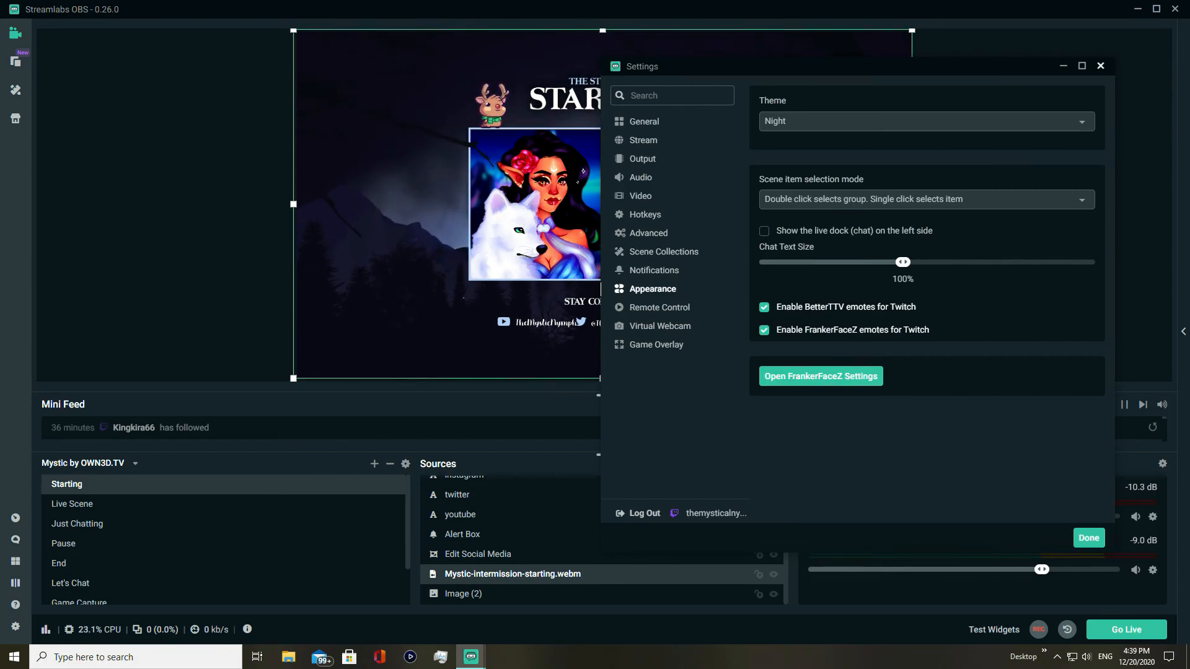
Close the settings, deselect the scene source and open the Go Live window, placing it over the middle of the preview
click(1100, 66)
click(1047, 149)
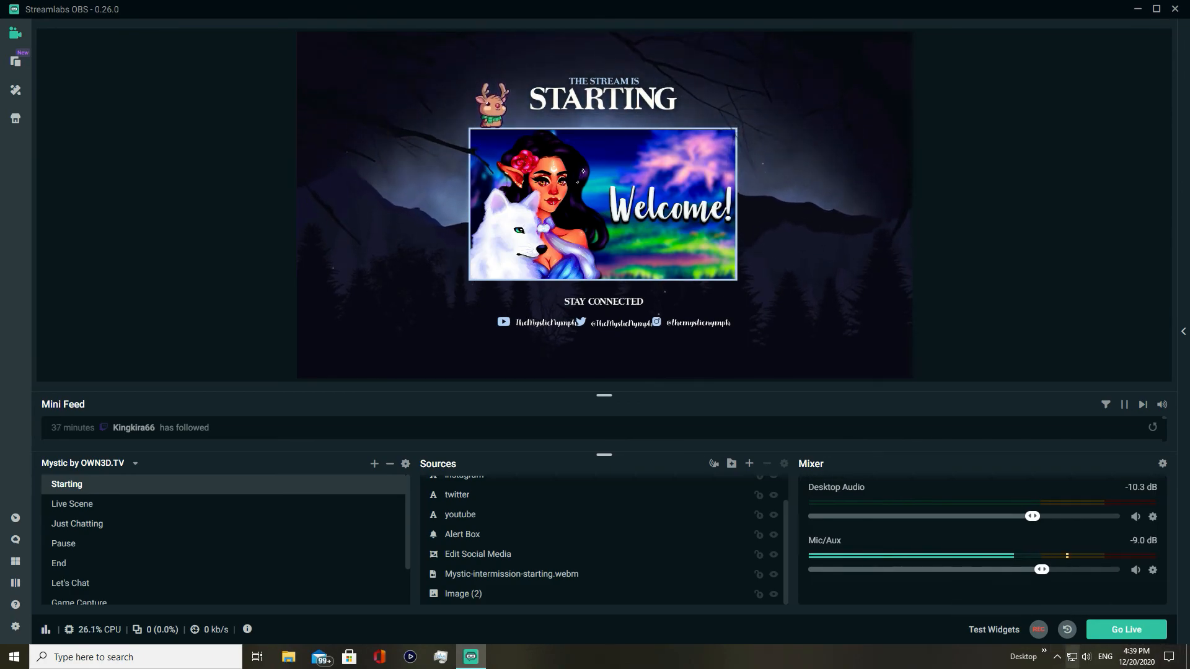
click(1126, 629)
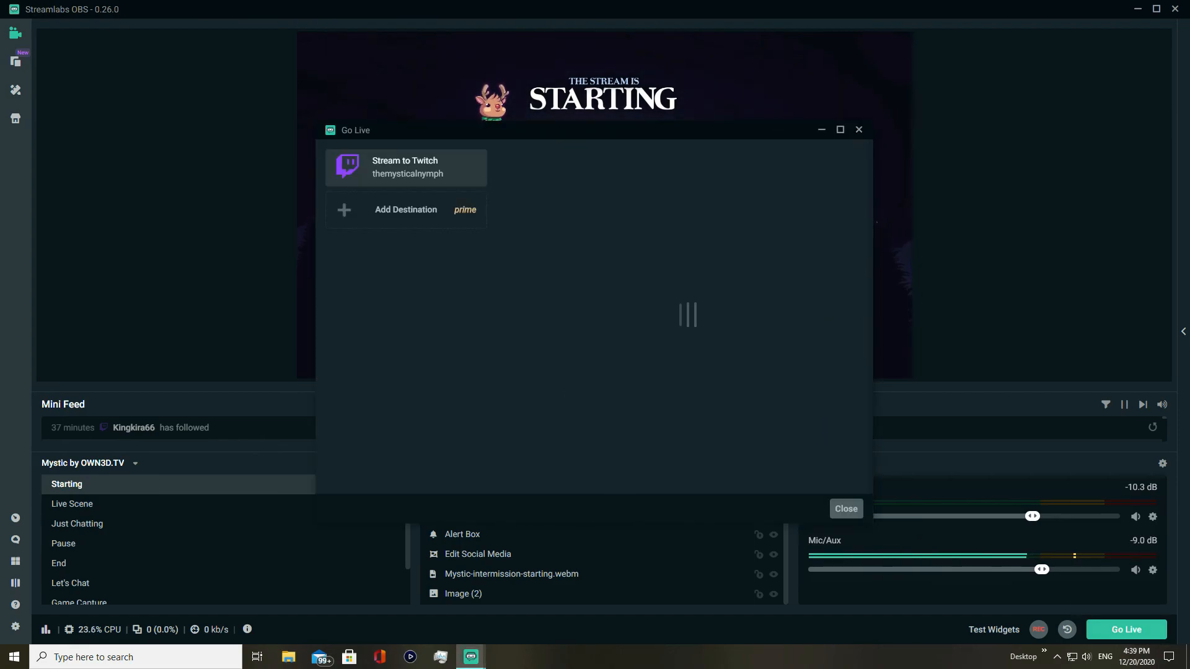
drag(657, 129, 421, 34)
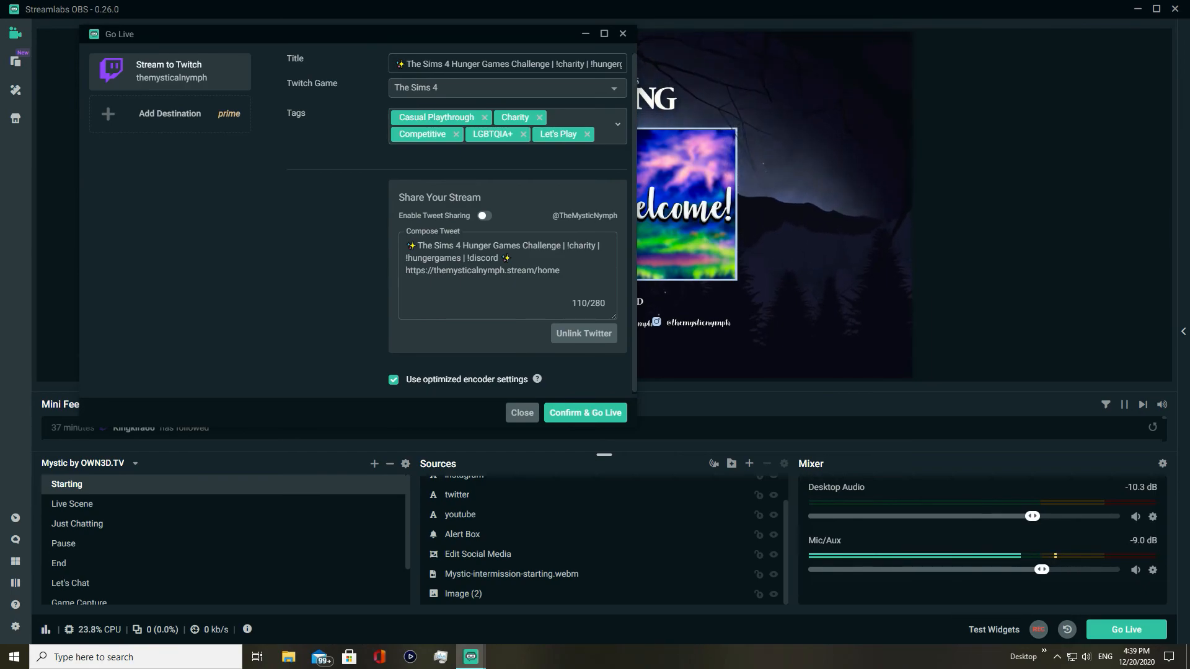
drag(447, 36, 682, 135)
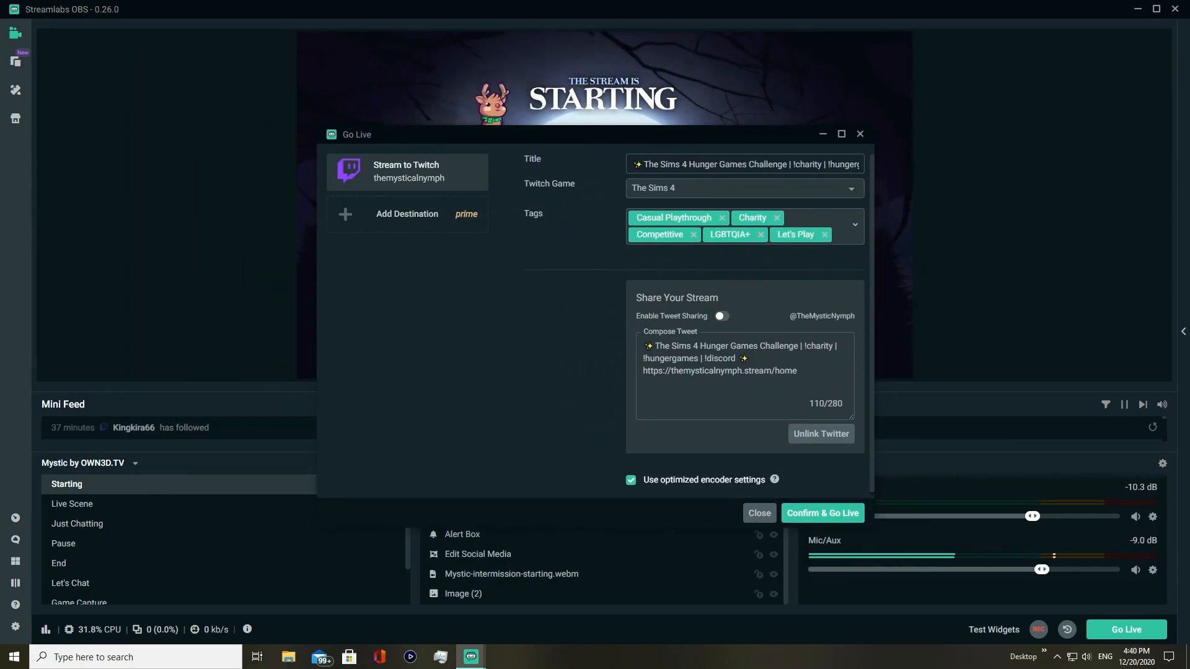
Go over the stream title and tags, and enable tweet sharing for the stream
drag(644, 165, 786, 165)
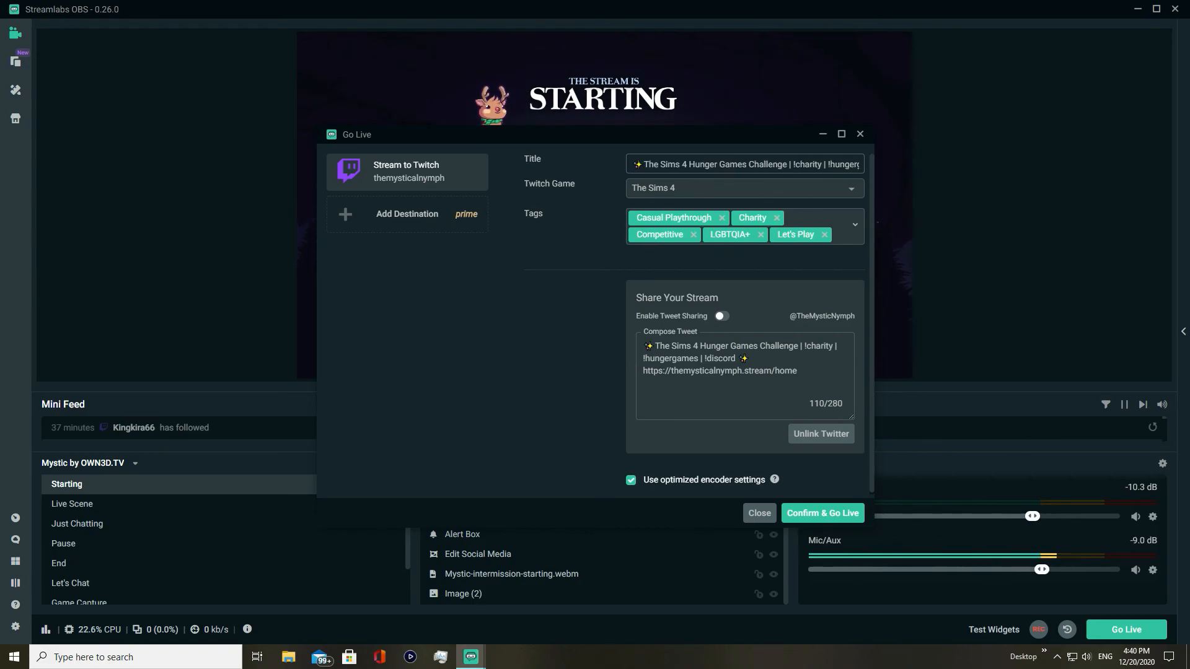
click(855, 225)
click(855, 225)
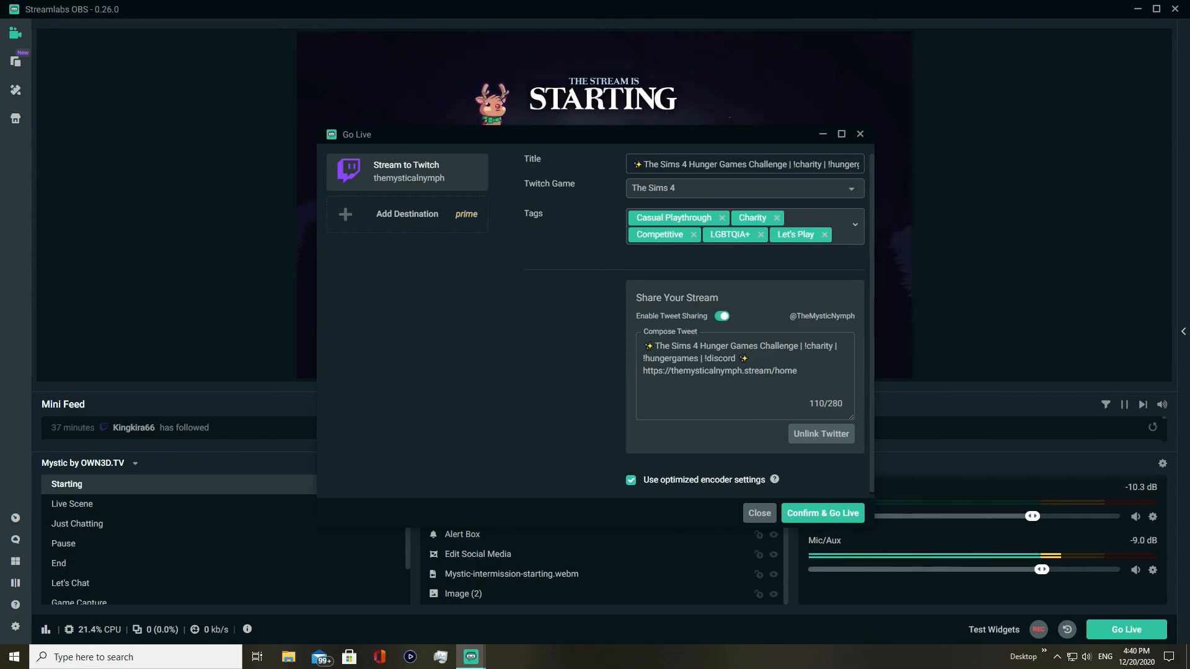
Add a separate line "Come hangout~" to the tweet between the stream title text and the link, followed by a blank line
drag(772, 370, 644, 346)
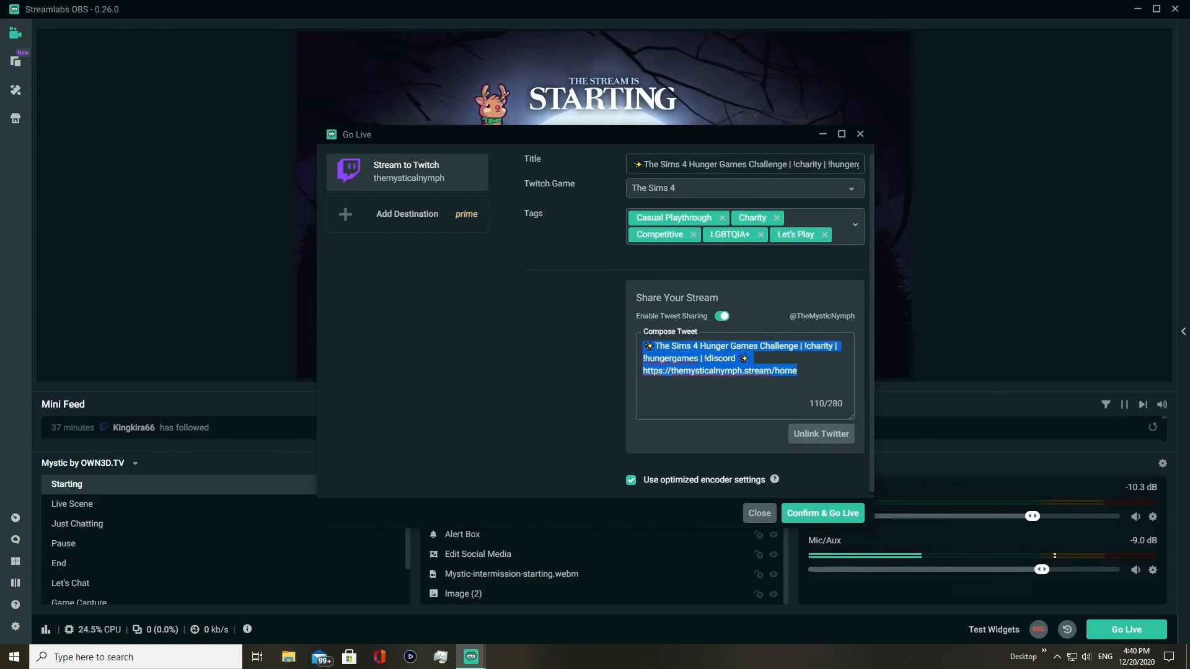
click(751, 359)
drag(751, 358, 643, 346)
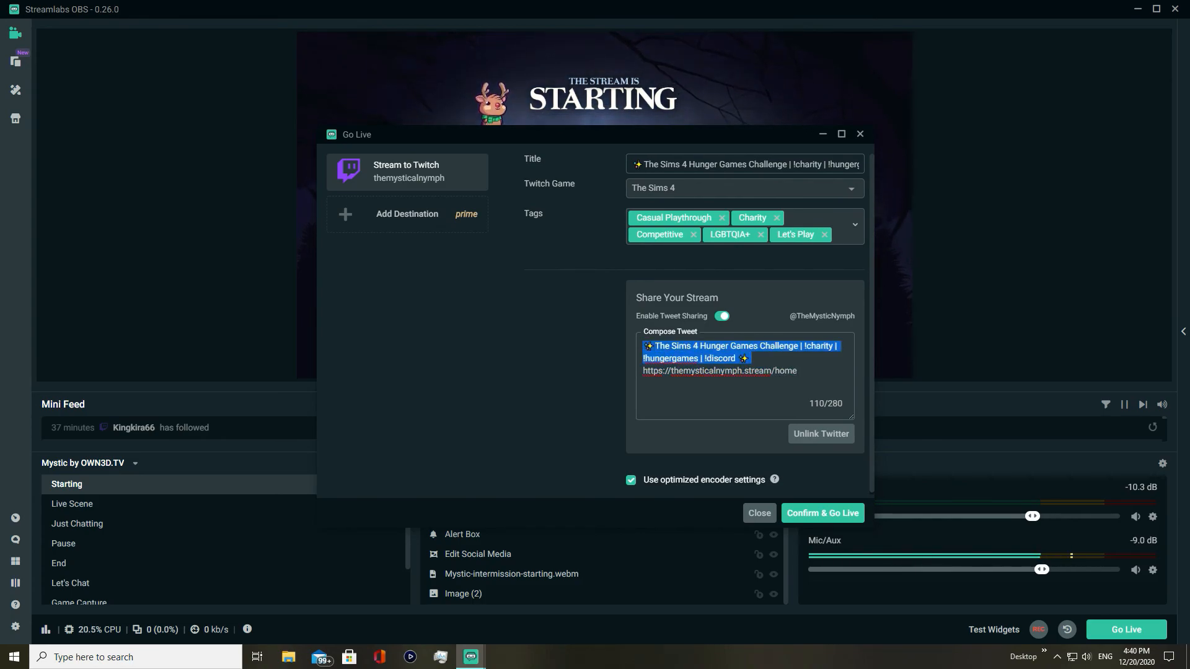
click(751, 358)
key(Return)
text(C)
text(ome hang)
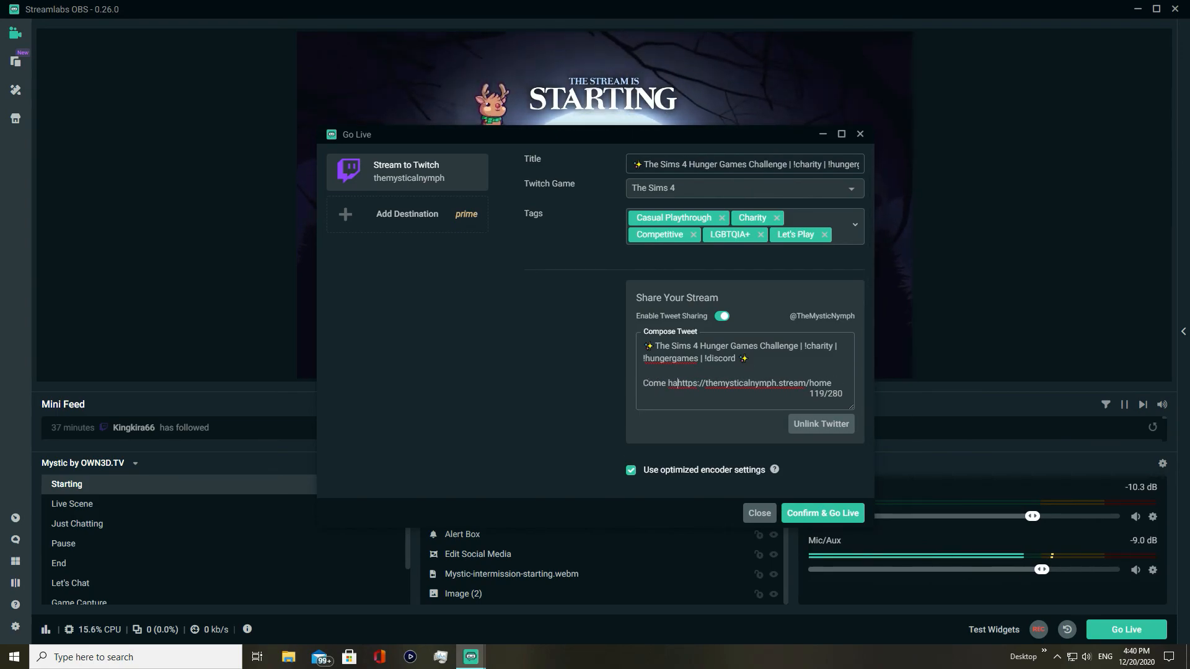
text(out)
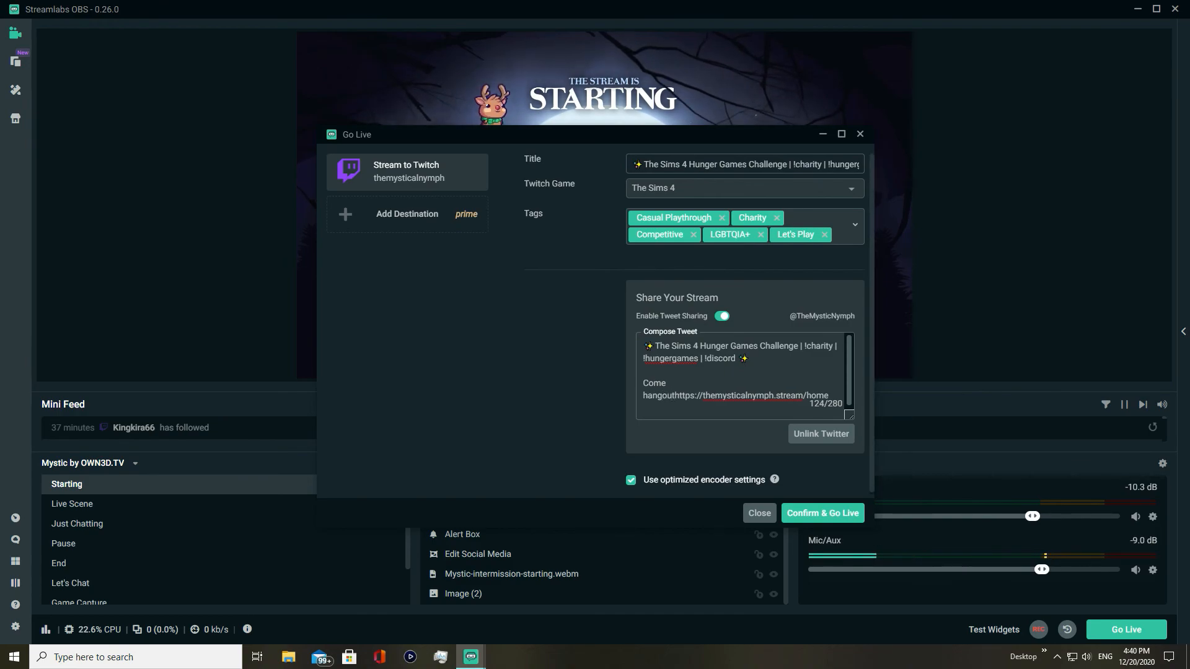
text(~)
key(Return)
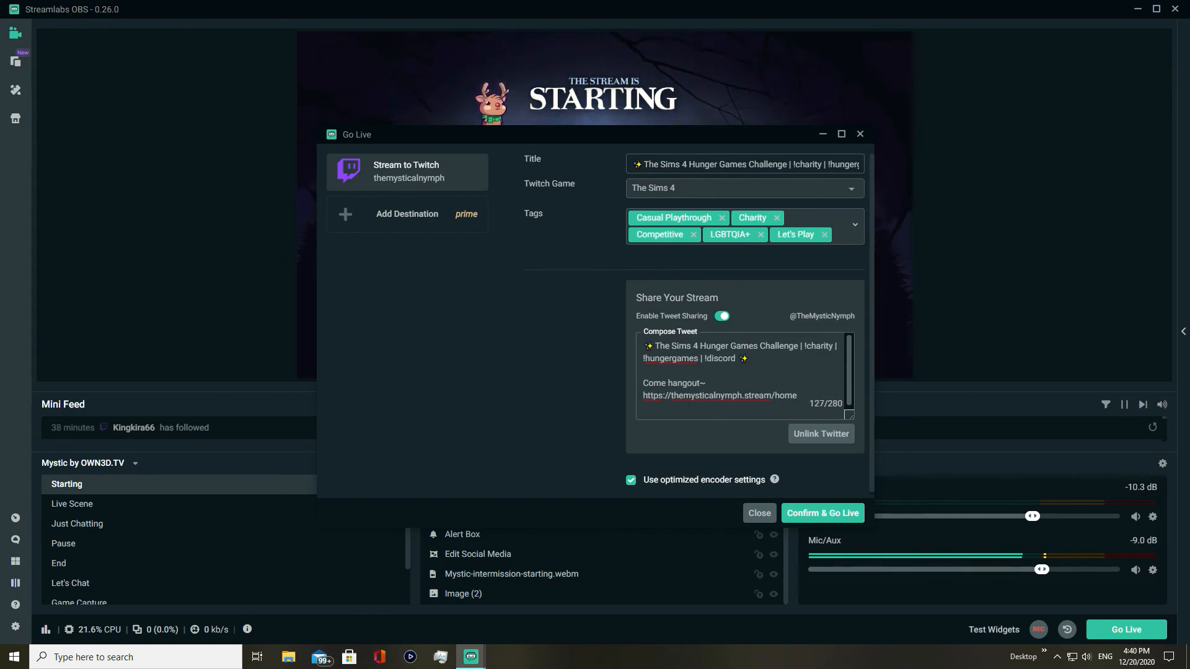
key(Return)
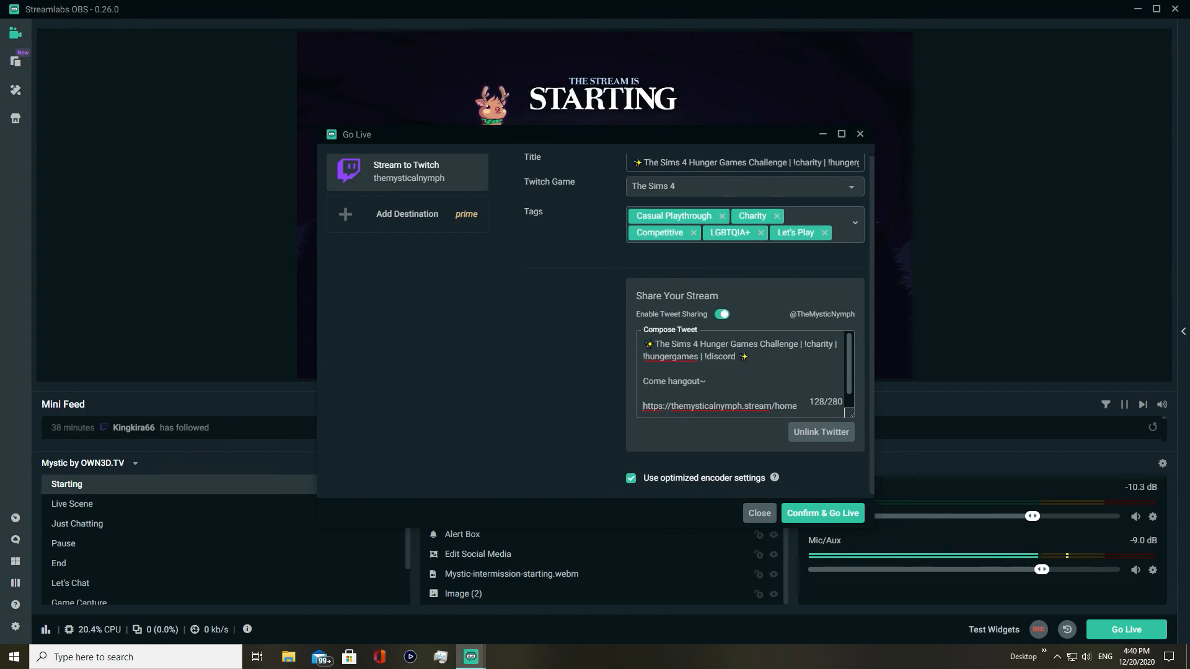
Examine the stream link at the end of the tweet and look over the finished tweet text
drag(798, 407, 742, 391)
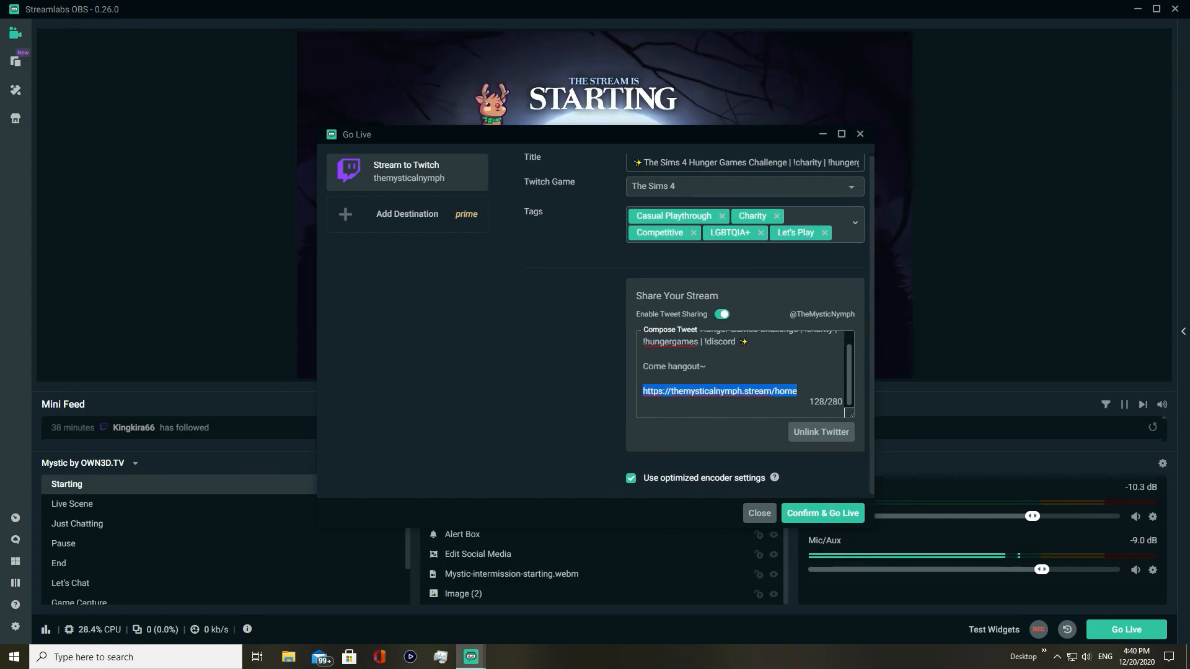
drag(787, 391, 760, 401)
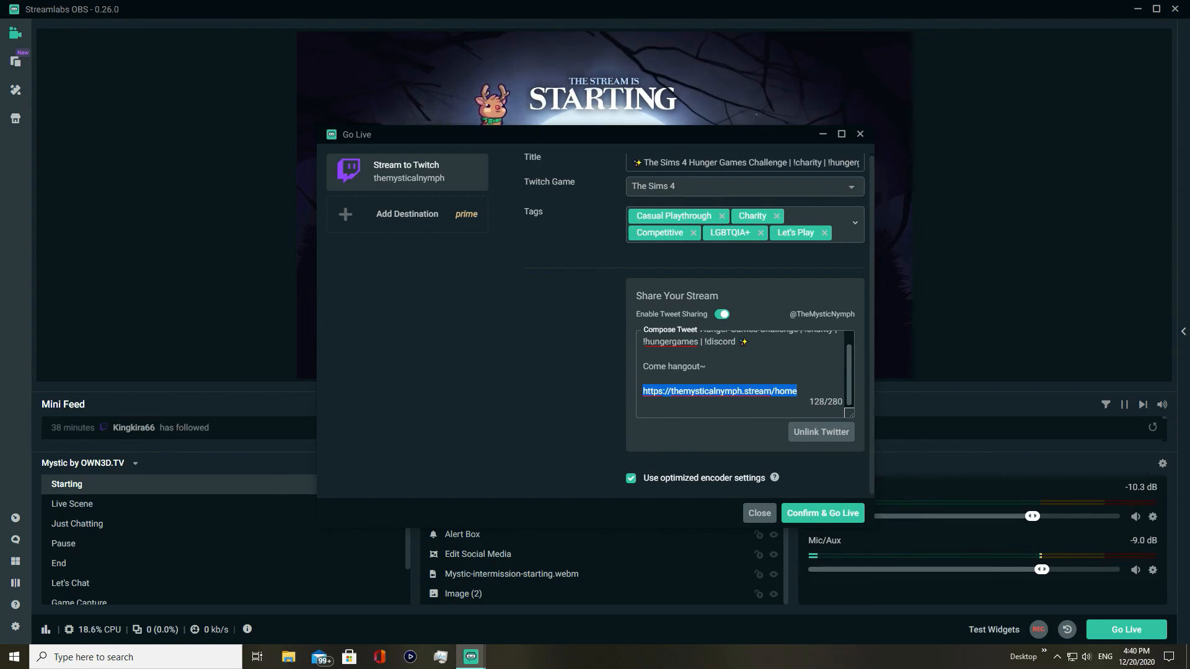
click(731, 367)
triple_click(754, 392)
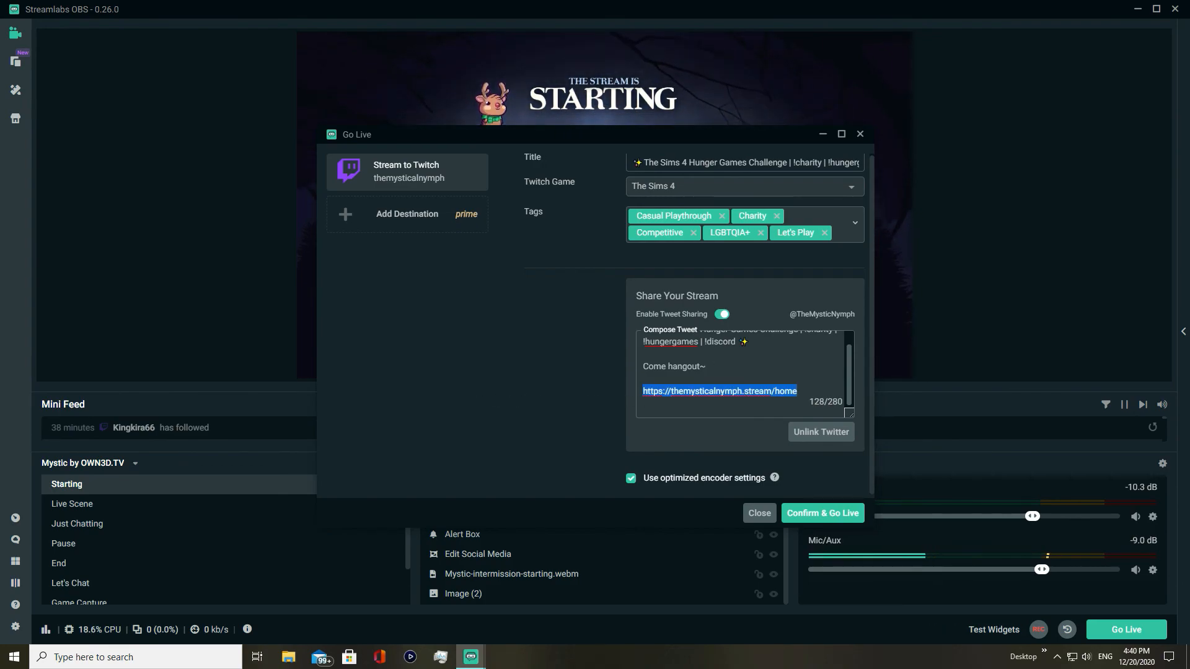
click(755, 392)
drag(798, 391, 651, 391)
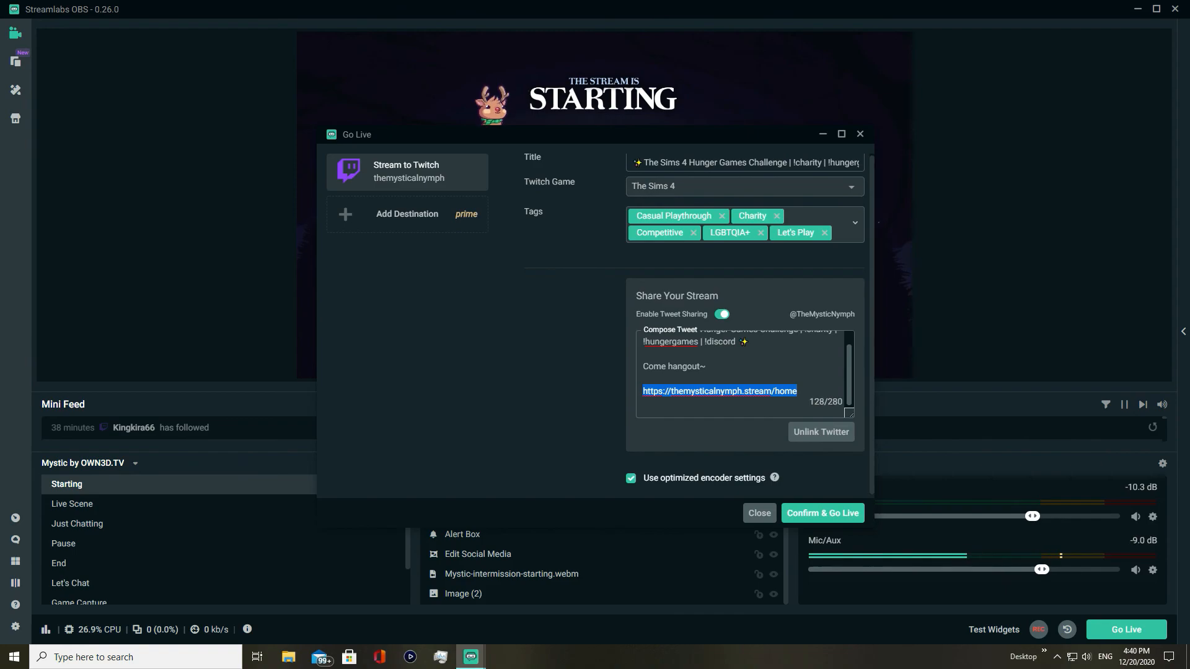
click(725, 391)
scroll(741, 372, up, 2)
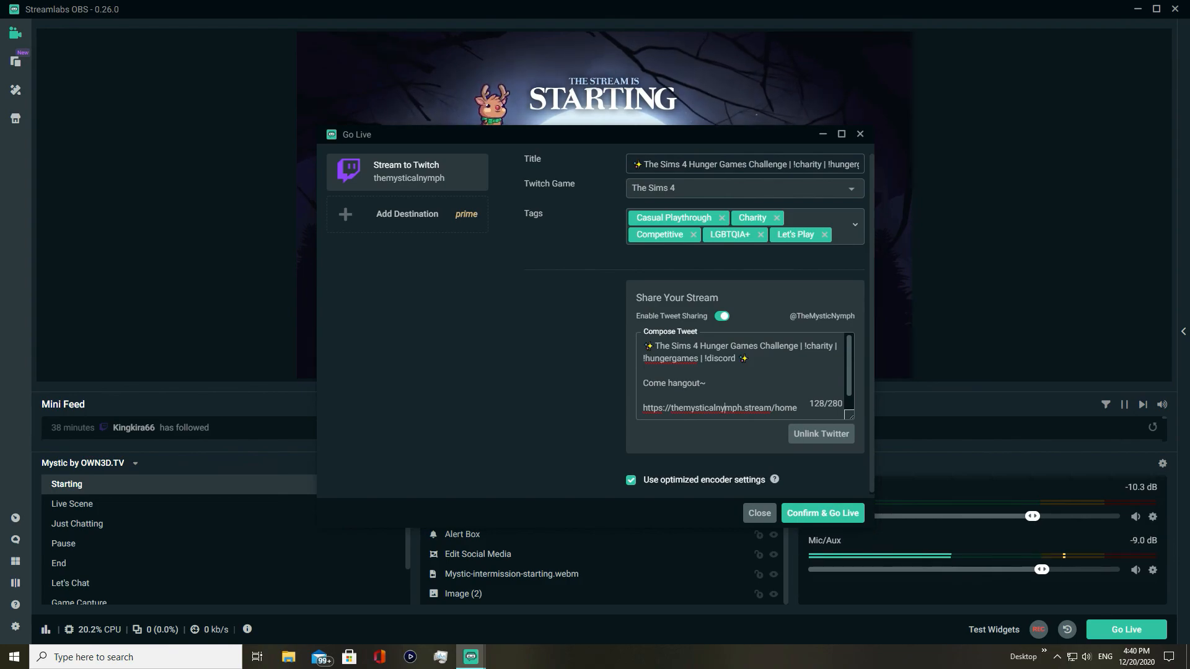
Check the option for using optimized encoder settings and close the Go Live window without starting the stream
click(631, 480)
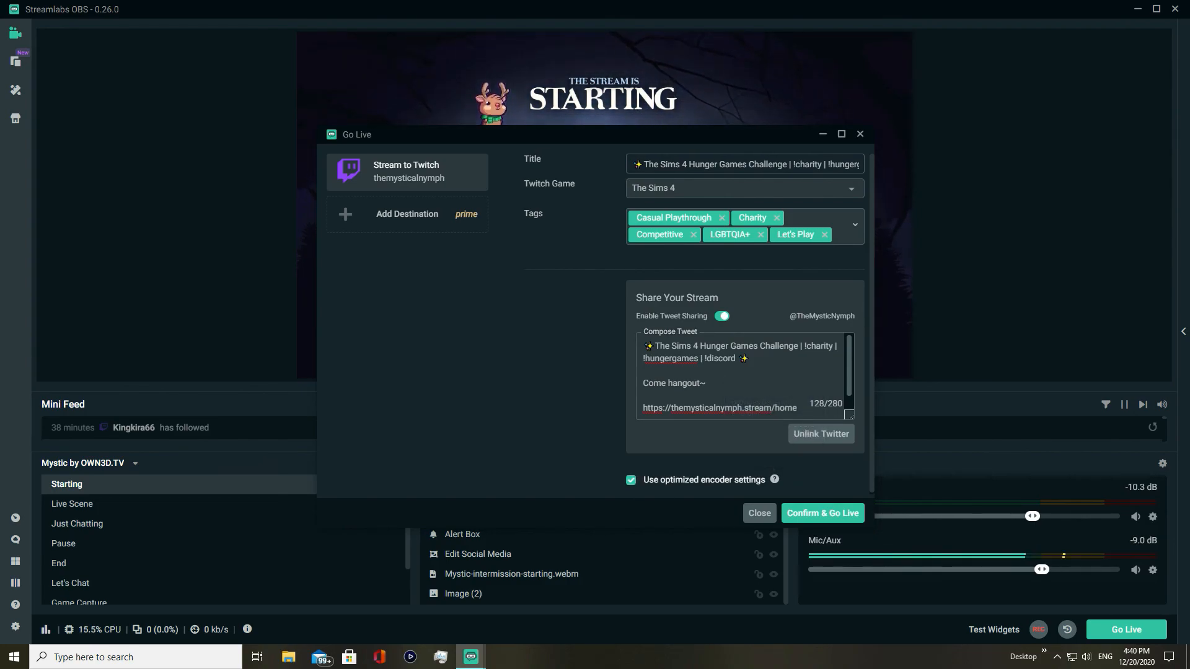
mouse_move(774, 479)
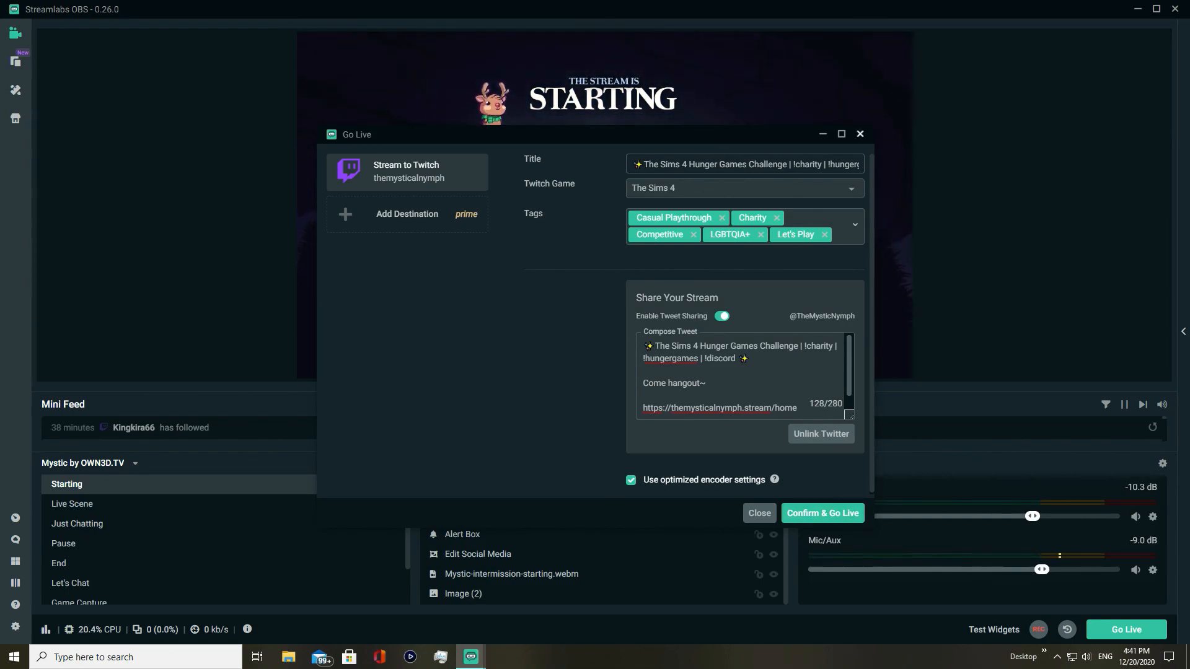
click(759, 513)
Expand the stream chat, look through the channel's Rewards & Challenges and close that list
click(1183, 332)
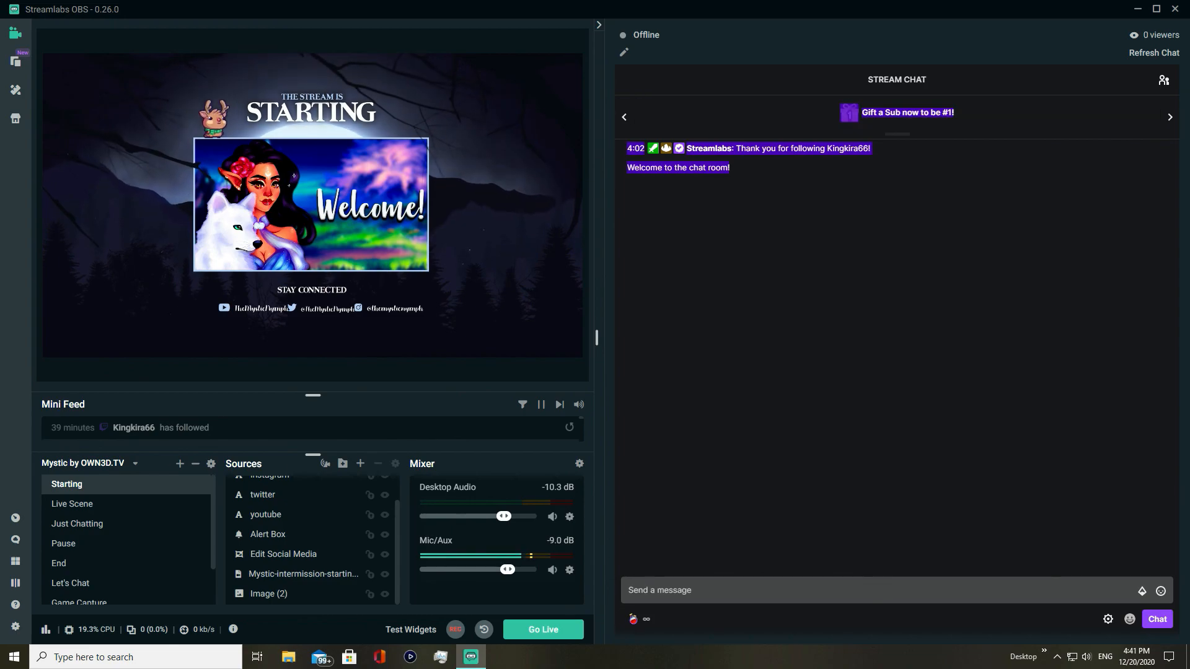
click(880, 591)
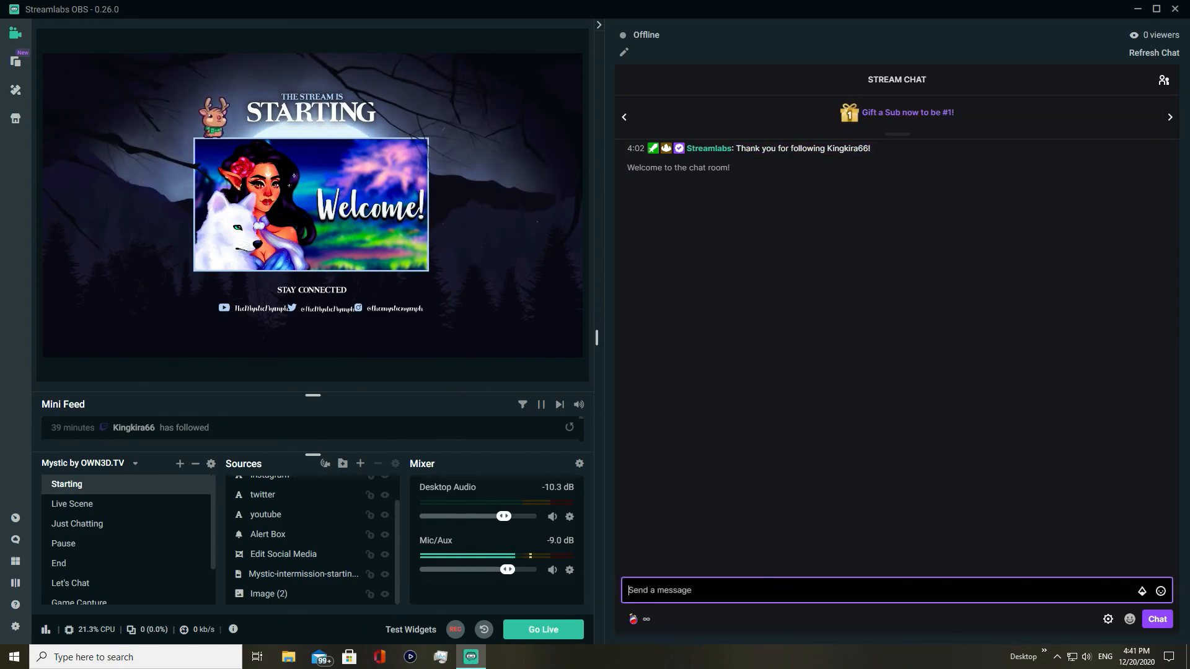
click(639, 619)
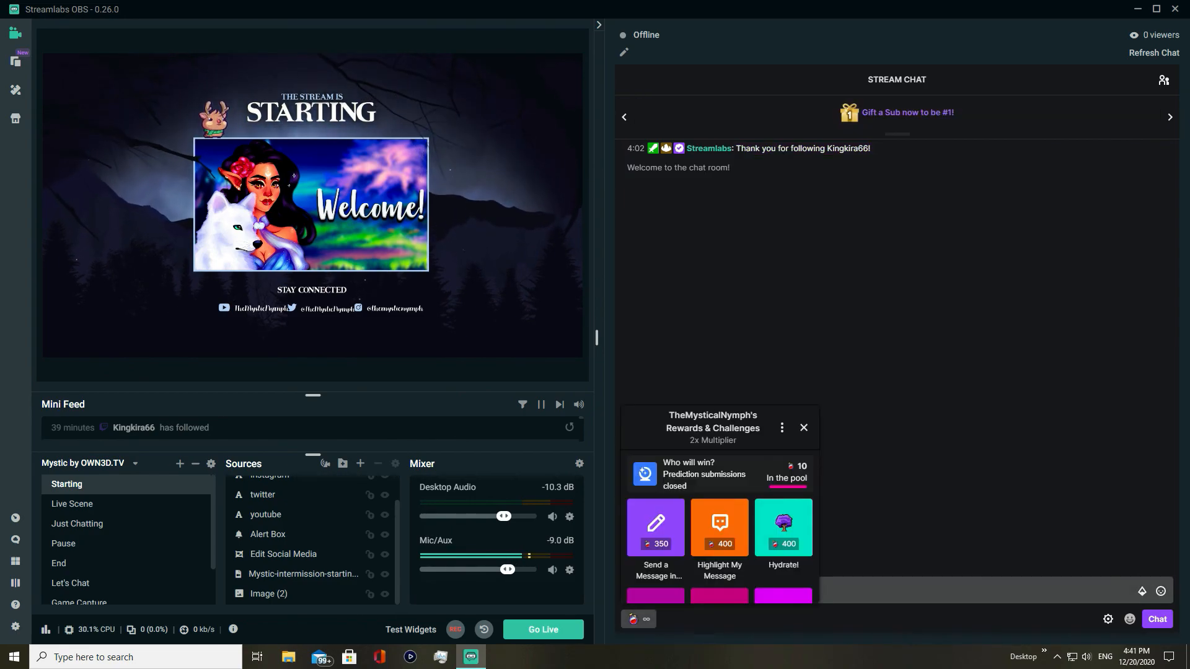
scroll(719, 508, down, 3)
scroll(719, 526, up, 7)
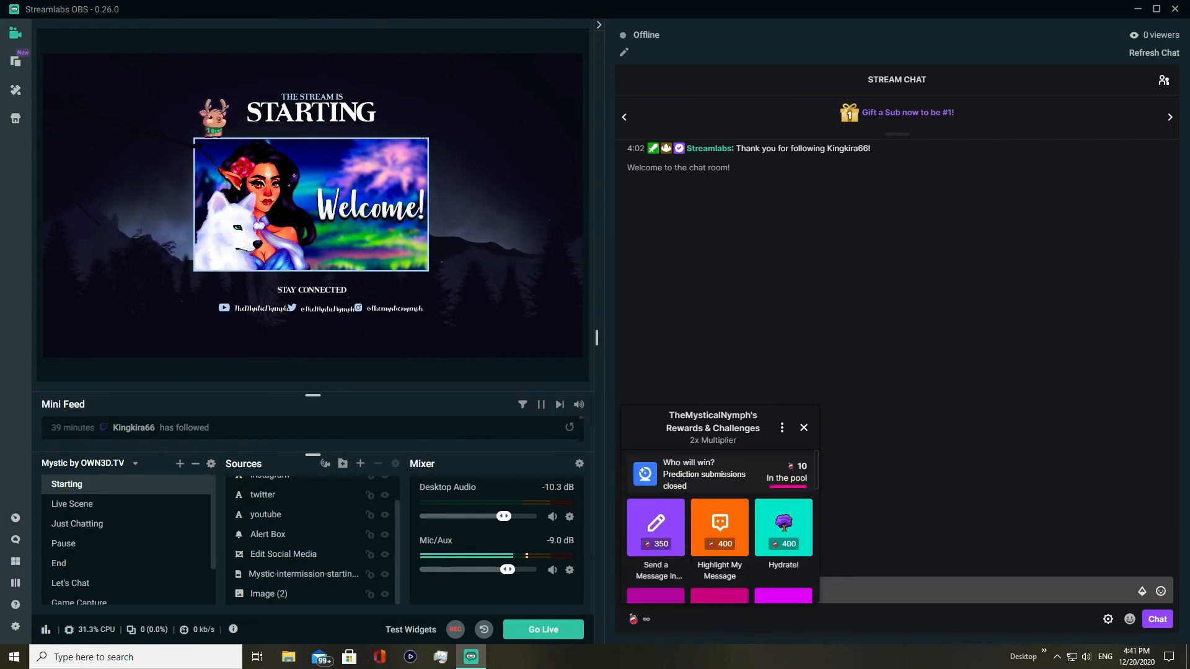
click(804, 427)
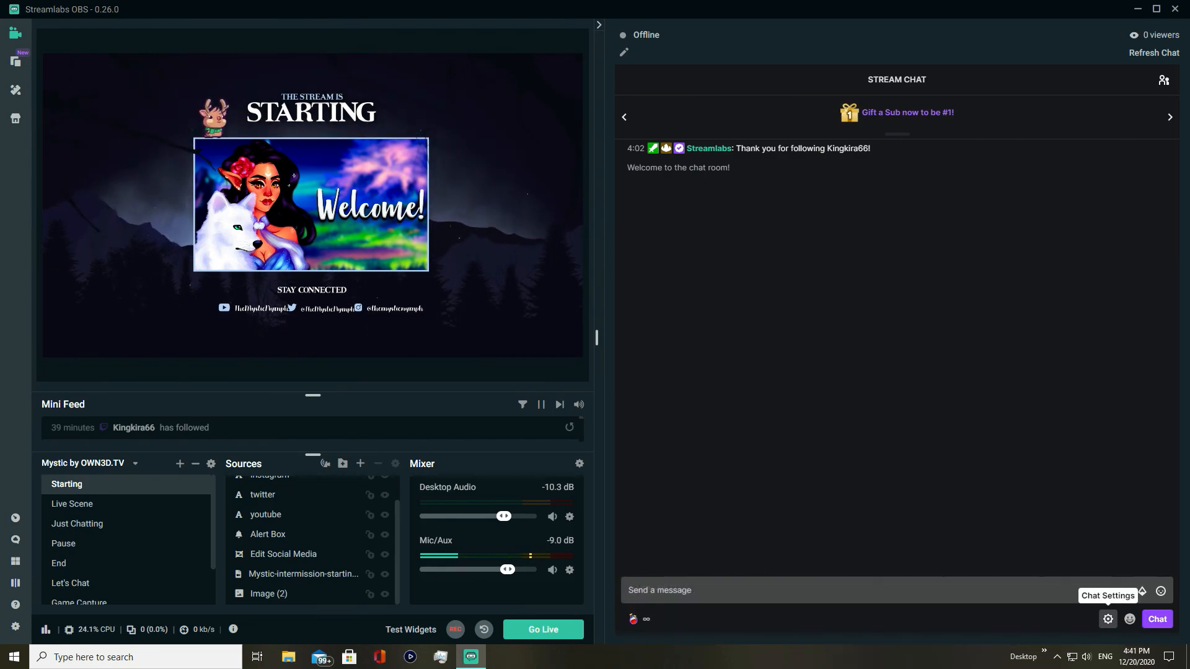
Examine the Chat Settings with their preferences, channel modes and moderation tasks, and close them unchanged
click(1109, 619)
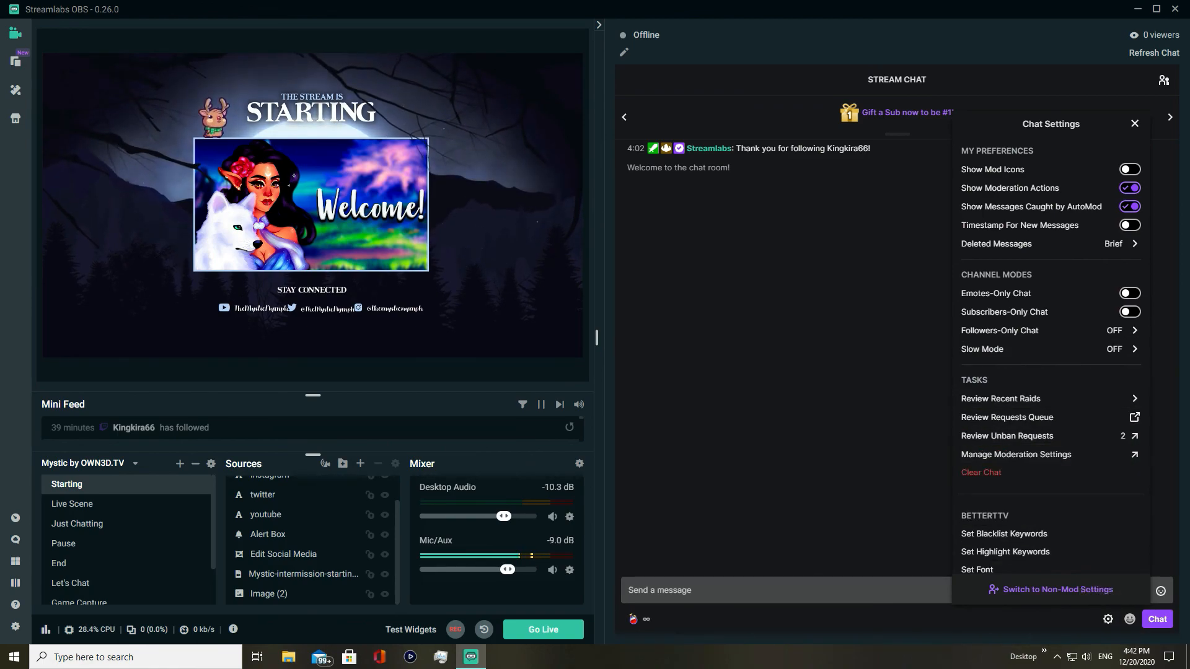
click(1135, 123)
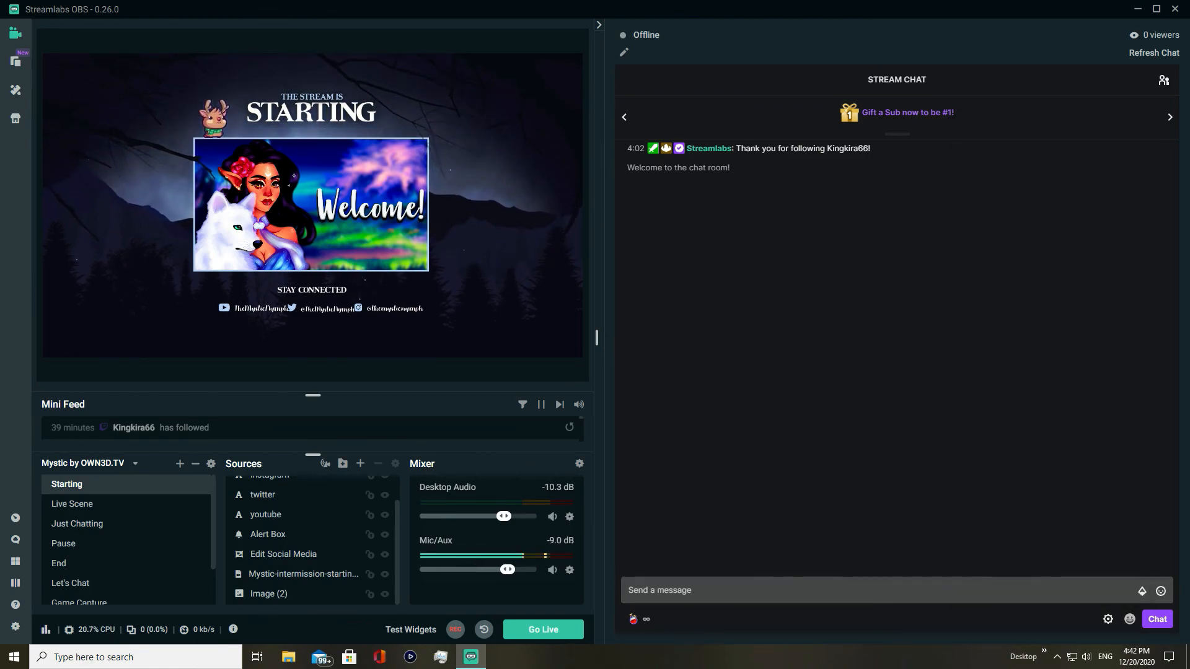
click(1109, 619)
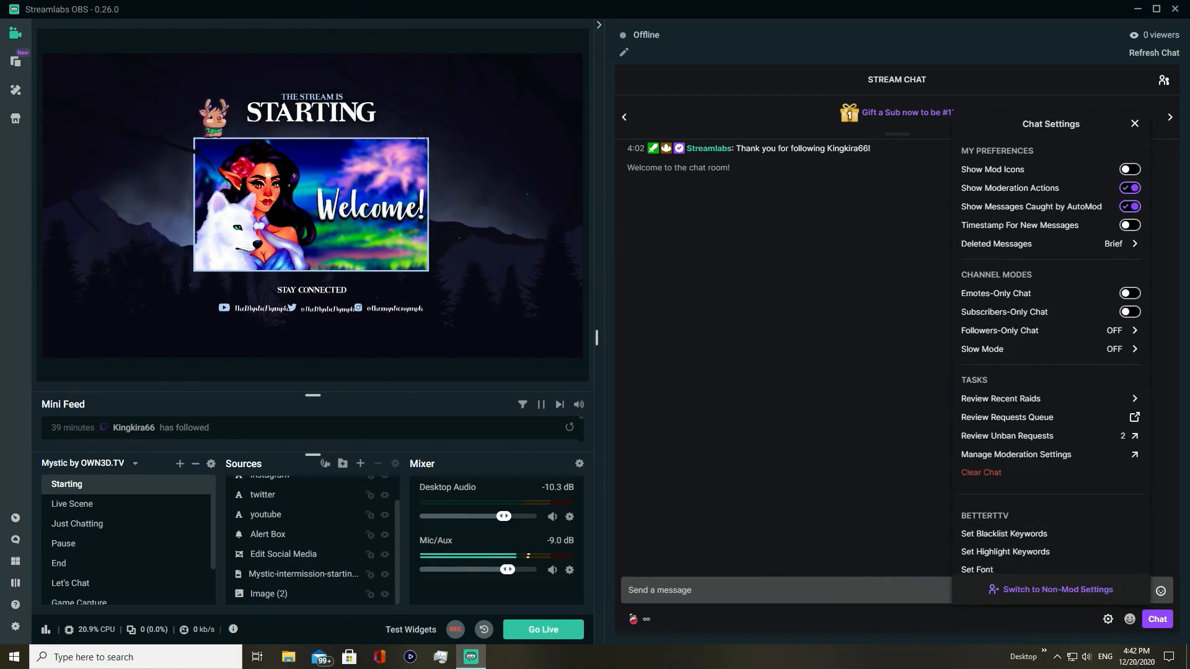
click(1109, 619)
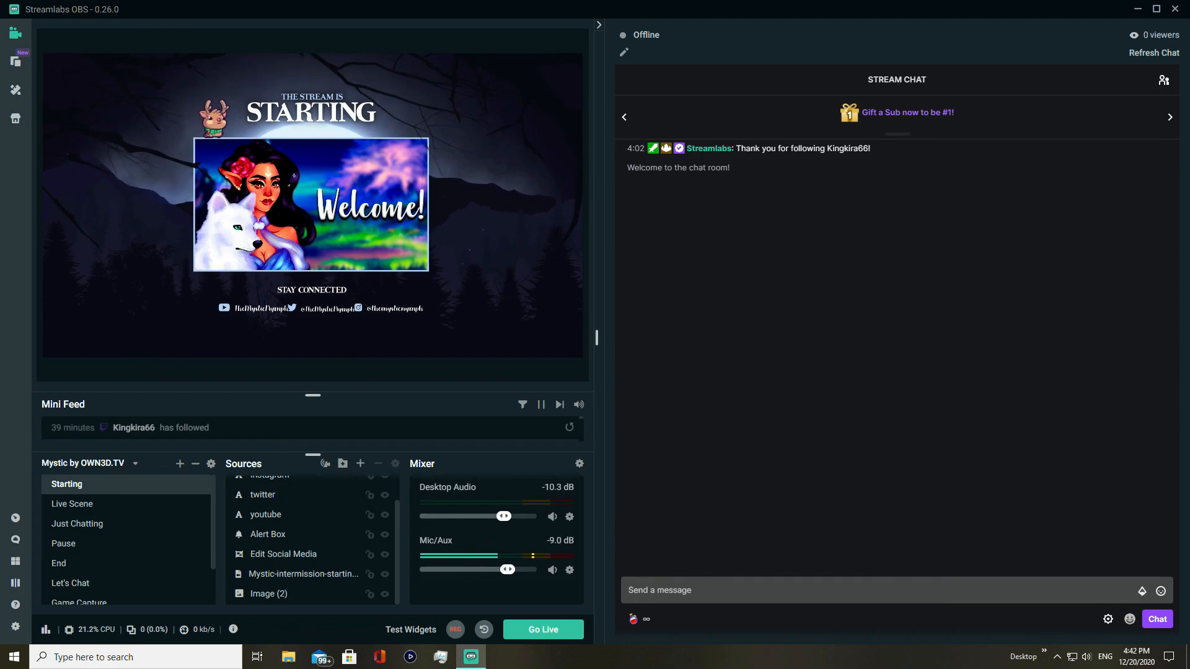
Show the channel emotes, send the messages "Hi" and "!lurk" in the stream chat, and collapse the chat
click(1161, 591)
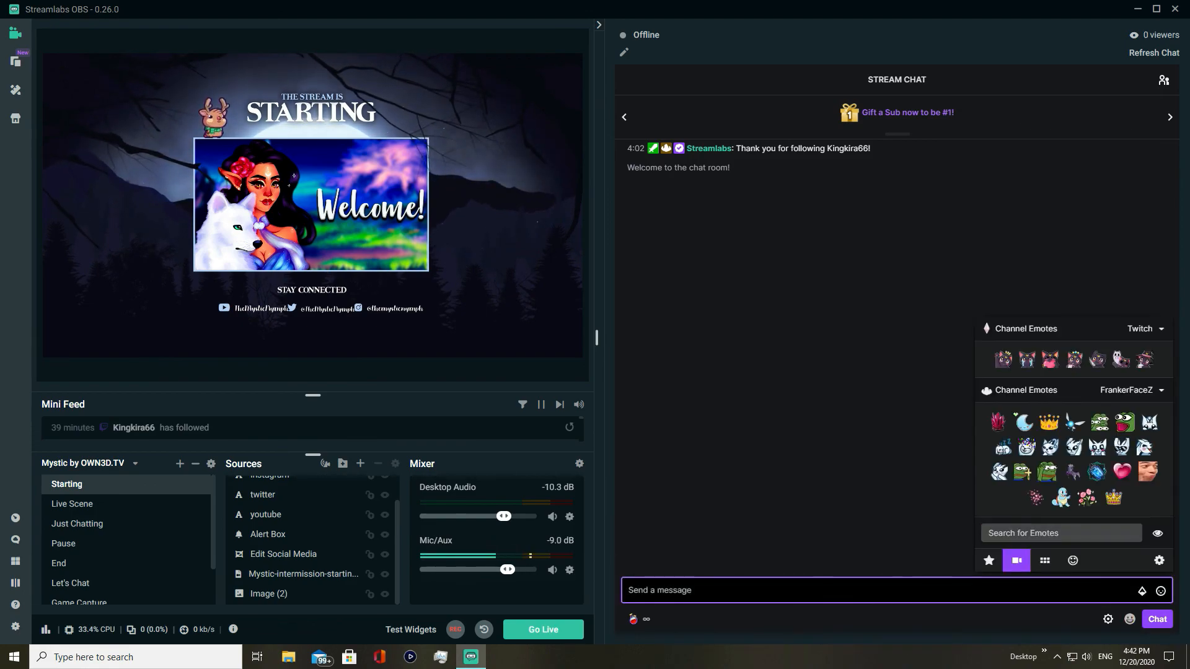
text(Hi)
key(Return)
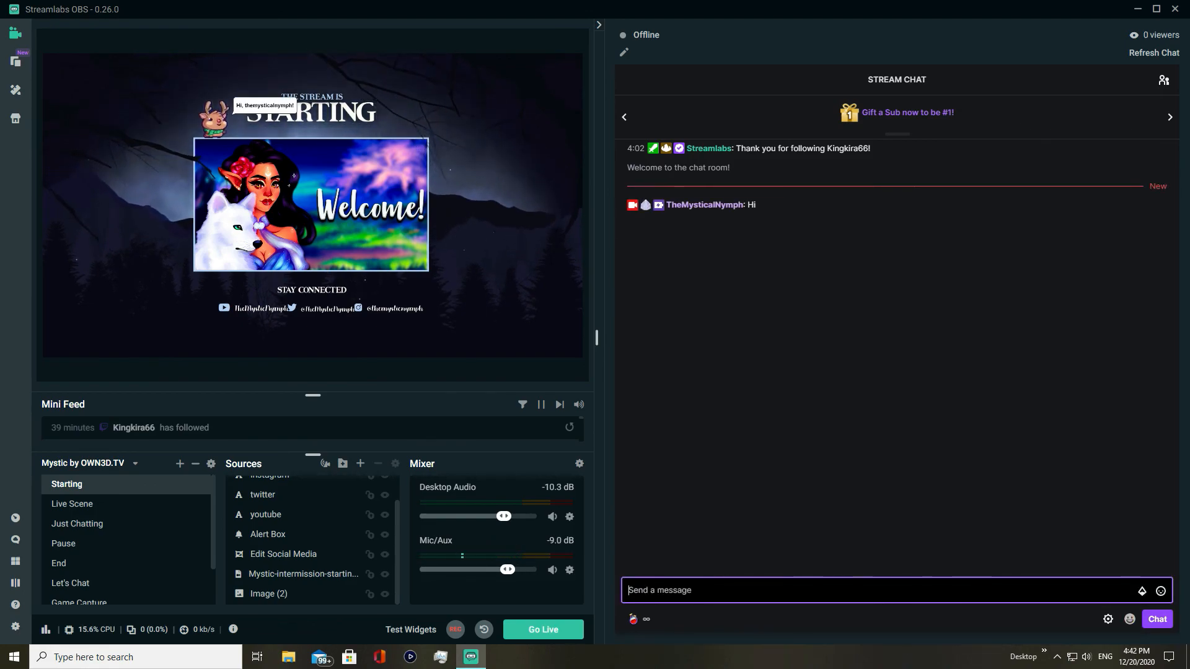
text(I)
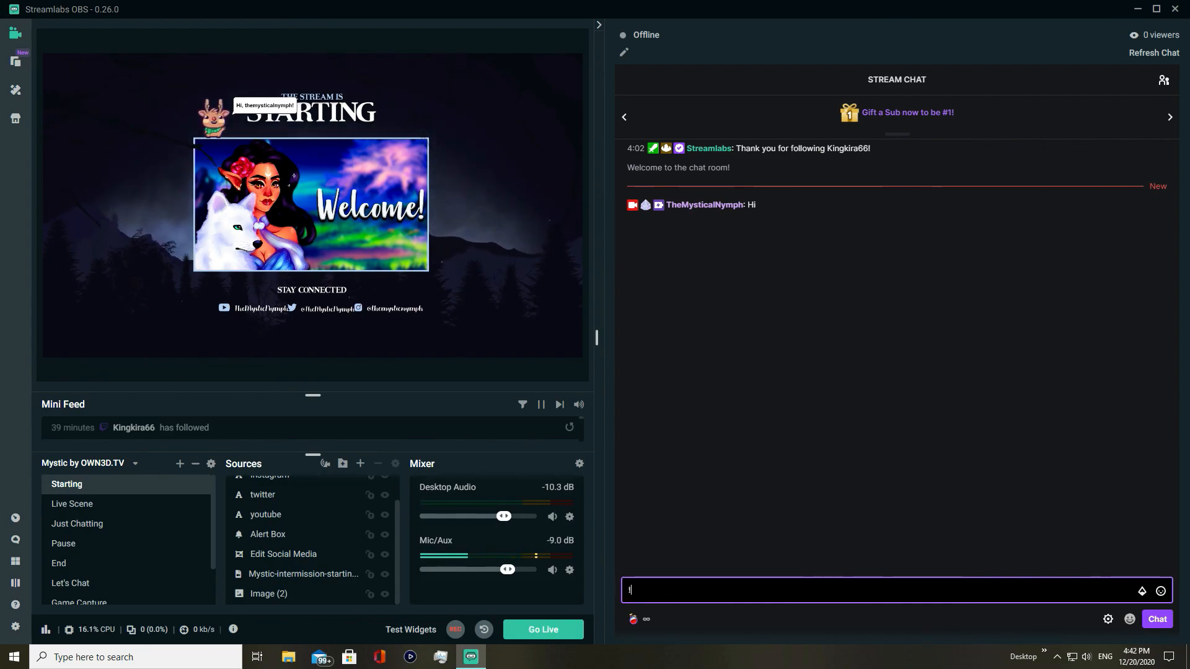
text(lurk)
key(Return)
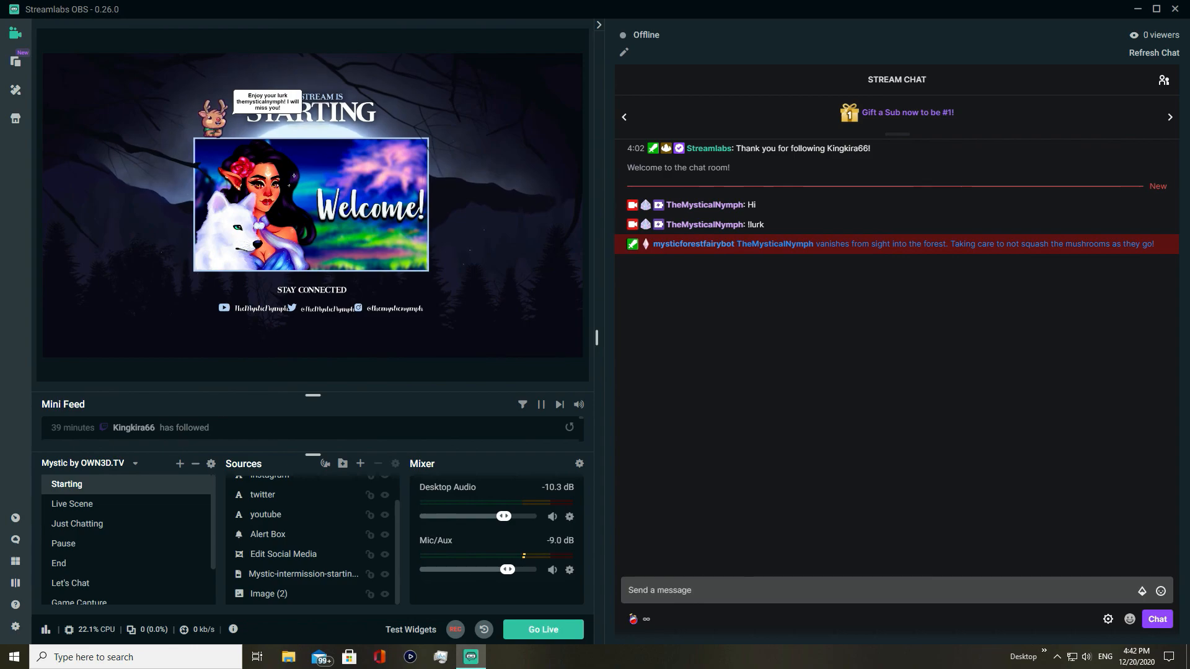
click(598, 25)
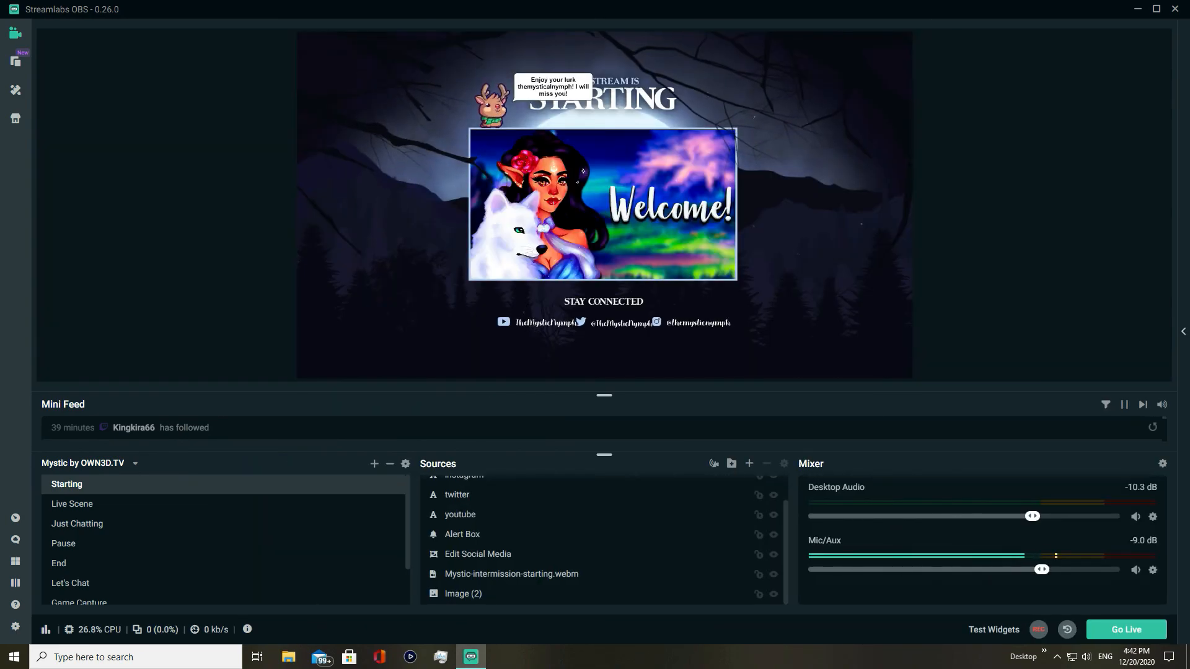